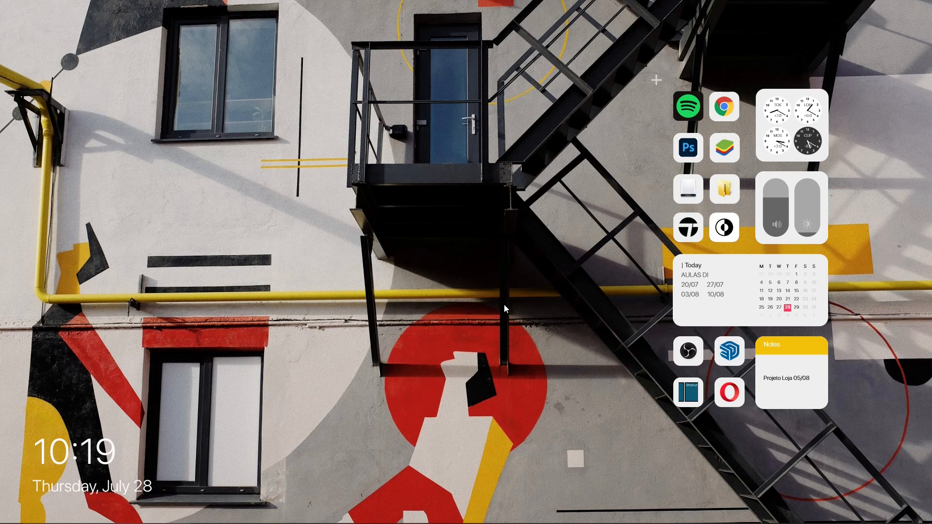
- Open the Projeto de Interiores SketchUp model from the Projeto de Interiores - Unicesumar folder on the desktop
click(723, 191)
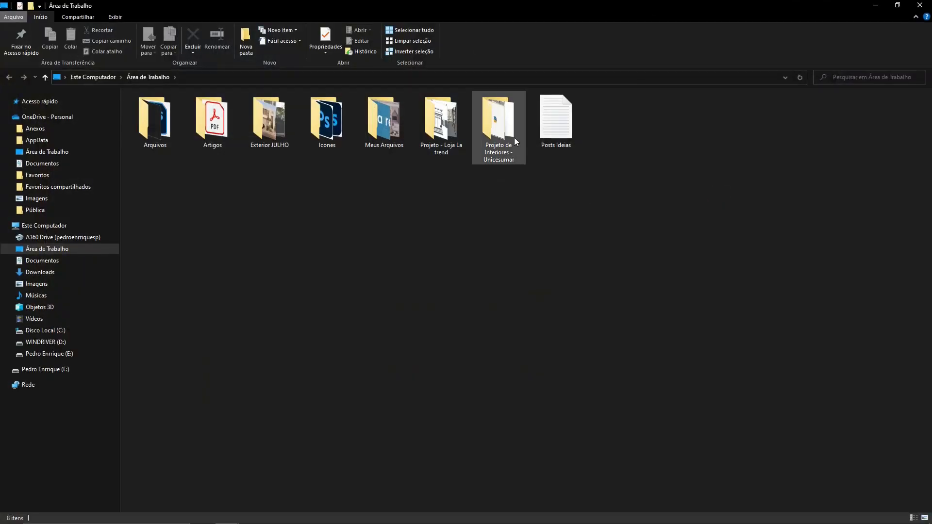
click(499, 129)
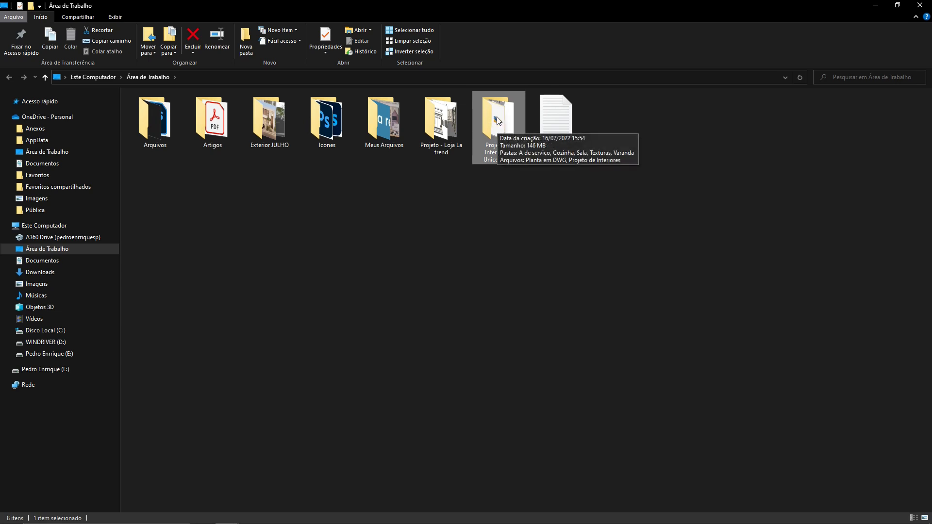
double_click(499, 125)
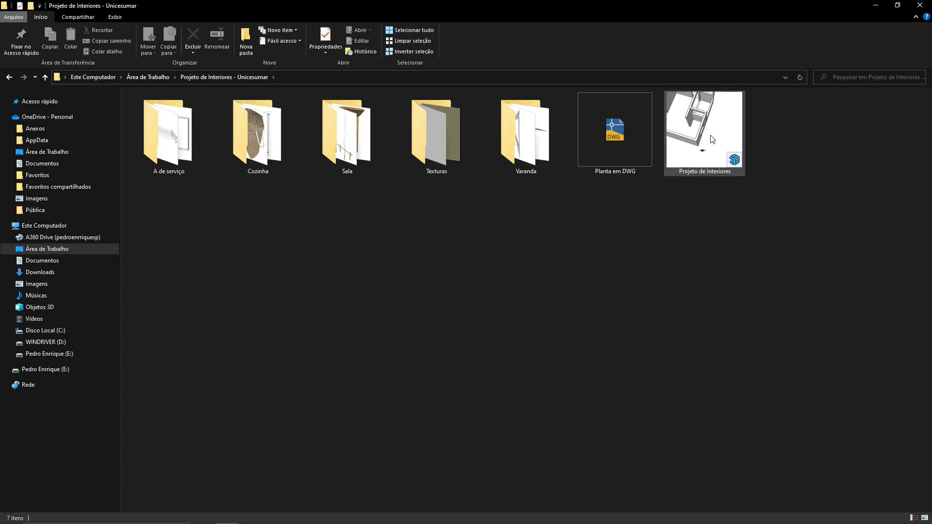
double_click(709, 135)
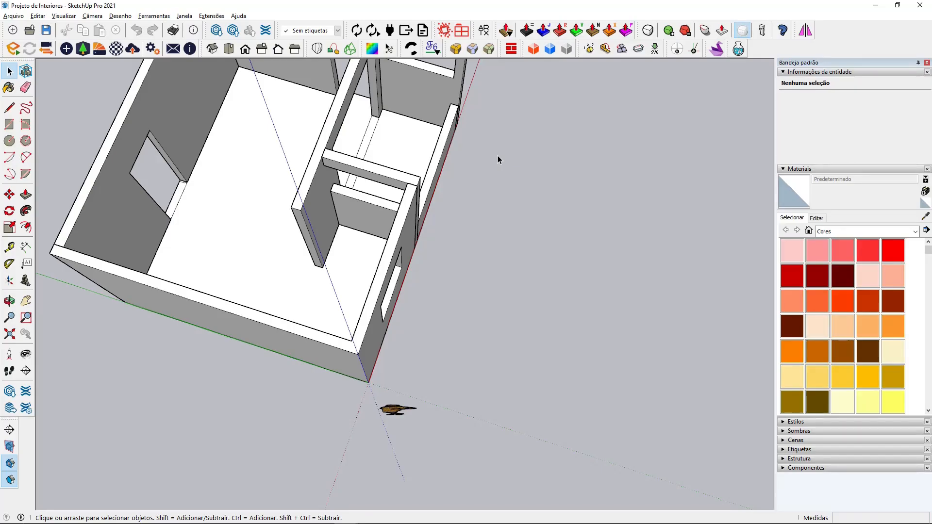
- Examine the floor plan model's walls, door and window openings and interior corner from several angles
middle_drag(497, 155, 385, 255)
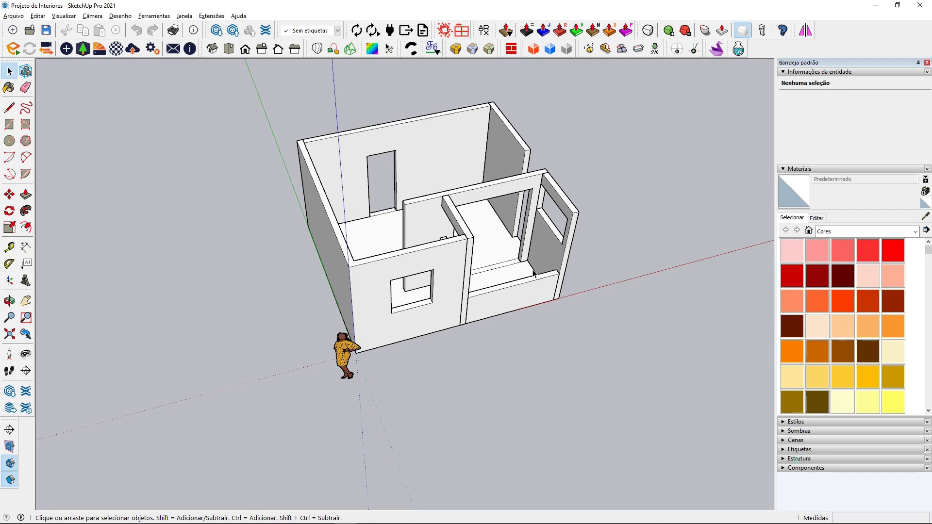
middle_drag(523, 213, 311, 209)
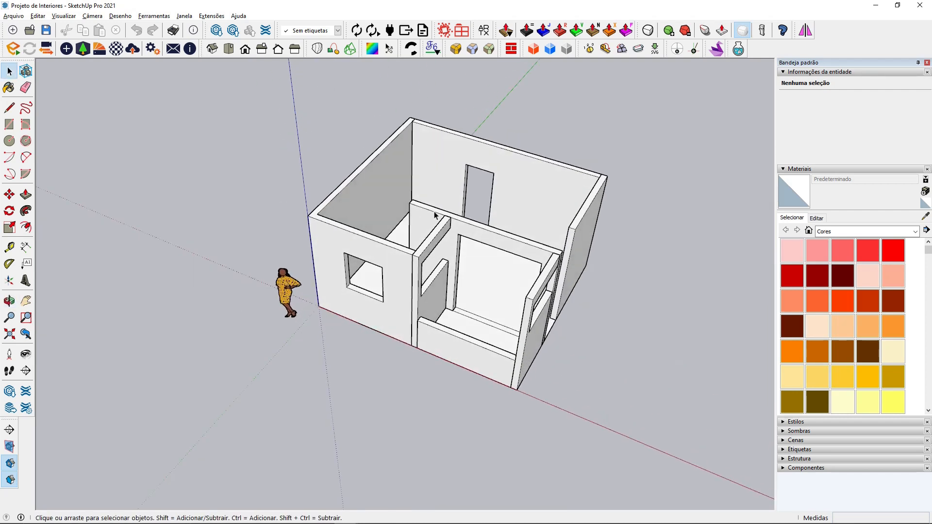
scroll(483, 213, up, 5)
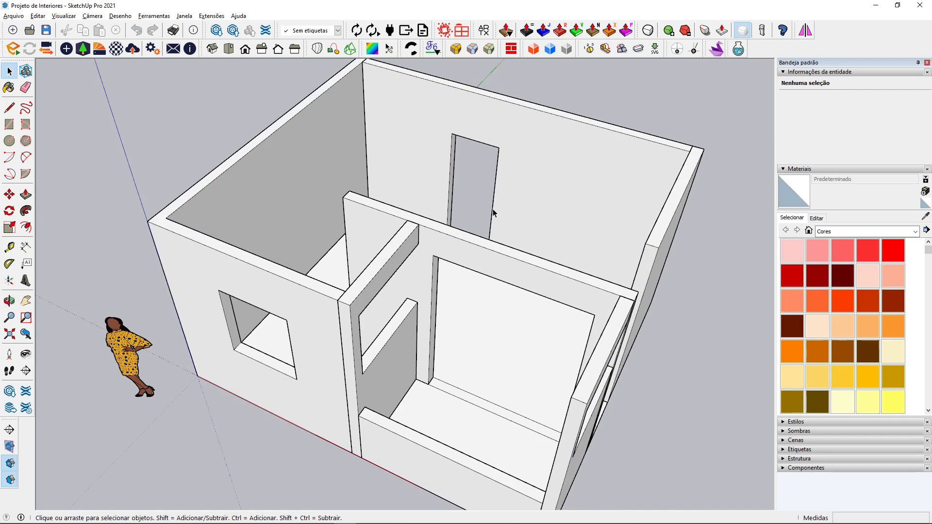
scroll(494, 213, up, 4)
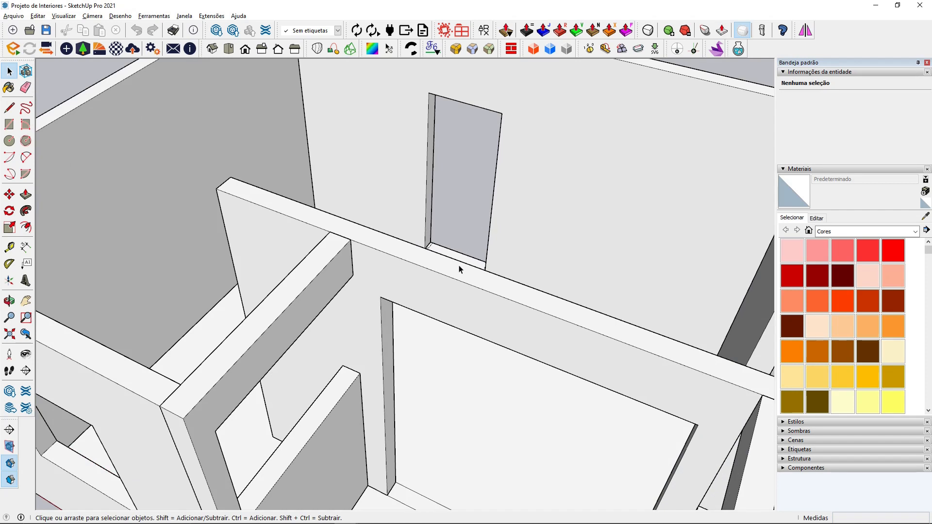
scroll(432, 267, up, 3)
middle_drag(429, 269, 375, 112)
scroll(385, 438, up, 4)
middle_drag(378, 378, 260, 337)
middle_drag(345, 337, 313, 406)
scroll(381, 361, down, 6)
scroll(366, 387, up, 4)
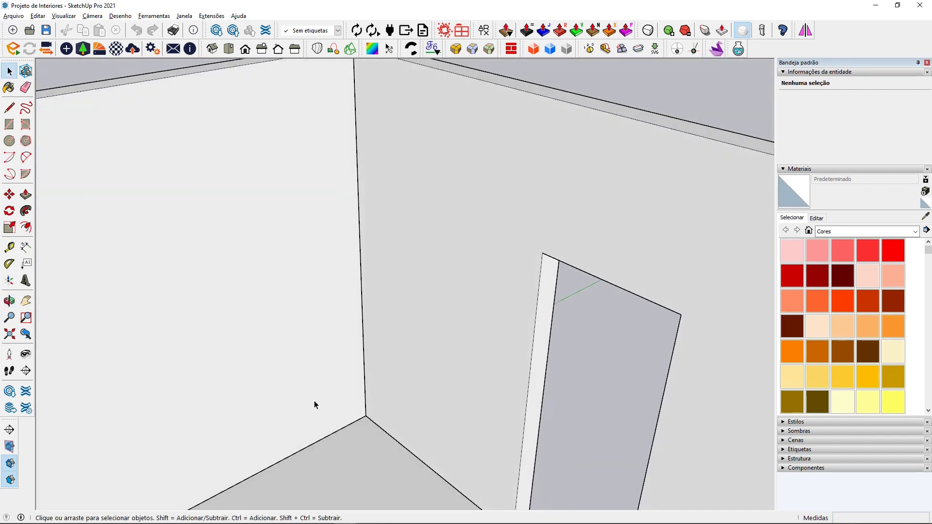
scroll(441, 388, down, 3)
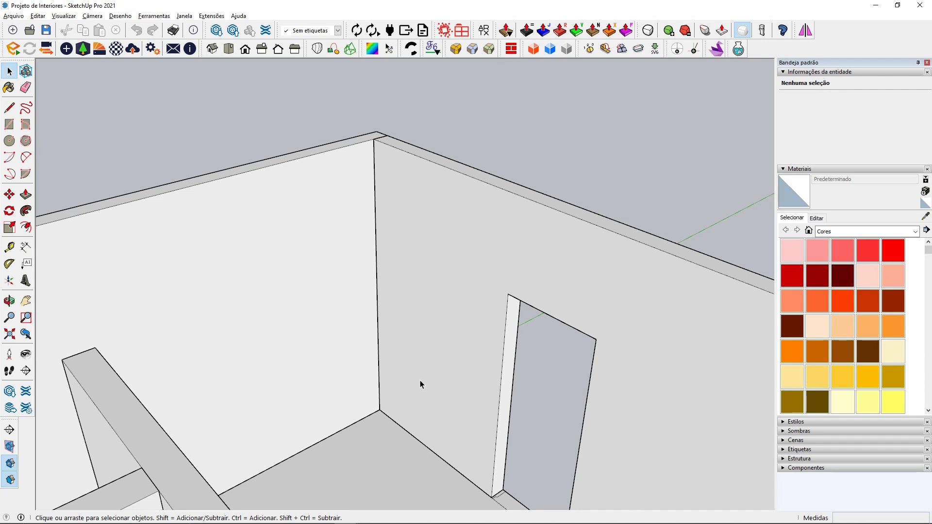
- Set the camera's field of view to 70 degrees
click(10, 318)
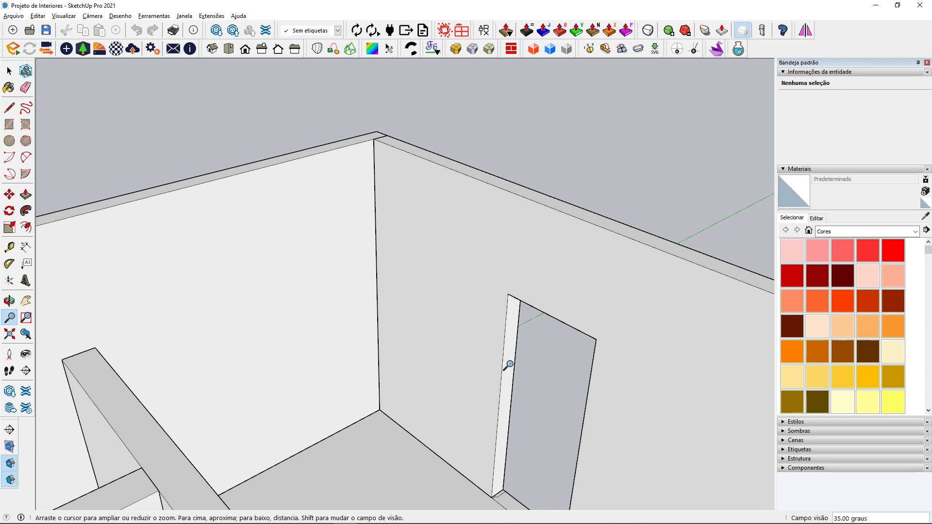
text(70)
key(Return)
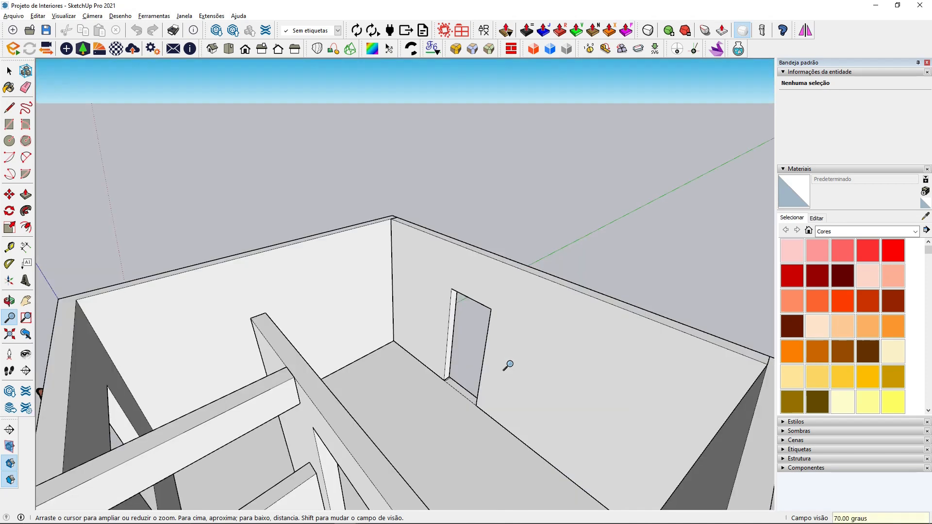
click(8, 72)
- Look around inside the rooms from within the model to check the interior walls, floor and openings
scroll(413, 342, up, 5)
middle_drag(417, 352, 354, 380)
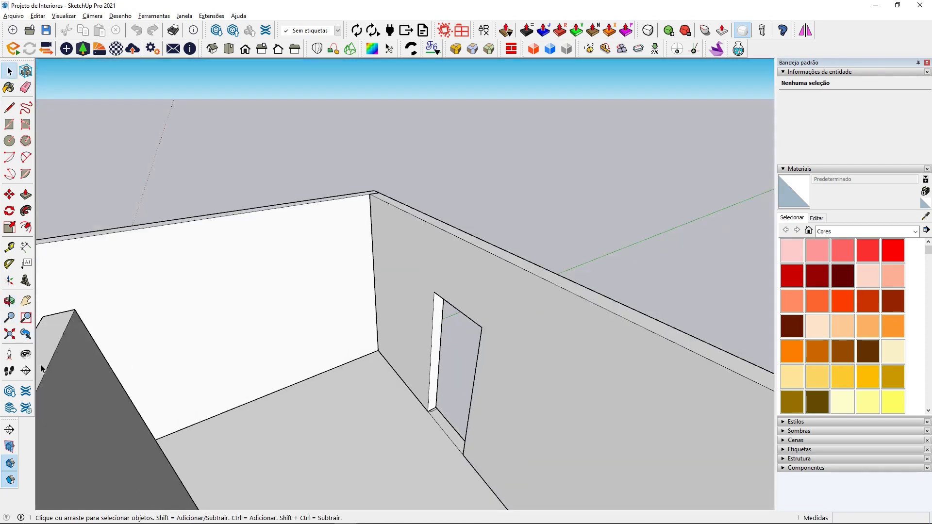
click(25, 354)
drag(626, 373, 462, 379)
scroll(434, 375, up, 3)
middle_drag(434, 375, 427, 422)
middle_drag(351, 381, 456, 340)
scroll(457, 340, down, 4)
scroll(458, 346, up, 3)
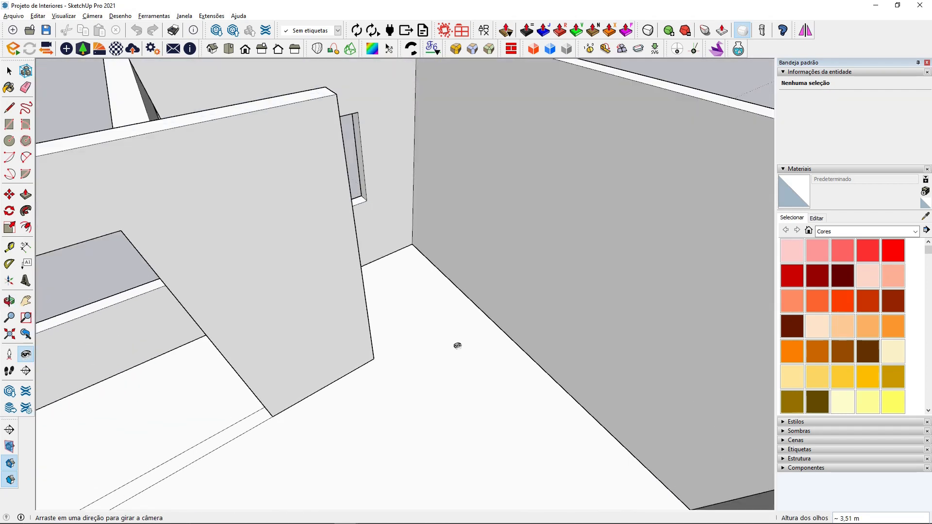
scroll(458, 346, up, 2)
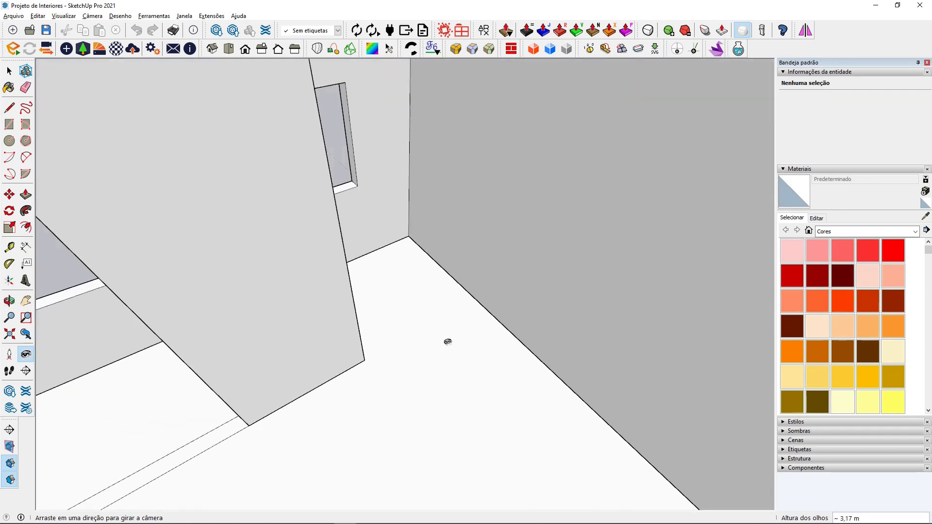
- Try camera fields of view of 65 and 35 degrees and return to 70 degrees
click(9, 318)
text(65.00 graus)
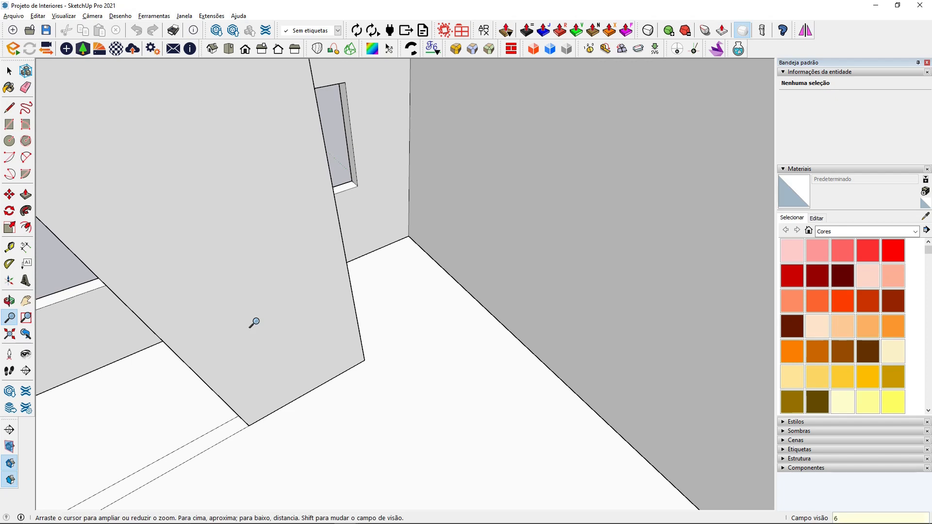
key(Return)
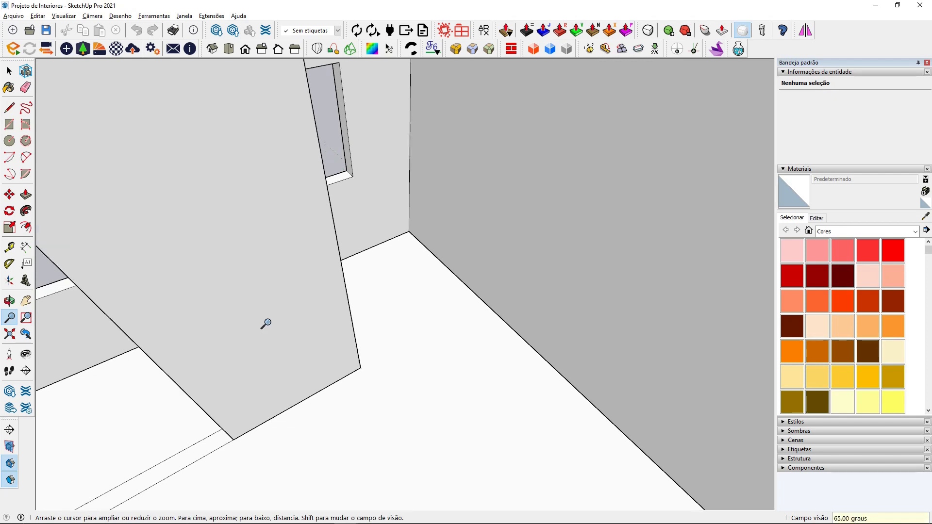
text(35)
key(Return)
middle_drag(427, 326, 386, 408)
text(70)
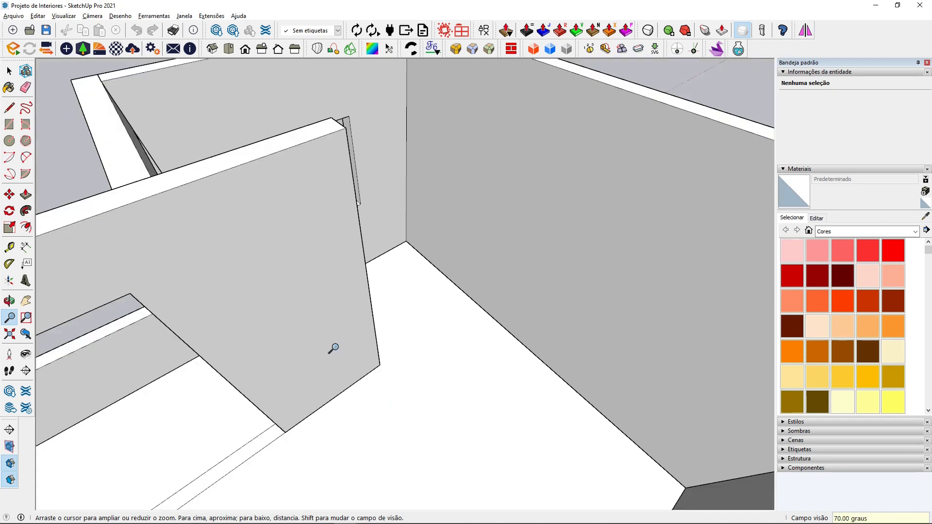
- Start a new material and load the Cimento queimado image from the project's Texturas folder as its texture
middle_drag(391, 329, 528, 192)
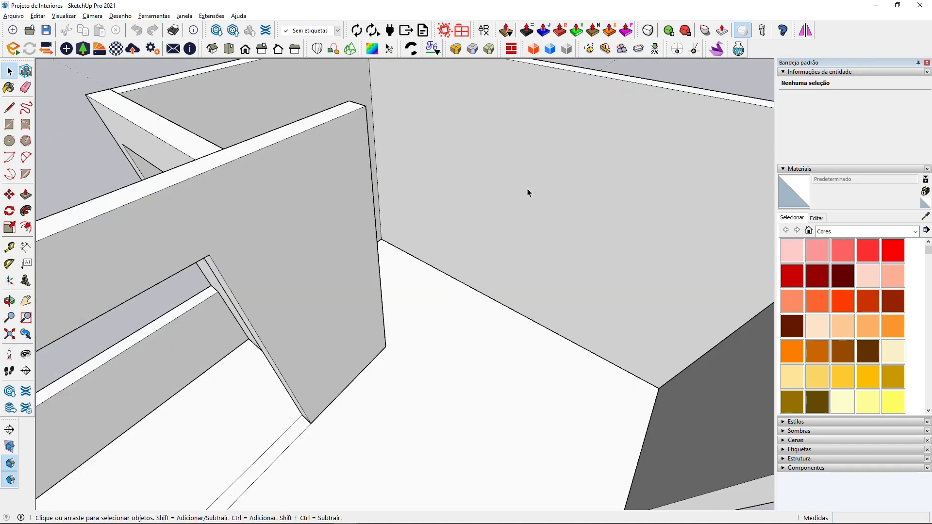
scroll(498, 237, down, 6)
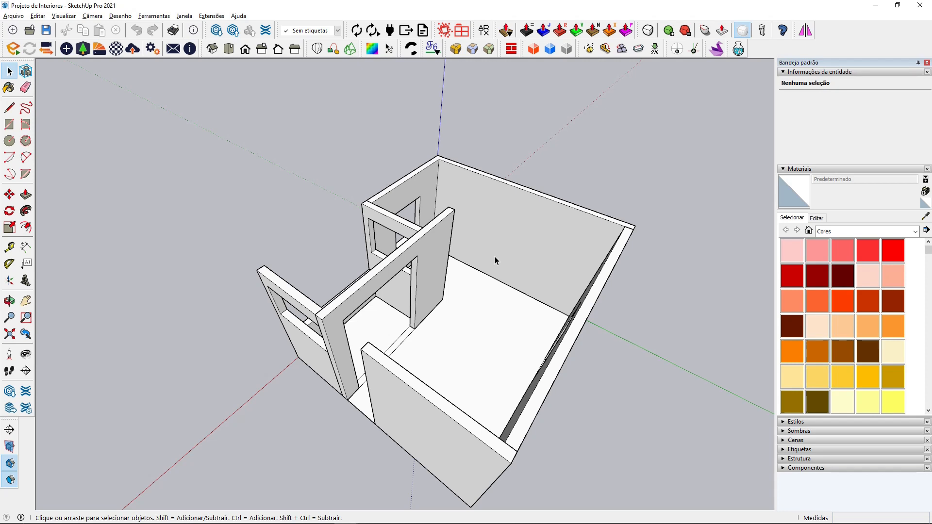
scroll(485, 294, up, 5)
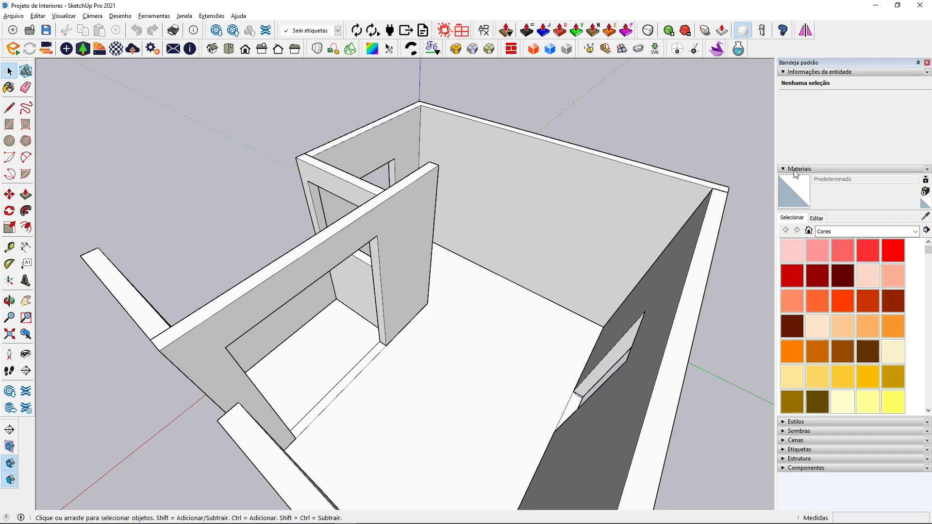
click(925, 193)
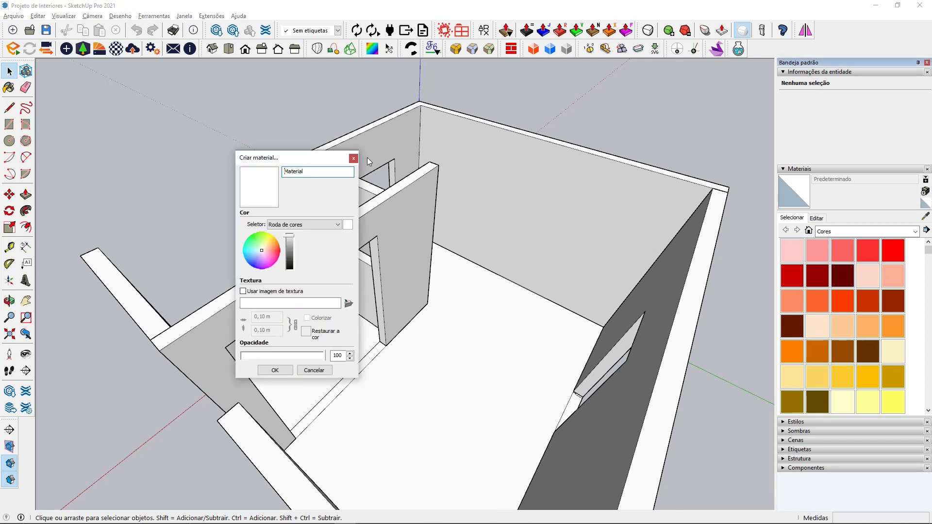
drag(285, 162, 350, 164)
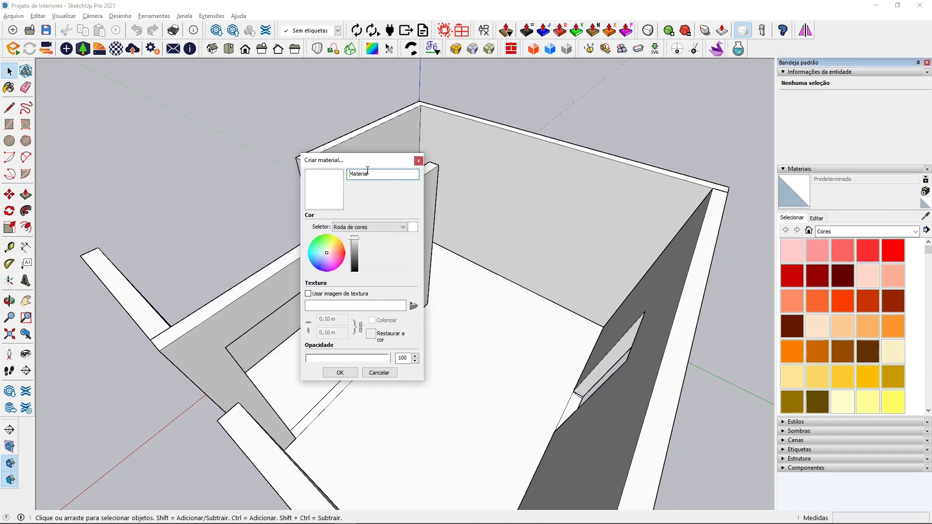
click(414, 308)
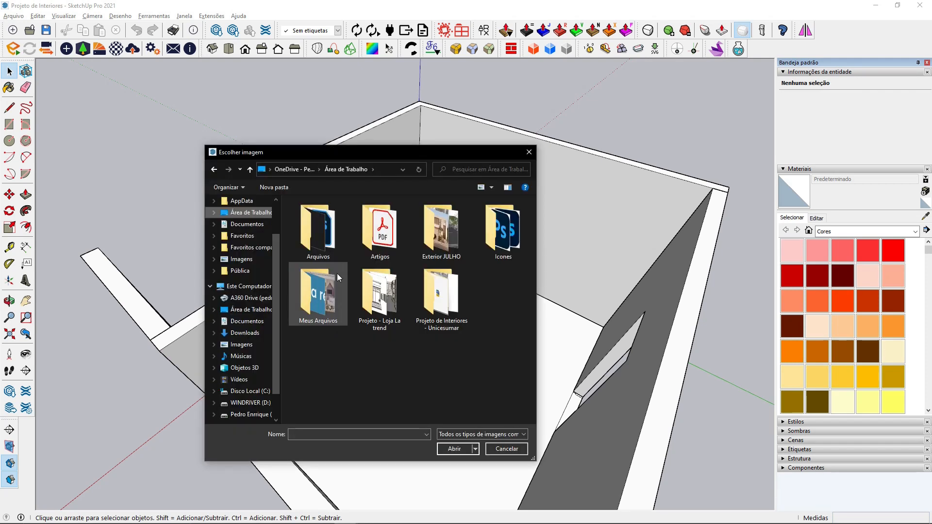
drag(288, 158, 300, 134)
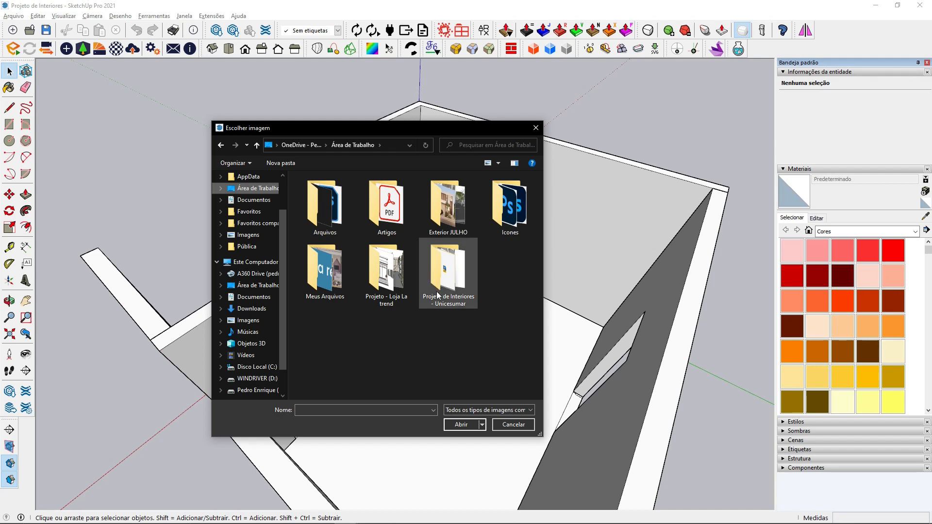
double_click(452, 298)
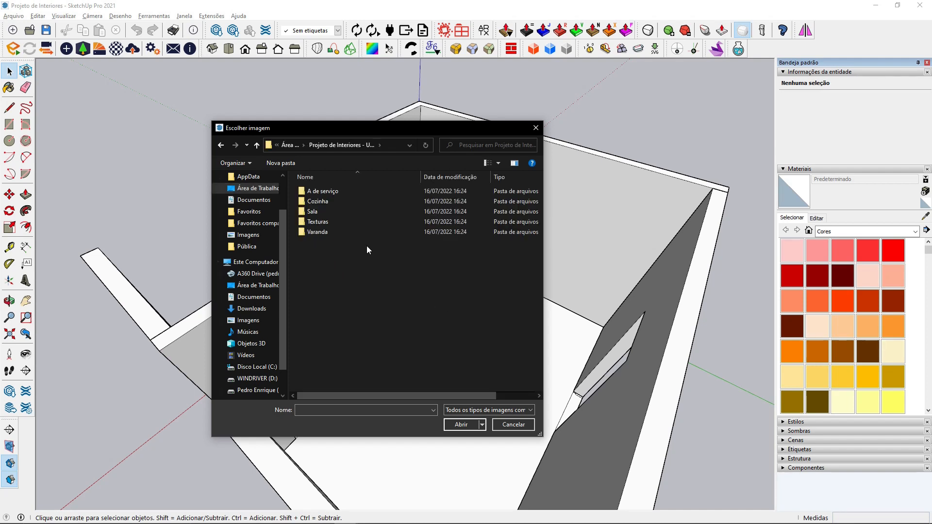
double_click(319, 223)
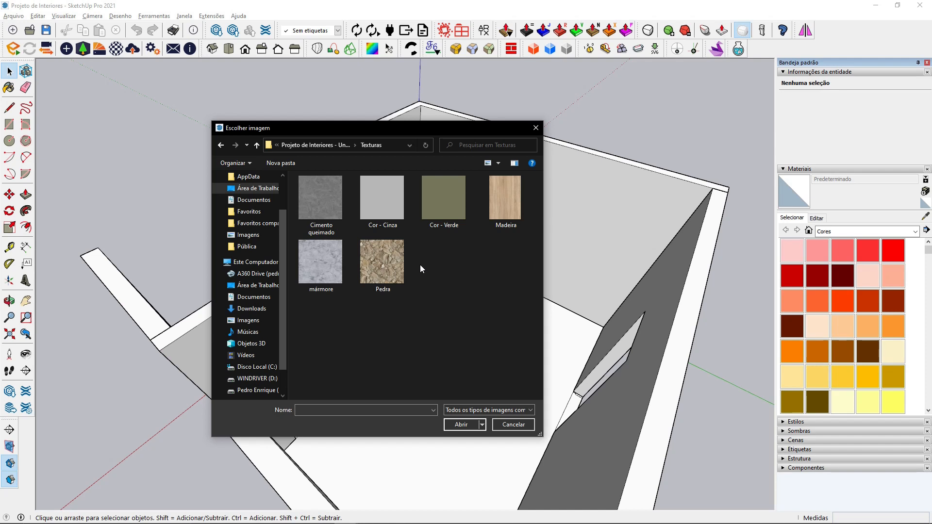
click(315, 202)
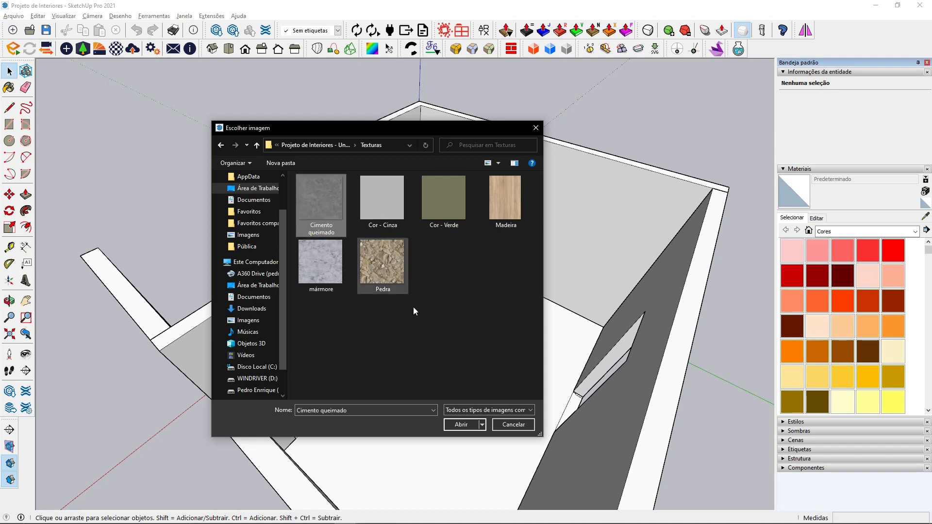
click(461, 424)
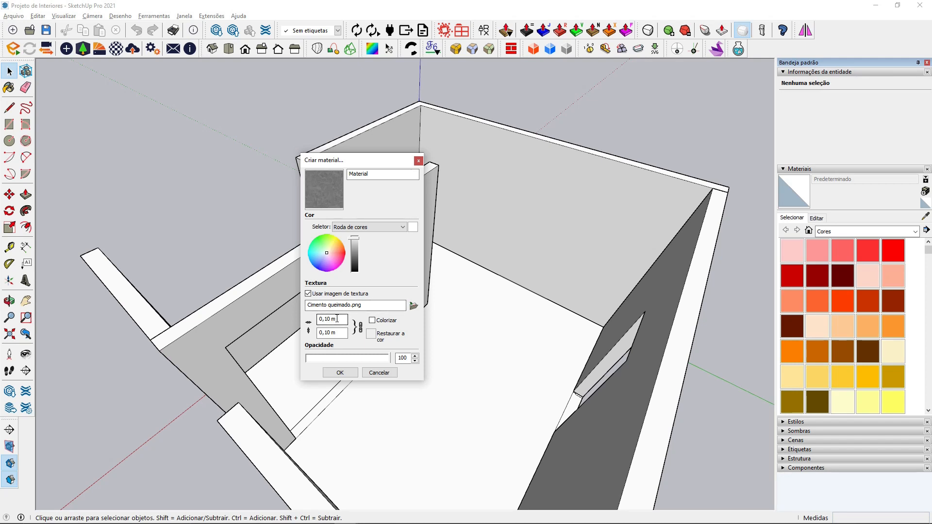
- Set the texture width to 1 m and create the material
drag(333, 320, 309, 318)
text(1m)
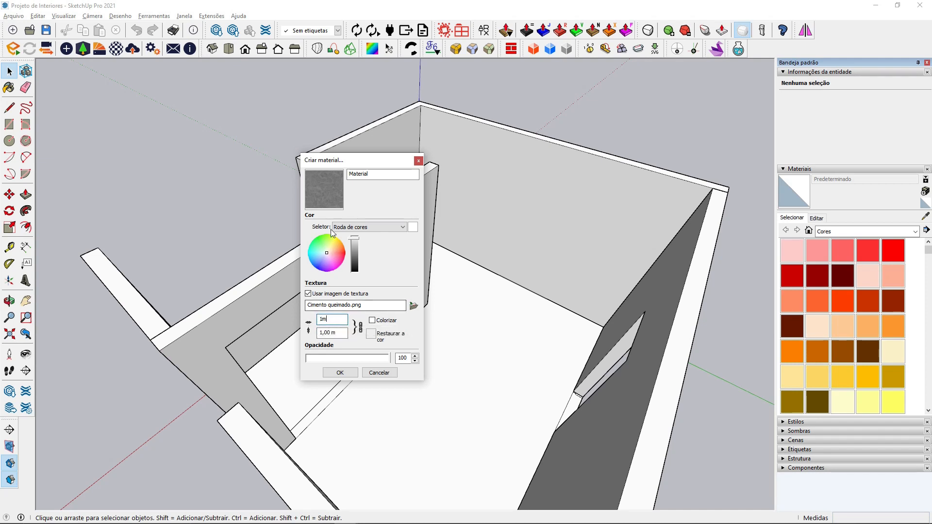
click(340, 372)
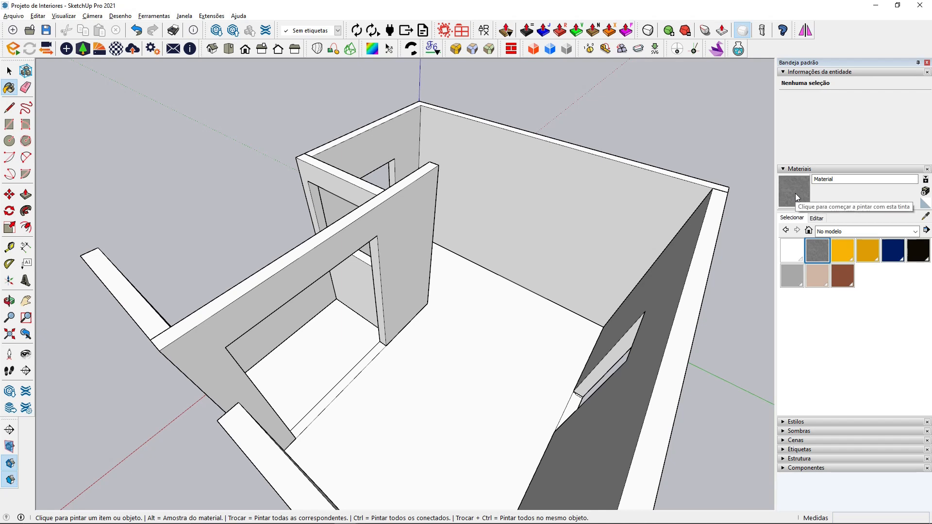
- Open the floor group for editing and paint the main room's floor with the burnt-cement material
click(9, 73)
click(441, 349)
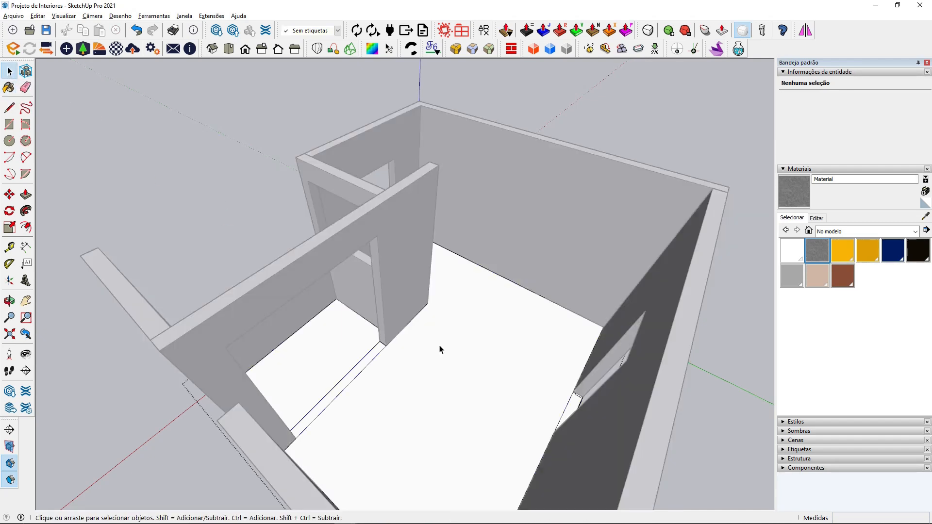
scroll(484, 362, up, 3)
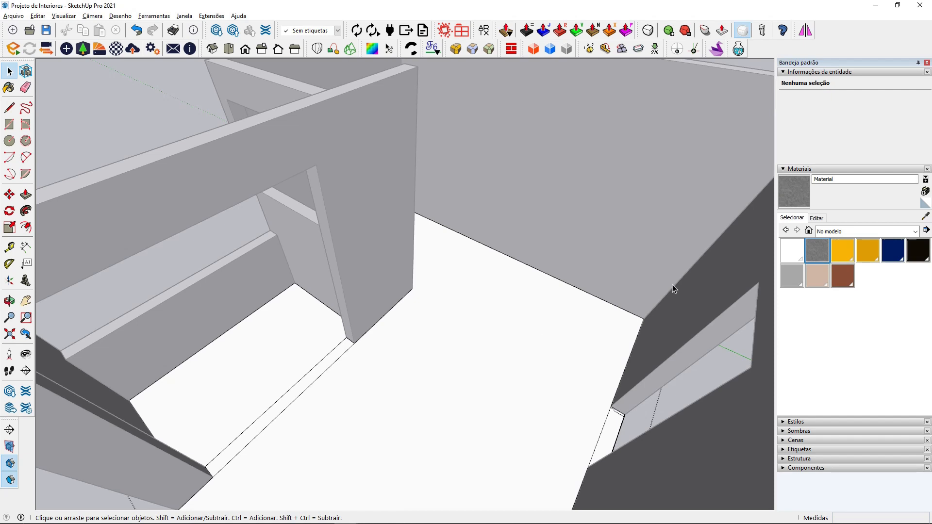
click(797, 193)
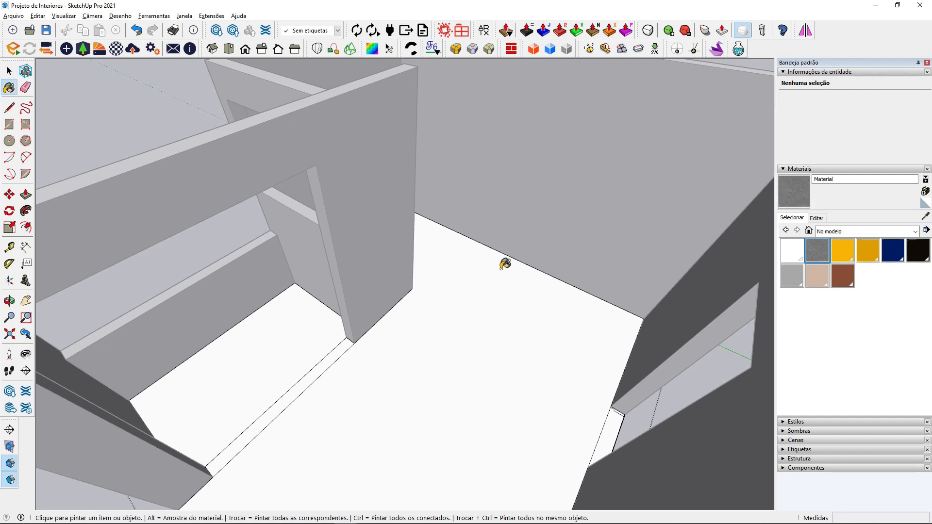
click(468, 304)
scroll(328, 350, up, 3)
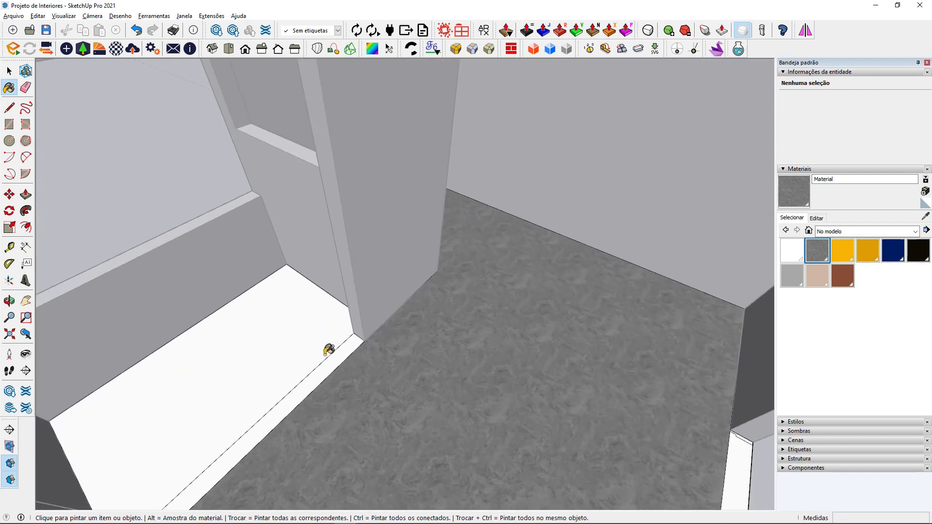
- Paint the doorway strip and the adjoining room's floor with the burnt-cement material, and close the floor group
scroll(330, 351, up, 2)
click(341, 353)
click(325, 320)
scroll(351, 305, down, 4)
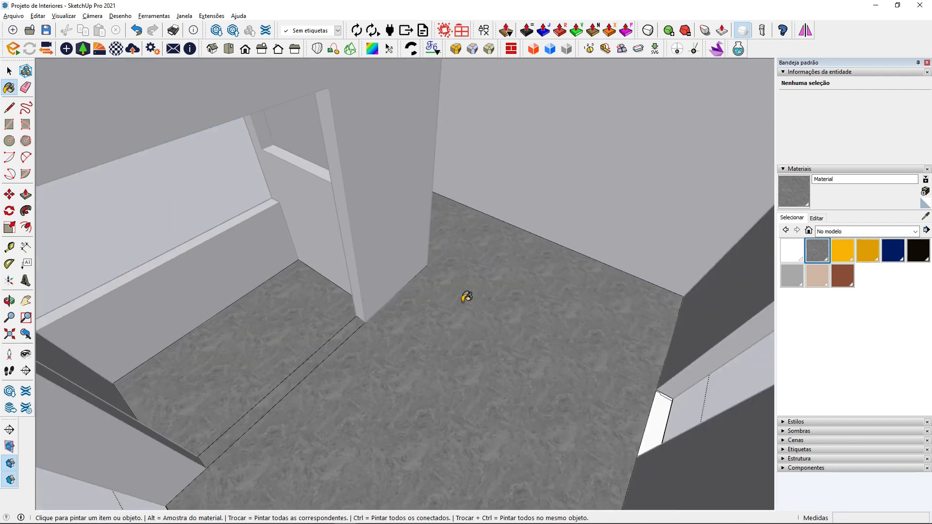
scroll(466, 297, down, 3)
middle_drag(381, 337, 159, 345)
scroll(414, 326, up, 3)
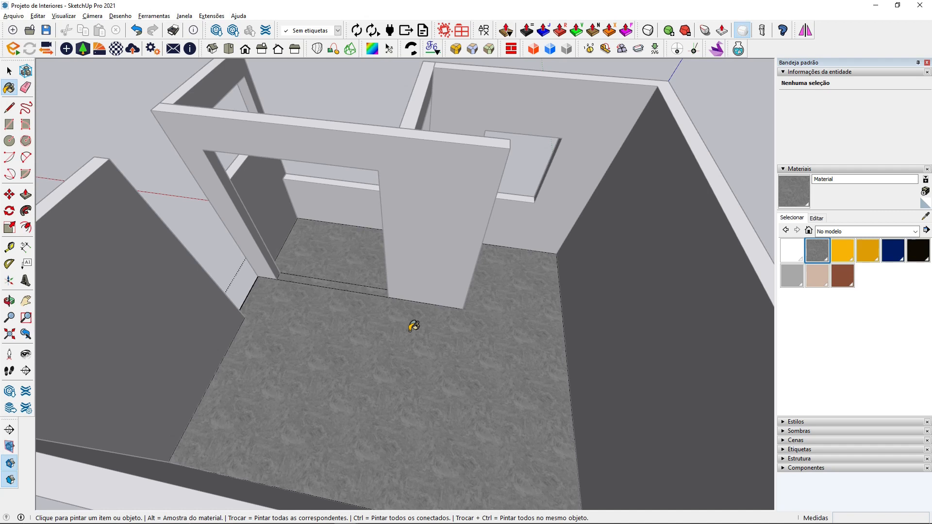
click(9, 71)
mouse_move(220, 244)
middle_down()
mouse_move(401, 331)
mouse_move(515, 331)
middle_up()
scroll(462, 337, up, 5)
middle_drag(460, 337, 425, 334)
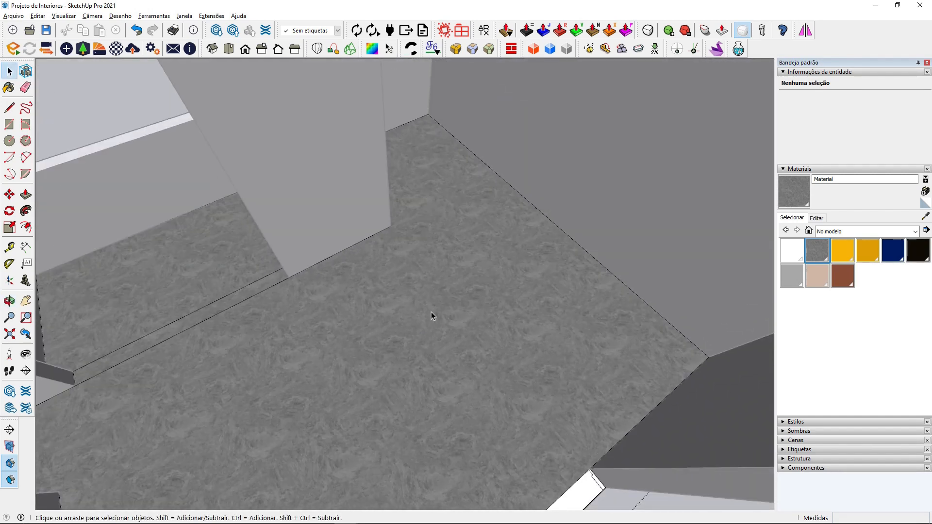
scroll(431, 310, down, 4)
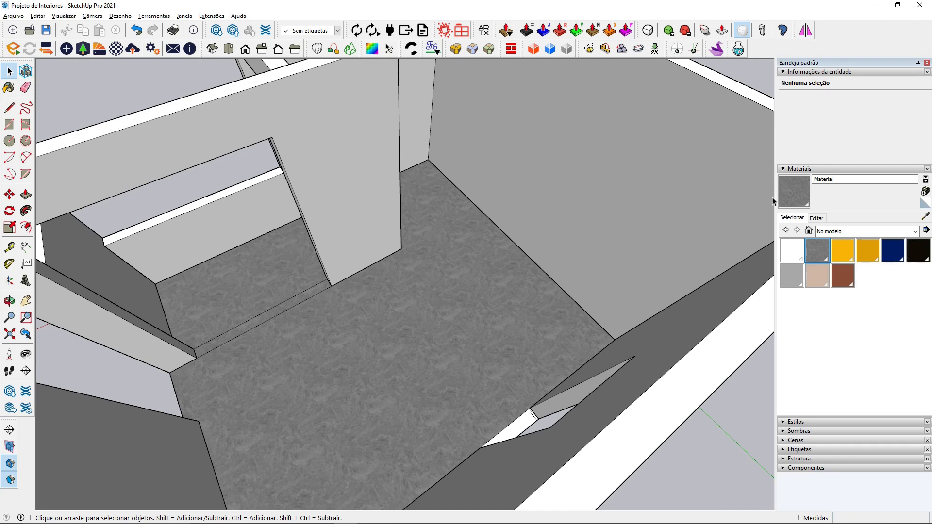
- Try lighter greys and a blue tint on the burnt-cement material, restoring its original colour after each trial
click(819, 219)
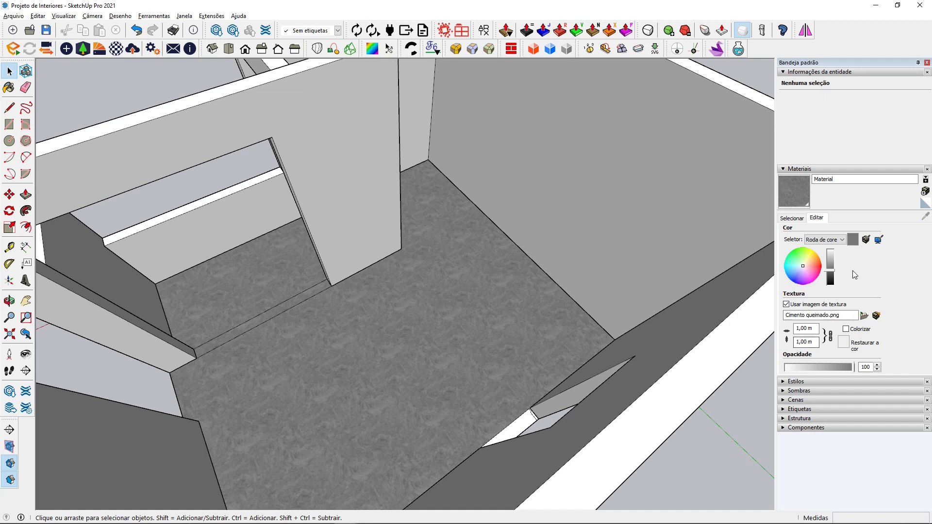
drag(828, 271, 829, 259)
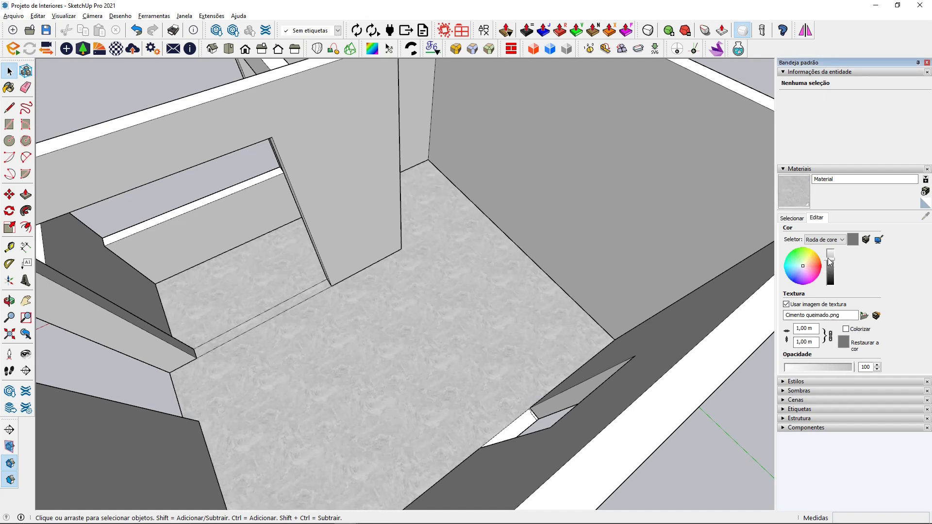
scroll(510, 299, up, 5)
middle_drag(495, 301, 525, 301)
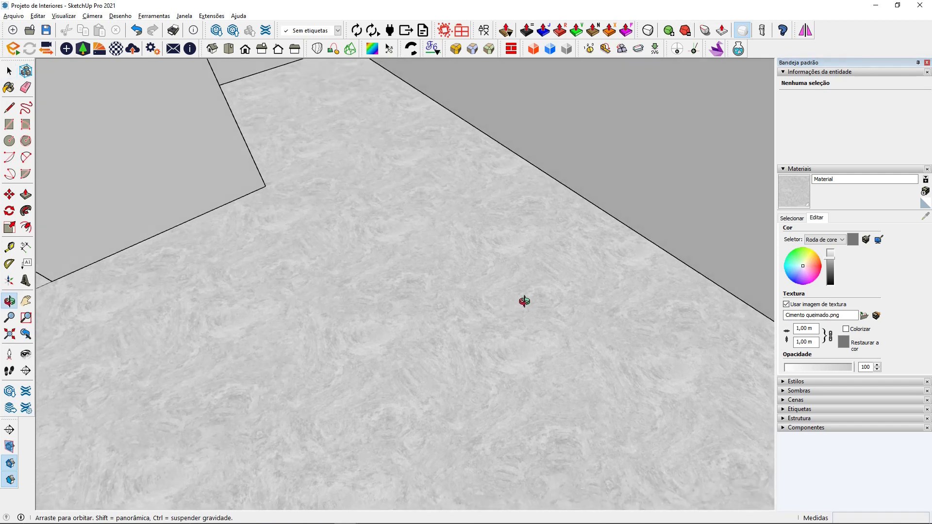
scroll(534, 301, down, 5)
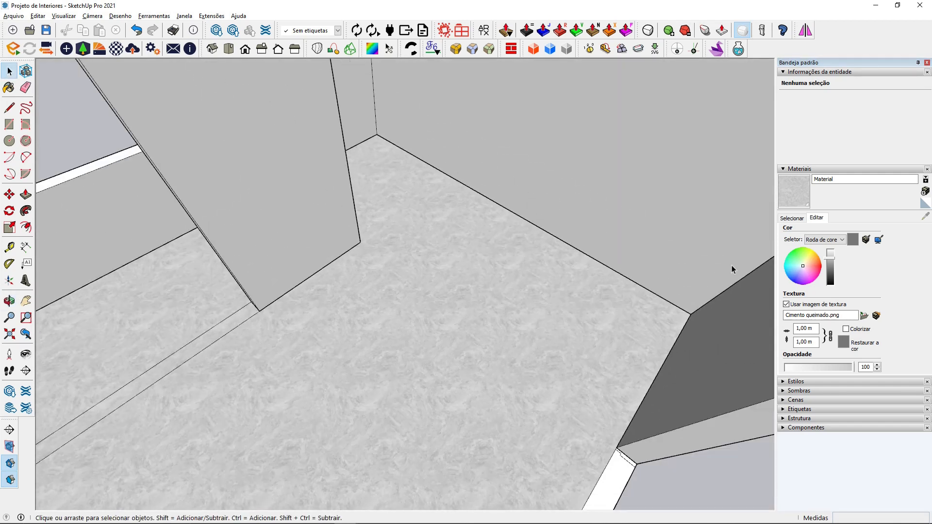
drag(829, 257, 829, 255)
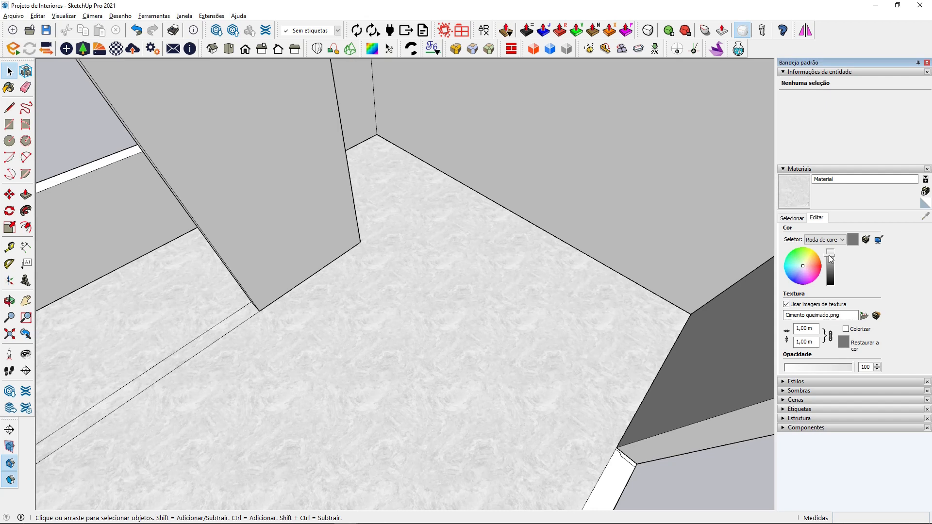
click(854, 240)
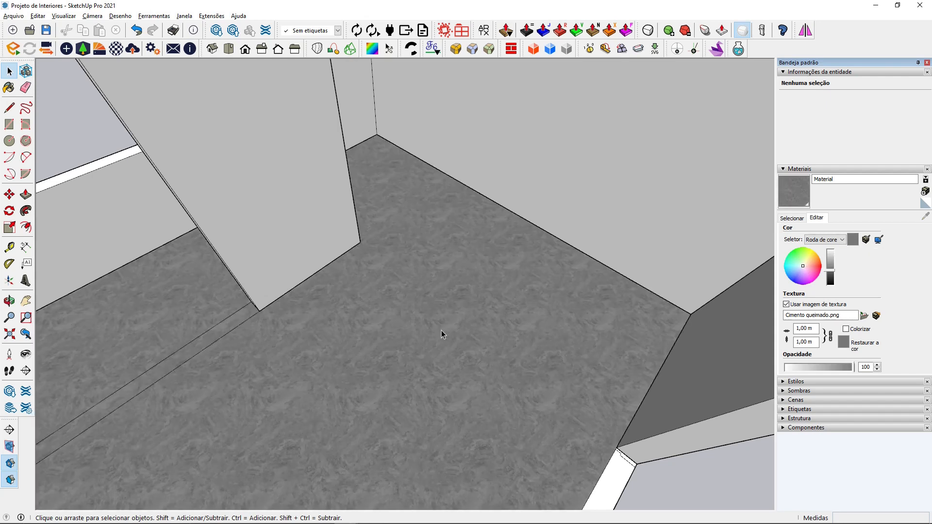
drag(817, 274, 795, 276)
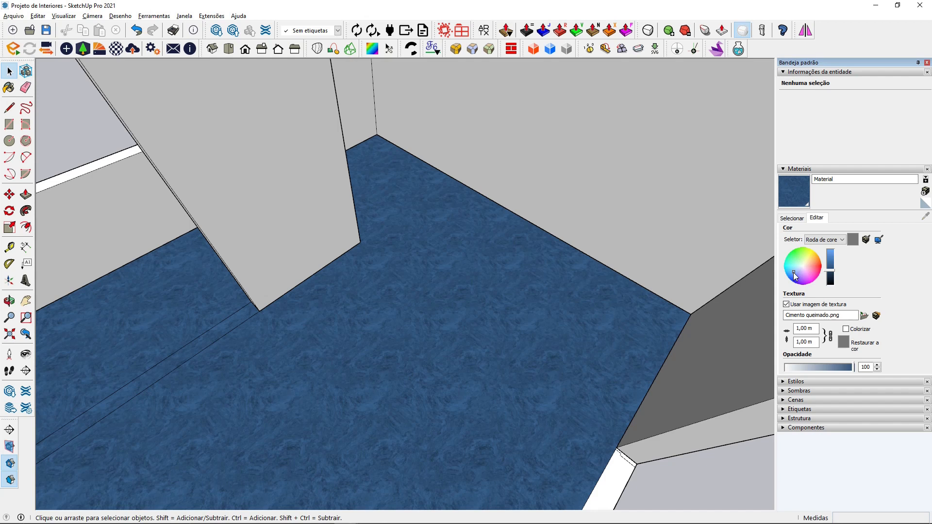
click(855, 241)
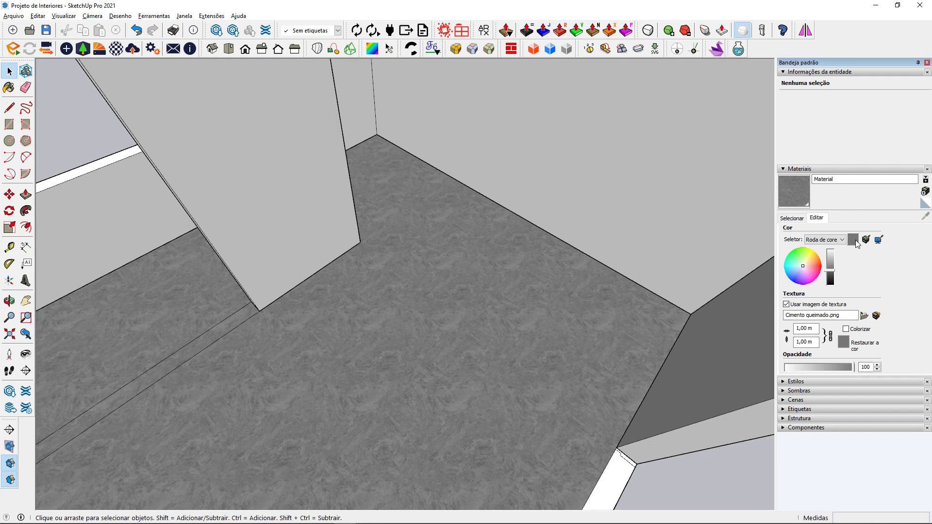
- Lighten the burnt-cement floor material to a very pale grey
click(832, 263)
click(832, 259)
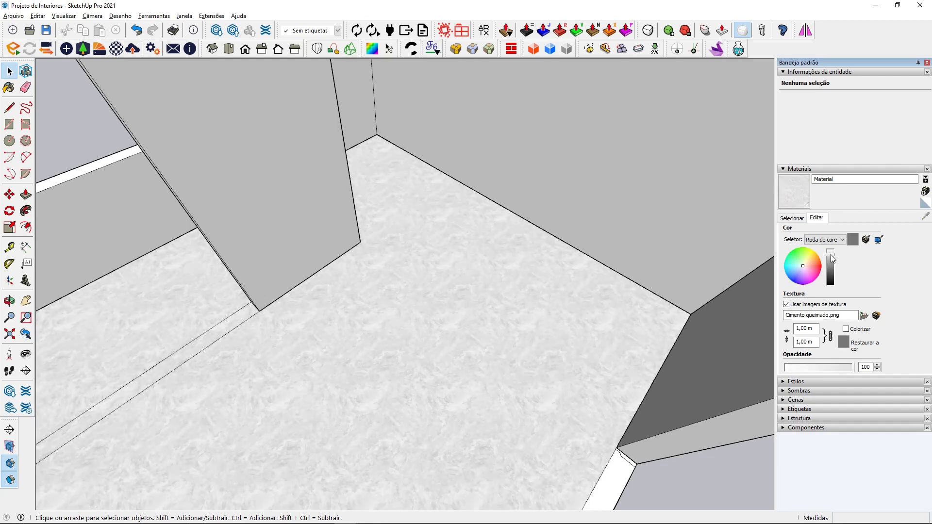
scroll(360, 278, down, 5)
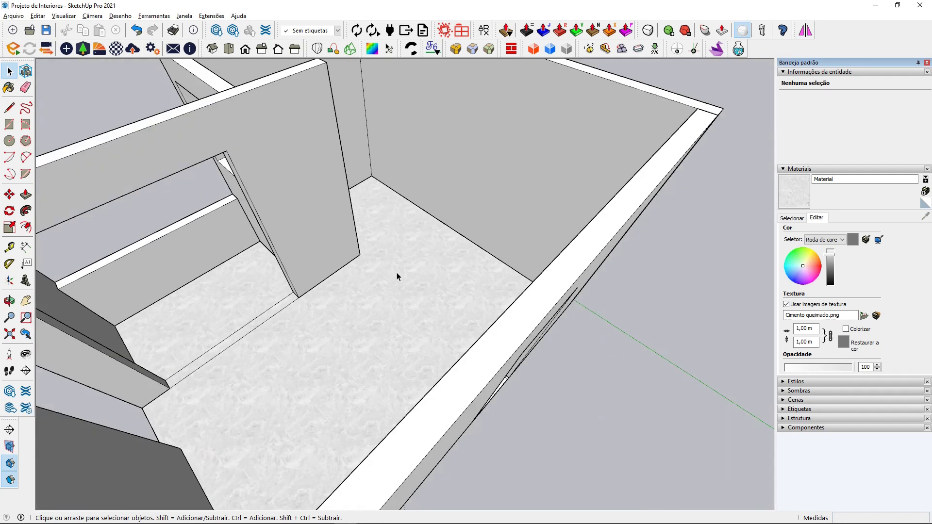
middle_drag(380, 261, 499, 256)
scroll(485, 276, up, 5)
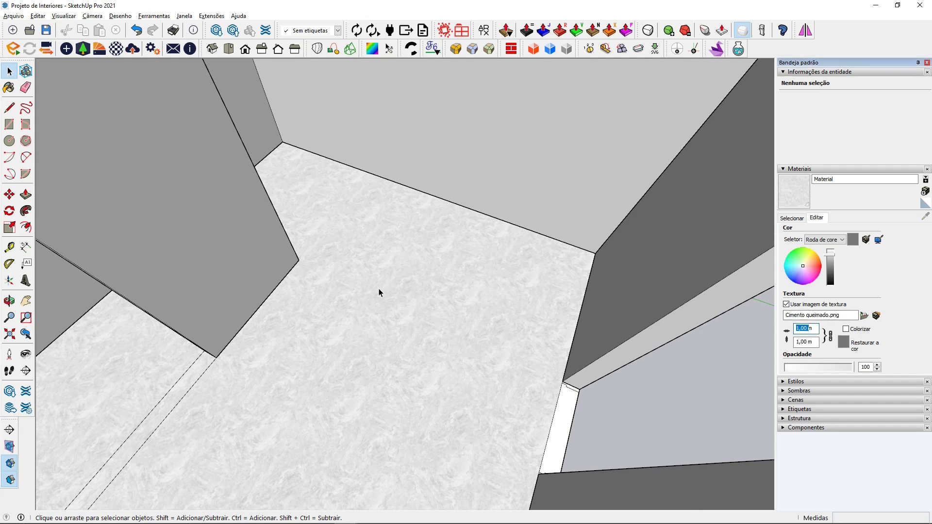
- Try texture widths of 2 m and 0.1 m on the burnt-cement material and return the width to 1 m
text(2m)
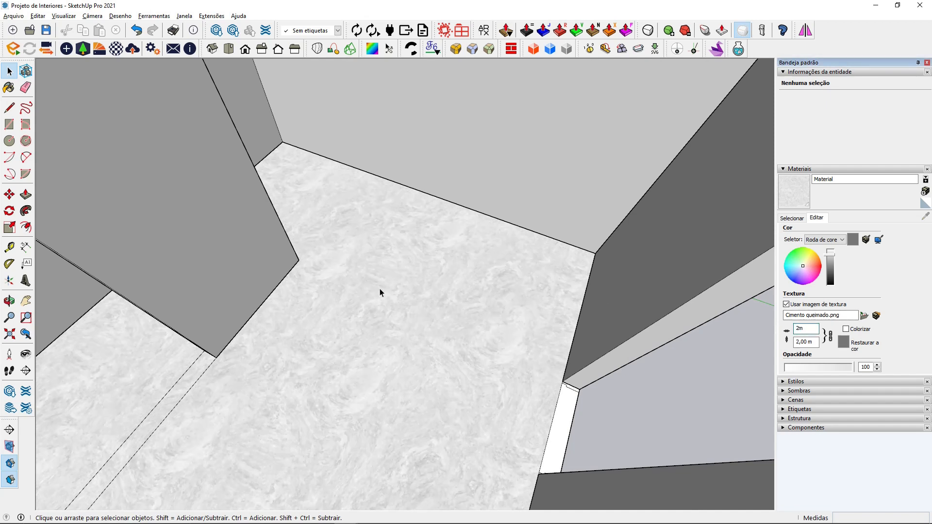
click(787, 330)
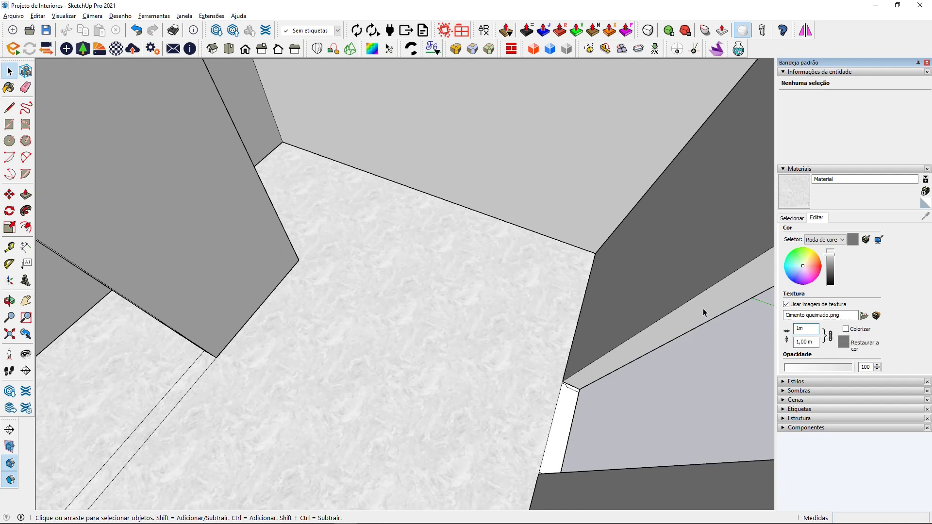
drag(800, 329, 790, 333)
text(0,1)
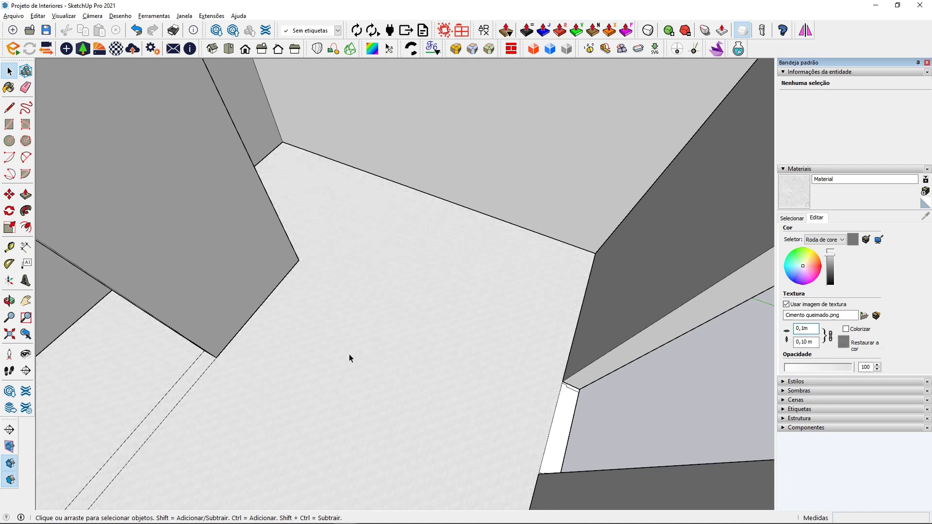
key(Return)
scroll(389, 389, up, 2)
scroll(389, 389, down, 5)
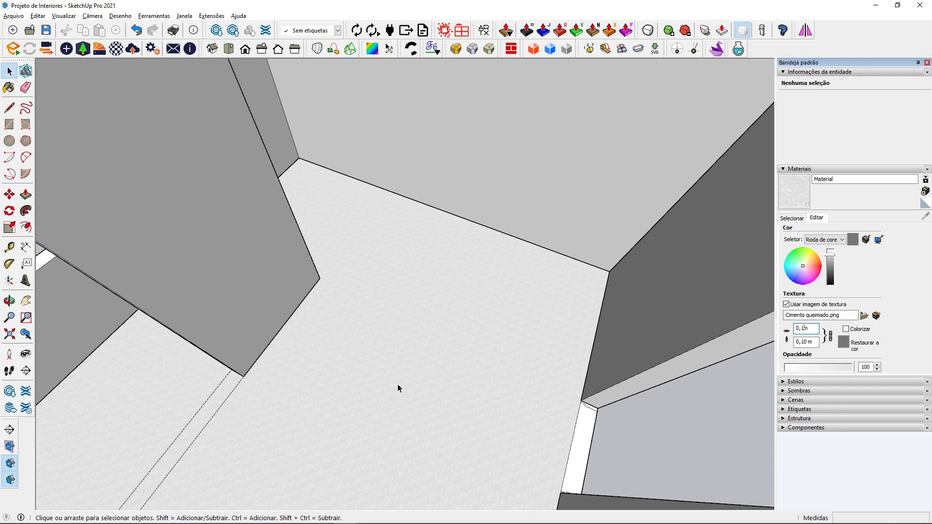
key(BackSpace)
key(BackSpace)
key(BackSpace)
text(1)
key(Return)
- Examine the scale and tone of the burnt-cement floor texture across the rooms from several angles
middle_drag(293, 313, 446, 325)
key(space)
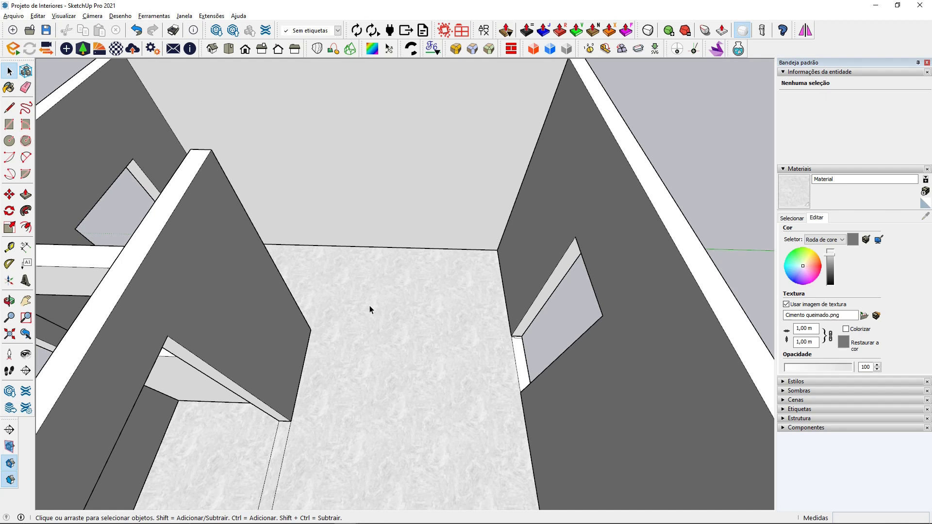
scroll(378, 305, down, 5)
scroll(372, 315, up, 5)
middle_drag(364, 318, 402, 334)
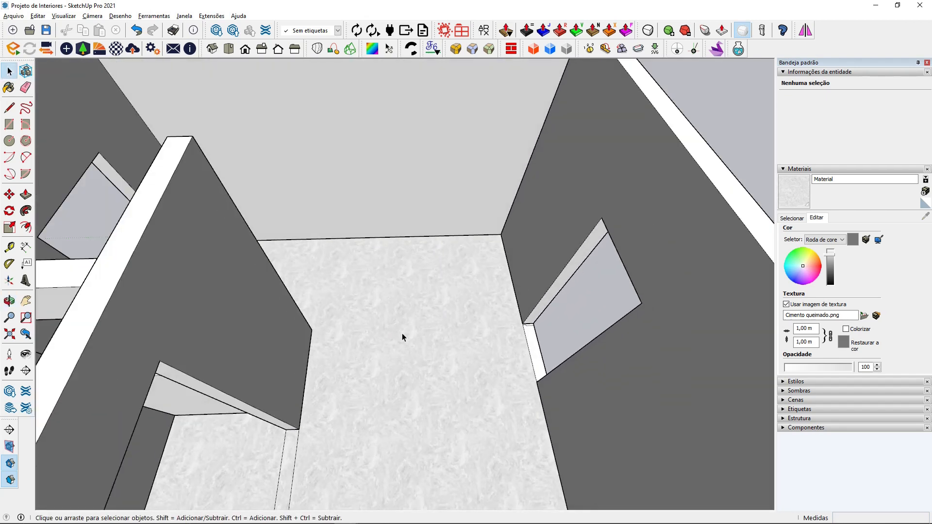
scroll(402, 334, down, 5)
scroll(403, 333, up, 3)
middle_drag(402, 333, 405, 301)
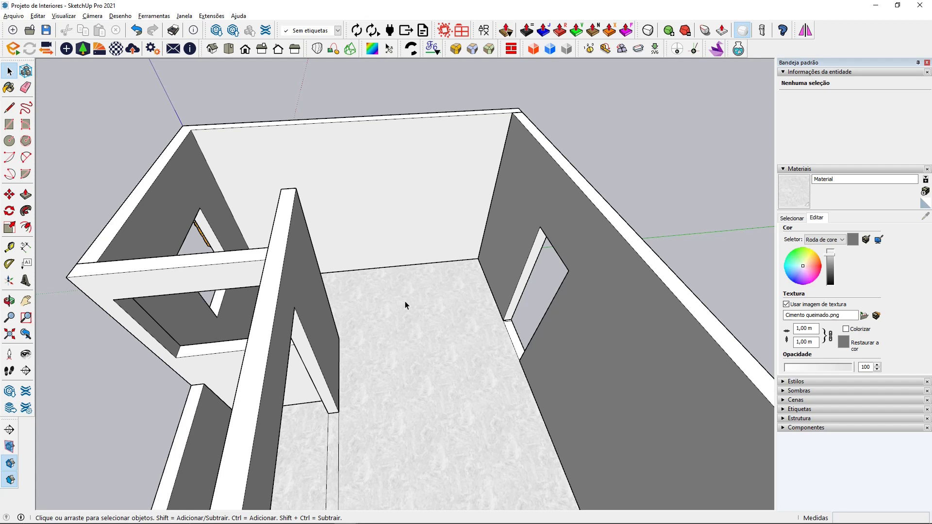
scroll(405, 301, down, 1)
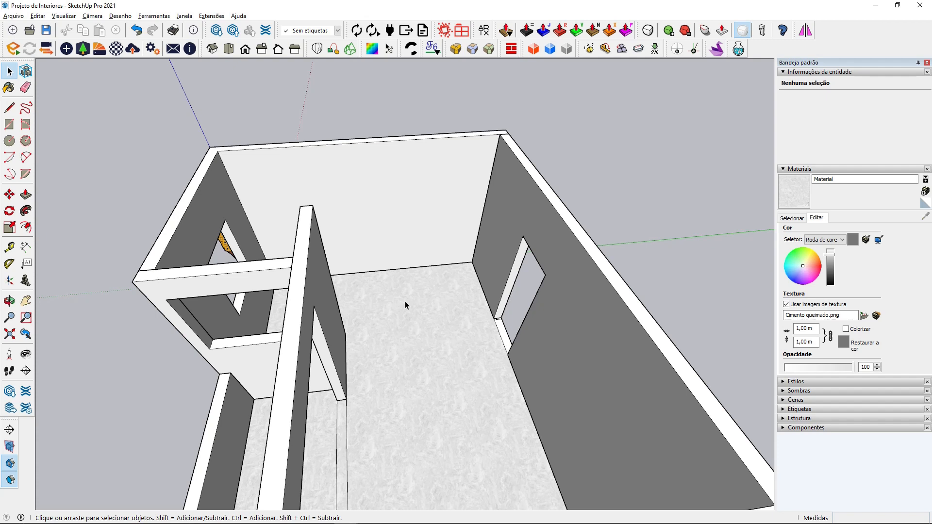
- Create a new material that uses the Cor - Verde image from the Texturas folder as its texture
click(926, 190)
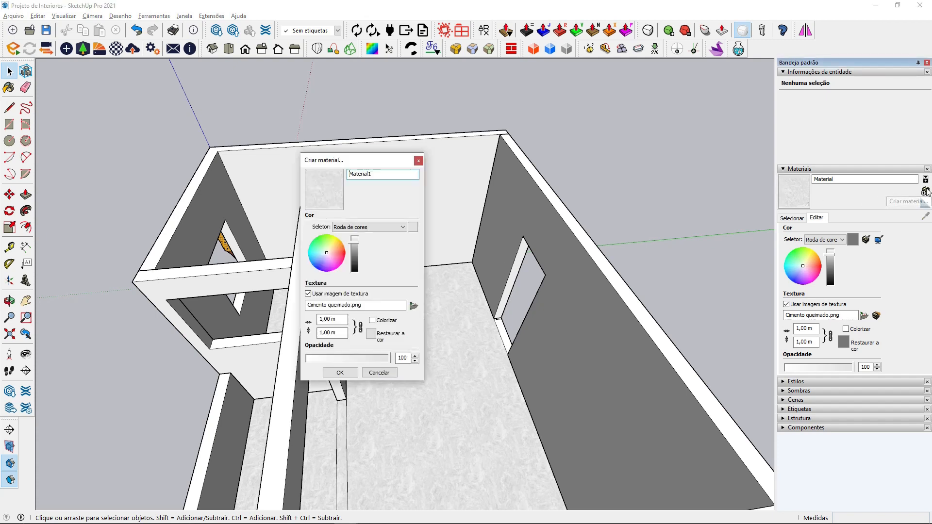
click(413, 305)
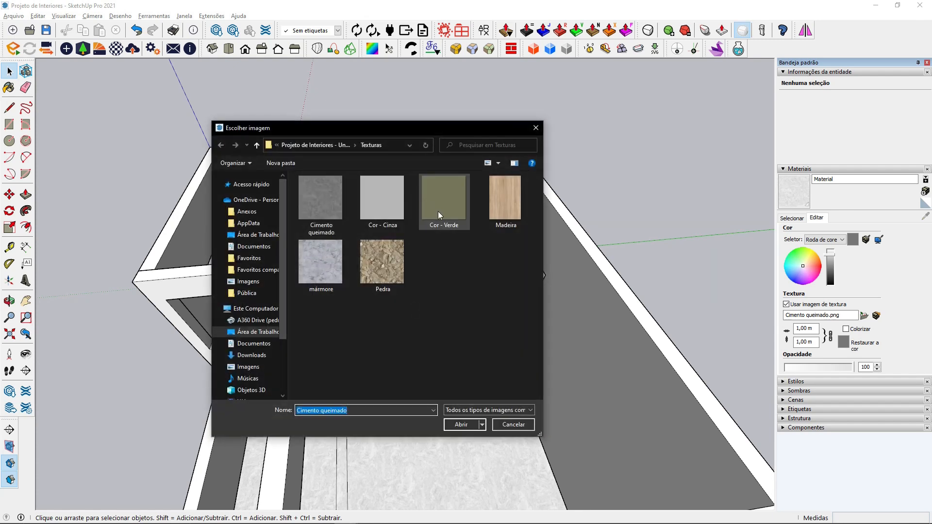
click(439, 209)
click(457, 425)
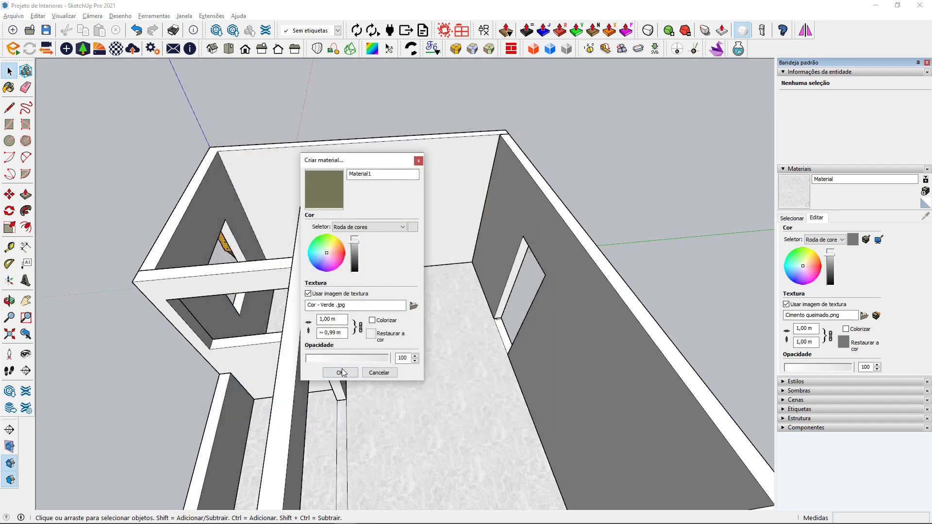
click(341, 372)
- Draw a sample rectangle about 0.66 by 0.55 m on the ground outside the walls and paint it with the green material
scroll(192, 202, down, 2)
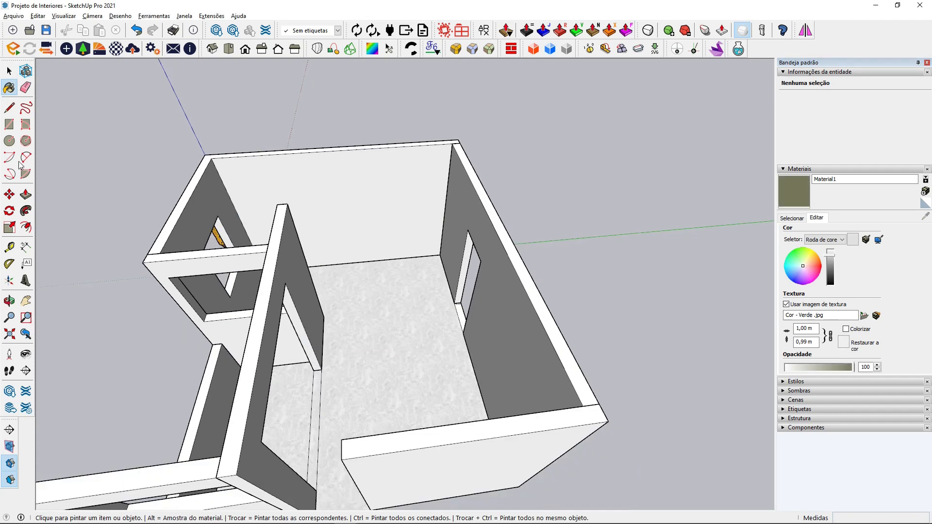
click(9, 124)
click(603, 299)
click(645, 321)
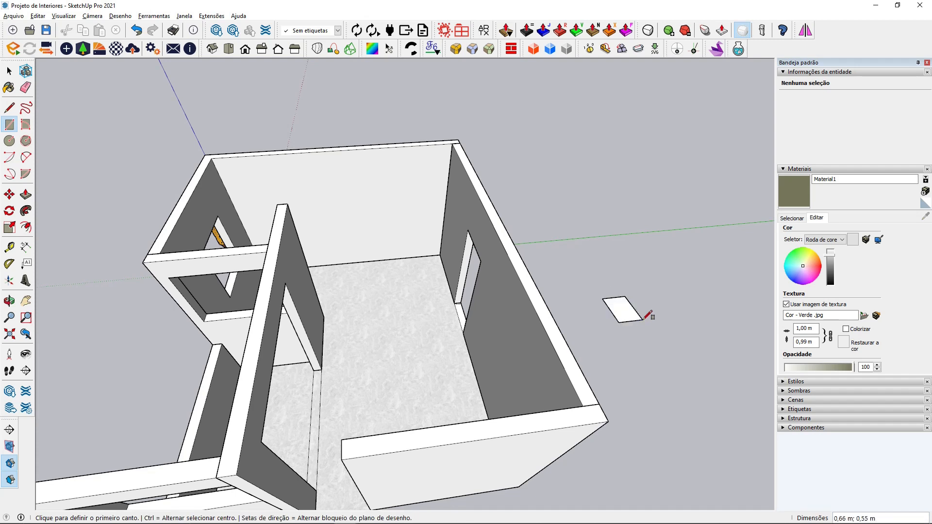
click(794, 191)
click(623, 307)
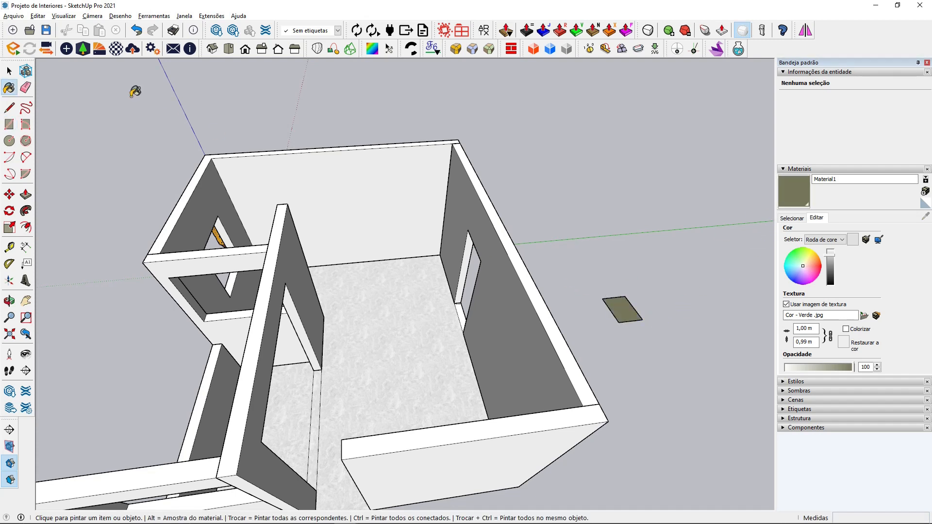
- Open the end wall's group for editing and paint its interior face with red Cor A06 from the Cores collection
click(9, 71)
mouse_move(266, 104)
middle_down()
mouse_move(354, 121)
mouse_move(380, 161)
middle_up()
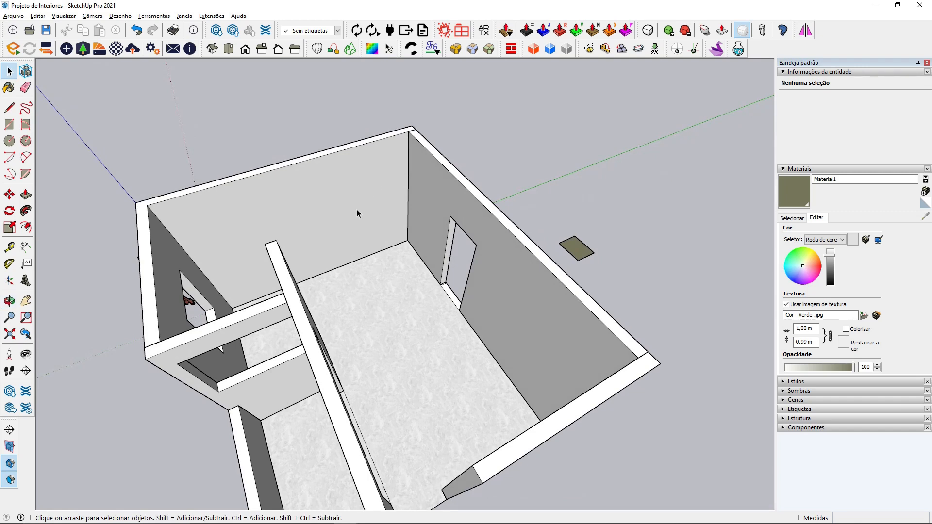
double_click(321, 203)
click(320, 203)
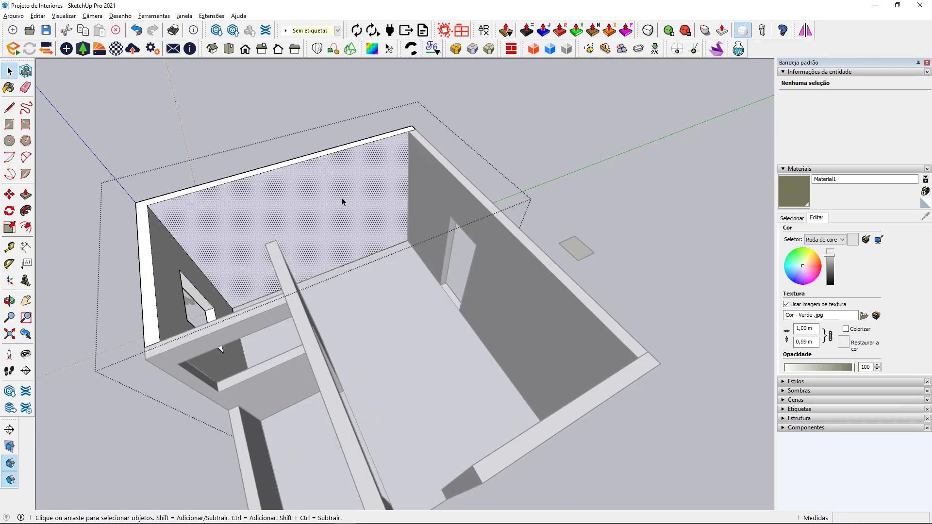
click(793, 218)
click(830, 231)
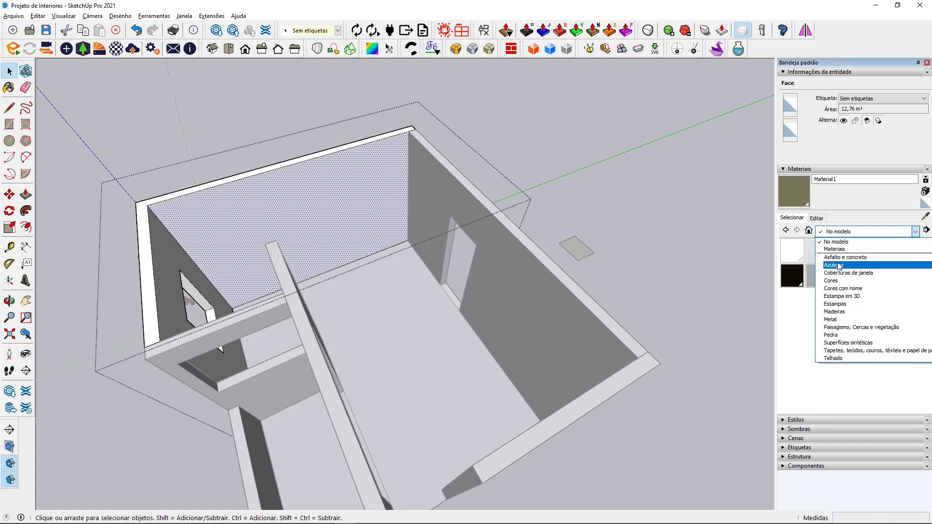
click(834, 281)
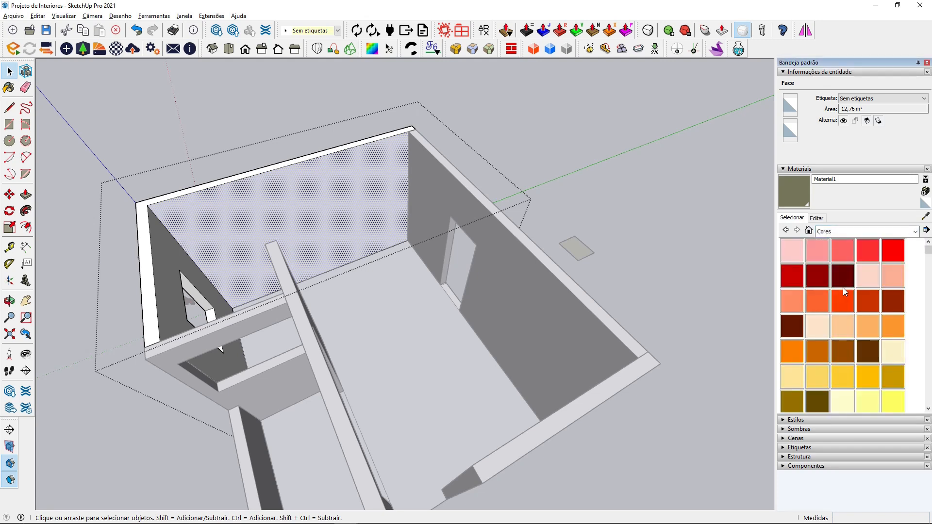
click(792, 275)
click(353, 191)
click(8, 73)
- Open the adjacent wall with the opening for editing and paint its interior face with red Cor A06
middle_drag(316, 190, 440, 195)
double_click(413, 194)
click(413, 193)
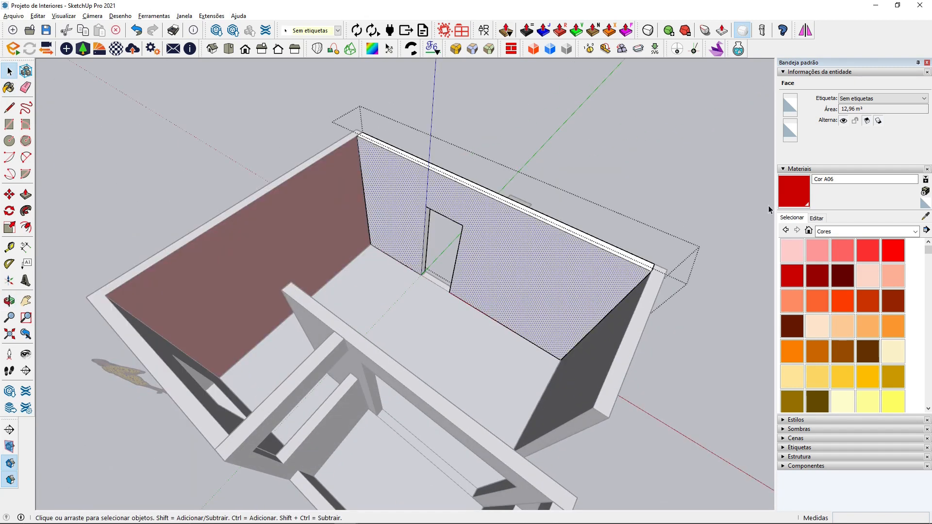
key(b)
click(568, 250)
key(space)
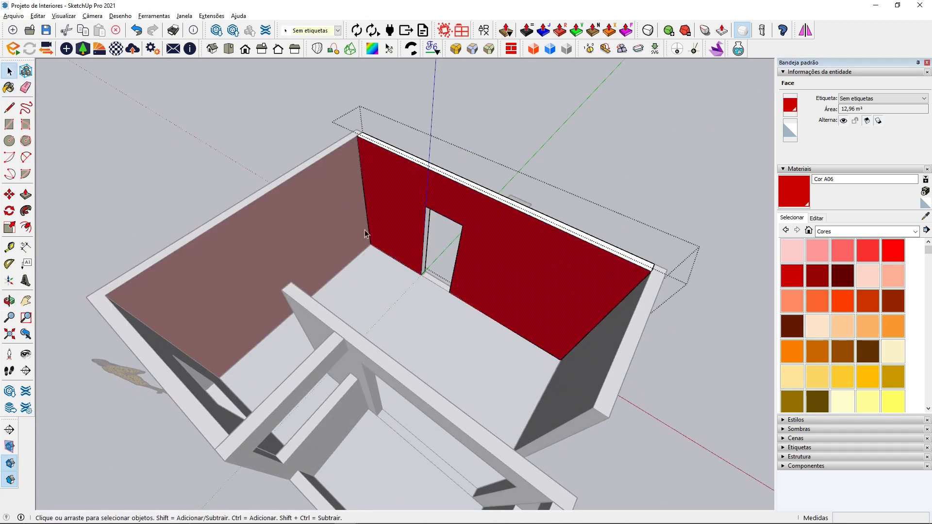
- Leave the wall's group and match material Cor A06's colour to the green sample rectangle on the ground
middle_drag(366, 234, 304, 238)
click(123, 270)
mouse_move(374, 267)
middle_down()
mouse_move(430, 287)
mouse_move(478, 281)
middle_up()
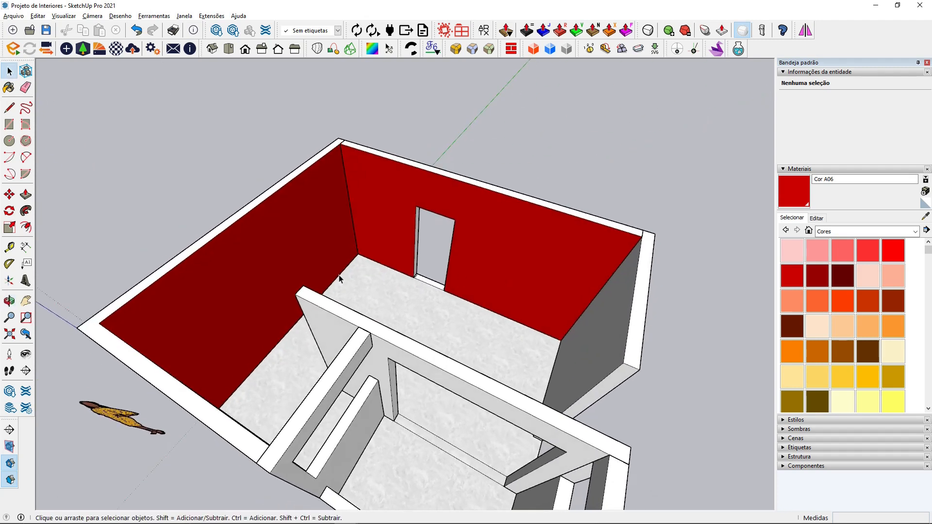
middle_drag(392, 218, 275, 214)
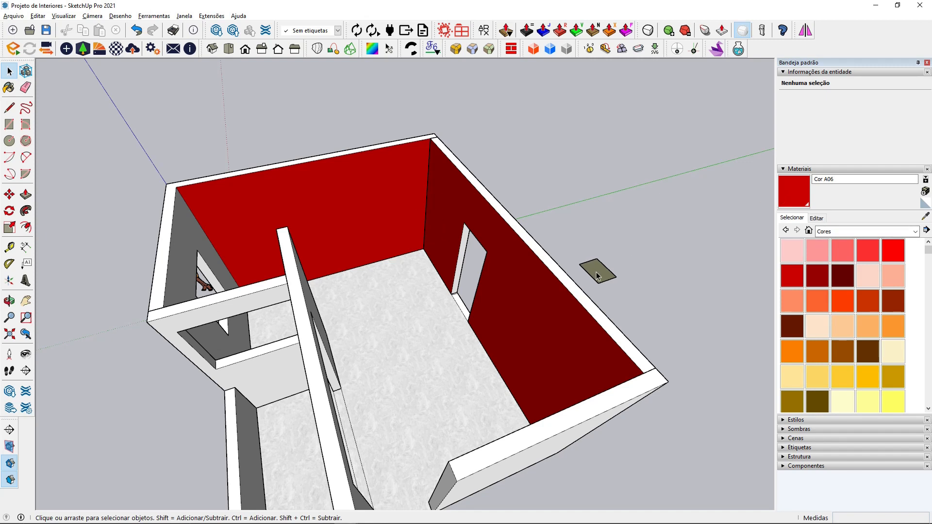
click(817, 219)
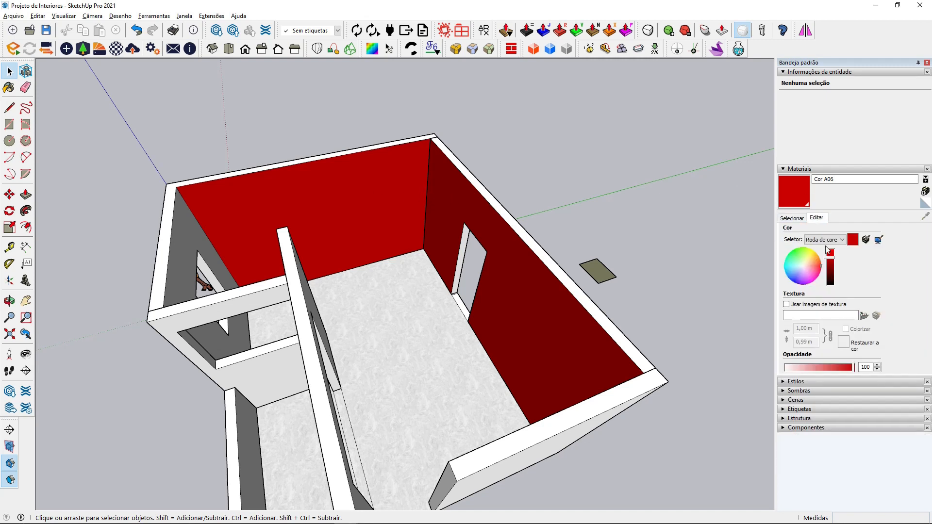
click(878, 241)
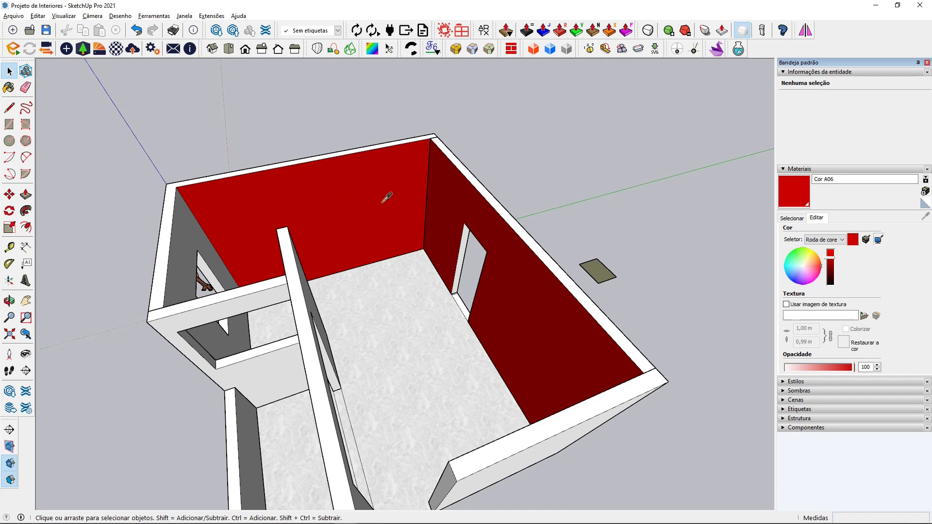
scroll(640, 279, up, 8)
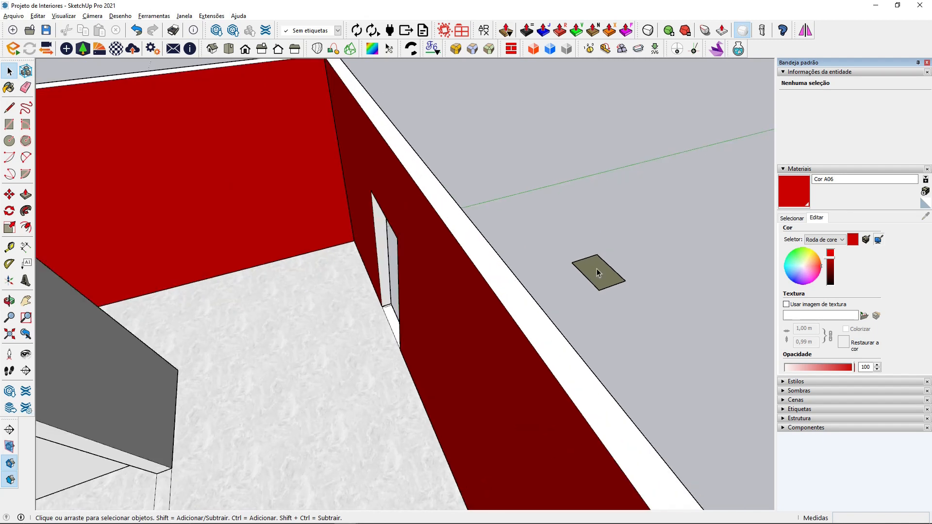
click(879, 239)
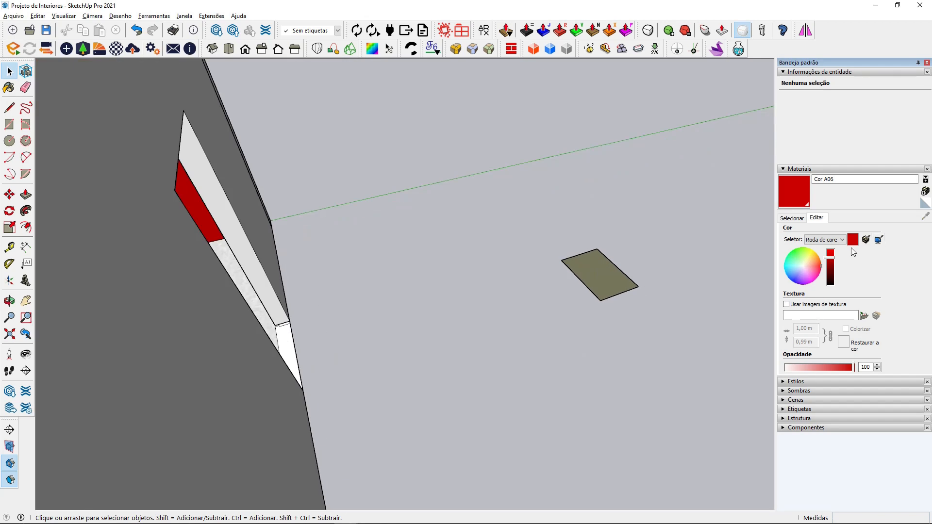
click(600, 262)
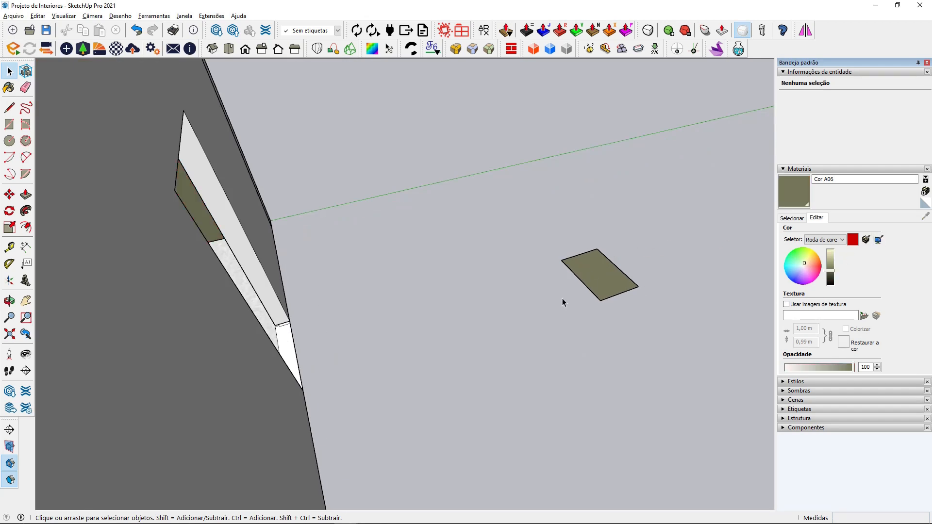
- Match material Cor A06's colour to the grey background outside the model
scroll(561, 304, down, 5)
middle_drag(562, 304, 568, 265)
scroll(413, 243, up, 5)
mouse_move(413, 245)
middle_down()
mouse_move(413, 258)
mouse_move(237, 230)
mouse_move(460, 252)
mouse_move(399, 252)
middle_up()
scroll(363, 249, down, 5)
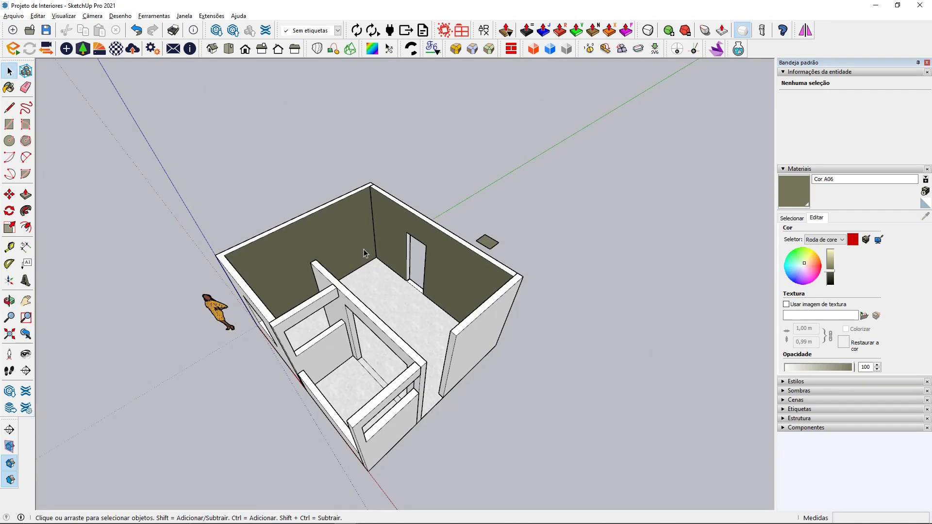
scroll(363, 249, up, 3)
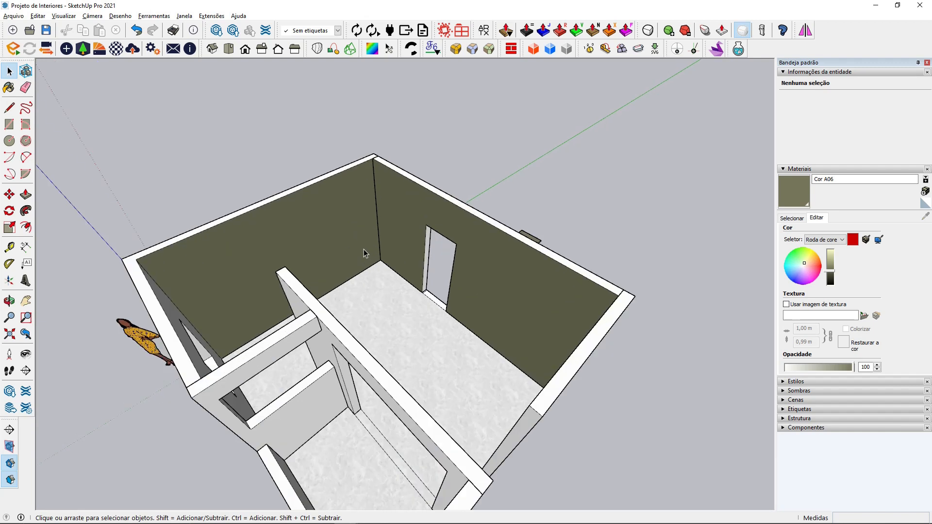
click(879, 240)
click(637, 169)
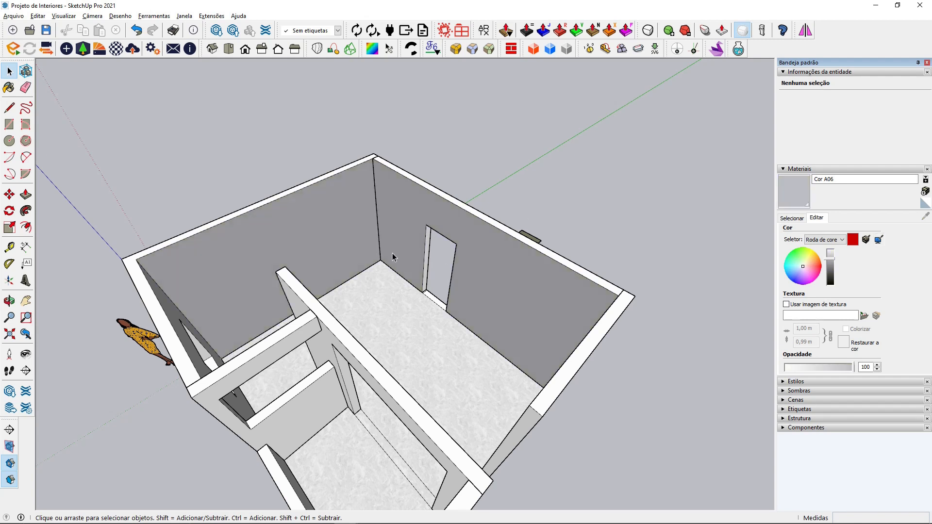
- Match material Cor A06's colour to the orange-yellow clothing of the scale figure
middle_drag(233, 276, 283, 260)
click(879, 240)
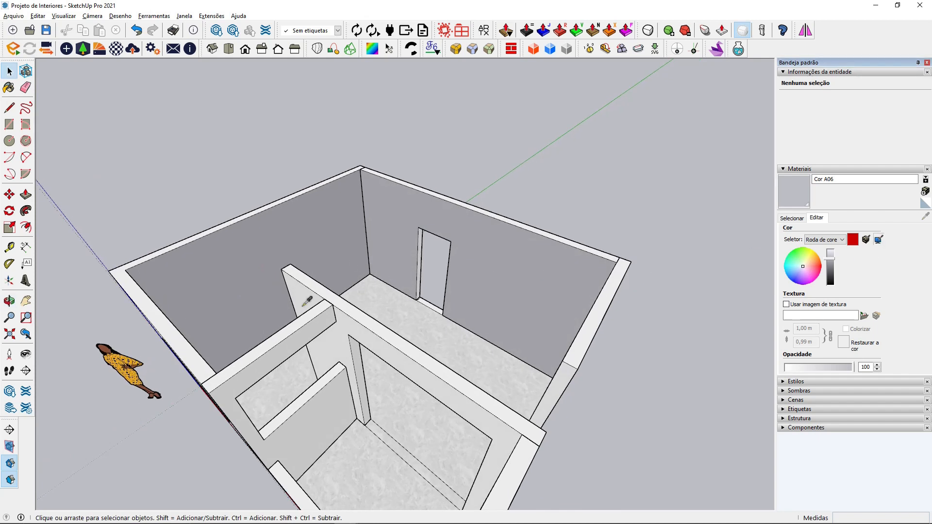
click(131, 375)
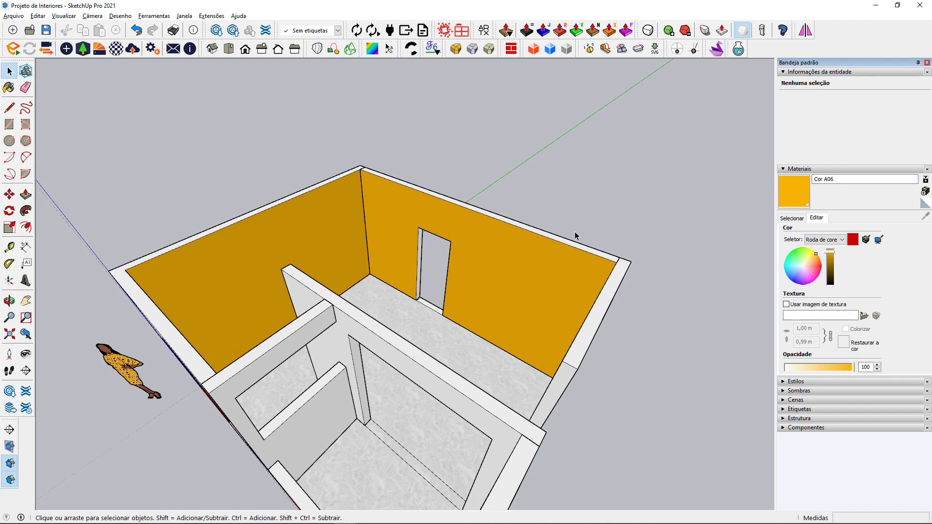
- Sample the green rectangle beside the house again as the colour of material Cor A06
middle_drag(575, 231, 660, 293)
click(880, 240)
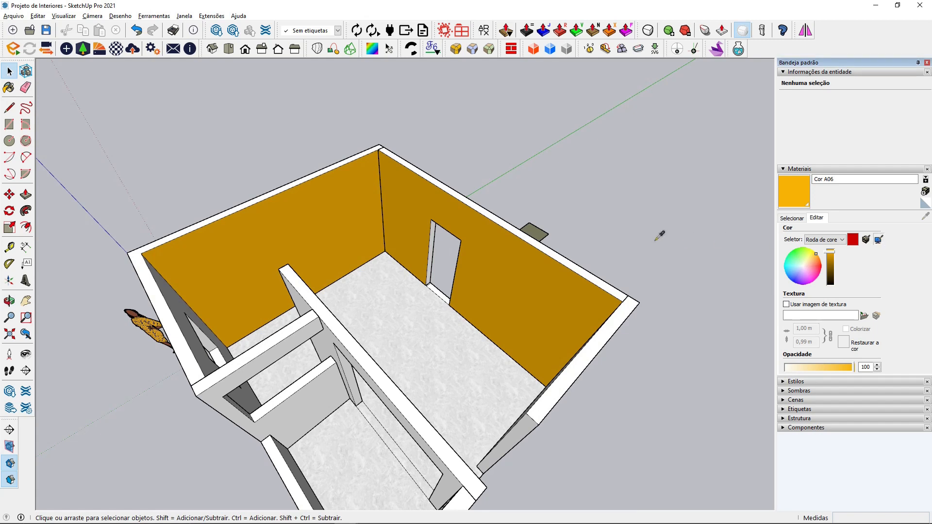
click(535, 227)
middle_drag(504, 232, 456, 240)
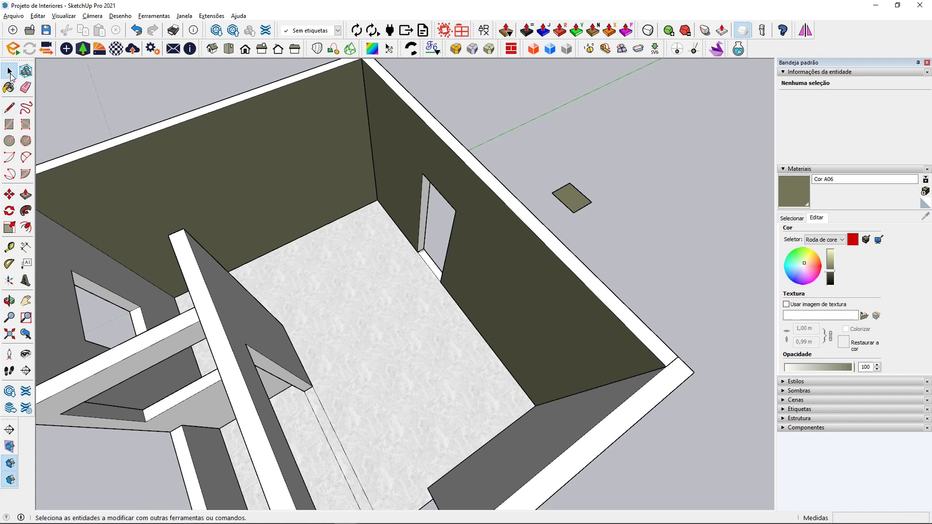
- Select the whole green sample rectangle outside the walls and delete it
middle_drag(612, 270, 564, 287)
scroll(564, 287, down, 2)
drag(650, 311, 540, 203)
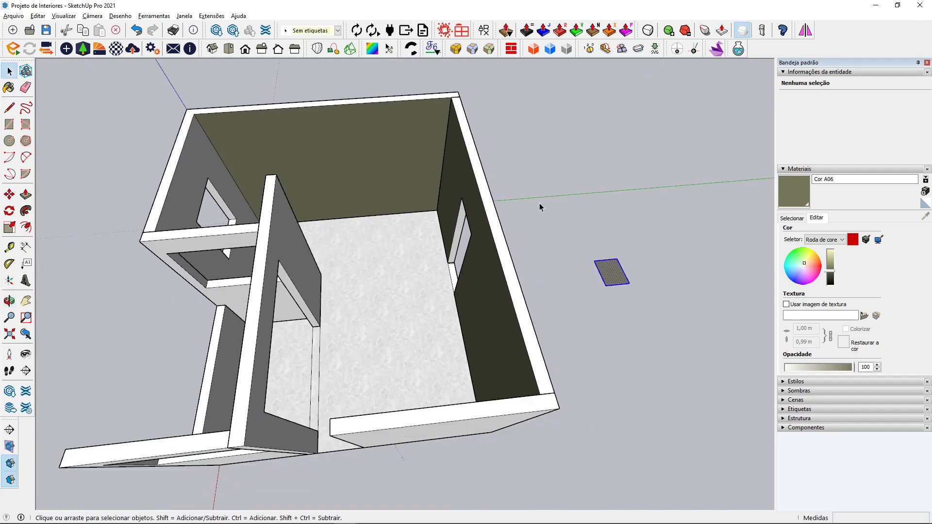
click(553, 278)
drag(666, 319, 566, 202)
key(Delete)
- Open the green wall with the doorway for editing and paint the inner faces of its opening with green Cor A06
scroll(379, 252, up, 3)
middle_drag(379, 252, 379, 224)
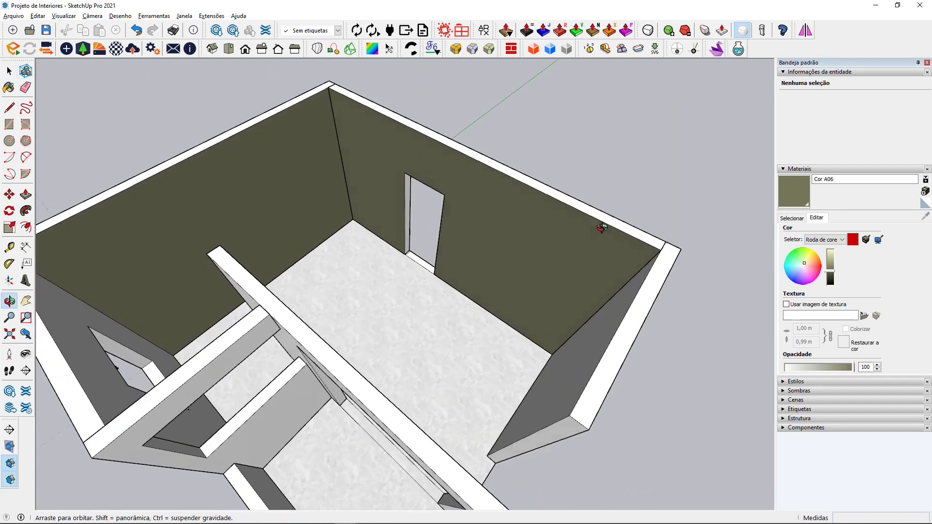
scroll(380, 247, up, 5)
double_click(412, 244)
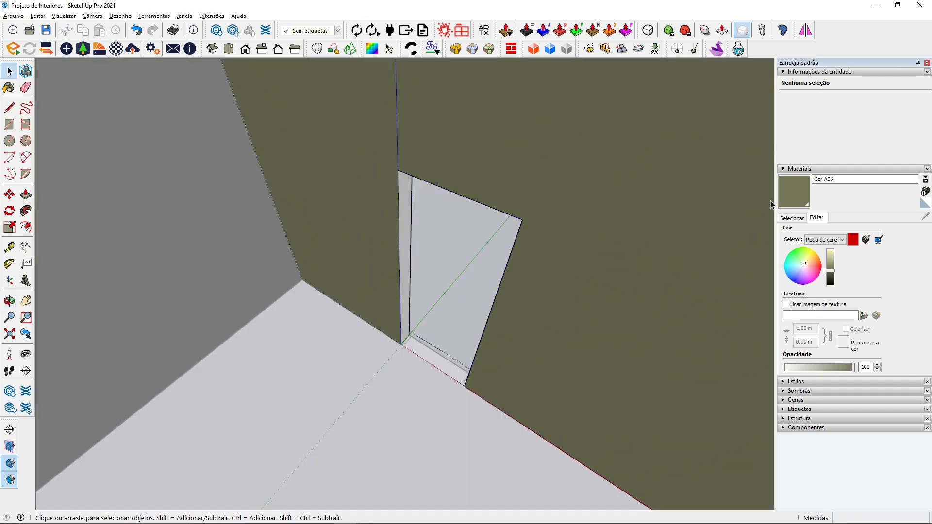
click(809, 196)
scroll(401, 215, up, 2)
mouse_move(402, 215)
middle_down()
mouse_move(427, 233)
mouse_move(596, 259)
middle_up()
scroll(597, 259, up, 1)
click(574, 277)
scroll(472, 317, down, 4)
mouse_move(472, 318)
middle_down()
mouse_move(360, 252)
mouse_move(320, 240)
middle_up()
scroll(480, 248, up, 4)
click(428, 311)
mouse_move(429, 292)
middle_down()
mouse_move(366, 85)
mouse_move(458, 312)
mouse_move(435, 187)
mouse_move(402, 263)
mouse_move(396, 320)
mouse_move(411, 365)
middle_up()
click(435, 188)
click(9, 71)
scroll(291, 233, down, 3)
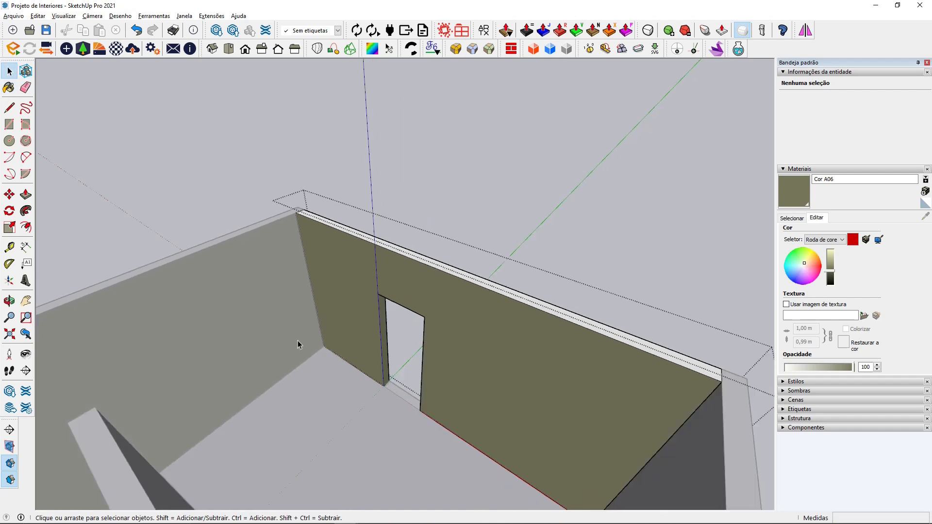
- Open the floor's group, sample its burnt-cement material, paint the doorway threshold with it and leave the group
double_click(316, 427)
scroll(391, 418, up, 4)
click(392, 416)
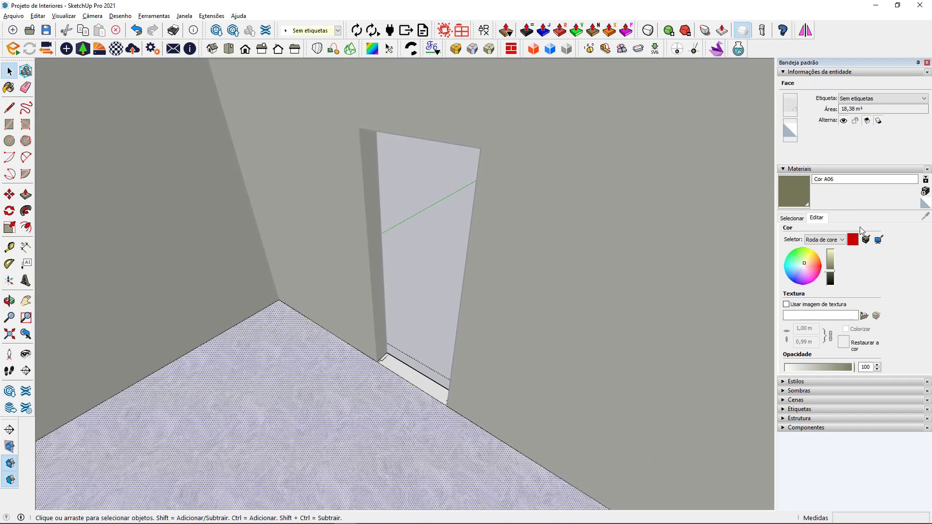
click(794, 219)
click(926, 217)
click(383, 390)
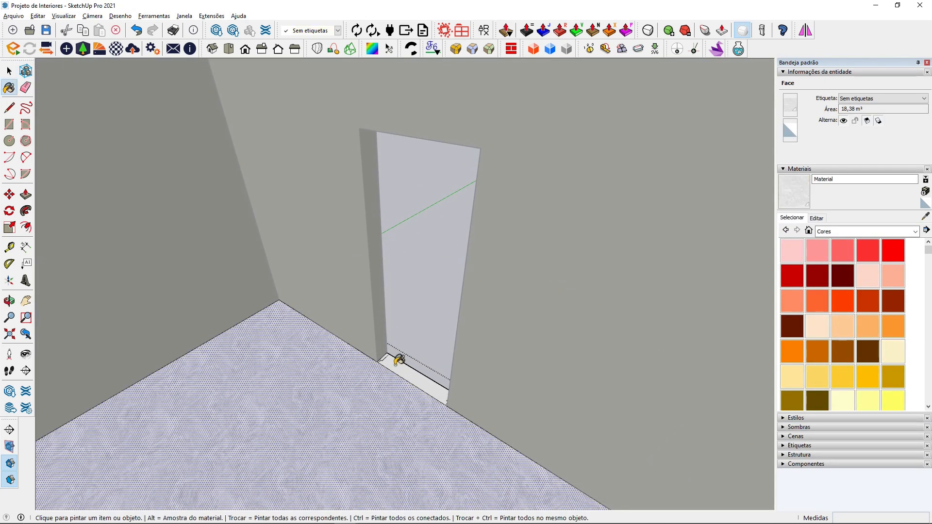
scroll(397, 363, up, 4)
click(401, 371)
scroll(426, 416, up, 3)
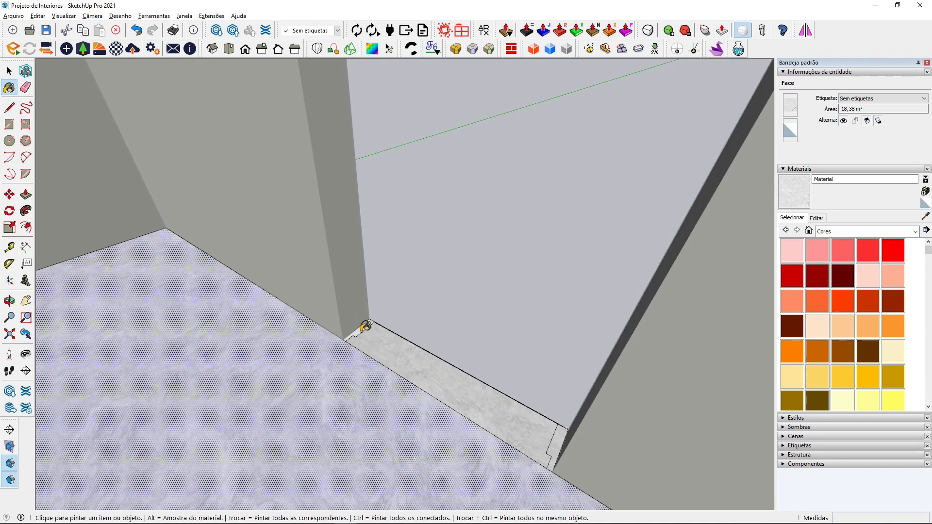
click(9, 71)
scroll(346, 275, down, 8)
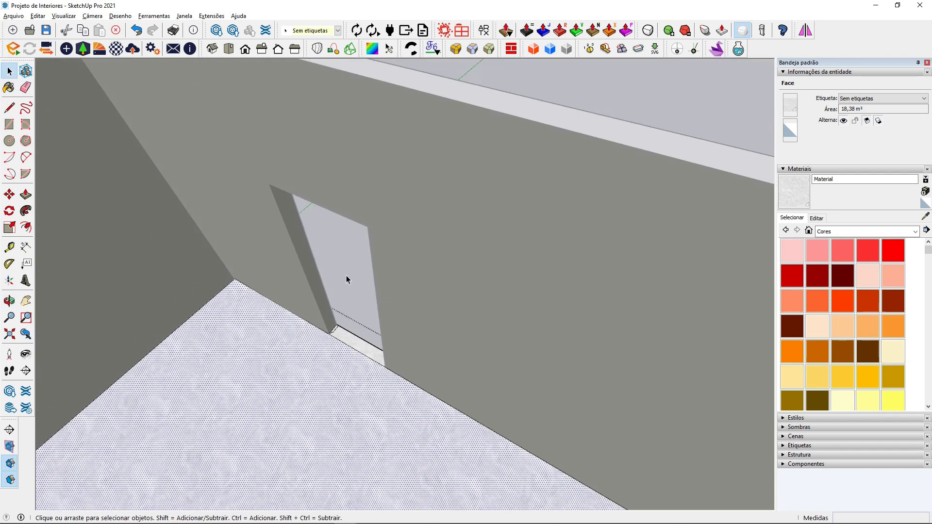
scroll(365, 252, up, 3)
middle_drag(331, 429, 399, 235)
scroll(426, 354, down, 3)
click(268, 296)
- Create a new material that uses the Pedra image from the Texturas folder as its texture
scroll(161, 340, up, 3)
scroll(383, 174, up, 3)
scroll(383, 176, down, 3)
scroll(399, 236, up, 3)
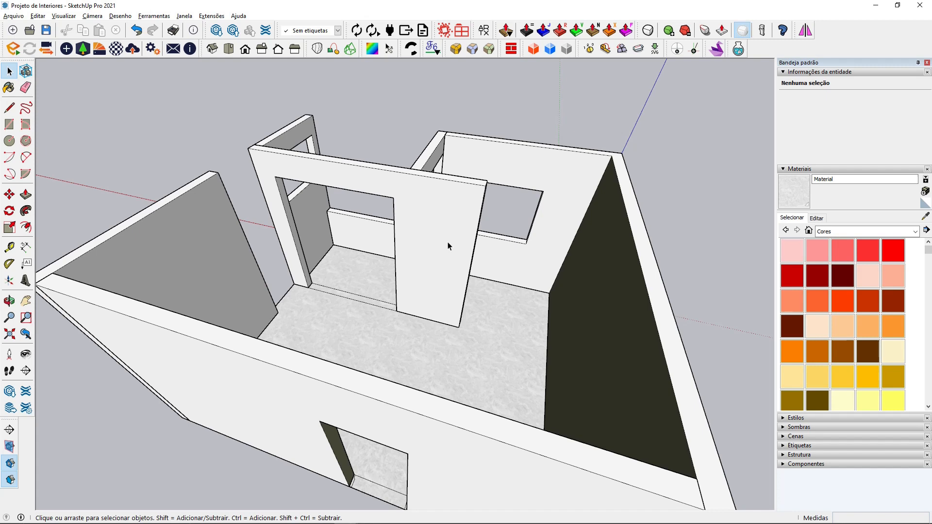
click(922, 205)
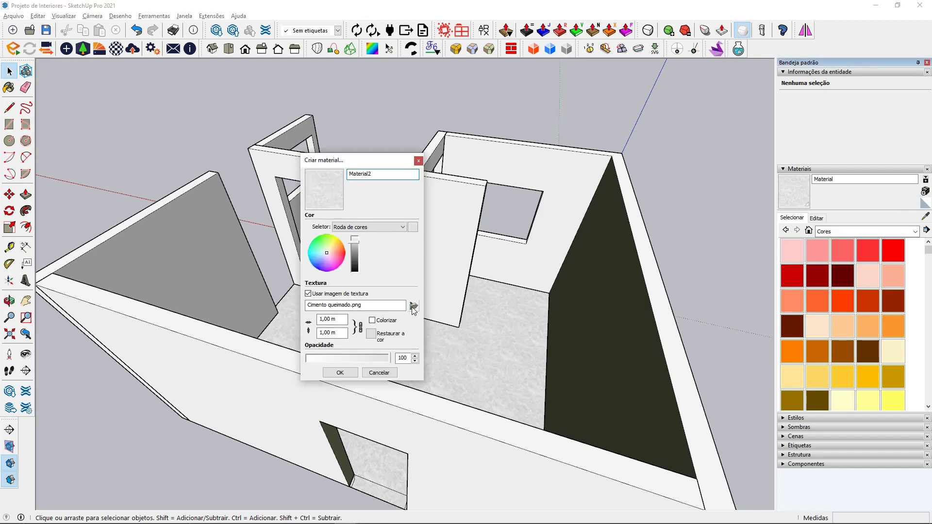
click(413, 307)
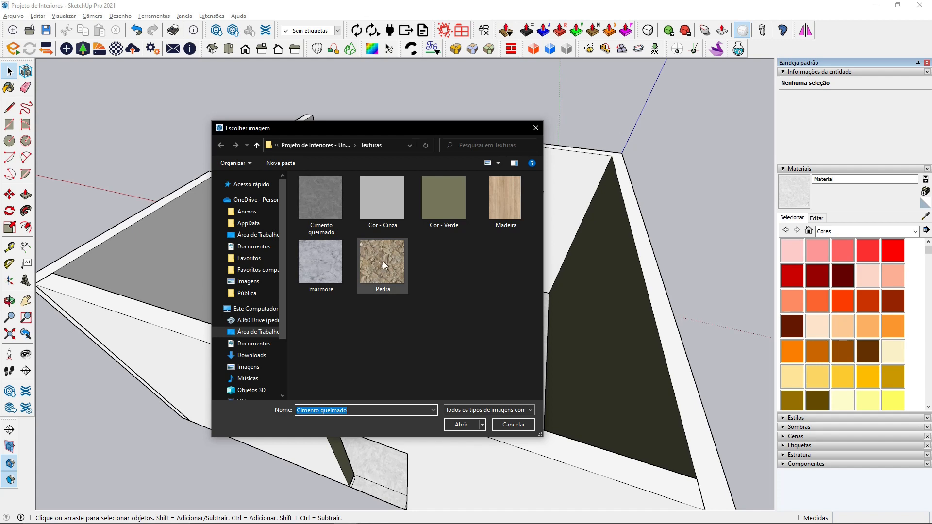
click(385, 260)
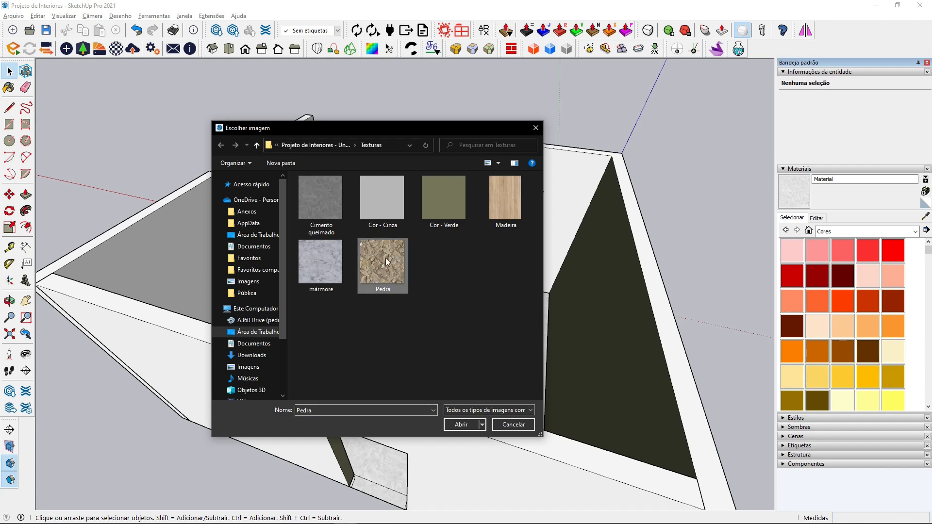
click(461, 425)
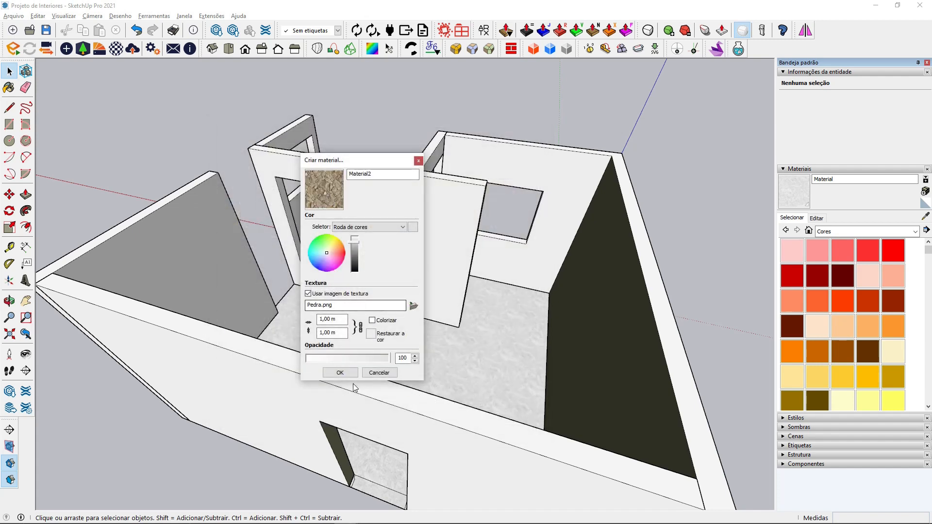
click(339, 372)
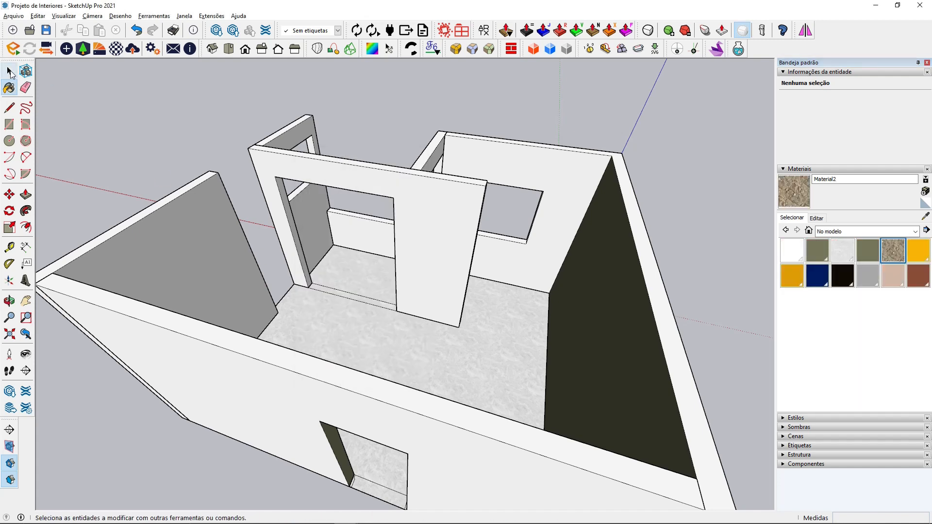
- Open the interior partition wall with the large opening for editing and paint its room-side face with the Pedra stone material
click(10, 72)
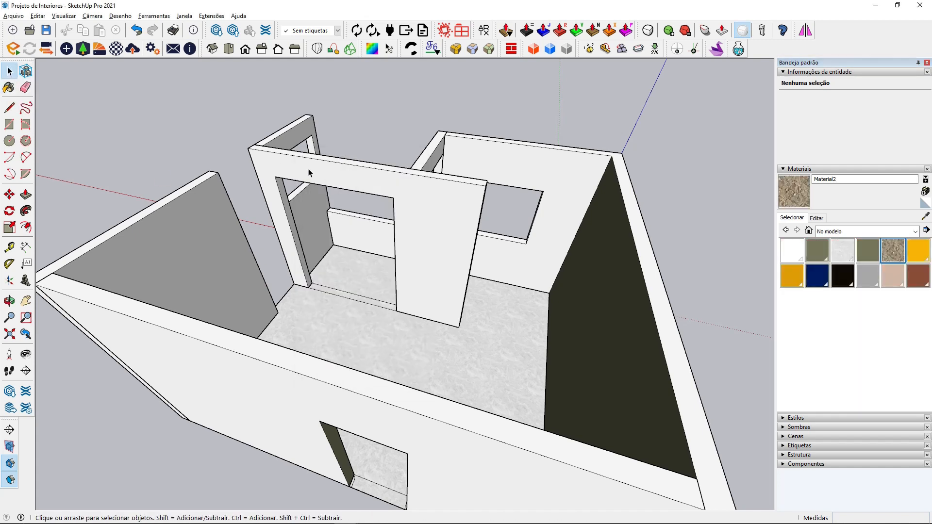
double_click(391, 188)
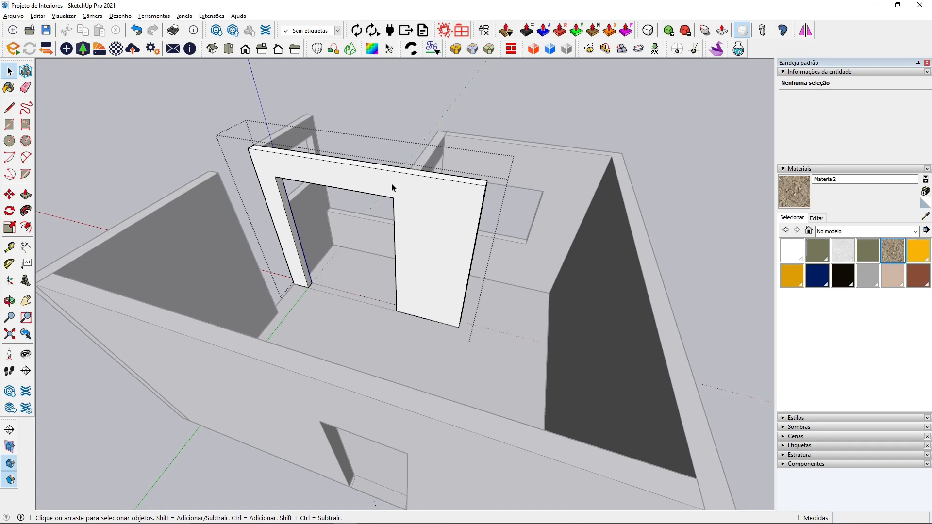
click(408, 194)
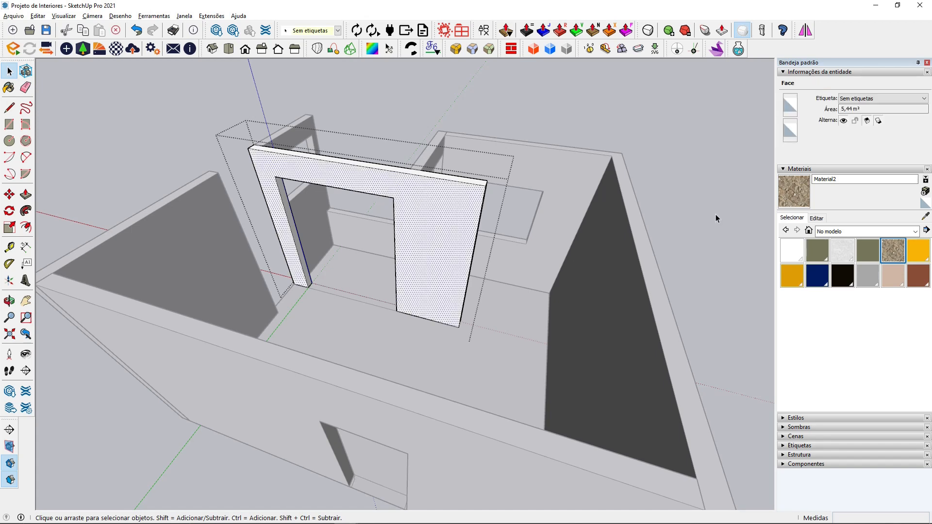
click(786, 203)
click(435, 214)
scroll(455, 246, up, 5)
mouse_move(472, 241)
middle_down()
mouse_move(227, 291)
mouse_move(236, 276)
mouse_move(422, 258)
mouse_move(558, 177)
middle_up()
click(323, 228)
scroll(423, 257, down, 3)
click(10, 72)
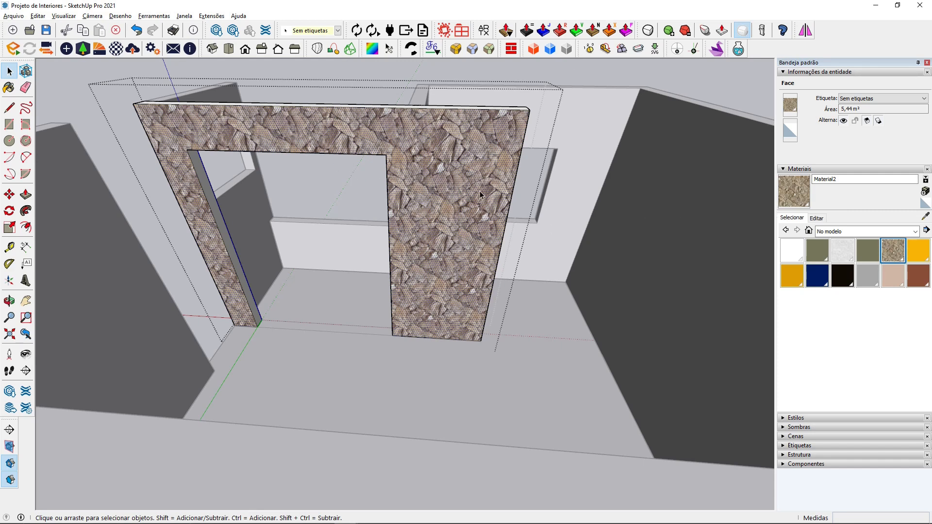
- Reposition and rescale the Pedra texture on the partition wall's room-side face with its position pins, accept it and leave the group
click(818, 219)
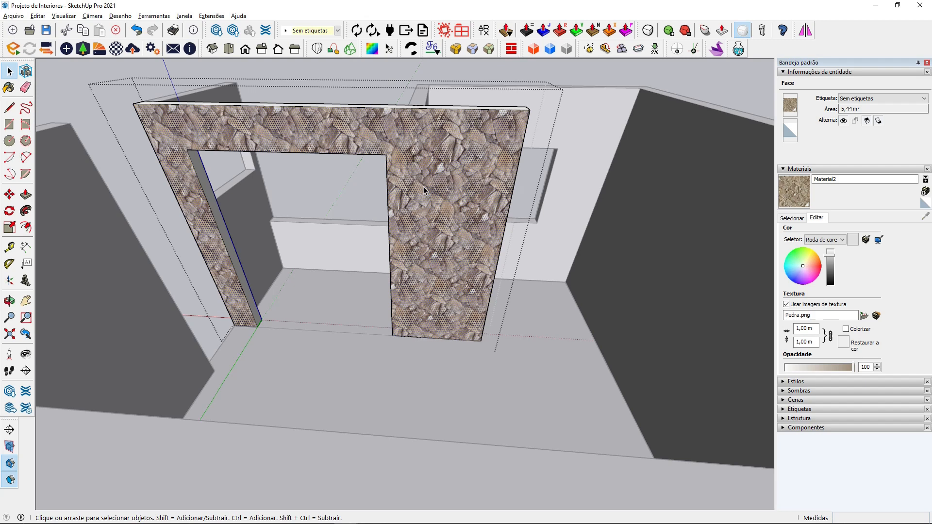
scroll(424, 187, up, 2)
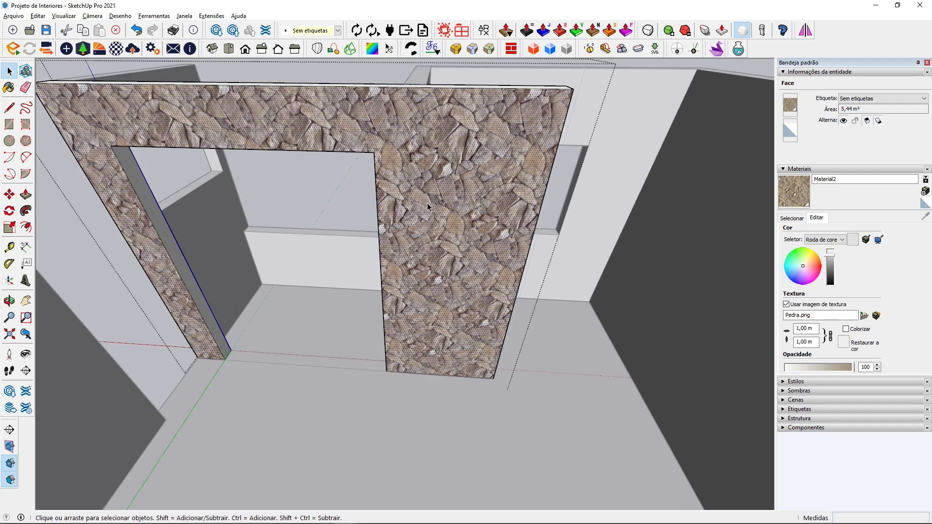
scroll(427, 205, up, 3)
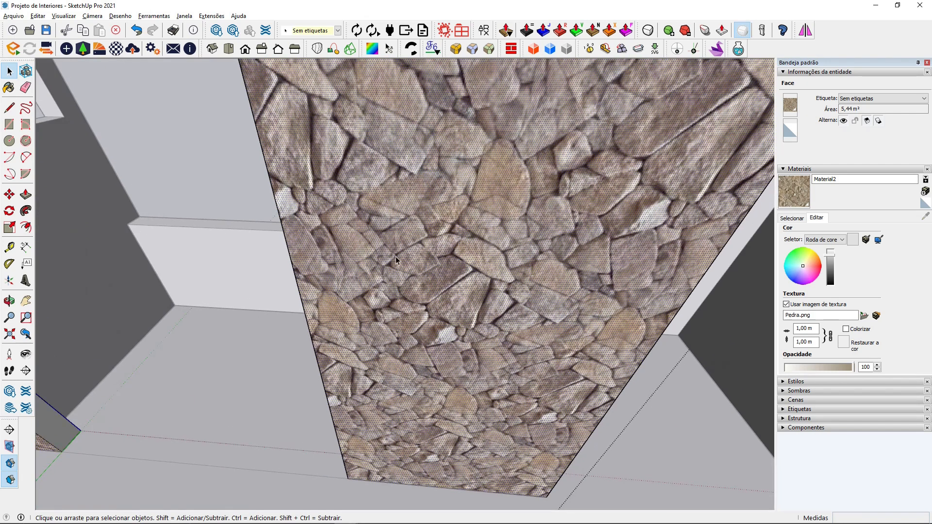
scroll(342, 267, up, 3)
scroll(366, 302, down, 6)
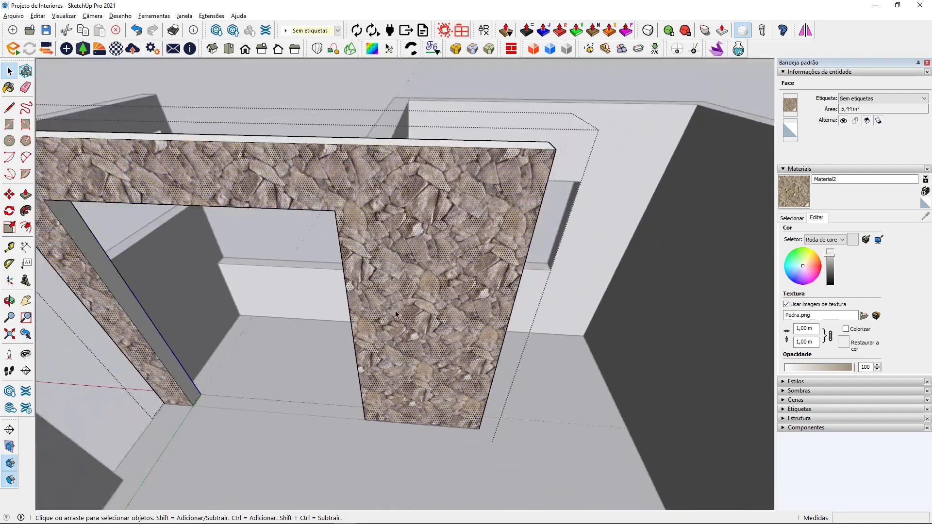
right_click(408, 259)
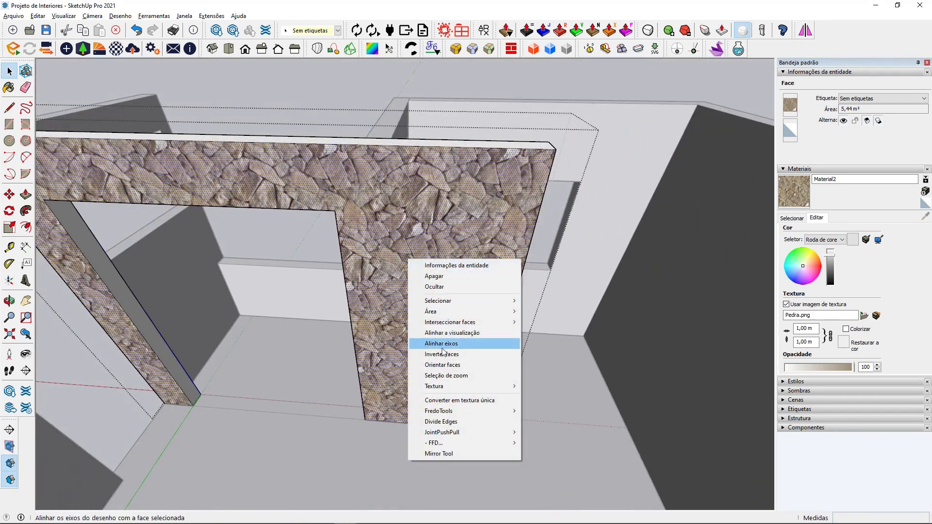
mouse_move(447, 391)
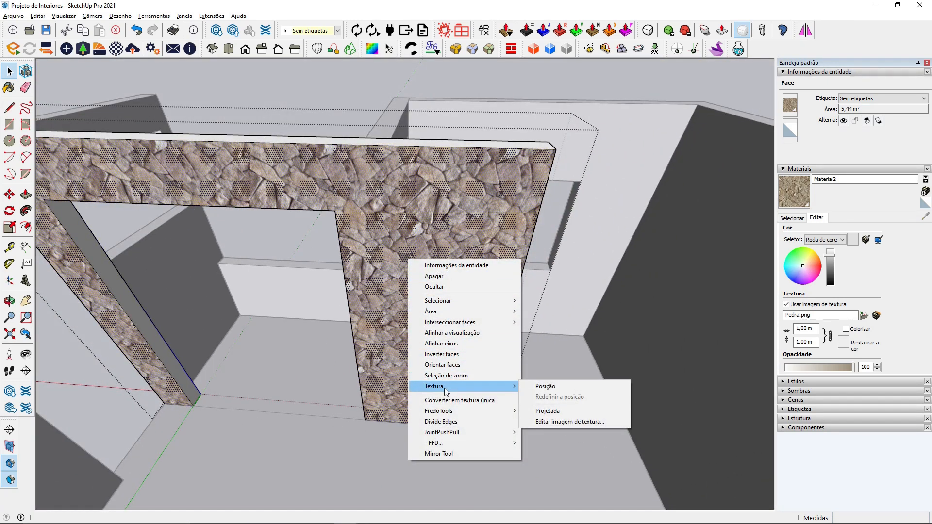
click(555, 387)
scroll(495, 412, down, 2)
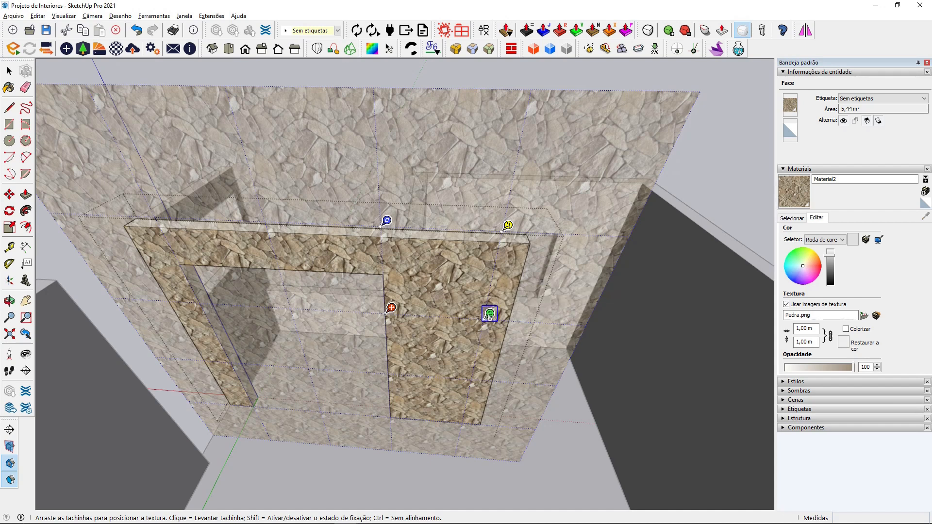
mouse_move(490, 314)
mouse_down()
mouse_move(607, 321)
mouse_move(443, 310)
mouse_move(557, 310)
mouse_move(492, 307)
mouse_move(549, 318)
mouse_move(489, 315)
mouse_move(498, 223)
mouse_move(237, 206)
mouse_move(292, 190)
mouse_move(531, 316)
mouse_move(430, 236)
mouse_move(362, 251)
mouse_move(500, 285)
mouse_move(501, 320)
mouse_up()
drag(486, 298, 504, 333)
scroll(489, 327, up, 2)
mouse_move(443, 258)
mouse_down()
mouse_move(479, 269)
mouse_move(406, 283)
mouse_move(510, 295)
mouse_move(409, 270)
mouse_move(438, 266)
mouse_move(450, 291)
mouse_move(442, 268)
mouse_move(452, 257)
mouse_up()
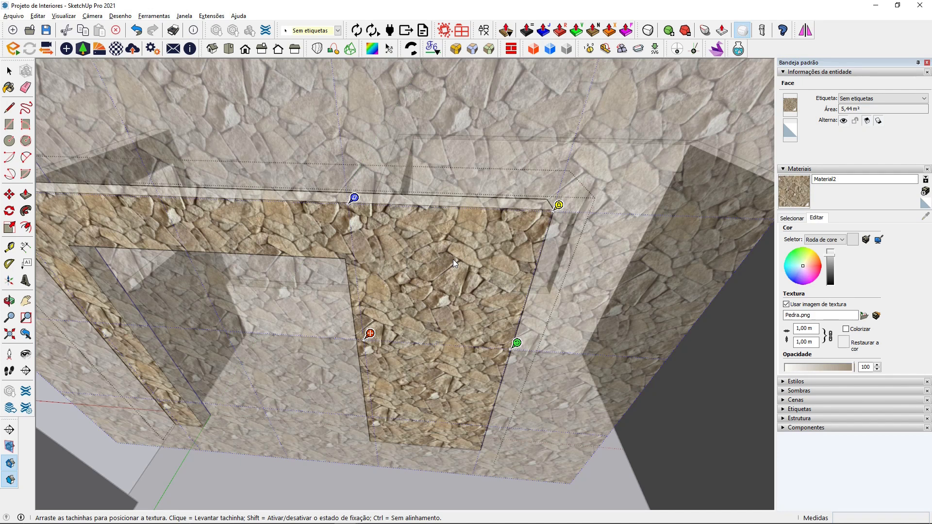
key(Return)
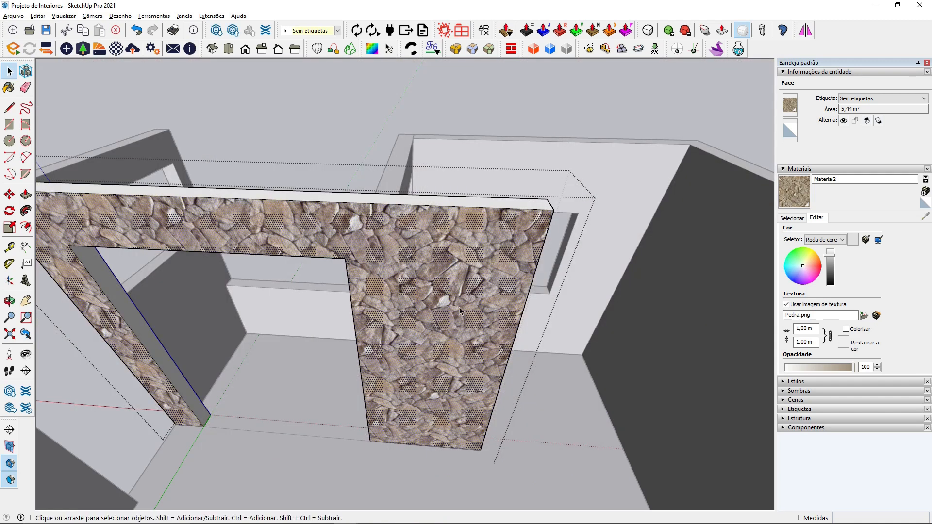
scroll(460, 307, down, 2)
key(Escape)
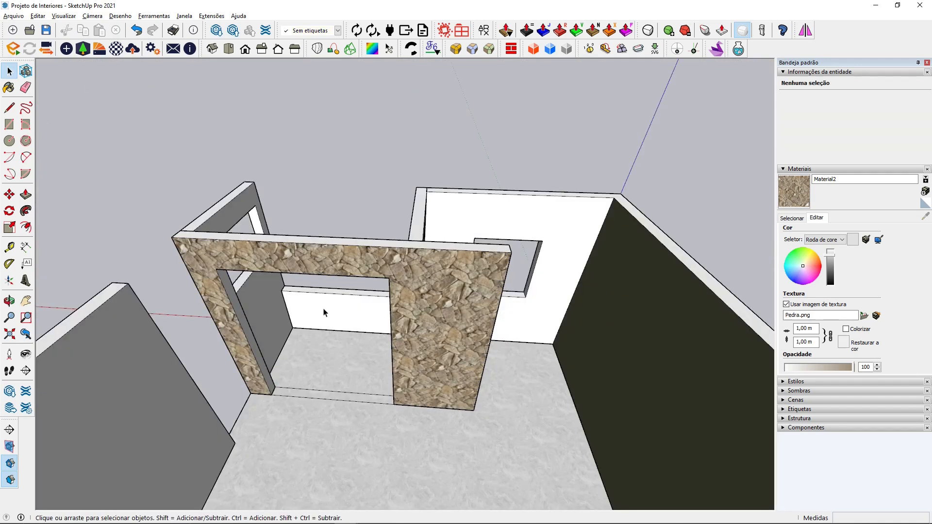
- Open the partition wall for editing and paint the inner faces of its large opening with the Pedra stone material
middle_drag(308, 279, 158, 296)
scroll(237, 280, up, 4)
double_click(237, 281)
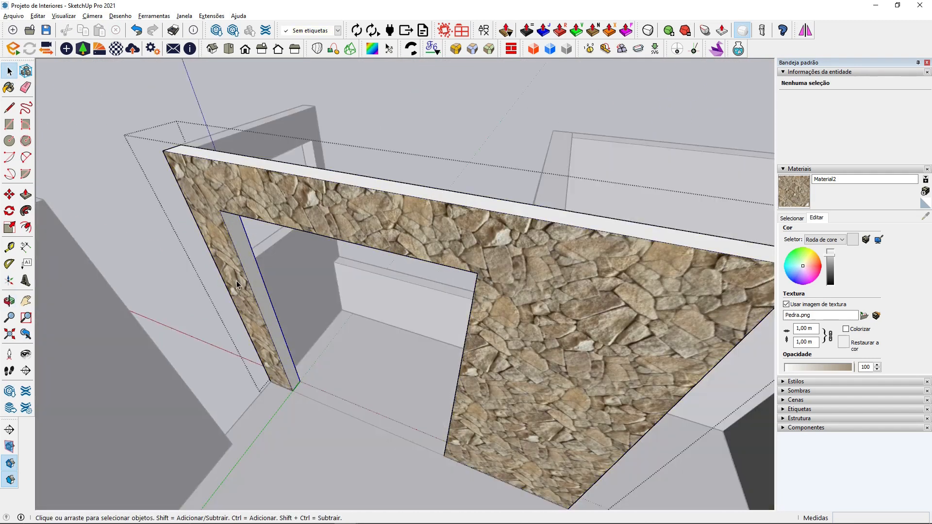
click(782, 200)
scroll(240, 240, up, 4)
click(233, 245)
mouse_move(272, 284)
middle_down()
mouse_move(592, 354)
mouse_move(462, 322)
mouse_move(311, 241)
mouse_move(204, 98)
mouse_move(209, 73)
mouse_move(228, 65)
middle_up()
click(255, 111)
middle_drag(237, 97, 239, 258)
scroll(267, 193, down, 3)
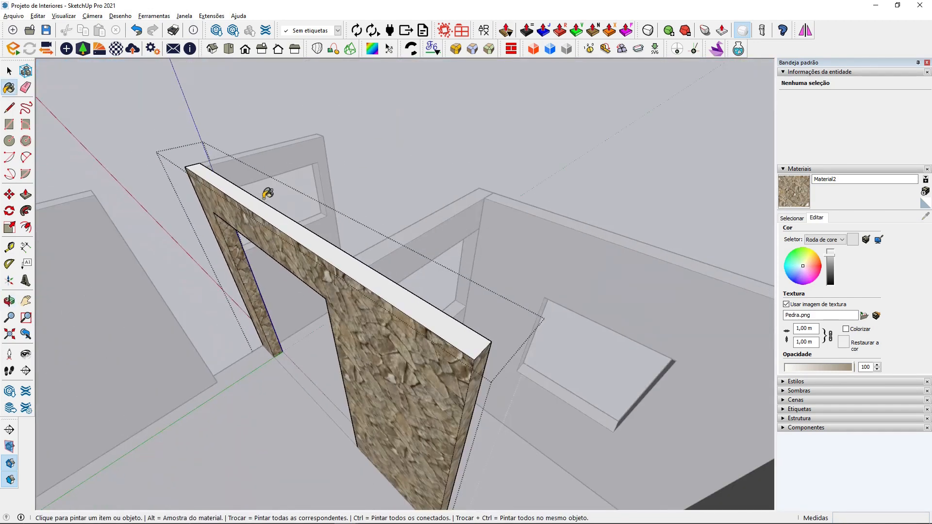
scroll(362, 274, down, 2)
key(space)
- Open the white wall with the small window for editing and paint its room-side face with the Pedra stone material
mouse_move(362, 275)
middle_down()
mouse_move(310, 265)
mouse_move(416, 236)
middle_up()
click(424, 235)
double_click(426, 234)
click(442, 227)
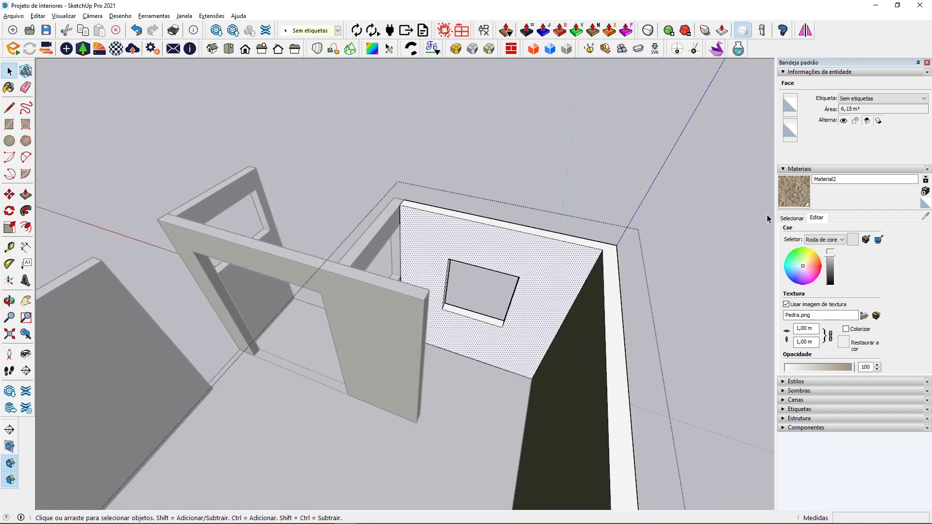
scroll(564, 242, up, 1)
click(788, 189)
click(558, 260)
- Paint the inner faces of that wall's window opening with the Pedra stone material and leave the group
scroll(479, 322, up, 5)
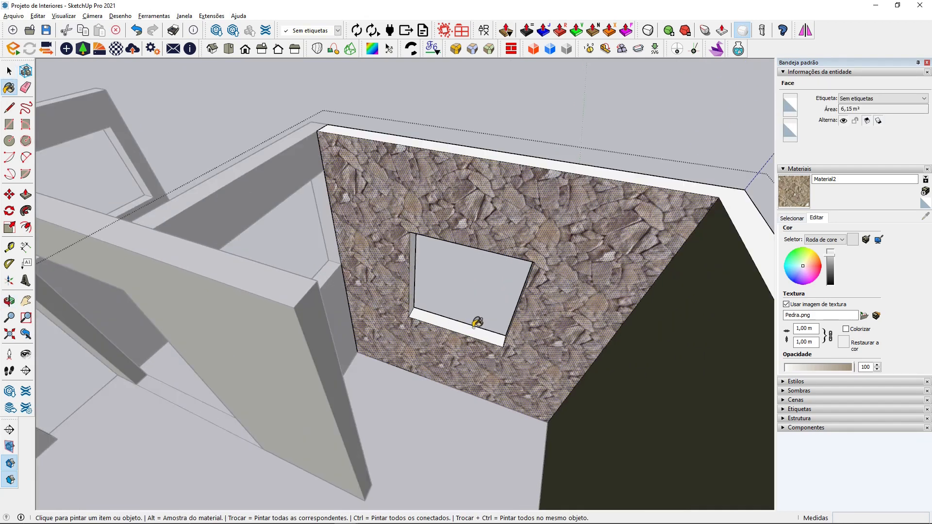
click(423, 300)
click(389, 280)
mouse_move(388, 279)
middle_down()
mouse_move(485, 320)
mouse_move(590, 279)
middle_up()
click(561, 321)
scroll(418, 274, down, 5)
middle_drag(561, 322, 406, 228)
scroll(418, 273, up, 4)
scroll(393, 289, up, 5)
mouse_move(393, 290)
middle_down()
mouse_move(347, 133)
mouse_move(438, 317)
middle_up()
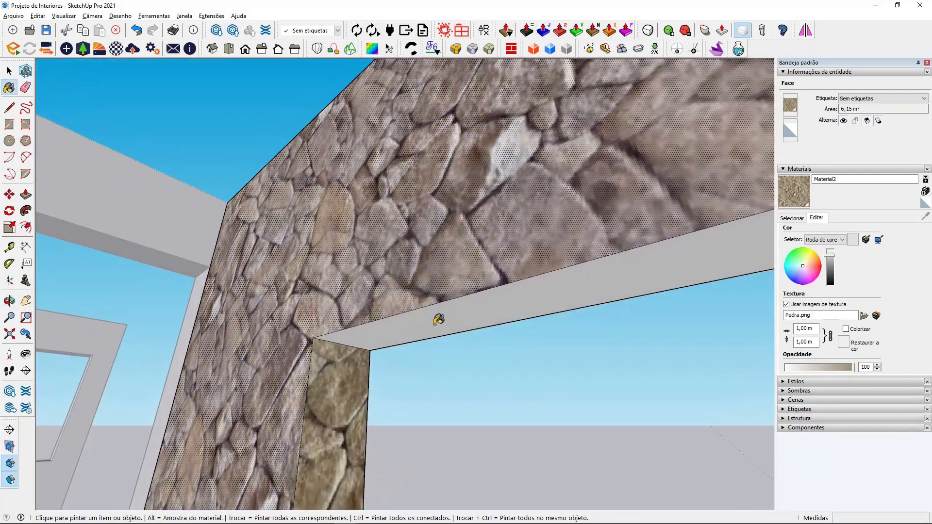
click(370, 291)
mouse_move(316, 231)
middle_down()
mouse_move(377, 322)
mouse_move(497, 389)
mouse_move(394, 387)
mouse_move(394, 363)
mouse_move(401, 371)
middle_up()
scroll(434, 259, down, 6)
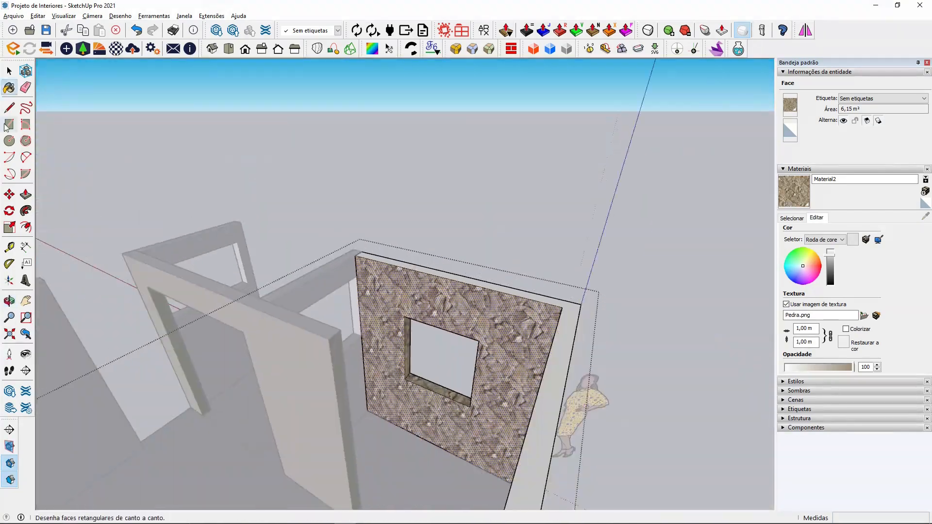
click(10, 71)
click(340, 217)
click(340, 216)
- Open the partition wall for editing and draw a line about 2.90 m long dividing its rear face along the cross wall junction
scroll(340, 217, down, 4)
middle_drag(315, 337, 320, 384)
scroll(367, 329, up, 4)
middle_drag(366, 325, 245, 289)
scroll(246, 290, up, 3)
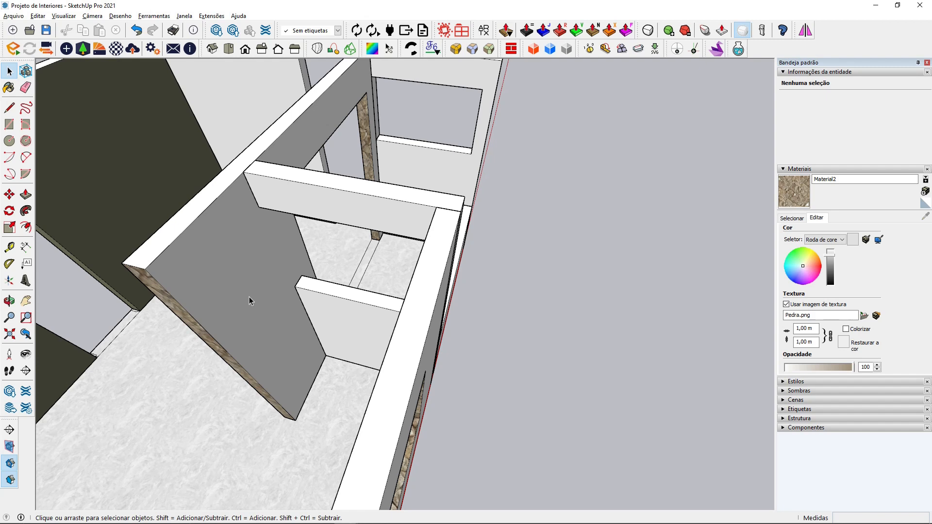
double_click(265, 254)
click(274, 239)
click(9, 110)
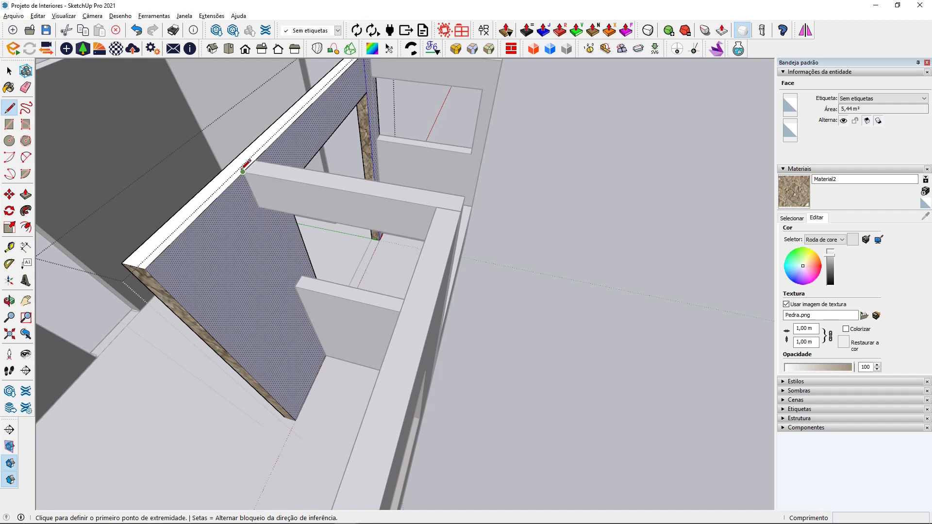
click(243, 172)
click(326, 356)
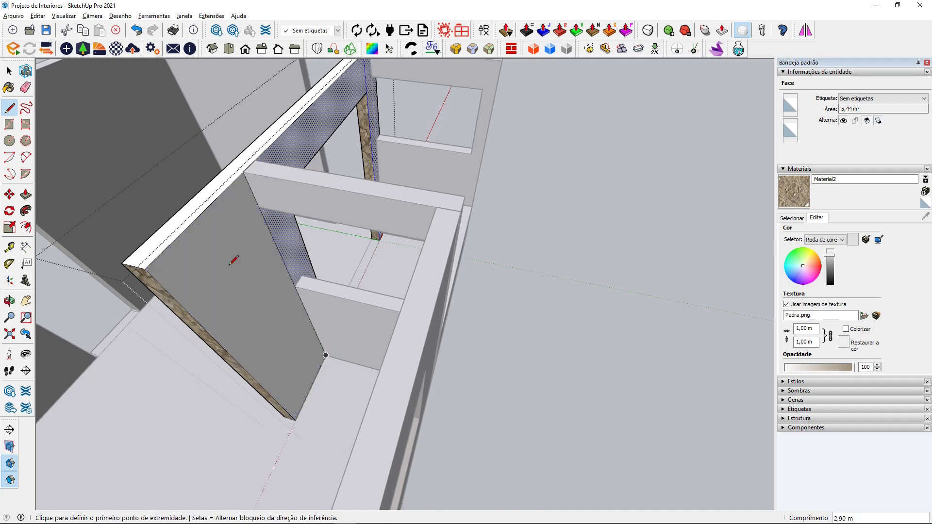
click(8, 70)
- Draw a second dividing line on the partition wall's rear face along the other side of the cross wall
middle_drag(413, 233, 188, 168)
click(9, 107)
click(455, 91)
click(431, 298)
mouse_move(357, 255)
middle_down()
mouse_move(637, 274)
mouse_move(527, 219)
middle_up()
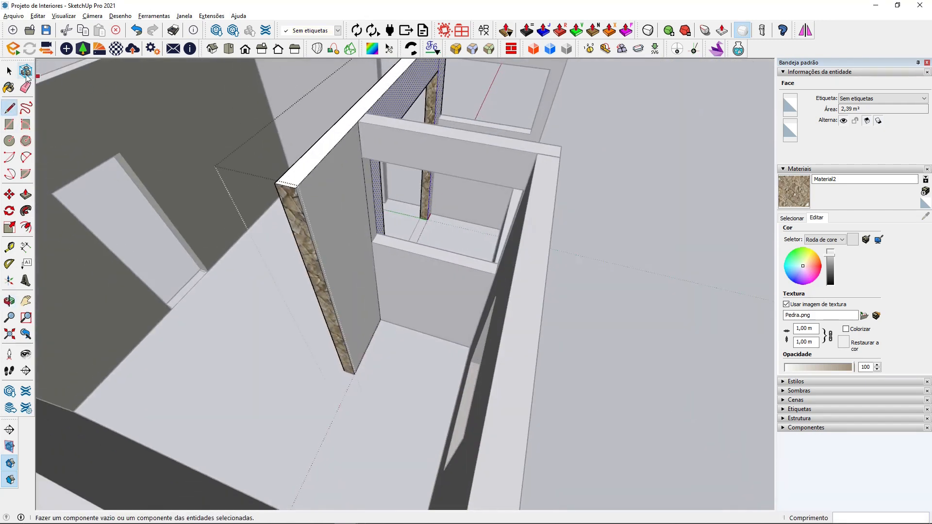
key(space)
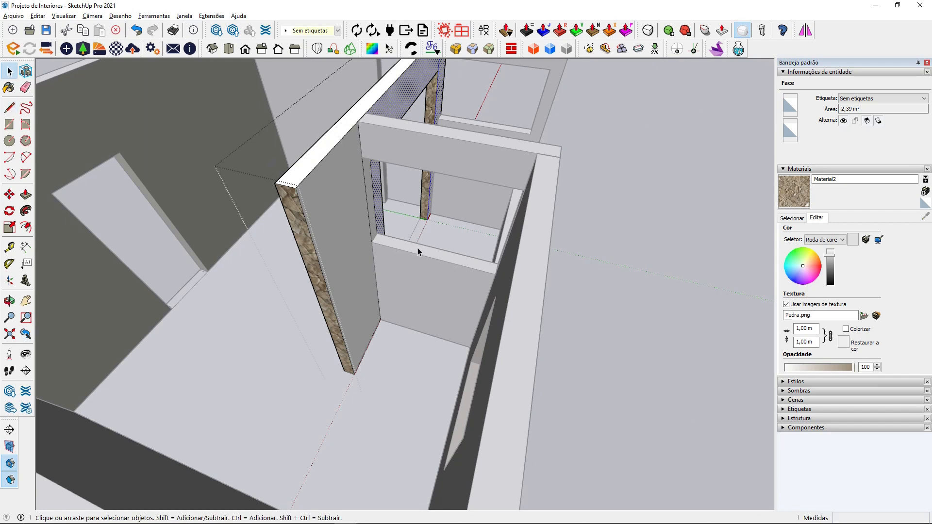
- Pick light grey Cor M01 from the Cores collection, then open the cross wall and paint the band above its opening
click(792, 220)
click(855, 232)
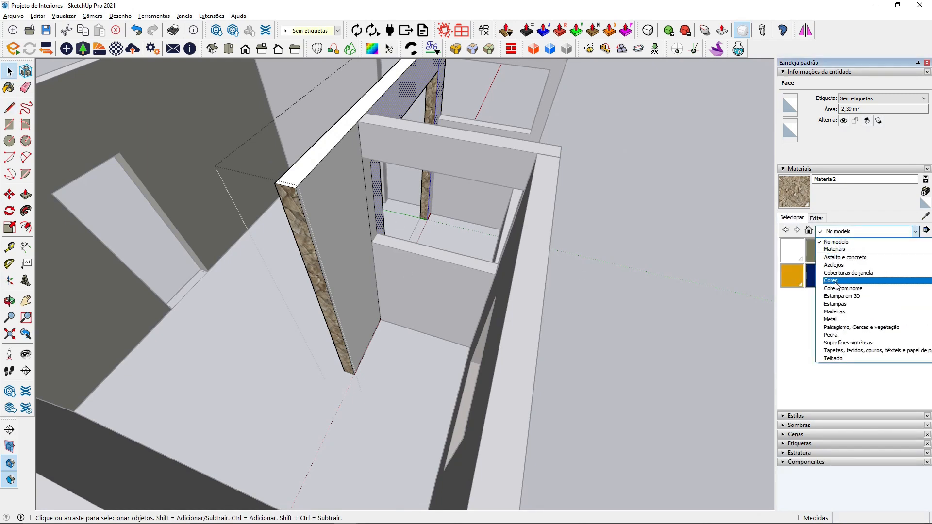
click(826, 280)
scroll(832, 295, down, 8)
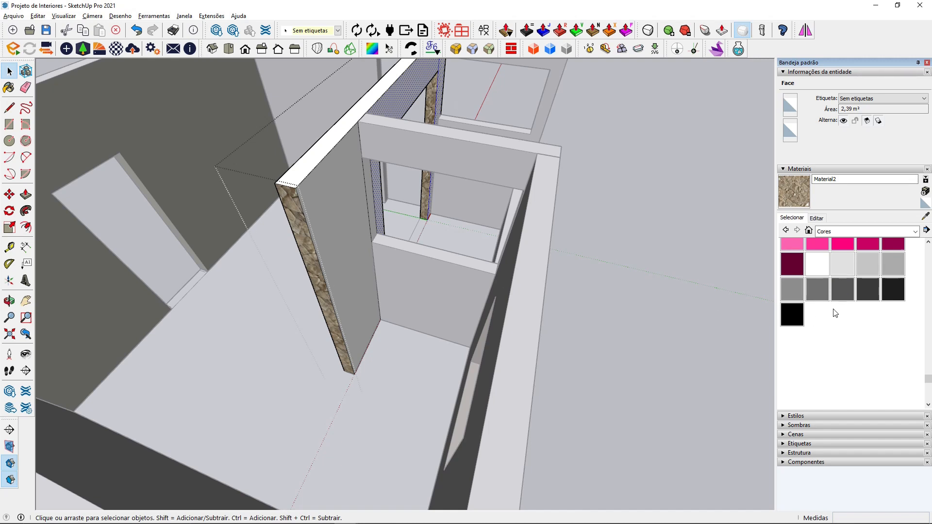
middle_drag(559, 272, 325, 229)
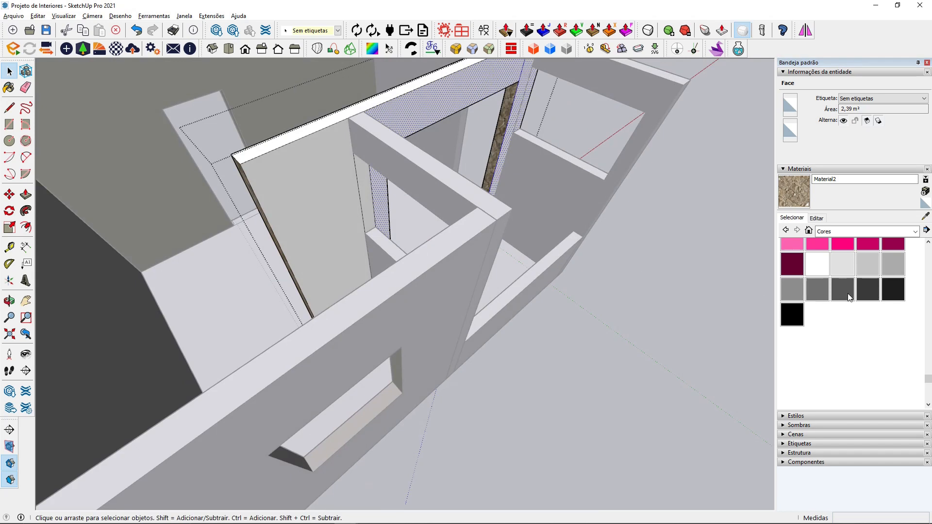
click(843, 264)
mouse_move(295, 185)
middle_down()
mouse_move(358, 185)
mouse_move(373, 198)
mouse_move(325, 266)
mouse_move(114, 69)
middle_up()
click(9, 70)
double_click(395, 186)
click(410, 188)
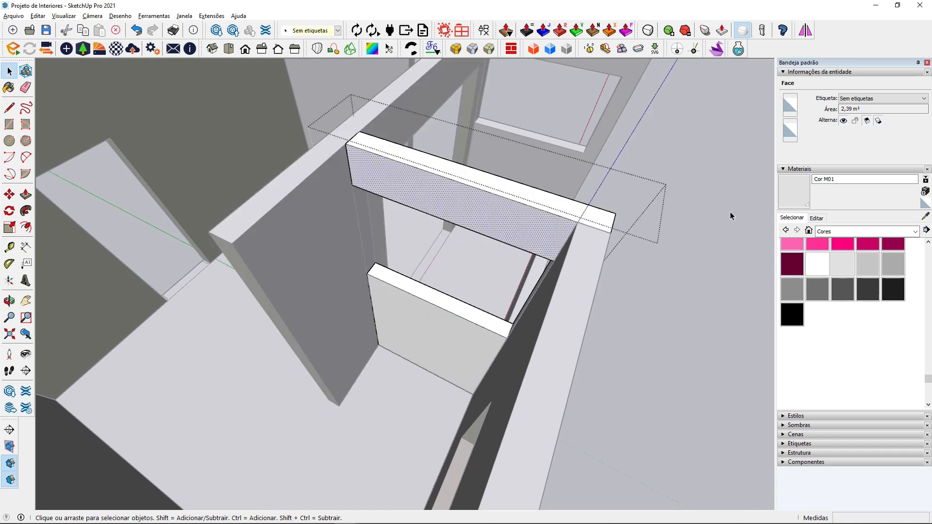
click(801, 193)
click(495, 220)
- Paint the underside of the band above the cross wall's opening with Cor M01
middle_drag(397, 264, 545, 212)
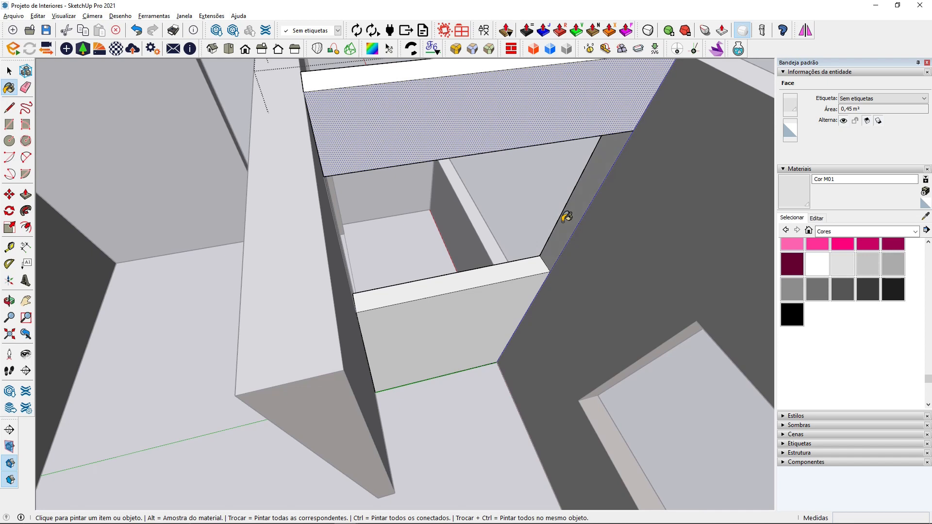
middle_drag(544, 262, 266, 344)
click(26, 354)
drag(485, 427, 507, 378)
scroll(507, 378, up, 3)
middle_drag(507, 378, 464, 257)
drag(461, 233, 461, 131)
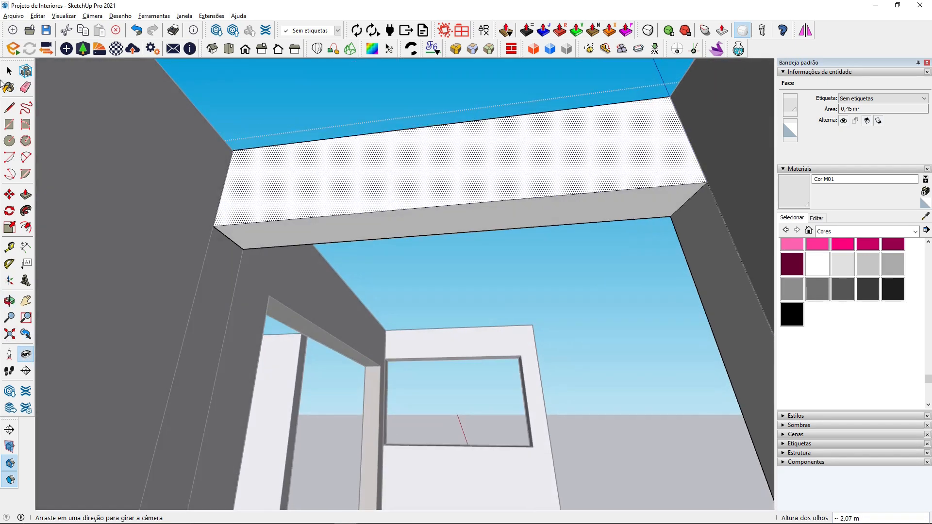
key(space)
click(345, 221)
key(b)
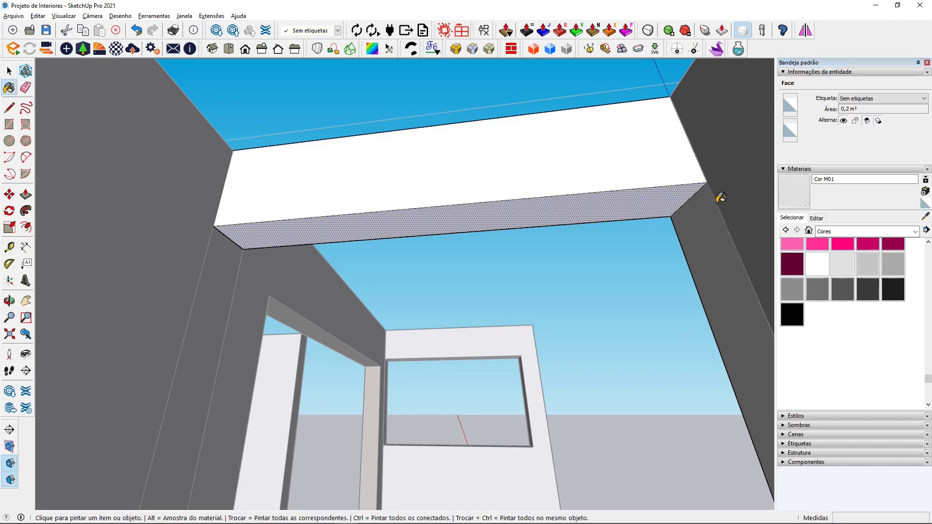
click(642, 203)
click(7, 72)
- Sample green Cor A06 and paint the partition wall's rear face section around the large opening with it
mouse_move(537, 242)
middle_down()
mouse_move(536, 252)
mouse_move(506, 246)
mouse_move(497, 336)
mouse_move(284, 363)
middle_up()
click(424, 359)
scroll(374, 322, up, 6)
middle_drag(412, 331, 375, 326)
click(376, 327)
key(b)
alt+click(410, 229)
click(417, 307)
click(7, 76)
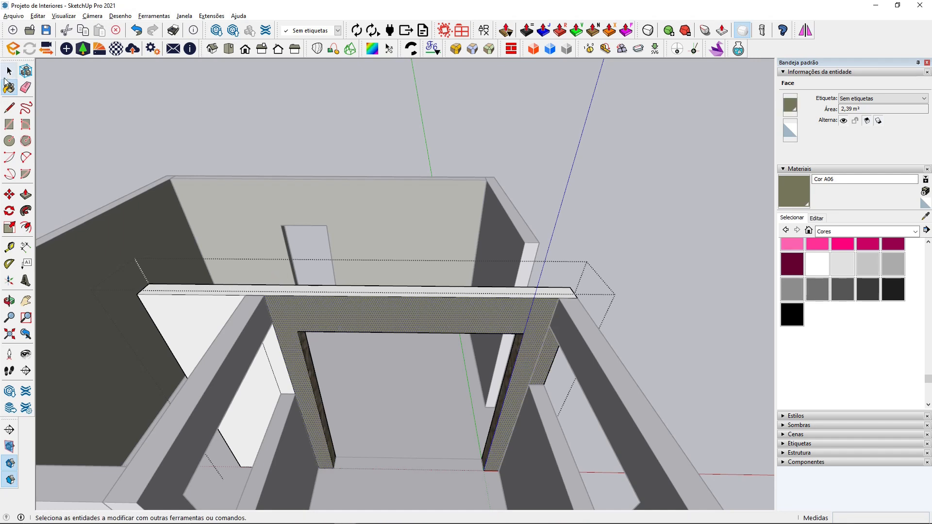
click(7, 71)
- Sample the stone material from the partition wall, then open the small room's window wall and paint its inner face with it
scroll(369, 290, down, 2)
middle_drag(368, 290, 692, 295)
scroll(530, 355, up, 4)
click(530, 360)
click(925, 217)
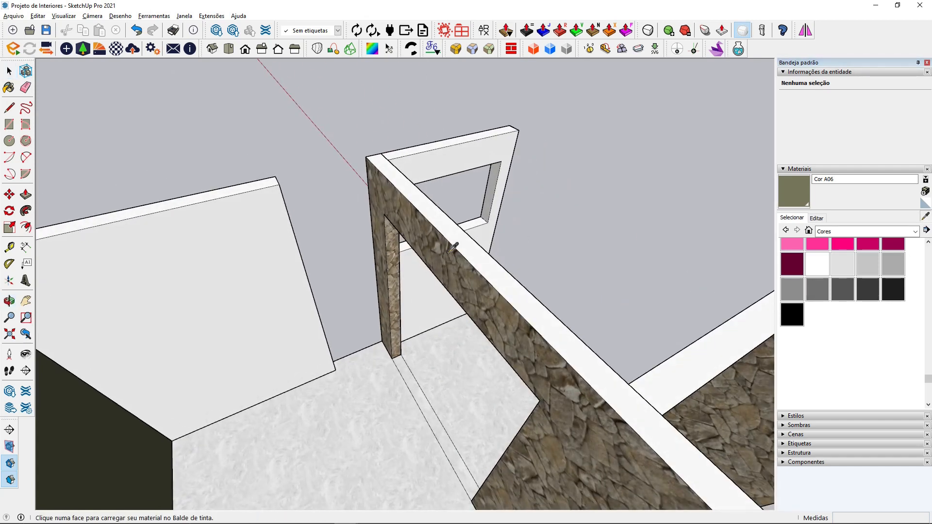
click(427, 231)
middle_drag(427, 230, 283, 181)
click(9, 72)
double_click(433, 281)
click(439, 281)
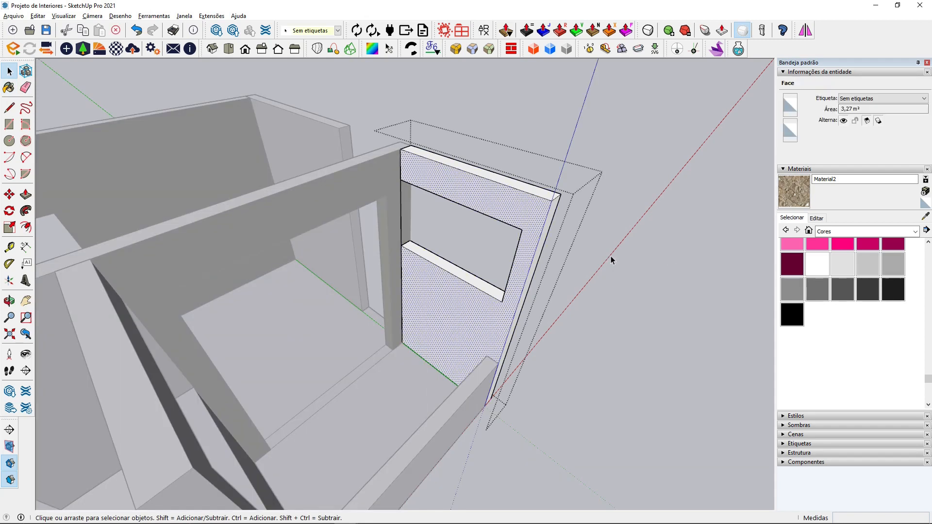
click(801, 196)
click(446, 282)
- Paint the sill, side and head faces of the small room's window opening with the stone material
scroll(452, 263, up, 4)
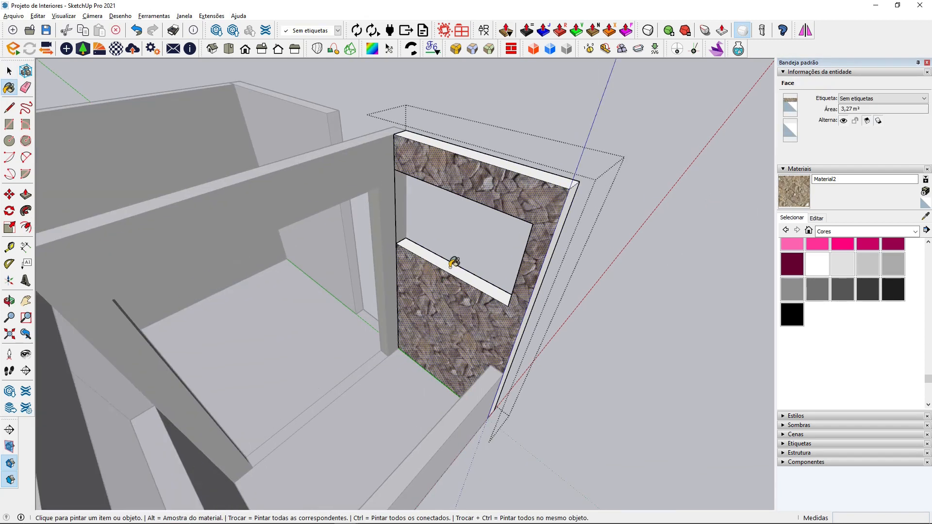
click(449, 268)
scroll(449, 267, down, 5)
mouse_move(449, 267)
middle_down()
mouse_move(421, 328)
mouse_move(436, 204)
middle_up()
scroll(509, 286, up, 4)
click(509, 287)
mouse_move(509, 286)
middle_down()
mouse_move(347, 281)
mouse_move(292, 158)
middle_up()
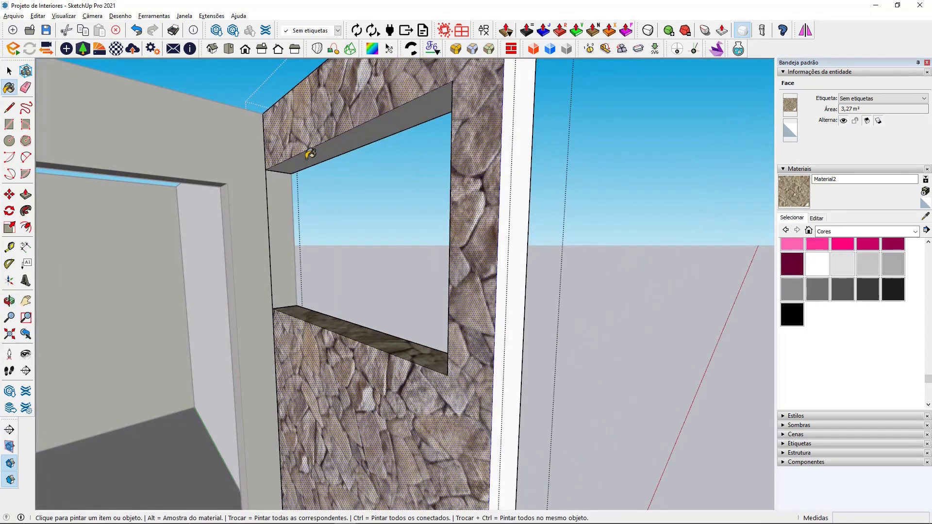
click(315, 160)
click(9, 71)
middle_drag(340, 209, 396, 391)
- Open the wall beside the stone-clad window for editing, delete the unneeded element there and leave the group
click(454, 295)
scroll(453, 296, down, 4)
middle_drag(454, 295, 409, 357)
scroll(409, 356, up, 3)
scroll(399, 326, up, 3)
double_click(399, 327)
triple_click(399, 326)
double_click(420, 239)
click(396, 271)
key(Delete)
scroll(403, 288, down, 2)
mouse_move(403, 291)
middle_down()
mouse_move(400, 305)
mouse_move(400, 284)
middle_up()
middle_drag(481, 266, 517, 278)
scroll(509, 271, down, 4)
key(Escape)
- Open the low white wall beyond the large opening for editing and paint its inner face with the stone material
middle_drag(417, 262, 679, 262)
double_click(474, 337)
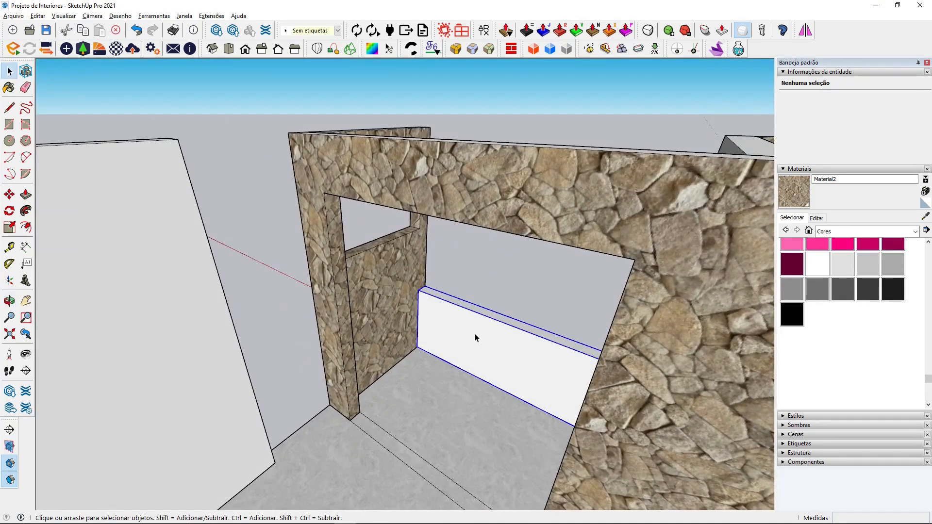
click(458, 333)
click(799, 194)
click(461, 333)
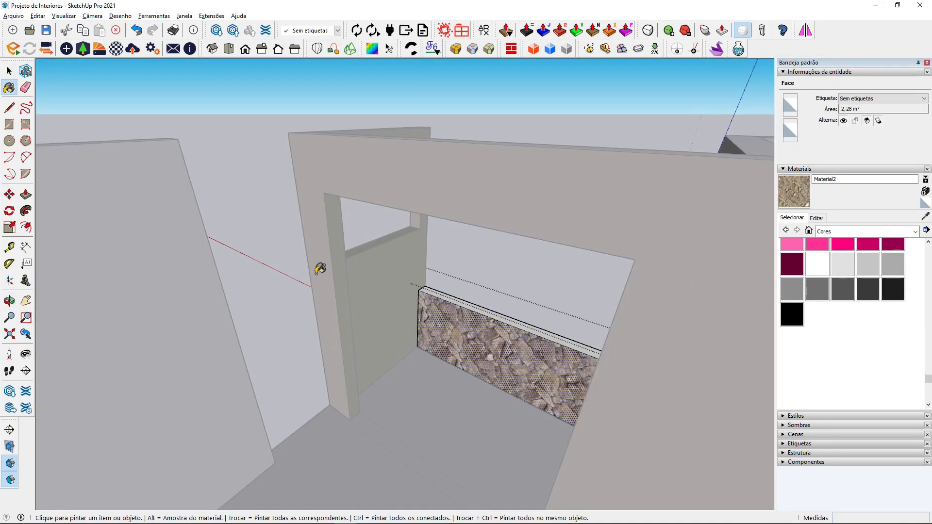
- Finish editing the low stone-clad wall and leave its group
click(9, 72)
scroll(465, 305, up, 3)
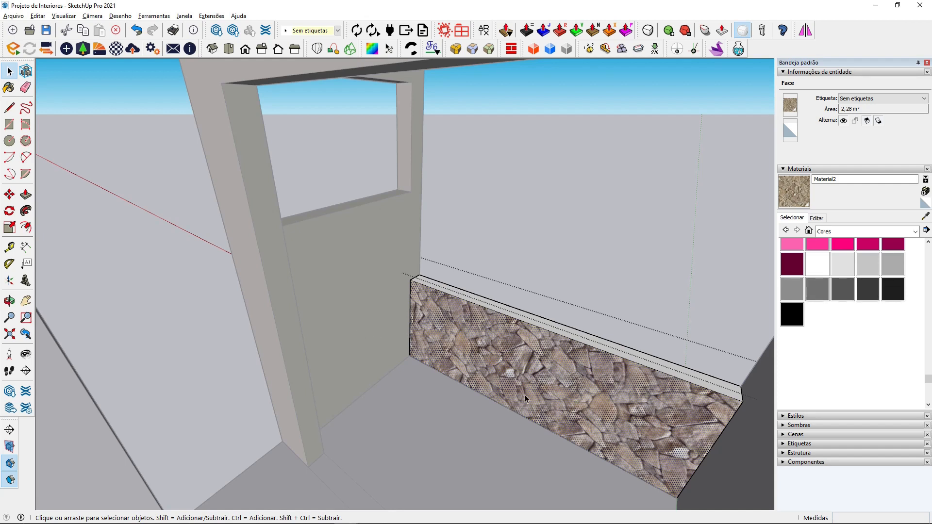
click(372, 337)
scroll(372, 337, down, 7)
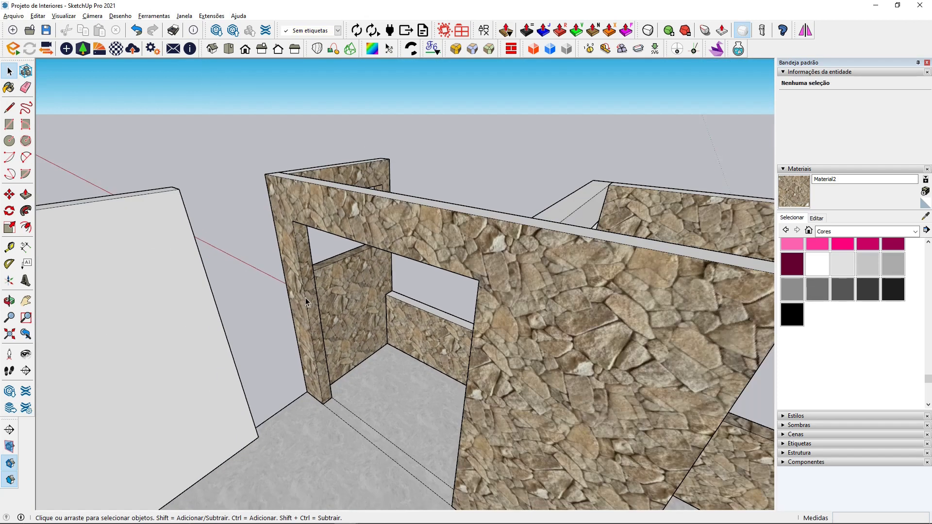
- Examine the stone-clad walls, the green room and the white end wall beside the opening from several angles
middle_drag(320, 301, 595, 437)
mouse_move(486, 213)
middle_down()
mouse_move(600, 254)
mouse_move(516, 217)
mouse_move(469, 221)
mouse_move(475, 350)
mouse_move(322, 279)
mouse_move(469, 274)
mouse_move(388, 269)
middle_up()
click(517, 225)
click(810, 201)
click(427, 223)
click(6, 73)
click(53, 110)
scroll(457, 271, down, 4)
middle_drag(486, 284, 427, 360)
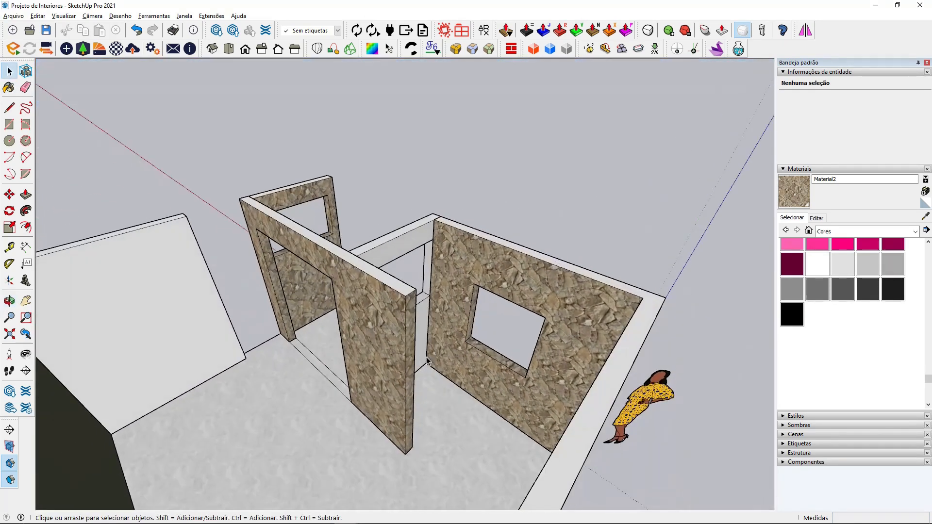
click(27, 302)
middle_drag(214, 313, 83, 310)
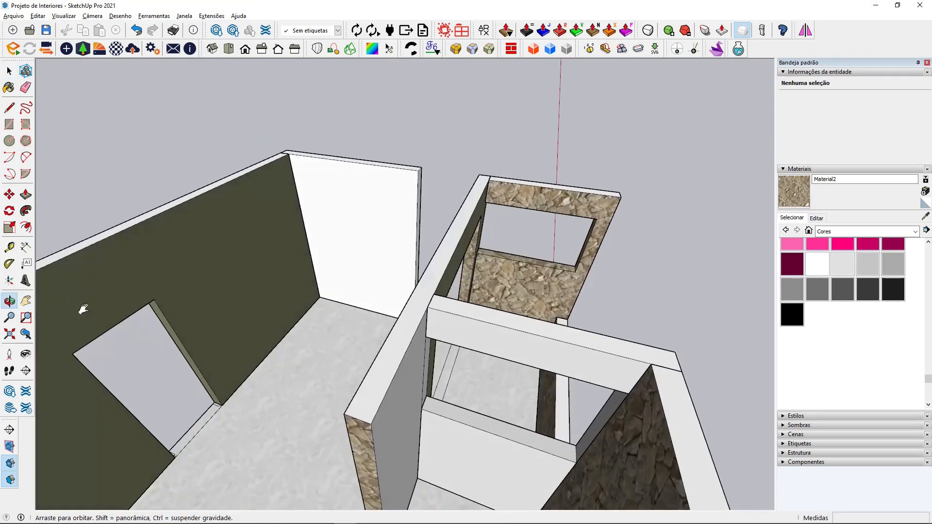
drag(182, 308, 303, 321)
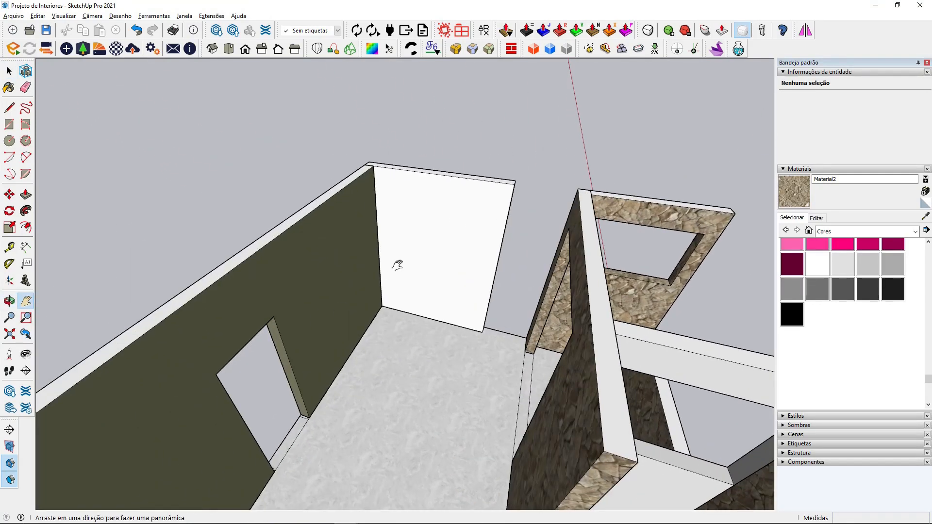
middle_drag(413, 235, 527, 258)
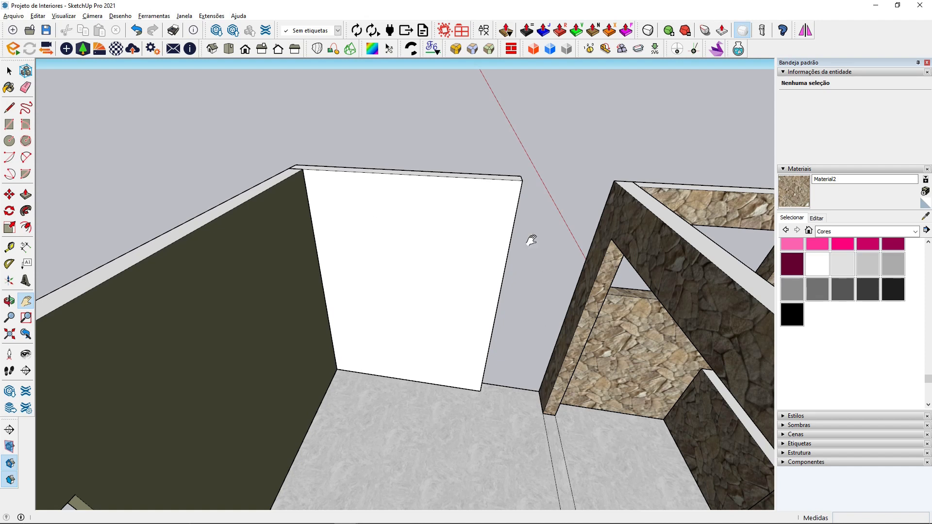
drag(355, 258, 289, 198)
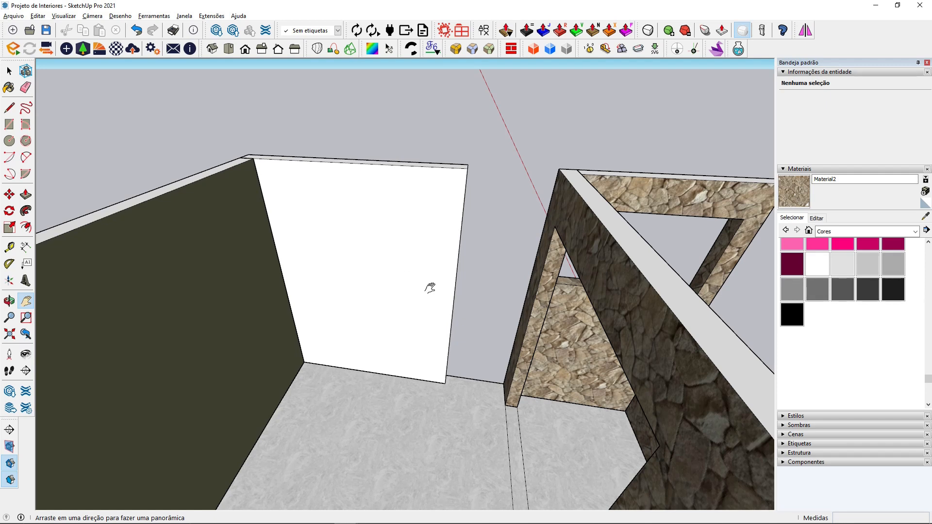
key(l)
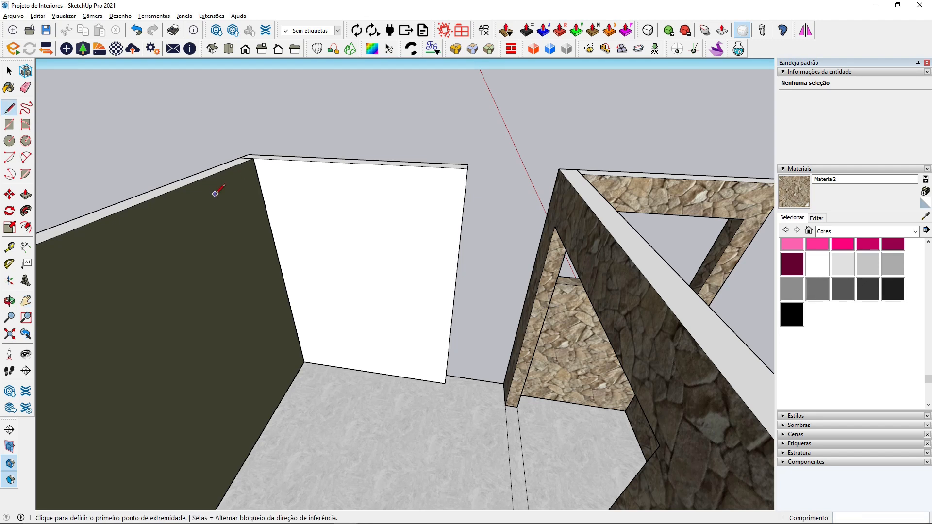
key(o)
drag(219, 320, 123, 373)
key(h)
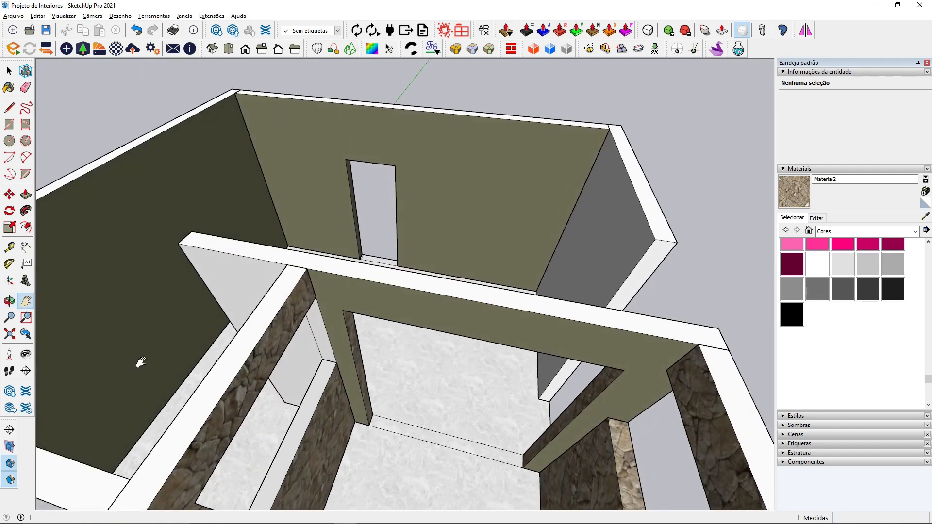
middle_drag(173, 325, 415, 367)
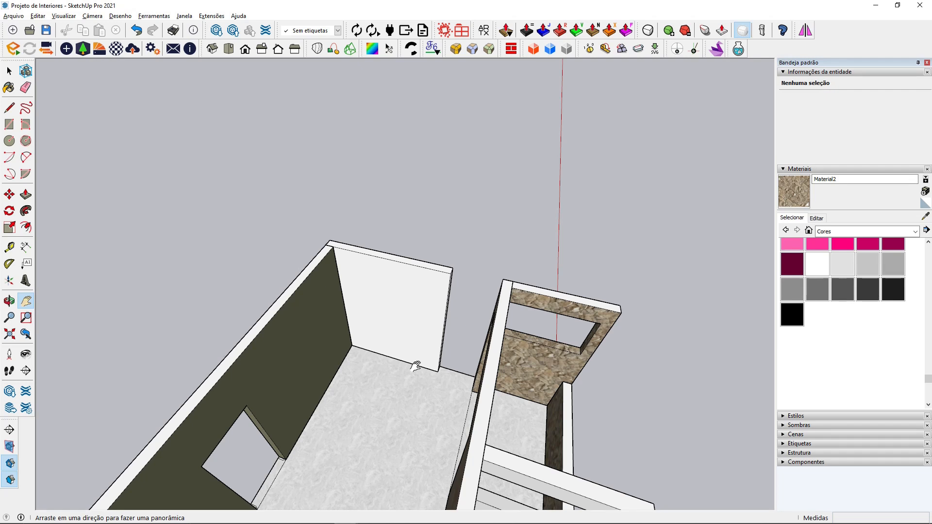
scroll(430, 361, up, 4)
middle_drag(431, 362, 487, 303)
drag(487, 302, 489, 335)
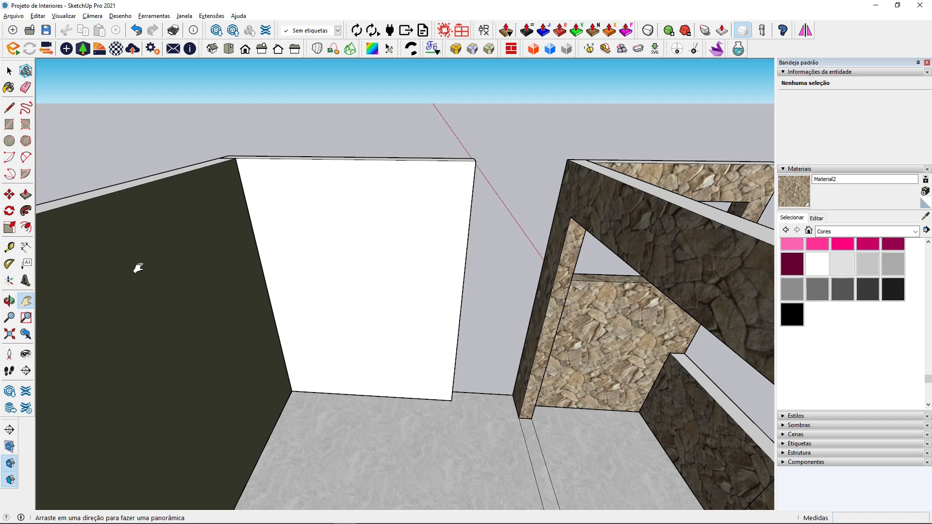
- Draw a 2.10 × 0.10 m rectangle on the floor along the foot of the white end wall
click(9, 125)
scroll(348, 433, up, 5)
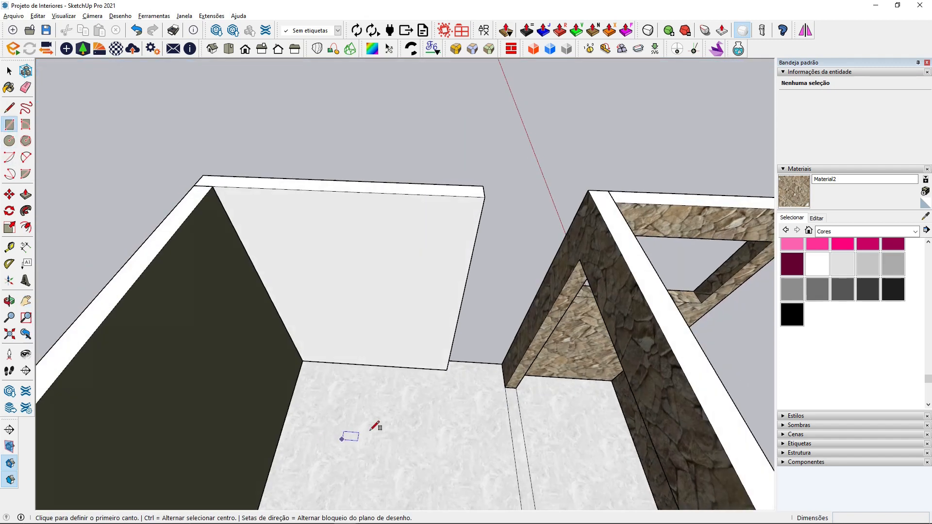
click(451, 370)
scroll(249, 358, up, 2)
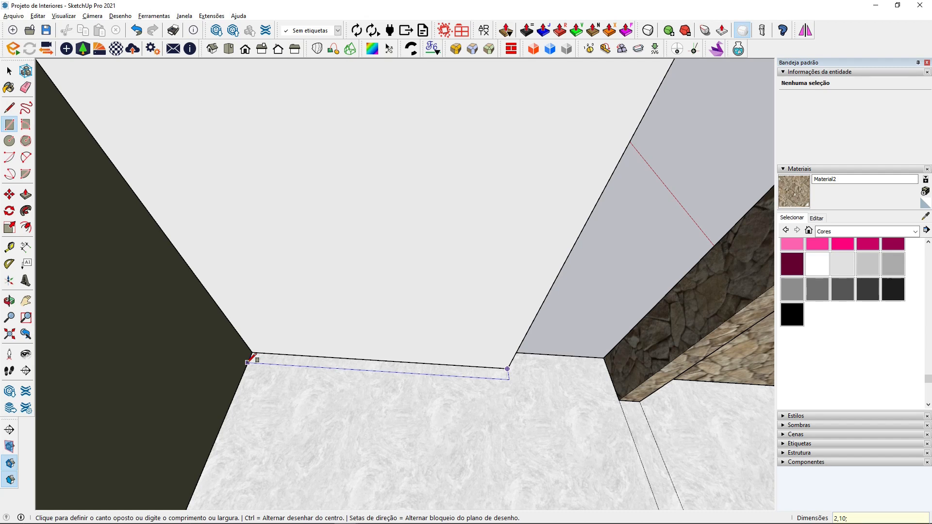
click(248, 361)
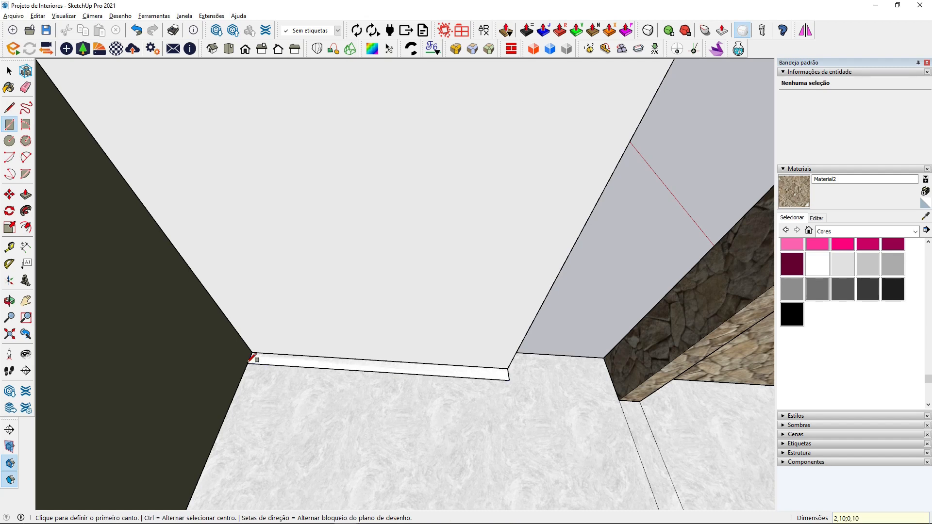
- Draw a lengthwise centre line through the floor strip, starting from the midpoint of its free short end
click(9, 107)
scroll(508, 372, up, 5)
click(536, 359)
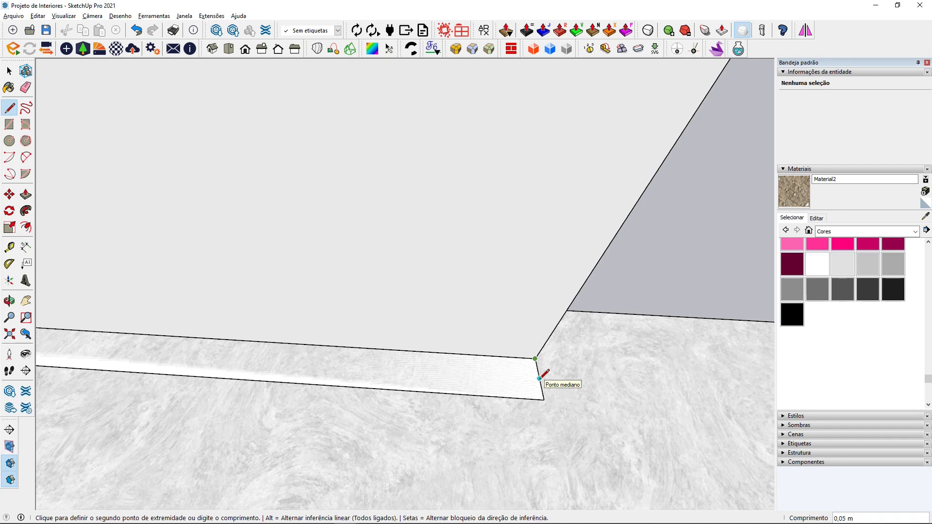
click(540, 378)
scroll(584, 389, down, 3)
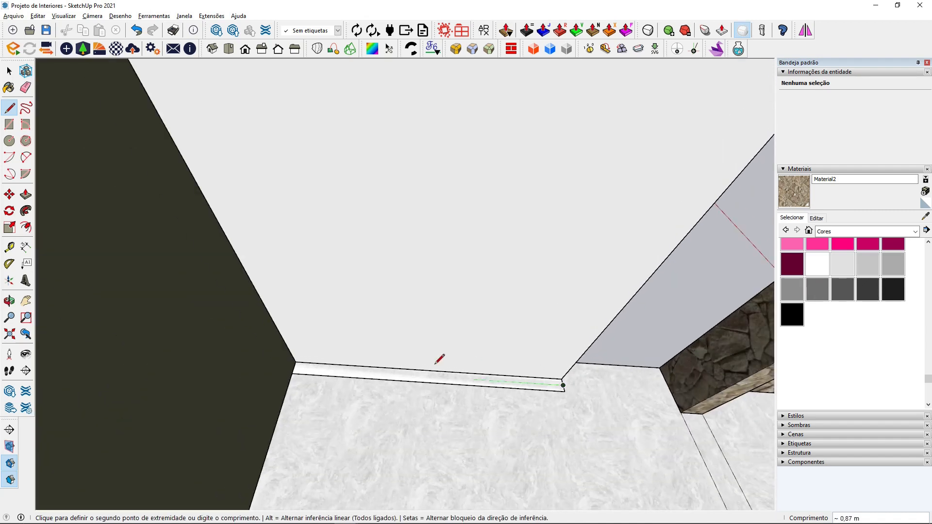
scroll(311, 362, up, 2)
click(286, 367)
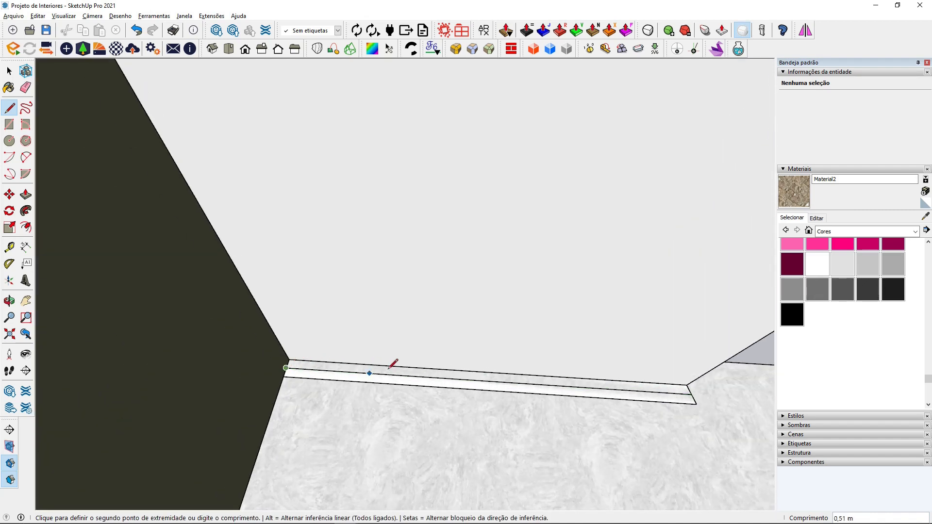
scroll(388, 363, down, 2)
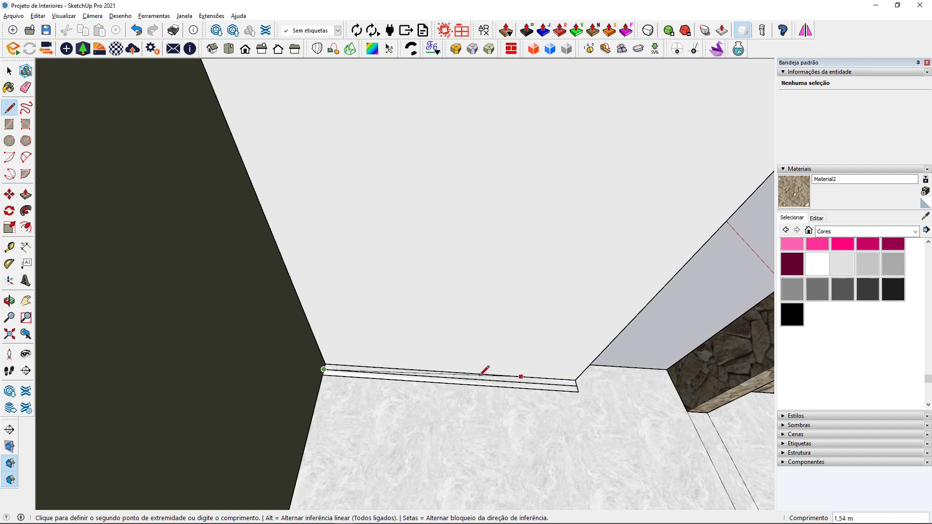
key(Escape)
- Add a short cross line near the green wall and erase the centre line's leftover end, leaving an L-shaped profile
scroll(324, 369, up, 4)
click(323, 381)
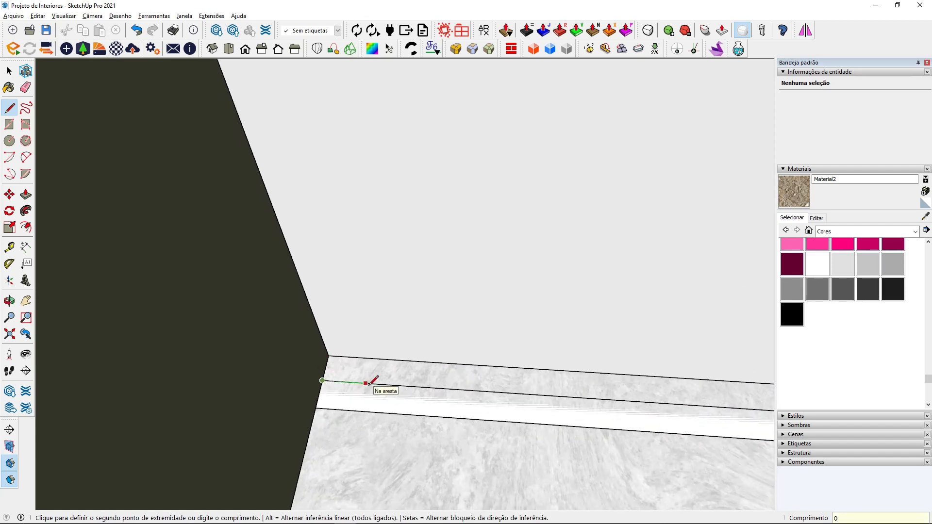
key(Escape)
click(377, 384)
click(380, 359)
click(26, 88)
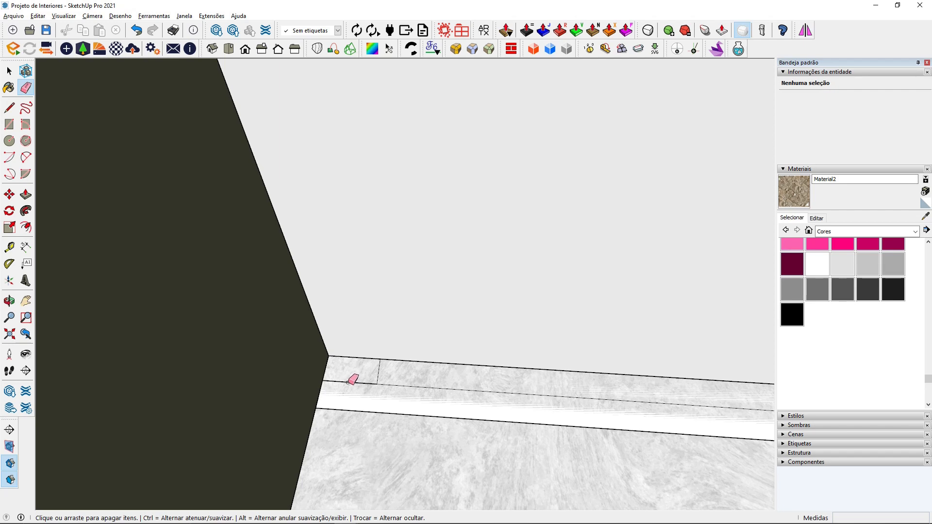
scroll(235, 347, down, 6)
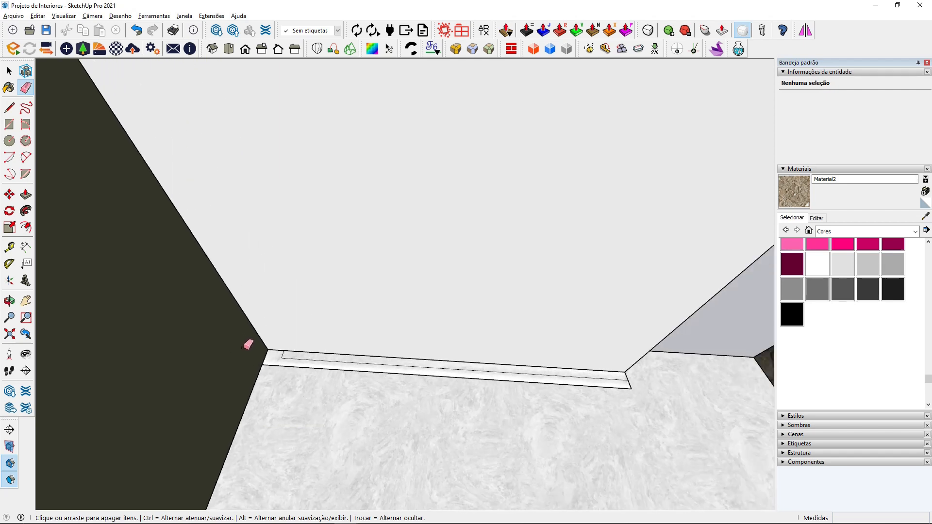
scroll(423, 379, down, 2)
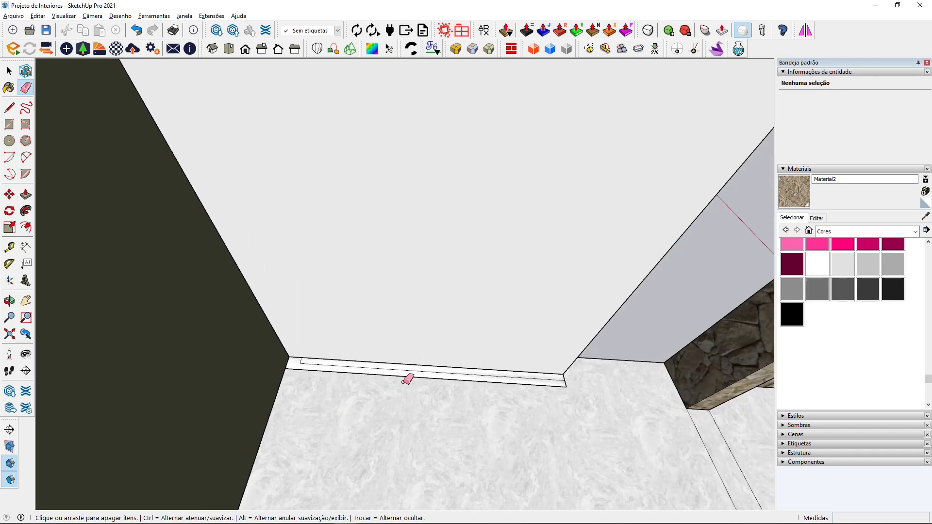
- Extrude the L-shaped profile 2.90 m up in front of the white end wall
click(26, 194)
scroll(291, 369, up, 2)
click(290, 373)
scroll(277, 333, down, 3)
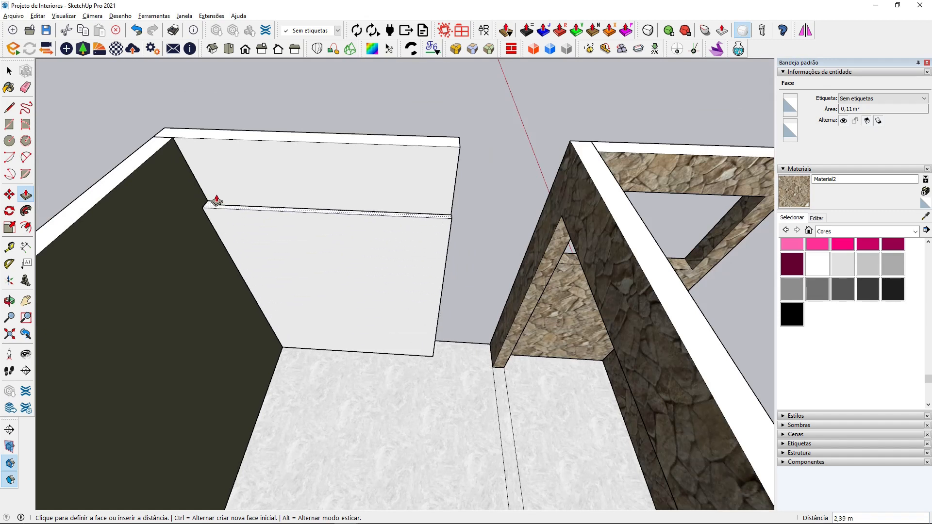
click(177, 142)
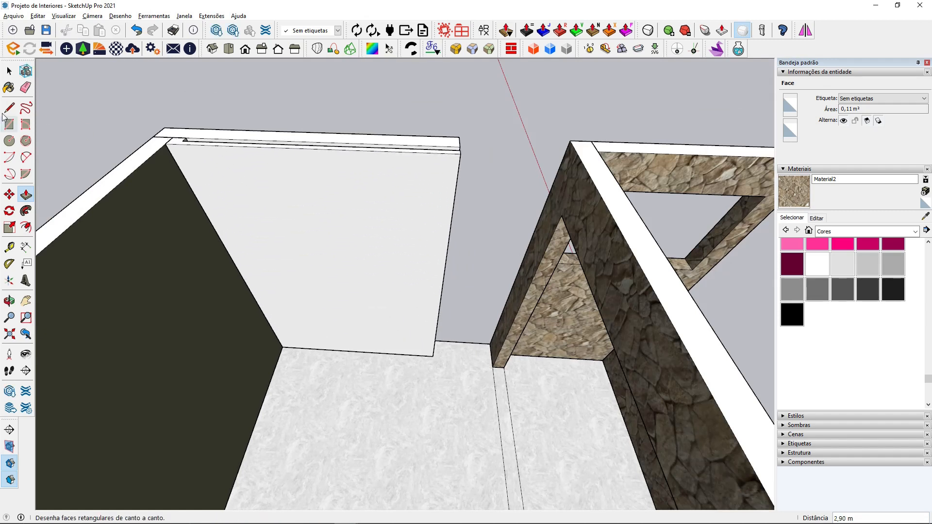
key(space)
- Select all the geometry of the new false wall and make it a group
middle_drag(425, 229, 435, 384)
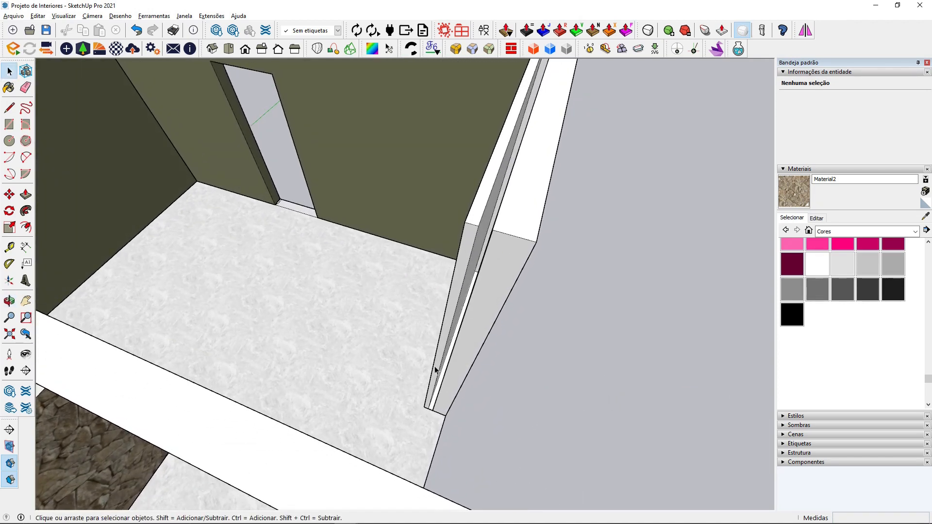
middle_drag(441, 312, 514, 339)
scroll(514, 339, up, 3)
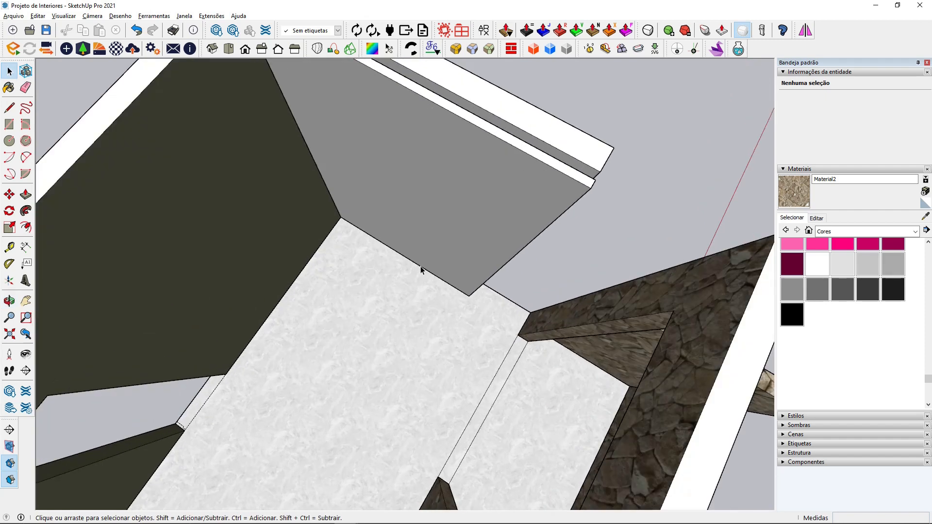
scroll(354, 228, down, 5)
triple_click(354, 229)
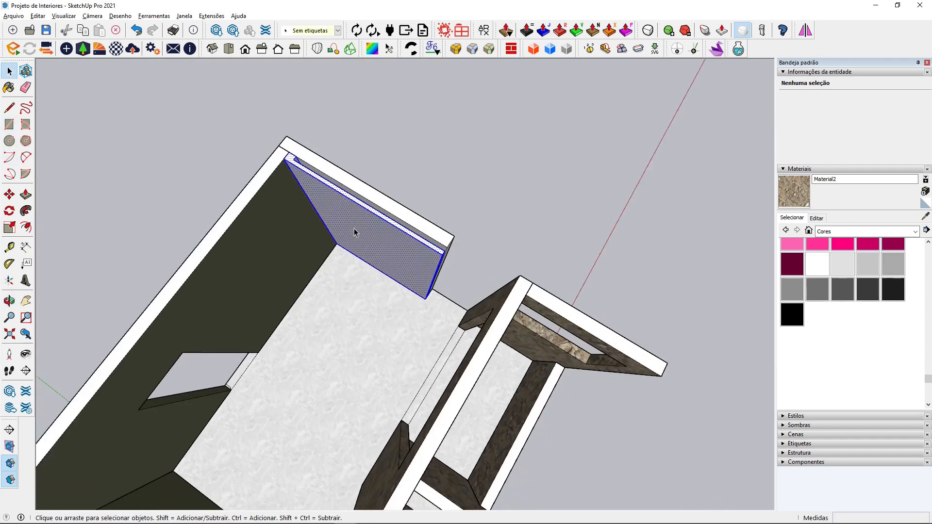
scroll(312, 188, up, 4)
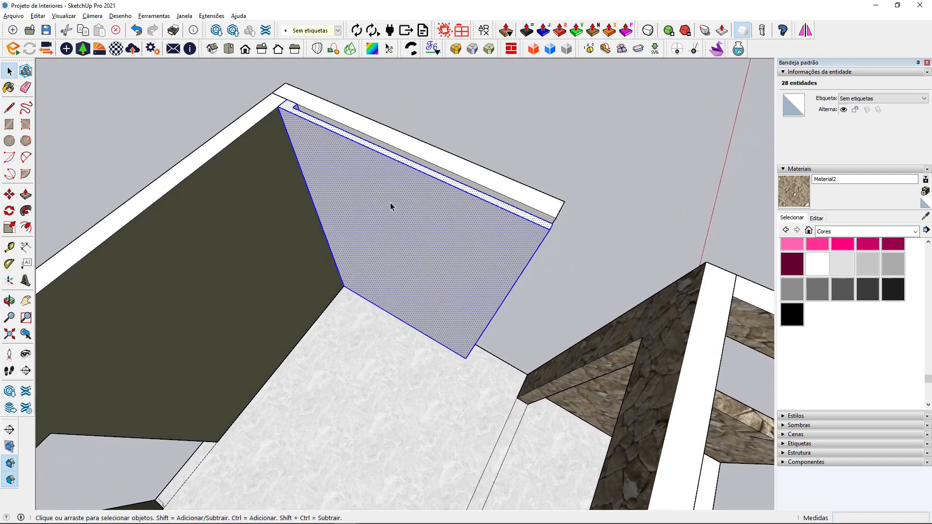
right_click(391, 205)
click(412, 288)
- Sketch a thin sliding-door rectangle on the floor from the false wall's pocket towards the stone-clad partition
middle_drag(377, 316, 490, 304)
scroll(402, 401, up, 3)
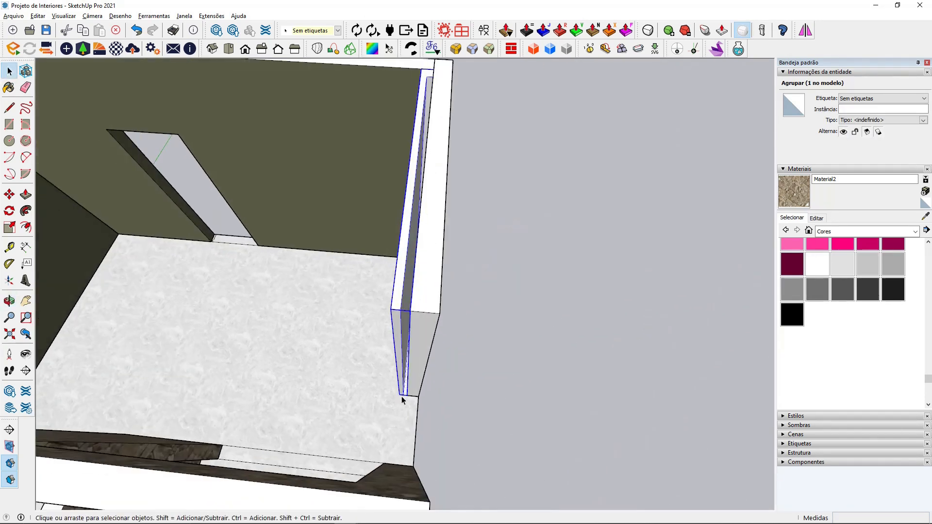
key(r)
scroll(410, 417, up, 5)
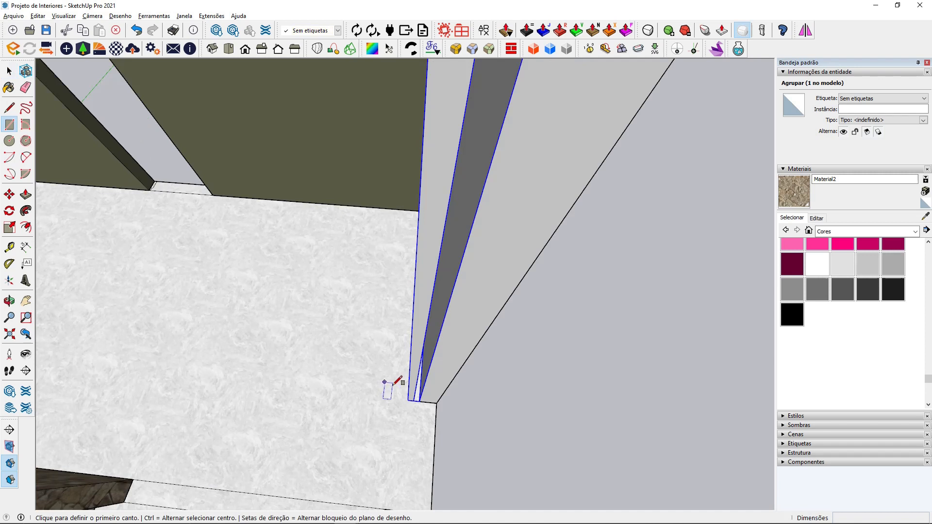
middle_drag(422, 401, 573, 389)
scroll(574, 391, down, 2)
middle_drag(585, 434, 624, 413)
scroll(626, 389, up, 5)
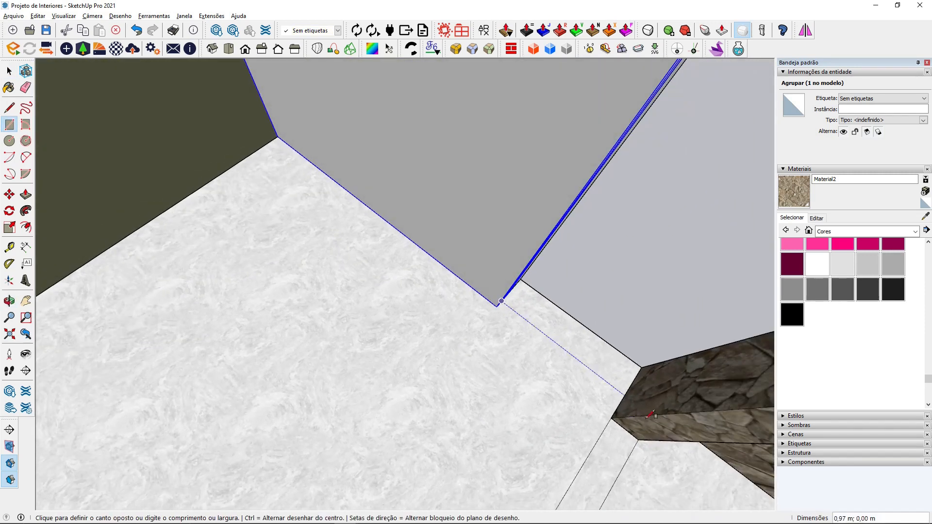
scroll(630, 389, up, 2)
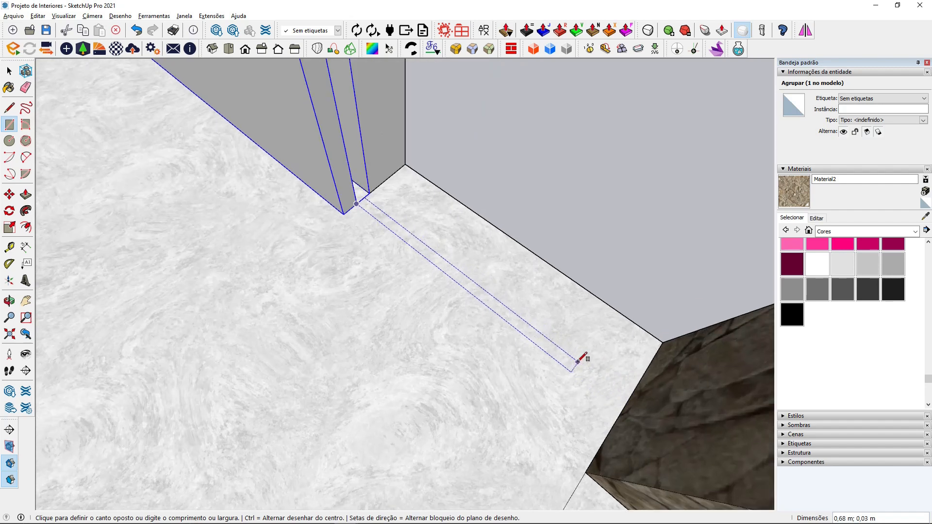
click(633, 392)
middle_drag(104, 208, 2, 167)
- Extrude the thin rectangle in the opening 2.80 m upwards as a door panel
key(p)
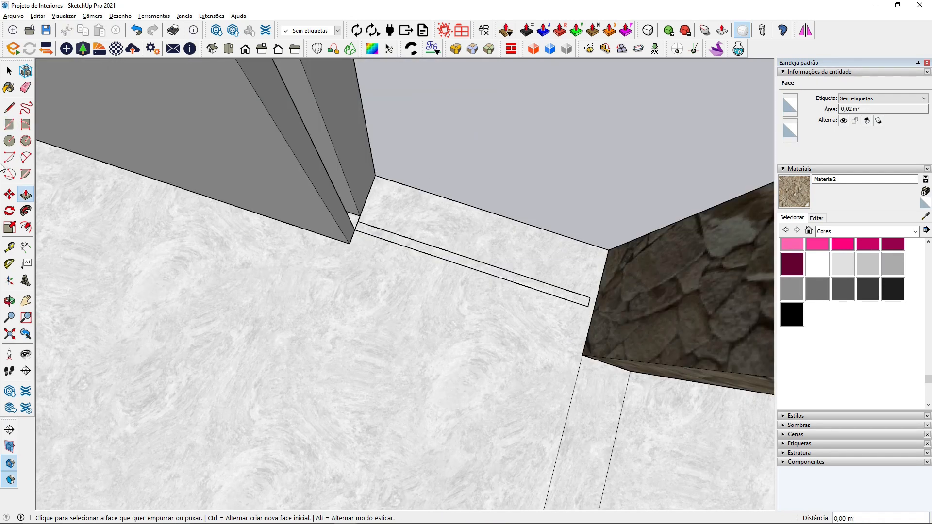
click(365, 231)
middle_drag(352, 179, 395, 142)
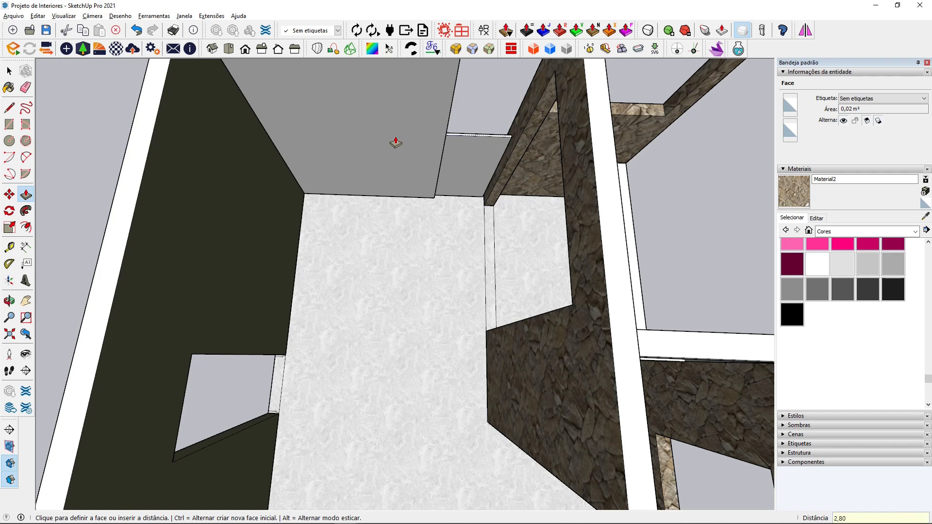
key(Return)
scroll(332, 235, down, 4)
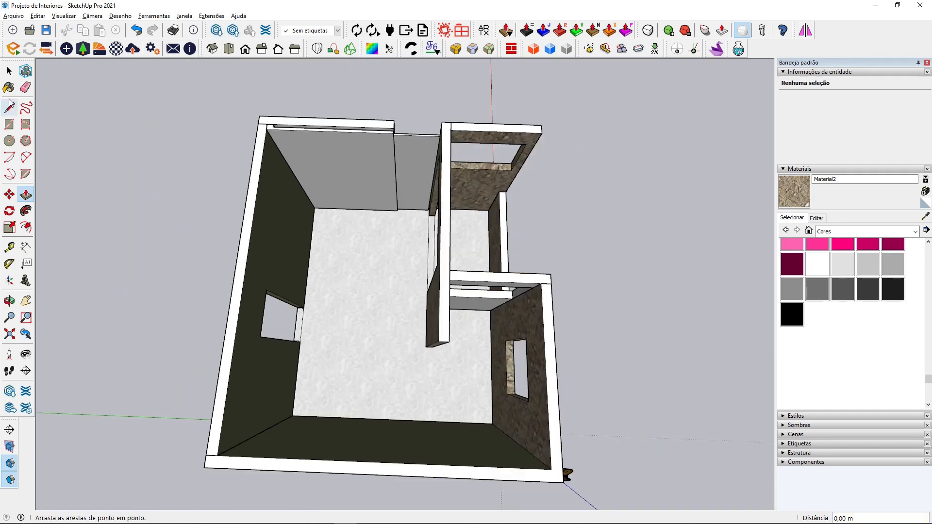
- Select all the geometry of the sliding-door panel beside the false wall and make it a group
click(9, 70)
scroll(410, 149, up, 6)
middle_drag(412, 147, 456, 170)
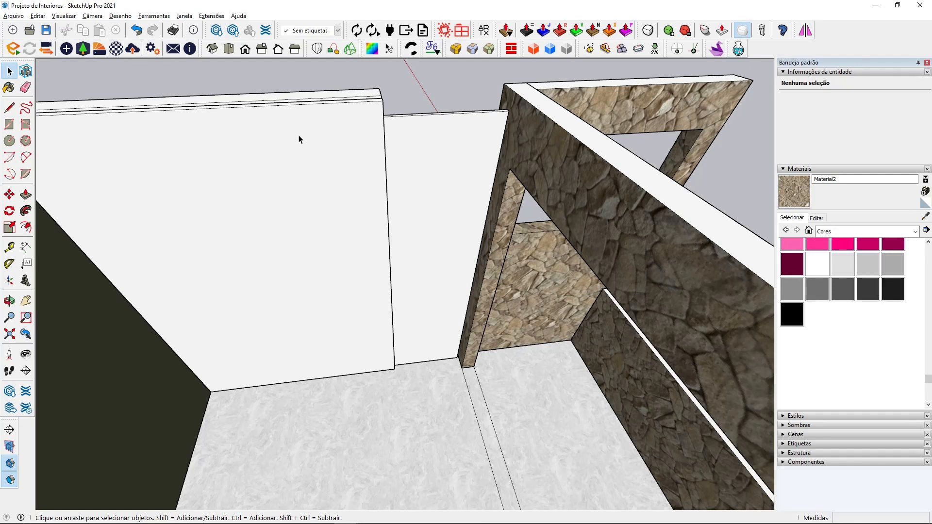
middle_drag(324, 148, 424, 156)
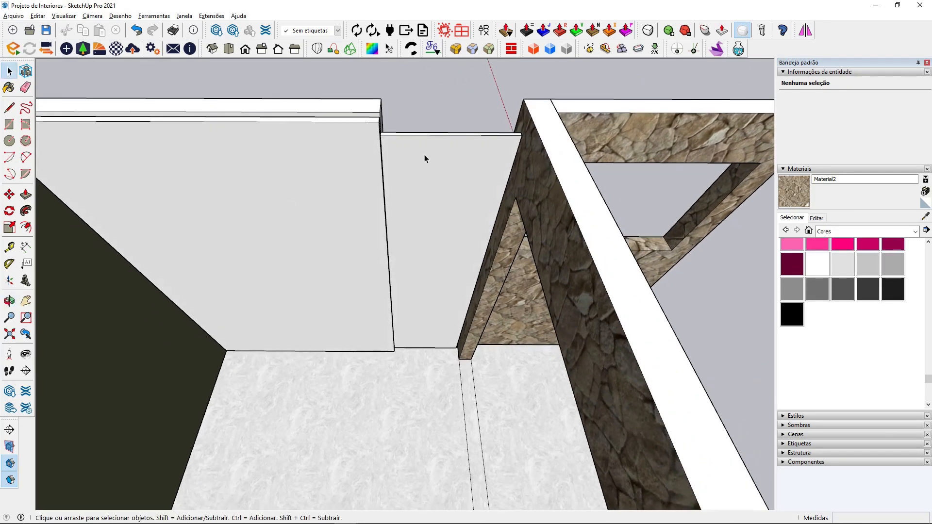
click(437, 154)
right_click(437, 153)
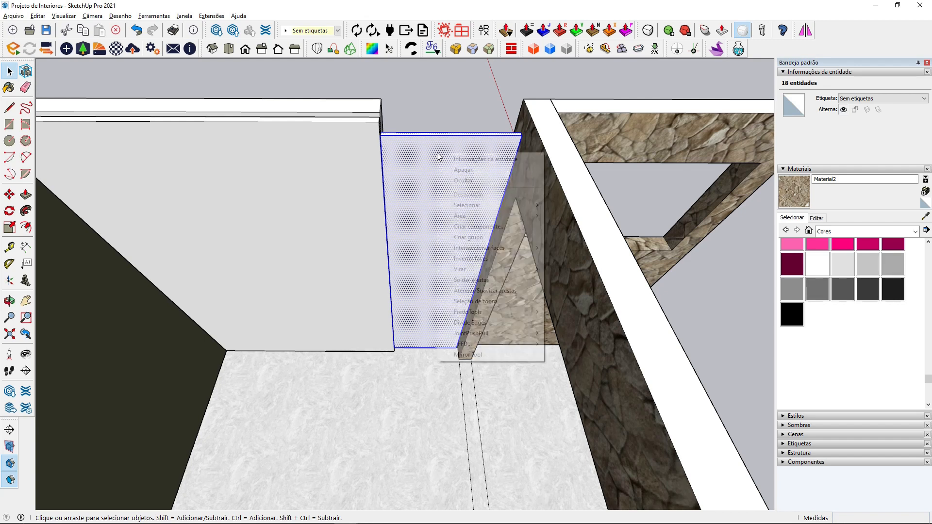
click(469, 237)
- Open the false wall group and draw a 0.10 m strip outline on the pocket face, at the open end above the door
middle_drag(394, 187, 447, 249)
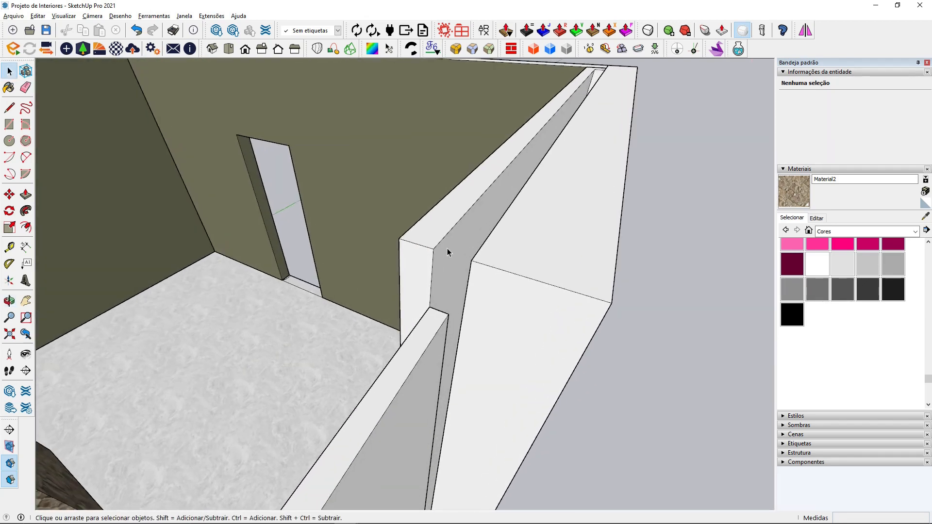
double_click(447, 246)
click(8, 110)
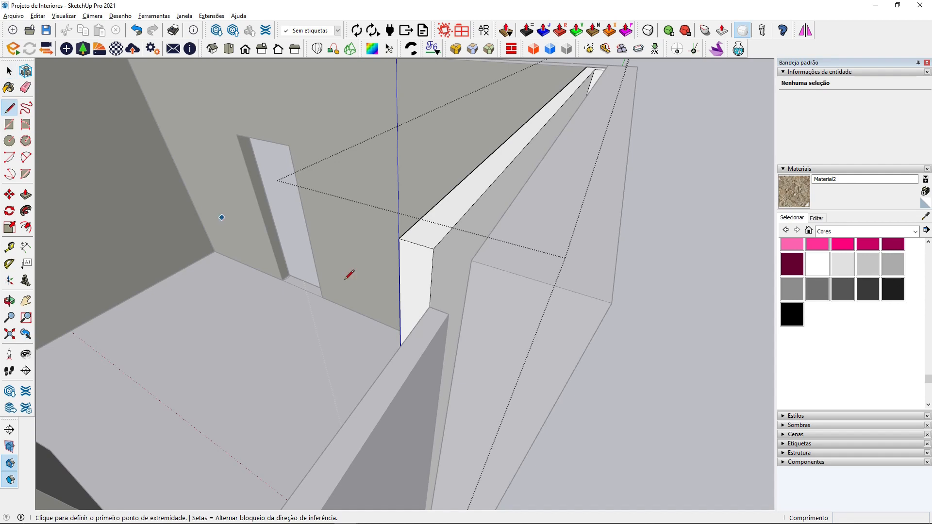
middle_drag(395, 301, 374, 314)
middle_drag(293, 321, 350, 320)
click(235, 404)
middle_drag(221, 380, 232, 424)
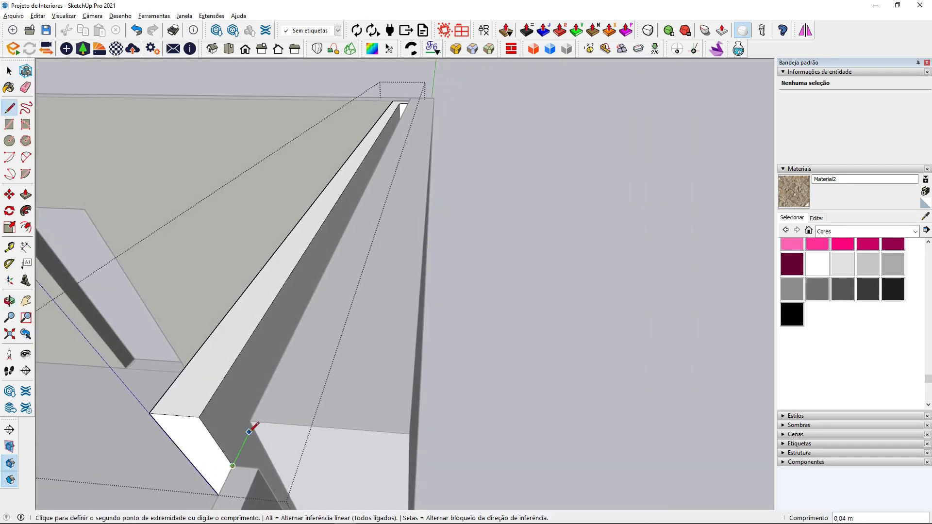
text(0,1)
key(Return)
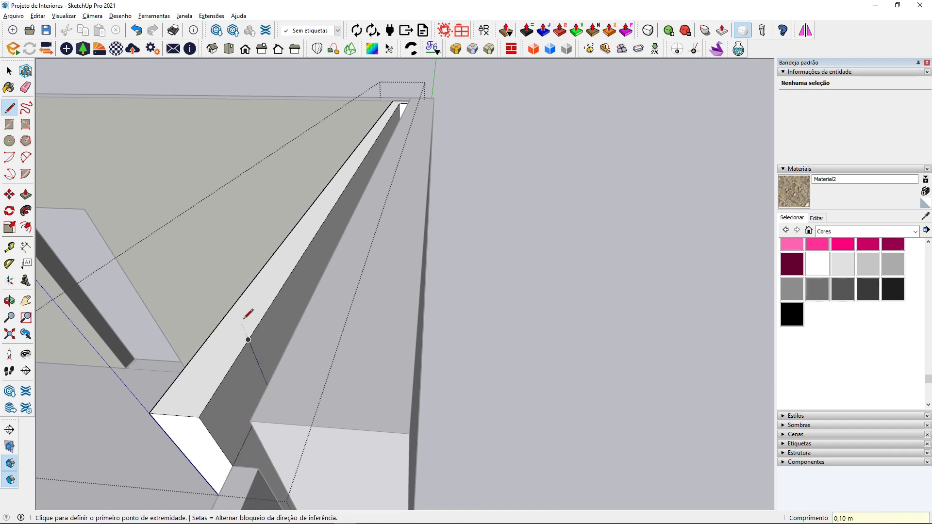
- Extrude the strip above the door about 0.05 m to the back wall, closing the pocket's upper end
click(26, 195)
click(227, 432)
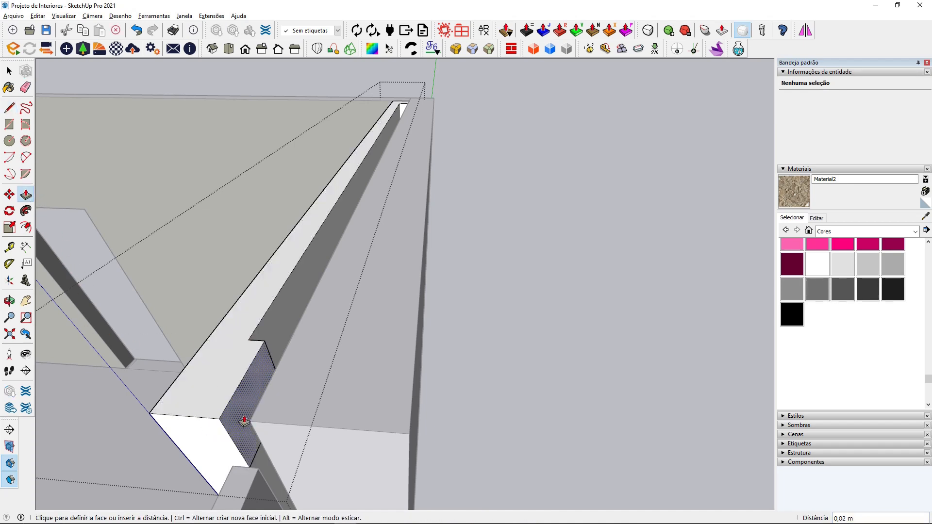
click(252, 423)
middle_drag(252, 418, 328, 375)
scroll(328, 376, down, 1)
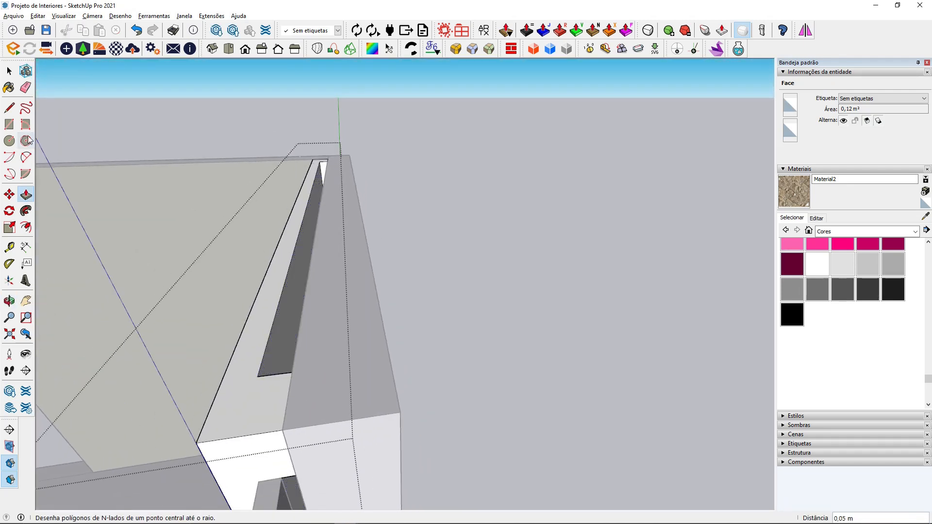
- Draw a line at door-top height across the false wall's end face to complete the lintel profile
click(9, 108)
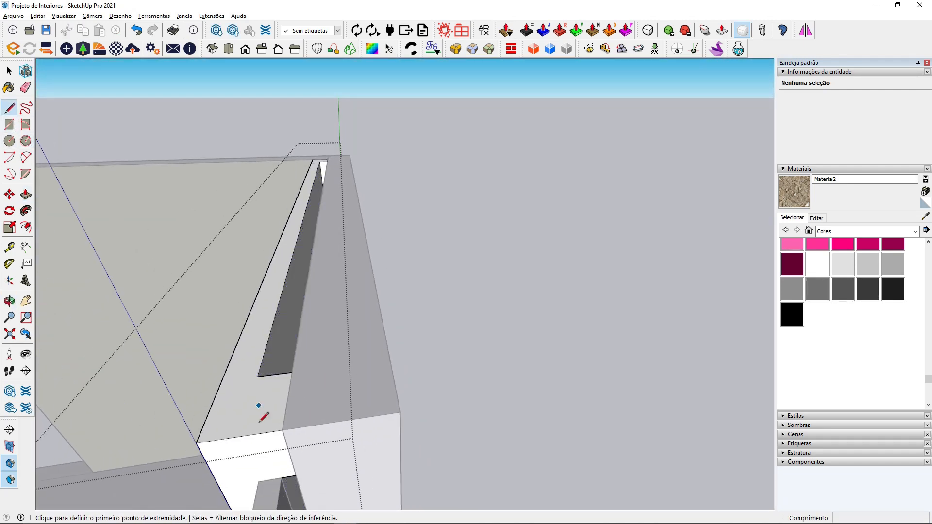
click(297, 469)
mouse_move(219, 488)
middle_down()
mouse_move(248, 468)
mouse_move(413, 459)
middle_up()
scroll(272, 339, down, 3)
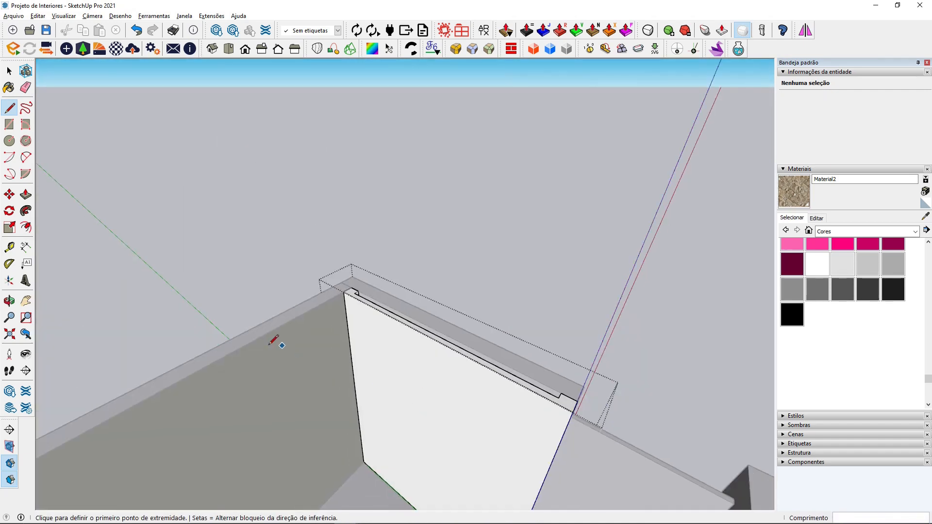
- Extrude the lintel face about 0.80 m over the door opening to the stone partition and leave the false wall group
scroll(510, 439, up, 2)
middle_drag(510, 439, 438, 377)
click(26, 194)
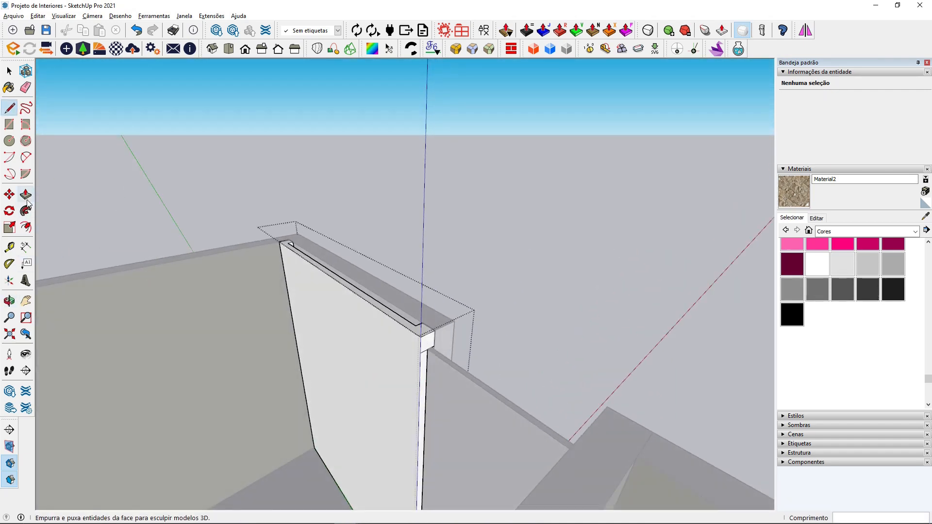
click(427, 342)
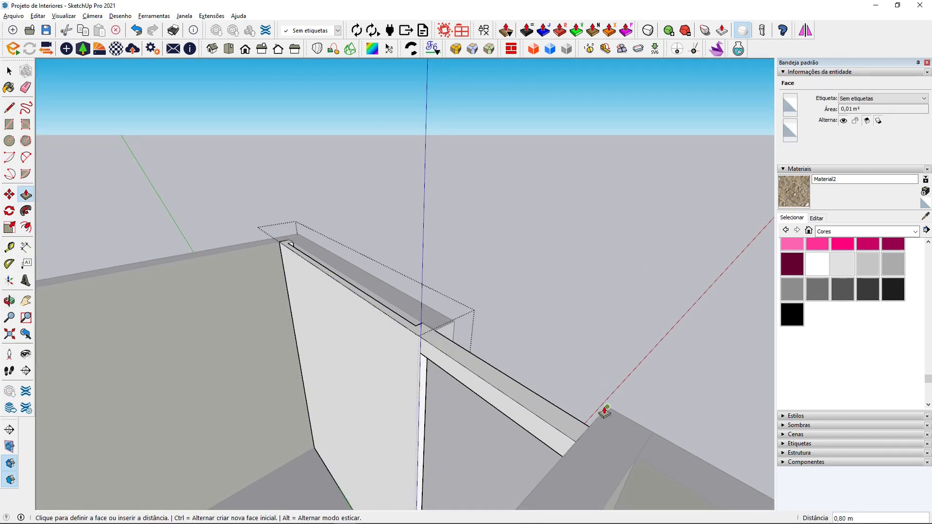
click(607, 410)
middle_drag(608, 410, 535, 283)
click(9, 72)
middle_drag(340, 292, 369, 304)
click(369, 304)
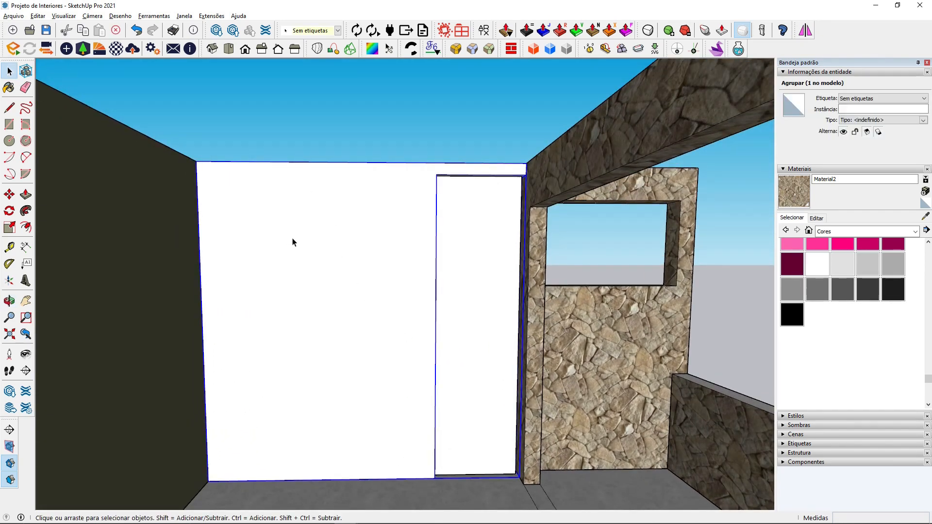
click(484, 321)
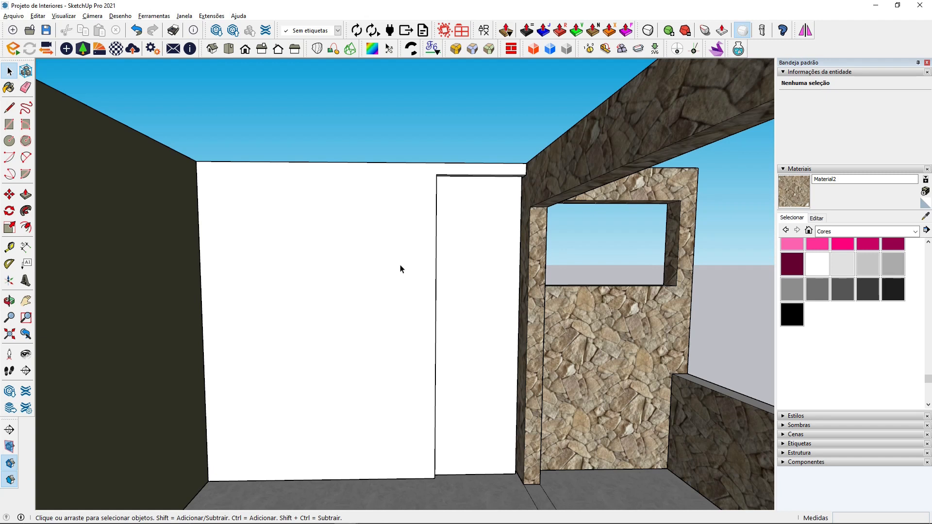
- Draw a 0.03 by 0.03 m square on the floor in the corner between the green wall and the false wall
middle_drag(389, 252, 343, 336)
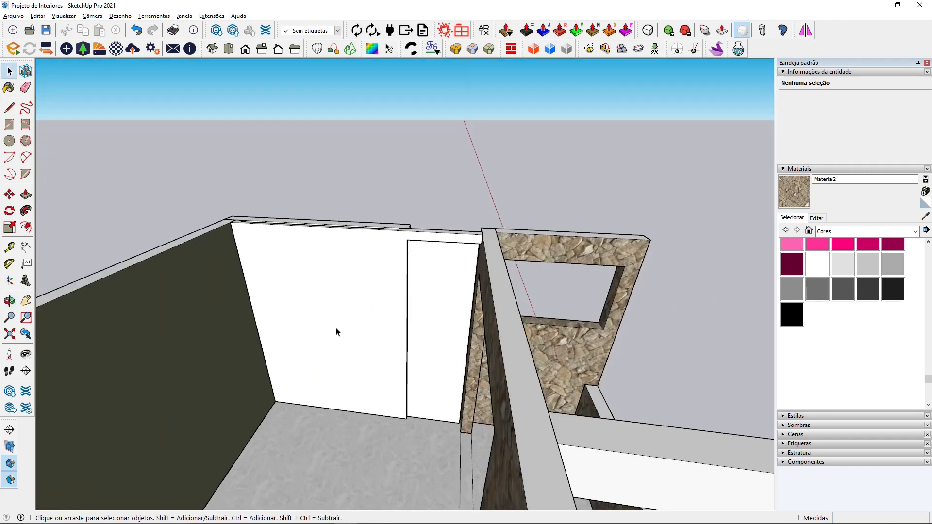
scroll(280, 380, up, 6)
key(r)
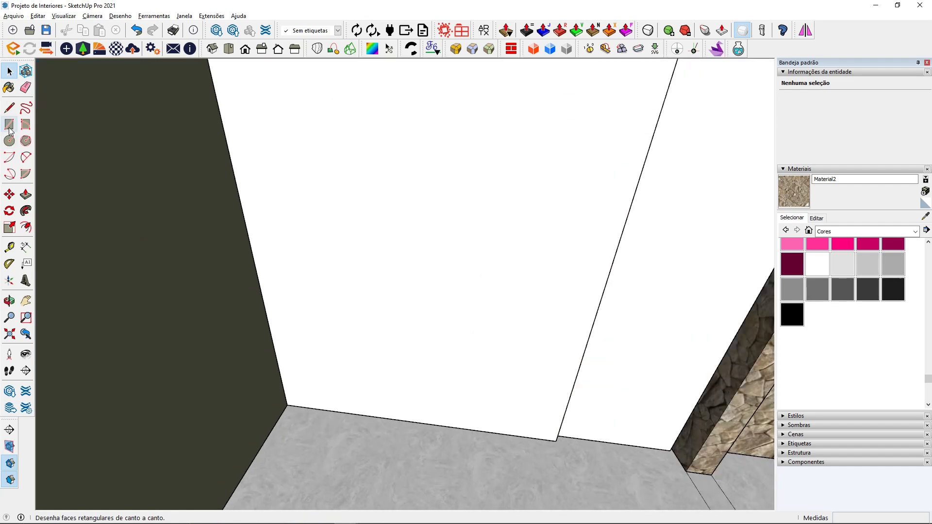
scroll(286, 429, up, 3)
click(279, 387)
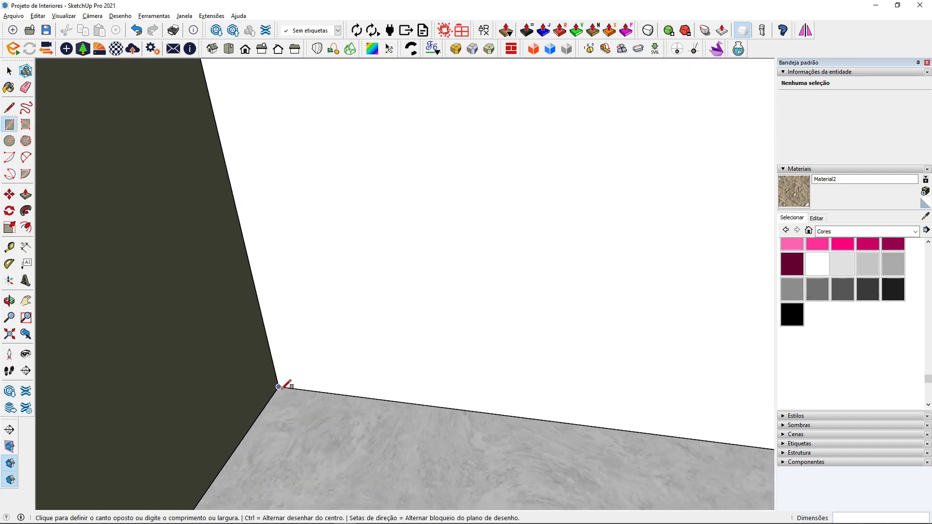
text(0,0)
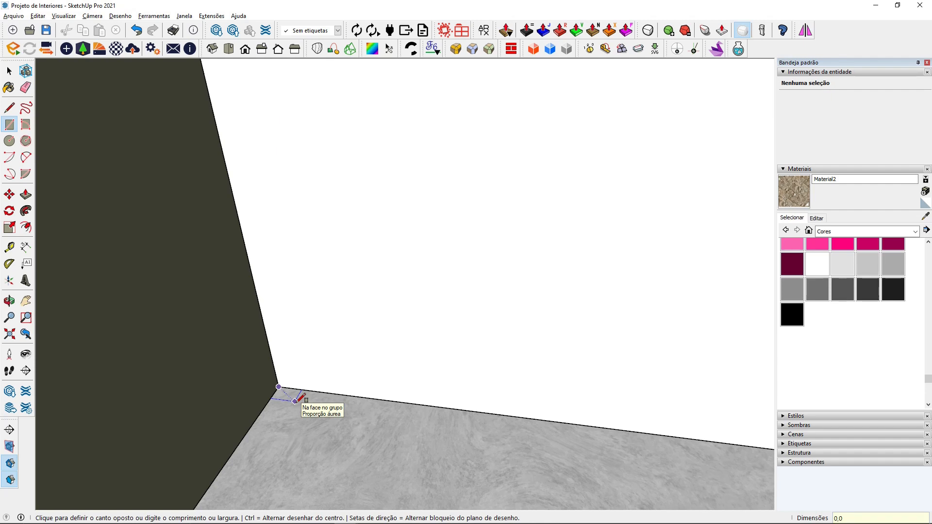
text(3;0)
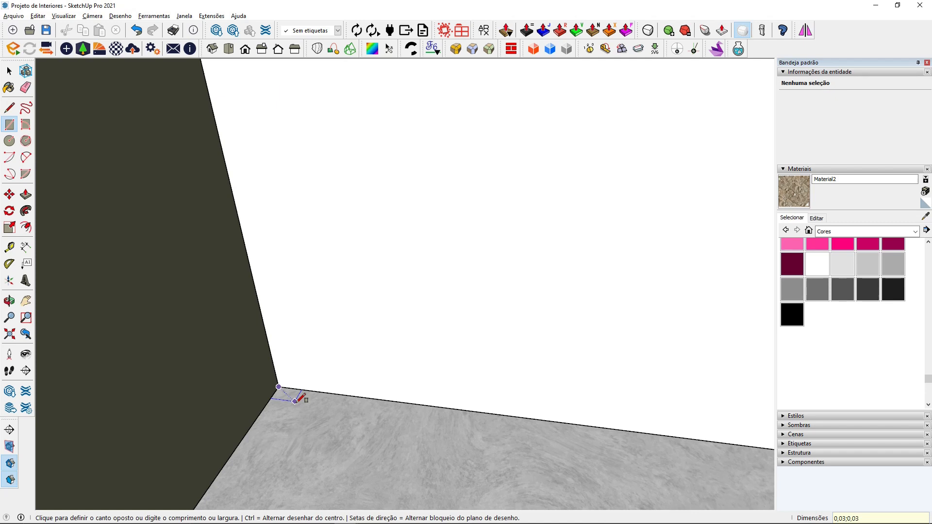
text(,03)
key(Return)
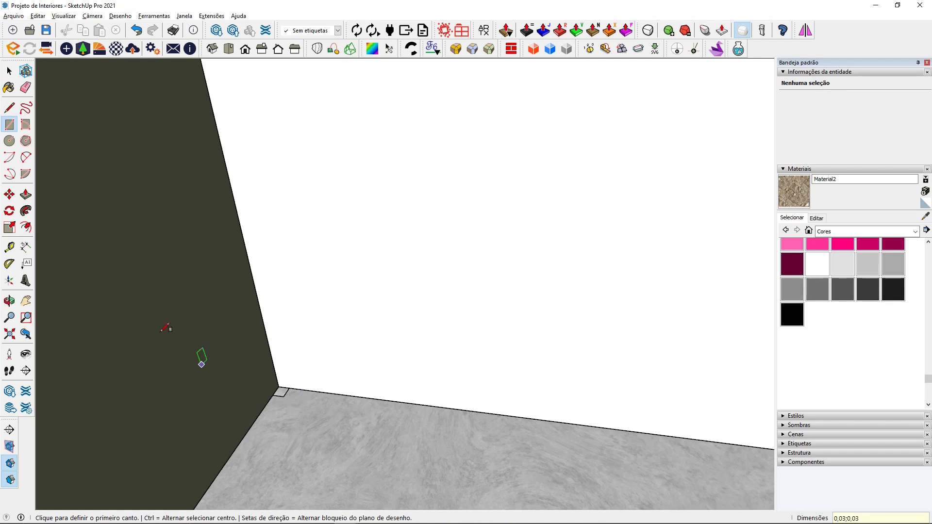
- Extrude the small corner square up to the top of the false wall as a vertical slat
key(p)
click(285, 393)
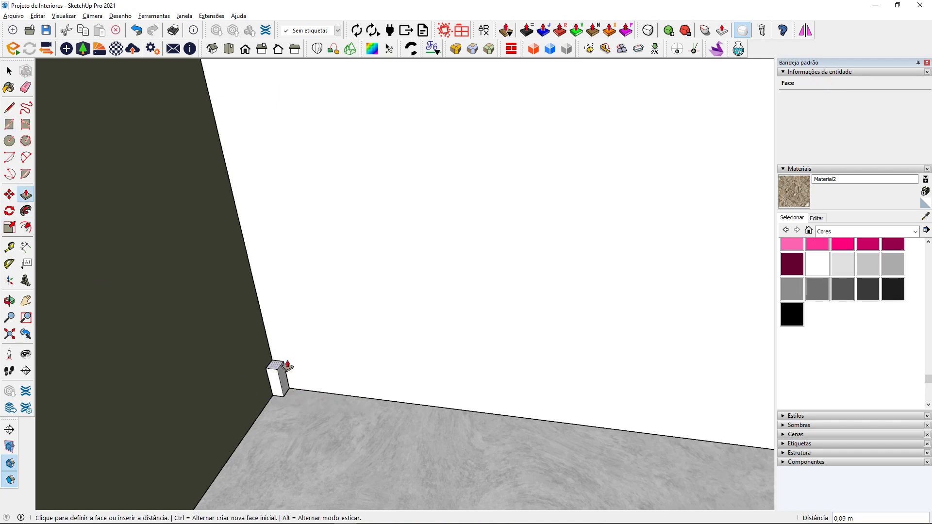
scroll(321, 392, down, 4)
scroll(385, 399, down, 1)
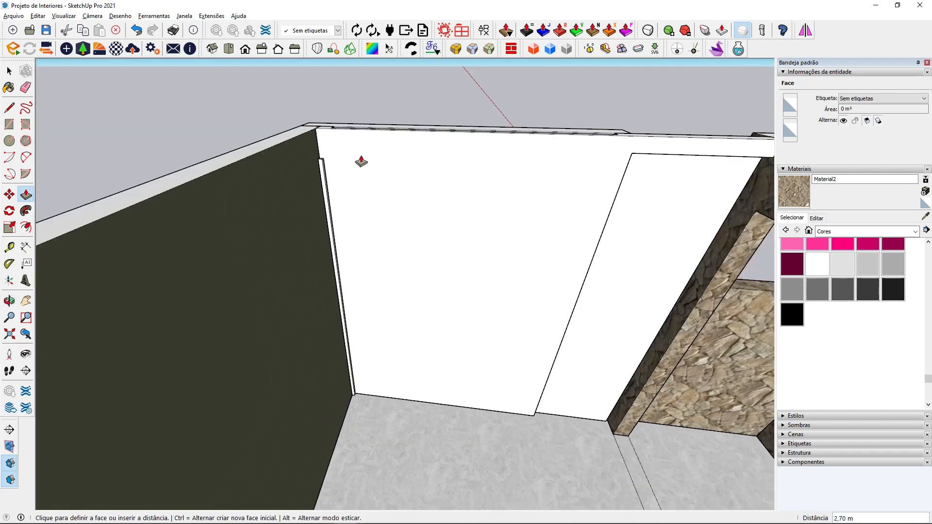
click(371, 135)
key(space)
- Select all the slat's geometry and make it a component named "ripa"
middle_drag(431, 329, 412, 312)
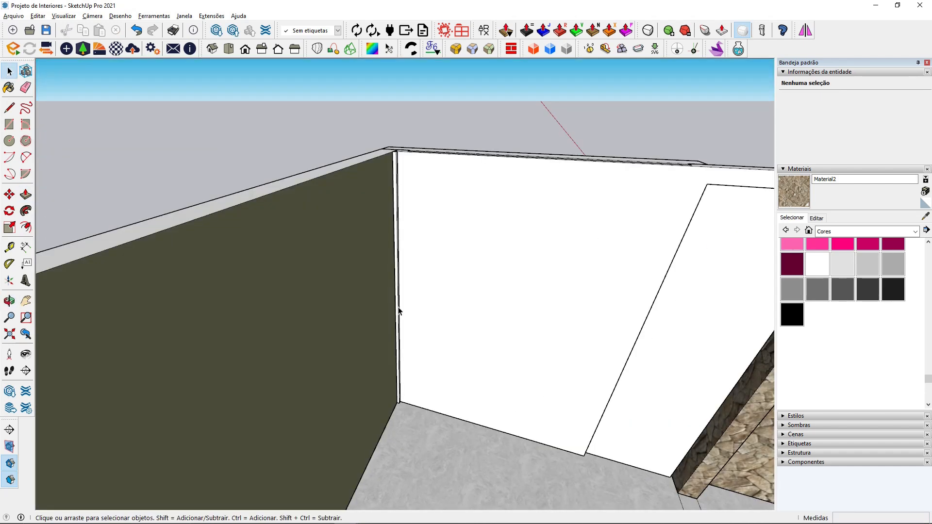
scroll(399, 311, up, 2)
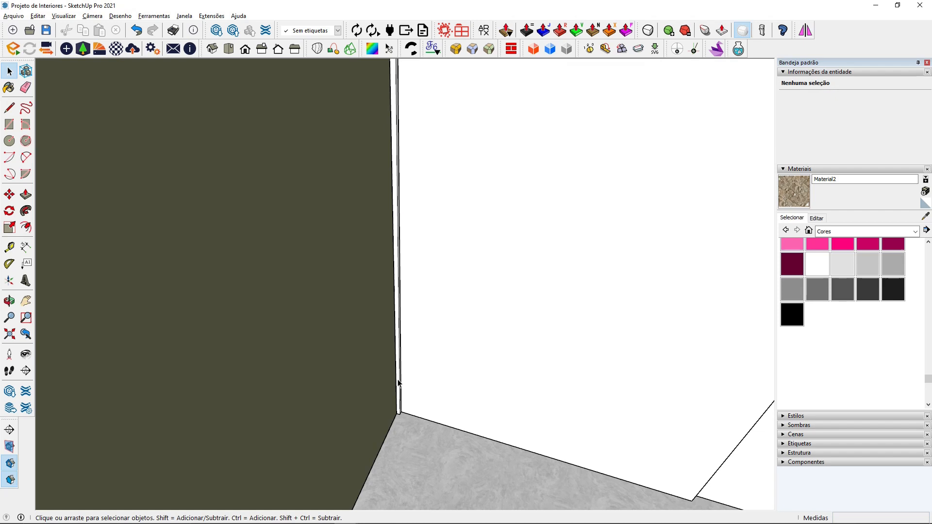
triple_click(399, 383)
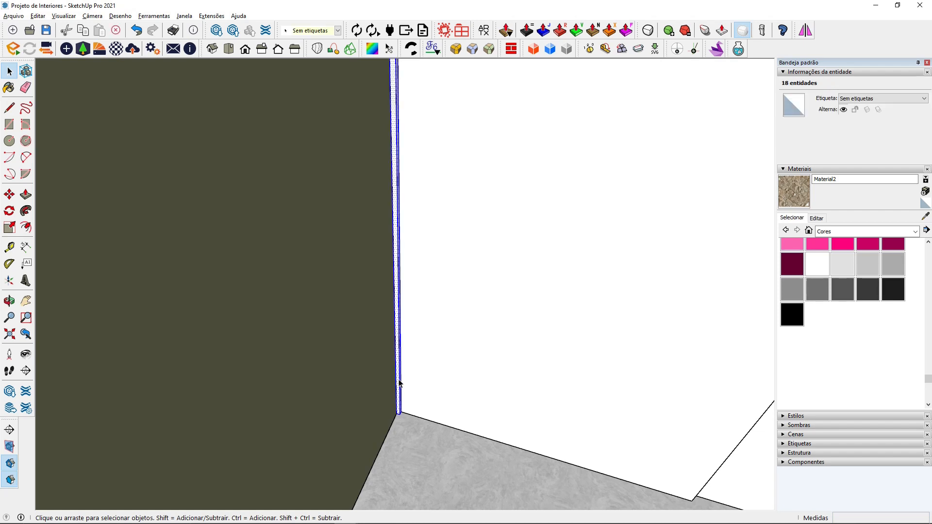
right_click(399, 384)
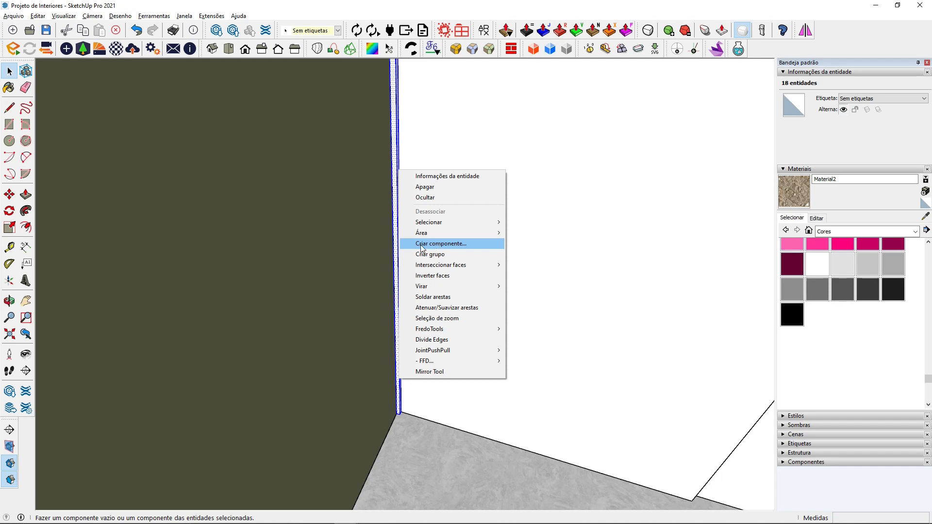
click(422, 244)
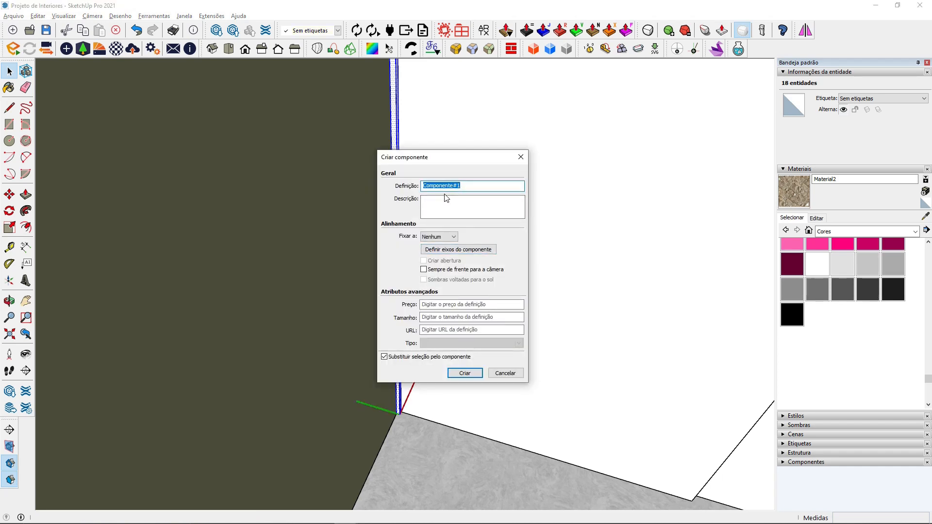
text(ripa)
key(Return)
- Copy the slat about 0.05 m along the false wall and repeat the copy 30 times at the same spacing
scroll(339, 394, down, 3)
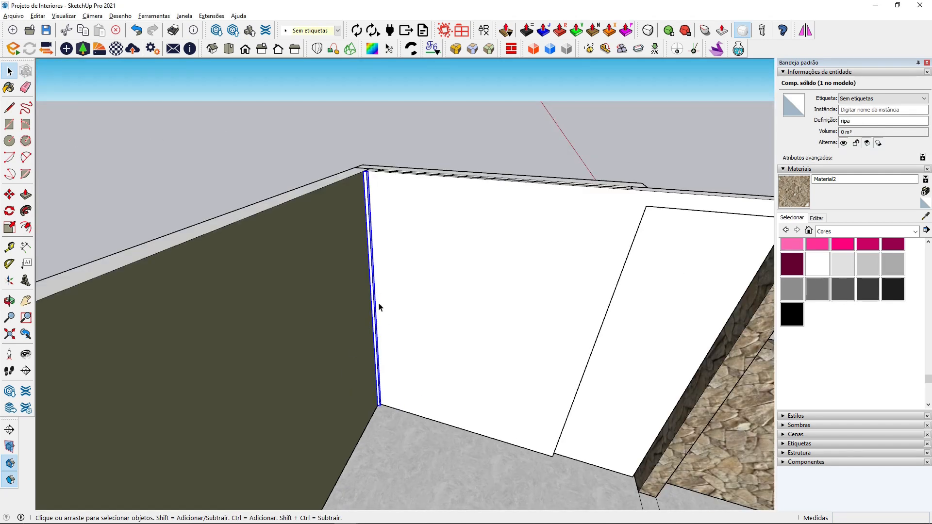
middle_drag(377, 303, 396, 253)
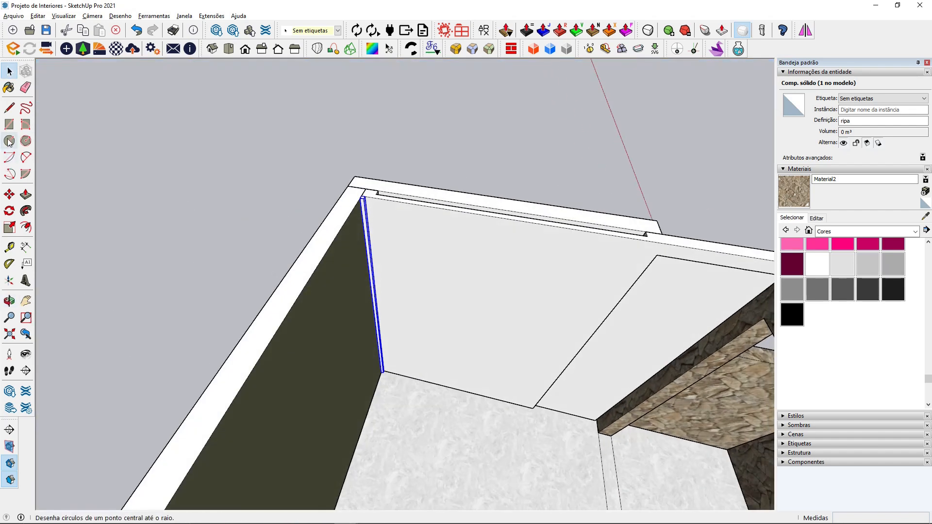
click(10, 195)
scroll(372, 201, up, 5)
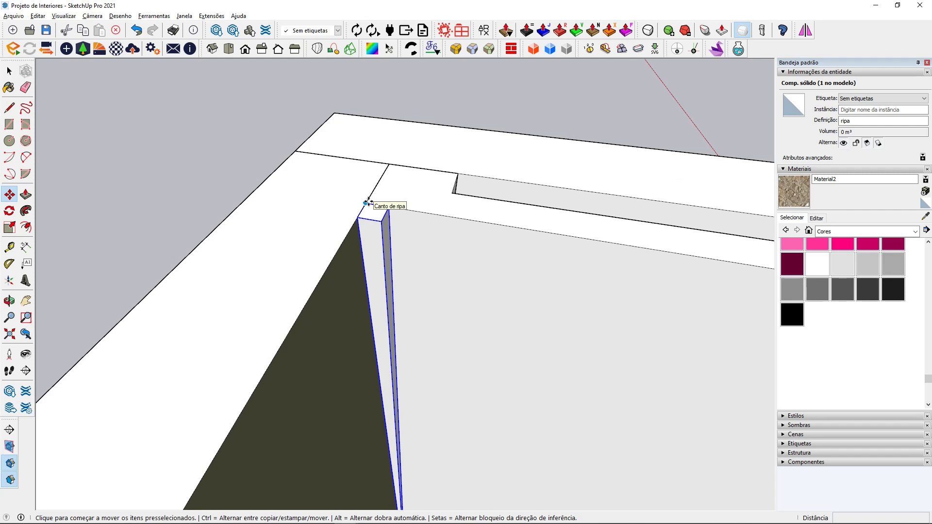
key(ctrl)
click(368, 203)
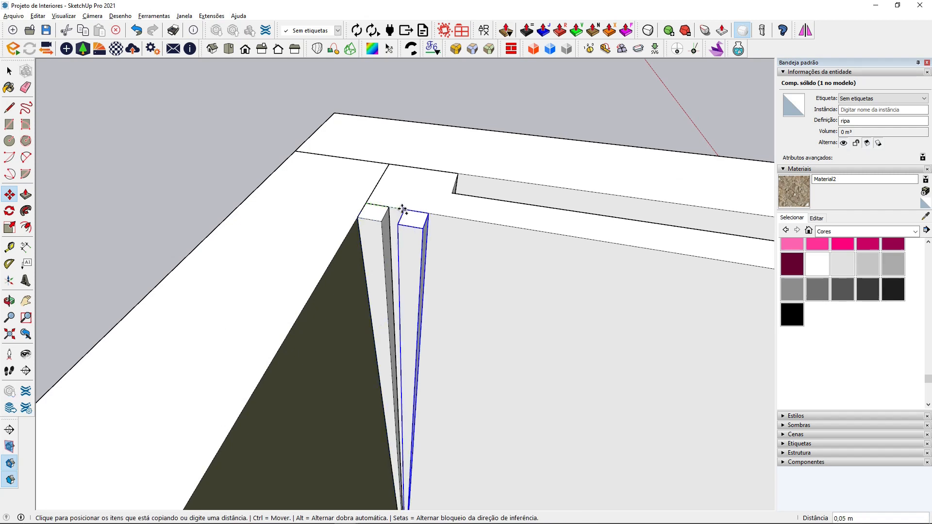
click(403, 209)
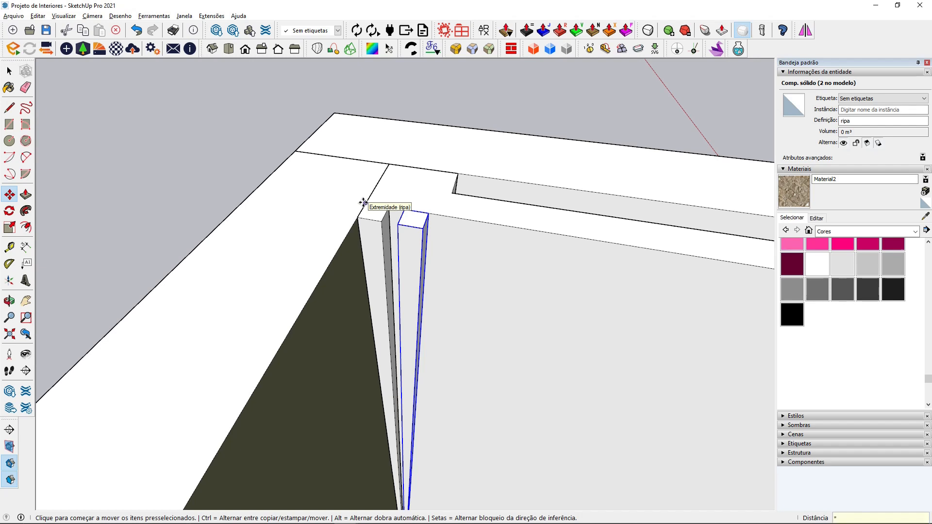
text(*30)
key(Return)
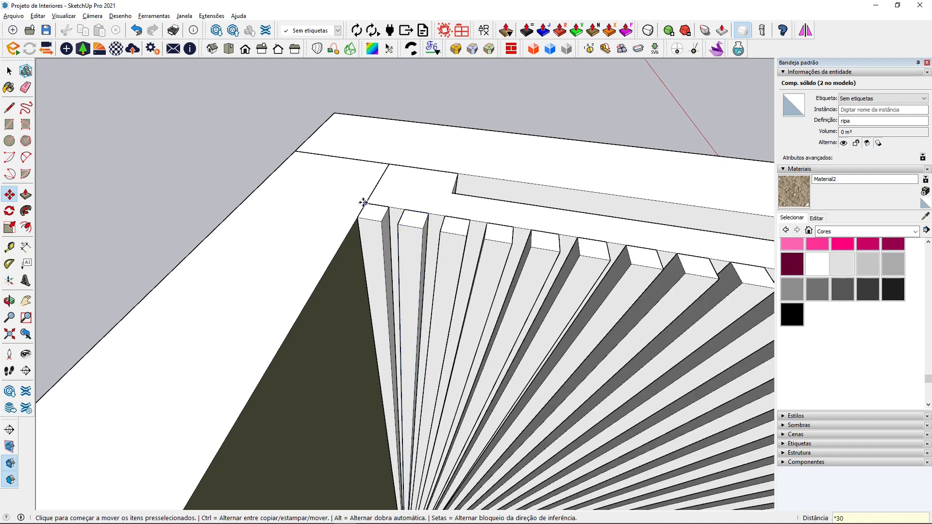
scroll(116, 198, down, 5)
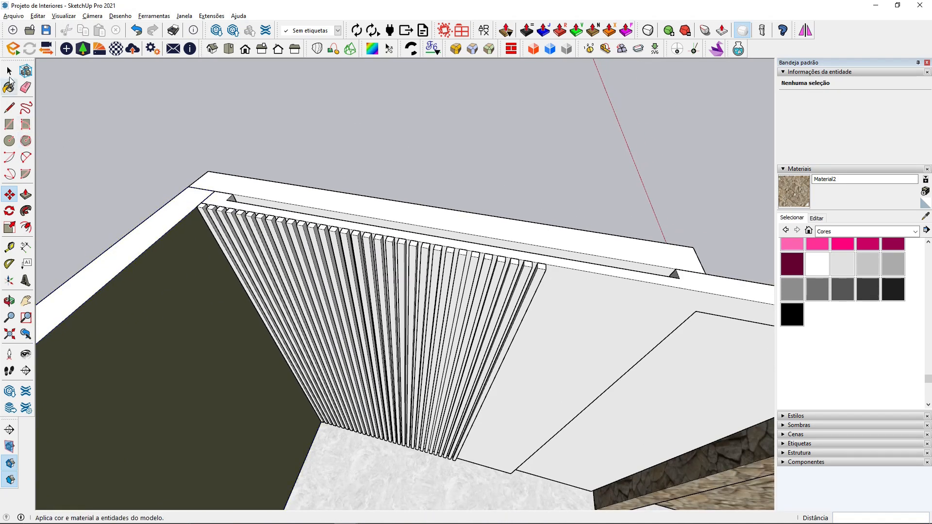
- Copy the last slat 0.05 m further along the false wall and repeat the copy 20 times at the same spacing
click(9, 71)
scroll(173, 208, down, 3)
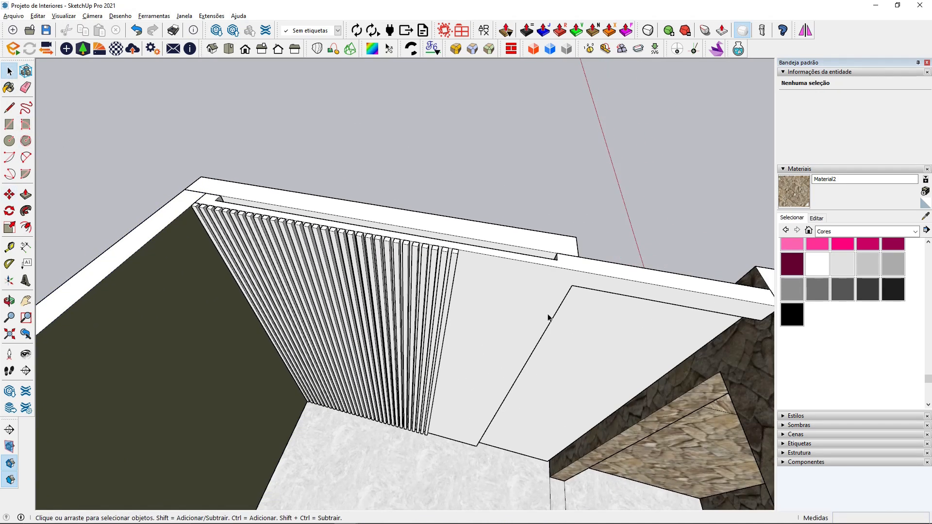
scroll(548, 318, up, 5)
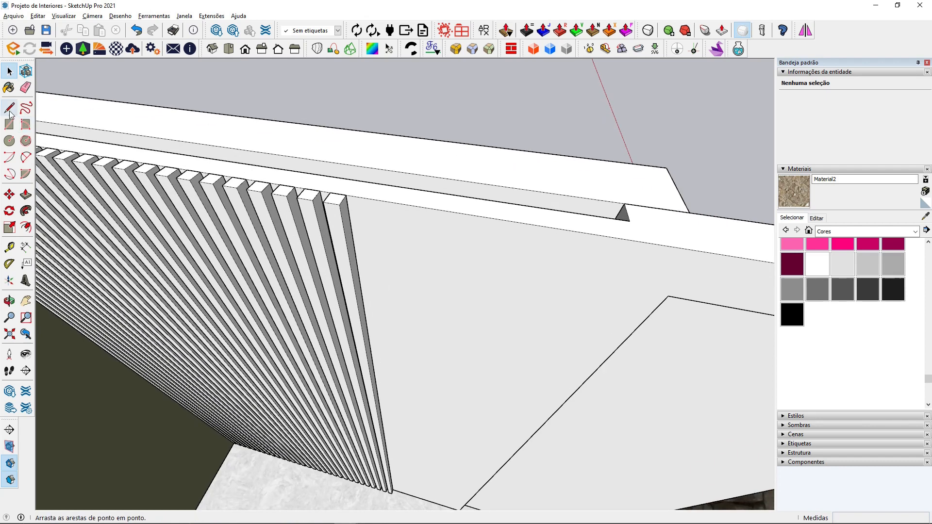
scroll(330, 206, up, 2)
click(9, 195)
click(334, 196)
key(ctrl)
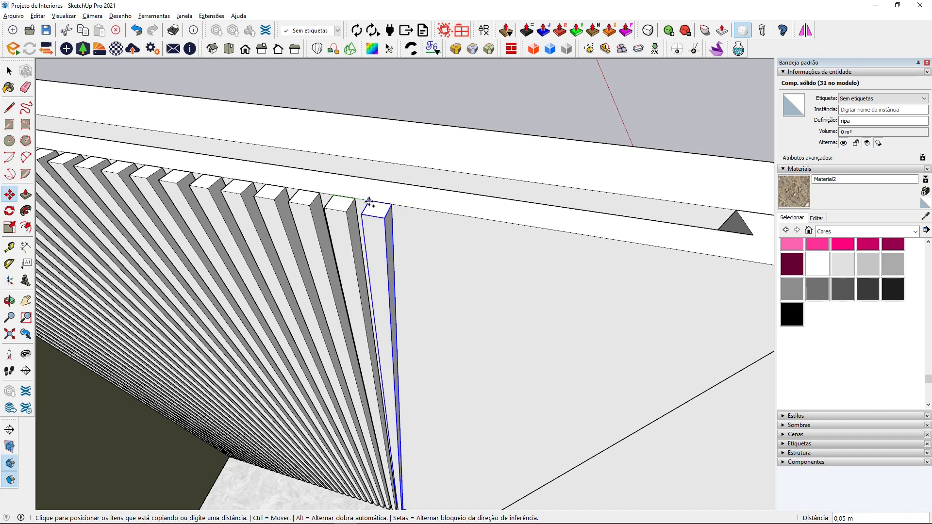
click(369, 201)
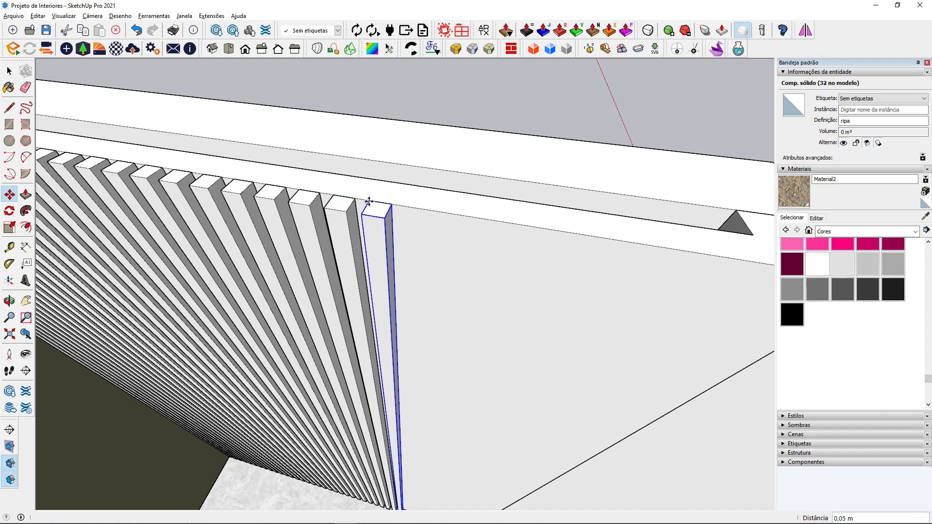
text(*20)
key(Return)
middle_drag(369, 201, 218, 145)
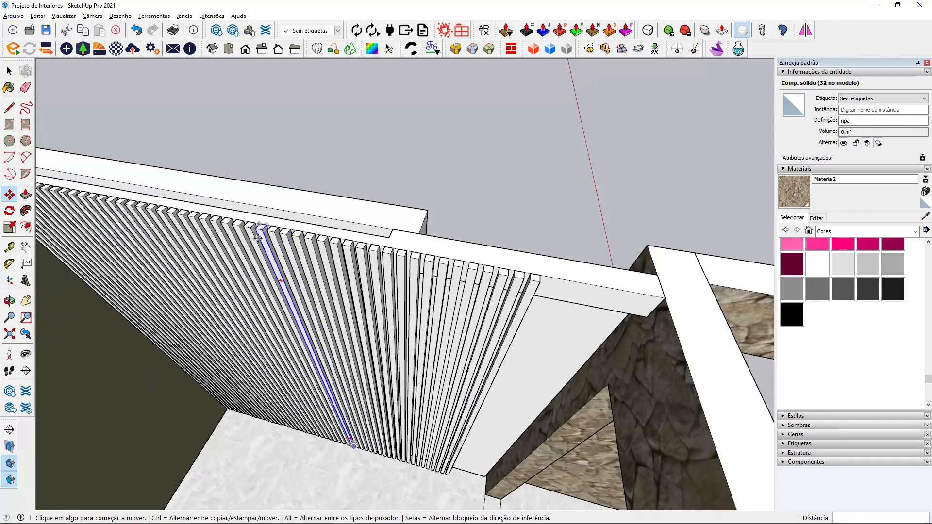
- Delete the eight slats that run past the false wall's edge across the sliding door opening
click(9, 71)
click(285, 141)
middle_drag(285, 141, 506, 188)
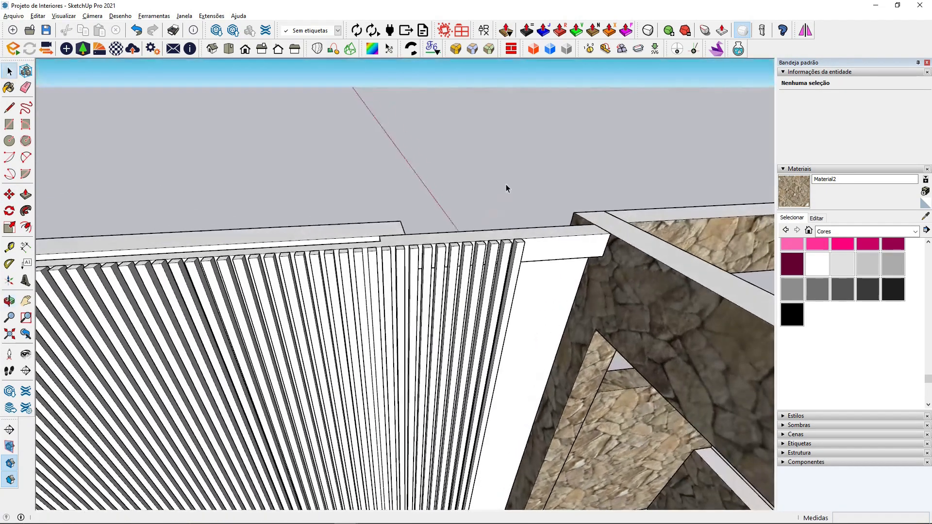
click(517, 257)
key(Delete)
click(510, 258)
key(Delete)
click(493, 257)
key(Delete)
click(480, 260)
key(Delete)
click(466, 263)
key(Delete)
click(452, 264)
key(Delete)
click(438, 265)
key(Delete)
click(430, 266)
key(Delete)
middle_drag(432, 268, 469, 248)
scroll(441, 304, up, 4)
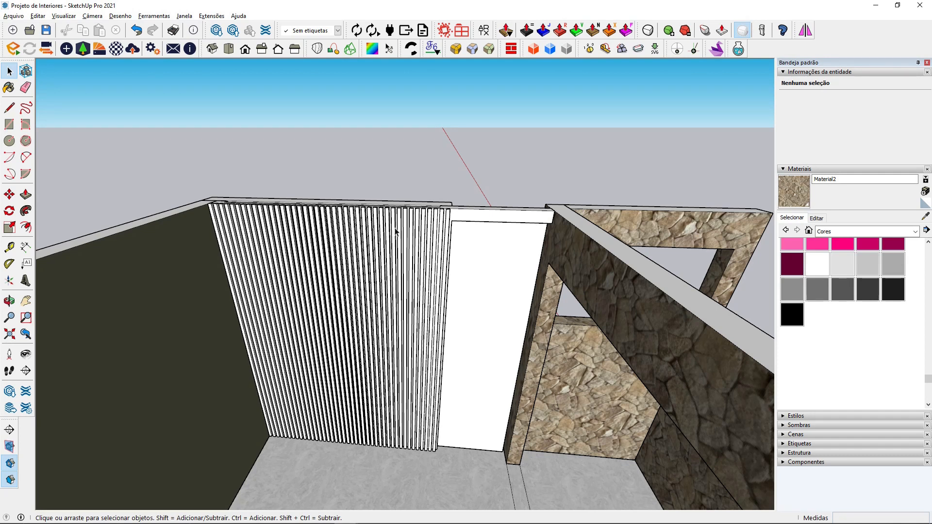
- Select all the slats together with the false wall and combine them into a single group
scroll(262, 214, up, 5)
click(216, 213)
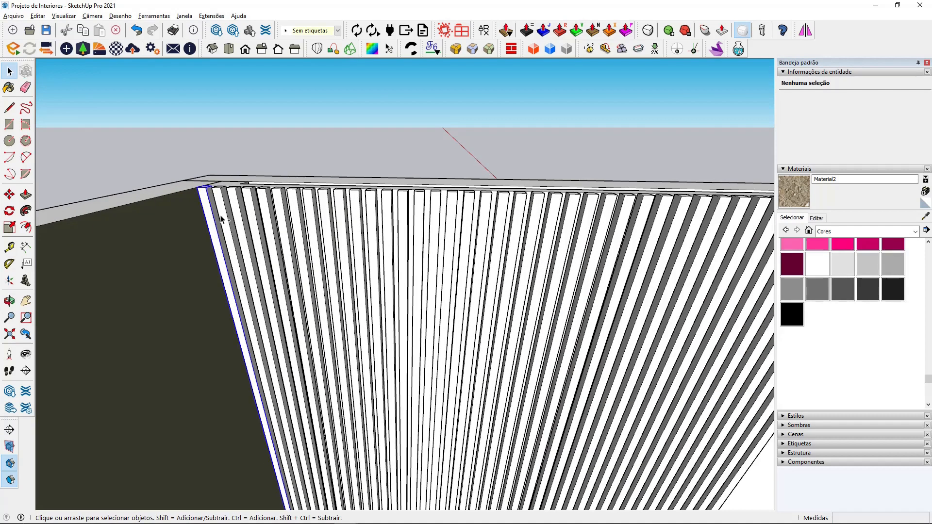
ctrl+click(244, 217)
ctrl+click(259, 218)
ctrl+click(274, 221)
ctrl+click(288, 226)
ctrl+click(300, 230)
ctrl+click(314, 234)
key(ctrl+a)
scroll(334, 240, down, 4)
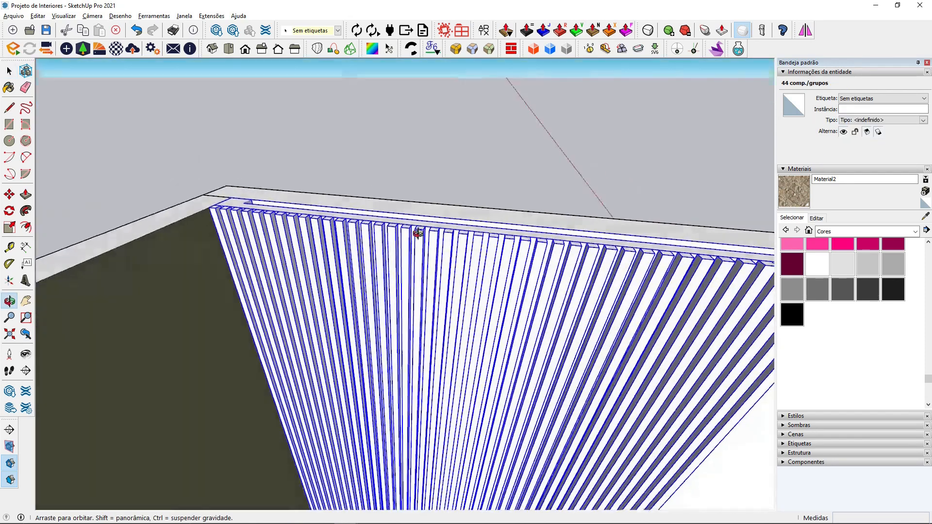
scroll(335, 234, down, 3)
scroll(418, 316, up, 4)
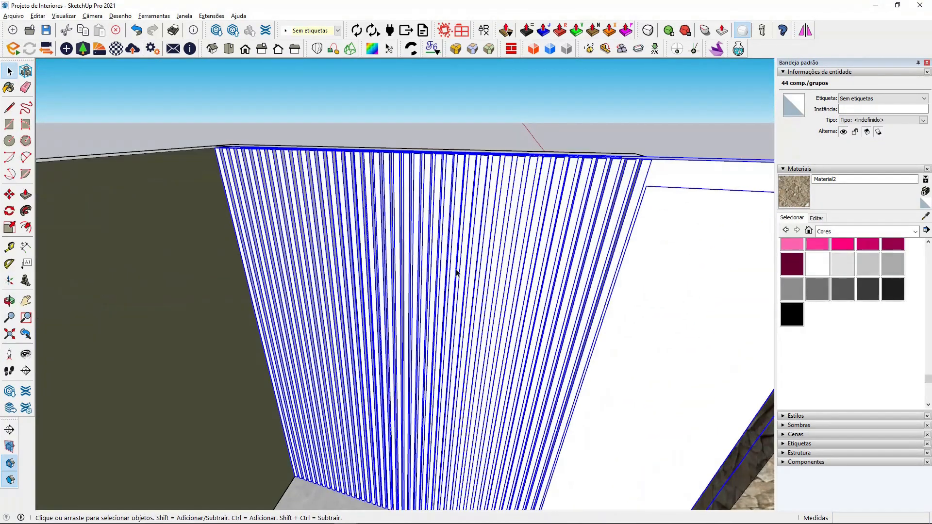
scroll(436, 243, down, 1)
right_click(435, 242)
click(466, 337)
click(432, 141)
- Check the new slatted wall group by opening it and selecting the door panel beside the slats
middle_drag(433, 141, 429, 257)
scroll(428, 258, up, 2)
click(566, 223)
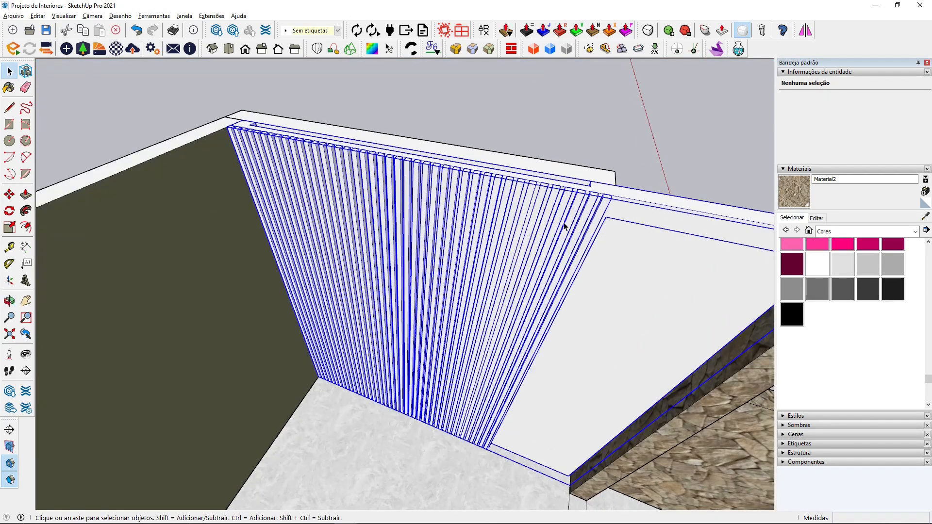
scroll(578, 210, up, 3)
scroll(600, 201, down, 2)
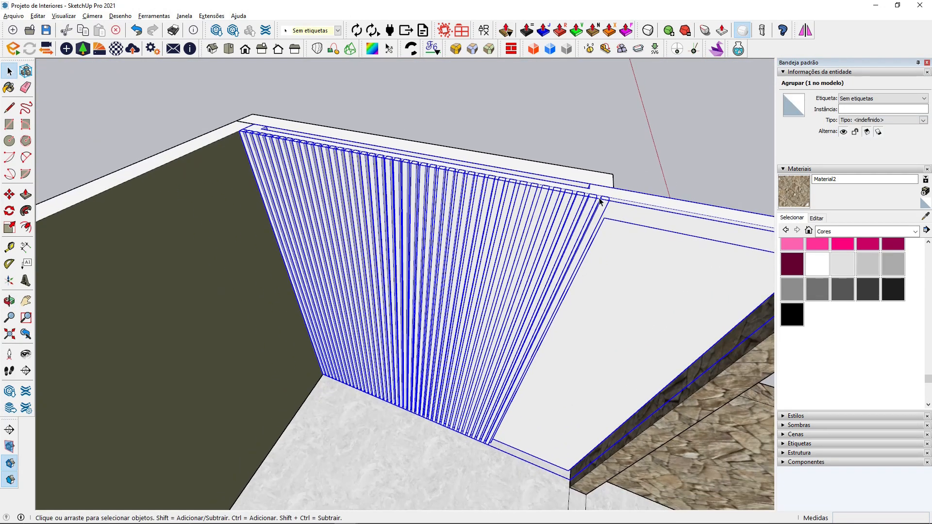
double_click(625, 202)
click(604, 235)
scroll(607, 243, down, 2)
middle_drag(622, 285, 579, 246)
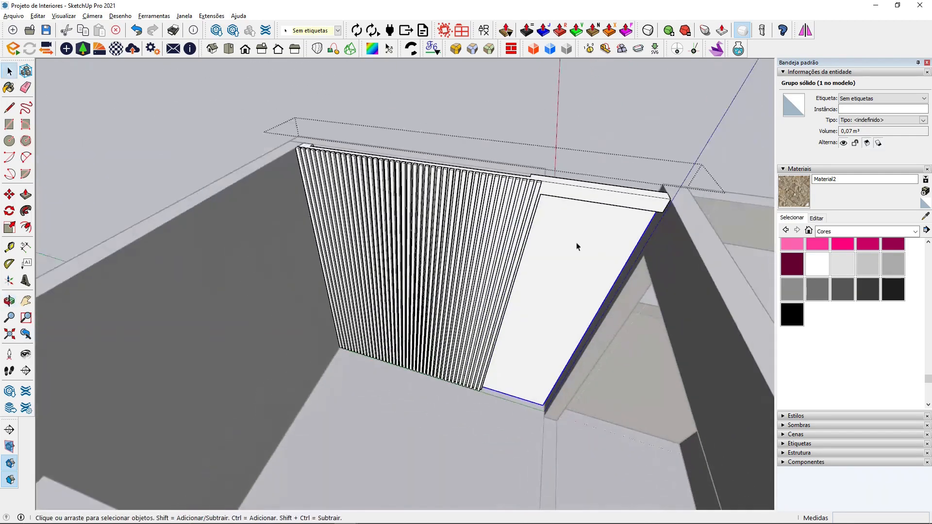
key(Escape)
scroll(482, 258, down, 2)
middle_drag(482, 262, 405, 245)
scroll(405, 244, up, 3)
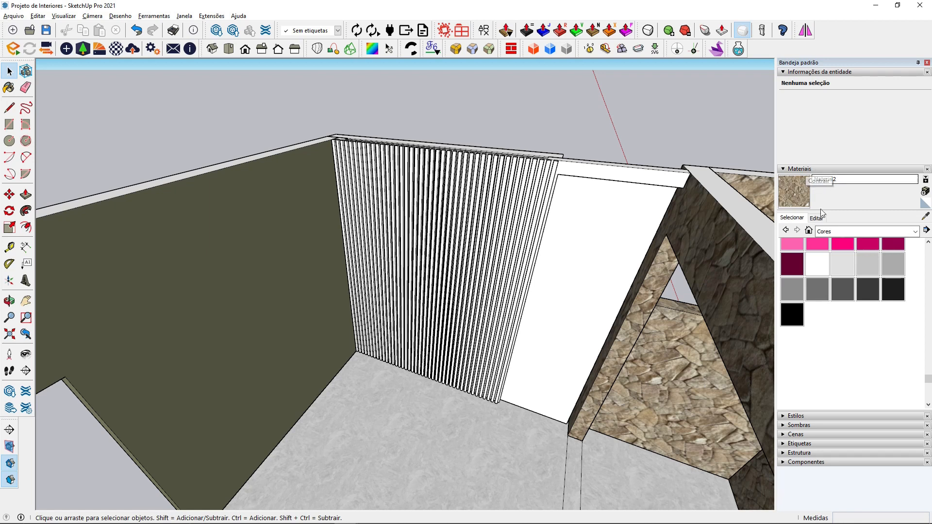
- Choose the mirror material Espelho 01 from the Vidros e espelhos collection
click(829, 233)
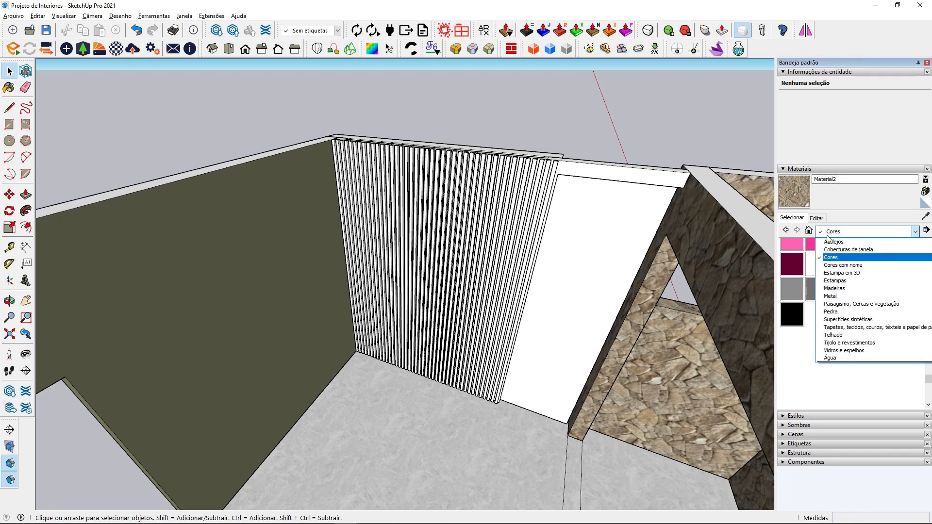
click(844, 350)
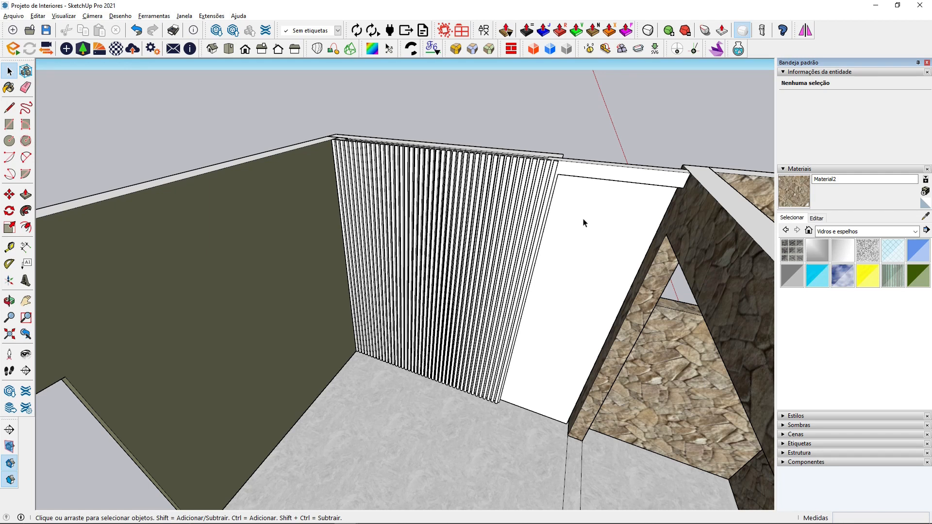
click(813, 256)
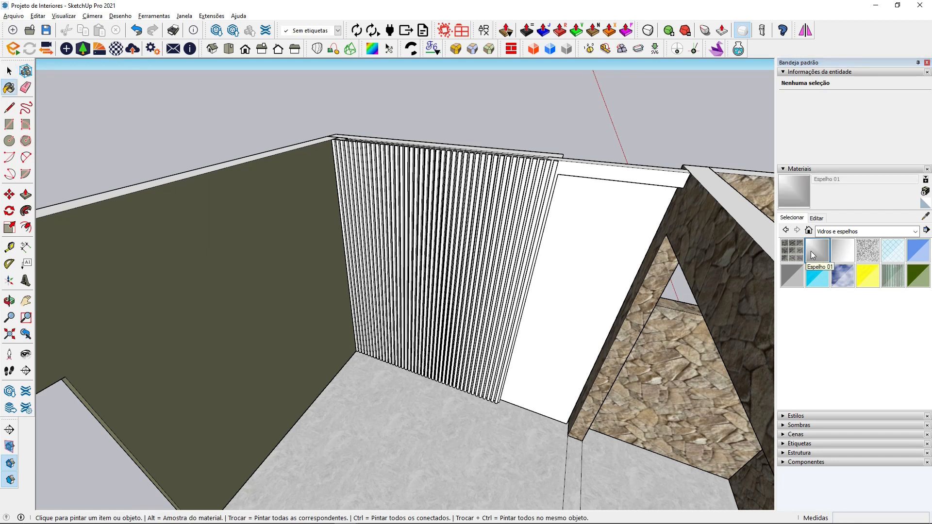
- Select all the sliding door's geometry inside the nested groups, paint it with Espelho 01 and leave the groups
click(9, 71)
scroll(178, 249, down, 3)
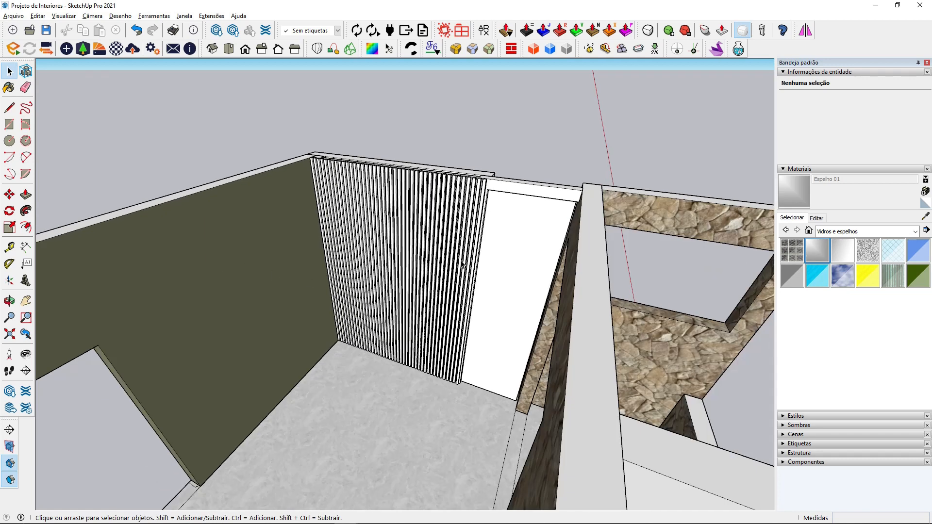
double_click(502, 259)
click(520, 247)
scroll(517, 253, up, 3)
double_click(516, 253)
click(516, 253)
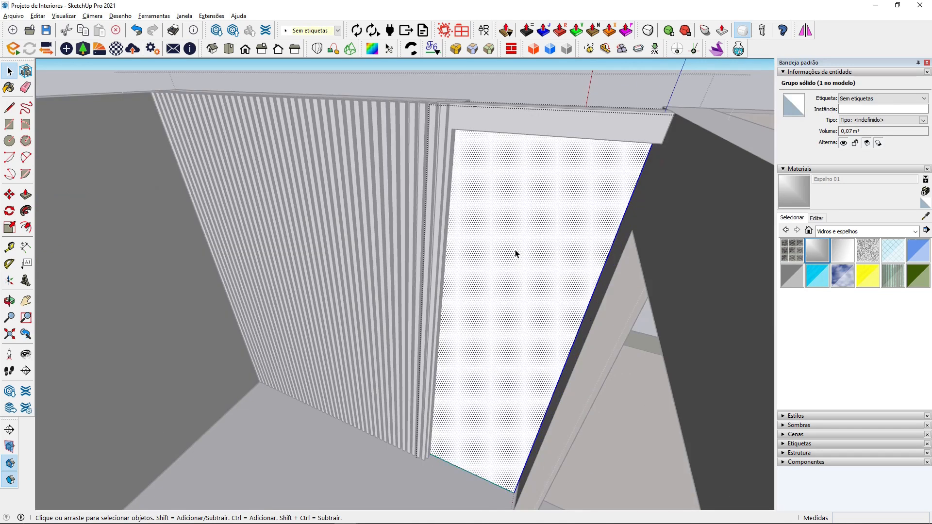
scroll(515, 253, down, 2)
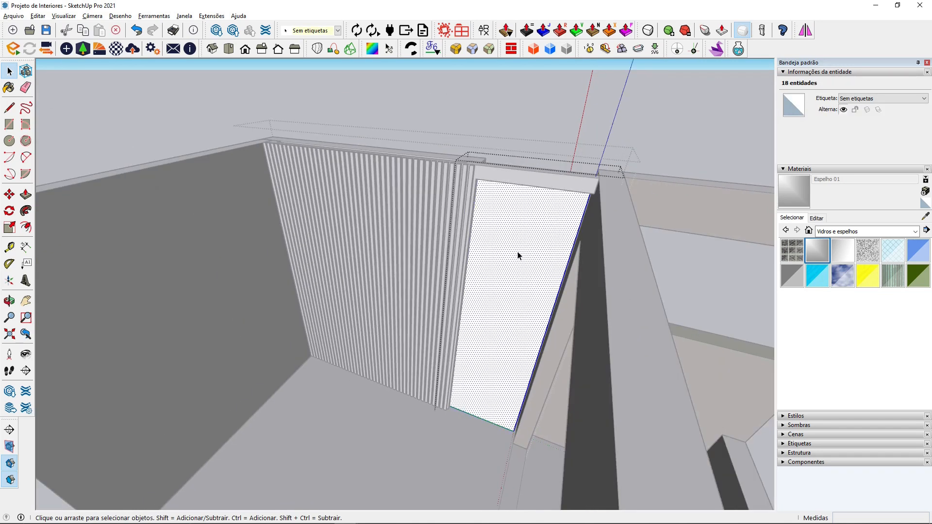
click(796, 192)
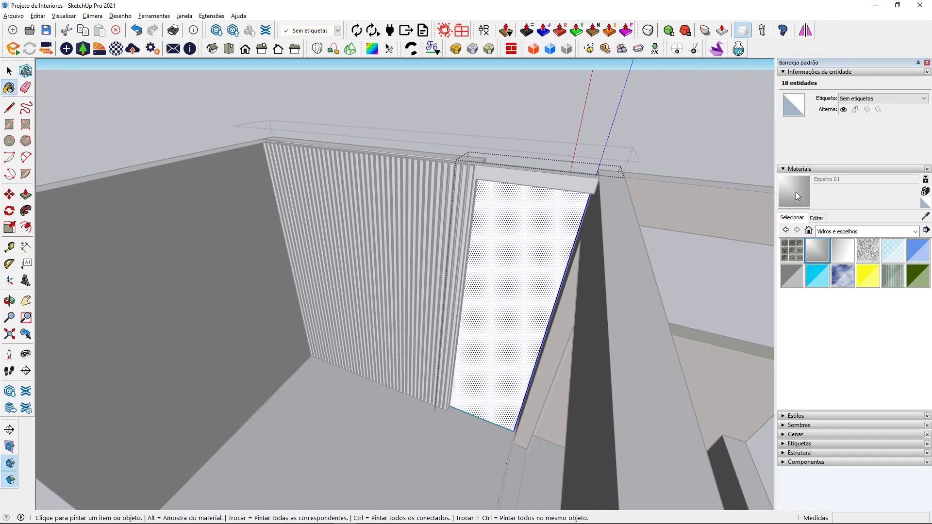
click(525, 216)
click(8, 72)
click(204, 176)
middle_drag(206, 179, 333, 363)
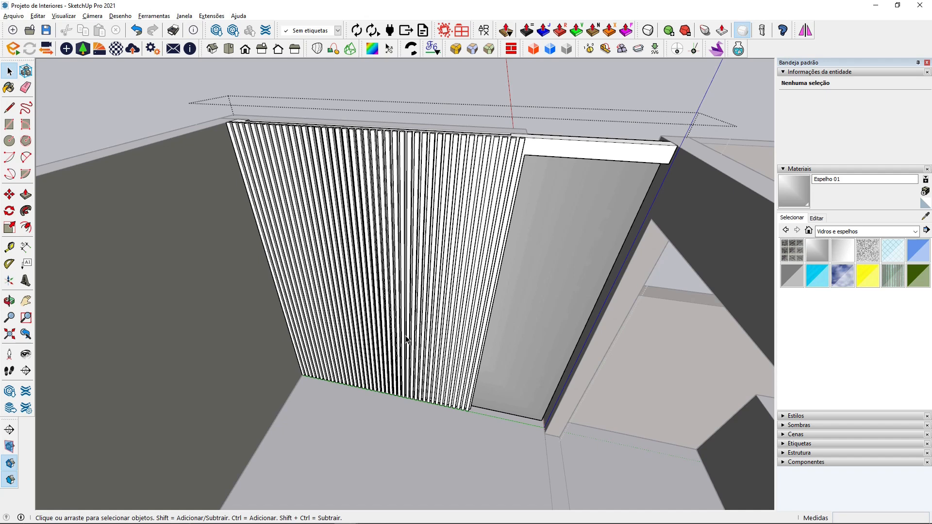
scroll(466, 329, down, 4)
middle_drag(423, 344, 454, 298)
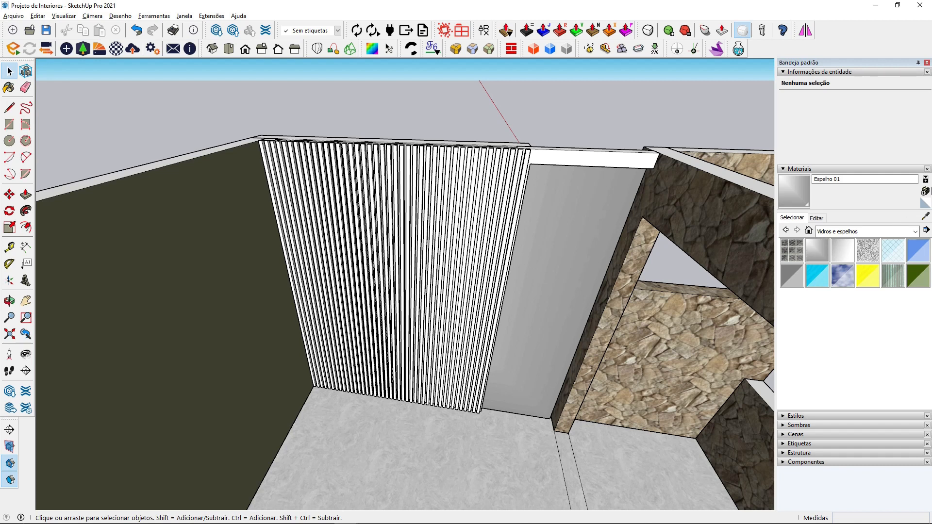
- Create the material Material3 using the Madeira image from the Texturas folder as its texture
click(925, 192)
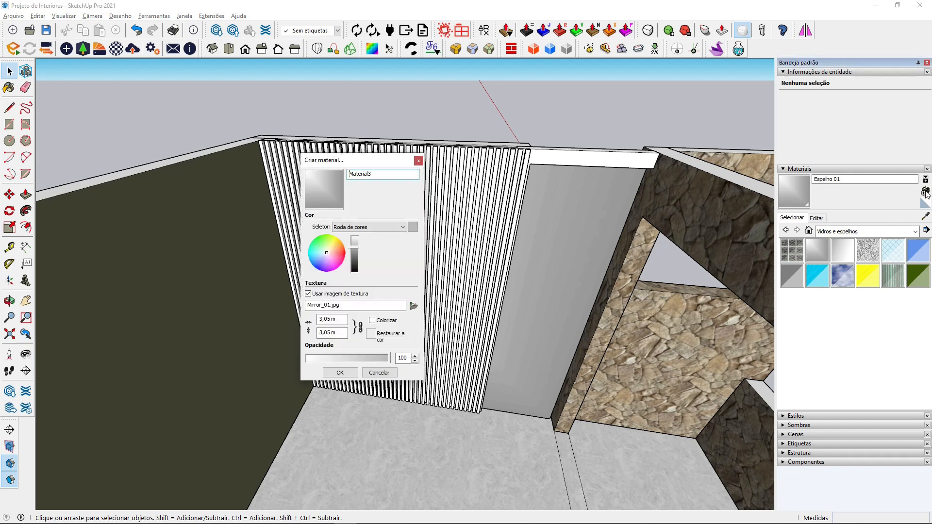
click(413, 306)
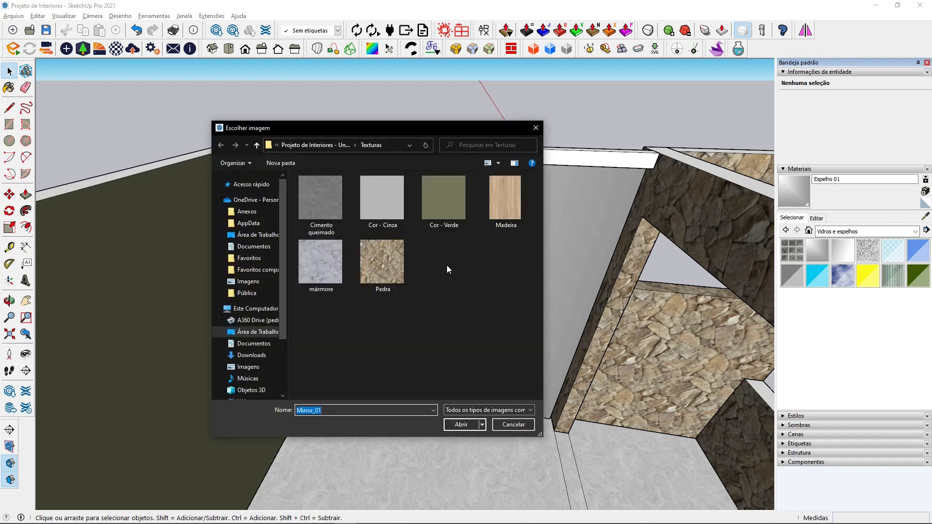
click(492, 211)
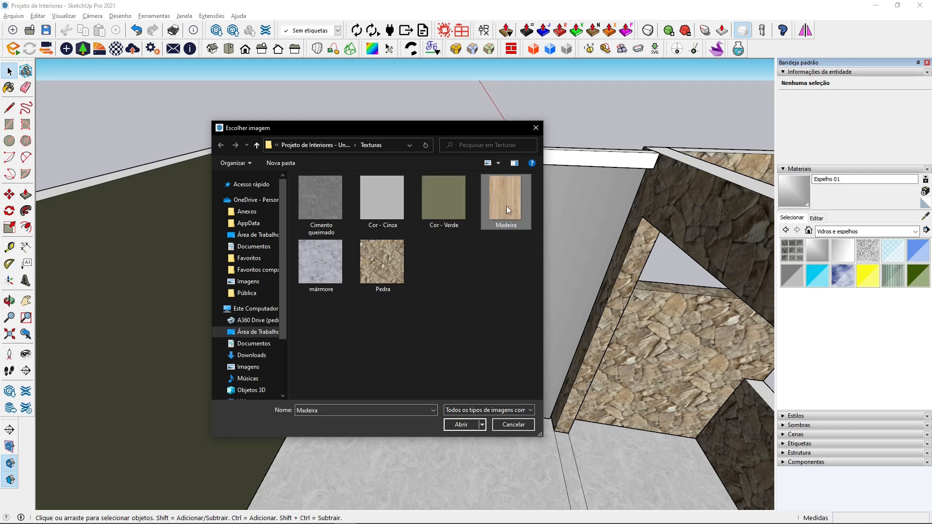
click(461, 426)
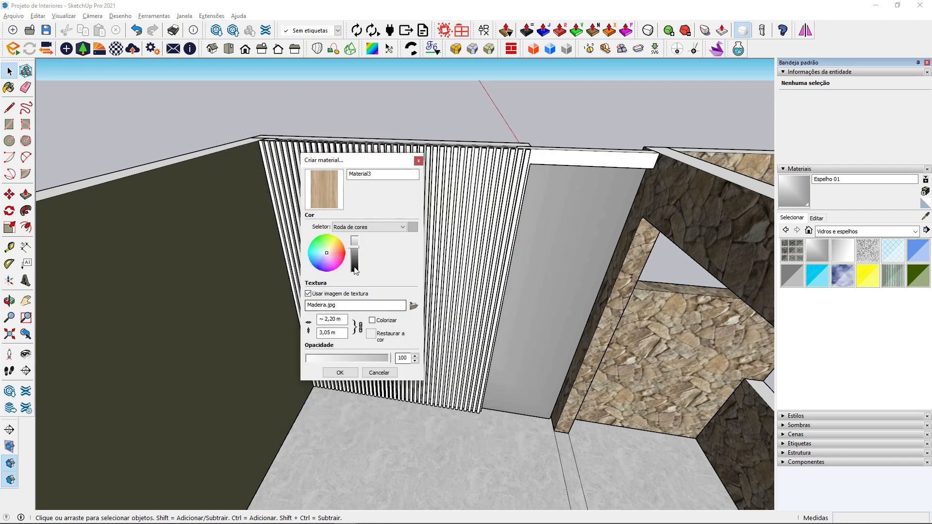
click(340, 374)
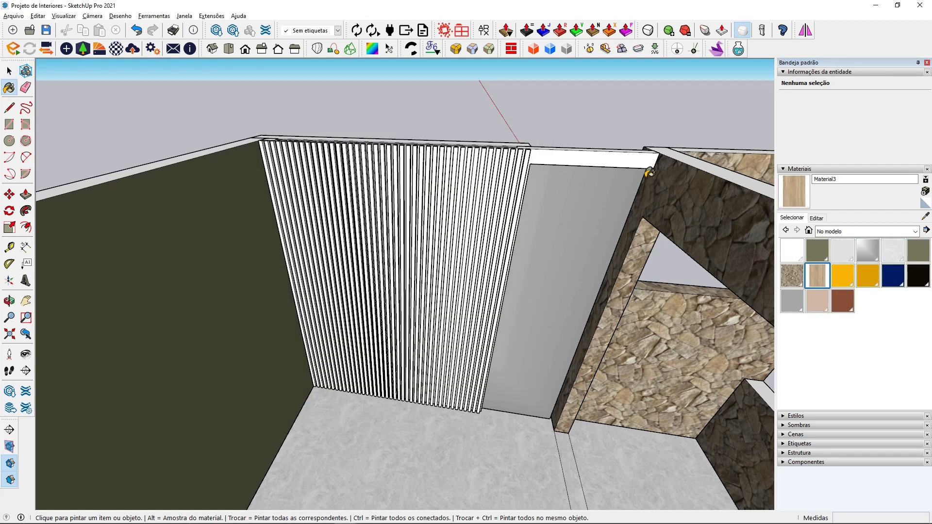
- Inside the false wall group, paint the front face behind the slats and over the door with the wood Material3
click(9, 72)
scroll(214, 160, down, 1)
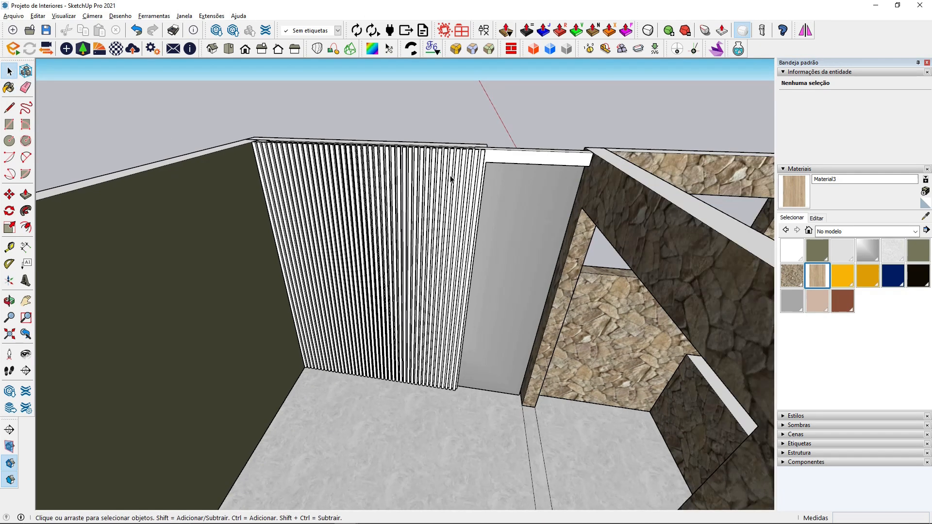
double_click(507, 160)
click(510, 162)
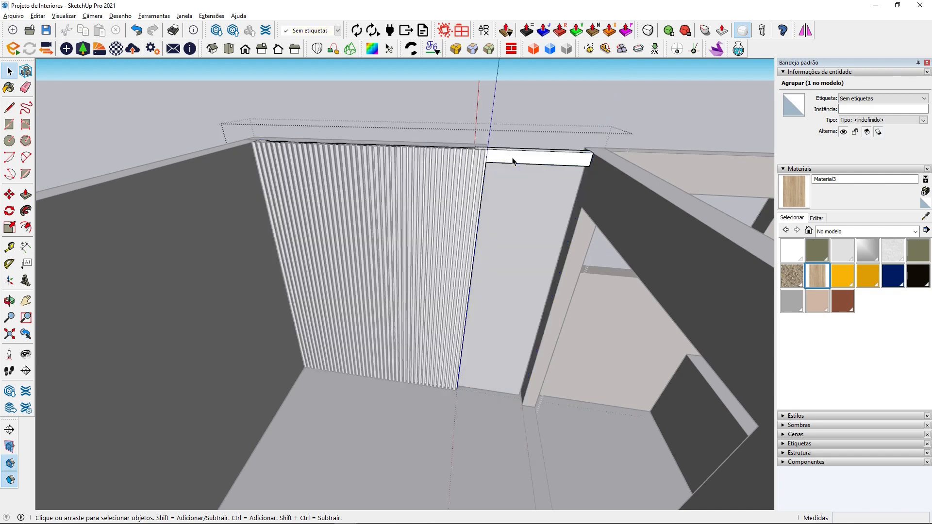
scroll(524, 160, up, 3)
click(550, 154)
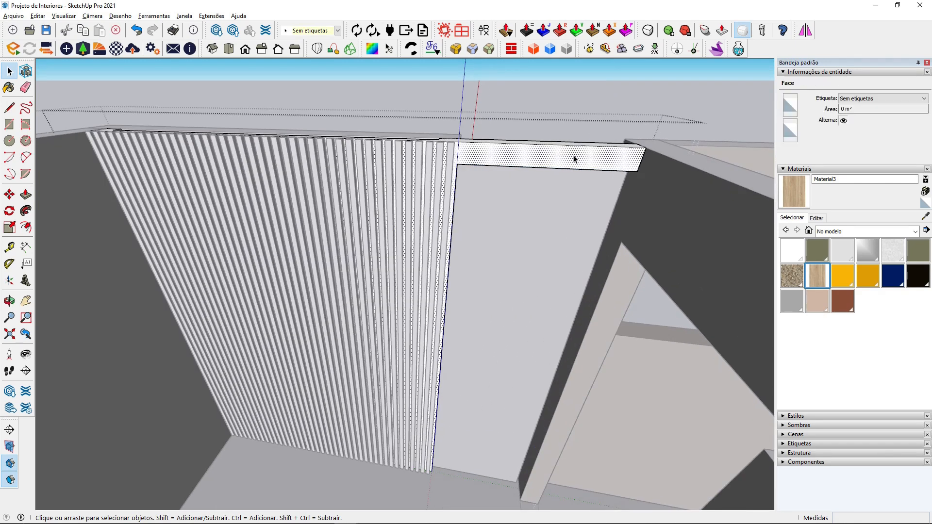
click(788, 191)
click(539, 158)
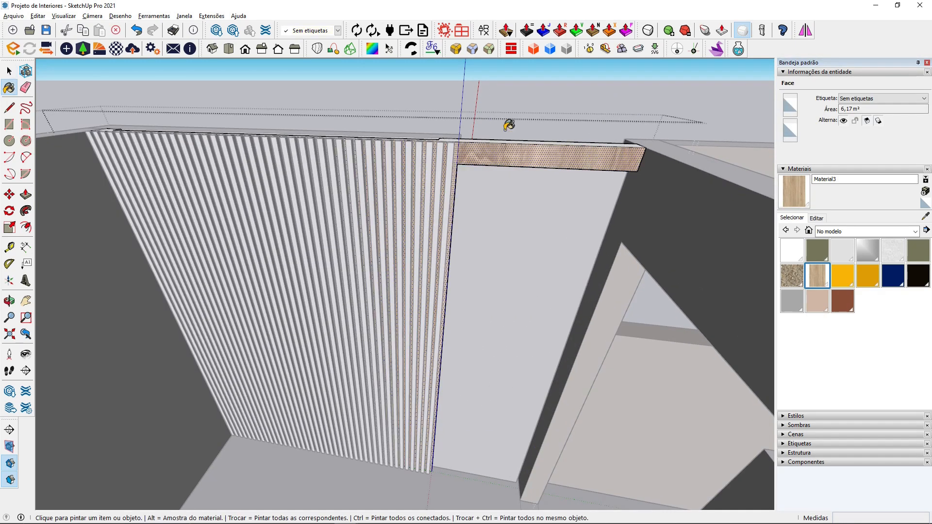
key(space)
scroll(535, 144, up, 3)
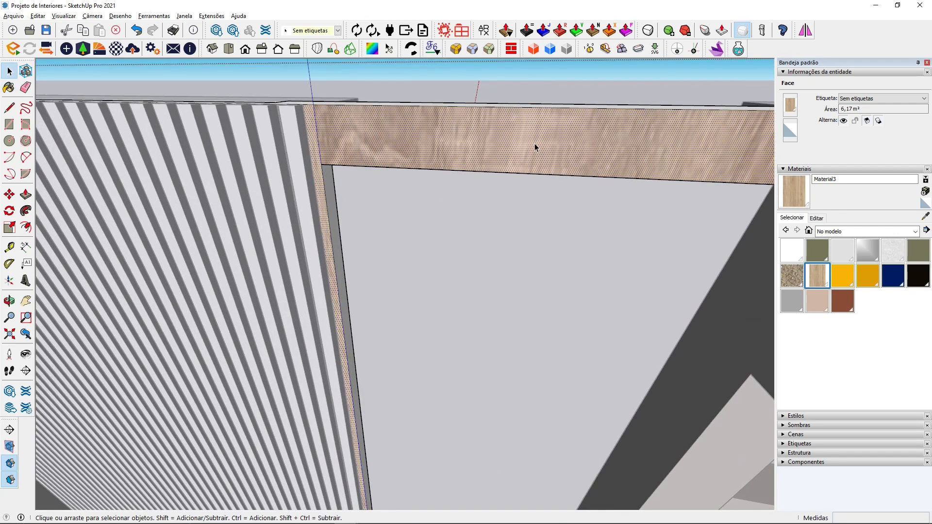
scroll(481, 170, down, 3)
scroll(541, 157, up, 5)
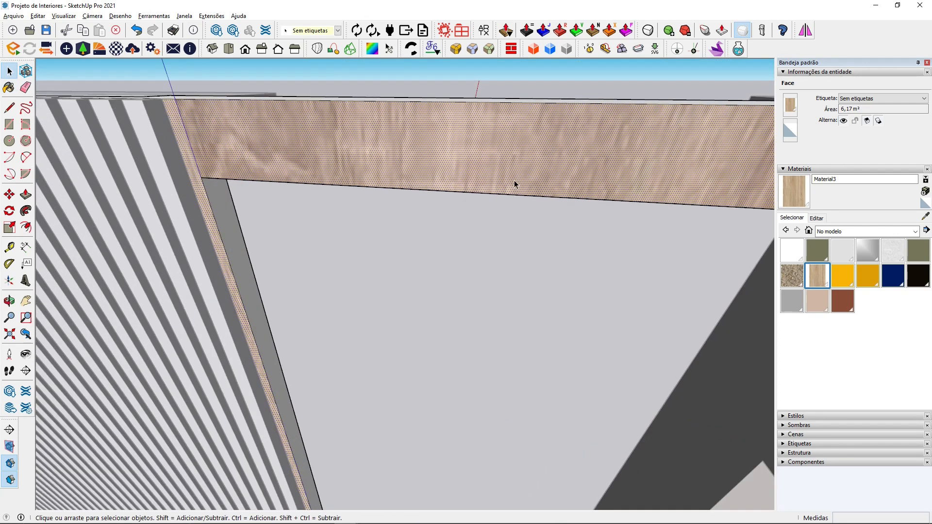
scroll(514, 180, down, 5)
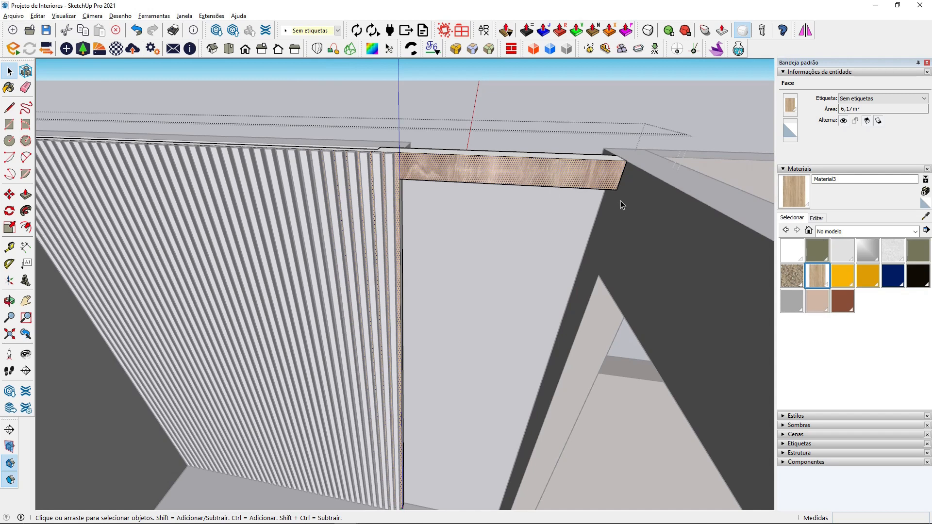
- Open texture positioning for the wood face over the door, then shift the texture and reduce its scale
right_click(491, 173)
mouse_move(559, 300)
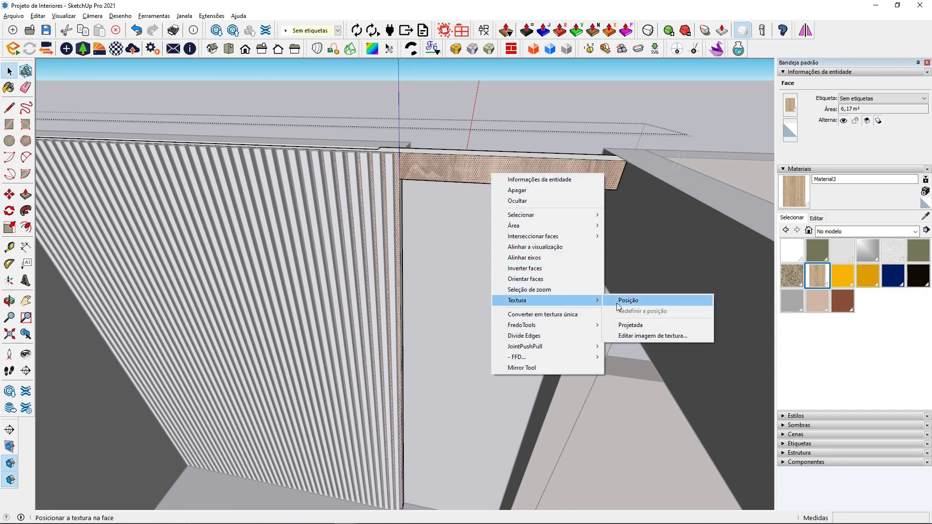
click(622, 301)
scroll(518, 268, down, 4)
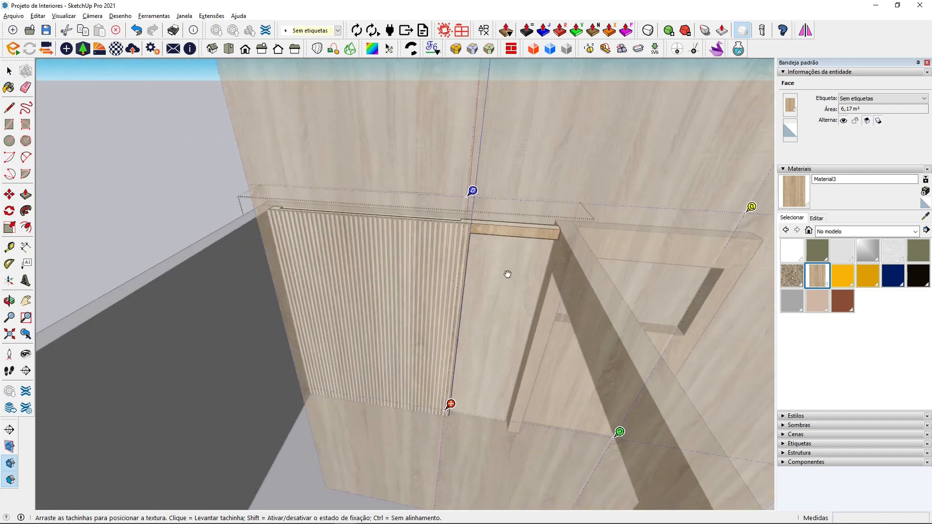
drag(508, 275, 486, 232)
drag(614, 407, 529, 395)
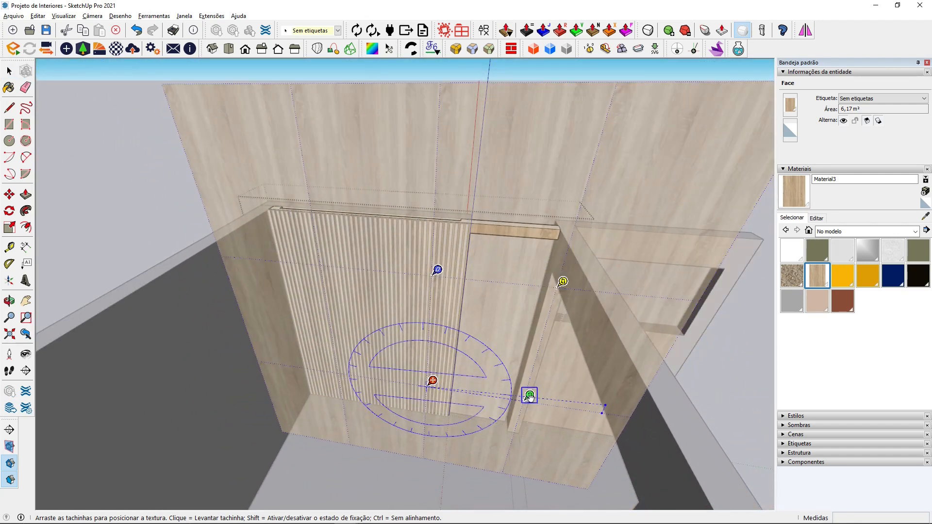
drag(491, 359, 488, 255)
- Fine-tune the offset and scale of the wood texture on the lintel face and finish the texture positioning
scroll(530, 231, up, 5)
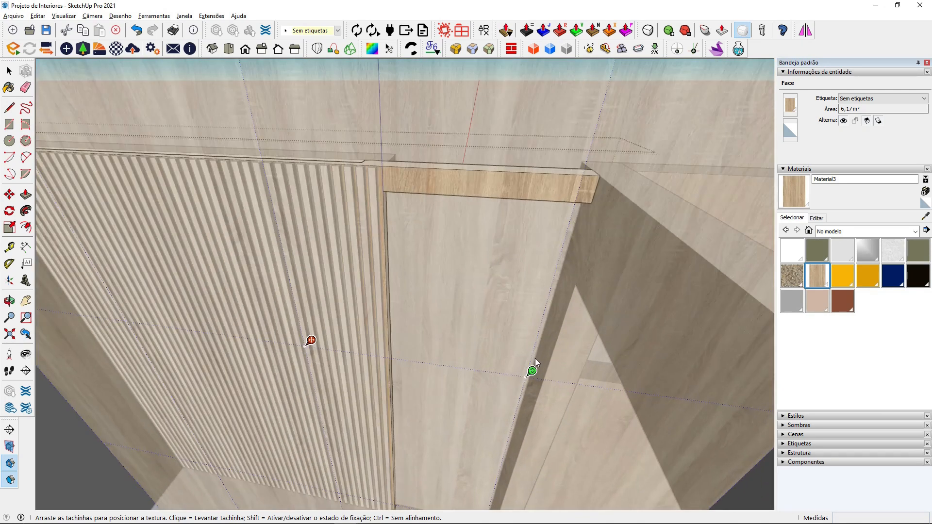
drag(466, 291, 518, 293)
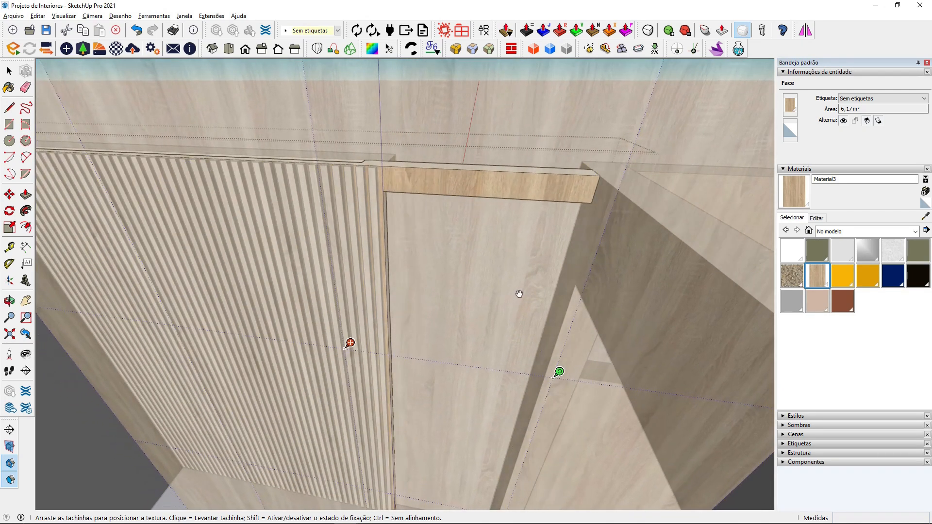
drag(556, 368, 520, 360)
drag(489, 311, 518, 303)
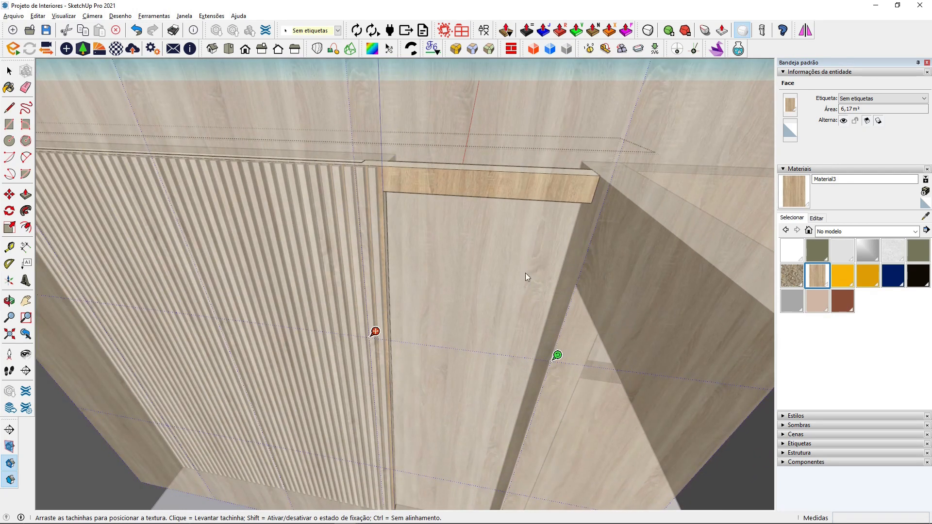
scroll(526, 275, up, 1)
mouse_move(558, 362)
drag(562, 362, 532, 330)
key(space)
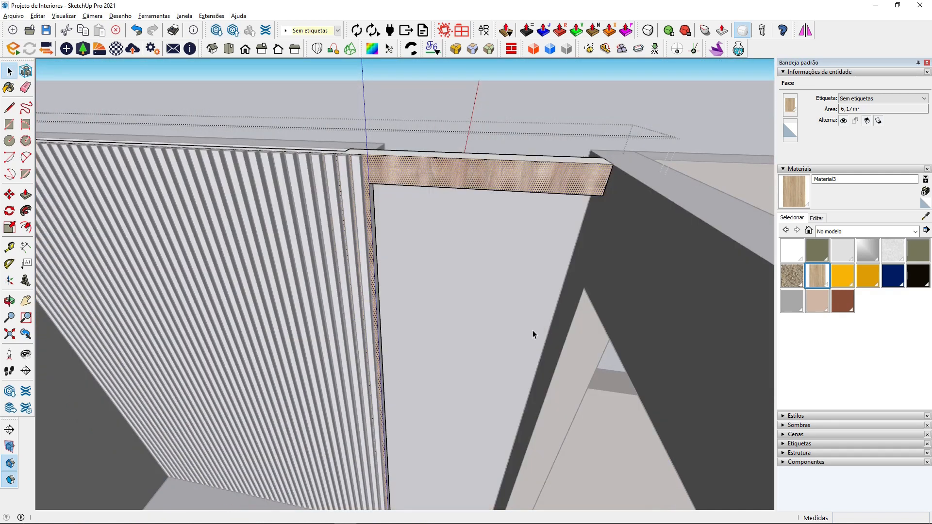
- Review the Material3 texture settings, leave the false wall group and sample the wood material from the lintel
click(819, 217)
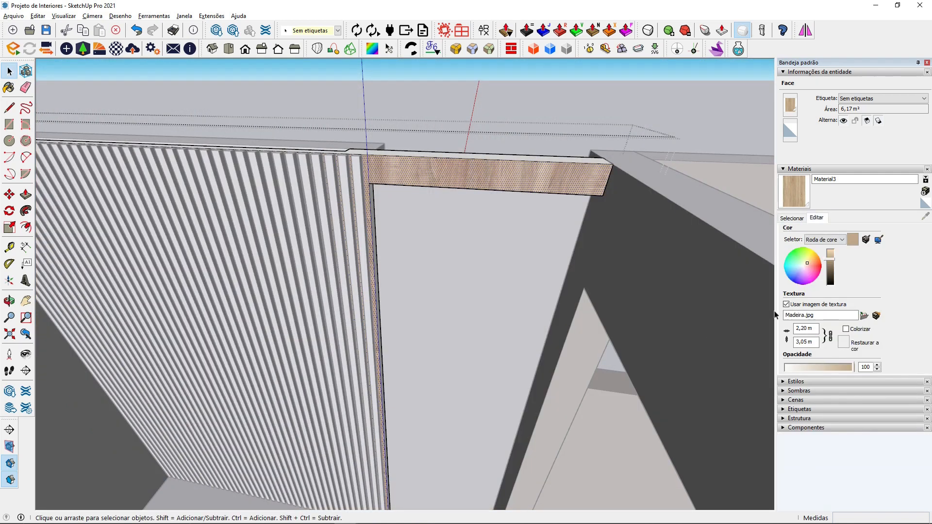
scroll(593, 274, down, 2)
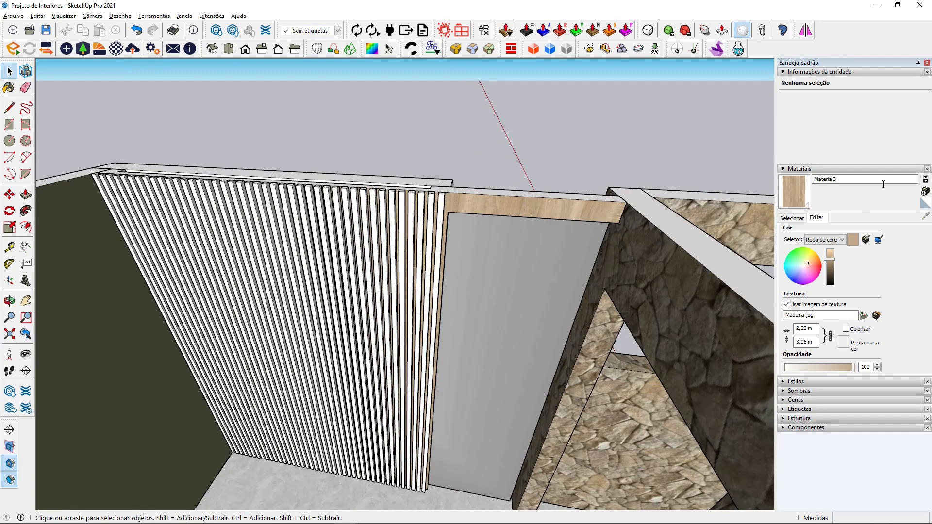
click(793, 218)
click(926, 216)
click(536, 209)
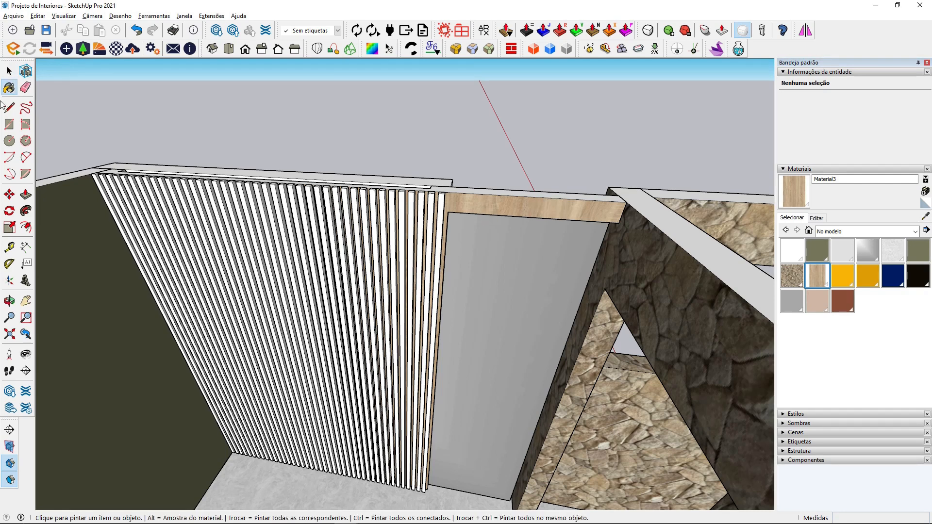
- Open the false wall group and the first ripa slat component, and select all of the slat's geometry
key(space)
shift+middle_drag(175, 165, 242, 171)
scroll(247, 222, up, 1)
click(247, 223)
scroll(138, 190, up, 3)
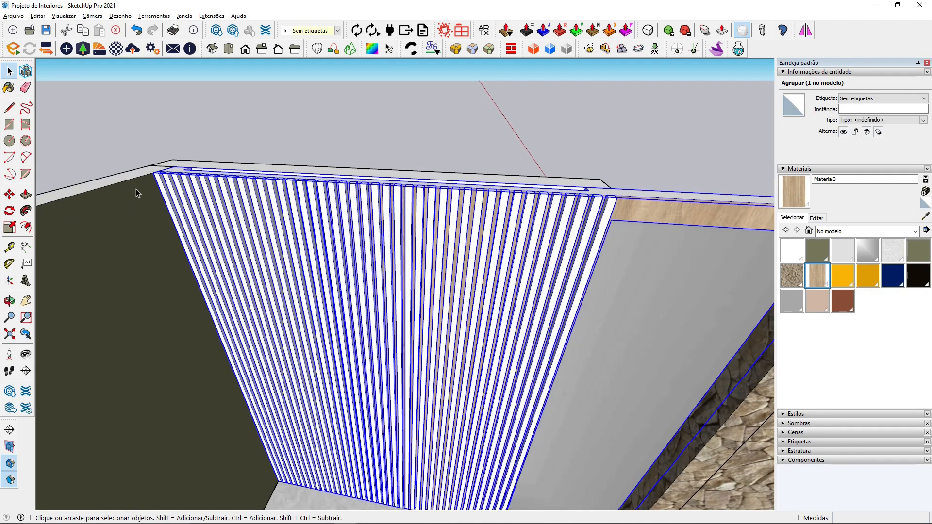
double_click(166, 188)
click(166, 187)
scroll(311, 238, down, 4)
scroll(248, 272, up, 4)
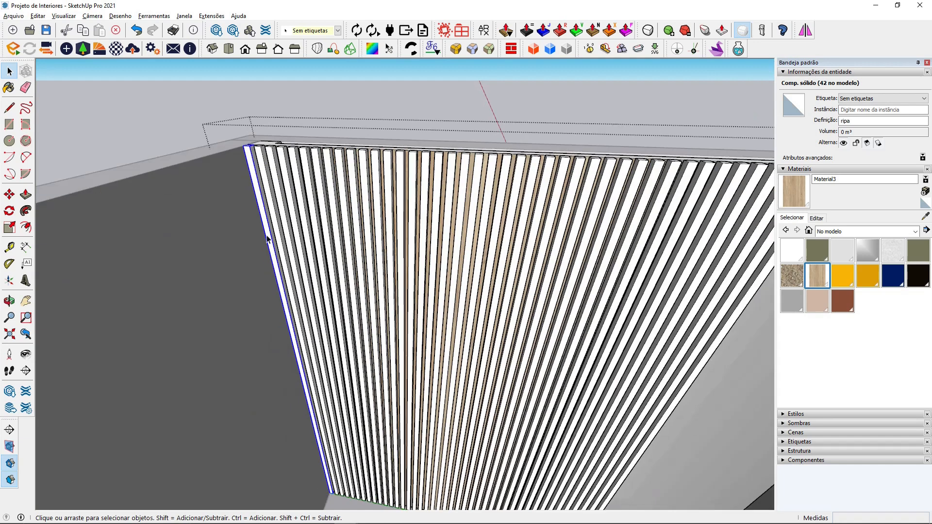
triple_click(265, 229)
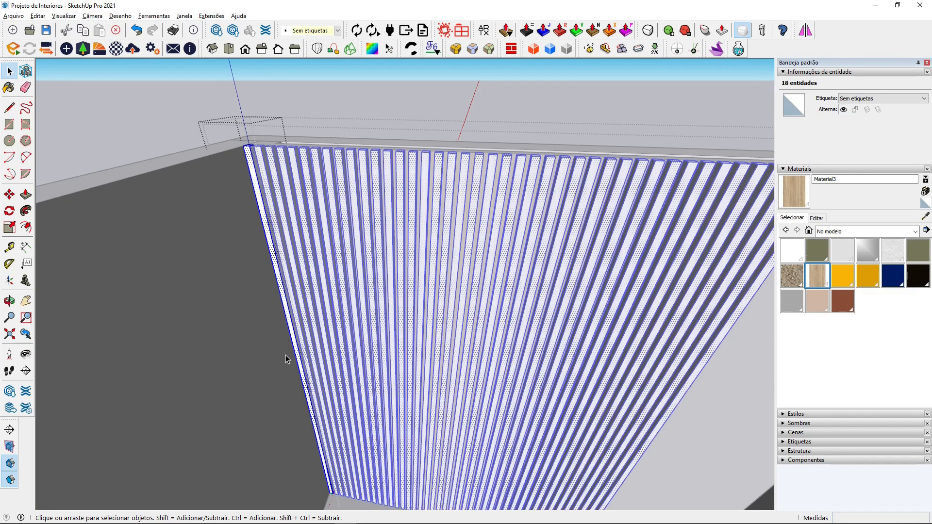
- Paint the selected slat geometry with Material3 so all ripa copies get the wood, and leave the component and group
scroll(249, 156, up, 2)
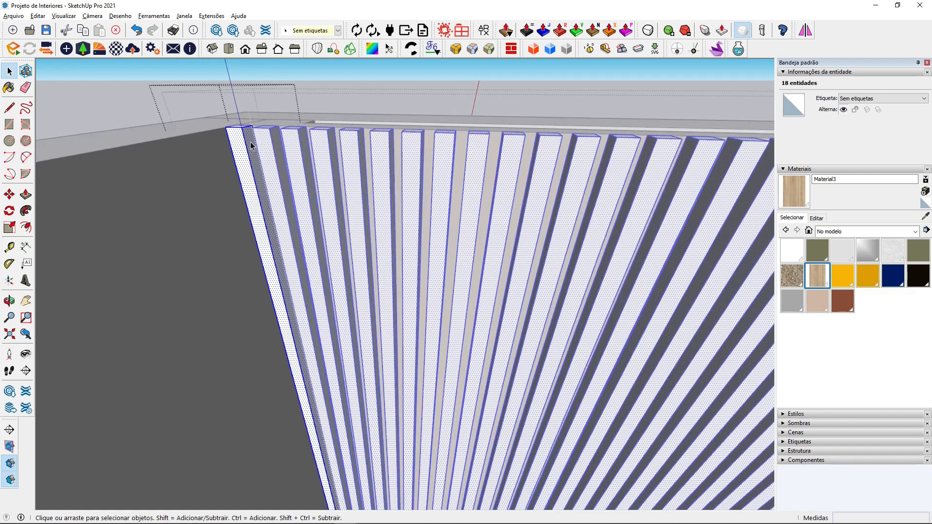
scroll(257, 150, up, 2)
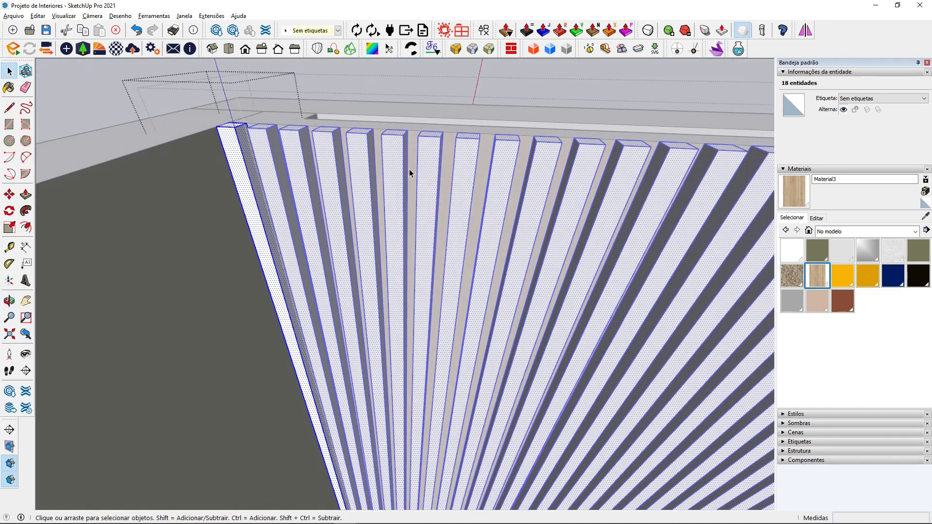
click(802, 194)
click(241, 147)
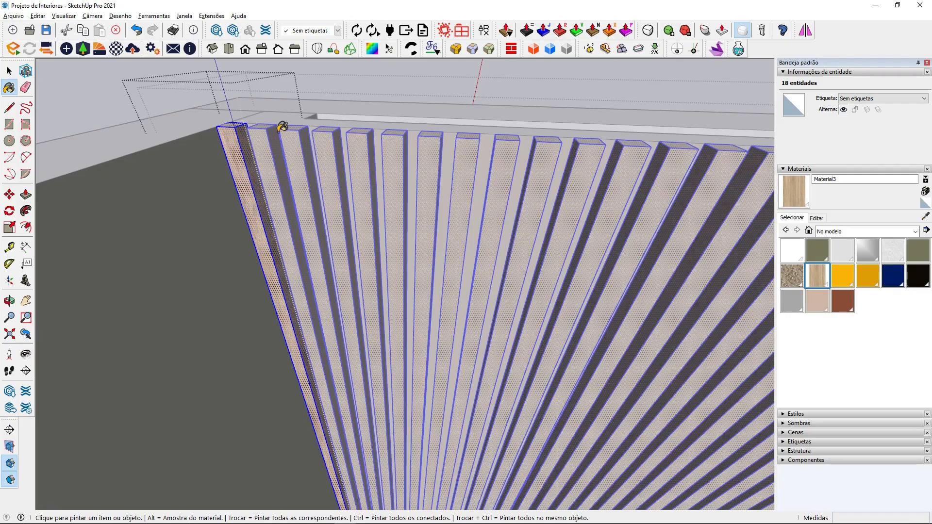
scroll(194, 126, down, 2)
click(10, 70)
scroll(328, 292, up, 3)
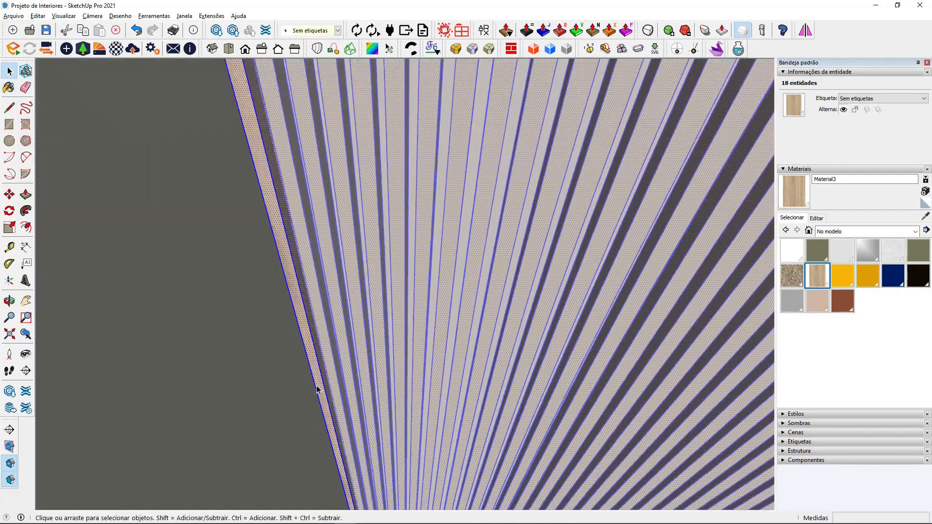
click(302, 316)
scroll(302, 311, down, 5)
middle_drag(425, 354, 425, 316)
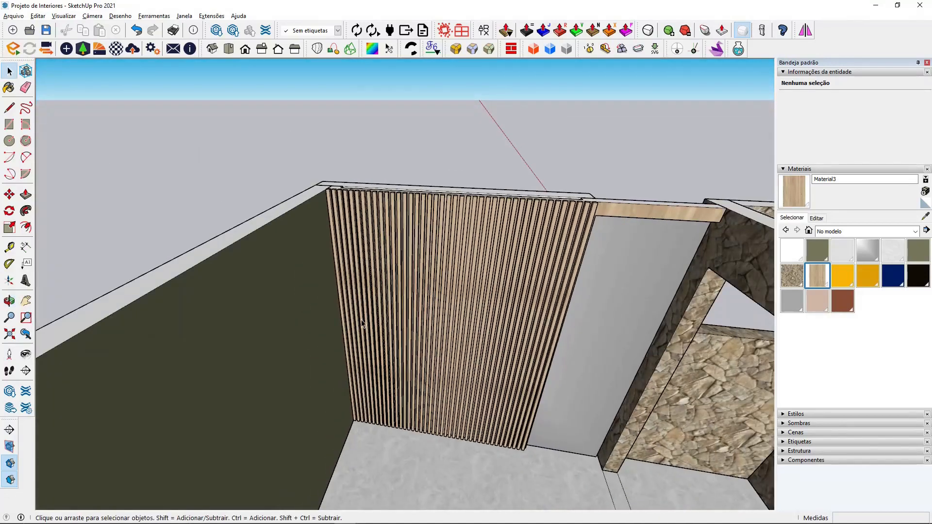
- Reopen the first ripa slat and rescale the wood texture on its front face with texture positioning
scroll(335, 323, up, 5)
scroll(331, 322, up, 3)
double_click(338, 318)
triple_click(337, 317)
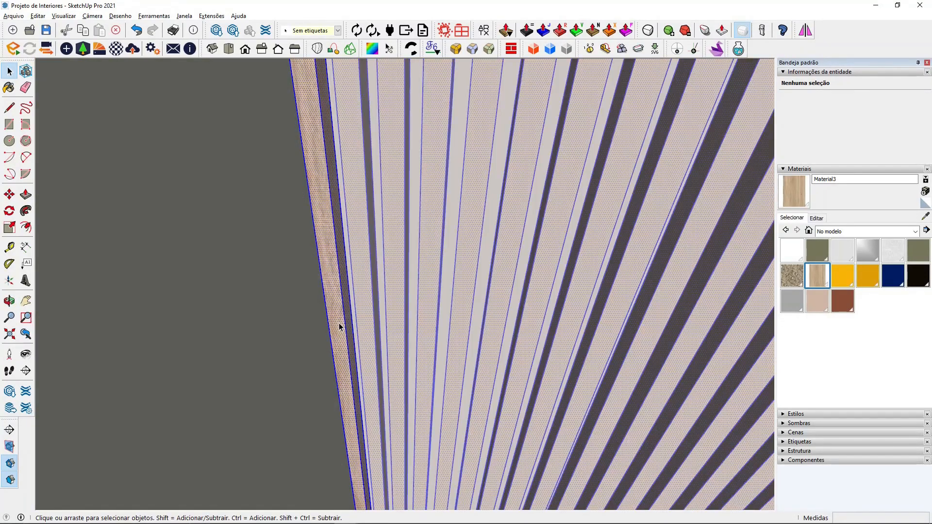
right_click(338, 319)
mouse_move(409, 443)
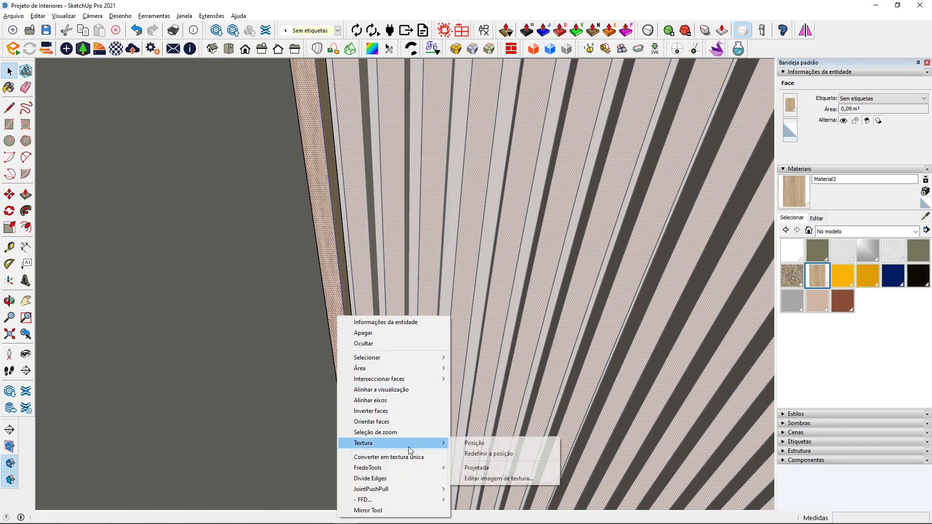
click(456, 443)
scroll(386, 366, down, 5)
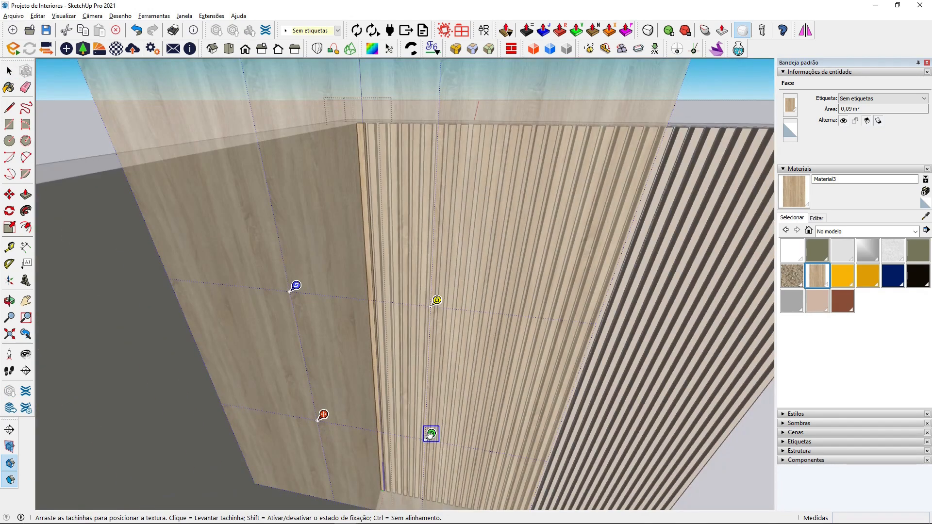
scroll(429, 433, up, 3)
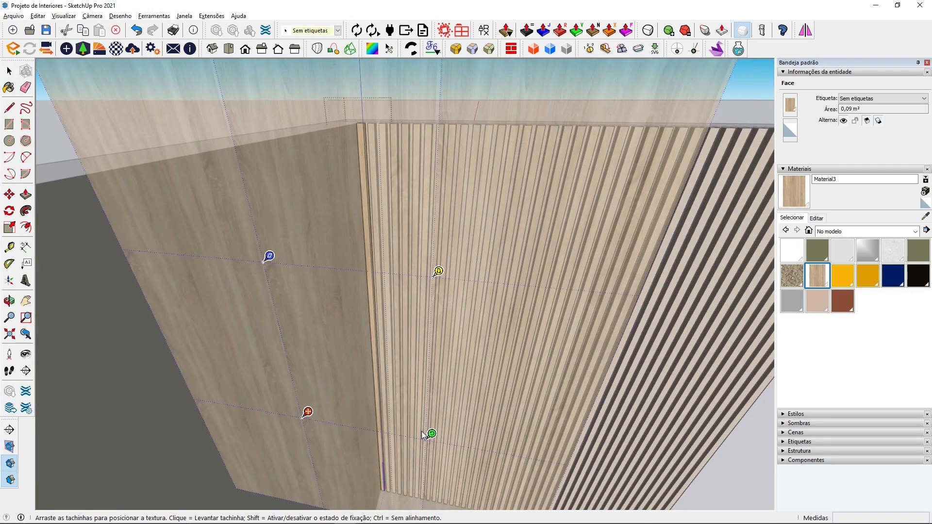
key(Return)
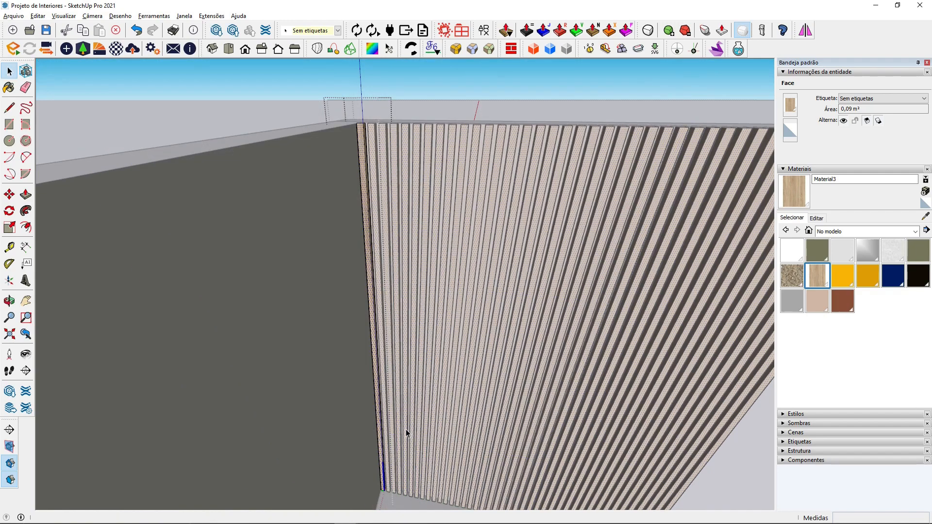
- Leave the slat component and examine the wood finish on the slats and lintel beside the sliding door
middle_drag(387, 393, 343, 349)
middle_drag(369, 312, 418, 292)
scroll(420, 282, down, 2)
scroll(469, 354, up, 4)
middle_drag(489, 366, 543, 371)
scroll(490, 277, down, 3)
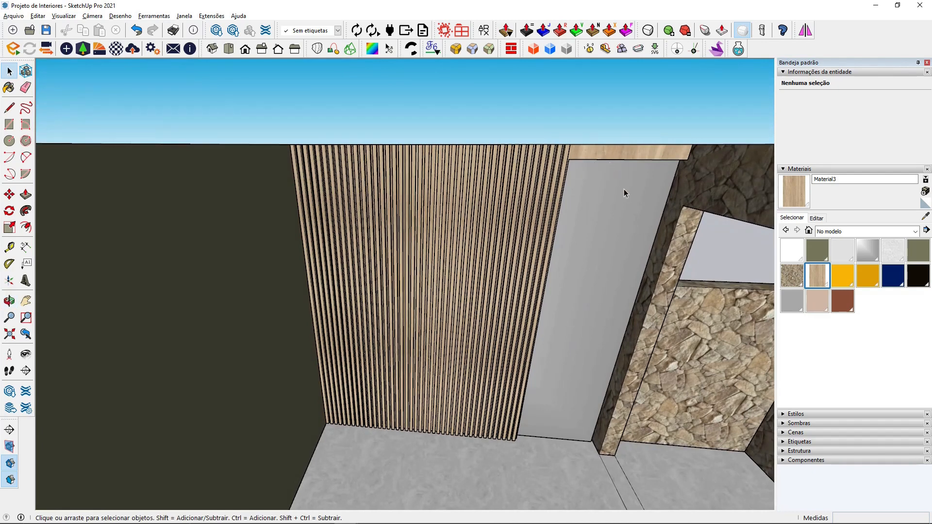
middle_drag(569, 290, 567, 320)
click(486, 330)
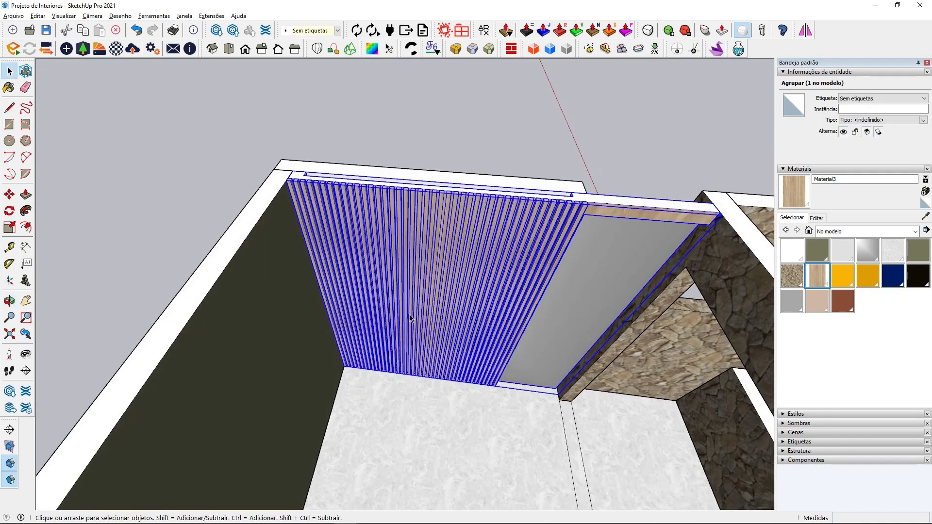
click(219, 165)
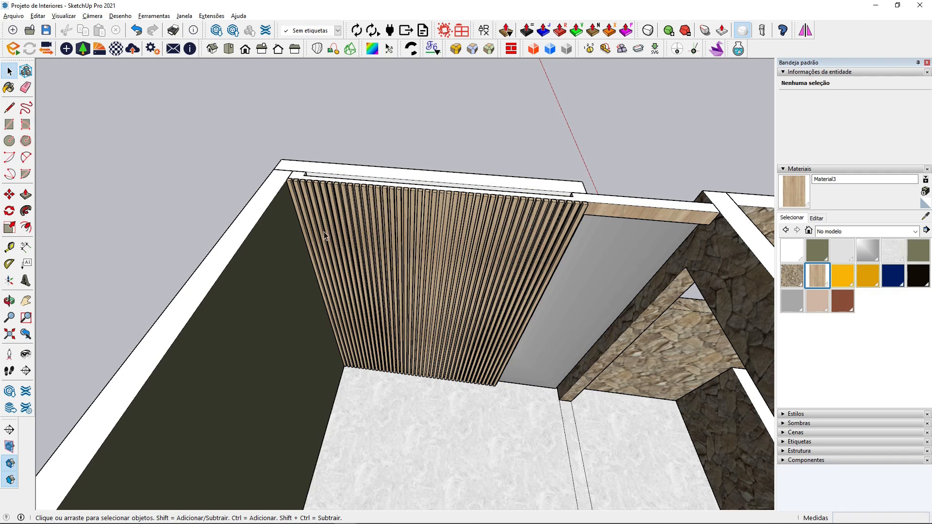
scroll(411, 257, down, 1)
scroll(411, 257, down, 1)
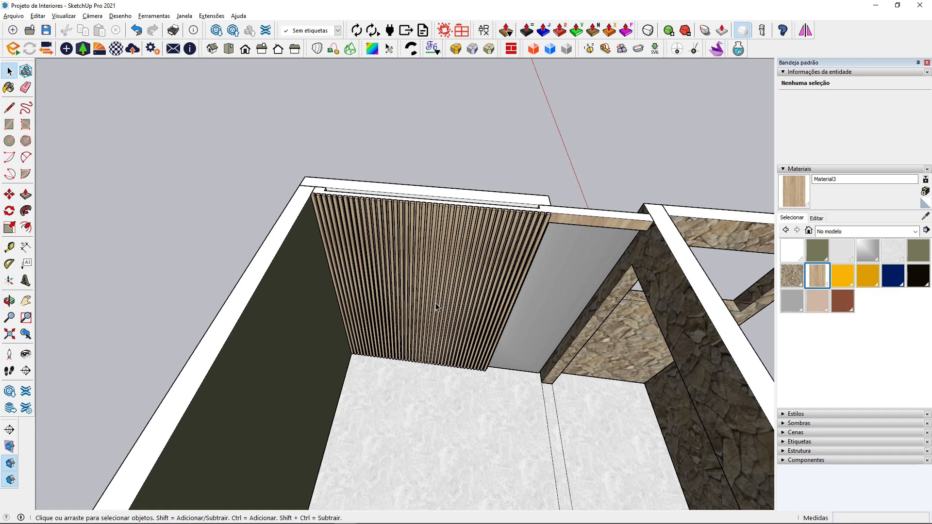
scroll(427, 302, down, 2)
- Examine the whole room from above, including the slatted wall, green walls, openings and floor
click(26, 301)
scroll(448, 283, up, 4)
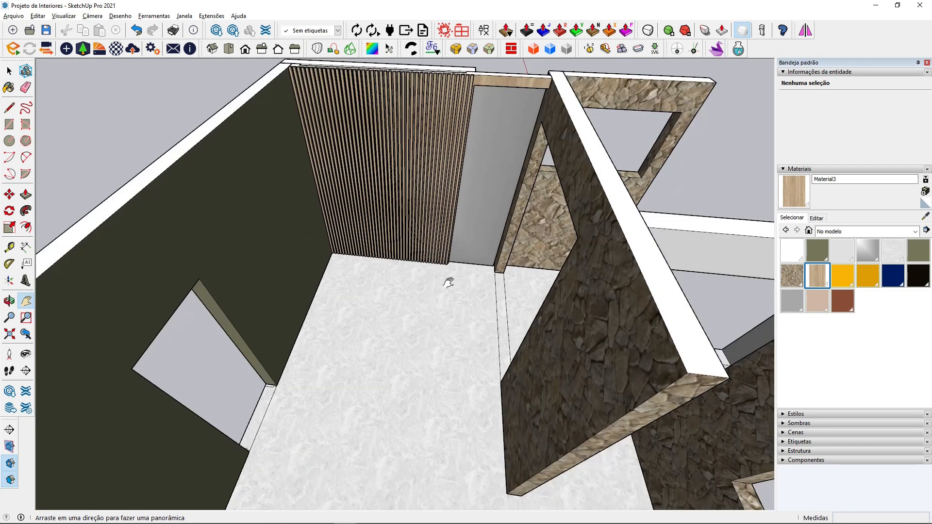
middle_drag(448, 283, 377, 319)
drag(376, 319, 446, 357)
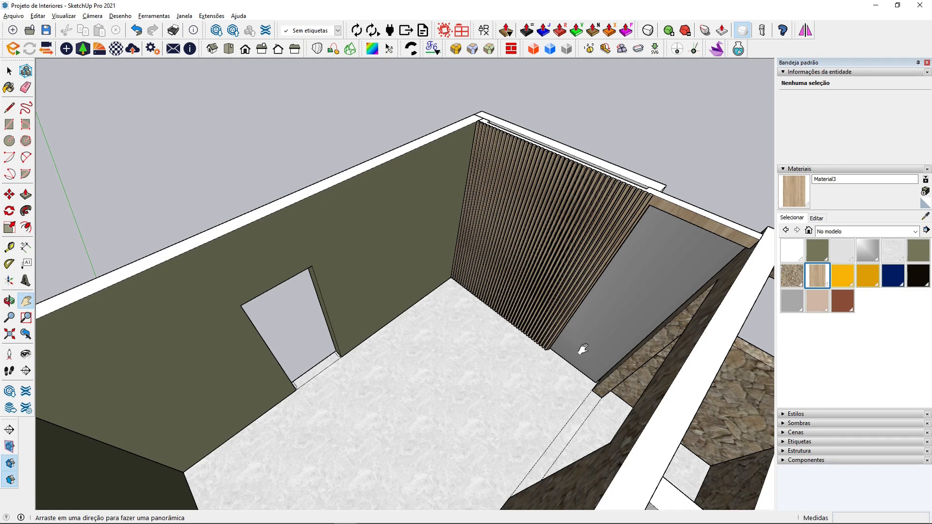
middle_drag(455, 351, 444, 321)
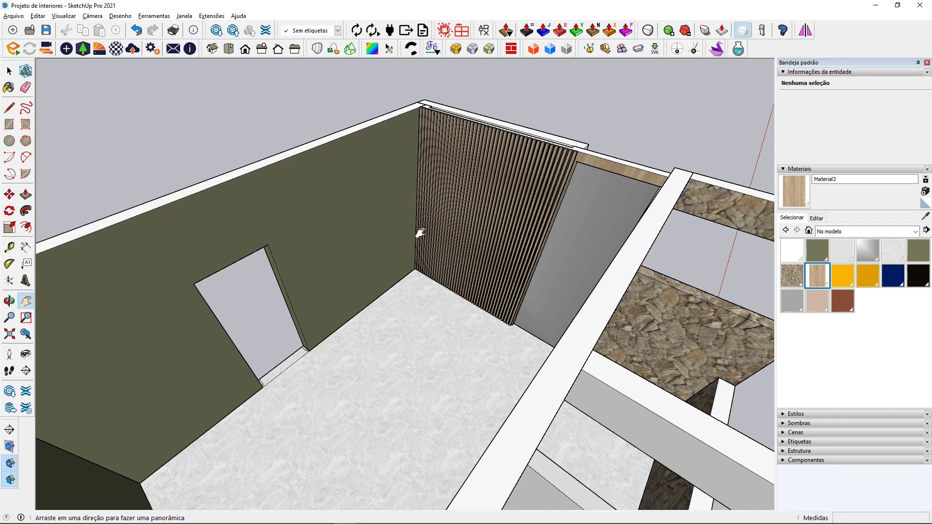
middle_drag(438, 245, 488, 277)
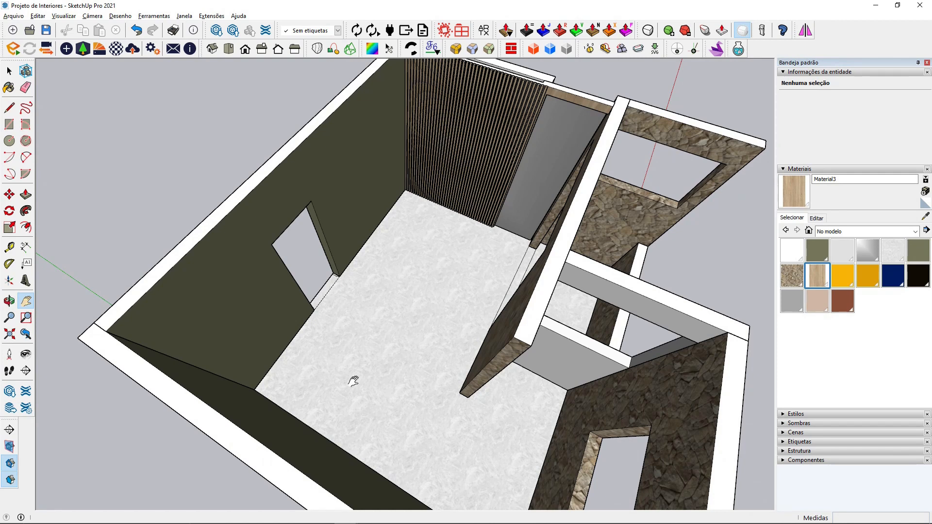
middle_drag(372, 373, 472, 360)
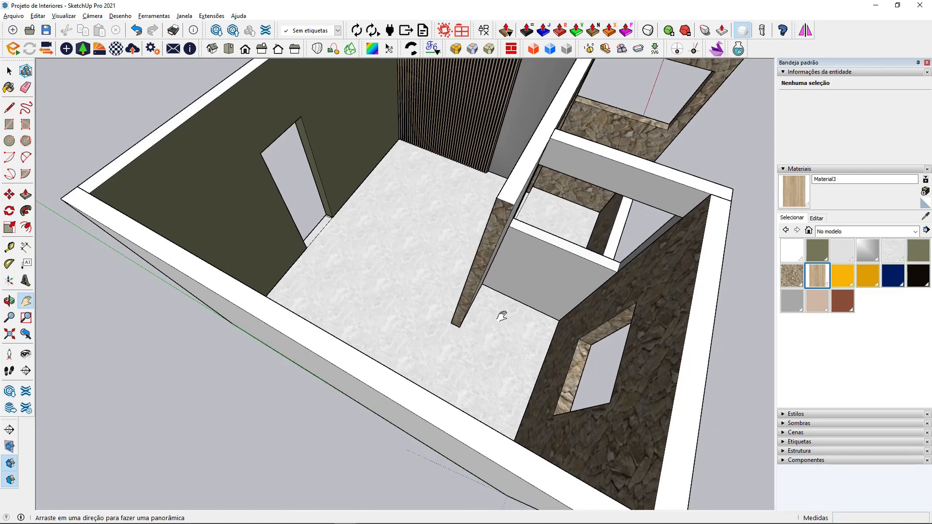
scroll(408, 358, up, 5)
scroll(399, 348, down, 5)
middle_drag(464, 291, 440, 256)
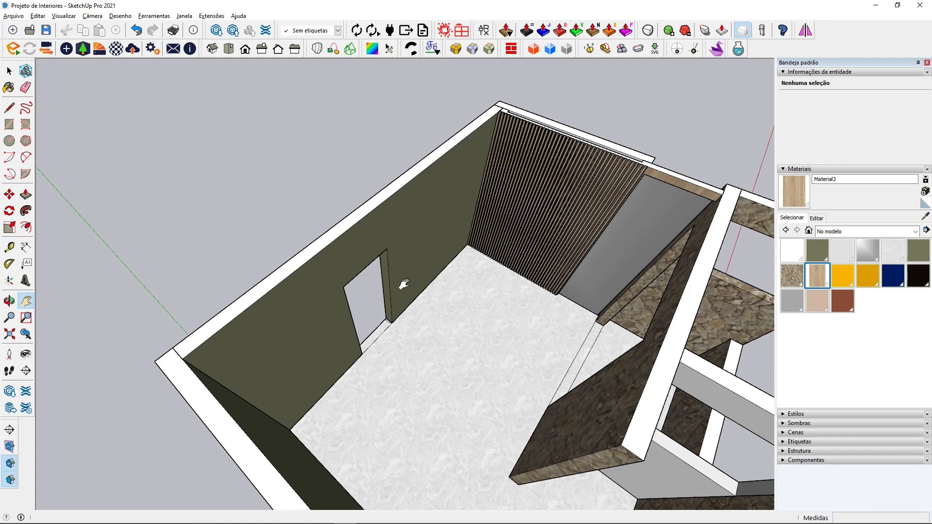
- Open the Sala folder of the interiors project for import and show its model files as large thumbnails
click(13, 16)
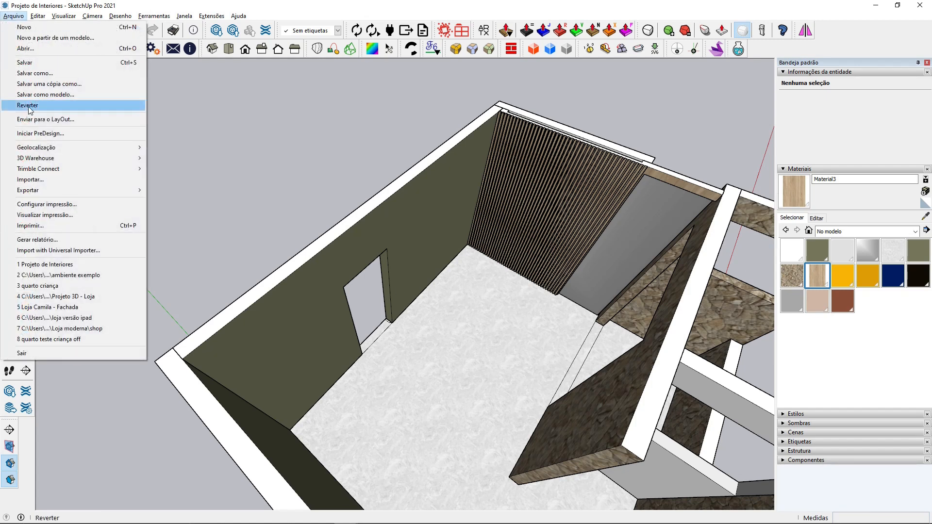
click(47, 179)
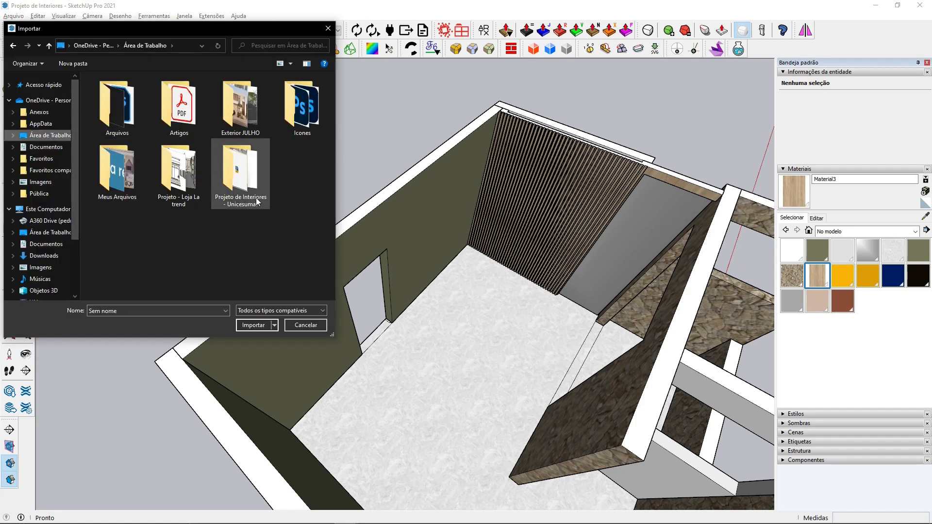
double_click(240, 184)
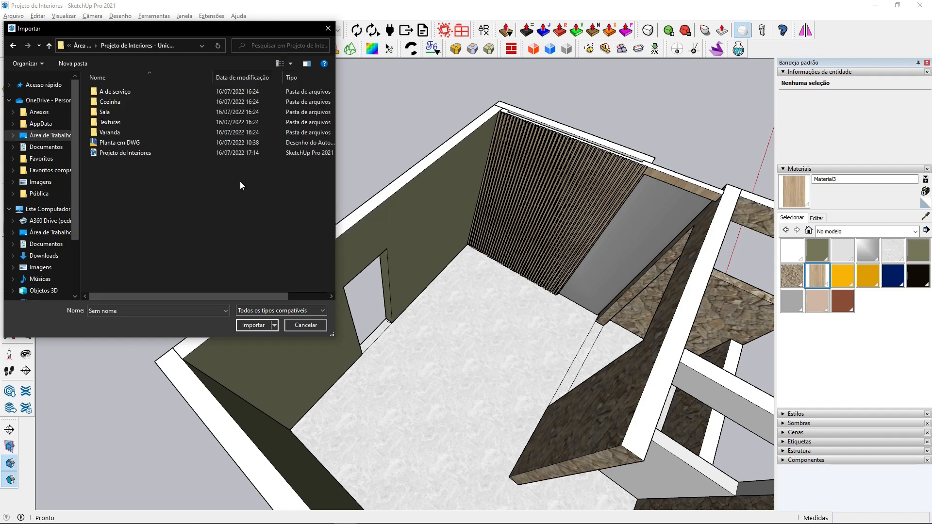
double_click(112, 111)
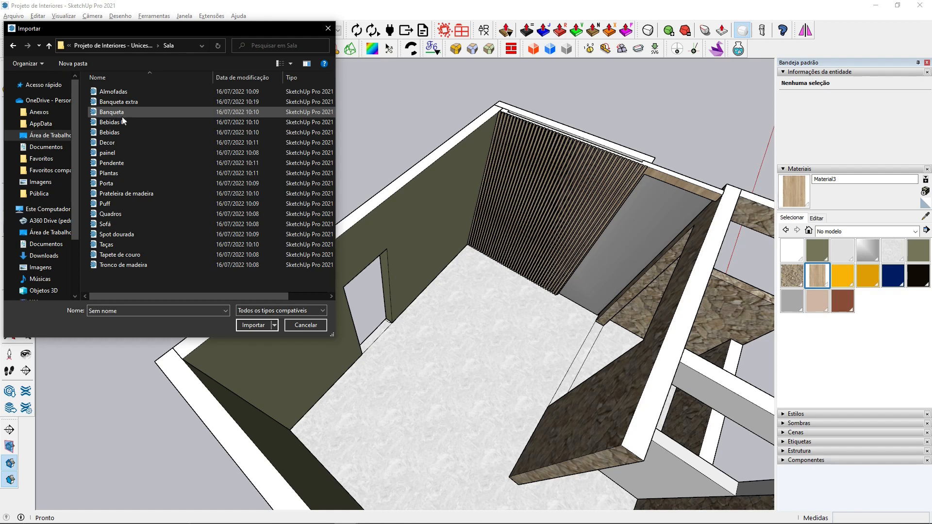
ctrl+scroll(139, 132, up, 3)
ctrl+scroll(142, 136, up, 2)
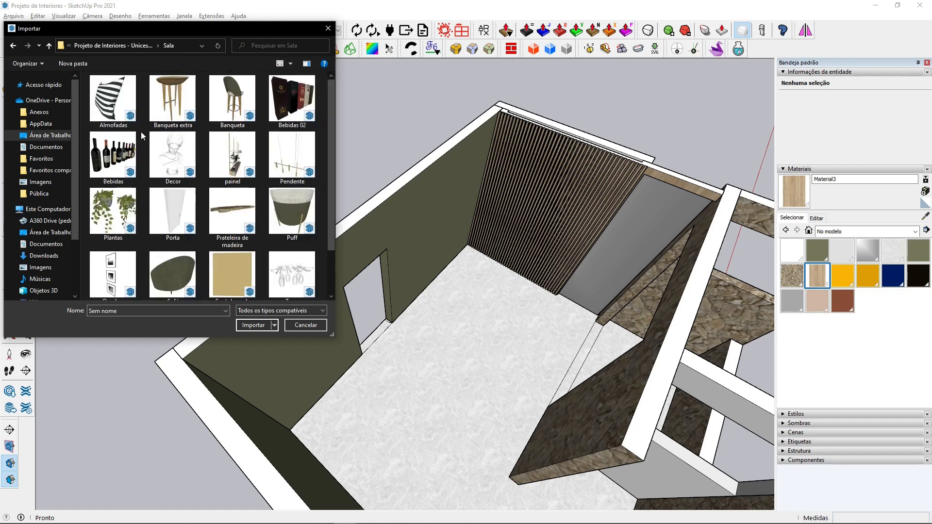
ctrl+scroll(142, 135, up, 1)
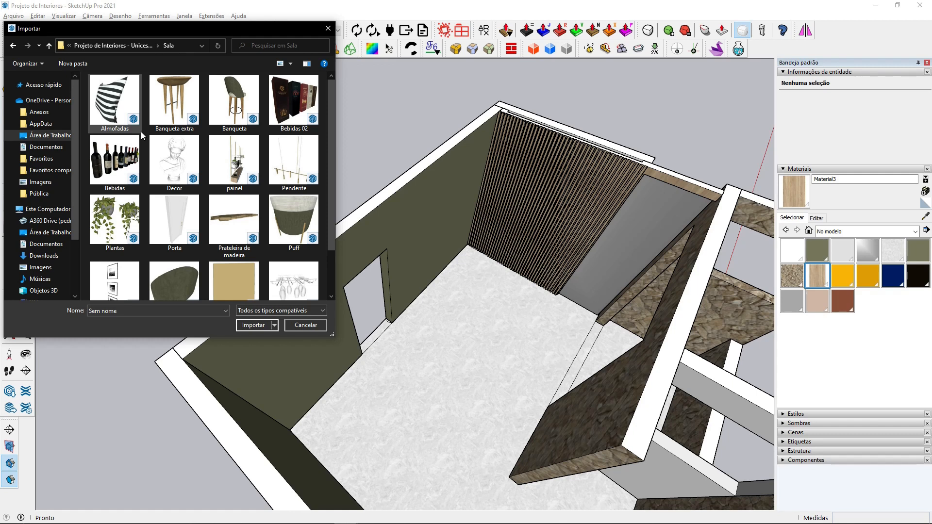
scroll(146, 150, down, 2)
scroll(148, 160, up, 2)
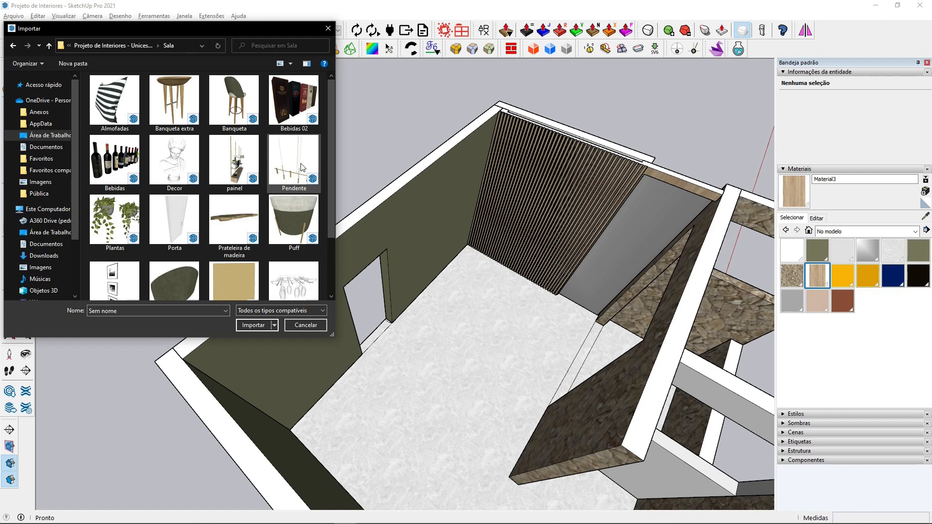
- Import the Sofá model and place it on the room floor near the slatted wall
scroll(302, 167, down, 2)
click(180, 205)
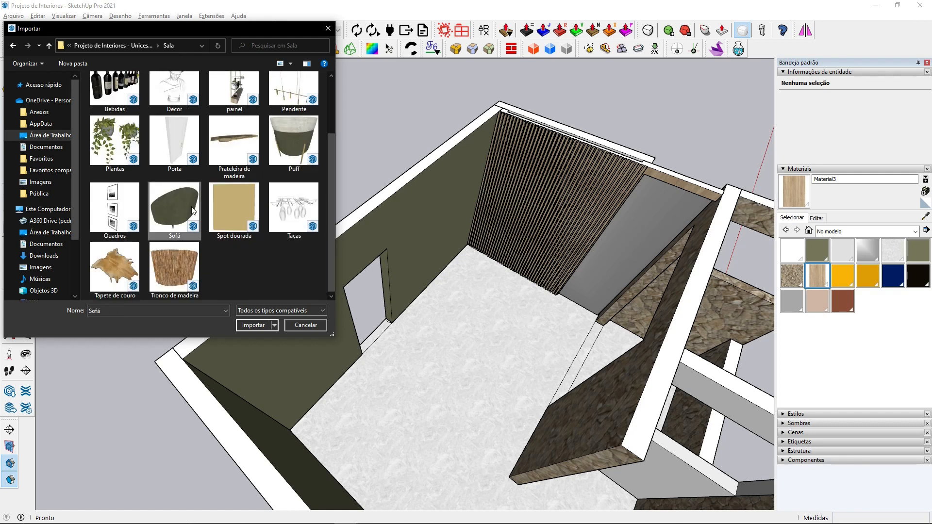
click(255, 329)
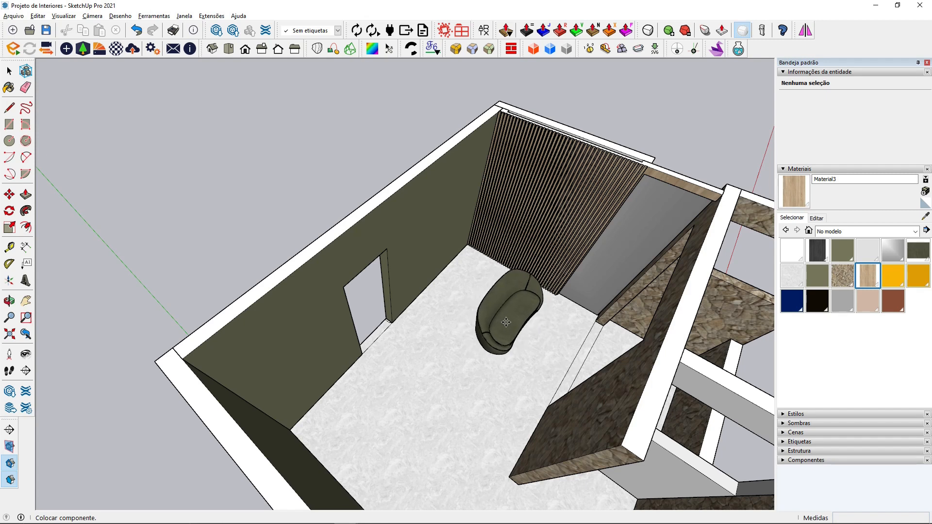
click(512, 323)
- Rotate the sofa 180° on the floor about its vertical axis
key(m)
scroll(541, 279, up, 5)
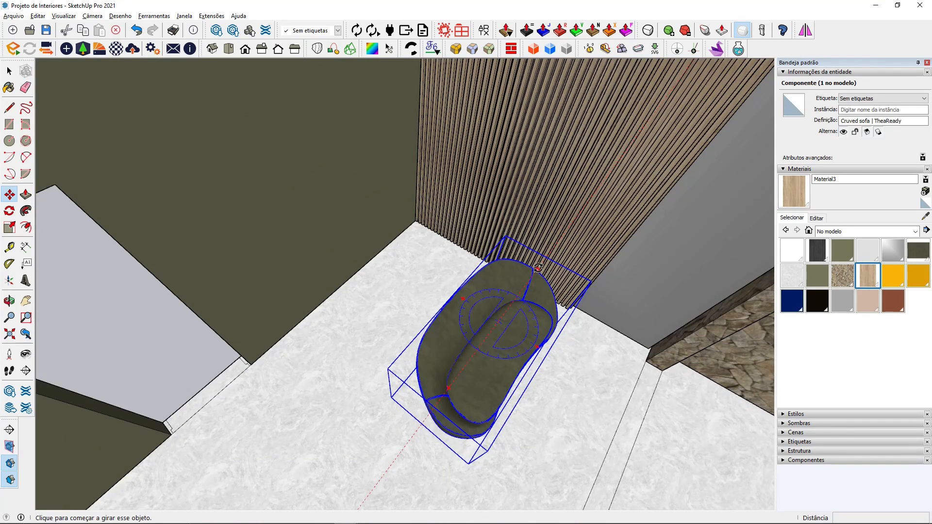
click(538, 268)
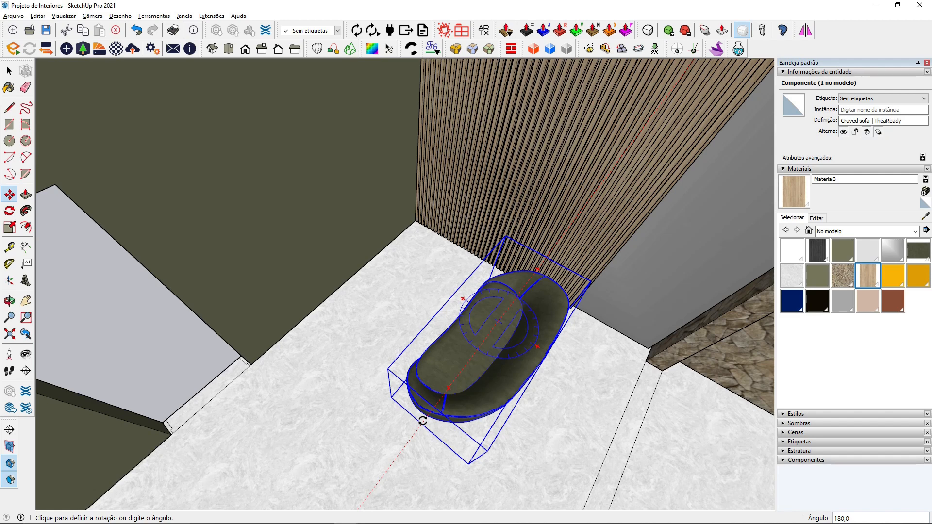
click(422, 420)
middle_drag(427, 414, 472, 319)
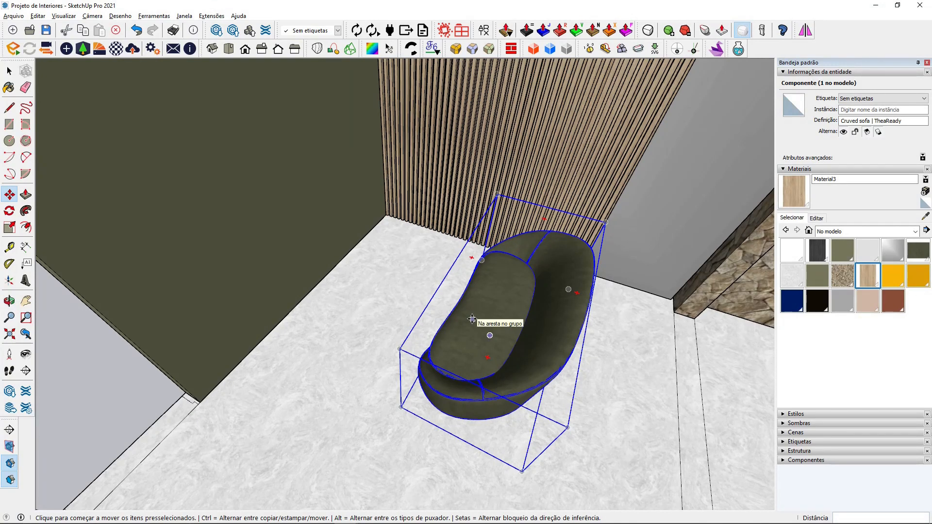
click(472, 319)
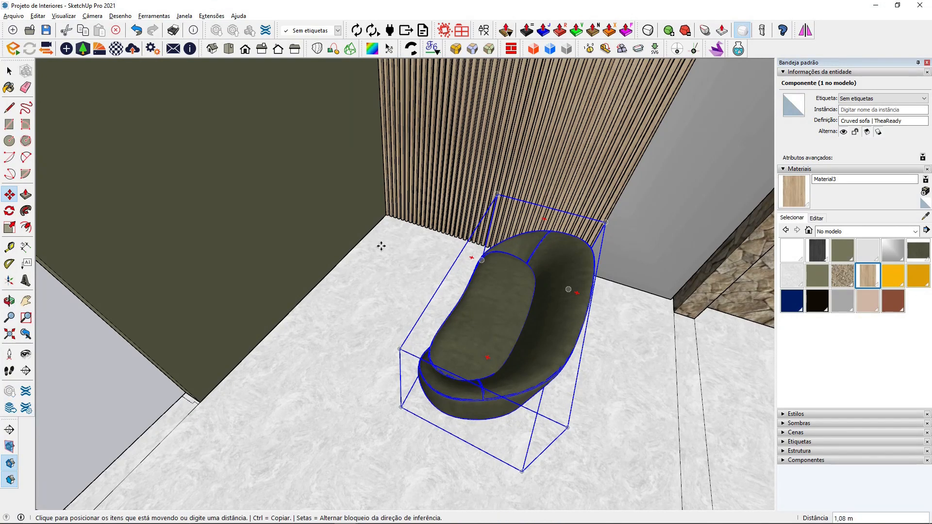
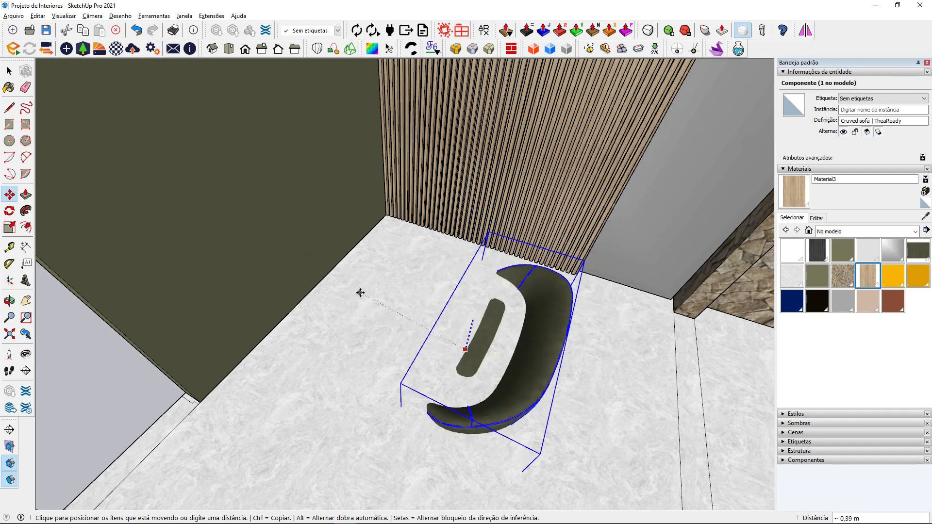
key(Escape)
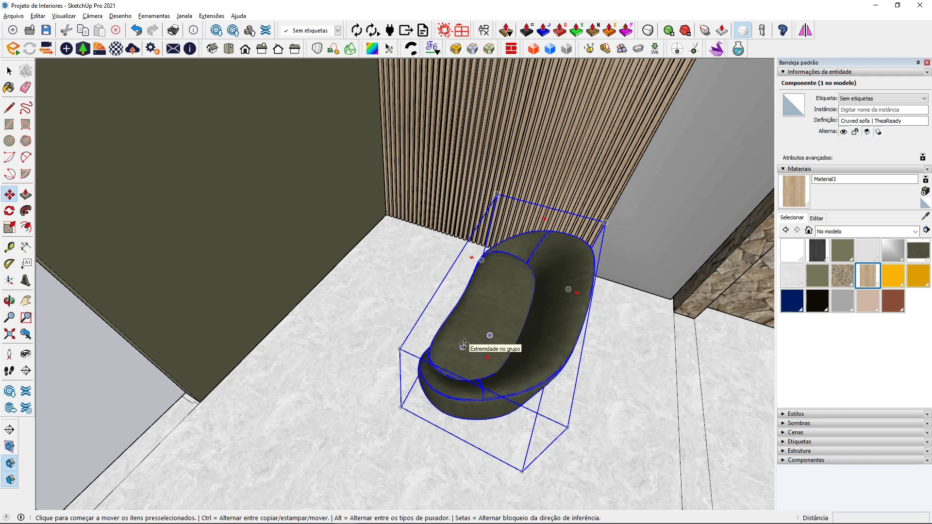
- Shift the sofa slightly on the floor beside the slatted wall
middle_drag(466, 345, 384, 319)
click(488, 307)
click(494, 312)
scroll(383, 319, down, 2)
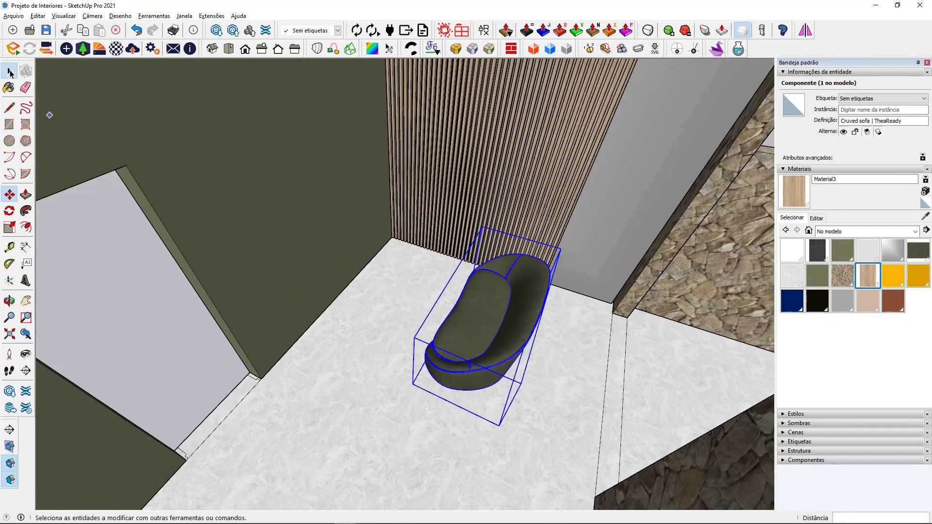
- Import the Tapete de couro model, place it on the floor beside the sofa and rotate it by -135°
click(9, 72)
click(14, 15)
click(39, 180)
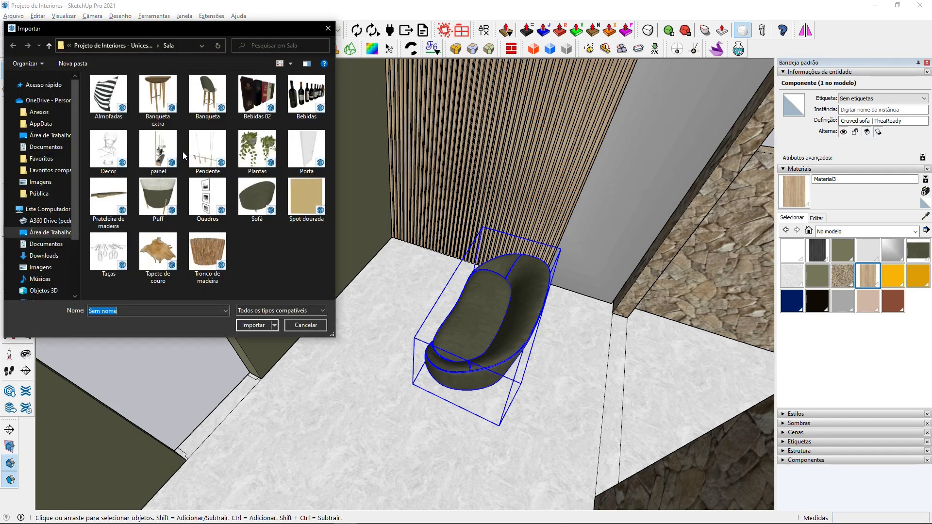
click(167, 248)
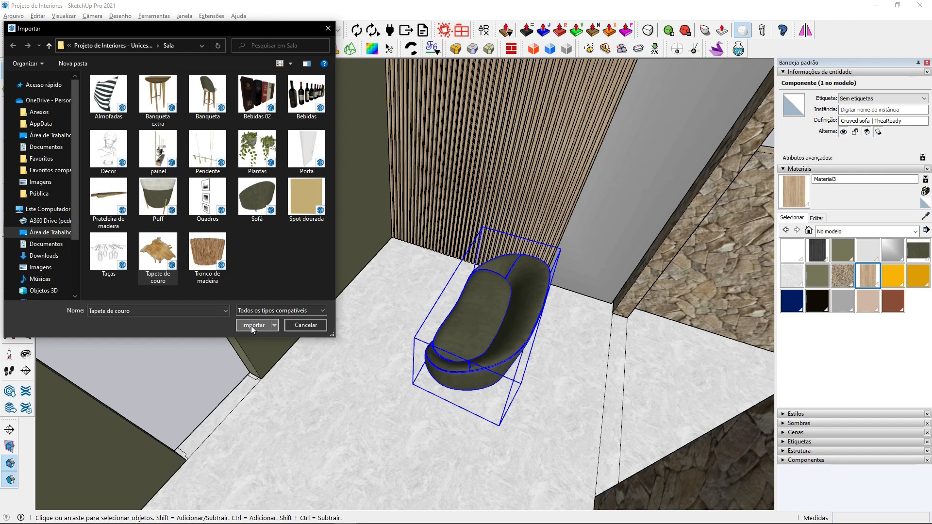
click(251, 325)
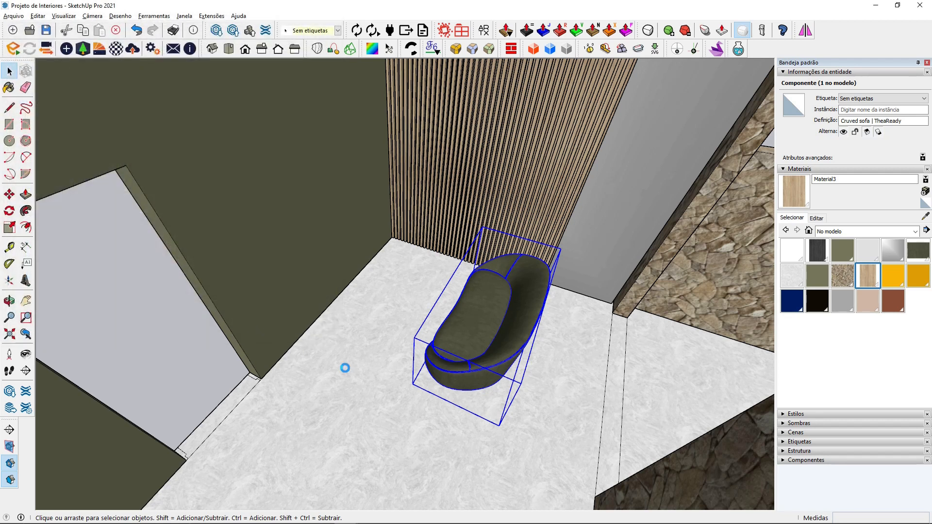
click(450, 480)
click(461, 387)
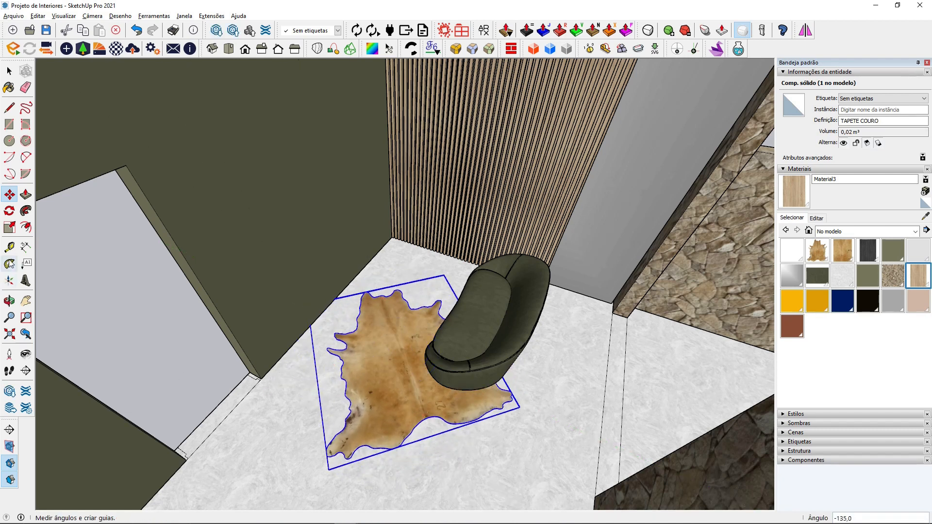
- Try to scale the leather rug uniformly from its corner
click(10, 228)
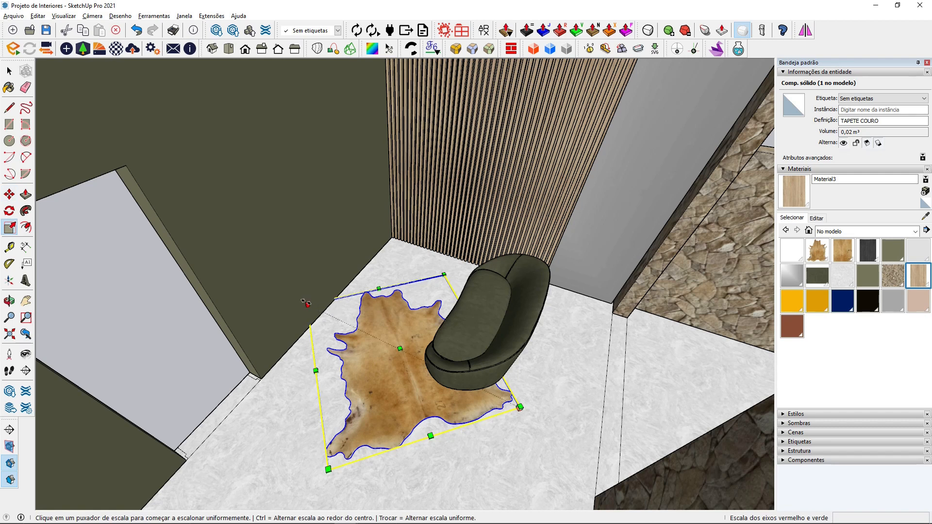
click(326, 307)
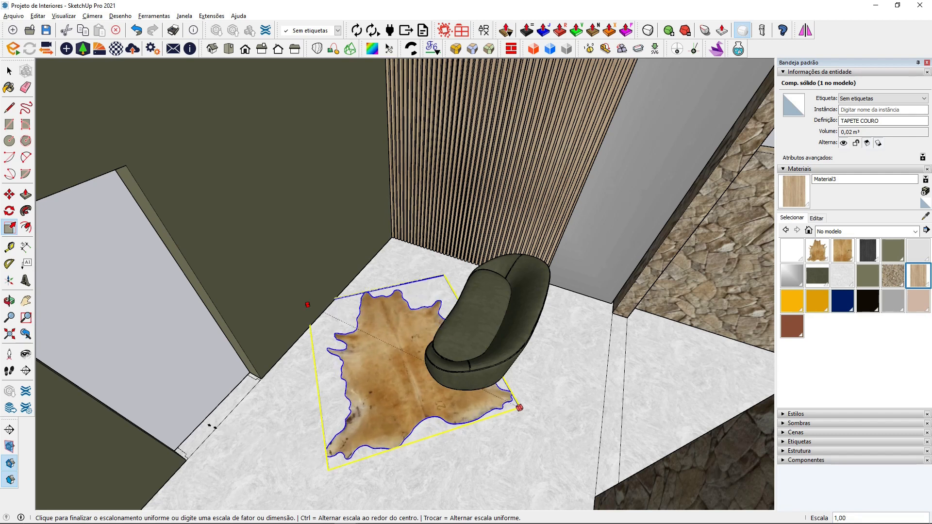
click(520, 408)
click(8, 73)
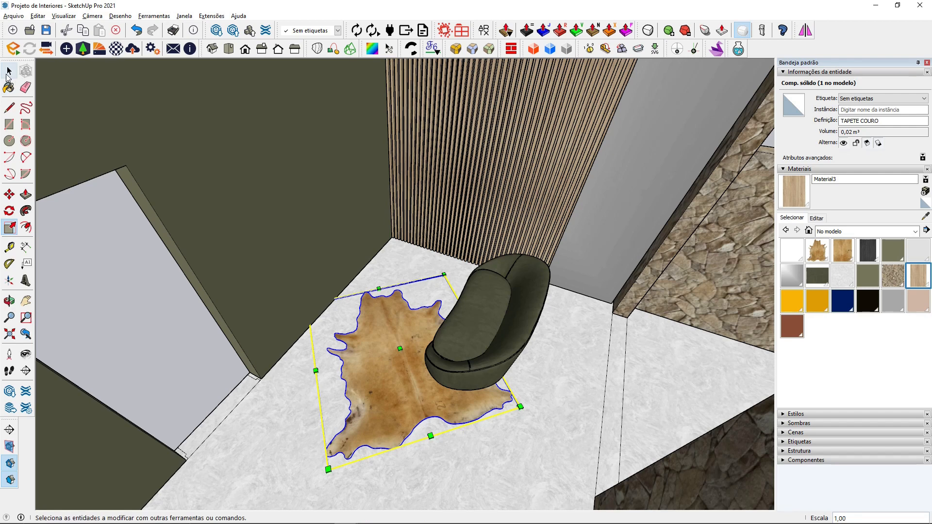
middle_drag(342, 318, 410, 366)
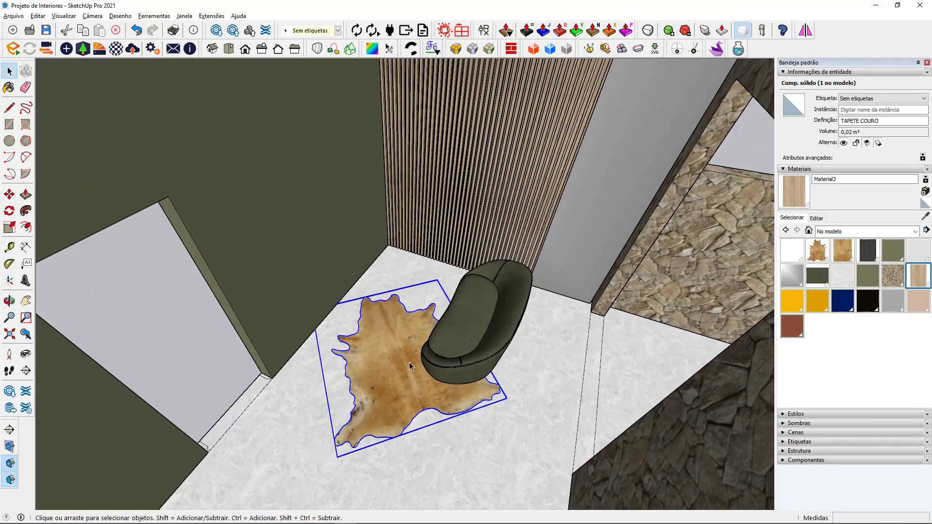
- Import the painel model from the Sala folder and place it inside the room near the green wall
click(14, 16)
click(30, 179)
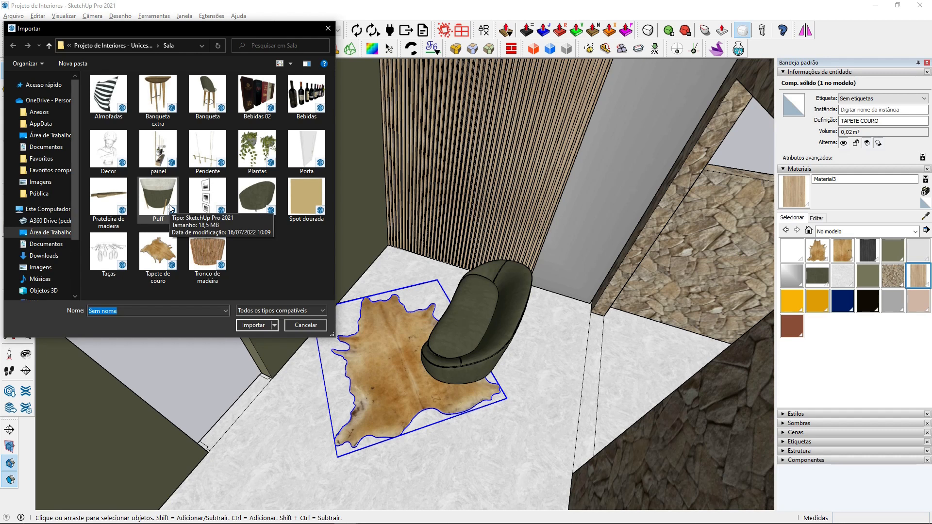
click(156, 146)
click(252, 325)
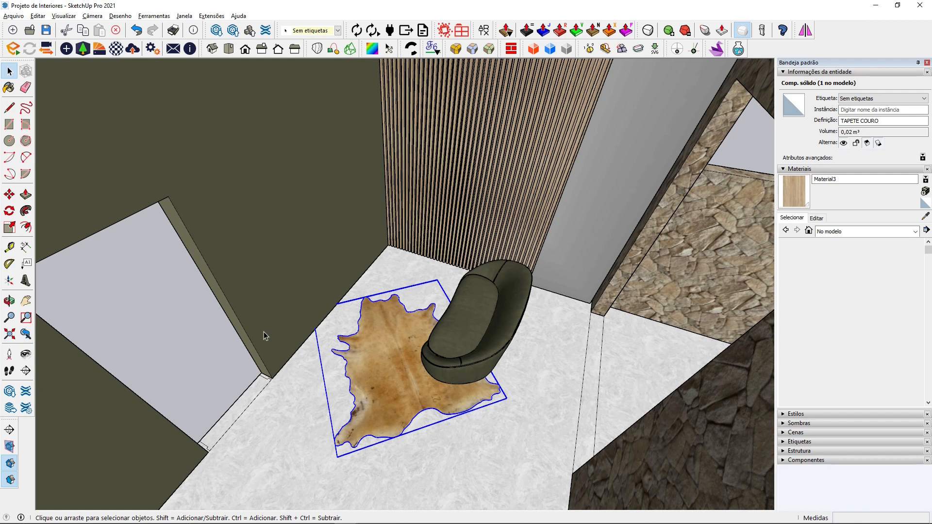
scroll(264, 332, down, 1)
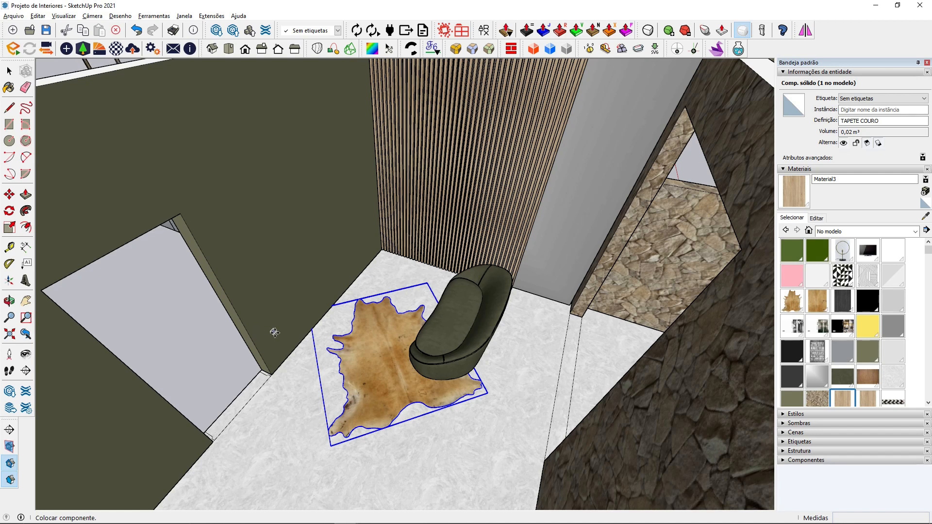
scroll(275, 333, down, 10)
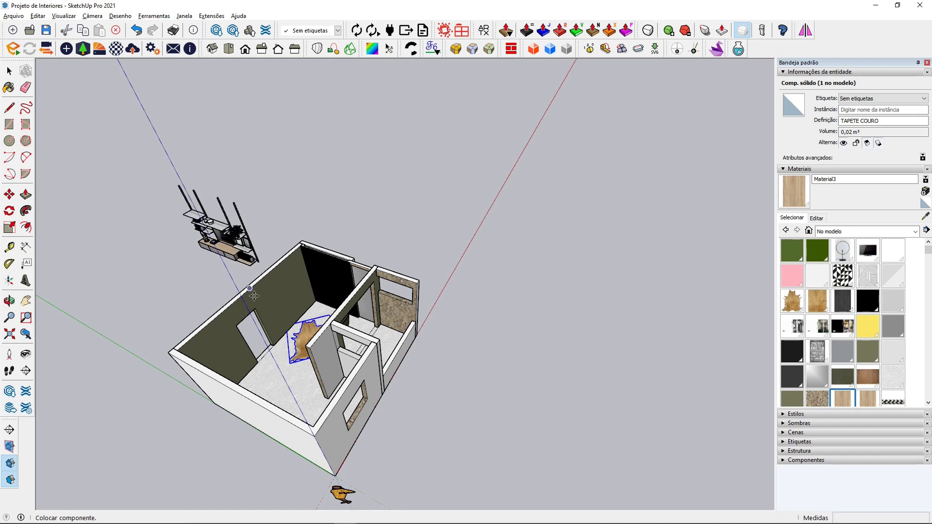
click(305, 389)
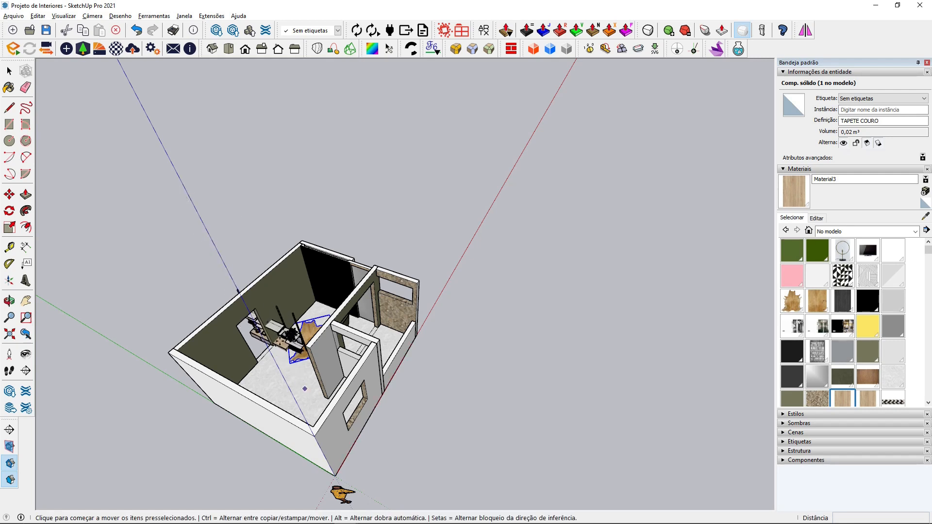
- Rotate the imported TV panel so it runs along the green wall and faces the sofa
scroll(281, 319, up, 5)
middle_drag(281, 318, 217, 358)
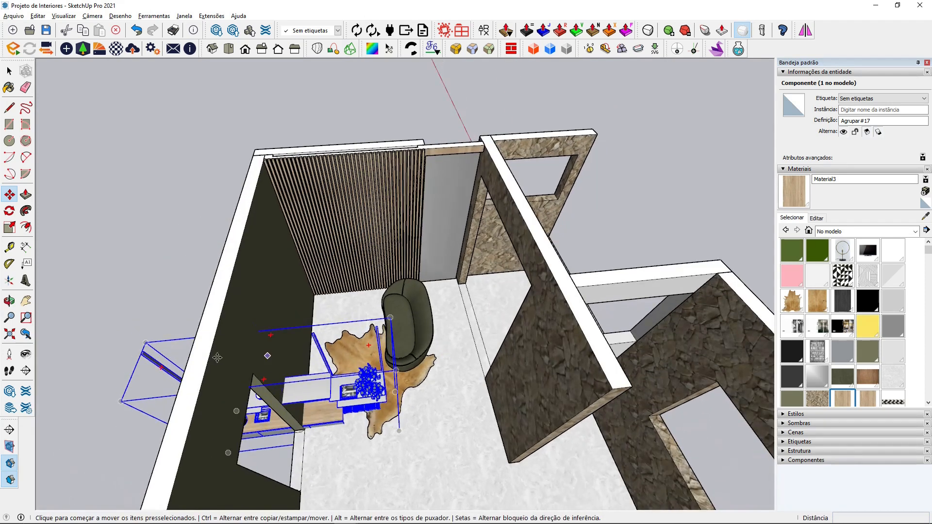
click(163, 367)
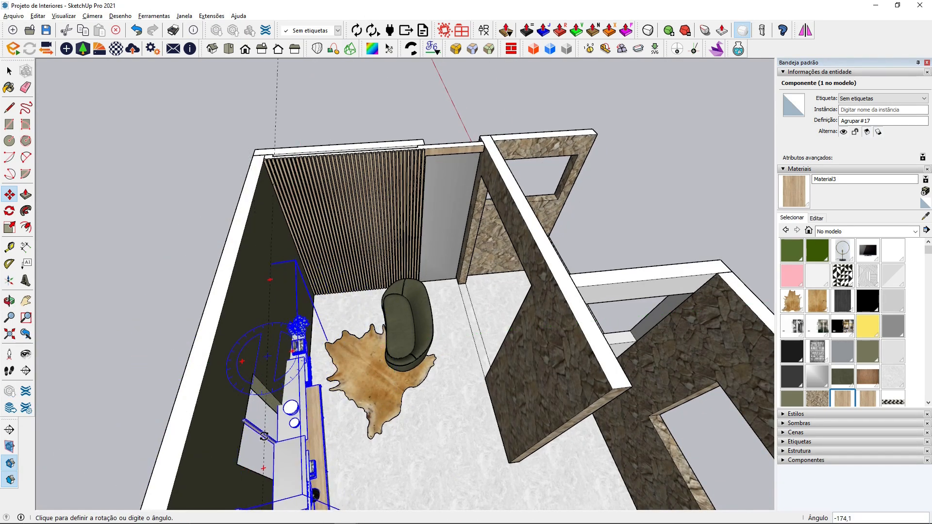
click(257, 436)
- Move the TV panel about 1.28 m along the green wall into the corner by the slatted wall
middle_drag(382, 377, 150, 390)
middle_drag(199, 328, 323, 307)
click(295, 347)
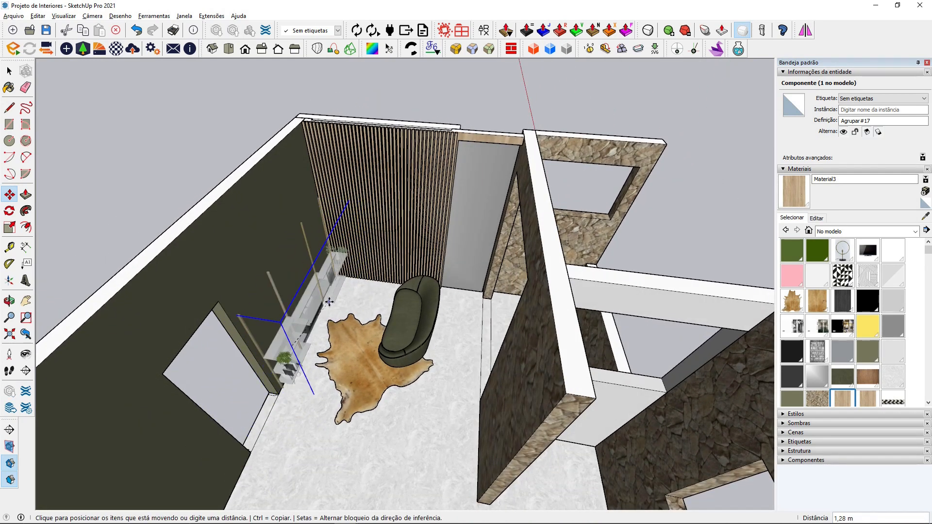
click(329, 303)
- Raise the TV panel along the green wall so its cabinet sits above the floor and its posts reach the wall's upper part
middle_drag(258, 344, 219, 302)
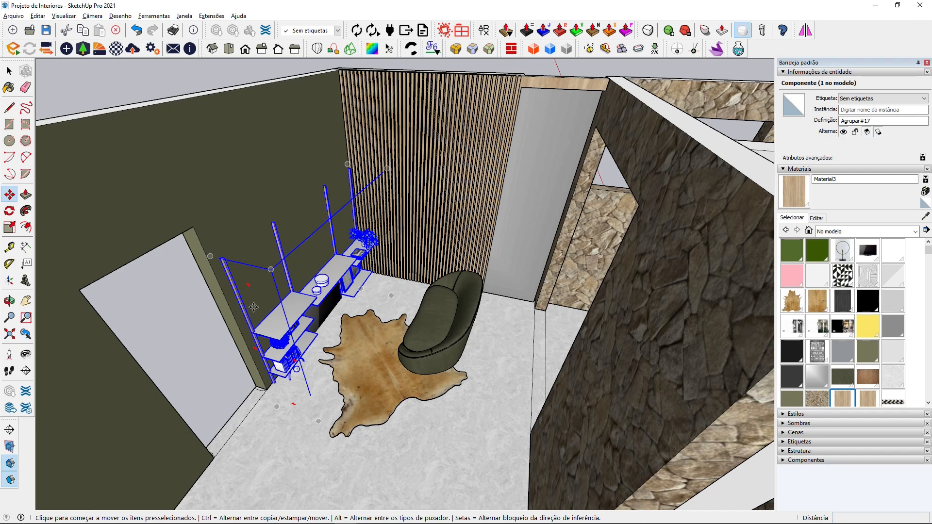
click(253, 307)
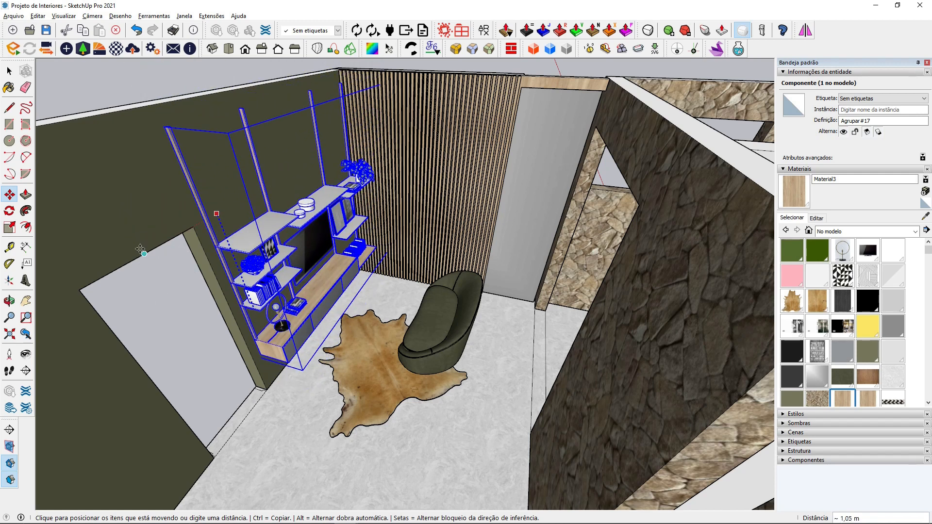
click(153, 115)
scroll(154, 114, up, 1)
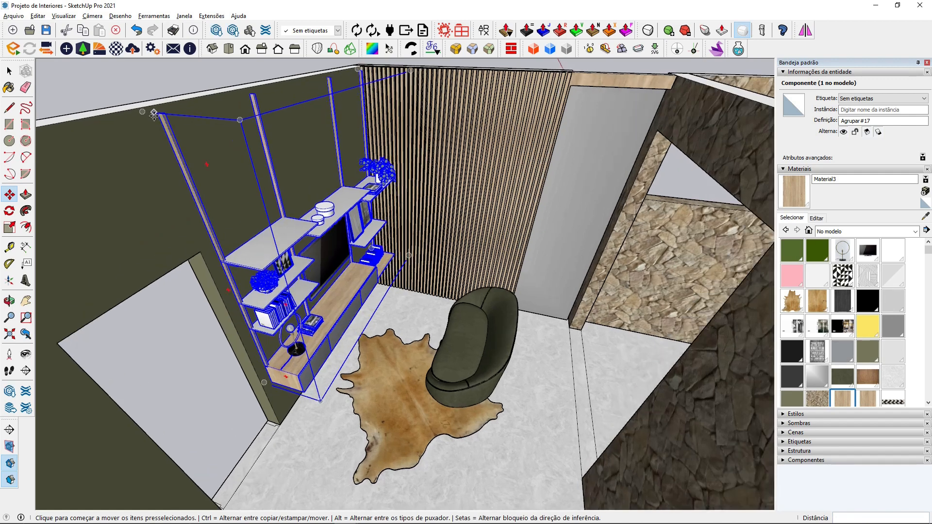
- Nudge the TV panel about 0.03 m to seat it against the green wall, and deselect it
scroll(153, 115, up, 2)
middle_drag(330, 225, 56, 218)
scroll(338, 233, up, 2)
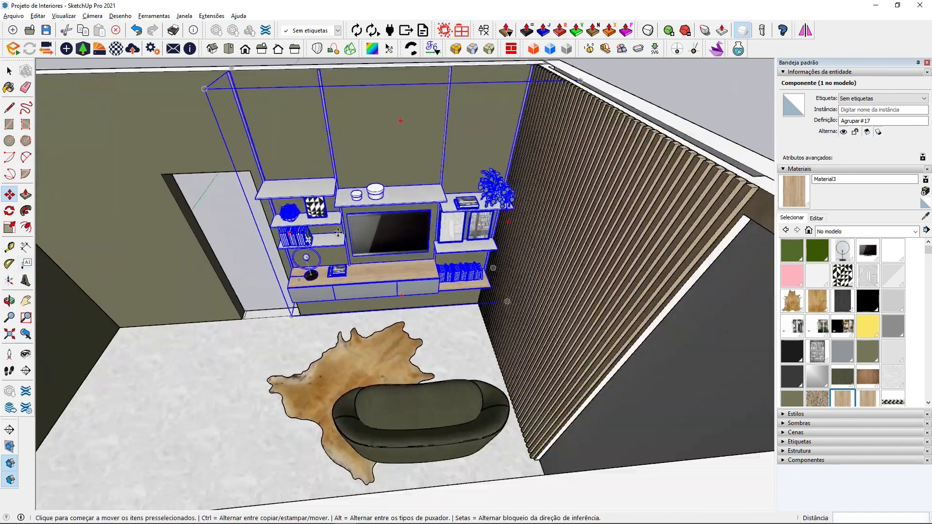
scroll(338, 233, up, 1)
click(357, 225)
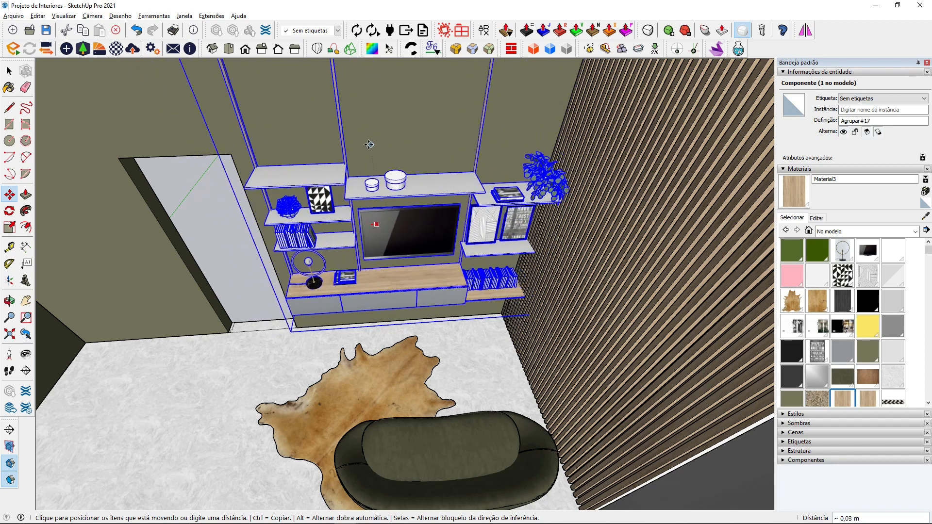
click(358, 140)
click(9, 72)
middle_drag(233, 238, 338, 286)
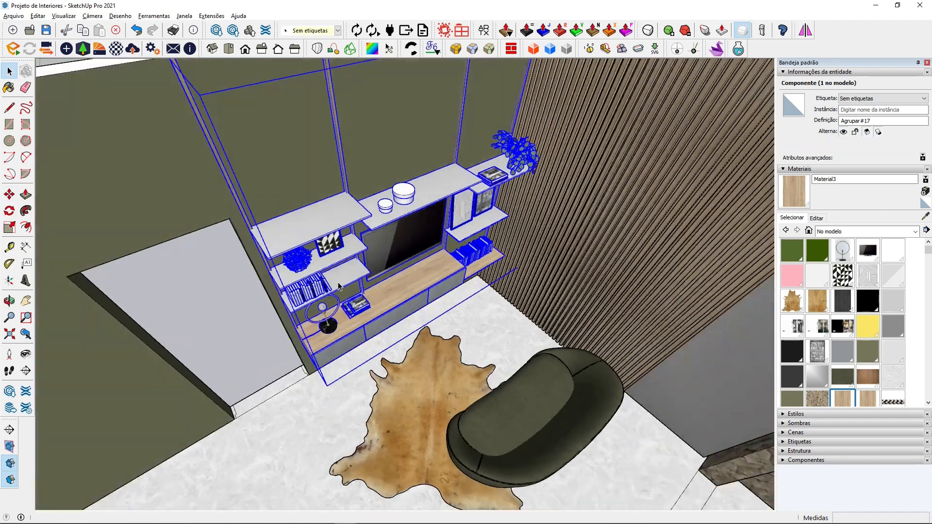
scroll(339, 287, down, 5)
click(261, 282)
- Examine the TV panel's shelves, decor objects and fit in the corner between the green wall and the slatted wall
middle_drag(262, 276, 402, 272)
scroll(396, 311, up, 3)
mouse_move(394, 315)
middle_down()
mouse_move(386, 337)
mouse_move(386, 284)
mouse_move(382, 320)
middle_up()
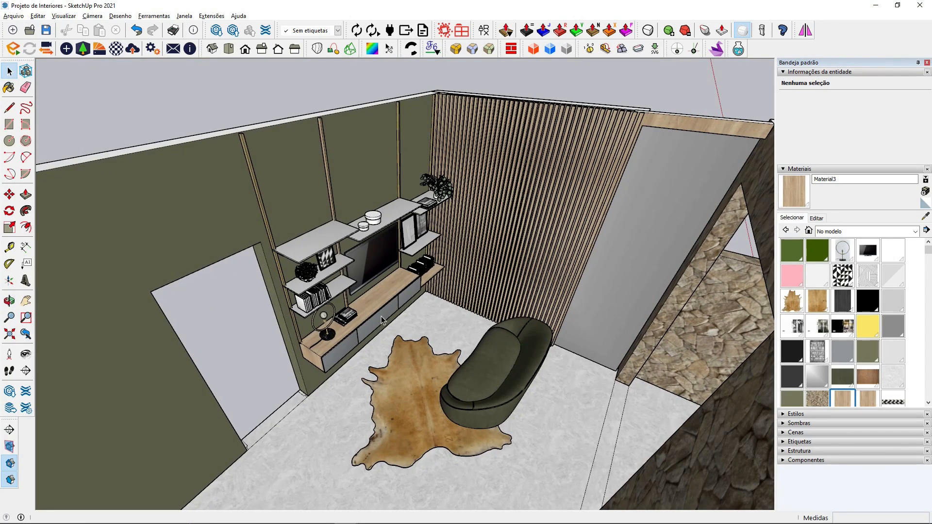
scroll(340, 272, up, 5)
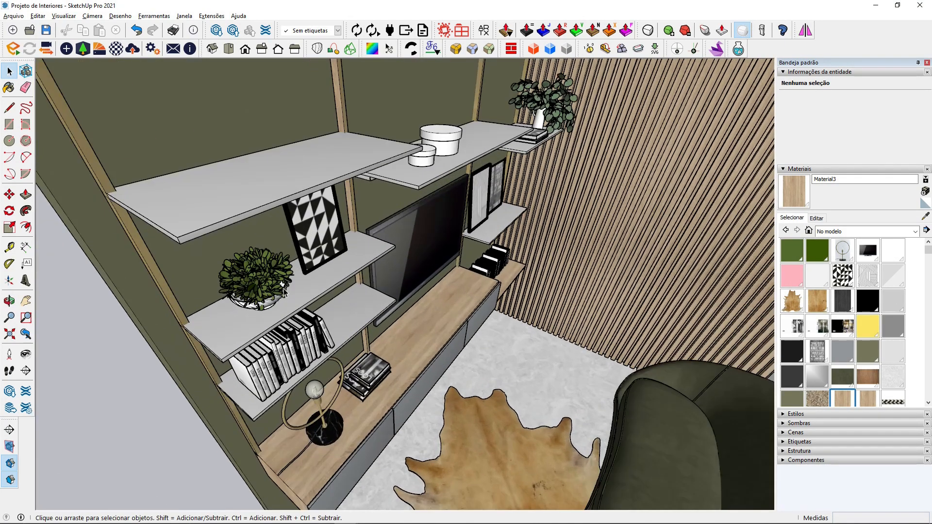
scroll(284, 288, up, 8)
scroll(238, 246, down, 8)
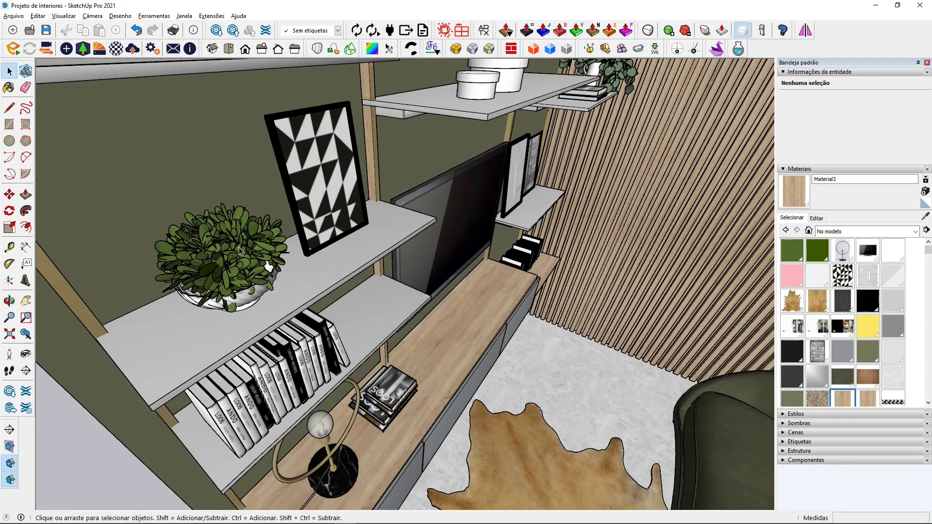
scroll(239, 250, down, 5)
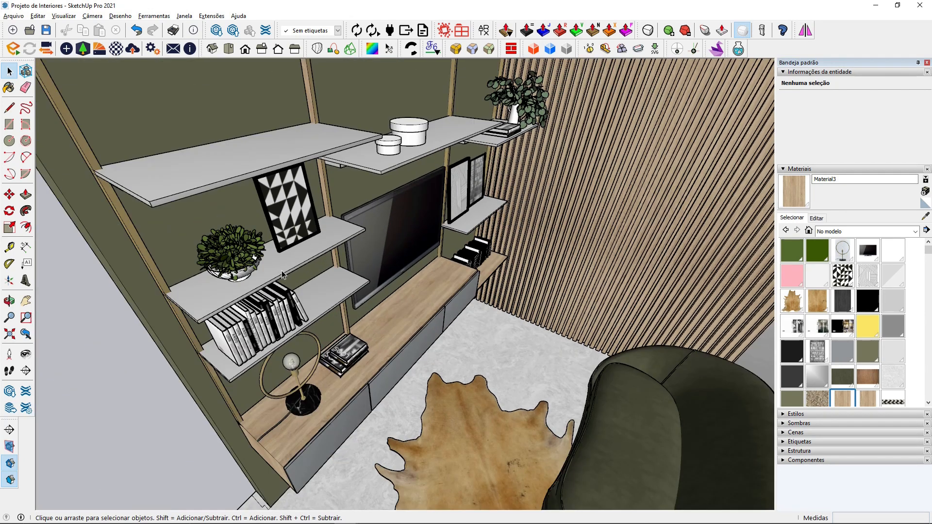
scroll(281, 271, down, 5)
middle_drag(371, 277, 387, 298)
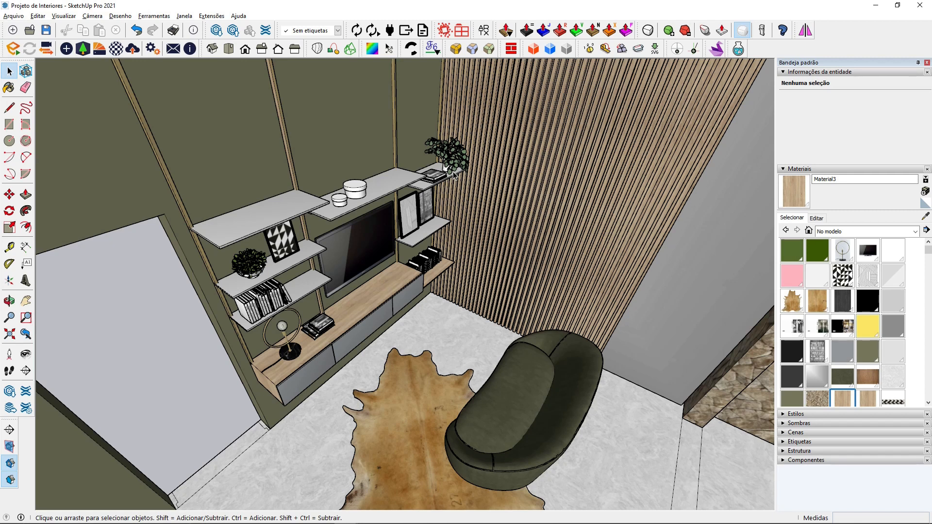
middle_drag(487, 222, 419, 233)
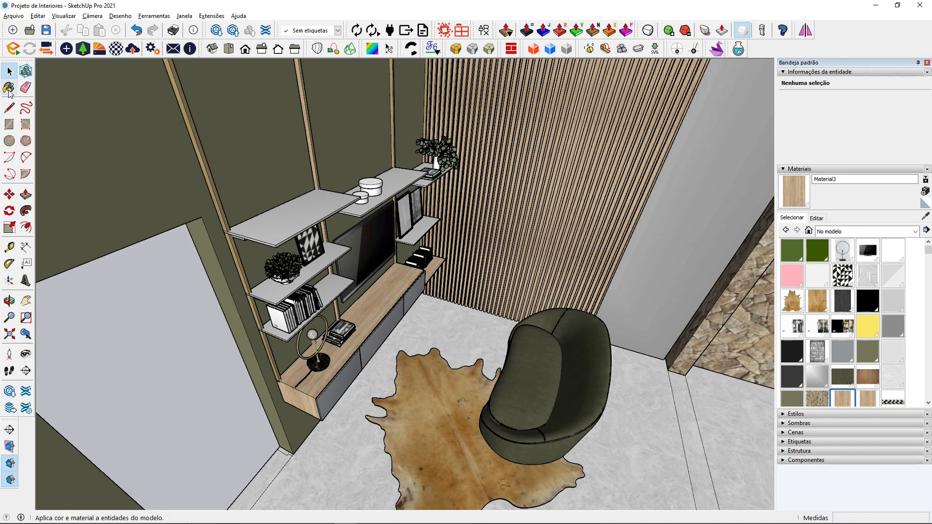
- Turn off profile edges in the model's style settings
click(798, 414)
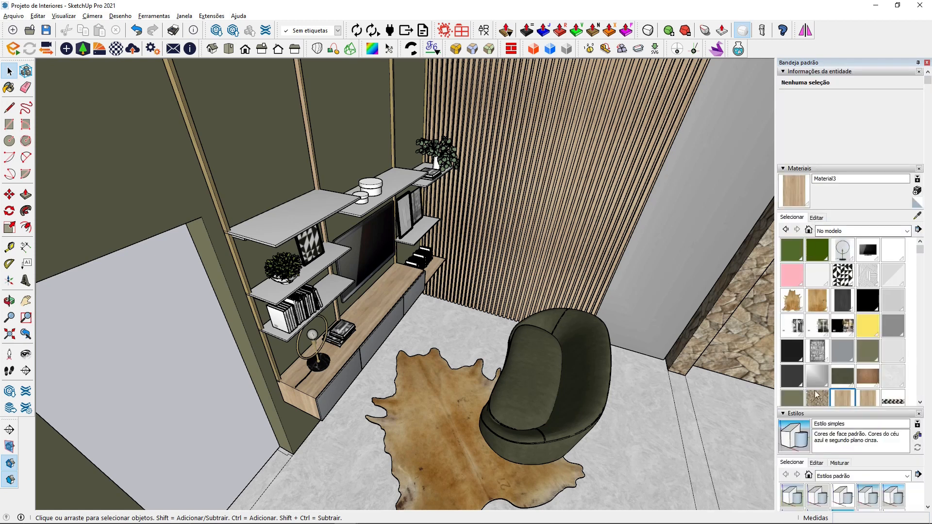
scroll(817, 447, down, 1)
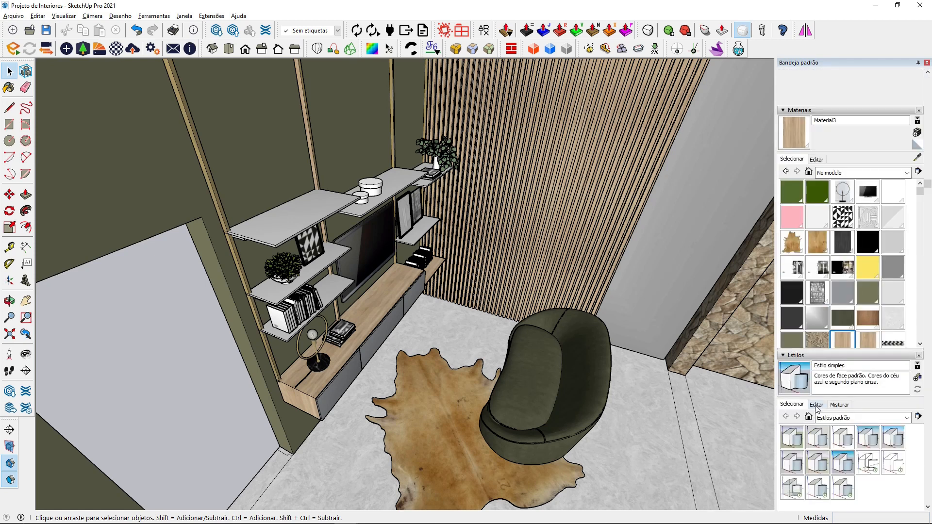
click(817, 406)
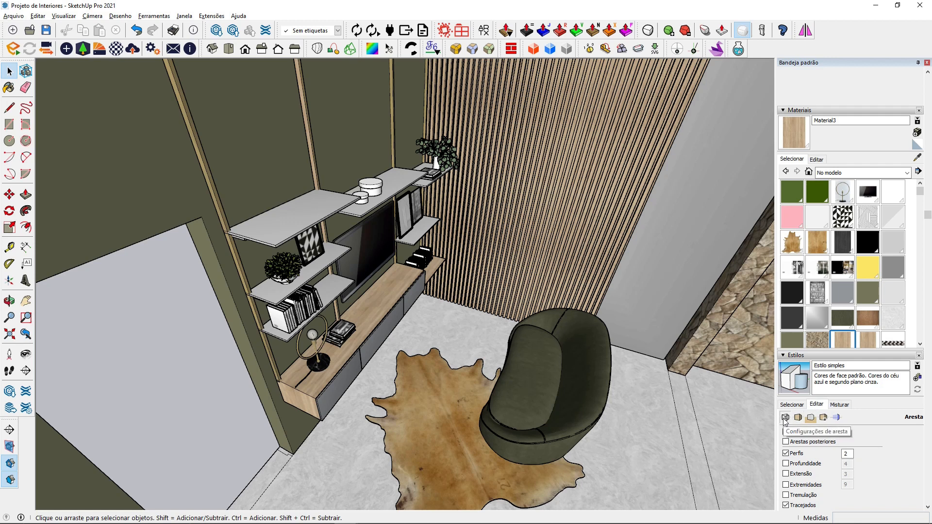
click(786, 454)
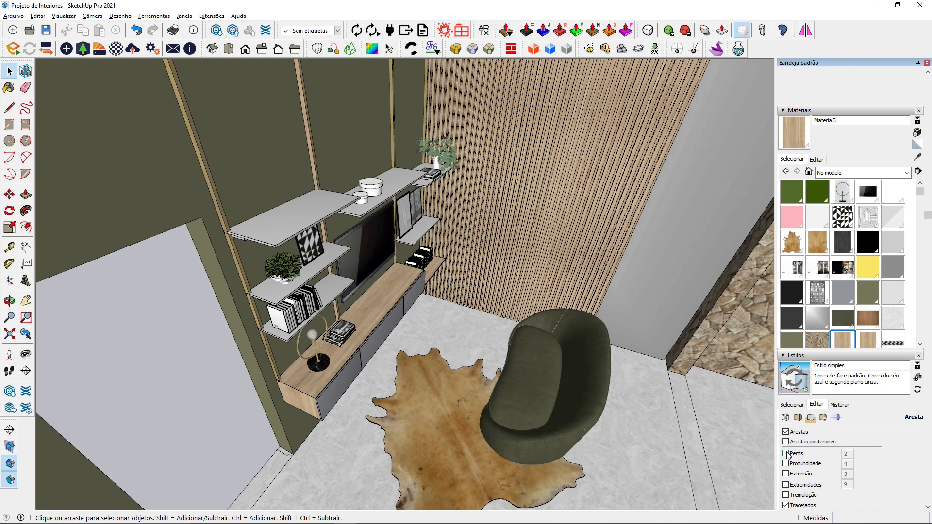
- Open the slatted wall group and paint the white vertical edge beside the doorway with the wood sampled from the lintel
middle_drag(509, 395, 390, 361)
middle_drag(473, 325, 423, 316)
scroll(646, 247, up, 3)
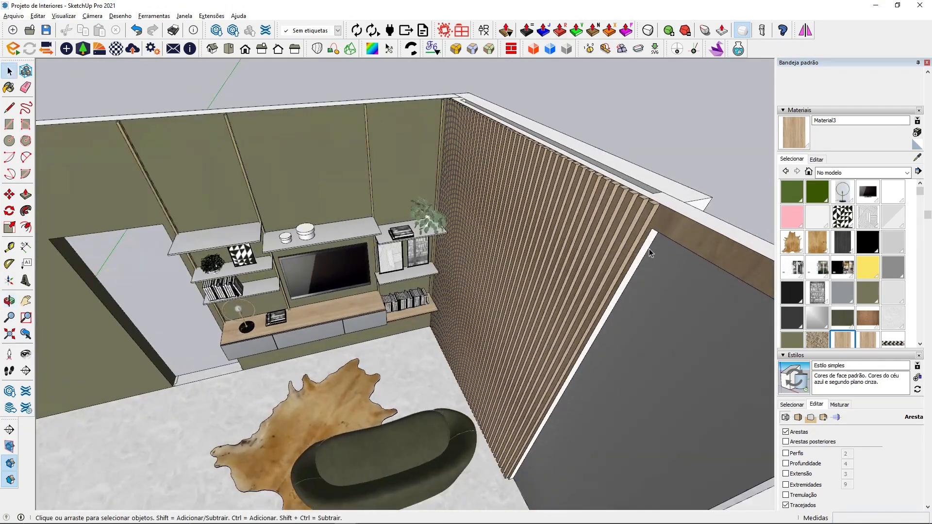
double_click(646, 243)
click(650, 240)
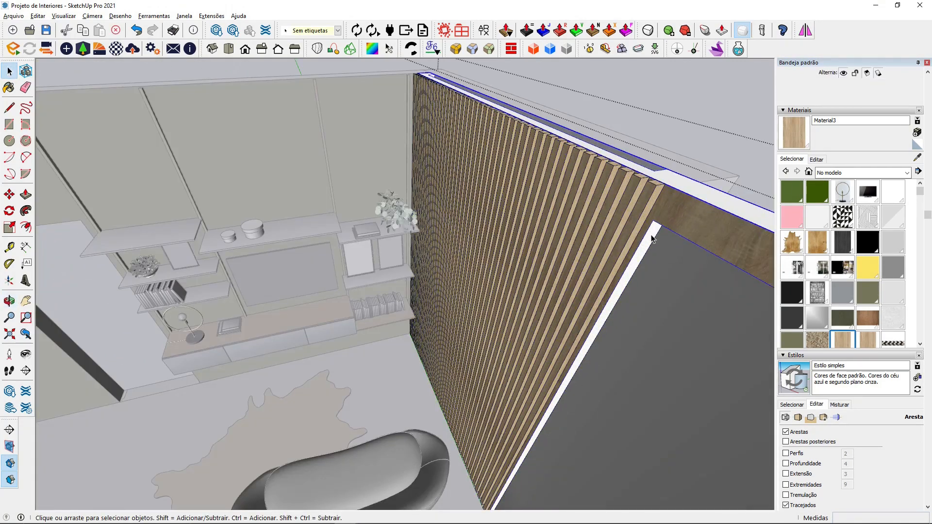
key(Delete)
click(921, 158)
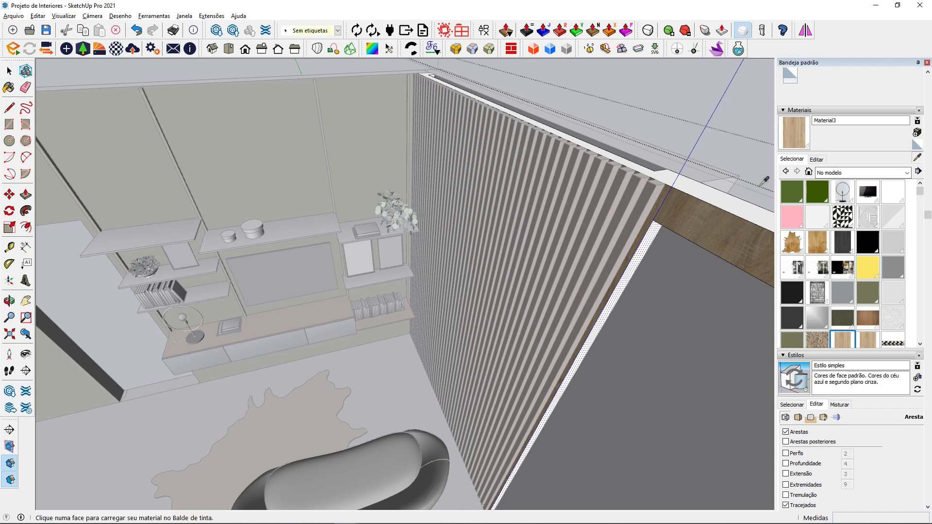
click(666, 218)
click(650, 237)
- Paint the underside of the lintel above the doorway with the same wood material
scroll(422, 256, down, 1)
scroll(421, 256, down, 3)
mouse_move(421, 256)
middle_down()
mouse_move(658, 306)
mouse_move(657, 165)
middle_up()
scroll(564, 196, up, 5)
middle_drag(564, 196, 602, 166)
middle_drag(568, 253, 589, 197)
click(570, 226)
scroll(579, 232, up, 3)
scroll(581, 227, up, 2)
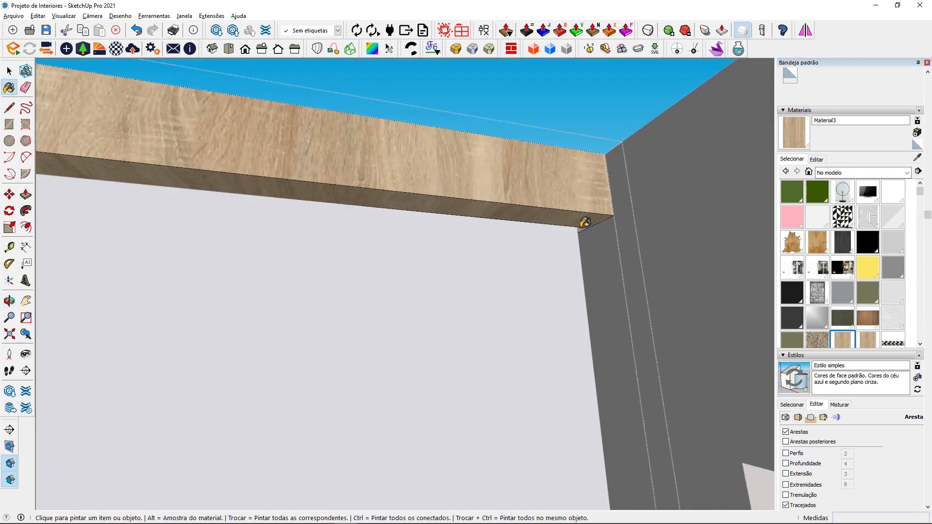
scroll(559, 214, down, 4)
click(8, 71)
- Push/Pull the grey door panel's narrow side face about 0.02 m to close the gap to the adjoining wall
scroll(383, 211, down, 3)
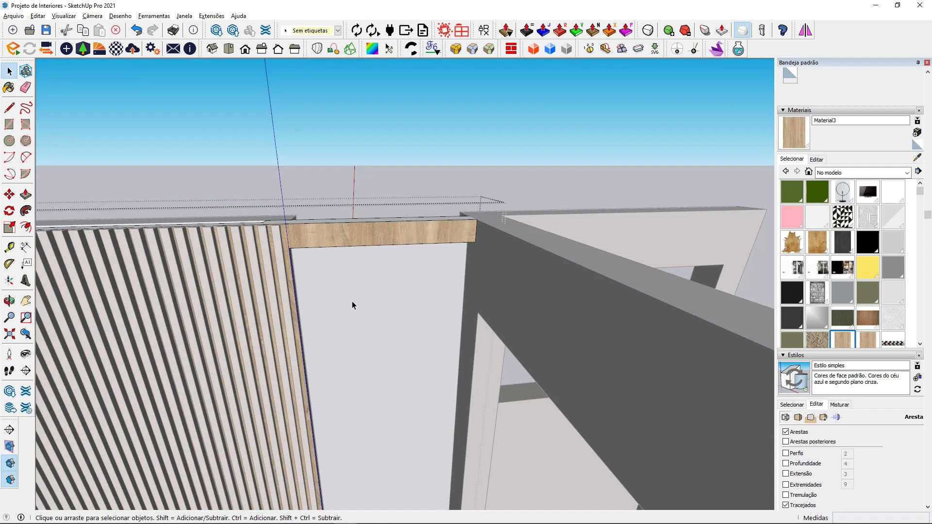
middle_drag(354, 306, 479, 226)
scroll(451, 339, up, 3)
middle_drag(451, 339, 342, 308)
middle_drag(415, 296, 444, 343)
click(454, 335)
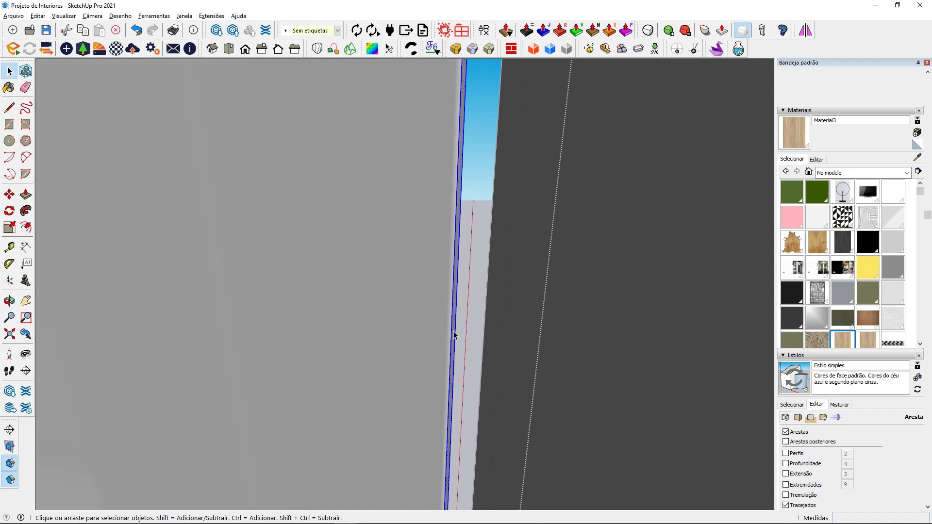
click(26, 194)
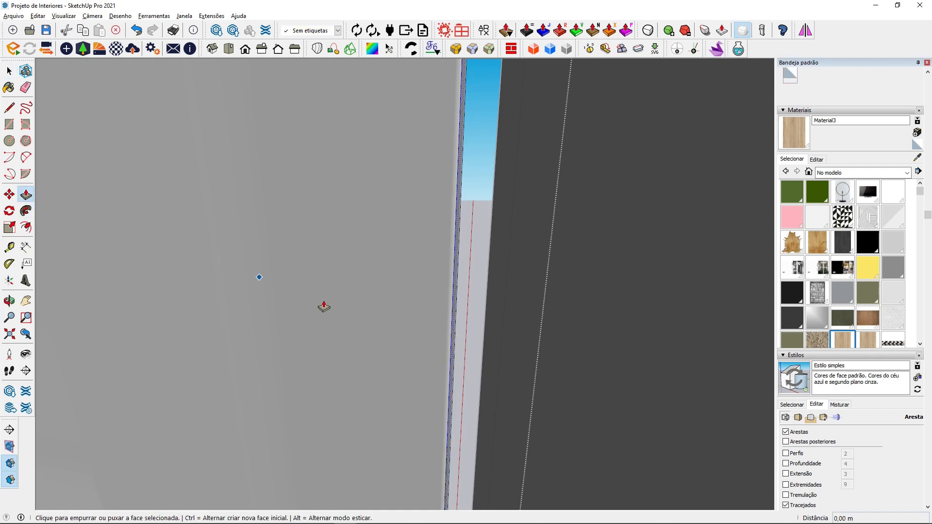
click(451, 347)
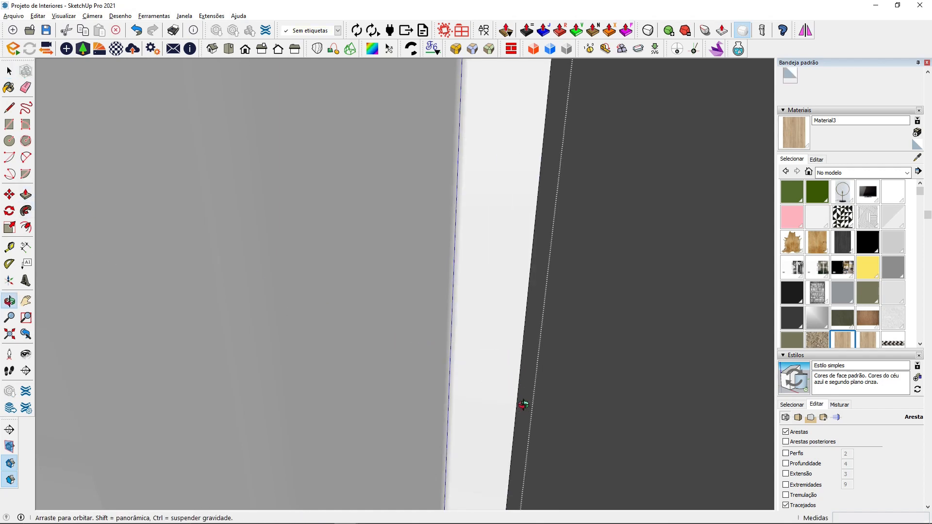
middle_drag(601, 422, 538, 395)
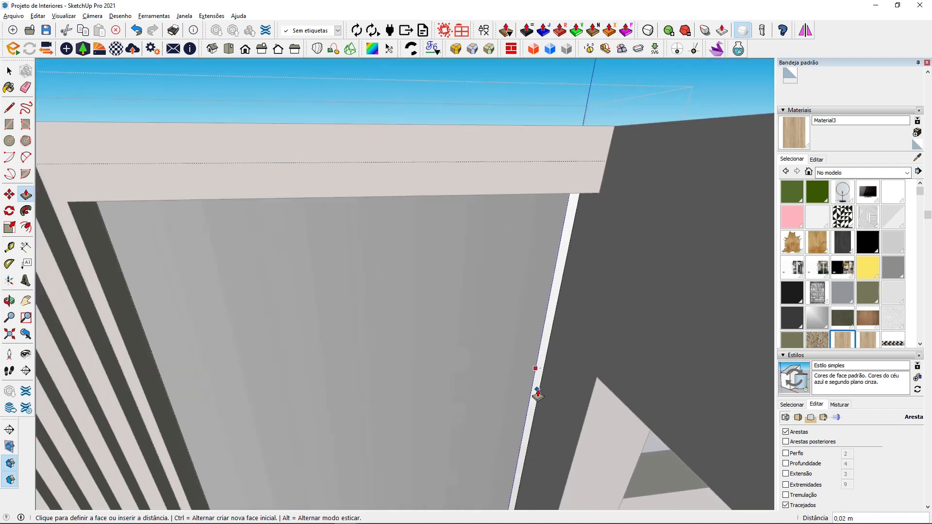
click(550, 412)
middle_drag(512, 348, 558, 337)
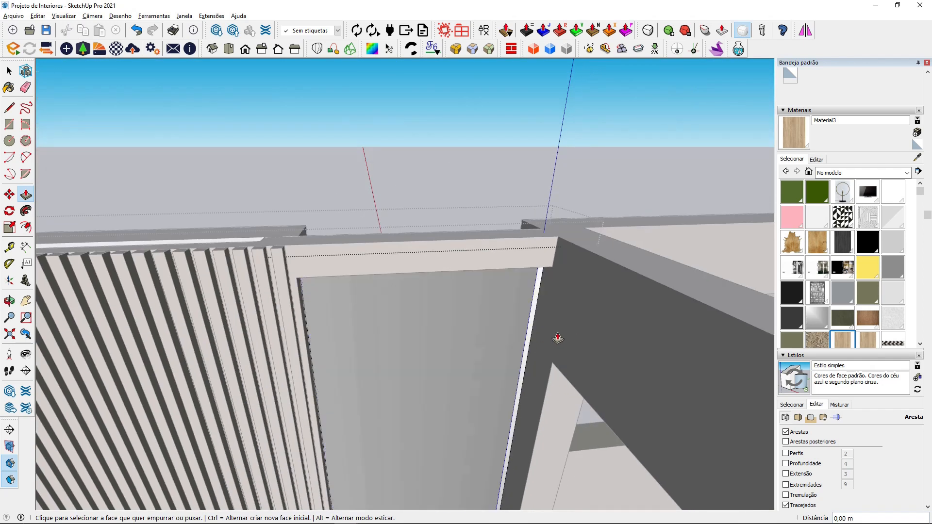
- Adjust the position and scale of the texture on the grey door panel's front face
click(9, 71)
scroll(291, 243, down, 3)
middle_drag(343, 323, 374, 344)
click(381, 347)
right_click(388, 350)
mouse_move(413, 277)
click(501, 277)
scroll(498, 278, down, 2)
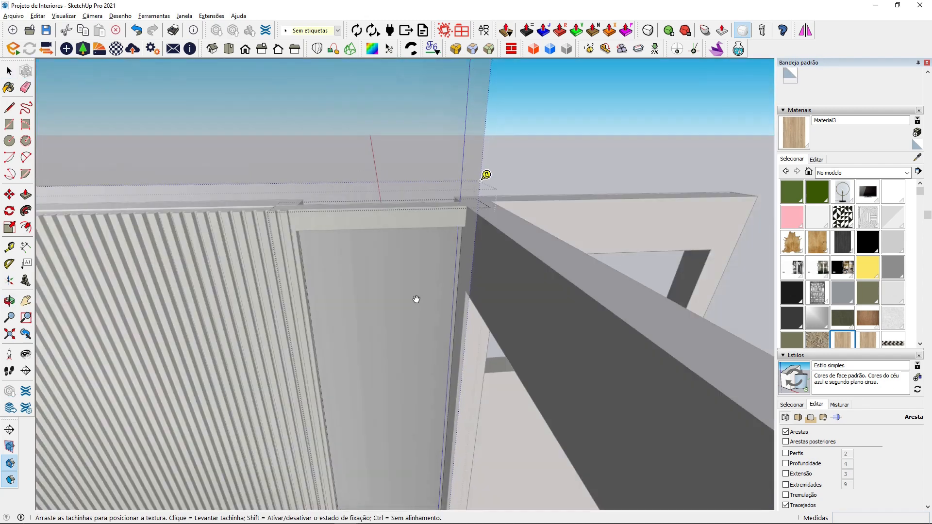
drag(451, 464, 514, 453)
drag(455, 430, 464, 431)
drag(521, 456, 536, 453)
drag(450, 428, 438, 433)
key(Return)
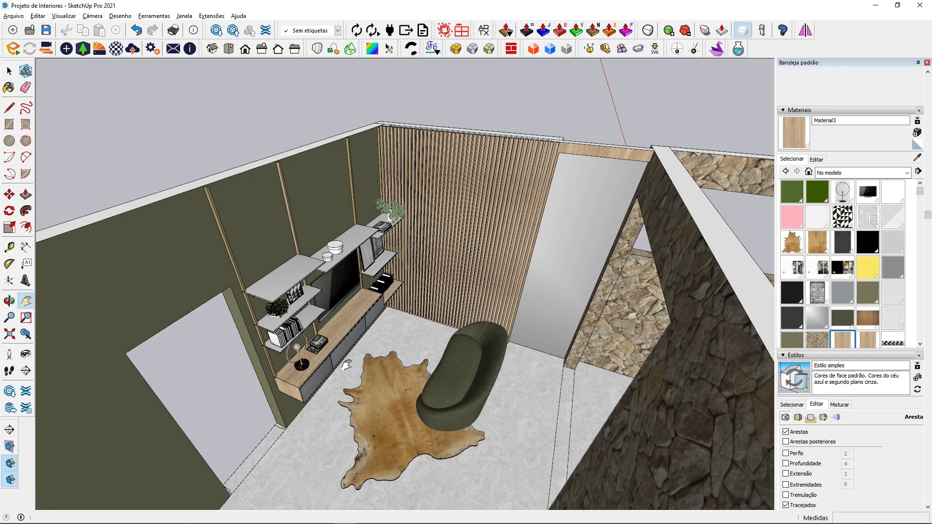
- Import the Quadros model from the Sala folder and place it beside the sofa
click(13, 15)
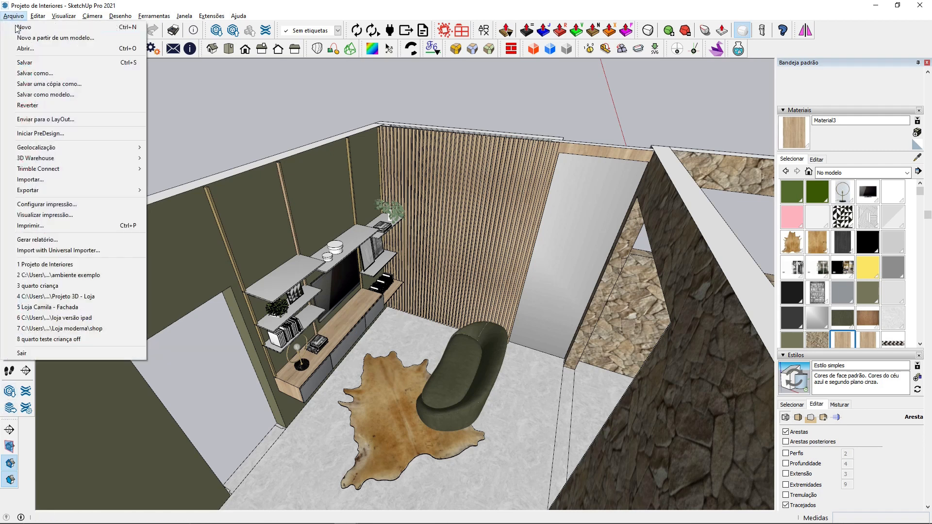
click(188, 184)
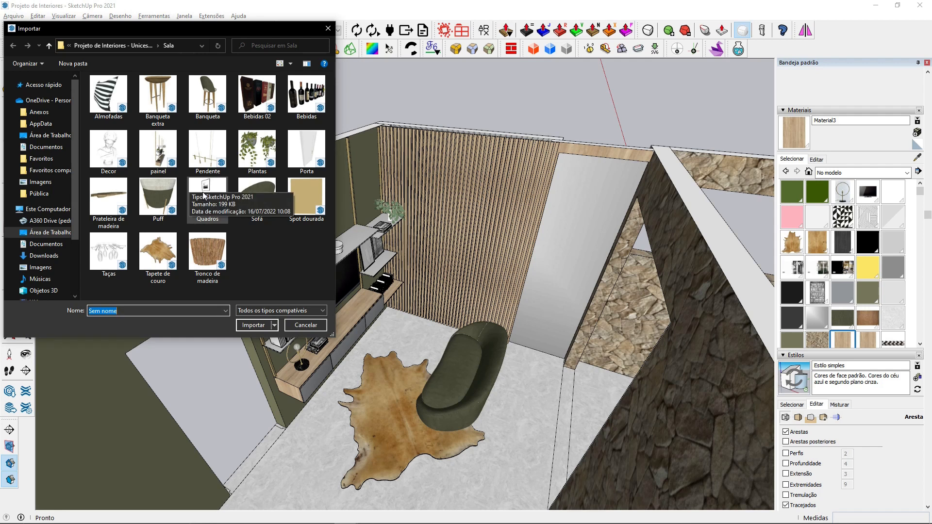
click(204, 196)
click(254, 325)
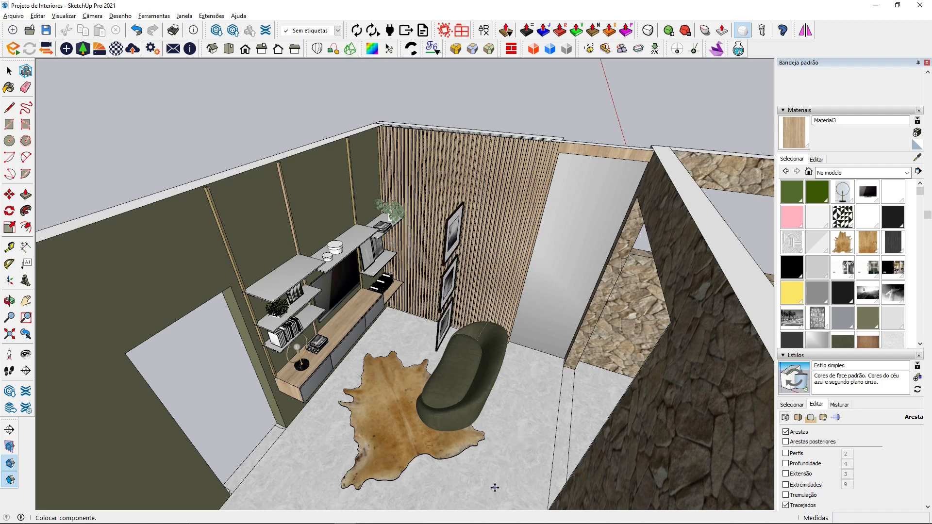
click(492, 490)
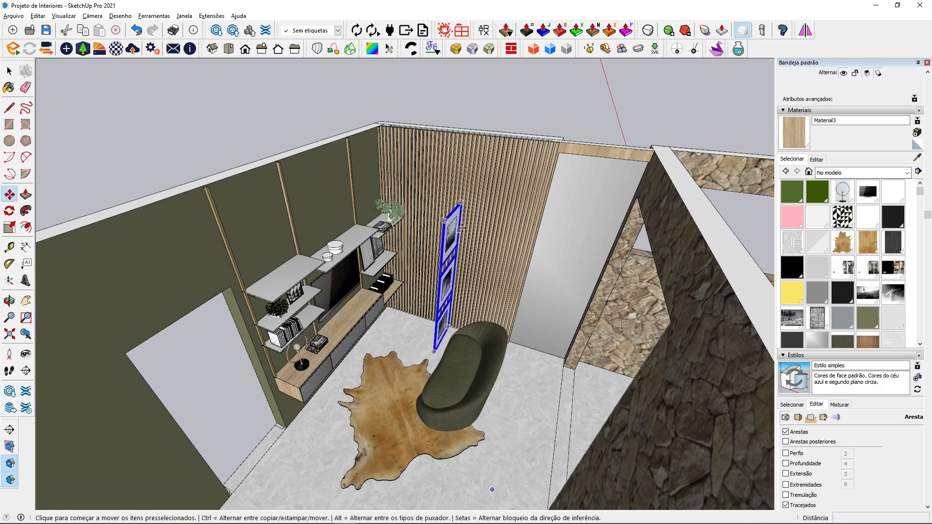
- Rotate the imported picture frames 90 degrees so they run parallel to the slatted wall
middle_drag(461, 223, 443, 253)
scroll(443, 254, up, 5)
key(q)
click(440, 251)
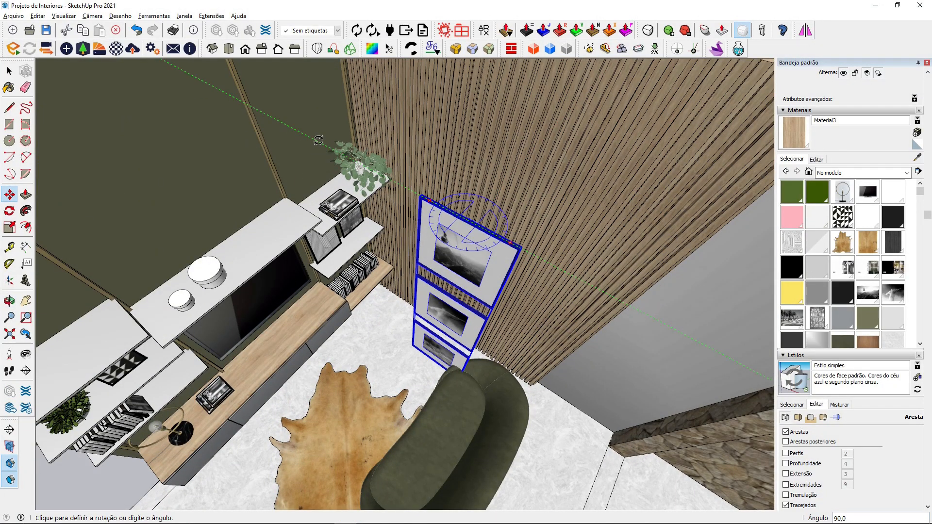
click(319, 141)
- Move the picture frames from beside the sofa onto the face of the slatted wall
key(m)
scroll(434, 270, down, 4)
scroll(434, 270, up, 5)
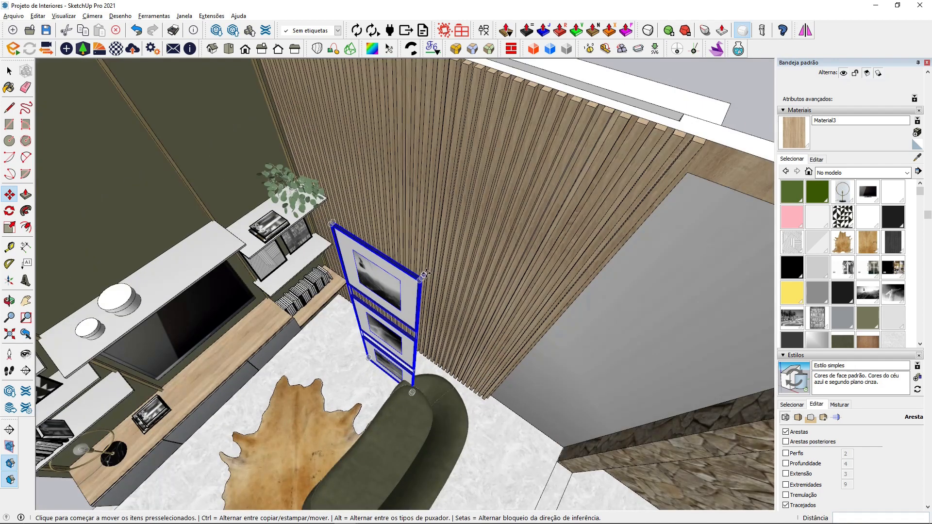
click(426, 274)
scroll(430, 279, down, 2)
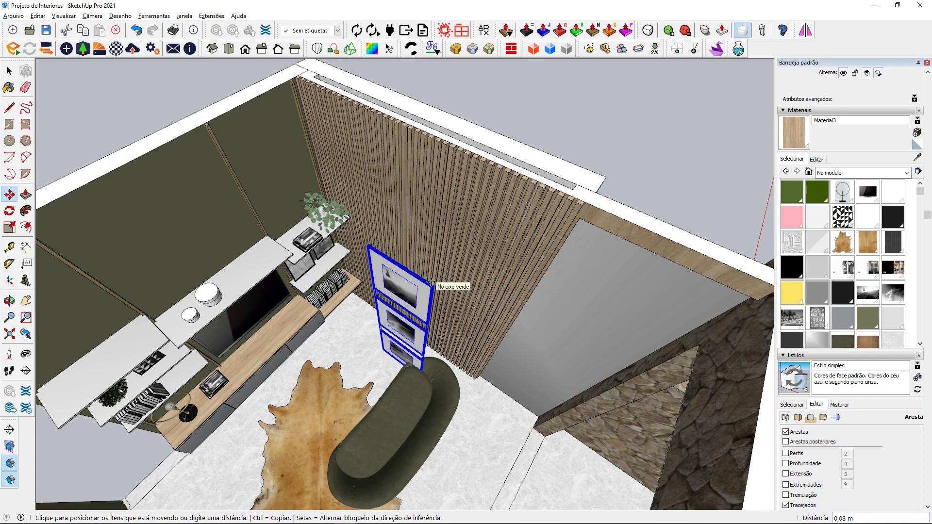
scroll(431, 281, up, 5)
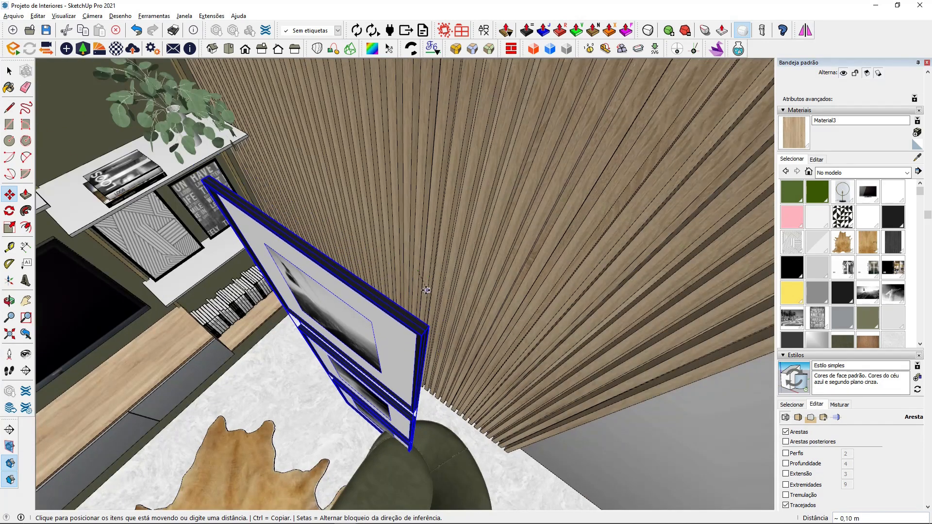
scroll(426, 290, down, 5)
scroll(537, 232, up, 3)
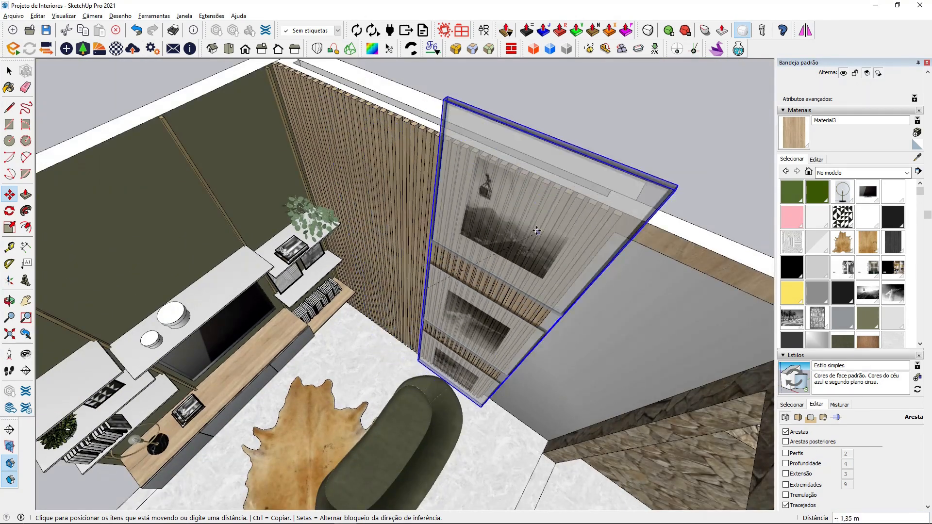
scroll(536, 231, down, 5)
scroll(427, 208, up, 1)
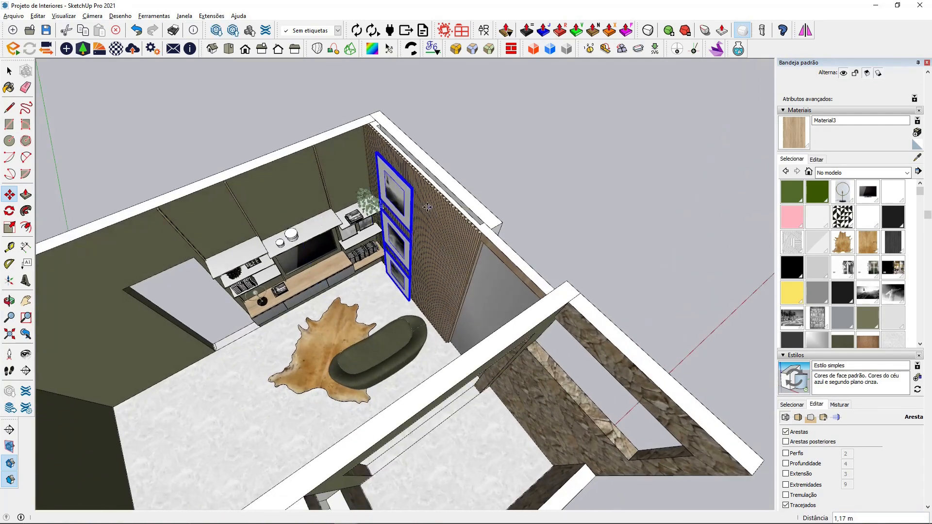
scroll(427, 207, up, 3)
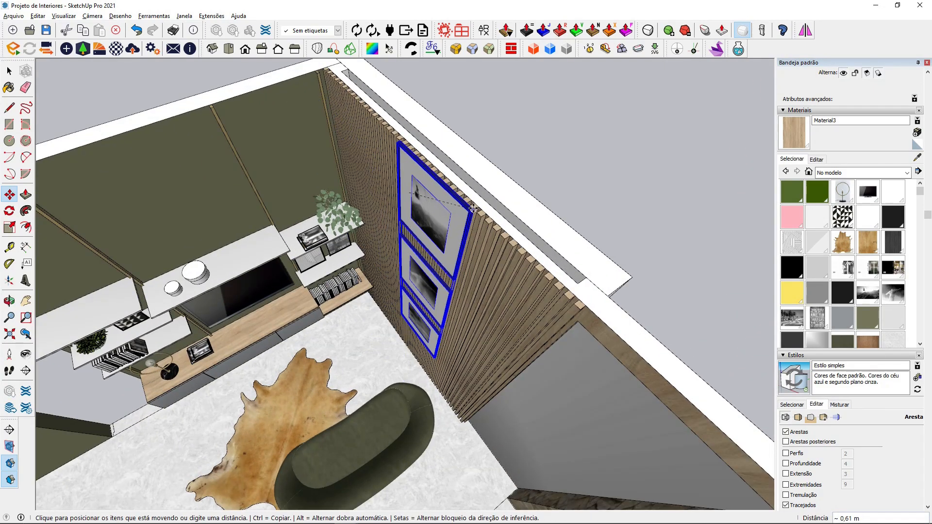
click(473, 209)
- Lower the picture frames on the slatted wall and shift them sideways toward the TV unit
scroll(473, 209, down, 3)
scroll(480, 194, up, 5)
middle_drag(480, 194, 442, 224)
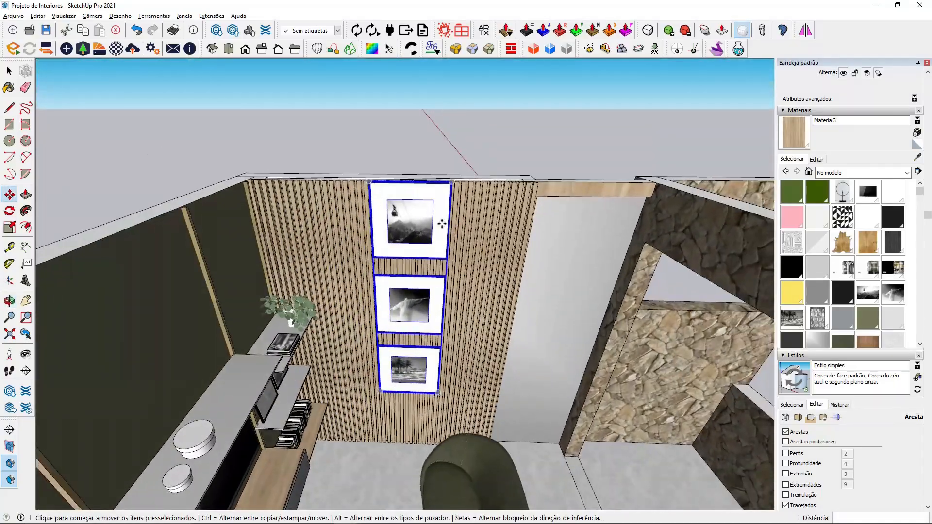
click(407, 256)
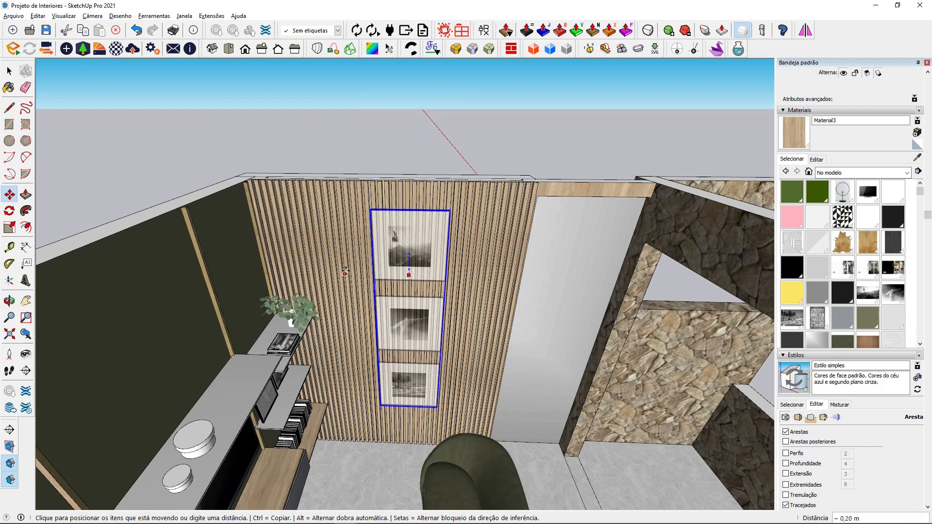
click(422, 275)
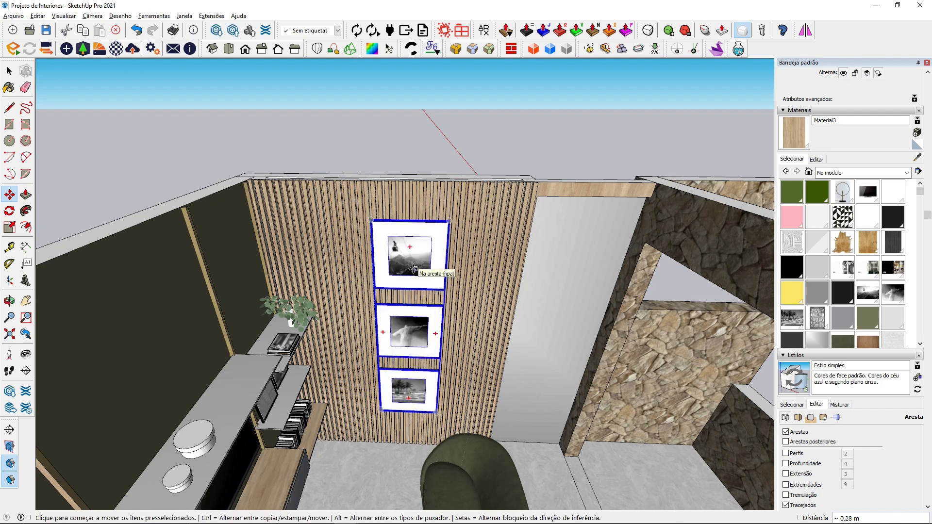
click(413, 269)
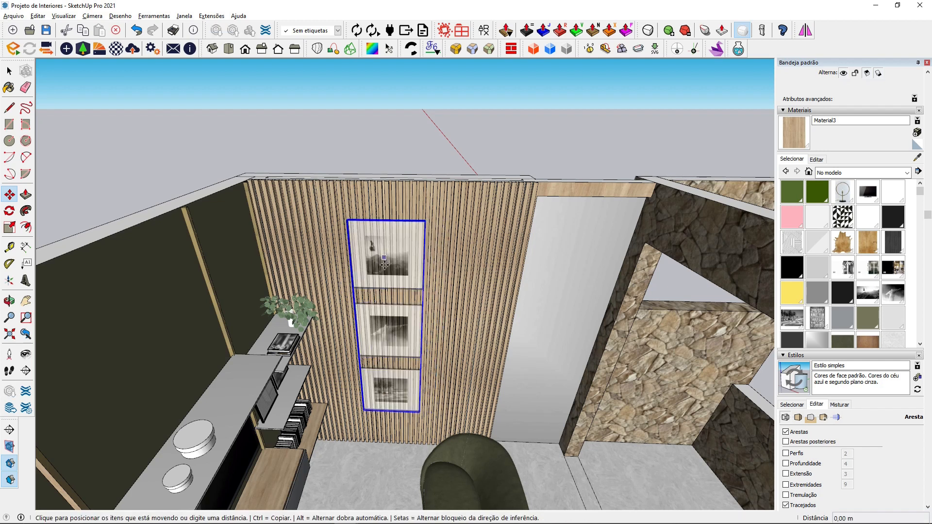
click(385, 278)
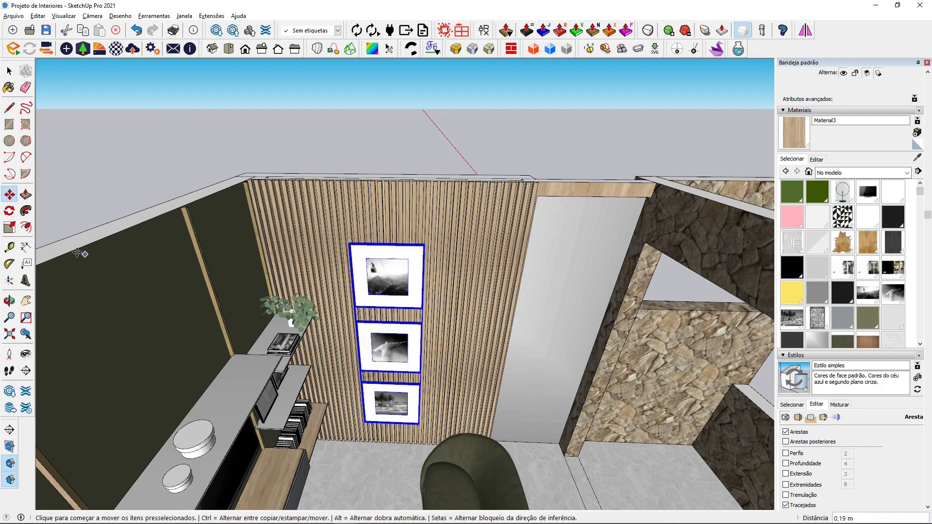
- Scale the picture frames up uniformly by about 1.14 and readjust their height and sideways position on the slatted wall
click(9, 227)
click(424, 244)
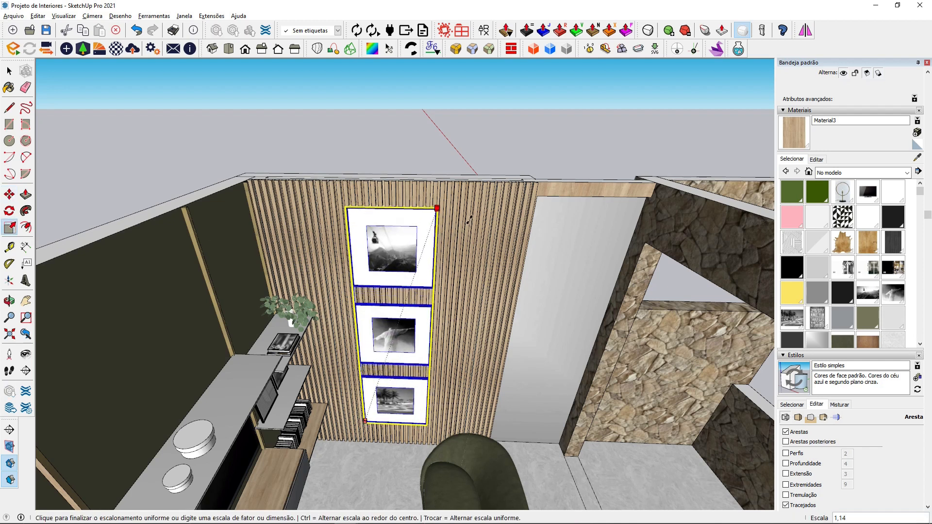
click(436, 211)
click(8, 194)
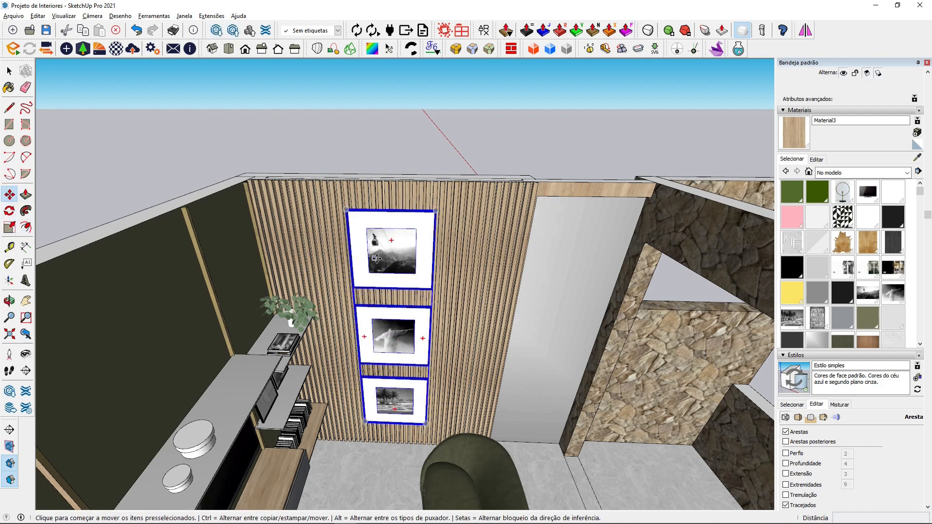
click(397, 261)
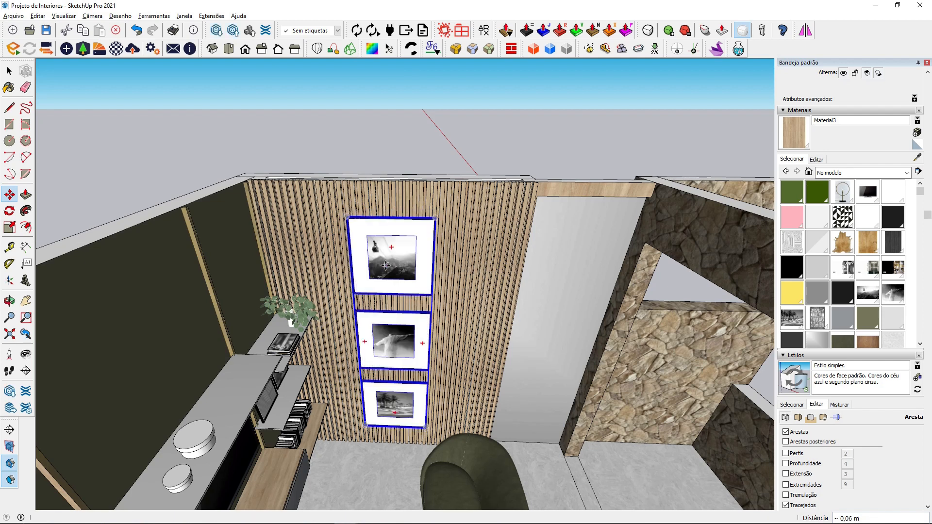
click(380, 261)
key(space)
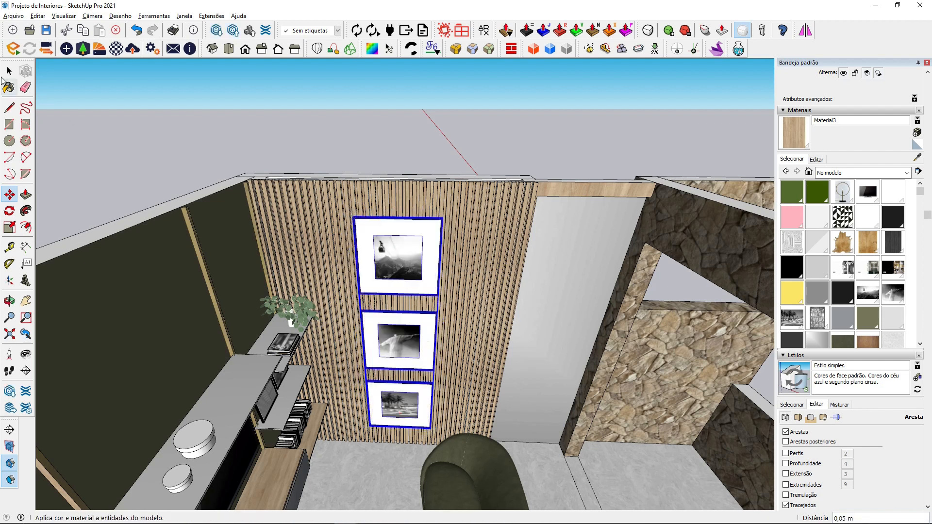
click(170, 138)
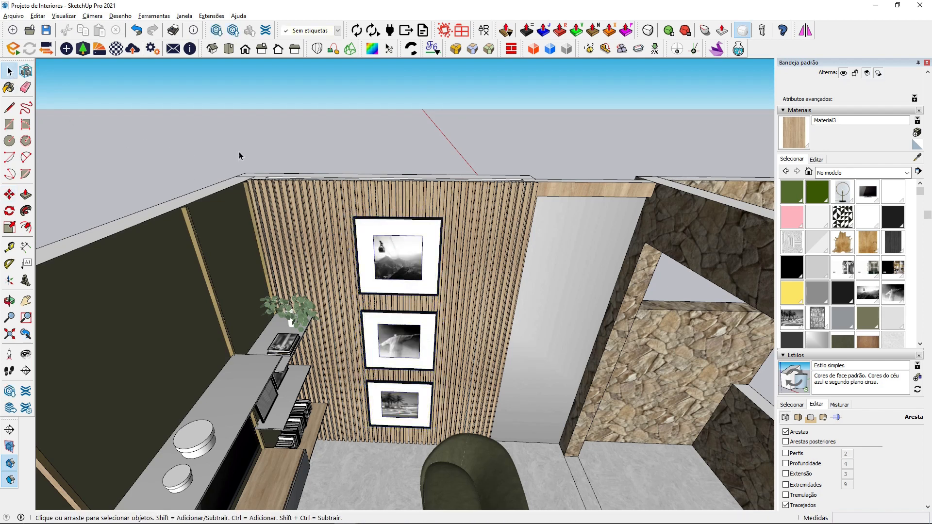
- Import the Tronco de madeira model from the Sala folder and place it on the floor in the corner beside the TV unit
scroll(437, 183, down, 3)
scroll(437, 183, down, 2)
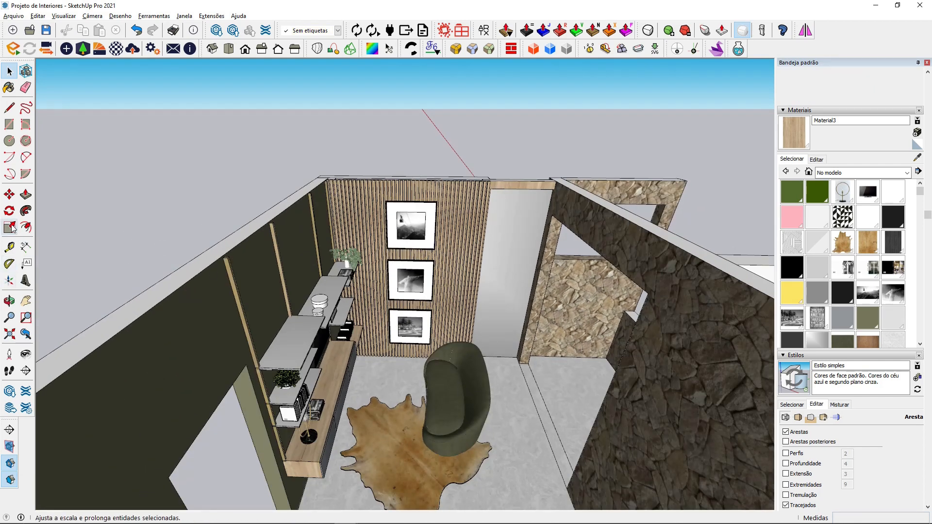
scroll(407, 277, down, 4)
middle_drag(407, 277, 341, 312)
scroll(339, 324, up, 4)
click(202, 127)
click(14, 15)
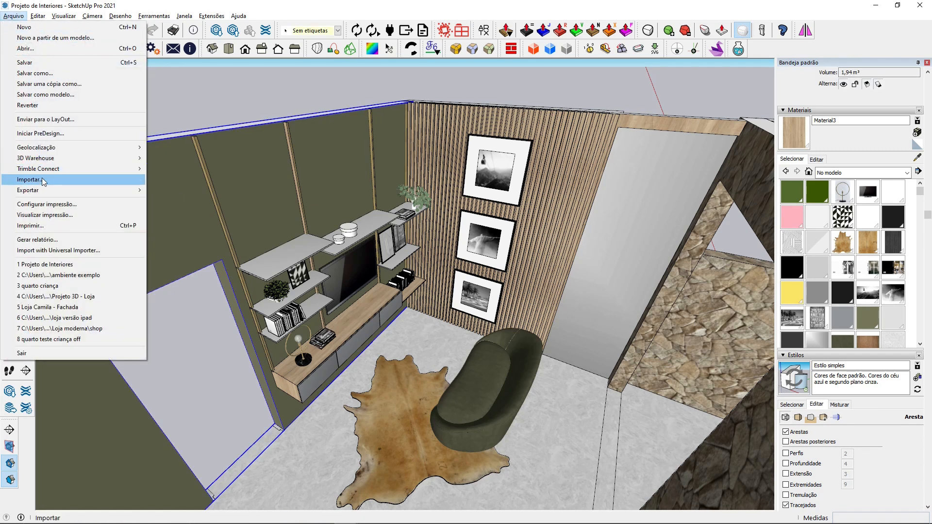
click(29, 180)
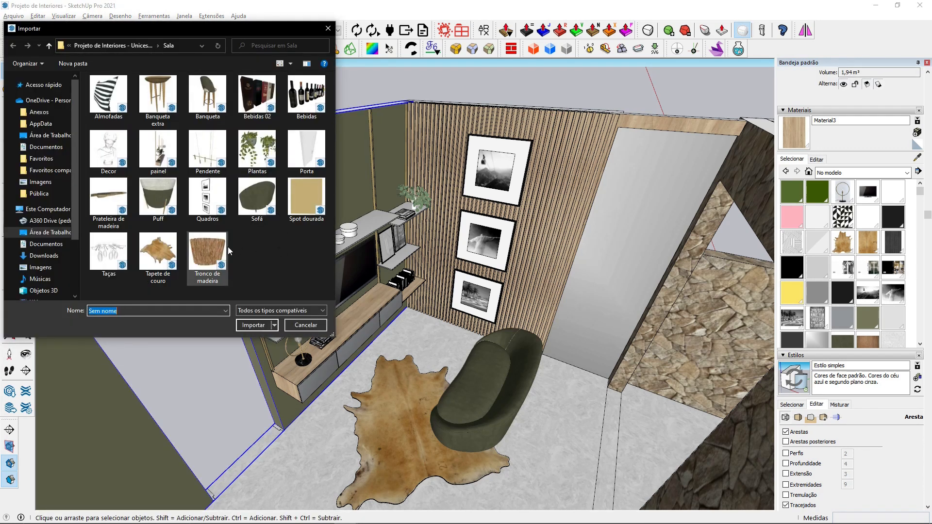
click(211, 250)
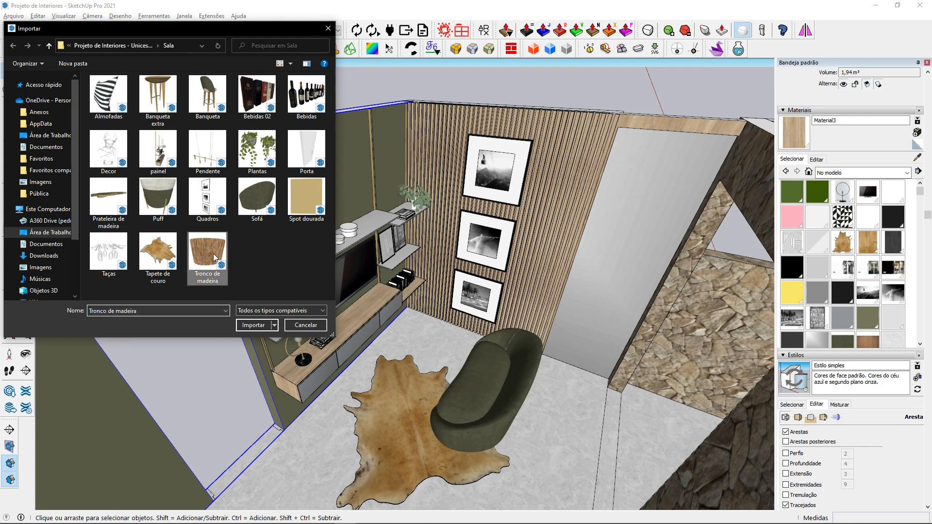
click(251, 325)
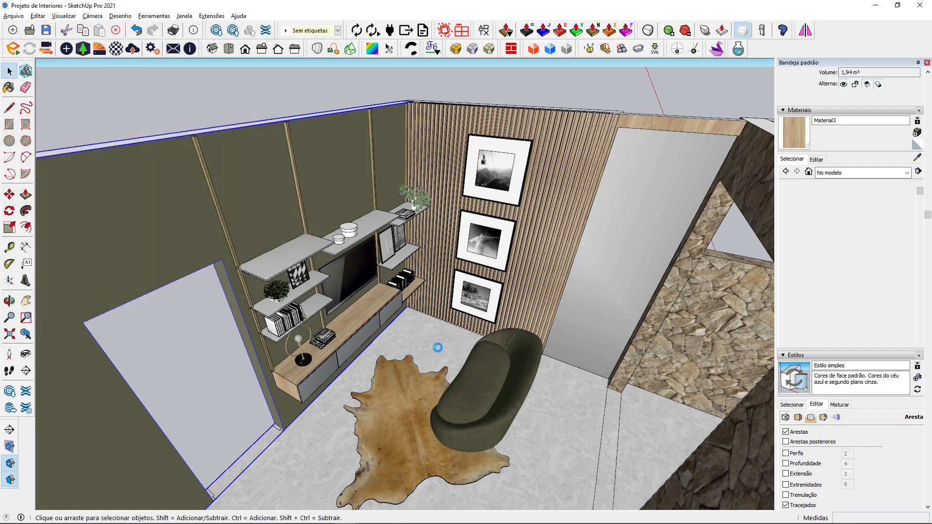
scroll(438, 348, up, 5)
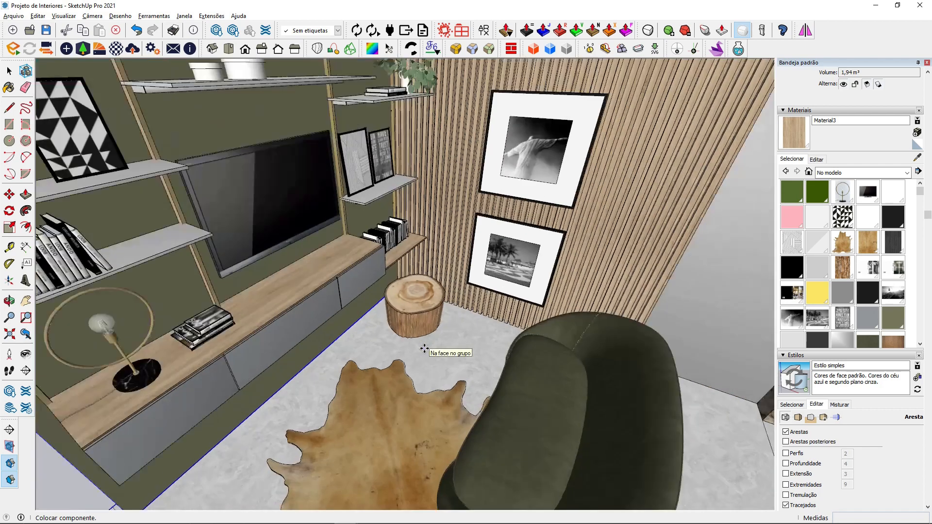
click(425, 348)
- Enlarge the wood stump uniformly and shift it about 0.10 m across the floor toward the corner
scroll(410, 311, down, 4)
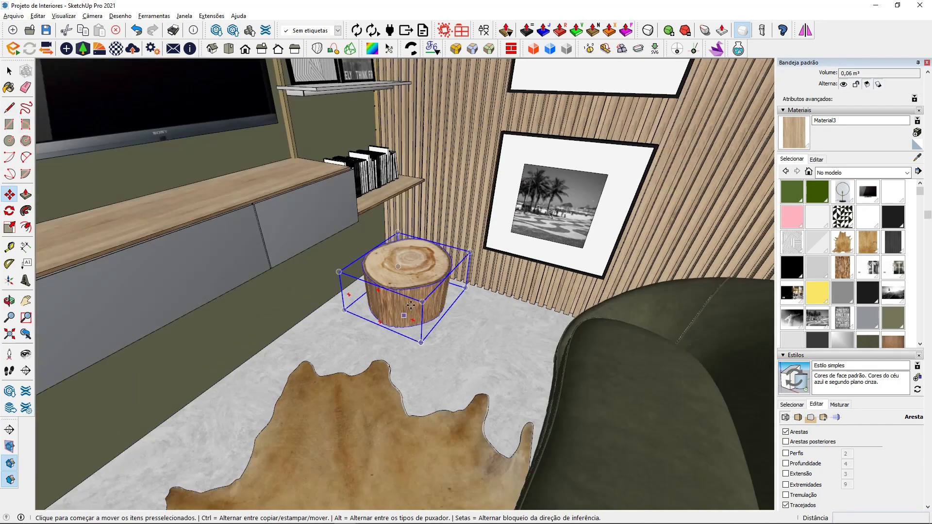
middle_drag(408, 292, 394, 331)
click(9, 227)
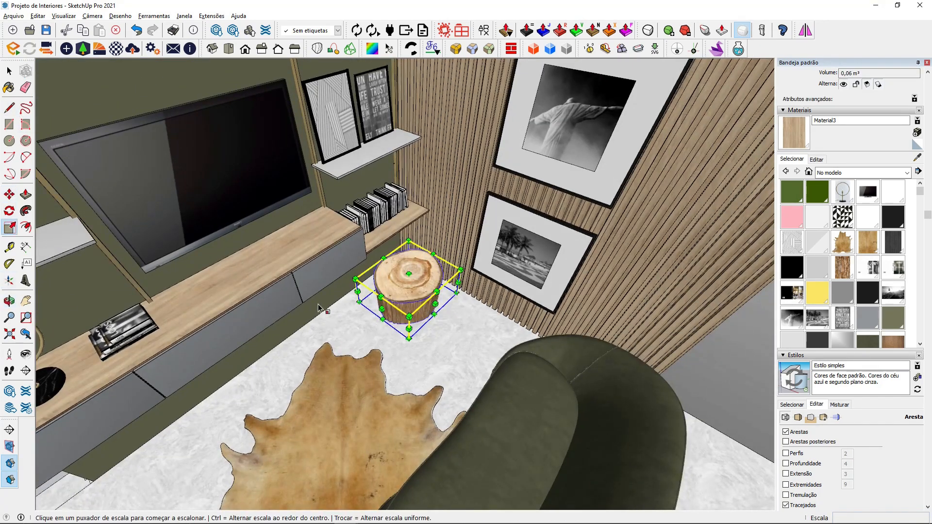
click(409, 320)
click(410, 330)
key(m)
scroll(385, 324, up, 4)
click(343, 336)
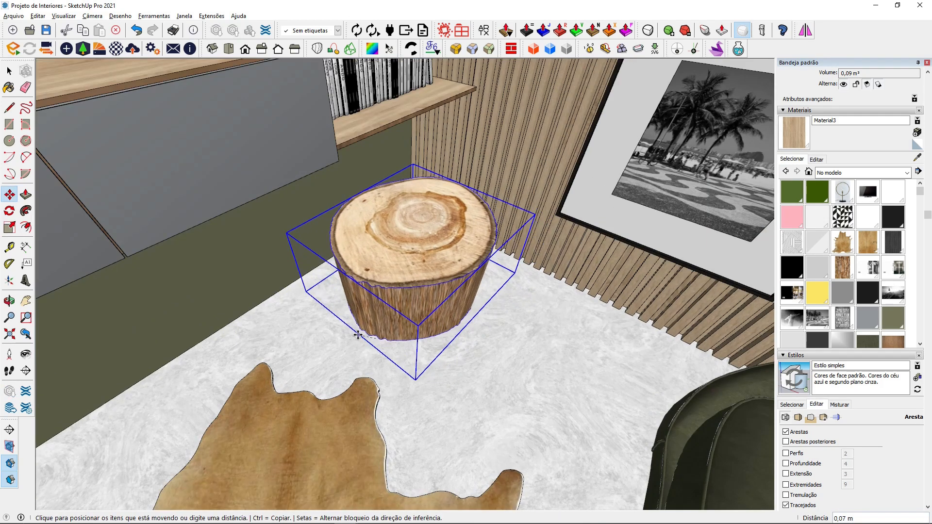
click(357, 327)
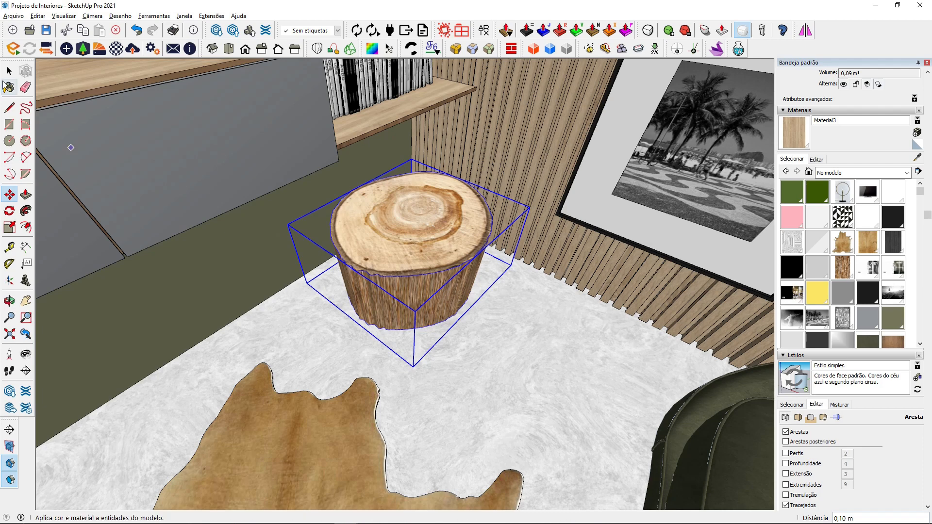
key(space)
- Import the Puff model from the Sala folder and place it on the floor beside the leather rug
scroll(443, 291, down, 4)
scroll(444, 290, down, 5)
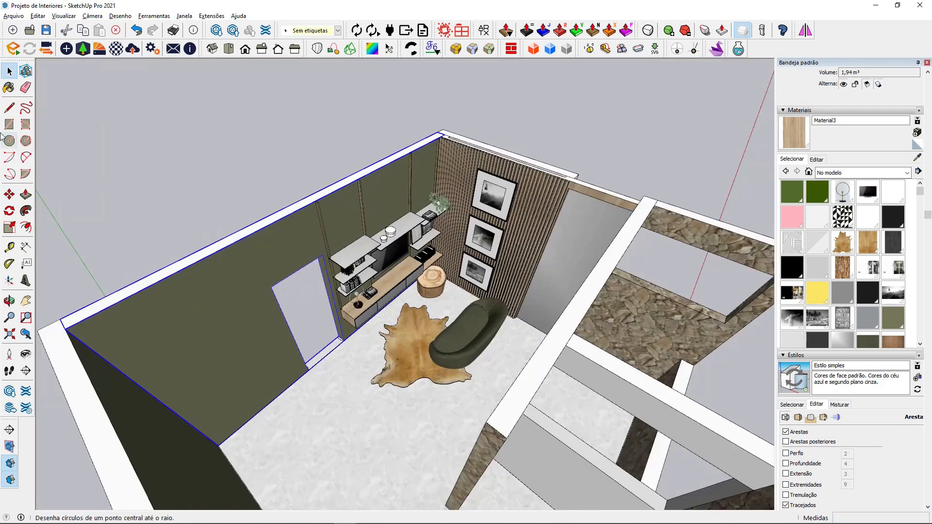
click(13, 16)
click(84, 179)
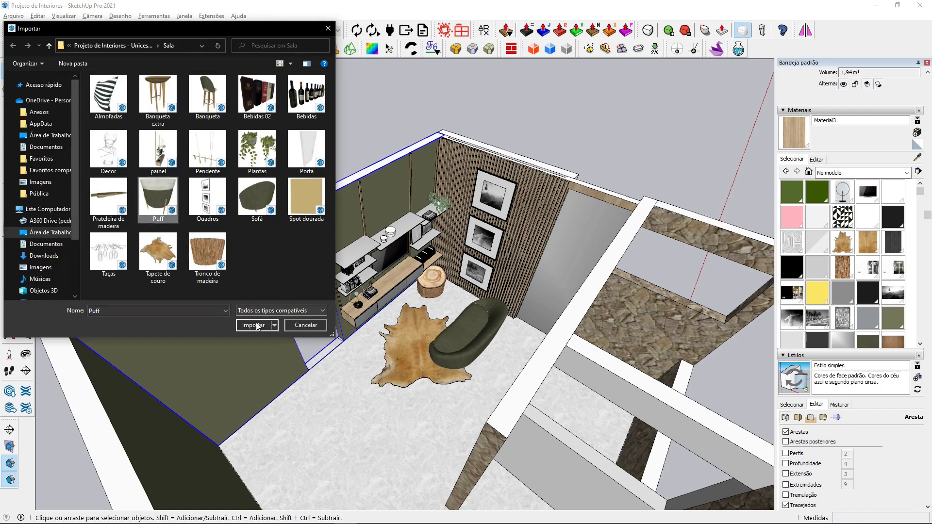
click(258, 325)
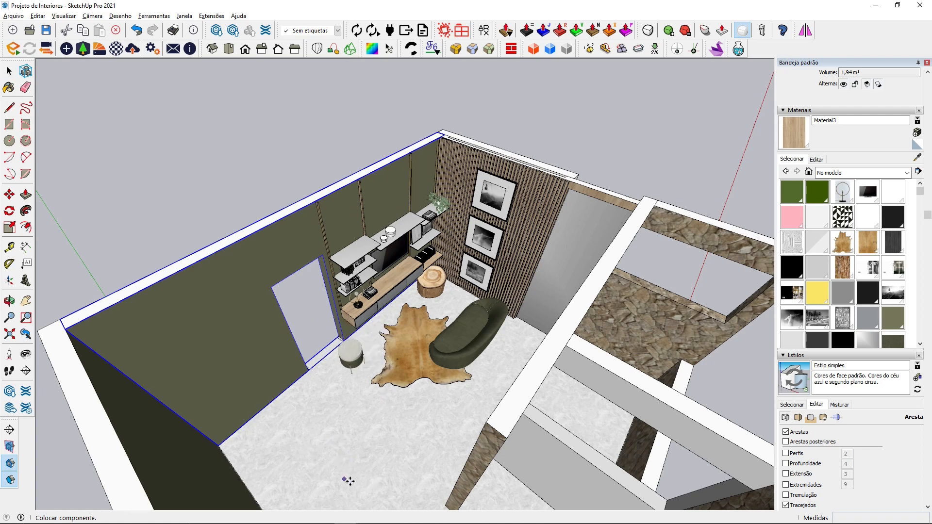
click(375, 484)
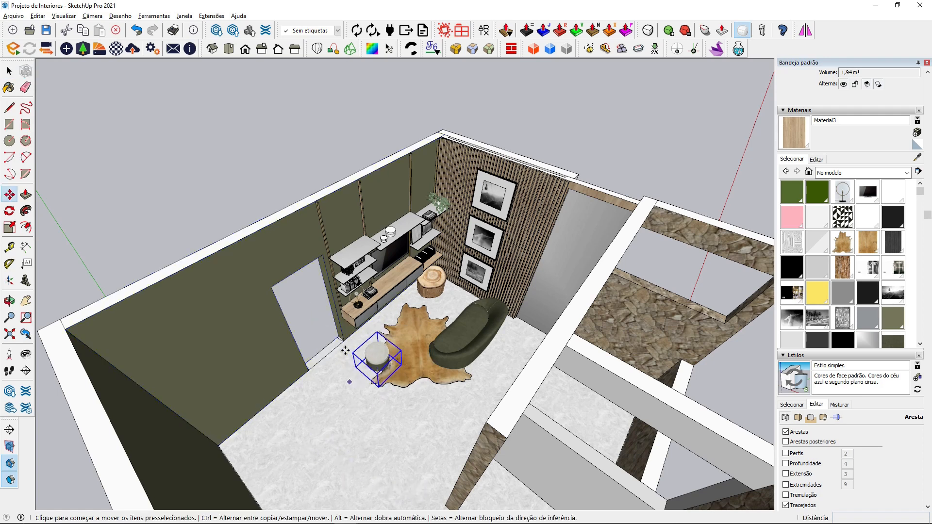
- Move the pouf off the rug to the floor near the doorway, in front of the TV unit's end
scroll(345, 350, up, 5)
click(367, 380)
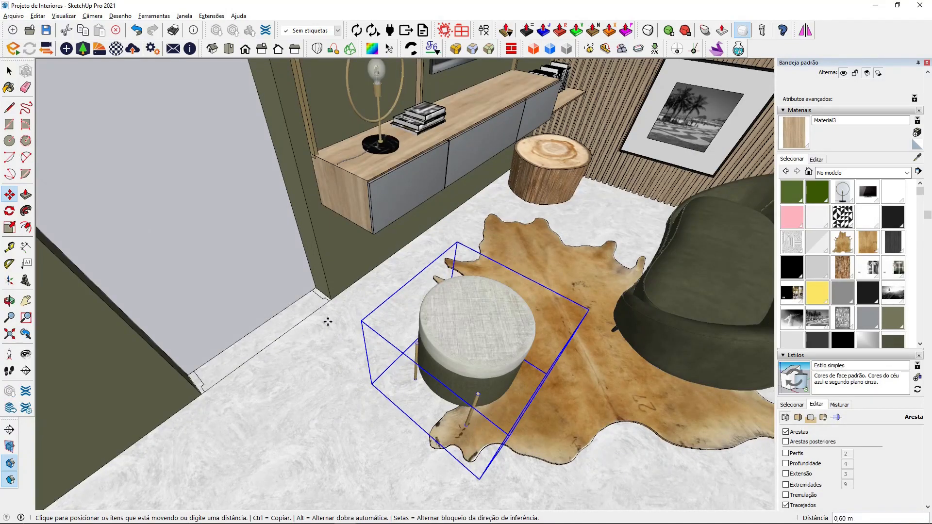
click(339, 310)
- Copy the pouf about 0.54 m along the front of the TV unit toward the wood stump
middle_drag(424, 377, 244, 385)
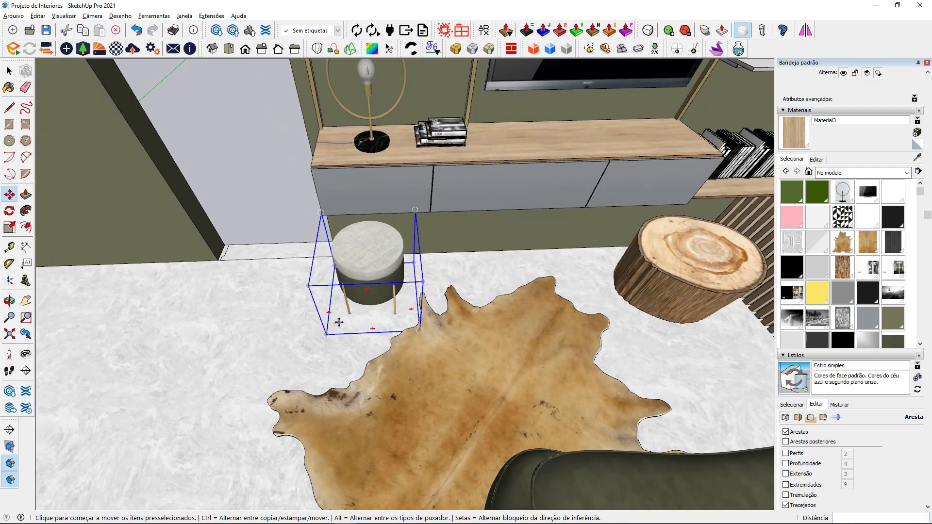
middle_drag(354, 354, 359, 257)
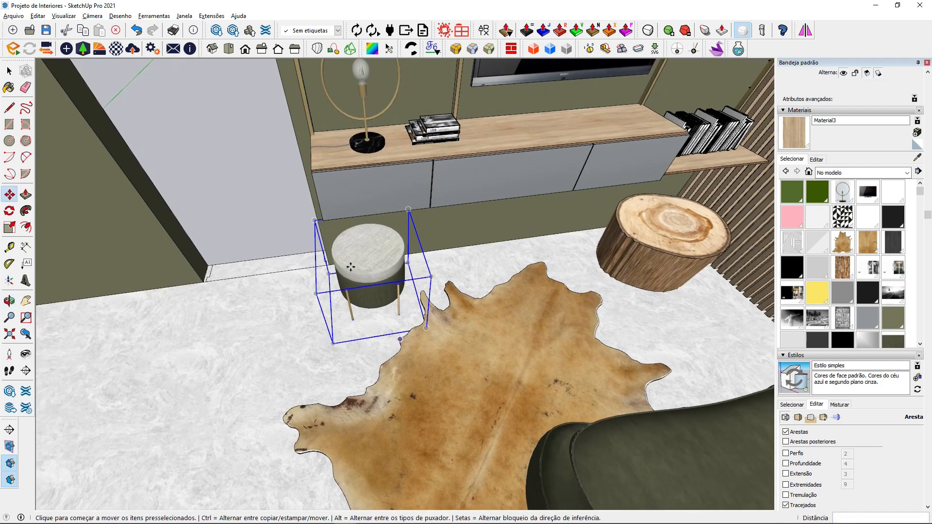
scroll(355, 261, up, 1)
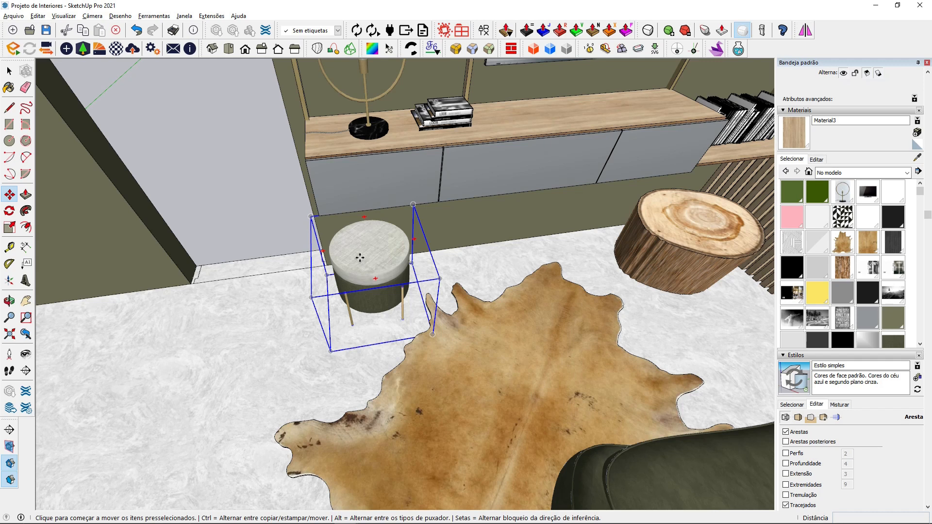
click(415, 252)
key(ctrl)
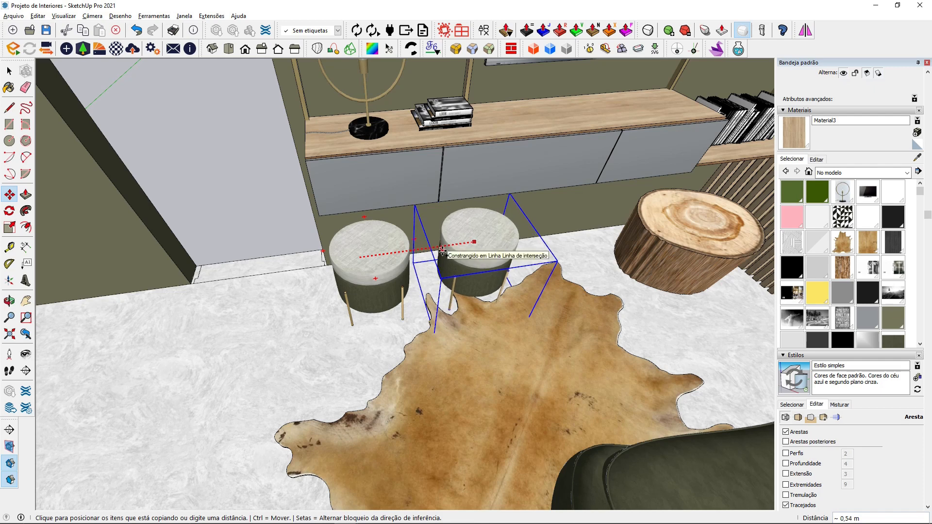
click(443, 251)
- Select both poufs and shift them together 0.10 m along the TV unit, away from the doorway
click(9, 72)
click(297, 355)
middle_drag(298, 355, 252, 344)
click(335, 279)
ctrl+click(445, 270)
click(9, 194)
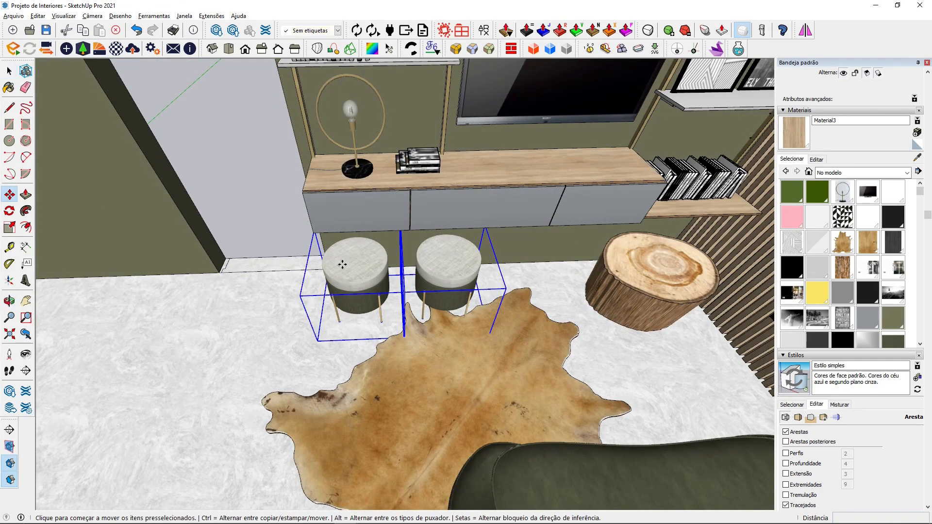
click(342, 265)
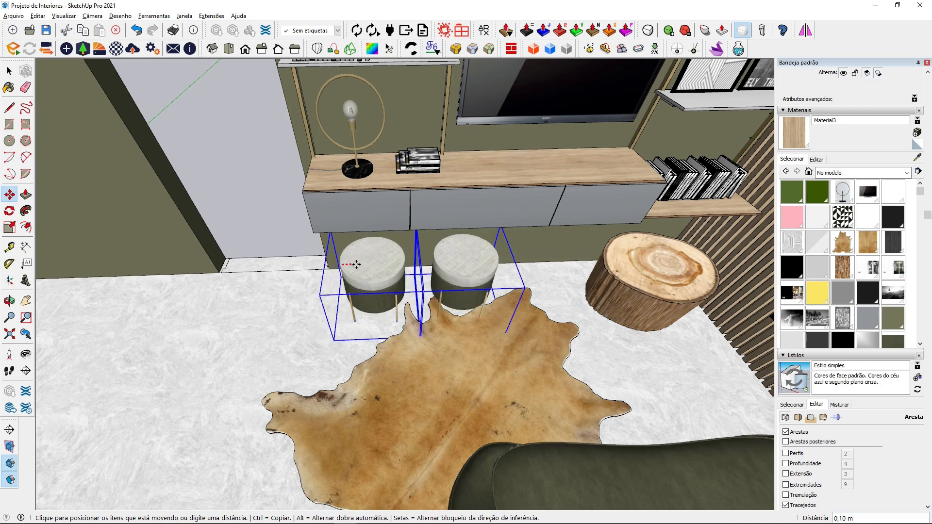
click(367, 265)
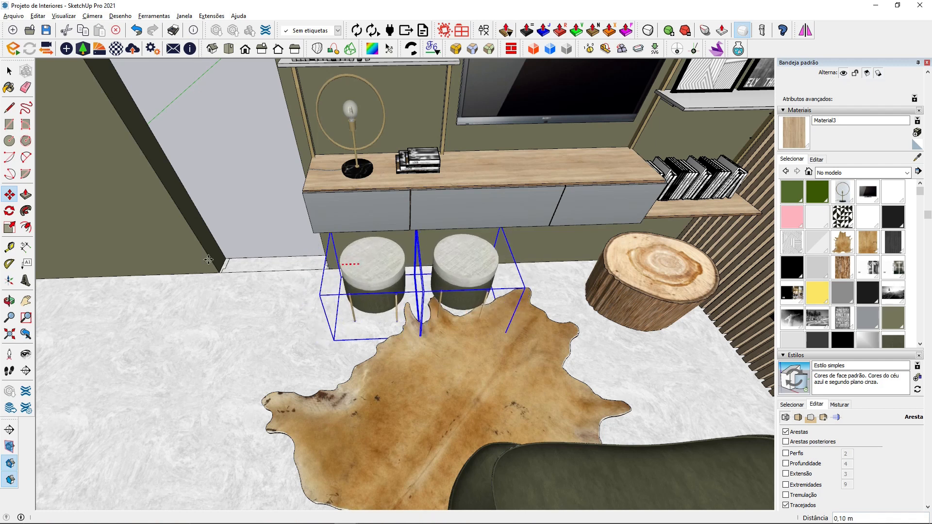
- Move both poufs back toward the wall so they sit partly under the TV unit, and clear the selection
middle_drag(199, 261, 417, 310)
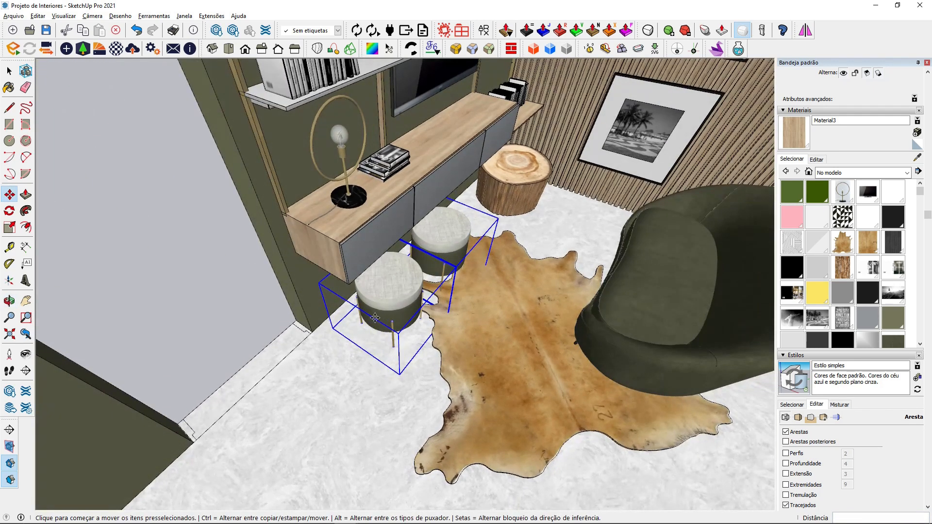
middle_drag(367, 328, 454, 244)
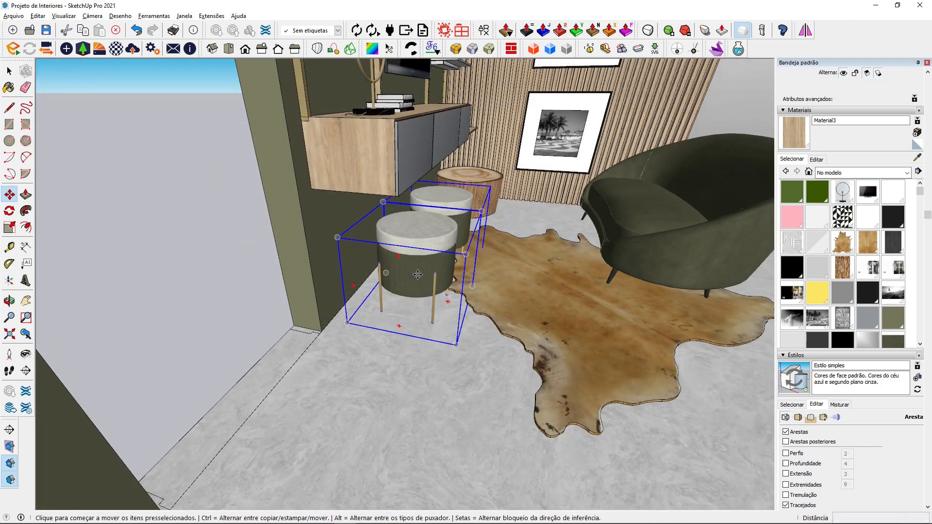
click(417, 275)
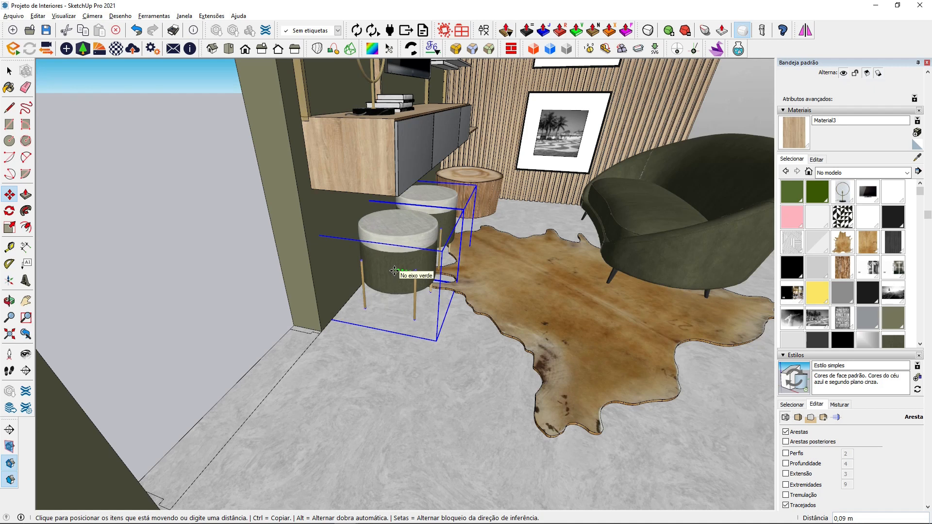
click(356, 373)
middle_drag(346, 250, 414, 233)
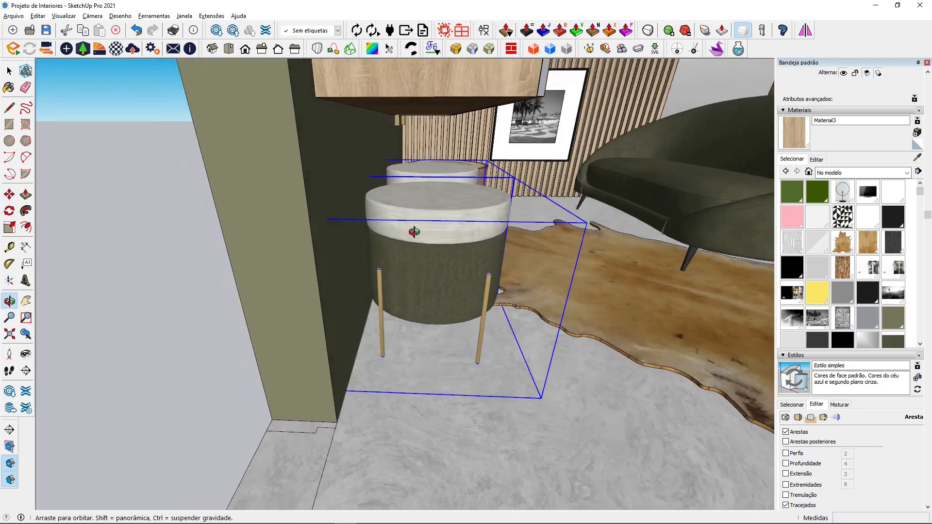
scroll(414, 232, down, 5)
key(space)
click(105, 174)
- Import the Porta model from the Sala folder and place it on the floor in front of the doorway opening
scroll(275, 235, down, 3)
middle_drag(310, 234, 410, 281)
scroll(409, 280, down, 3)
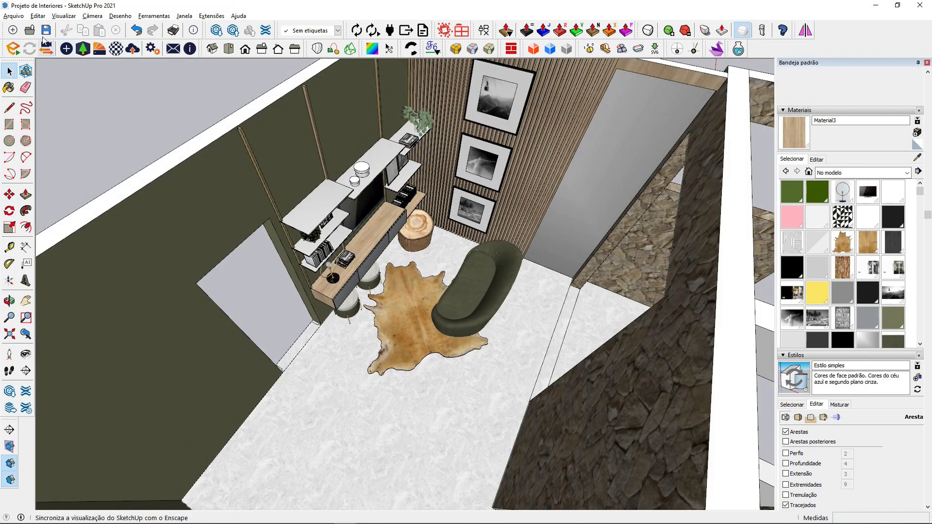
click(14, 15)
click(58, 180)
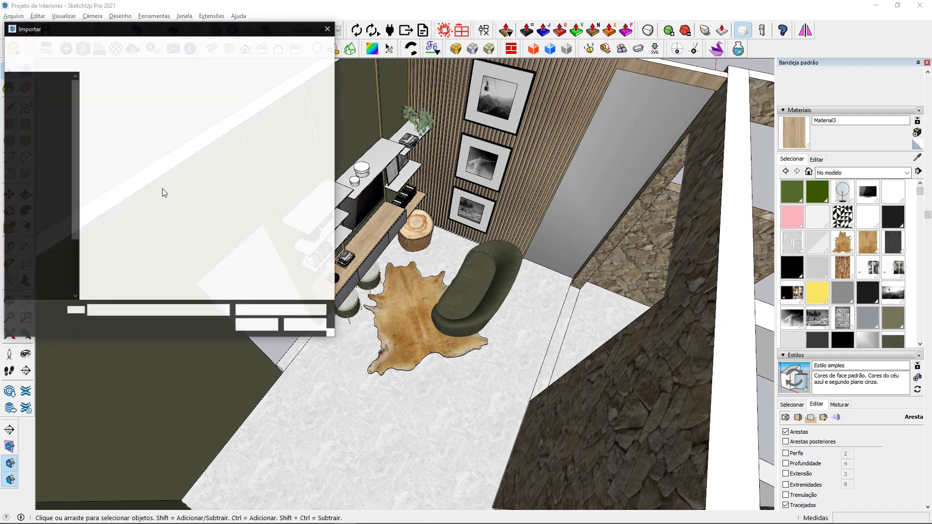
click(311, 160)
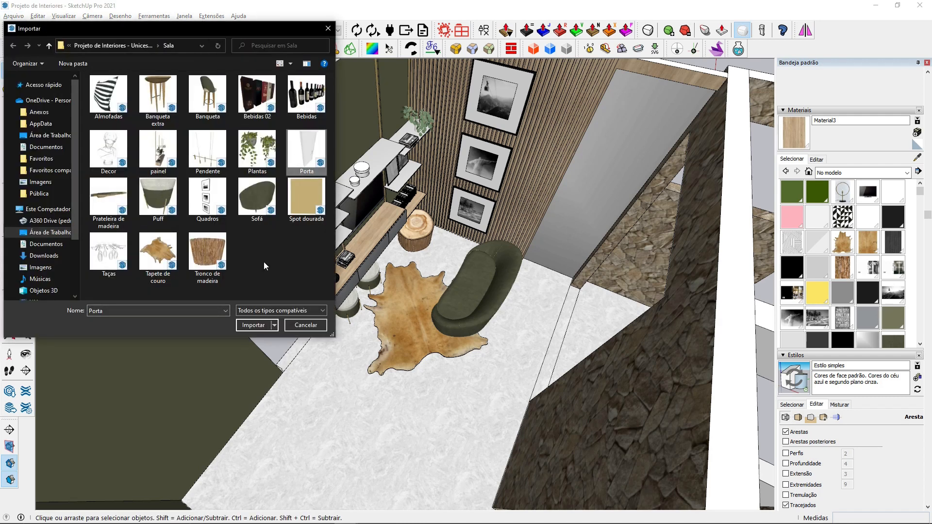
click(253, 325)
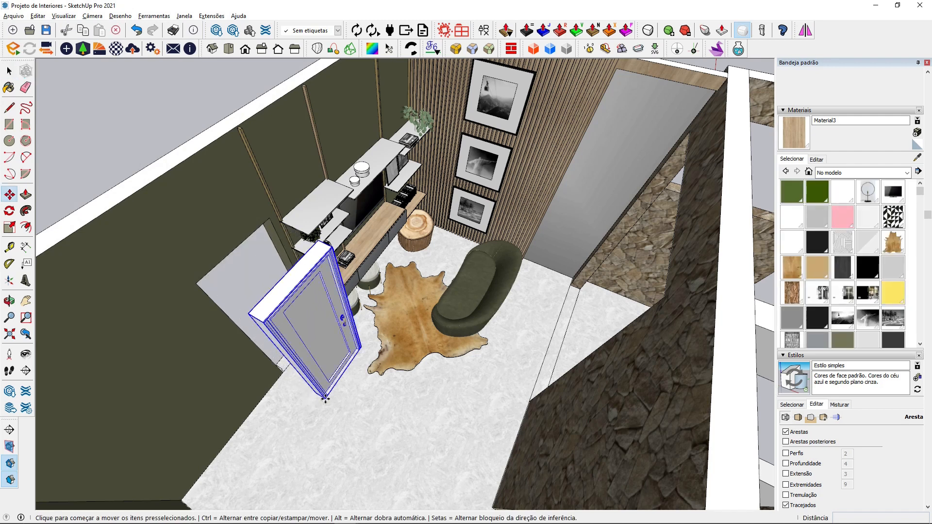
- Move the door about 0.67 m by its lower frame corner to the bottom corner of the doorway opening
scroll(326, 399, up, 6)
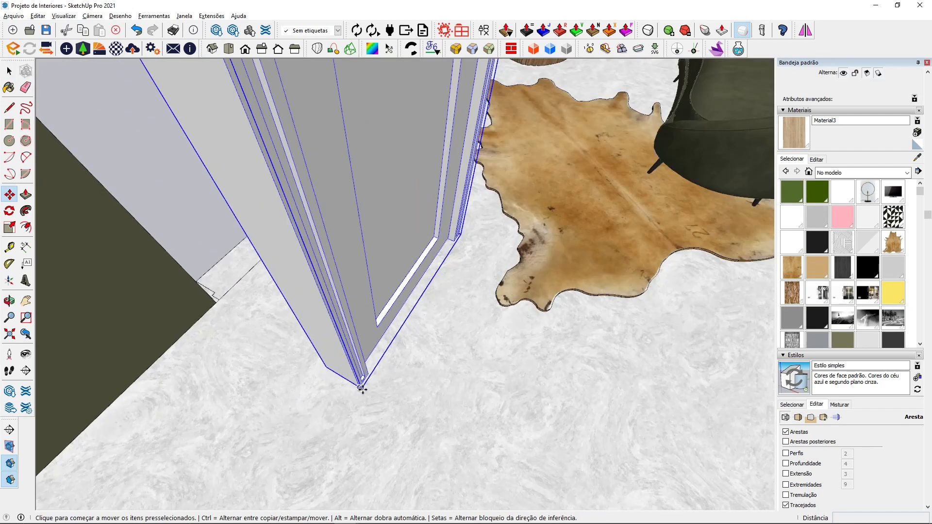
scroll(362, 388, up, 4)
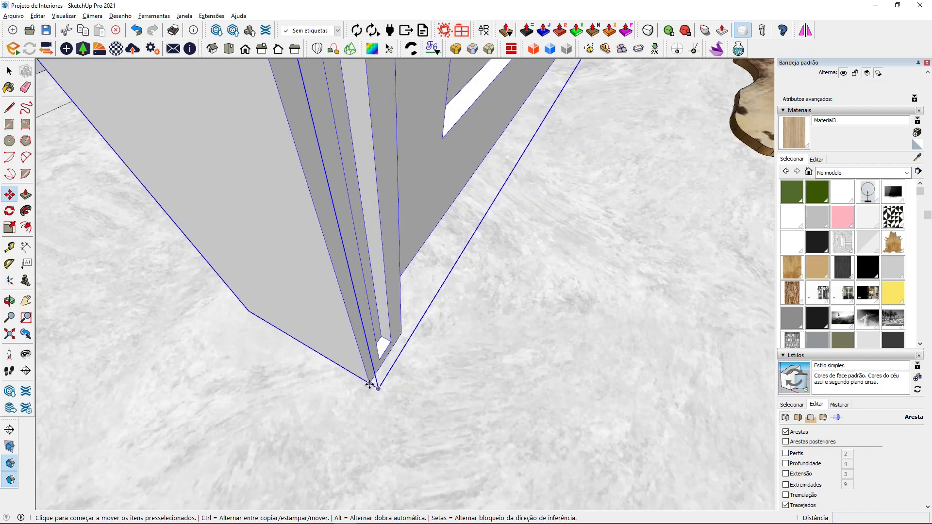
click(370, 385)
scroll(384, 354, down, 4)
scroll(119, 279, up, 4)
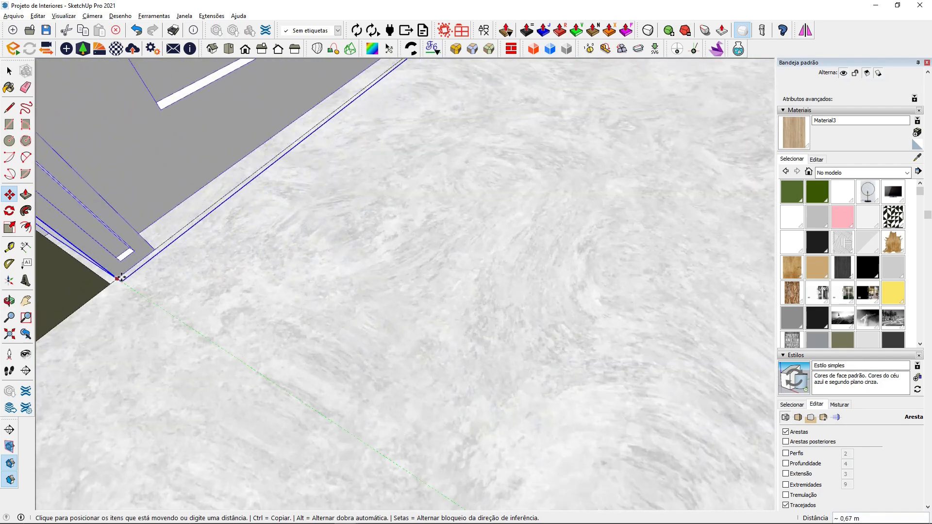
click(120, 281)
scroll(372, 313, down, 4)
scroll(202, 285, up, 3)
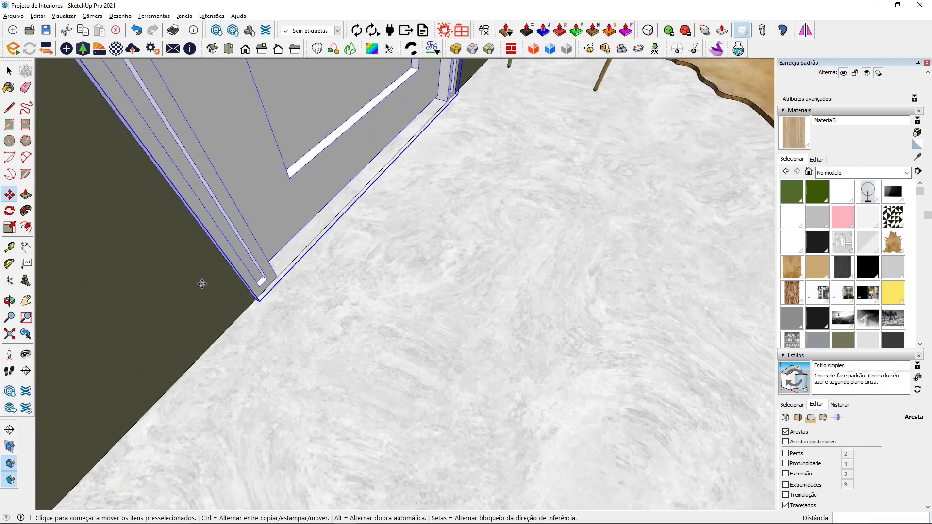
- Realign the door's lower frame corner with the wall corner at the edge of the doorway opening
click(264, 307)
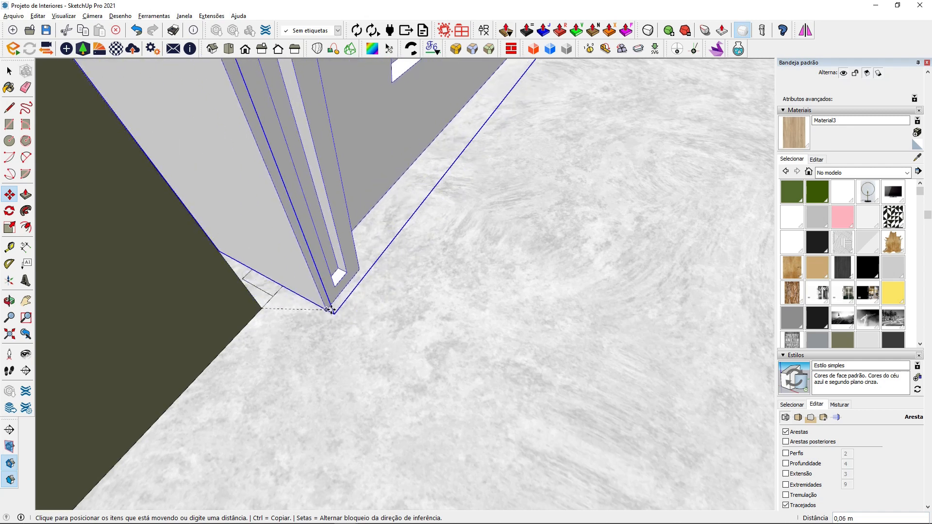
click(265, 311)
scroll(341, 444, down, 3)
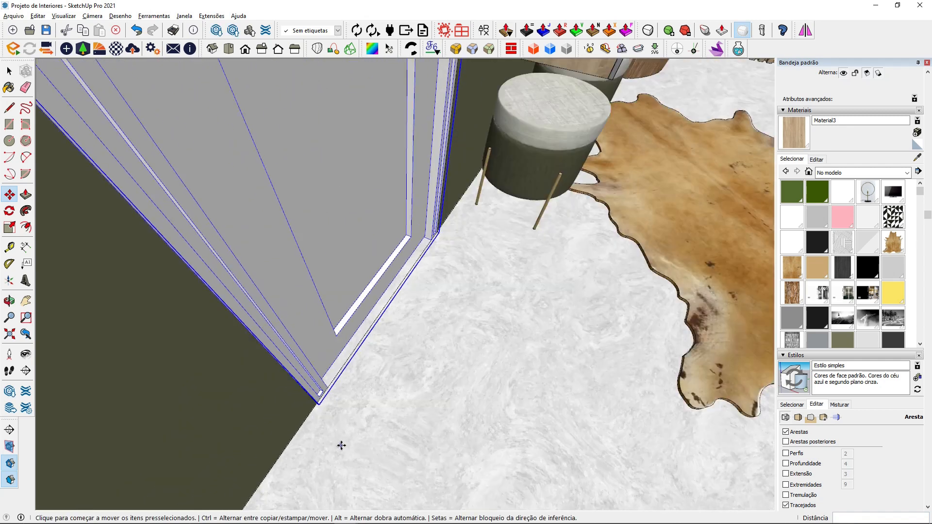
scroll(369, 423, down, 4)
middle_drag(399, 403, 270, 376)
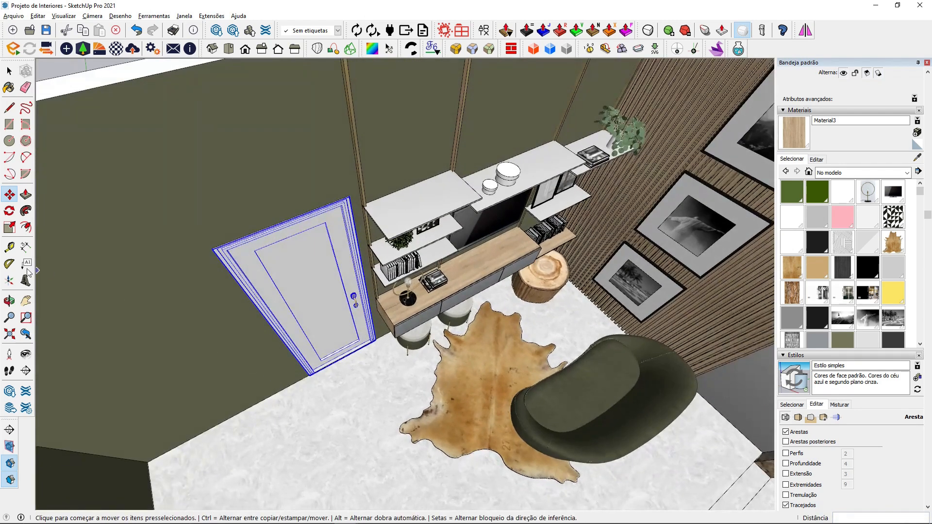
click(9, 227)
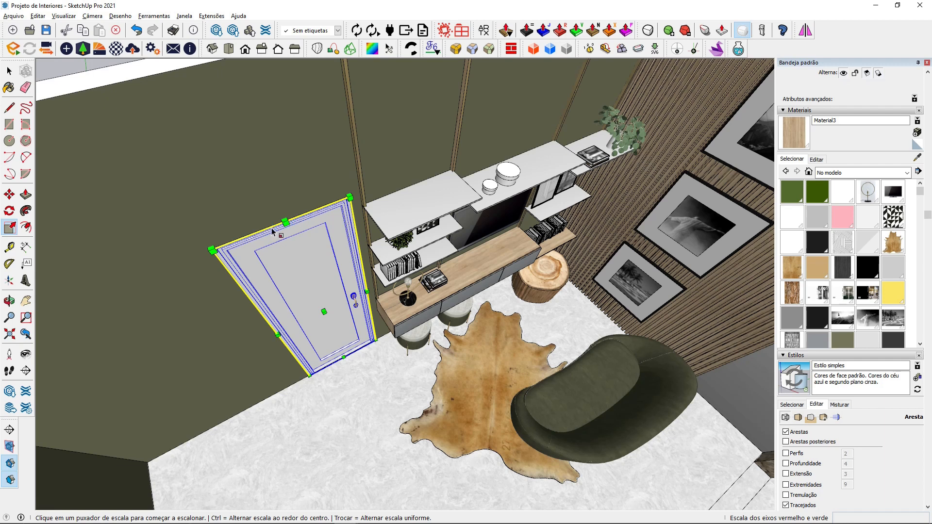
click(9, 72)
scroll(287, 290, up, 5)
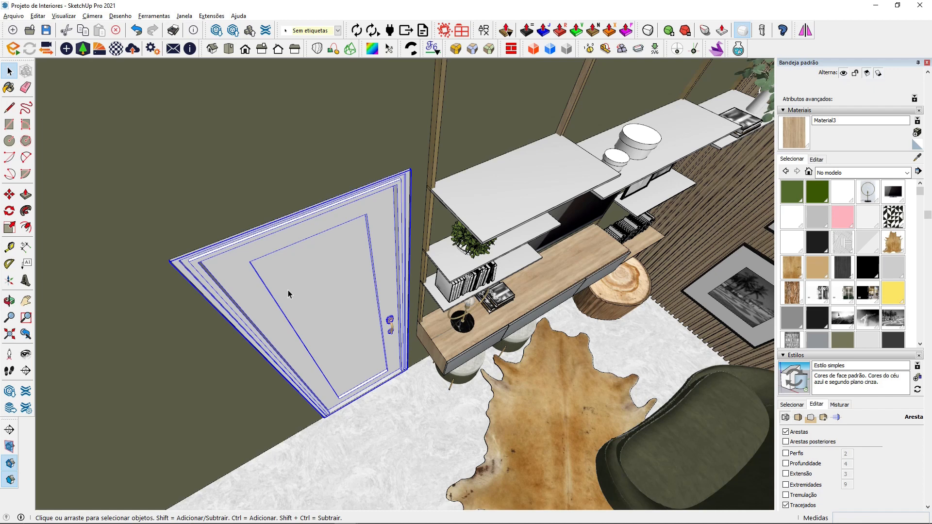
middle_drag(300, 421, 375, 40)
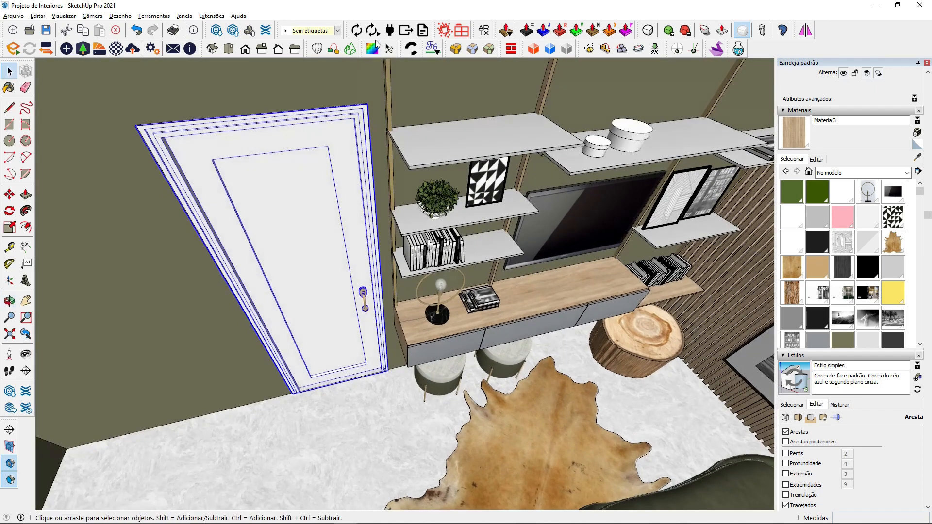
- Import the Almofadas cushion model from the Sala folder and place it in the living room near the sofa
scroll(359, 111, up, 2)
scroll(358, 112, up, 4)
middle_drag(371, 100, 411, 223)
scroll(399, 279, down, 7)
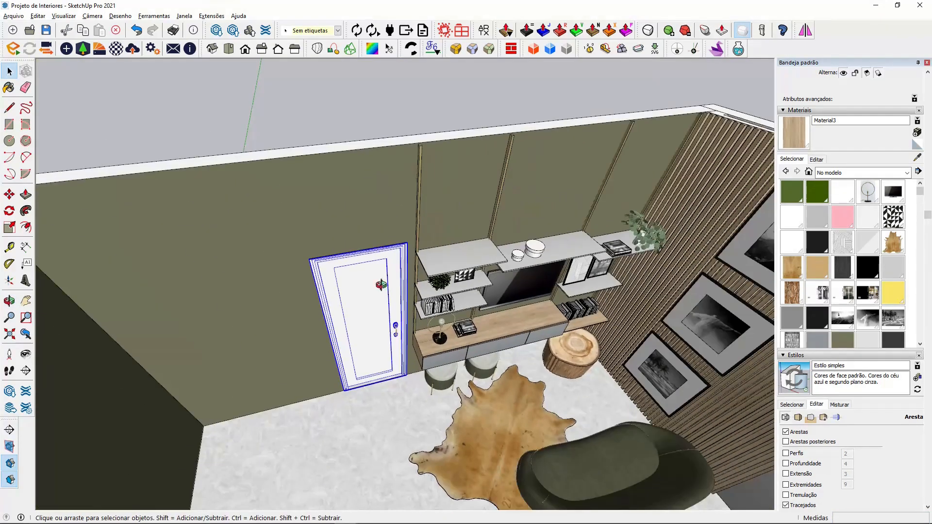
middle_drag(382, 285, 385, 314)
click(10, 16)
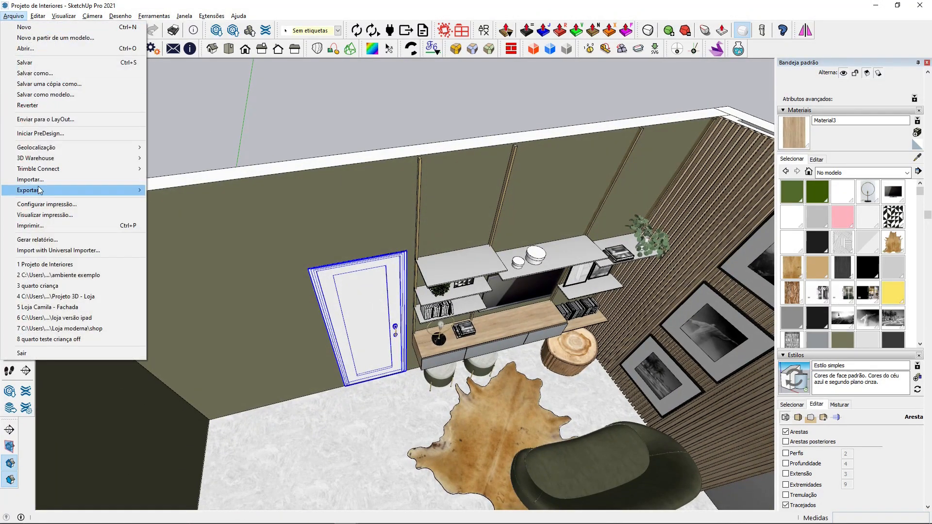
click(59, 180)
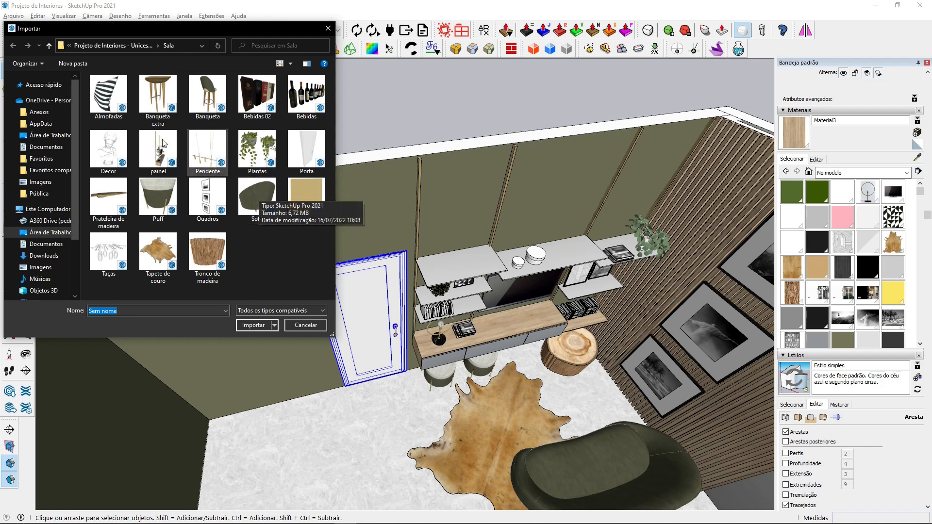
click(99, 94)
click(258, 327)
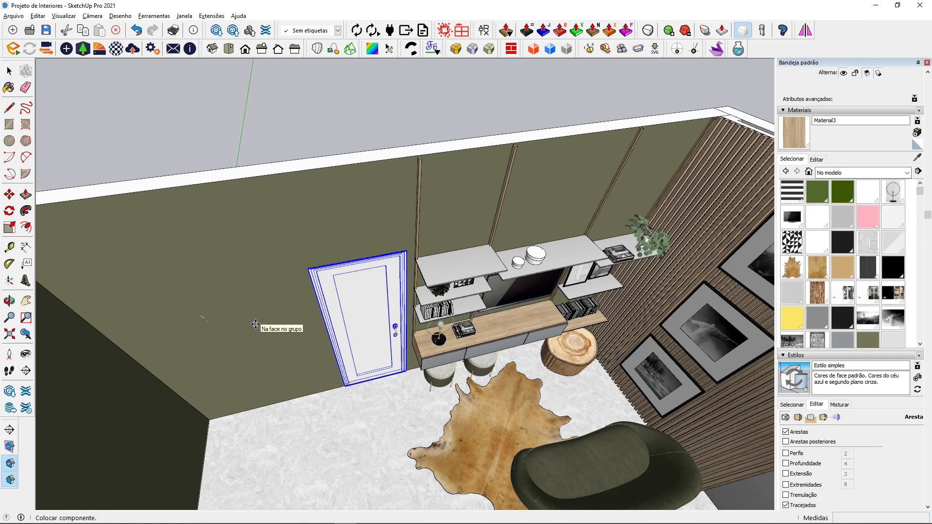
click(529, 413)
- Move the imported cushions onto the seat of the green sofa
key(m)
middle_drag(352, 391, 543, 247)
click(378, 378)
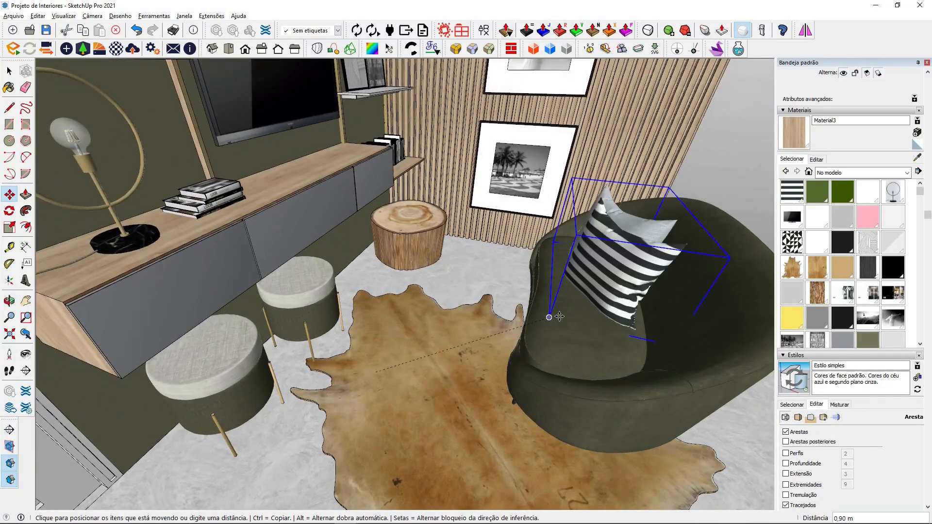
click(562, 315)
- Shift the cushions along the red axis toward the sofa's end beside the slatted wall
middle_drag(515, 311, 464, 286)
scroll(335, 318, up, 1)
middle_drag(335, 318, 442, 287)
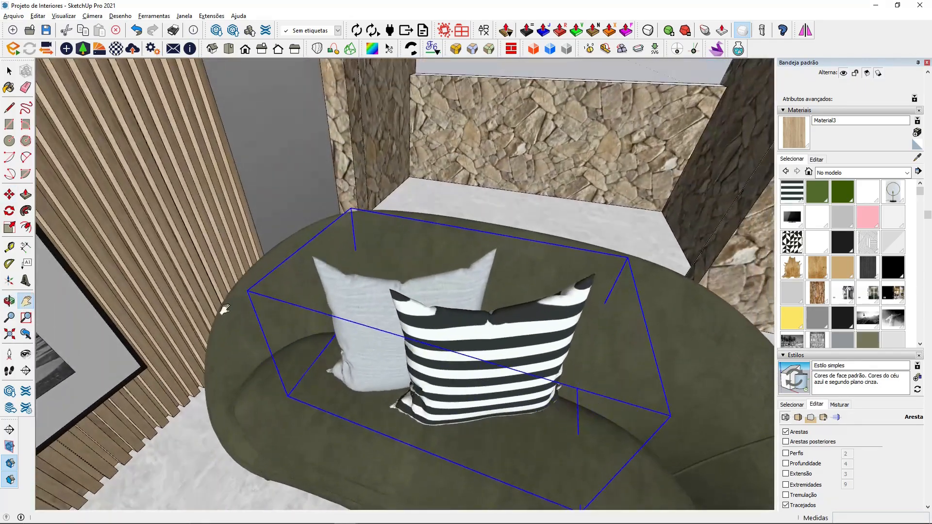
click(10, 195)
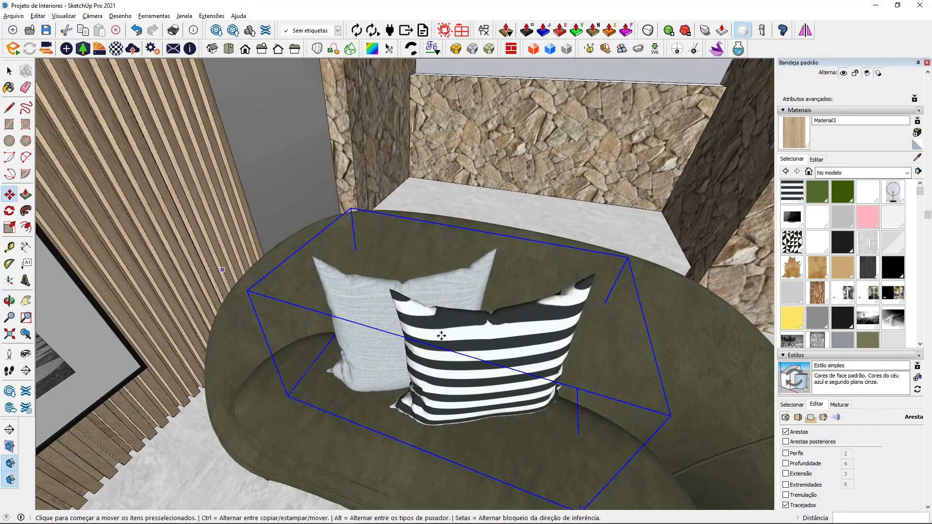
click(440, 373)
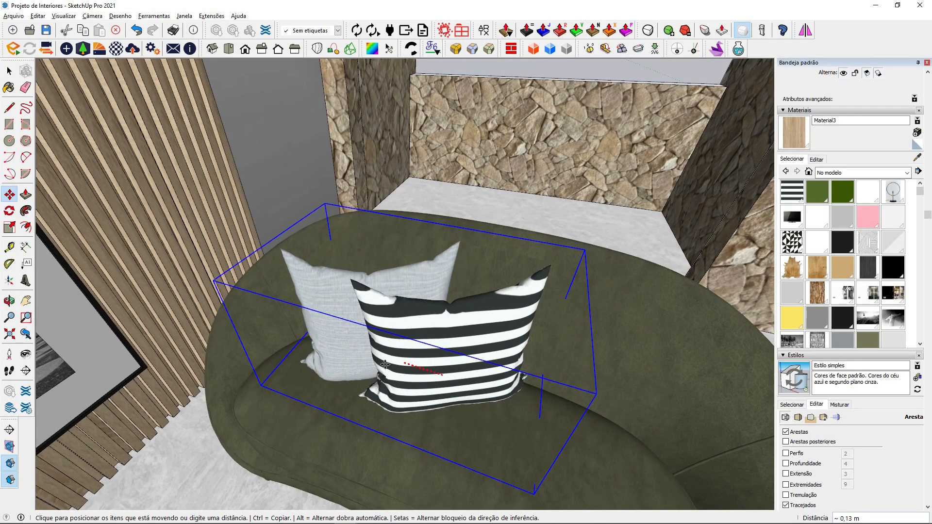
middle_drag(366, 360, 332, 313)
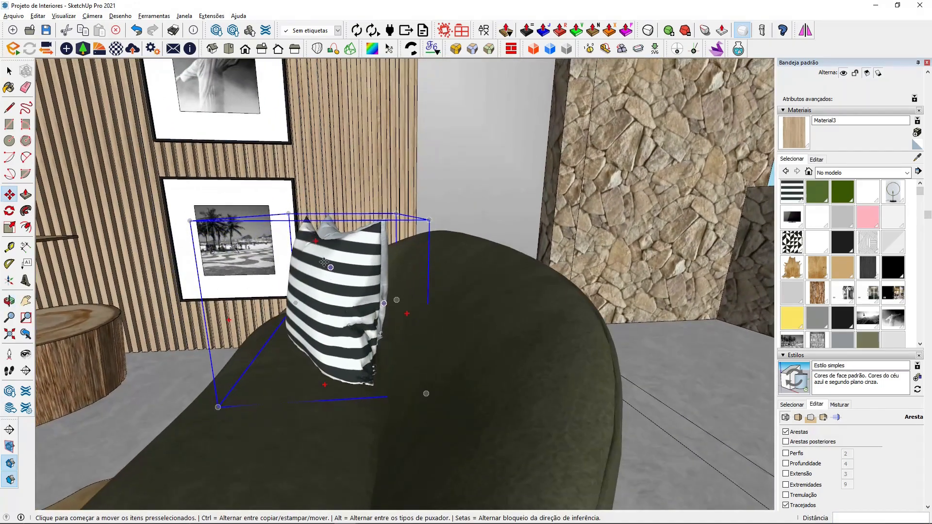
- Adjust the cushions' position and lower them by about 0.01 m so they rest on the sofa seat
click(311, 270)
click(315, 270)
middle_drag(315, 270, 421, 237)
click(421, 237)
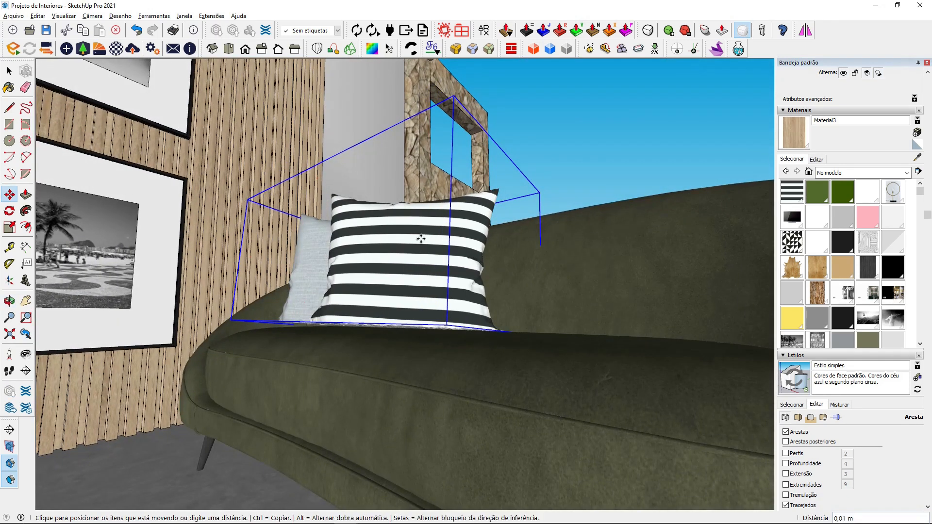
click(421, 242)
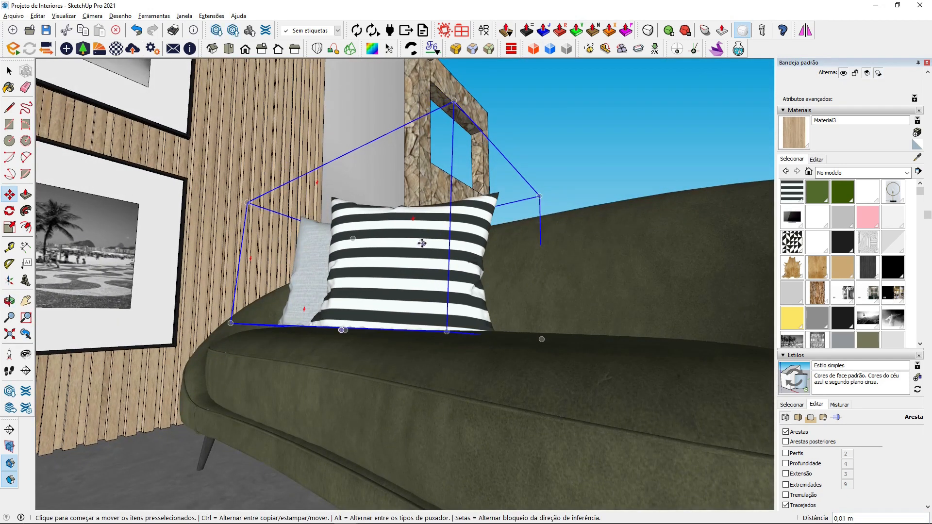
- Rotate the cushions slightly to match the sofa's seat and deselect them
click(251, 262)
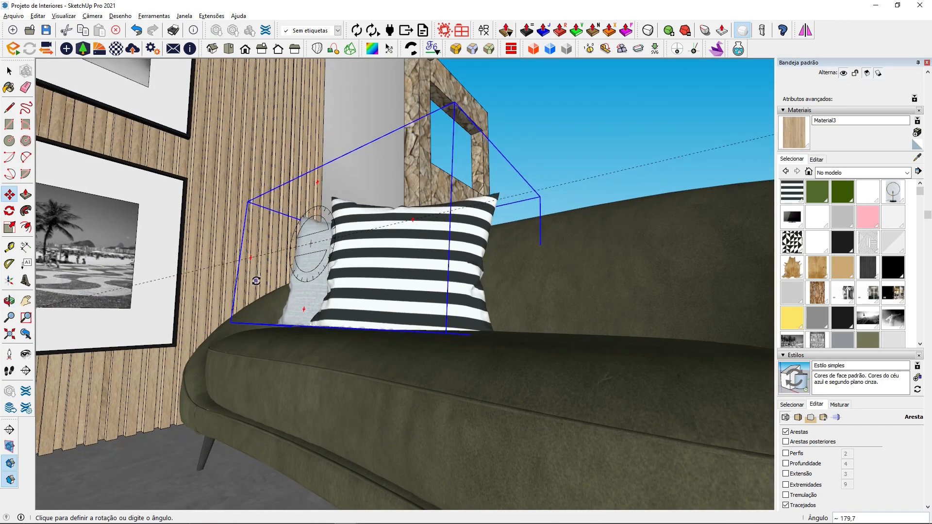
click(257, 284)
middle_drag(257, 284, 486, 335)
click(9, 72)
middle_drag(437, 223, 347, 345)
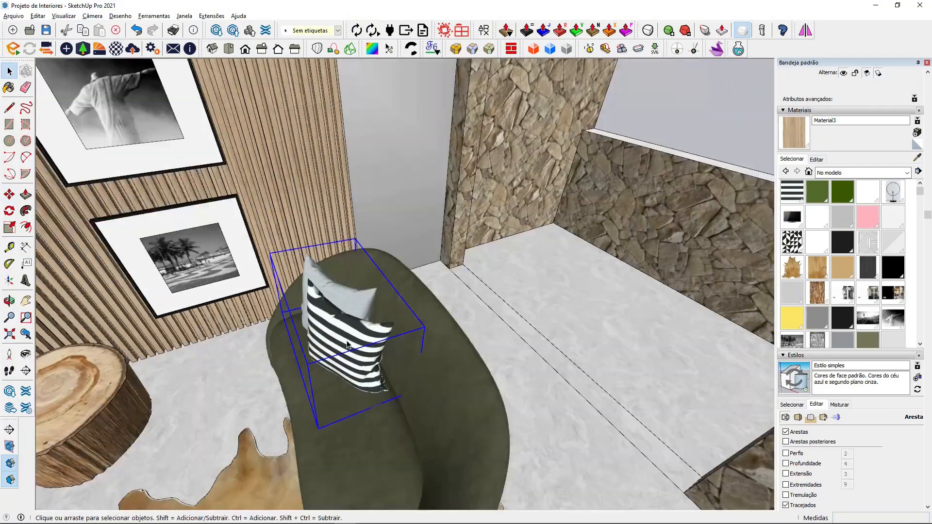
scroll(347, 345, down, 3)
click(502, 309)
scroll(502, 310, down, 4)
middle_drag(502, 309, 535, 304)
scroll(408, 324, up, 4)
scroll(398, 328, down, 6)
scroll(350, 337, up, 3)
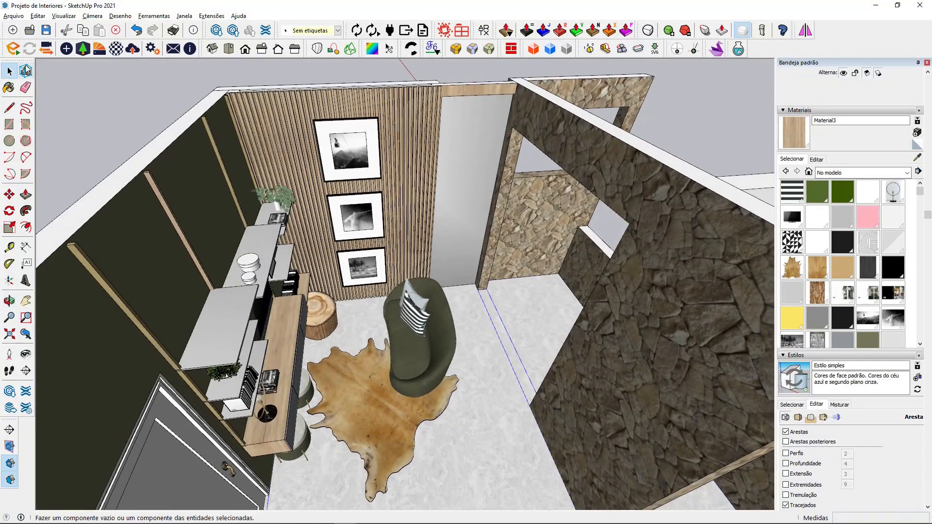
click(14, 15)
click(29, 180)
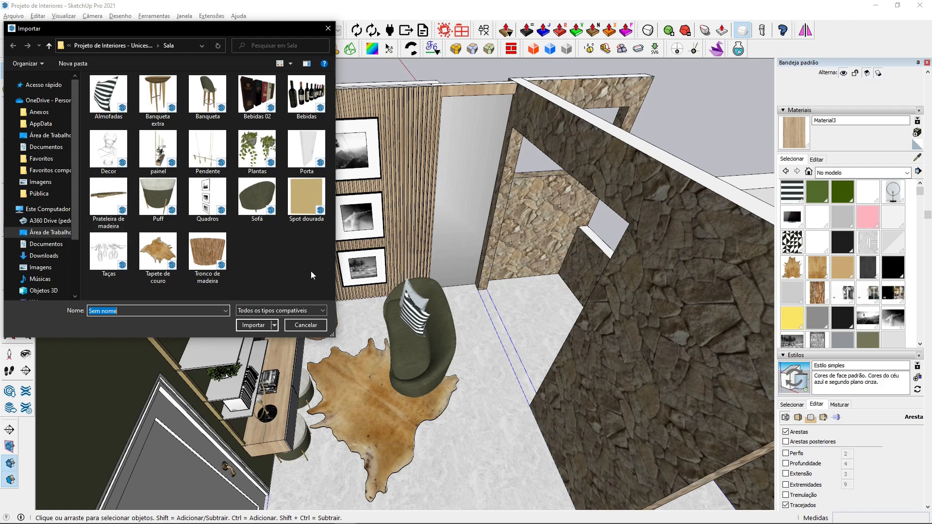
click(305, 325)
- Draw a closed rectangular counter footprint on the floor from the stone wall's corner, with a 0.70 m short side
middle_drag(184, 282, 512, 308)
drag(512, 308, 450, 277)
middle_drag(422, 291, 444, 325)
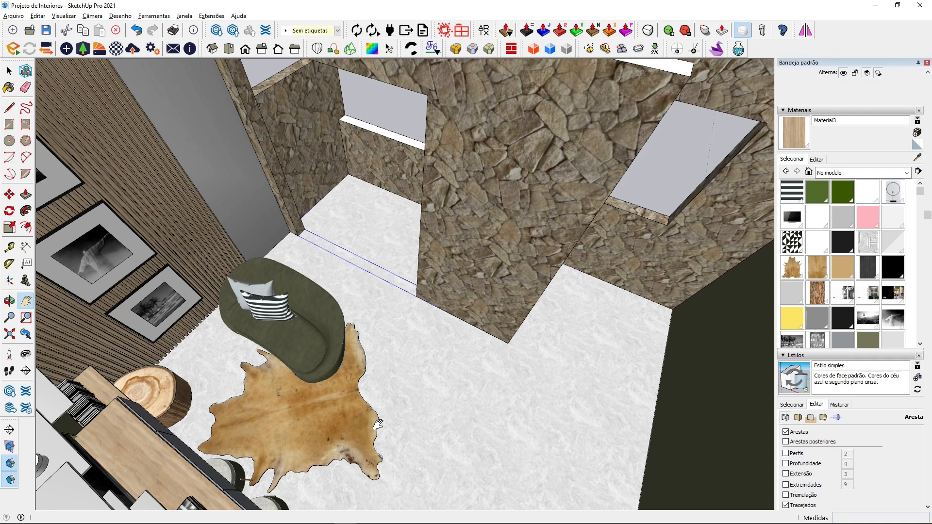
click(9, 108)
click(509, 342)
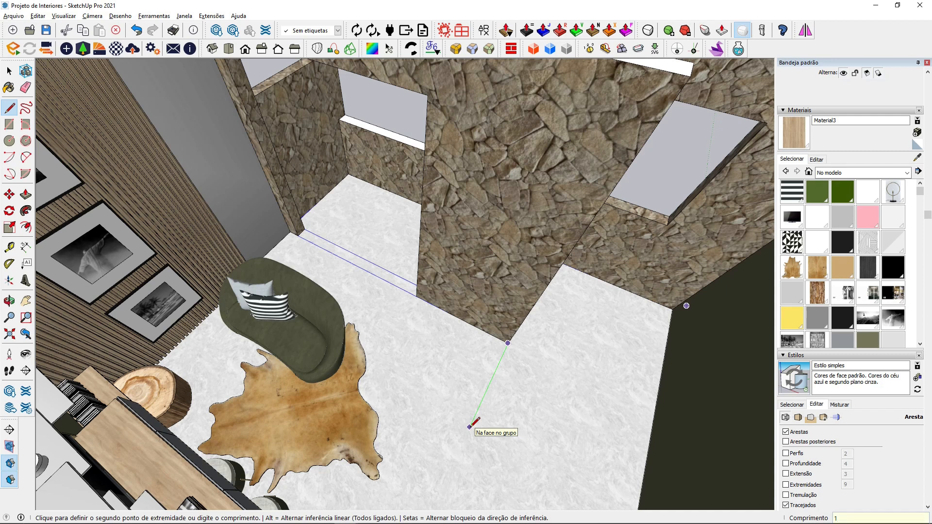
key(Return)
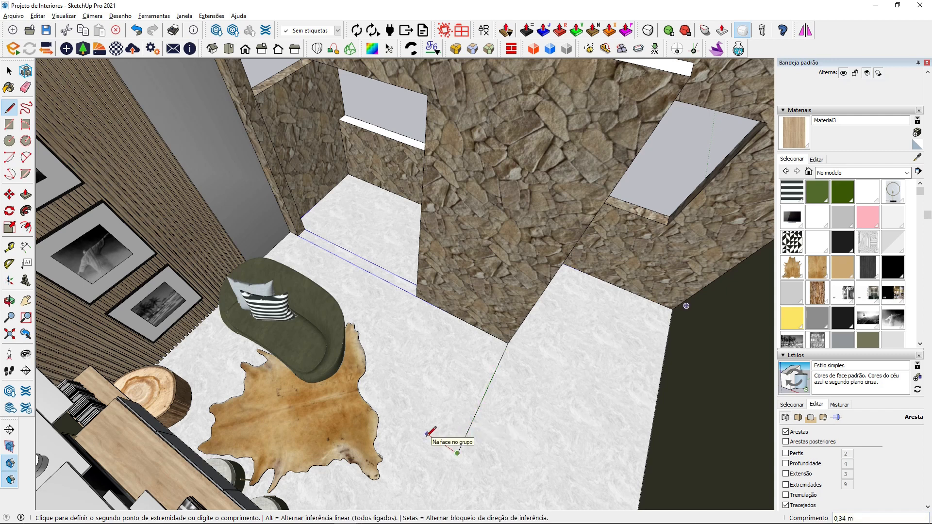
key(Return)
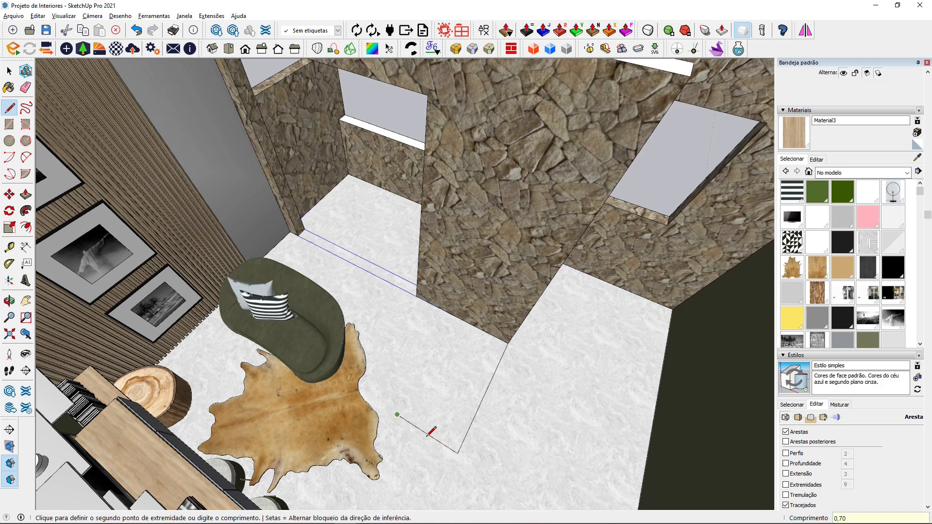
click(454, 317)
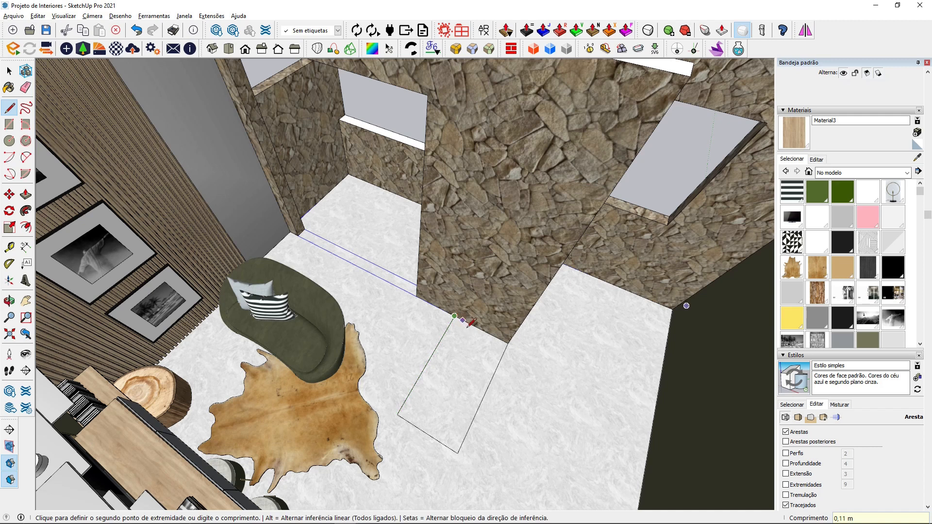
click(507, 342)
- Extrude the counter footprint upward to a height of 0.85 m
middle_drag(447, 403, 396, 413)
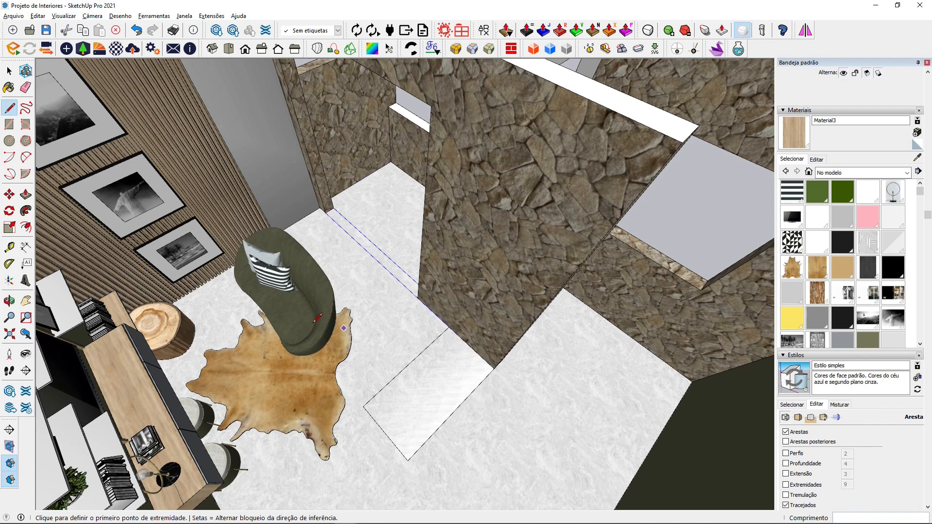
click(26, 194)
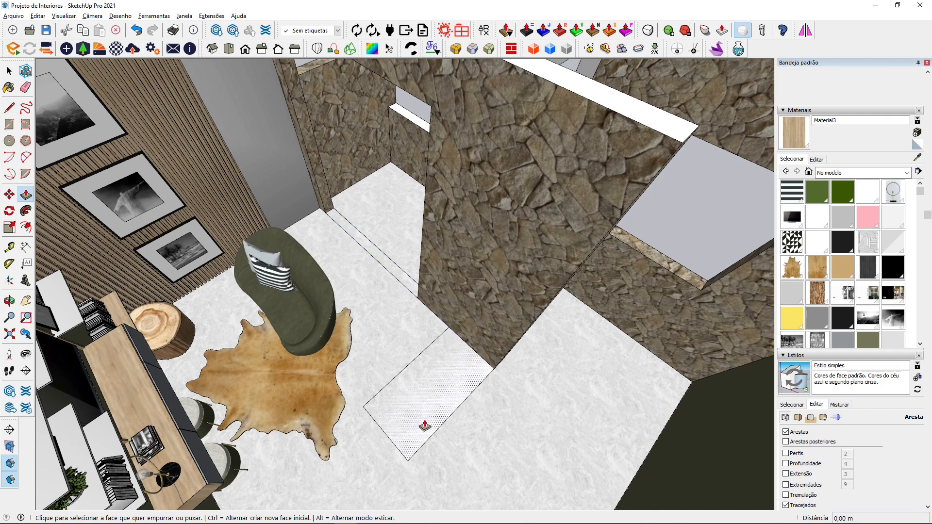
middle_drag(406, 389, 461, 348)
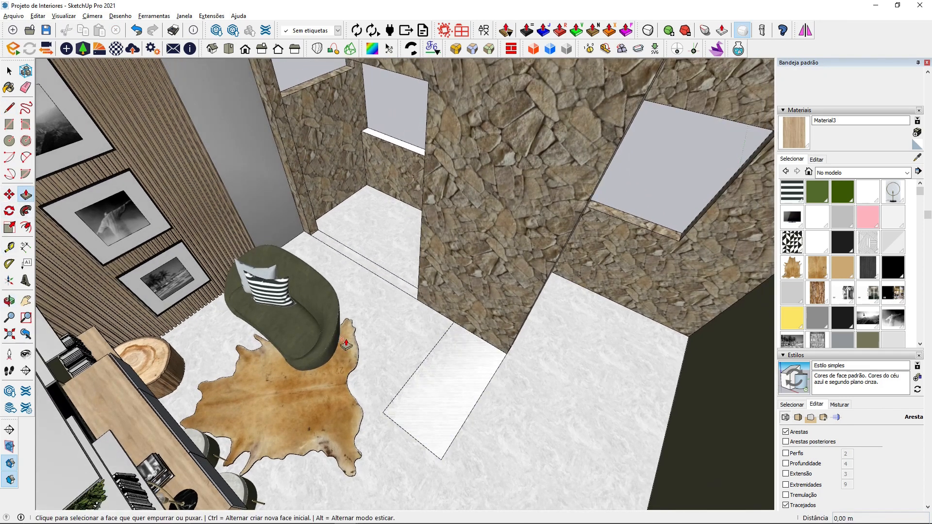
click(420, 387)
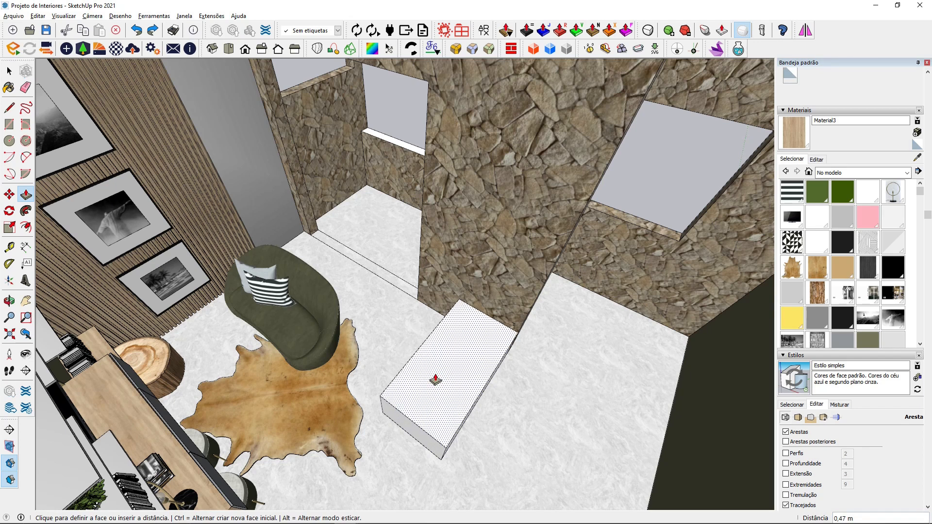
key(Return)
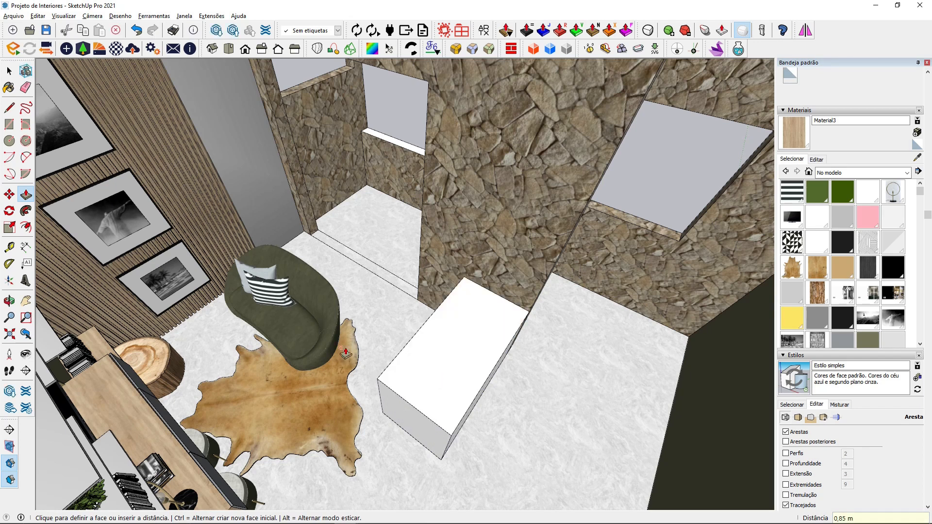
click(10, 72)
- Offset the outline of the counter's long face on the sofa side inward by 0.10 m
middle_drag(210, 319, 512, 301)
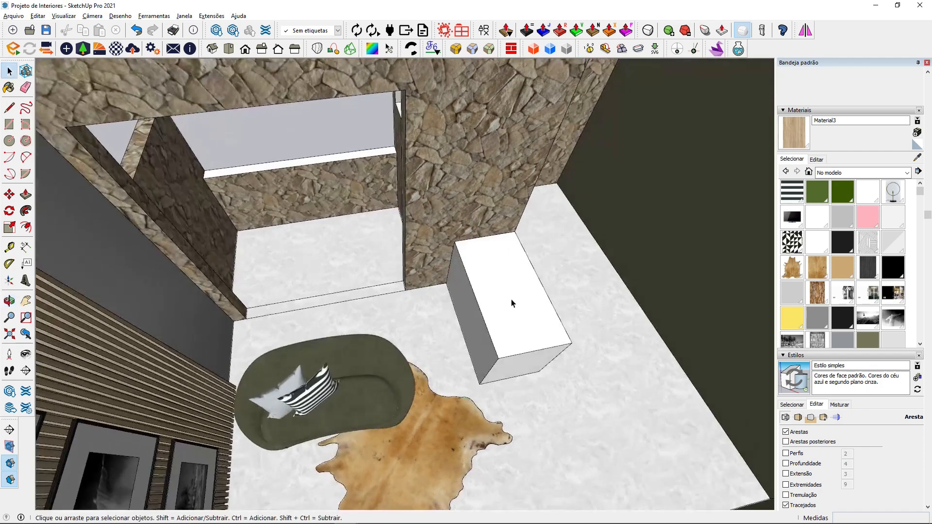
scroll(505, 306, up, 4)
middle_drag(500, 340, 609, 275)
middle_drag(510, 313, 576, 264)
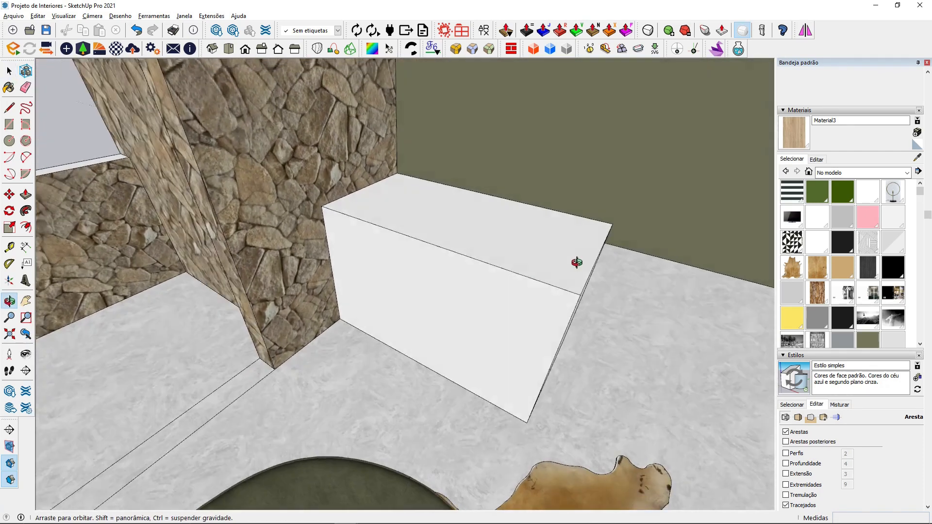
click(26, 227)
click(355, 293)
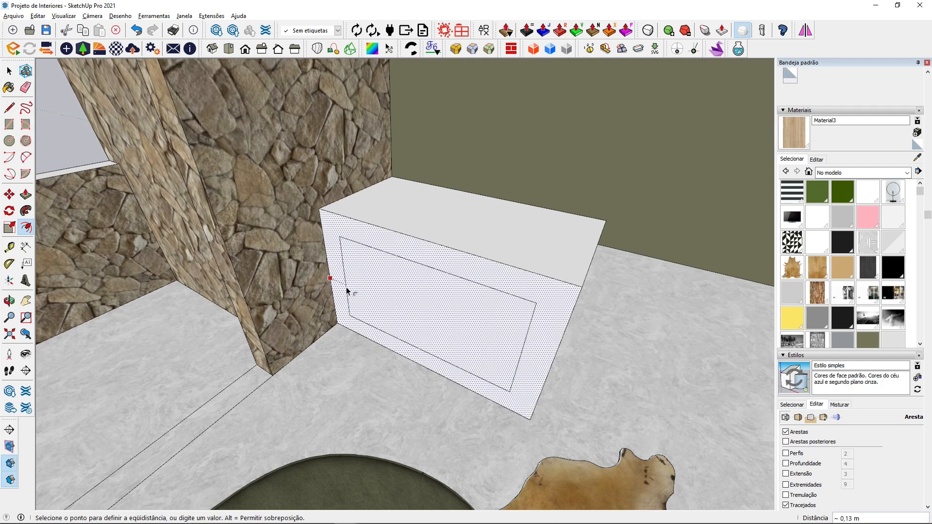
click(348, 291)
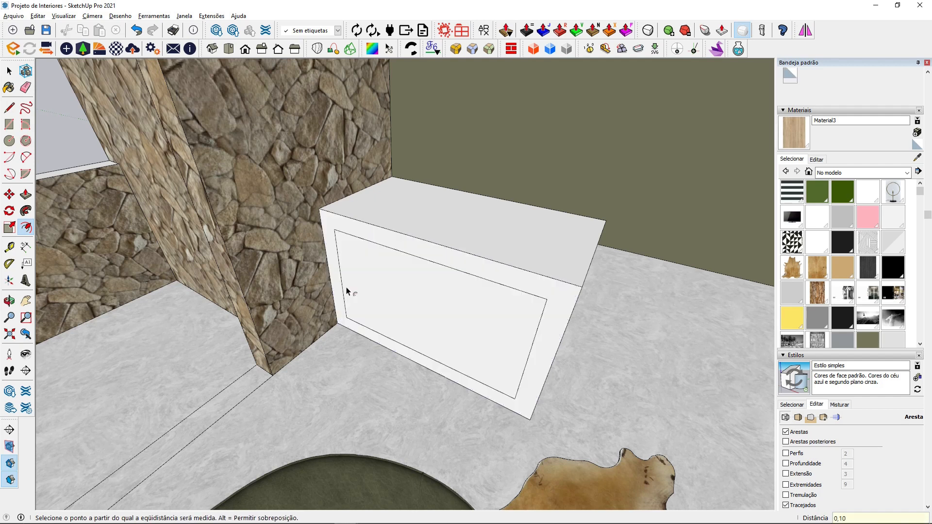
- Extend the inner outline's sides down to the counter's floor edge and erase the leftover line along the base
key(l)
scroll(354, 313, up, 3)
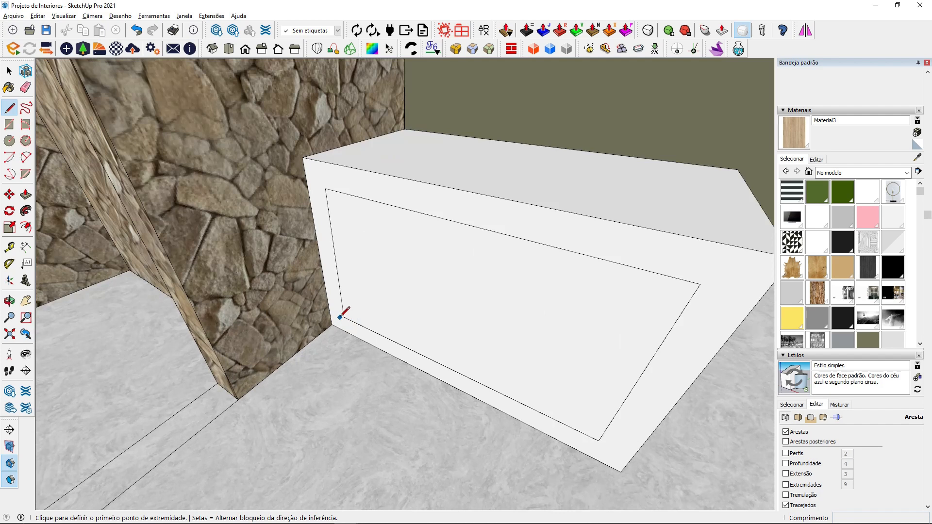
click(346, 325)
click(345, 326)
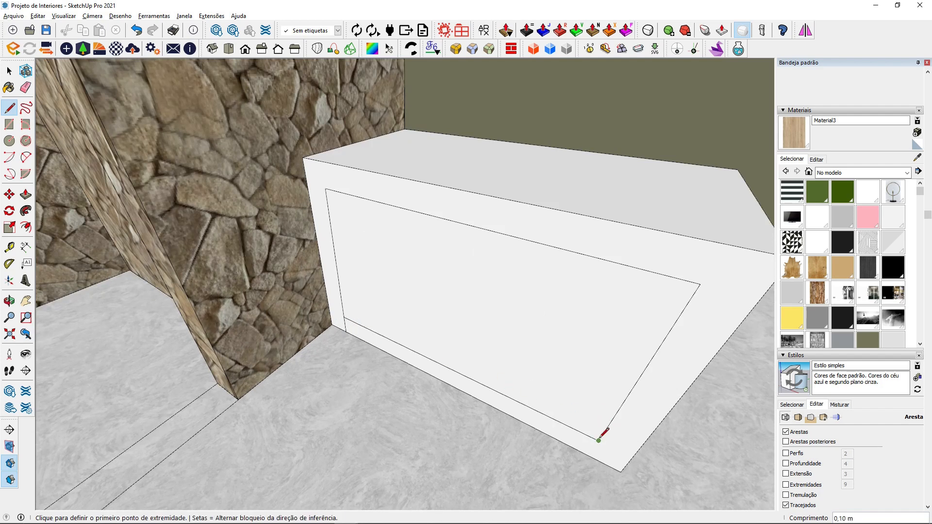
click(26, 87)
click(378, 332)
- Push the inner panel on the counter's sofa side inward to form a recess open at the floor
key(p)
middle_drag(377, 332, 393, 334)
click(393, 334)
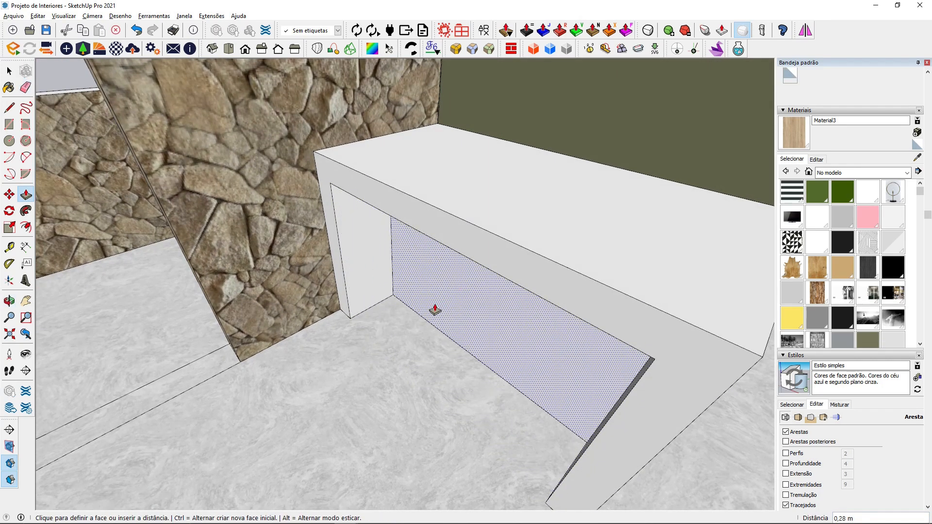
click(435, 311)
- Offset the outline of the counter's opposite long face inward
middle_drag(505, 320, 131, 209)
scroll(358, 275, down, 2)
click(26, 227)
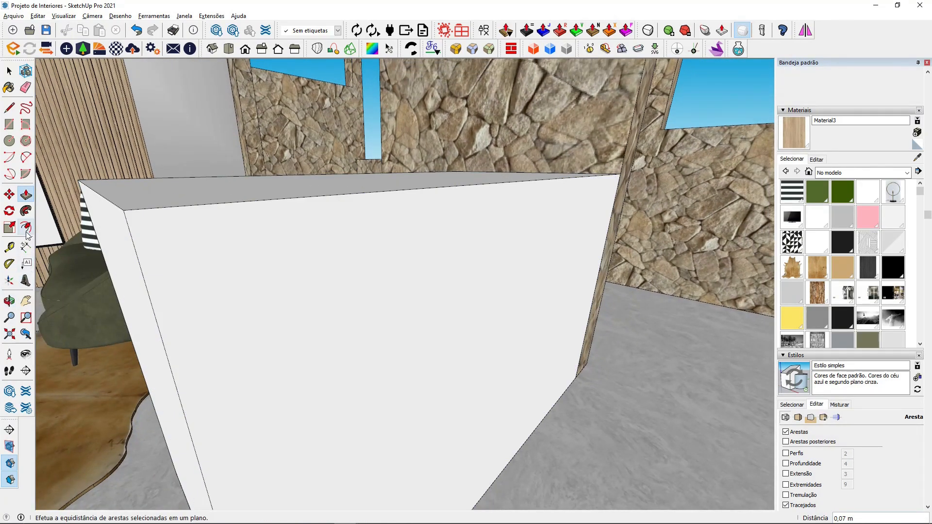
click(327, 309)
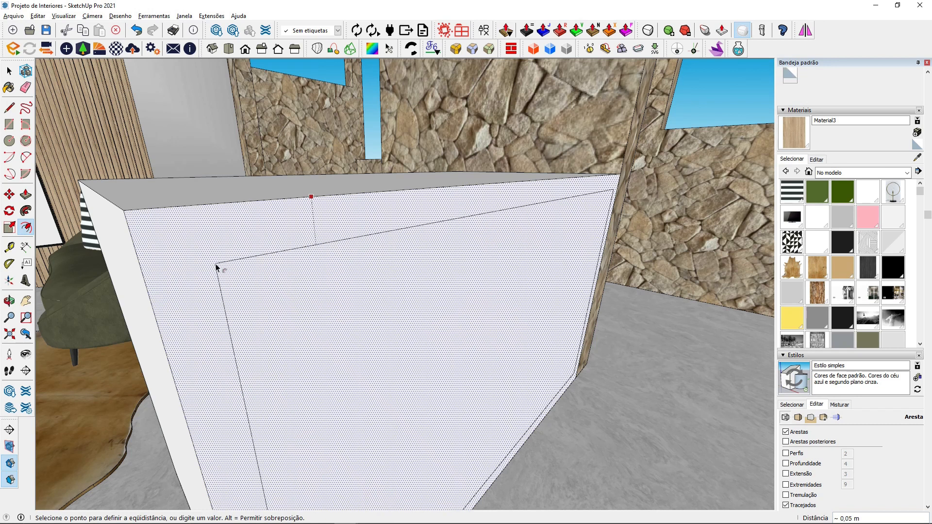
click(216, 267)
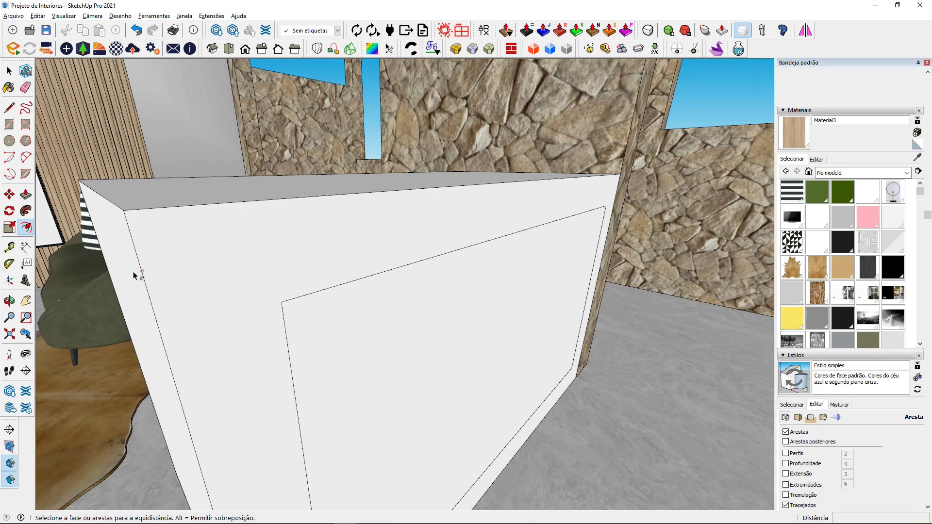
- On the counter's opposite long face, extend the inner outline's sides to the floor edge and erase the leftover horizontal line near the base
middle_drag(135, 272, 246, 318)
click(26, 354)
drag(458, 308, 399, 394)
key(l)
click(324, 438)
key(Escape)
click(330, 439)
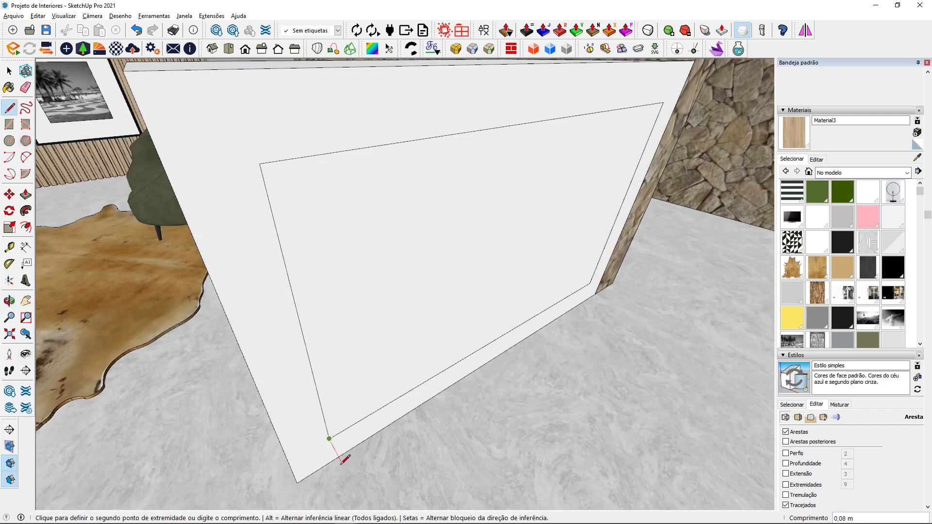
key(Escape)
click(590, 283)
scroll(592, 294, up, 3)
click(586, 296)
scroll(586, 297, down, 4)
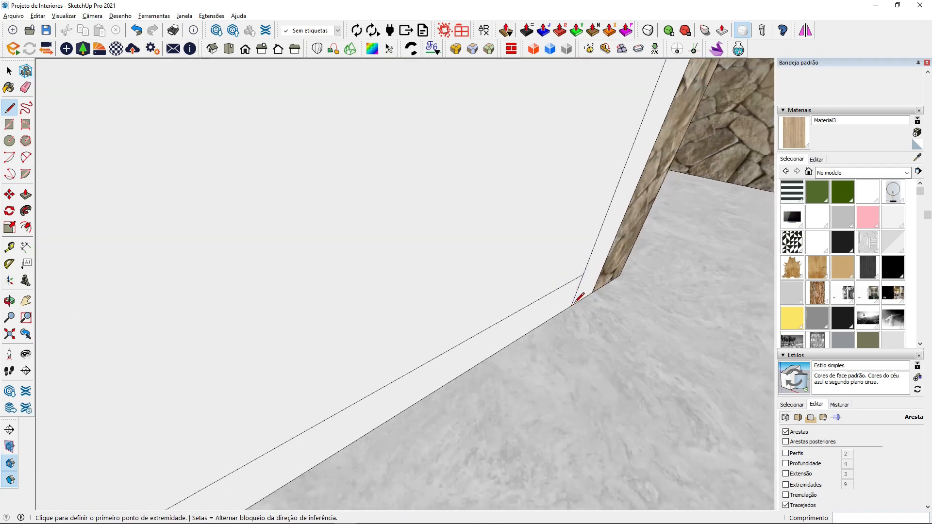
click(26, 87)
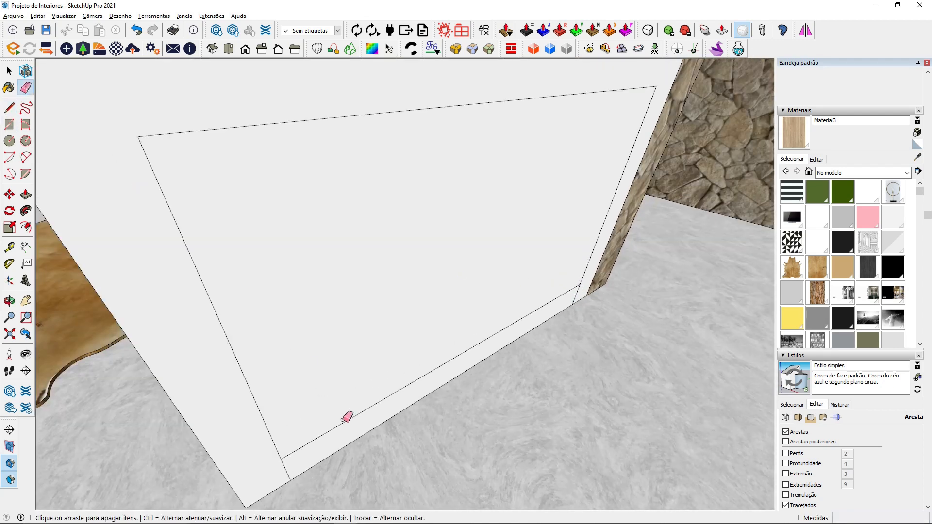
click(352, 420)
- Push the inner panel of the counter's opposite long face 0.30 m inward to form a second recess
click(26, 194)
click(332, 282)
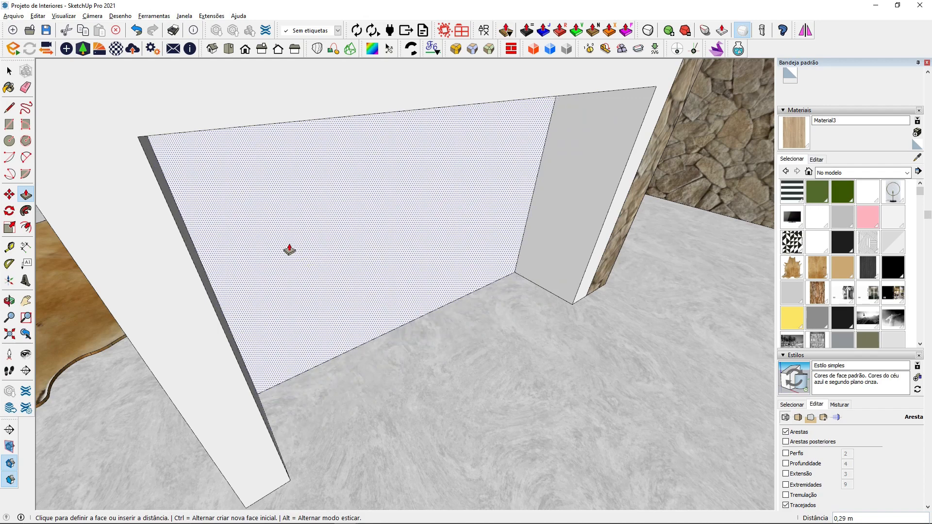
middle_drag(286, 250, 589, 389)
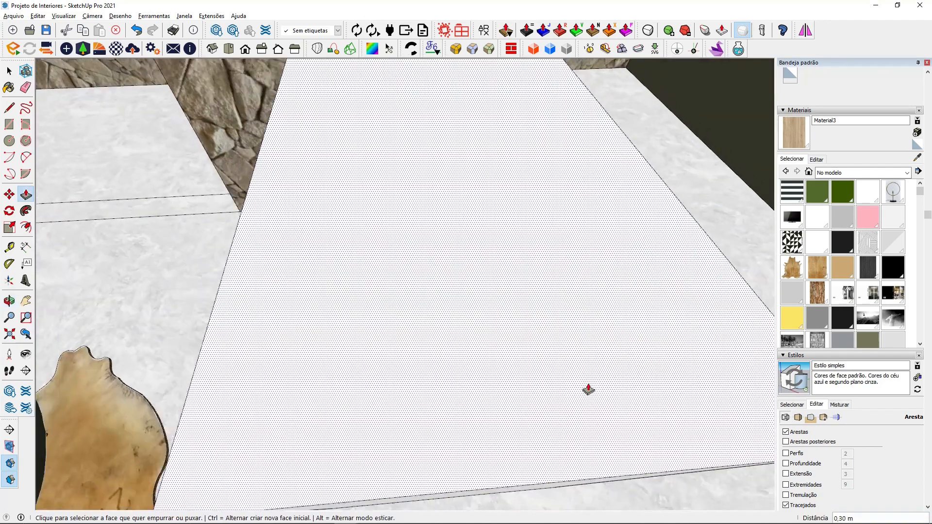
scroll(589, 389, down, 1)
click(9, 72)
middle_drag(295, 267, 414, 214)
middle_drag(387, 246, 279, 220)
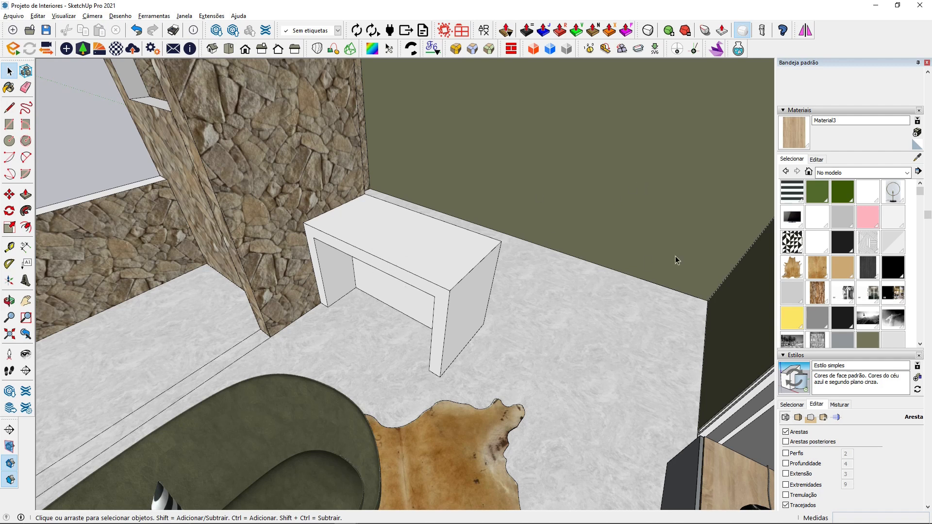
- Create a new material that uses mármore.jpg from the Texturas folder as its texture image
click(917, 132)
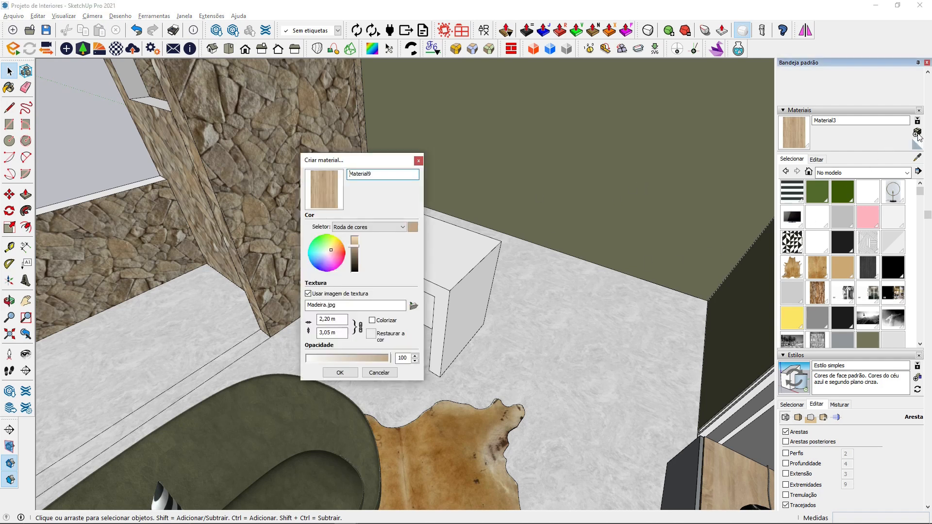
click(413, 306)
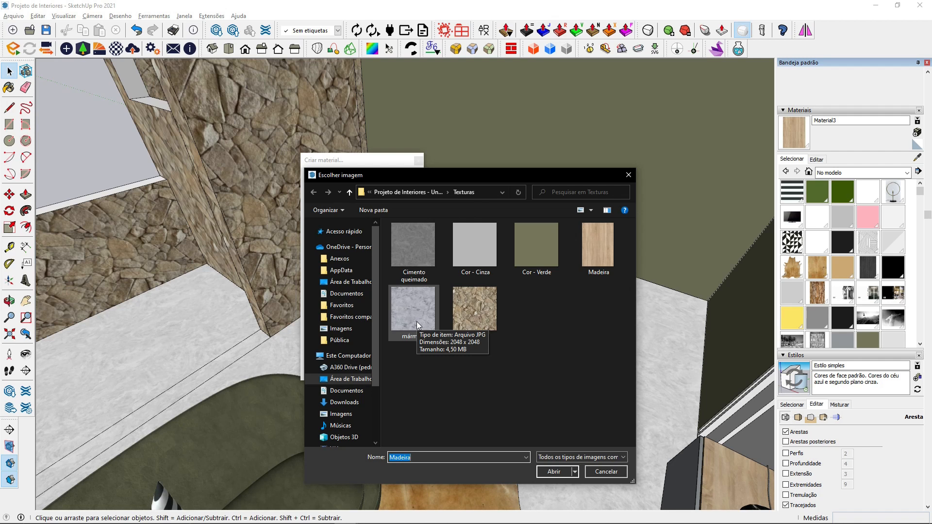
click(552, 473)
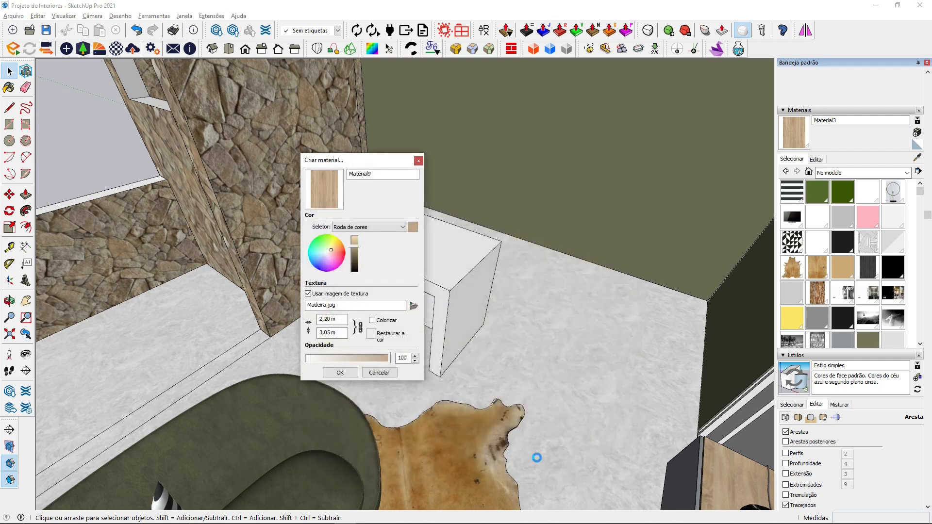
click(341, 373)
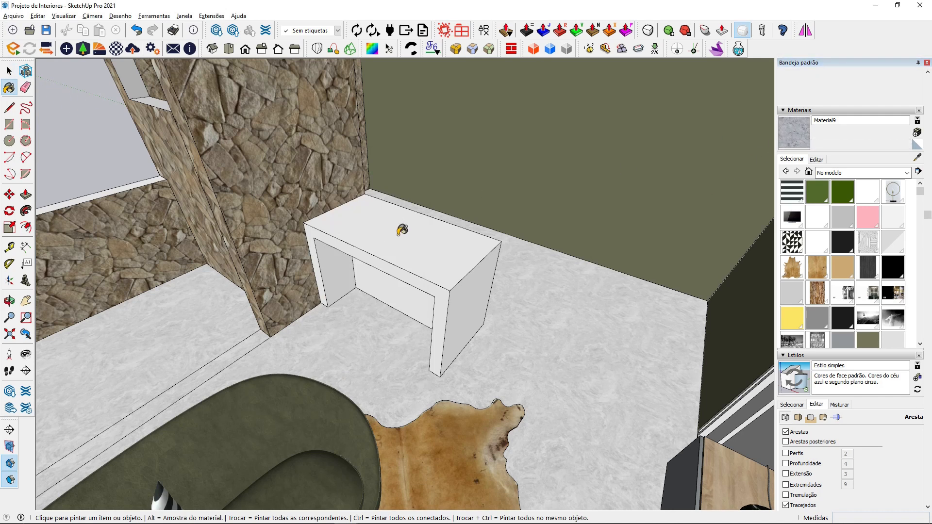
- Try painting the counter's top, end and front faces one by one with the marble material, and undo the painting
click(434, 239)
click(478, 297)
click(432, 284)
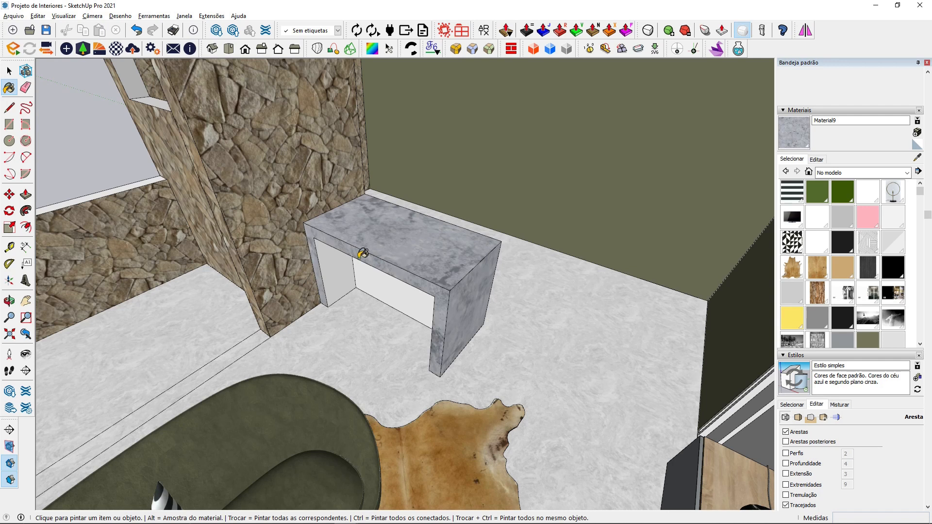
click(137, 30)
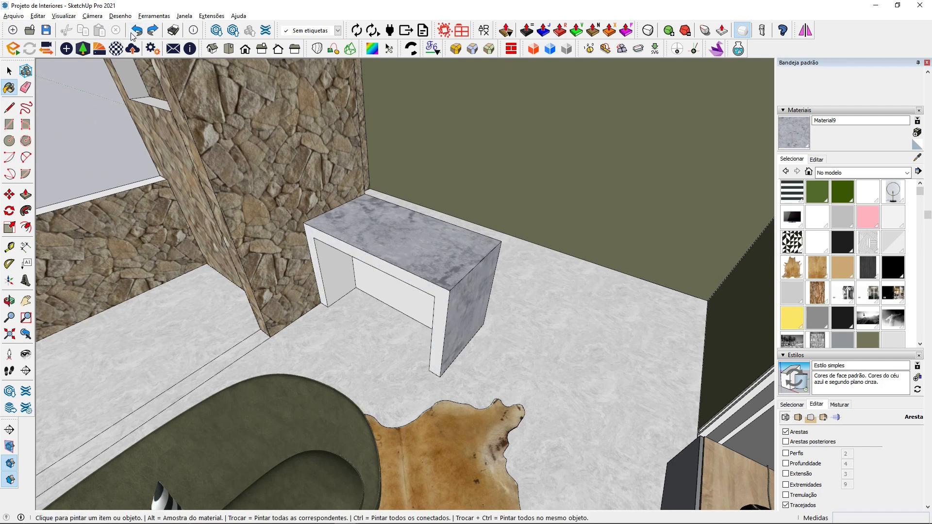
click(137, 30)
click(137, 30)
- Select all of the counter's connected faces and paint them with the marble material at once
click(9, 71)
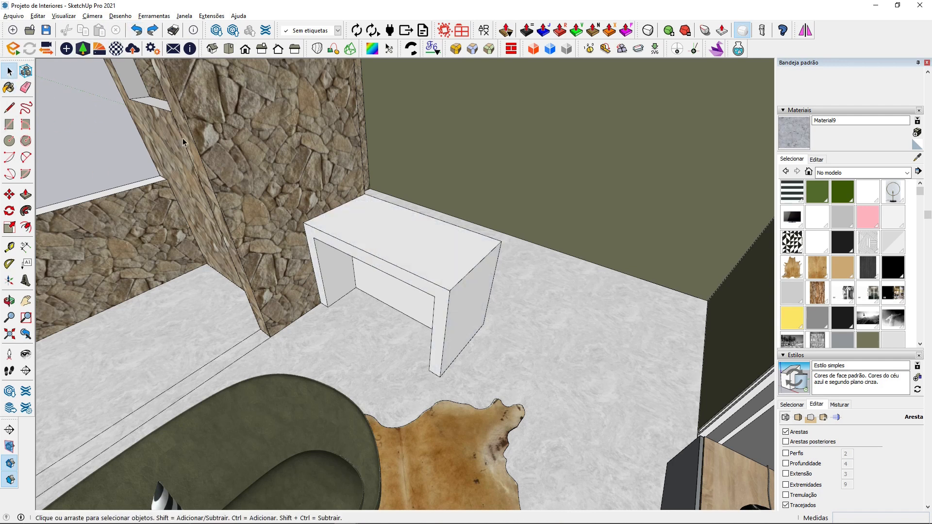
triple_click(416, 241)
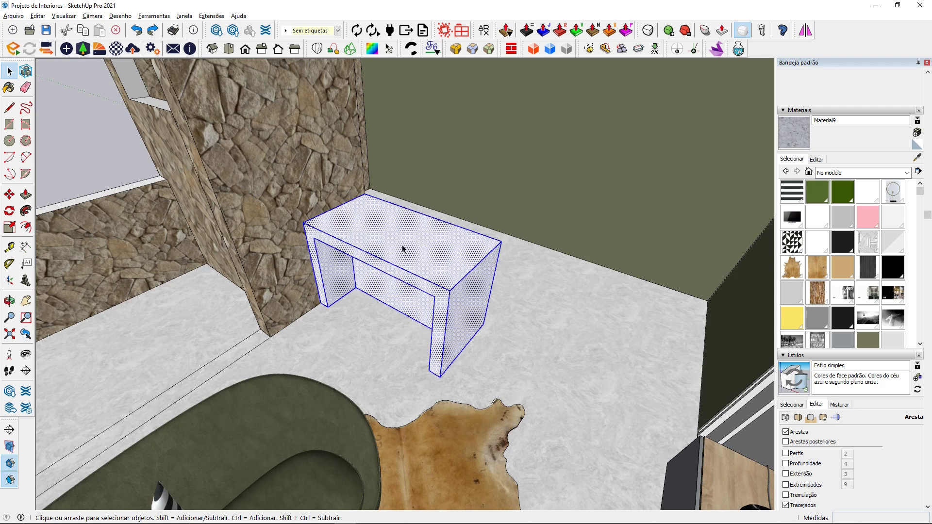
click(799, 128)
click(386, 219)
key(space)
- Brighten the marble material fully and neutralise its bluish tint by matching its colour to white on the screen
scroll(407, 234, up, 1)
scroll(415, 246, up, 2)
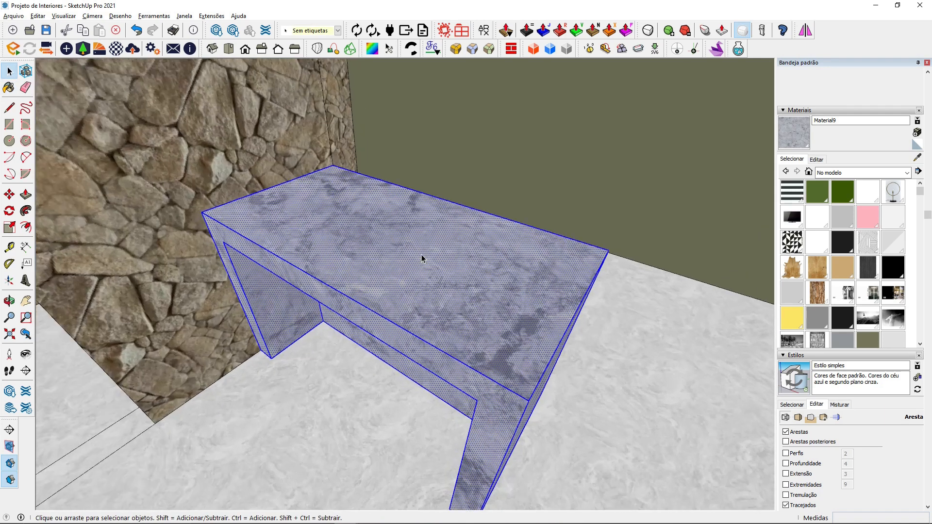
middle_drag(422, 254, 381, 277)
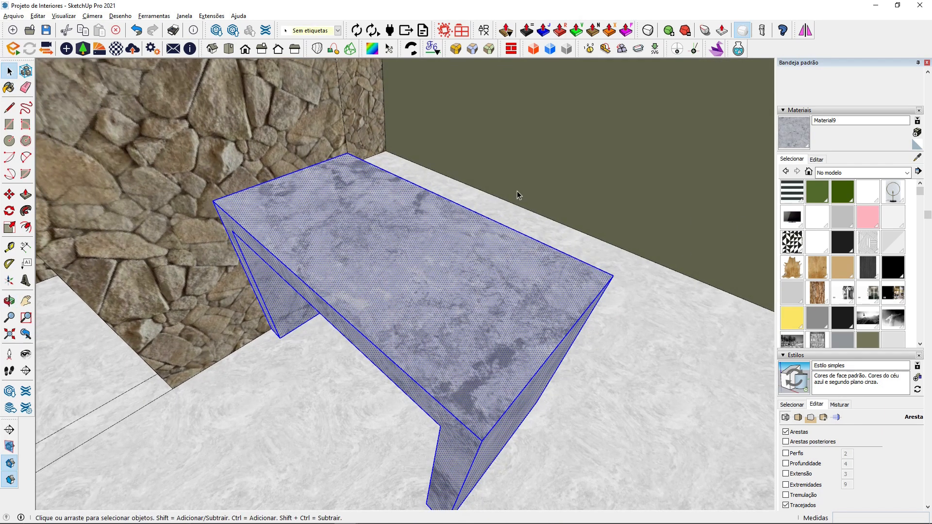
scroll(464, 313, down, 2)
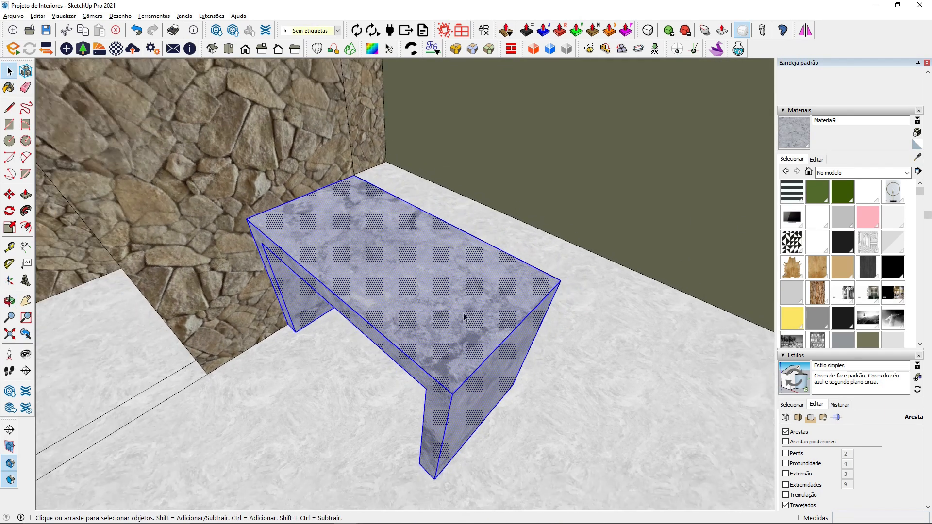
click(817, 159)
drag(828, 201, 830, 191)
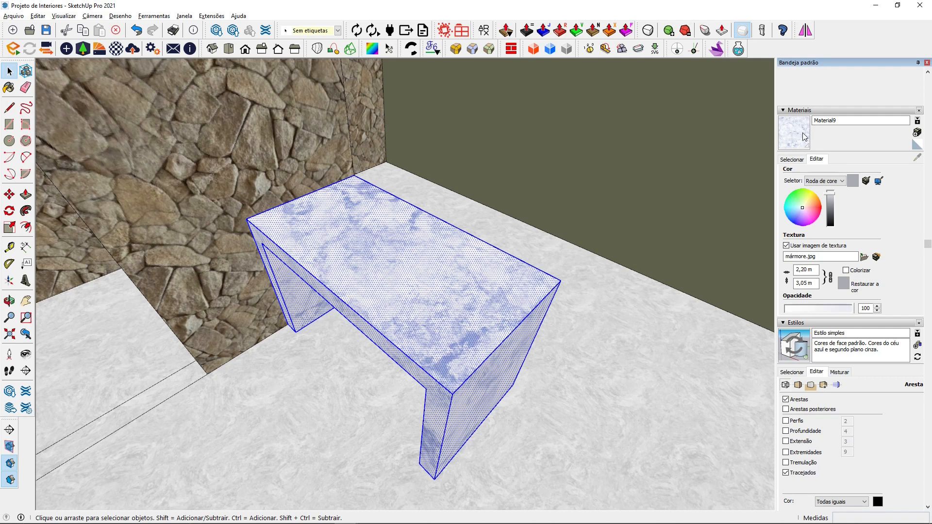
click(879, 182)
click(846, 120)
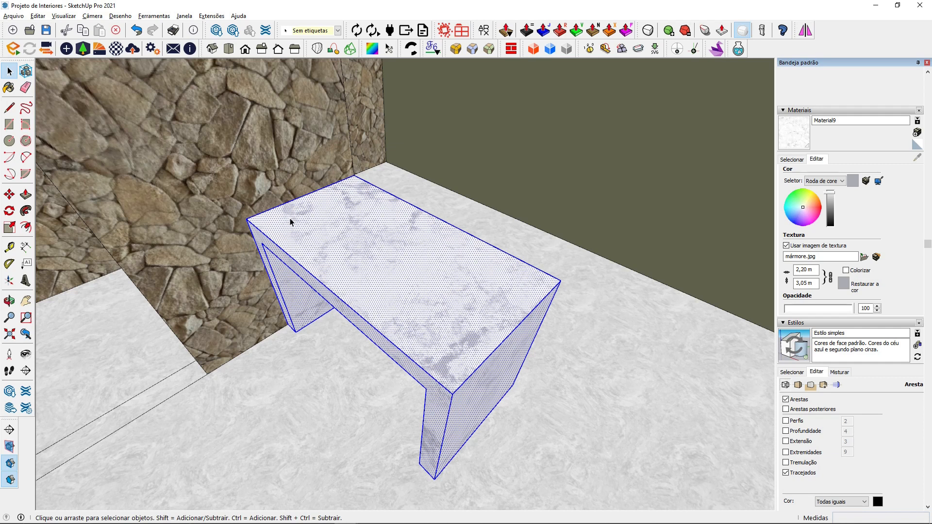
- Select the counter's top face and set the marble texture's width to 1 m with proportions locked
click(393, 206)
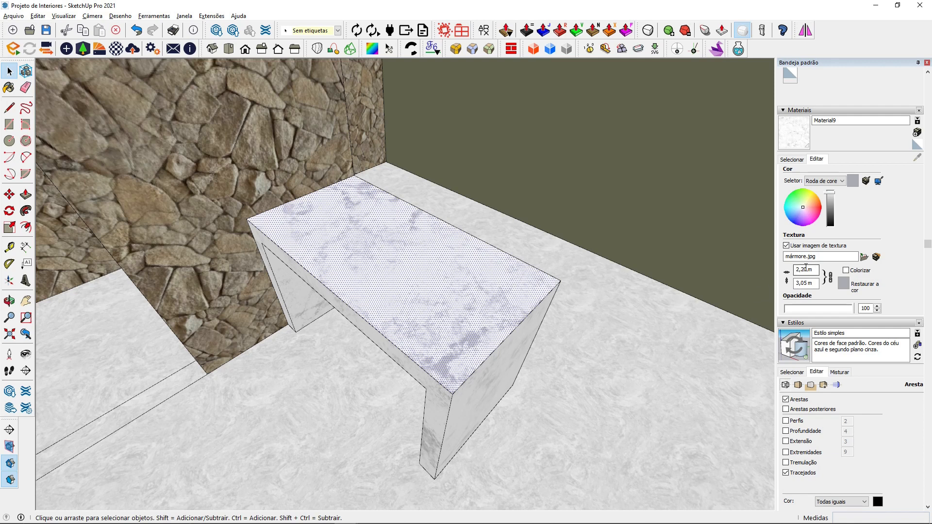
double_click(802, 269)
text(1)
key(Return)
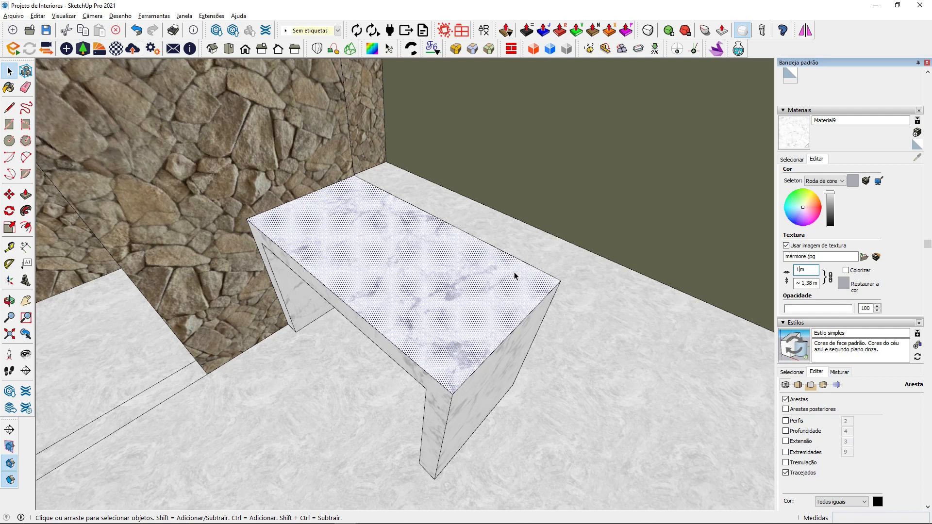
- Select the counter's whole geometry and turn it into a group
scroll(500, 274, down, 5)
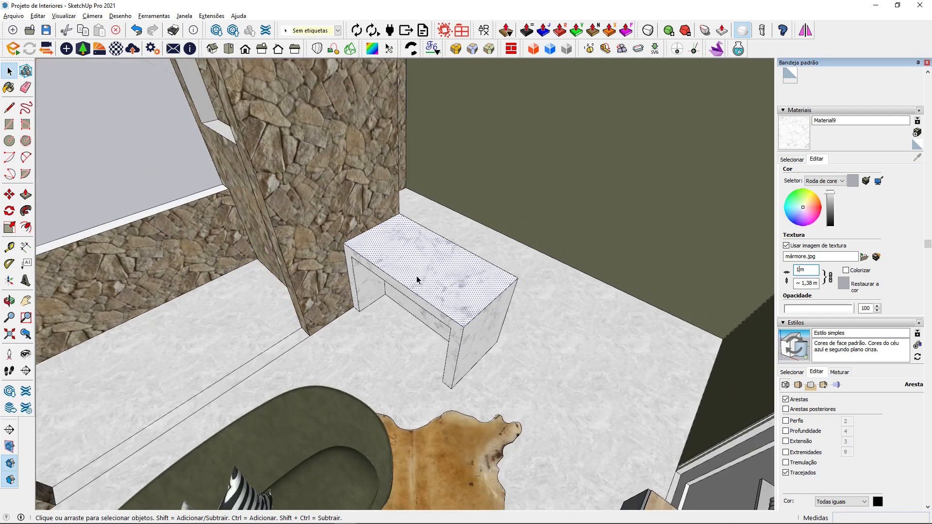
triple_click(410, 259)
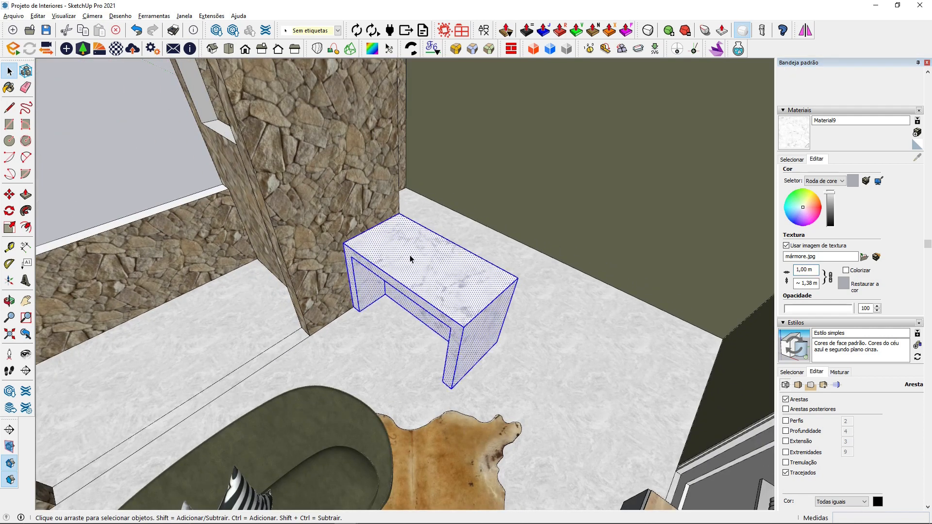
right_click(411, 258)
click(437, 335)
middle_drag(438, 337, 229, 265)
key(m)
click(362, 307)
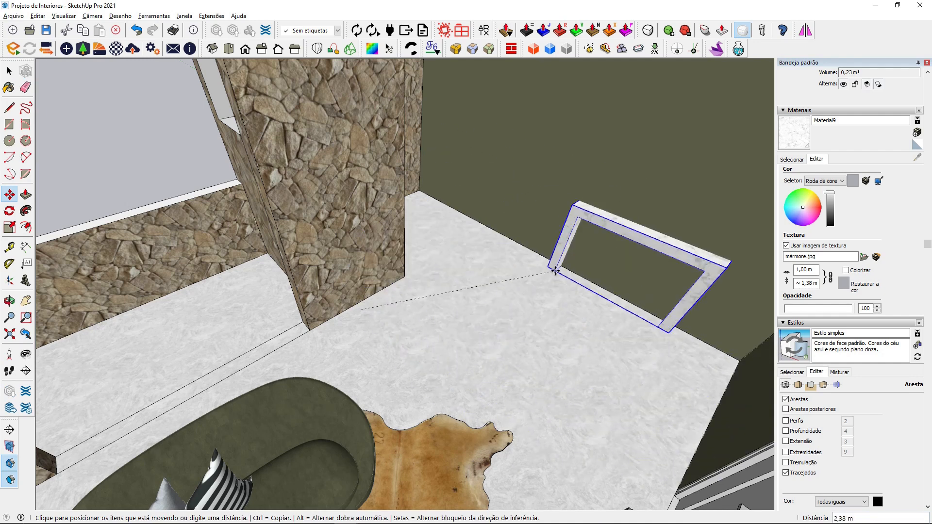
key(Escape)
key(space)
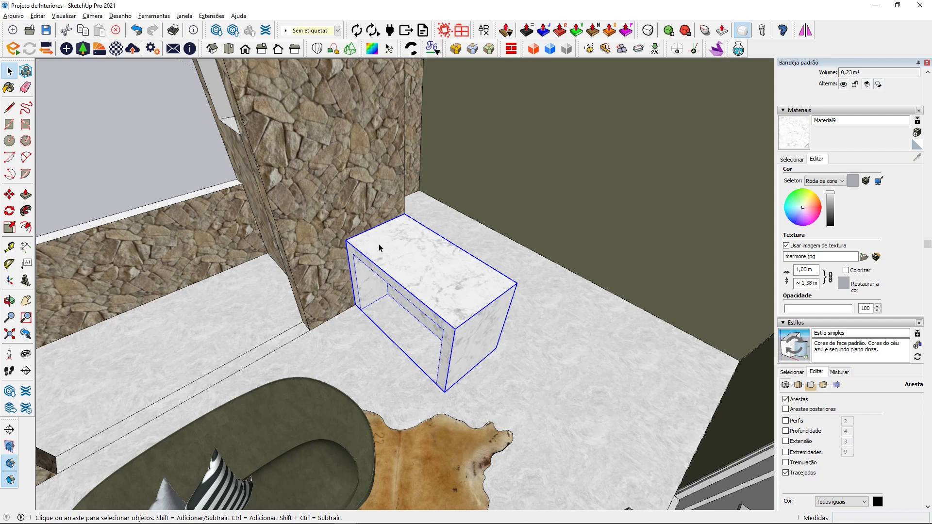
middle_drag(397, 301, 393, 336)
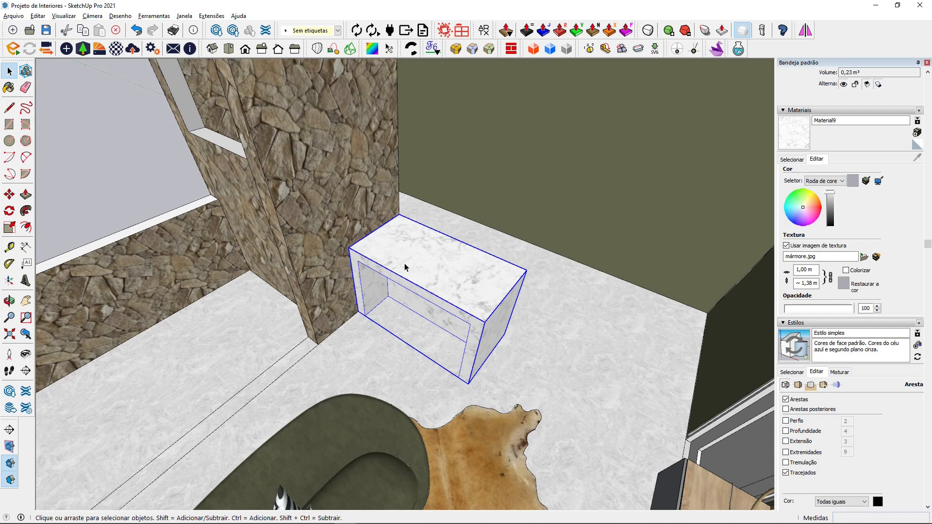
key(m)
click(358, 313)
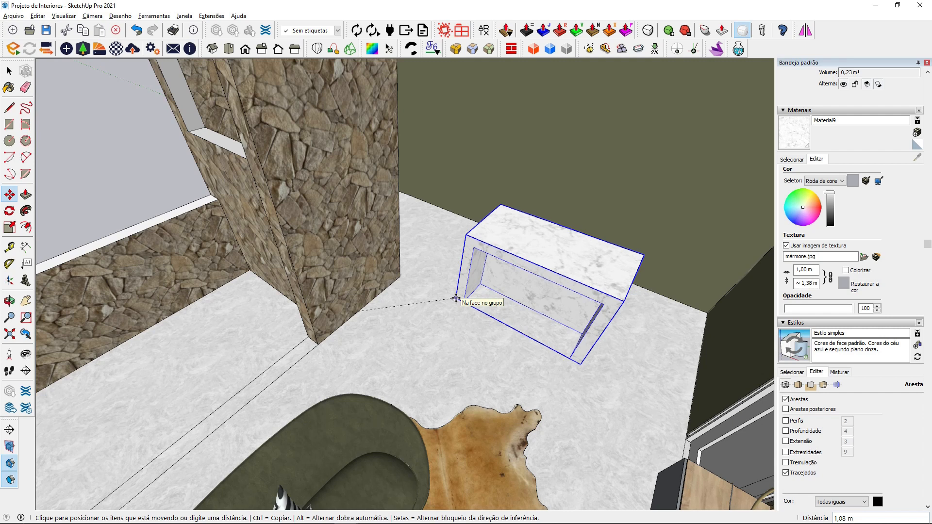
key(Escape)
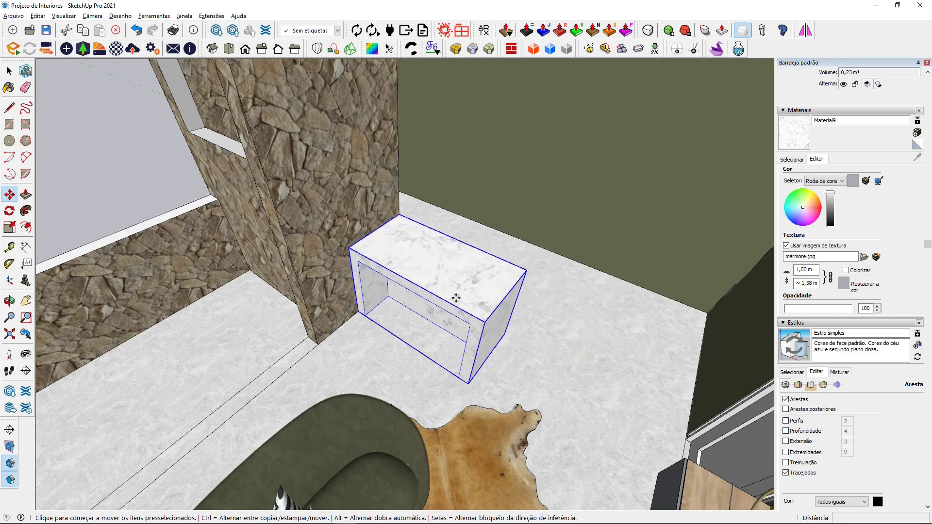
click(9, 72)
click(161, 198)
- Import the Banqueta stool model from the Sala folder into the scene beside the counter
scroll(415, 308, down, 3)
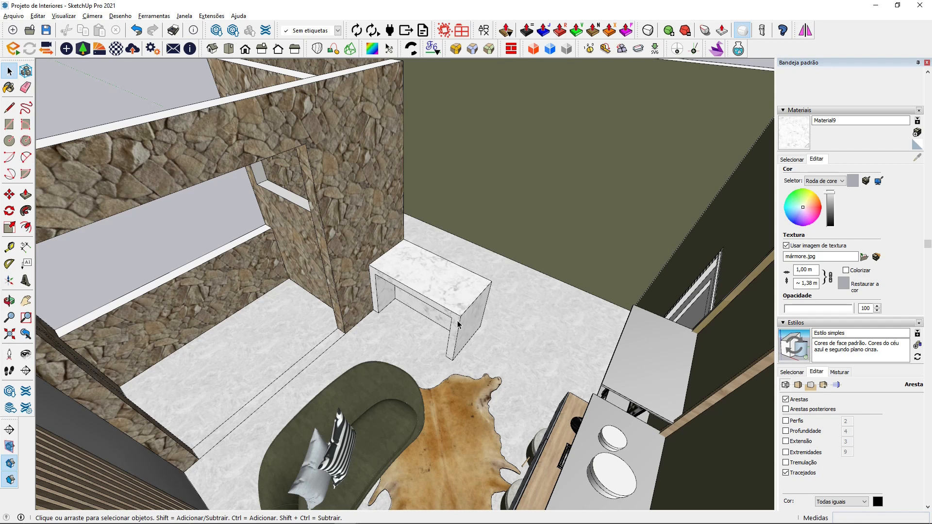
click(14, 15)
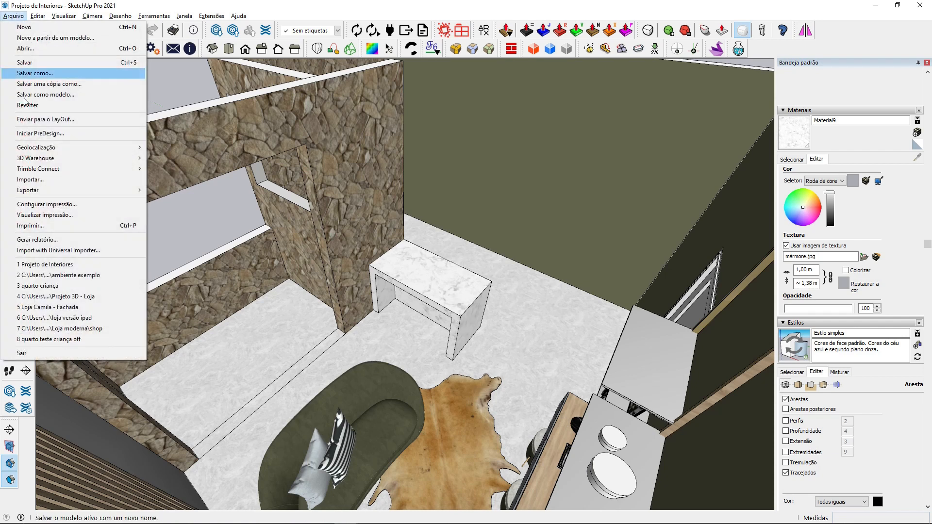
click(41, 185)
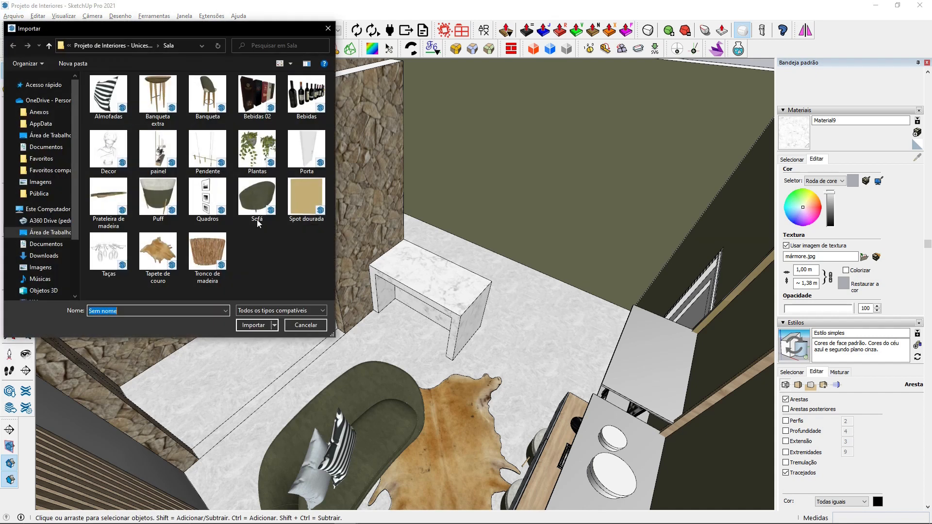
click(210, 121)
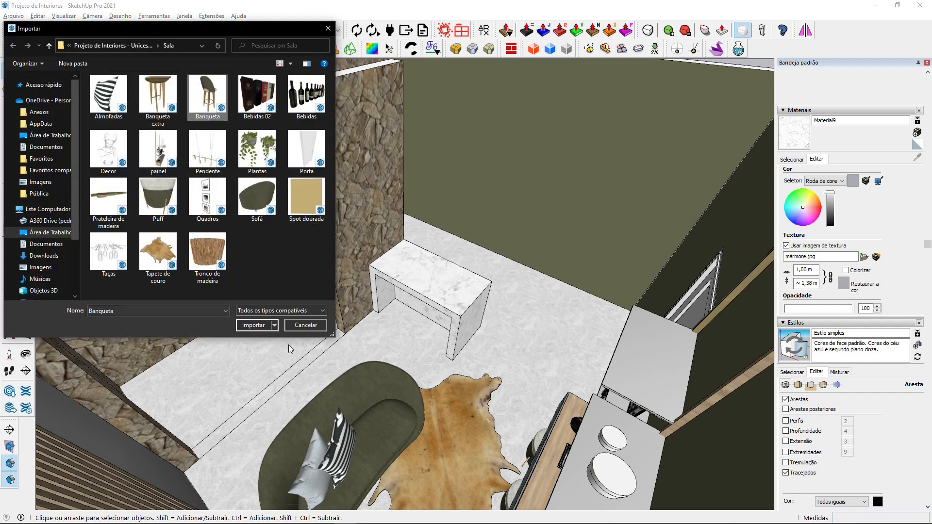
click(261, 331)
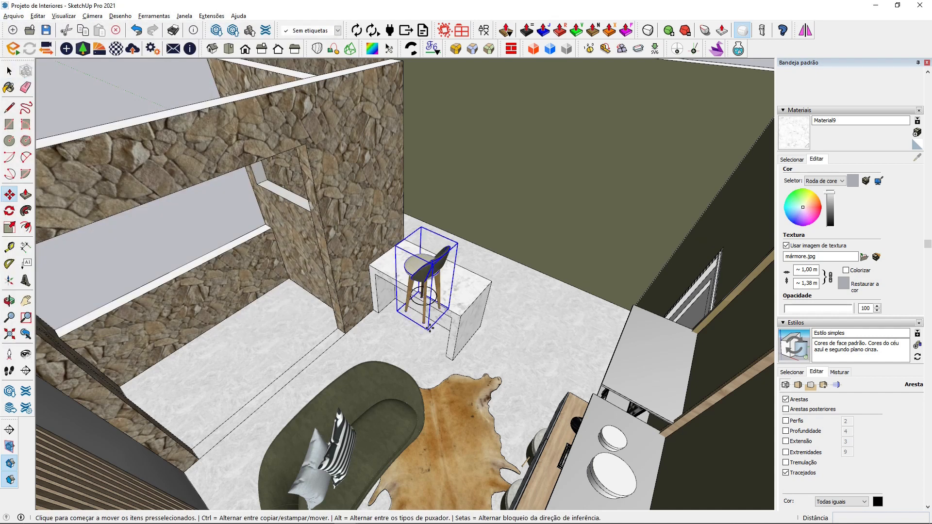
- Move the upholstered stool onto the floor in front of the counter and rotate it so its seat faces the countertop
scroll(428, 294, up, 8)
middle_drag(494, 297, 416, 261)
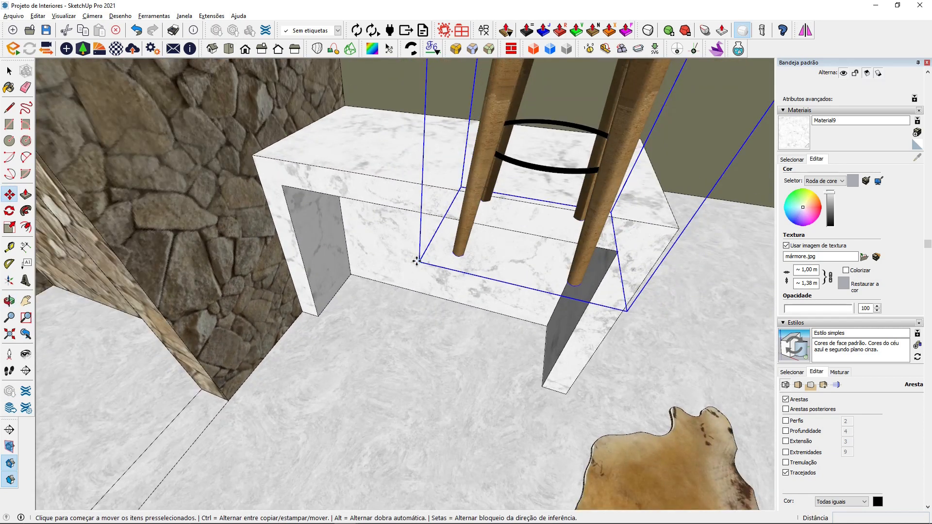
click(417, 261)
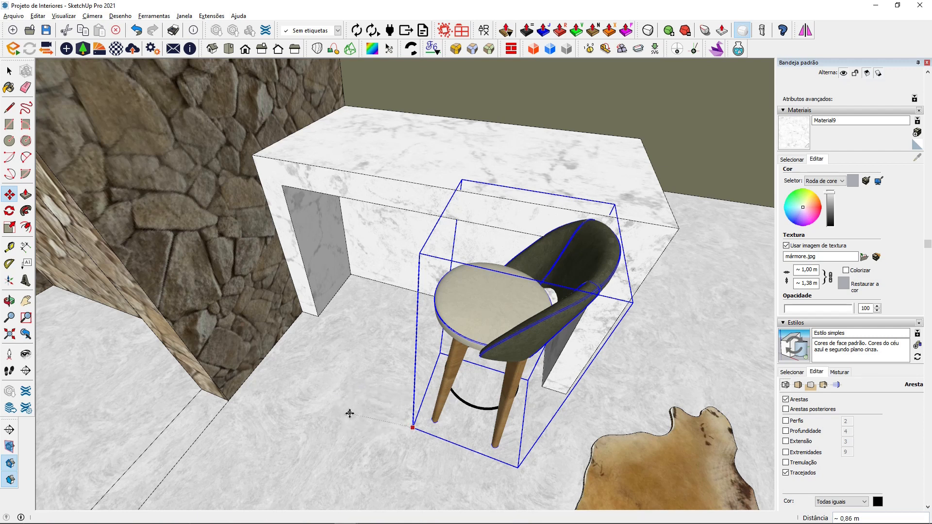
scroll(453, 414, up, 5)
middle_drag(375, 383, 424, 386)
scroll(422, 388, down, 5)
click(499, 292)
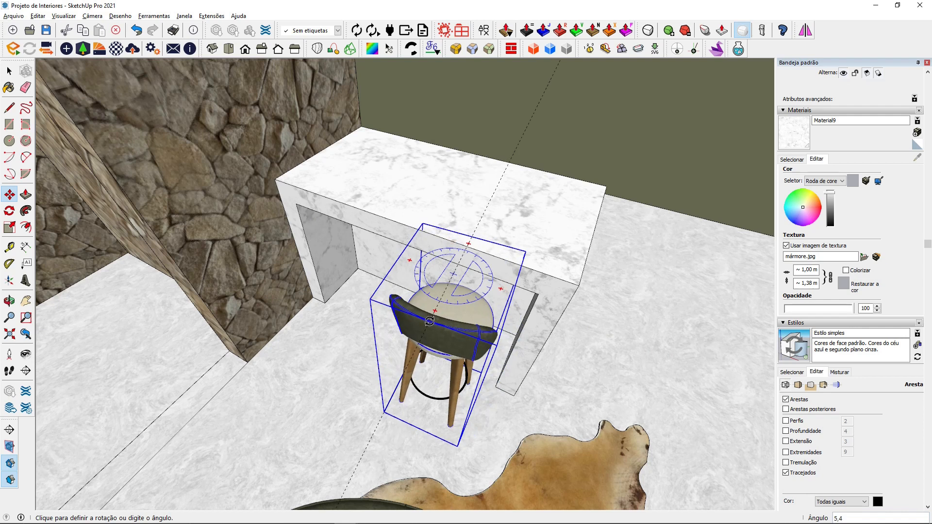
key(Escape)
- Fine-tune the upholstered stool's position so it sits at the counter's front edge near the end away from the stone wall
middle_drag(423, 320, 467, 326)
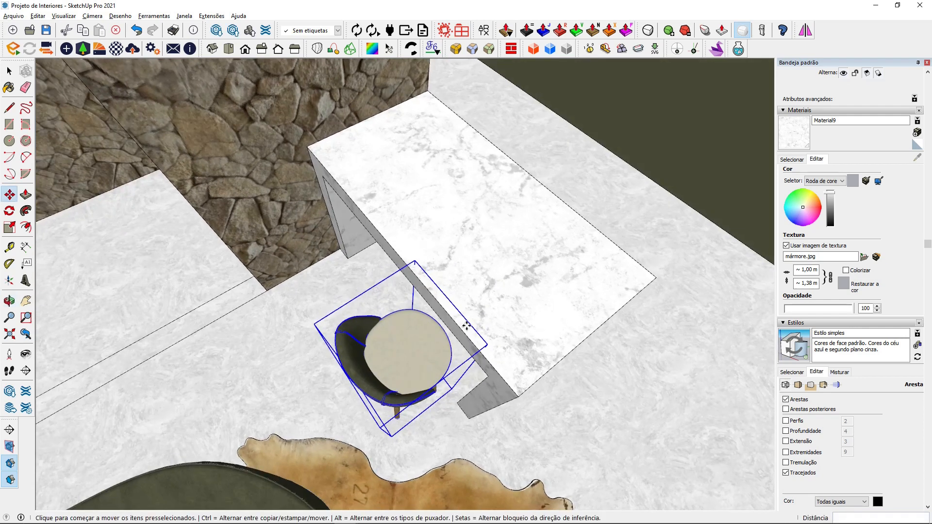
click(405, 360)
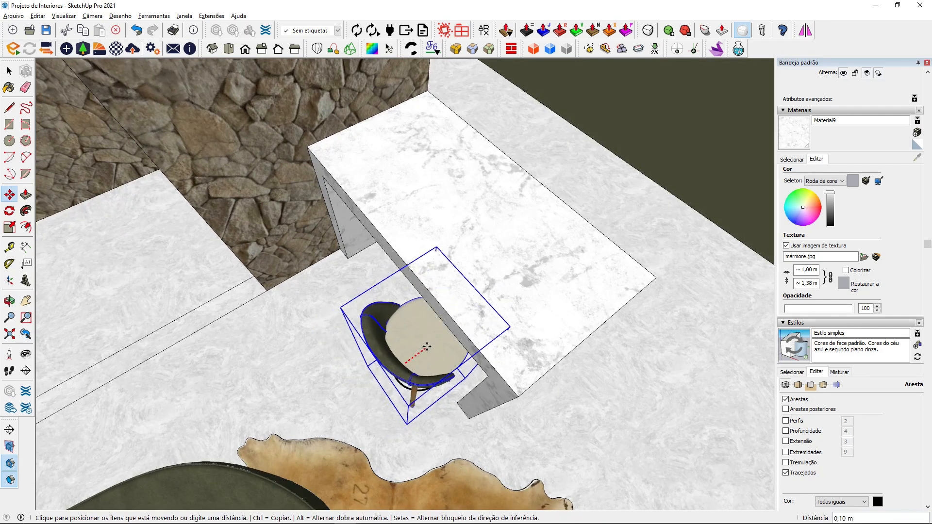
click(387, 359)
middle_drag(387, 359, 475, 268)
click(472, 250)
click(475, 268)
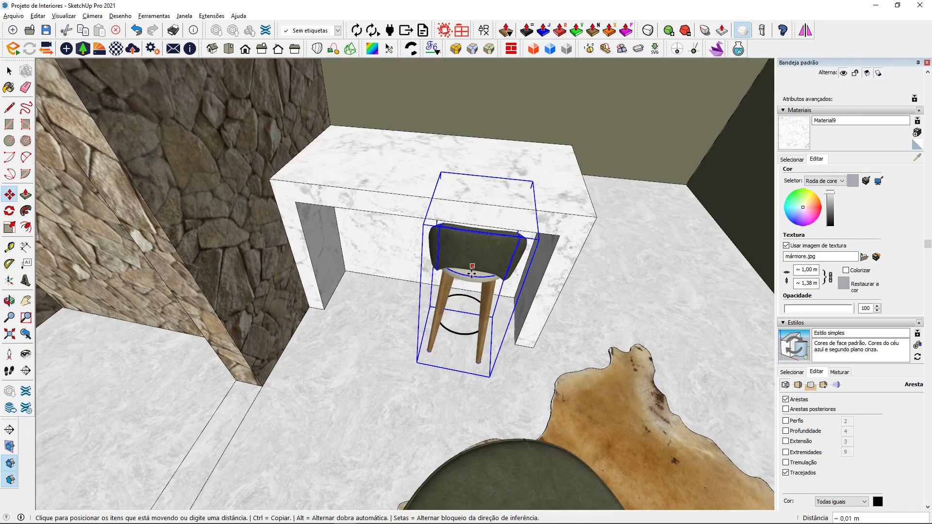
click(472, 276)
- Copy the upholstered stool along the counter's front toward the stone wall
click(490, 388)
key(ctrl)
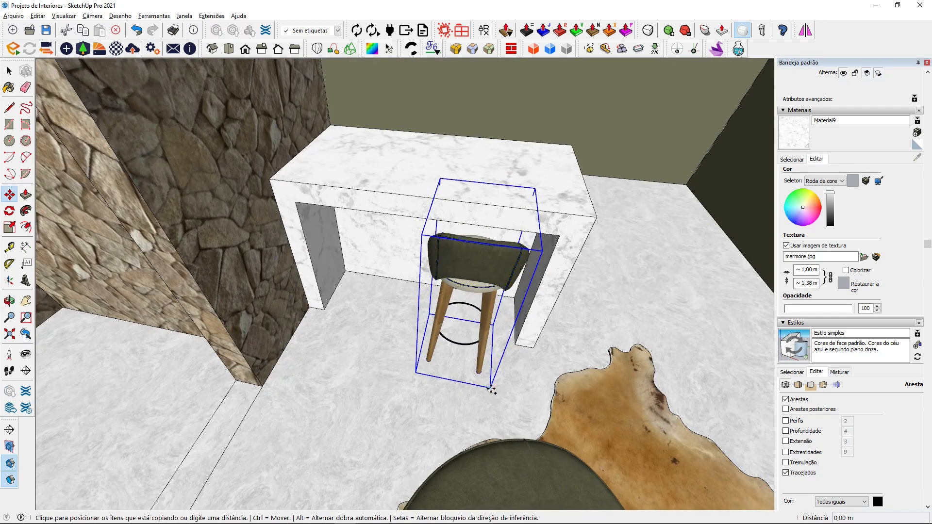
click(397, 376)
middle_drag(360, 343, 437, 311)
key(space)
- Import the Banqueta extra model from the Sala folder and place it on the floor behind the counter
click(15, 16)
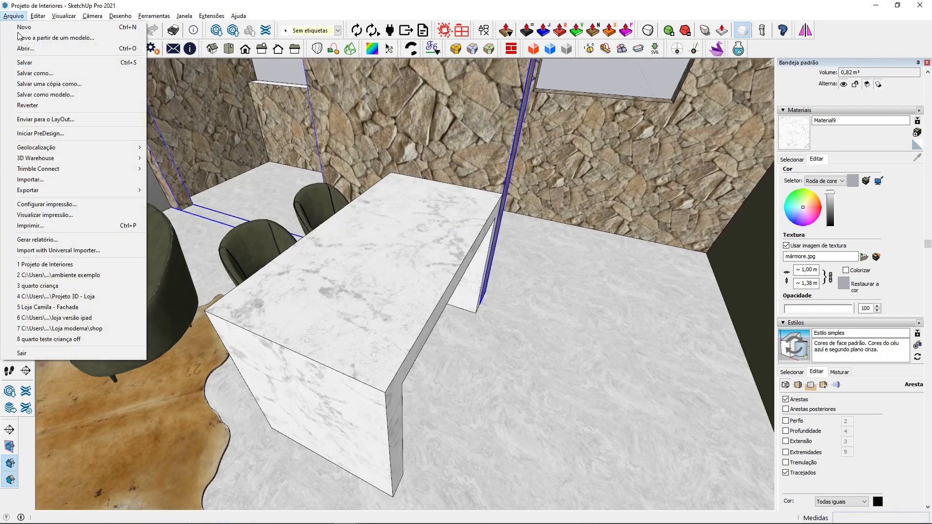
click(40, 180)
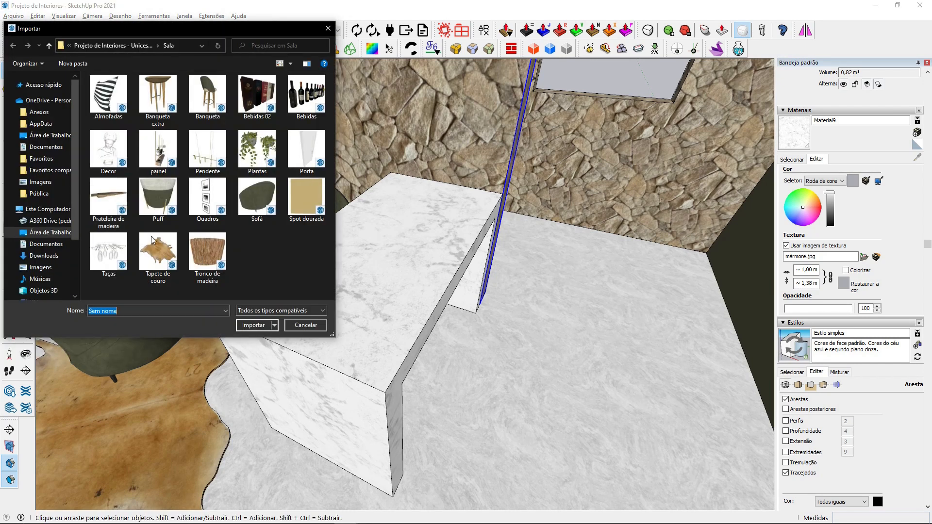
click(162, 108)
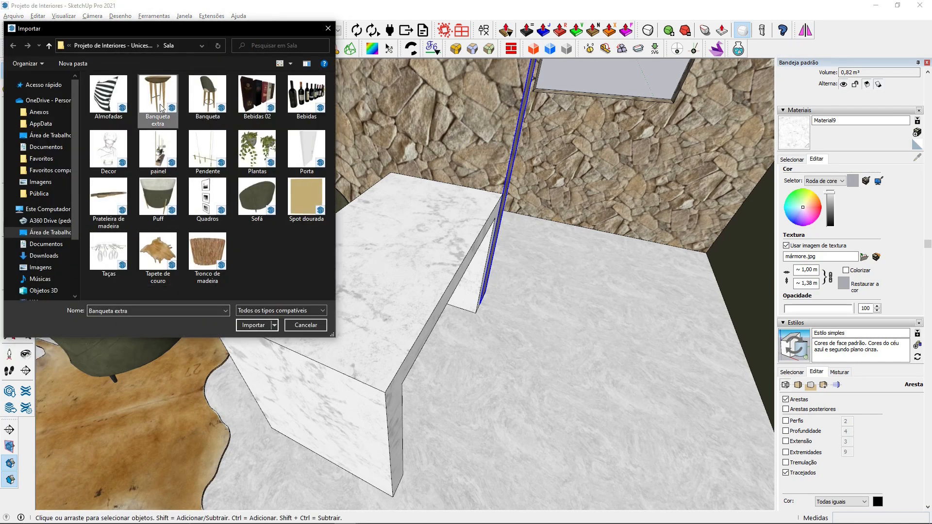
click(252, 326)
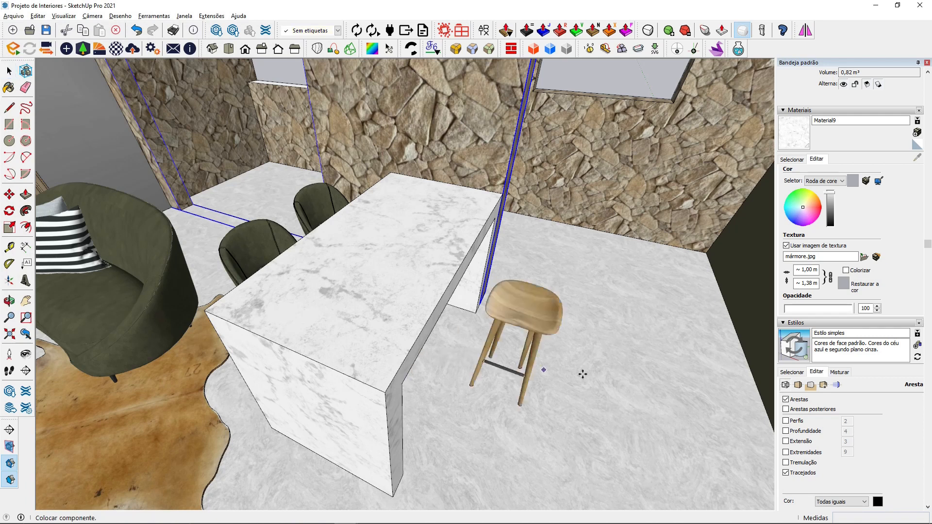
click(563, 321)
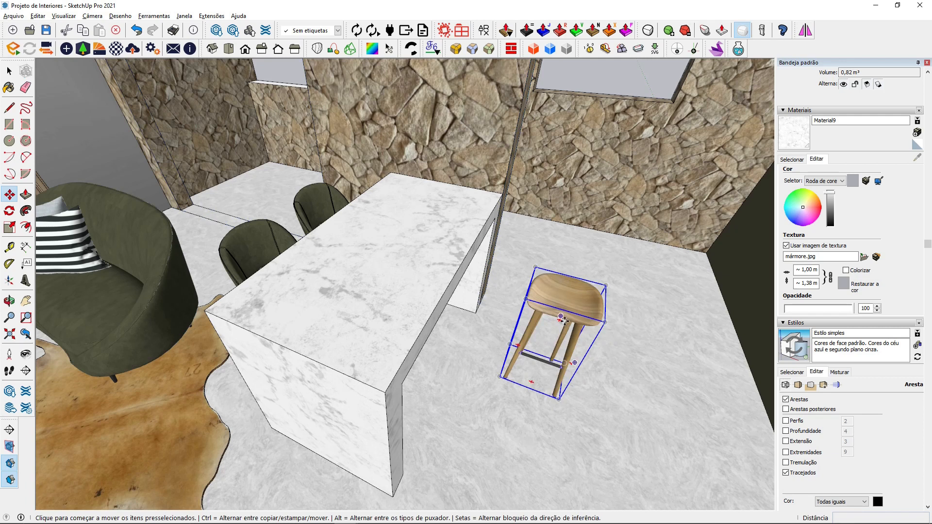
- Rotate the wooden stool to align with the counter and move it about 0.47 m to the counter's edge beside the stone wall
click(598, 298)
middle_drag(552, 372, 451, 335)
click(520, 428)
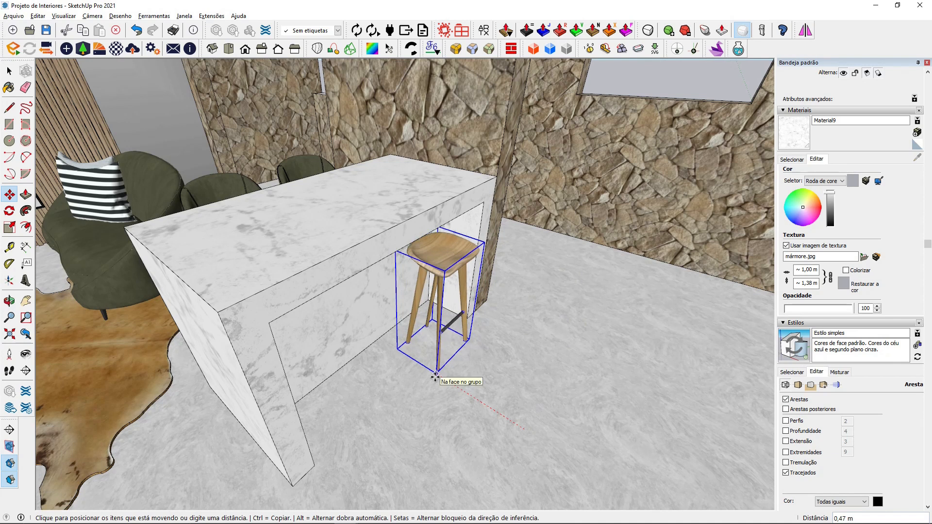
click(438, 376)
- Copy the wooden stool 0.50 m along the counter, away from the stone wall
key(ctrl)
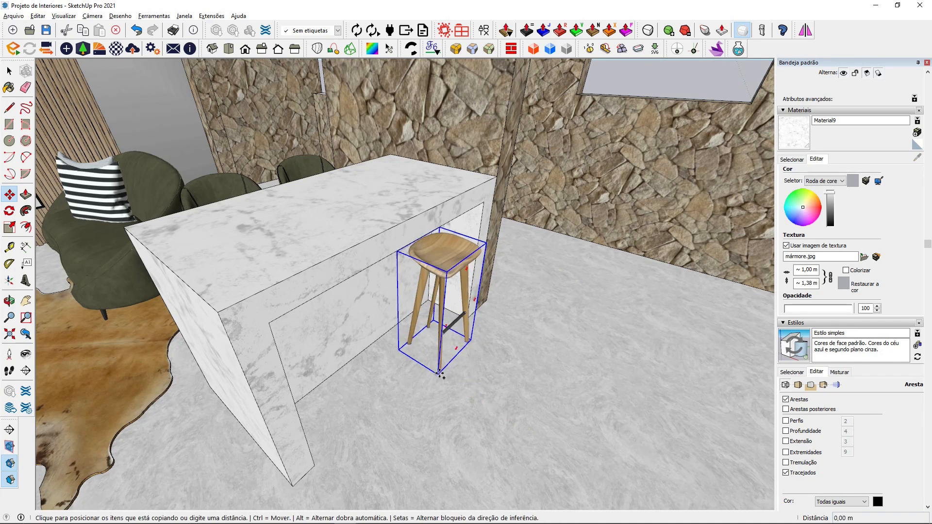
click(440, 373)
click(369, 448)
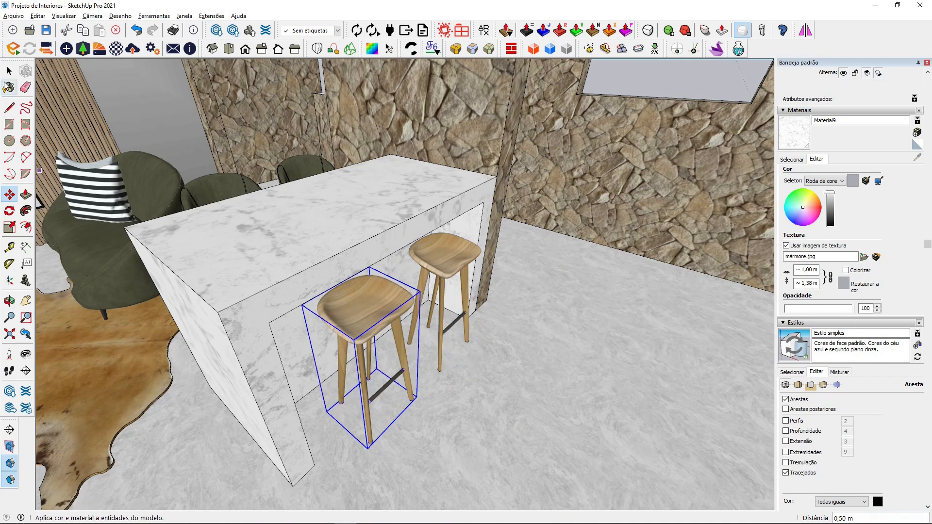
key(space)
- Select both wooden stools and shift them together about 0.06 m beside the counter
middle_drag(362, 262, 272, 333)
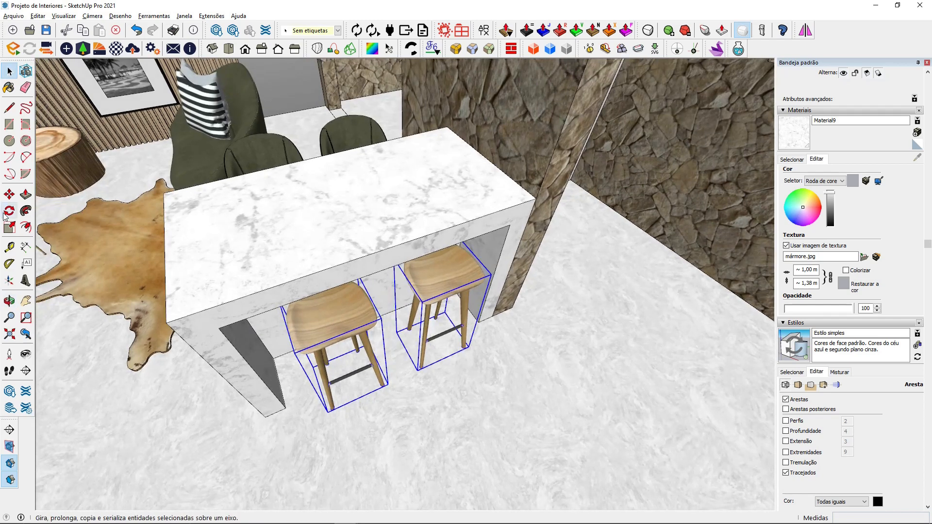
click(447, 354)
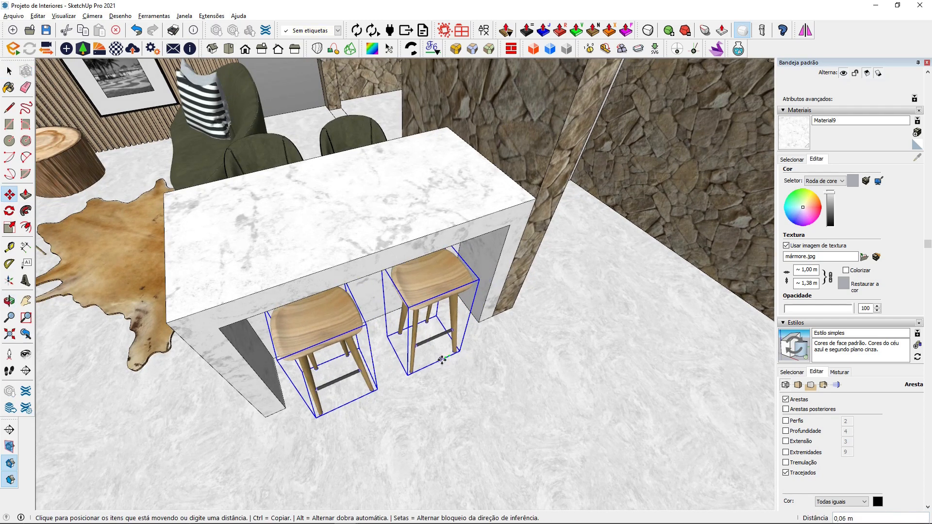
middle_drag(441, 360, 2, 170)
- Import the Prateleira de madeira model from the Sala folder and place it on the stone wall above the counter
click(26, 302)
drag(347, 243, 374, 376)
middle_drag(374, 377, 434, 329)
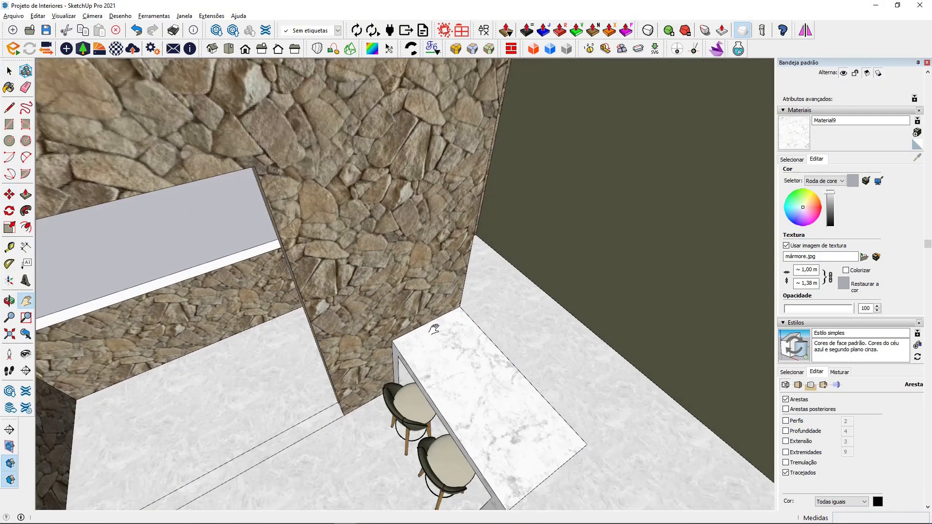
click(16, 18)
click(29, 188)
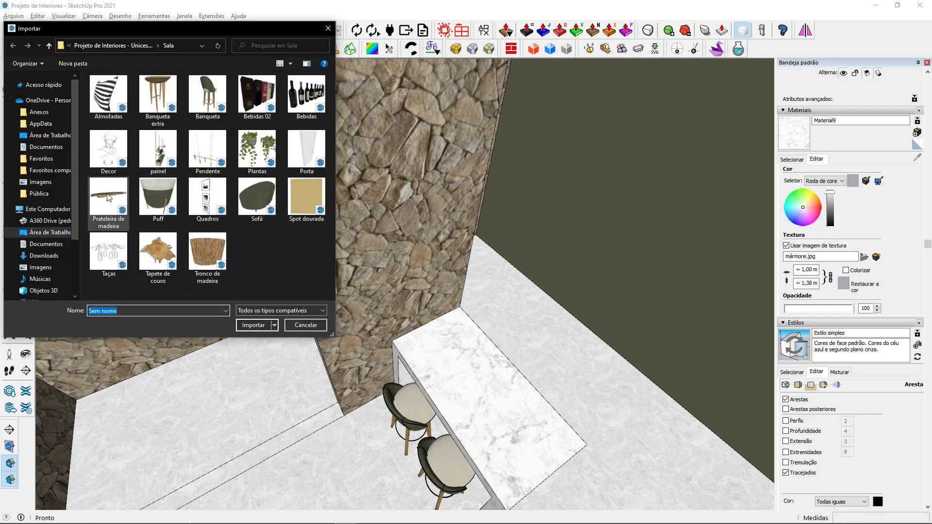
click(249, 325)
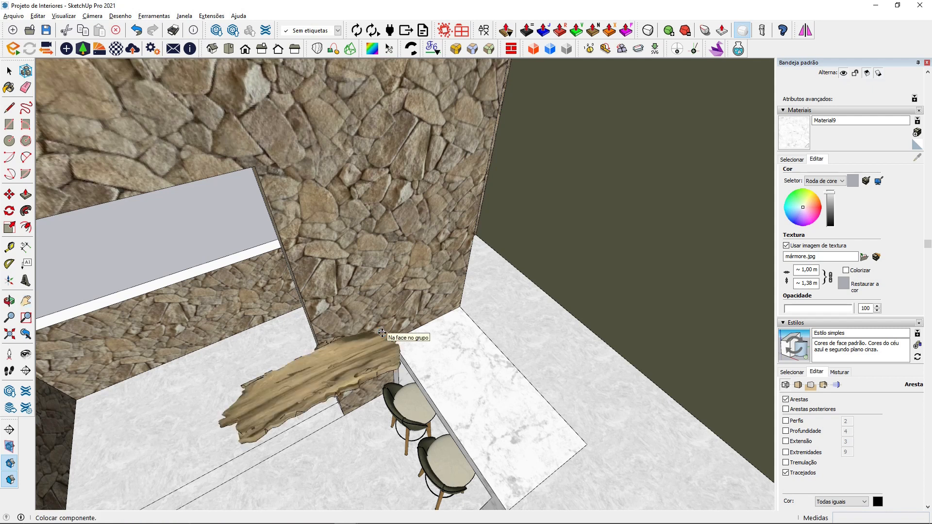
click(450, 286)
- Shift the wooden shelf along the stone wall and scale it down uniformly to suit the wall's width
middle_drag(450, 286, 350, 285)
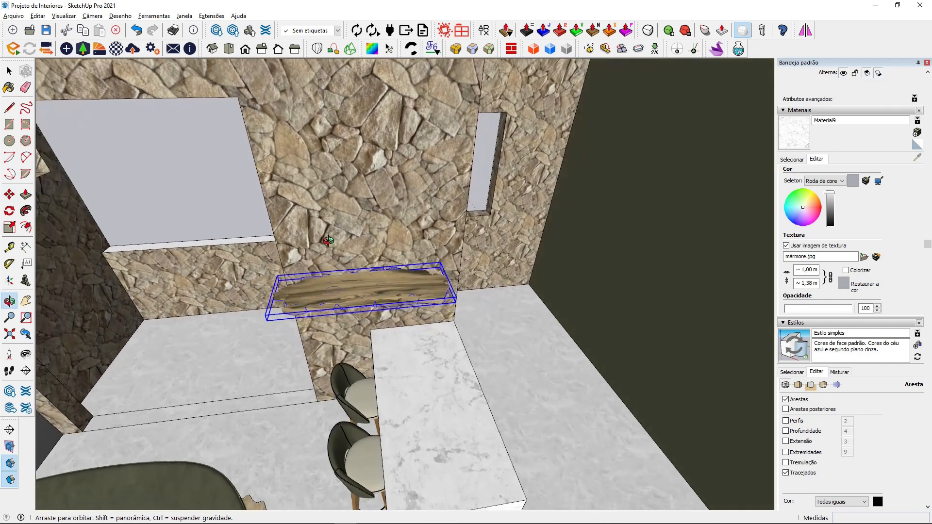
click(348, 284)
click(364, 282)
key(s)
scroll(295, 328, up, 5)
click(305, 336)
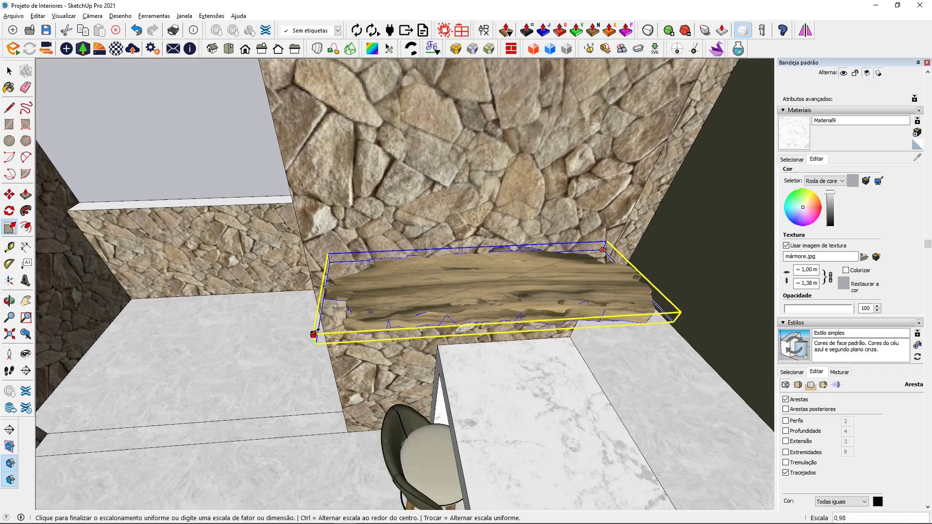
click(327, 330)
- Reposition the scaled shelf so it sits centred against the stone wall, above the end of the counter
key(m)
scroll(398, 298, down, 3)
click(397, 298)
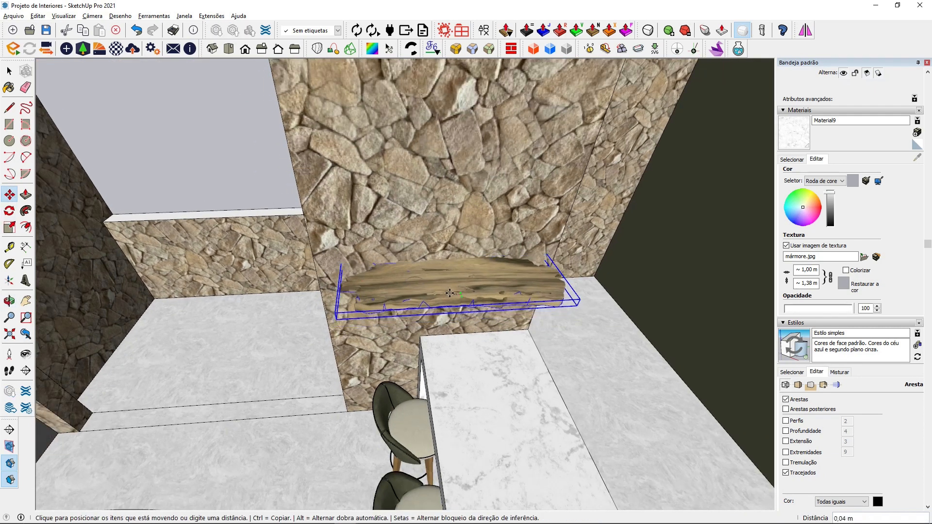
scroll(443, 295, up, 2)
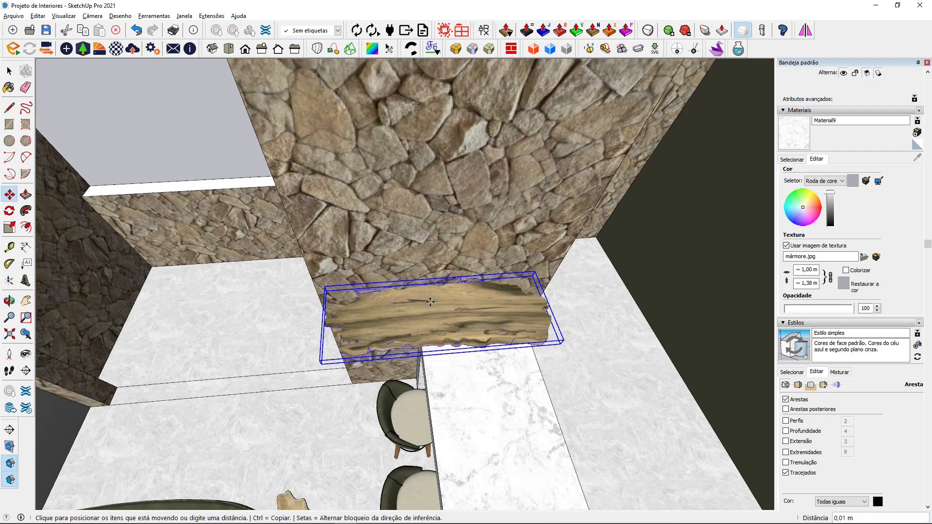
click(431, 291)
middle_drag(430, 290, 437, 265)
click(459, 209)
click(462, 222)
click(455, 267)
click(456, 245)
- Copy the wooden shelf 1 m straight up the stone wall and divide the distance by 2 to add a middle shelf
scroll(381, 292, down, 4)
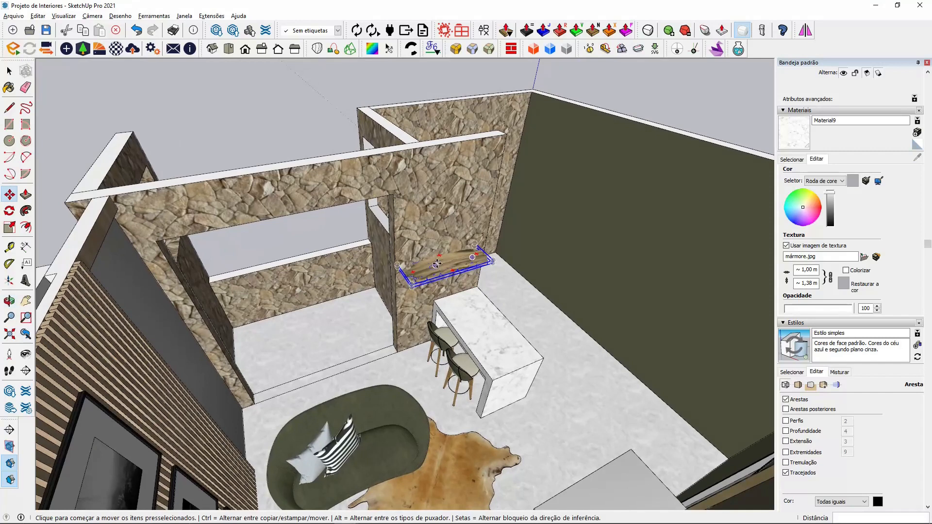
click(431, 266)
key(ctrl)
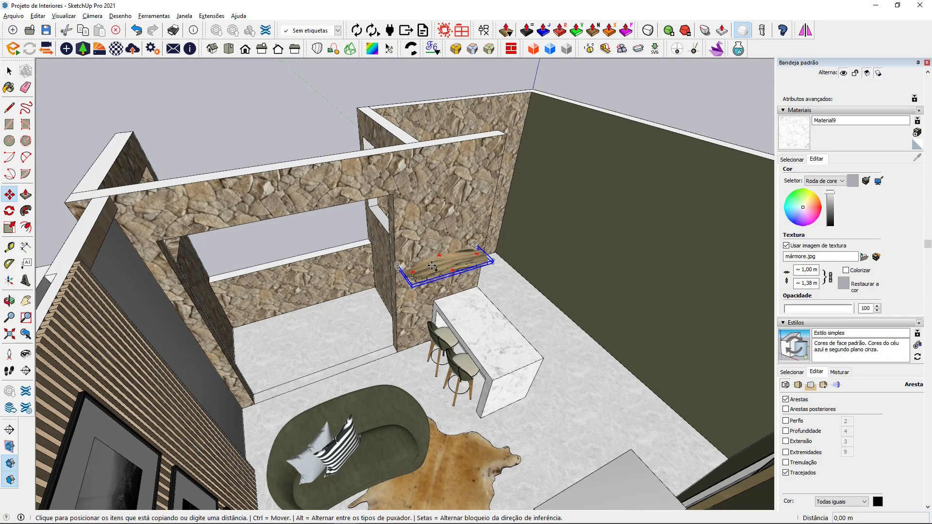
click(433, 266)
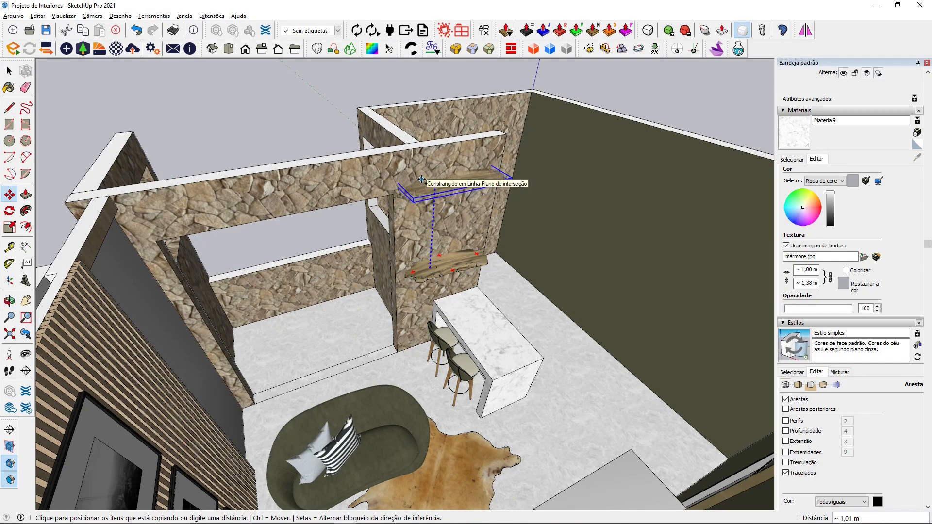
scroll(422, 179, up, 3)
text(1)
key(Return)
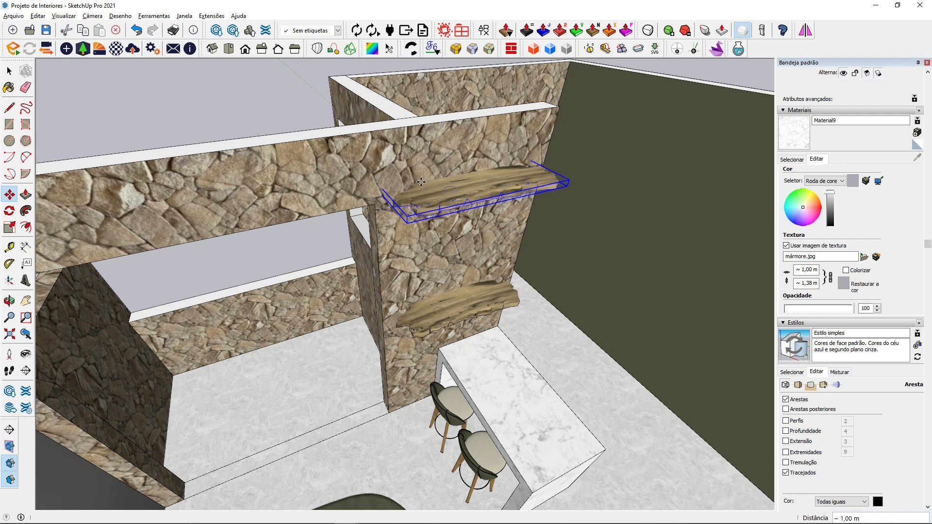
text(/2)
key(Return)
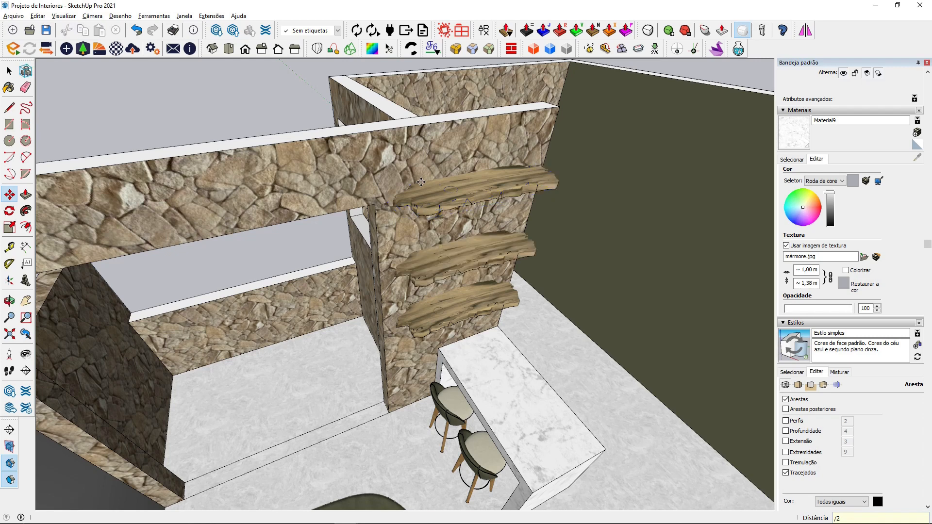
key(space)
- Import the Taças model from the Sala folder and position the hanging glass rack beneath the lowest wooden shelf
middle_drag(421, 181, 437, 150)
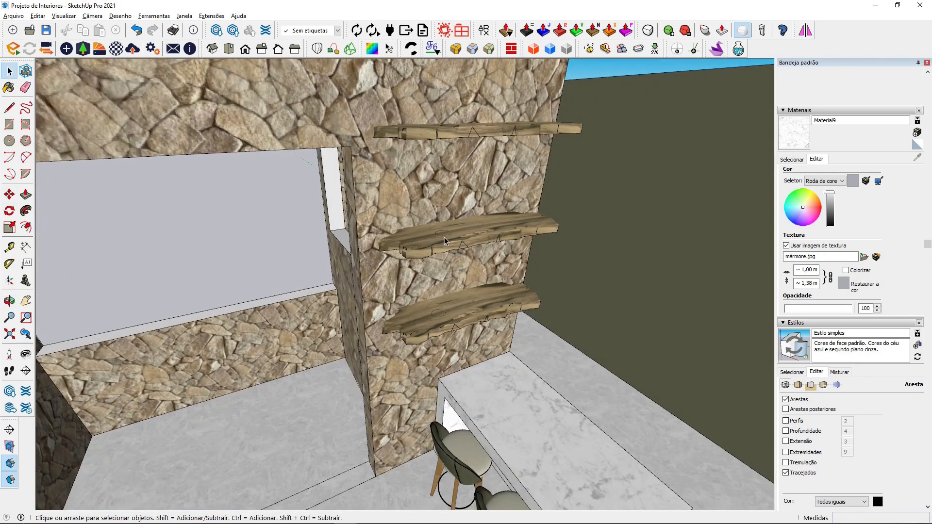
mouse_move(447, 267)
middle_down()
mouse_move(451, 281)
mouse_move(487, 307)
mouse_move(439, 279)
middle_up()
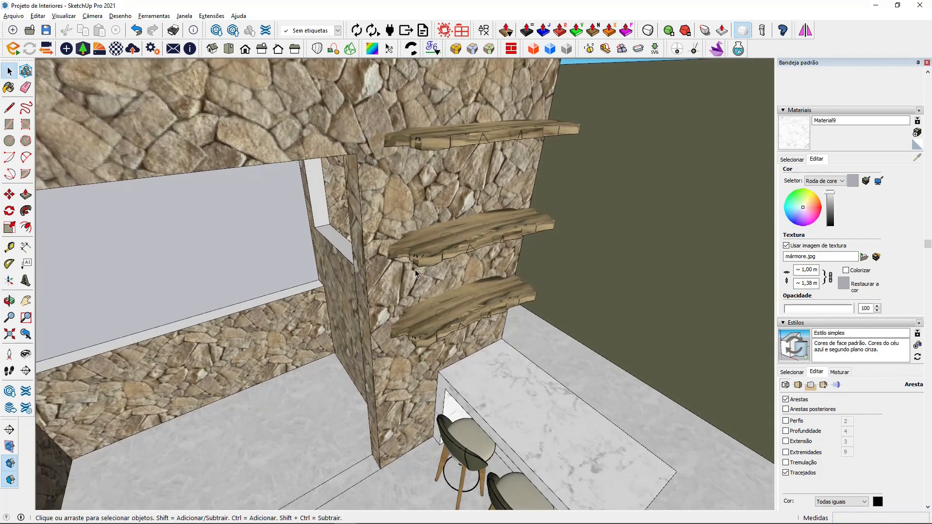
middle_drag(434, 209, 365, 311)
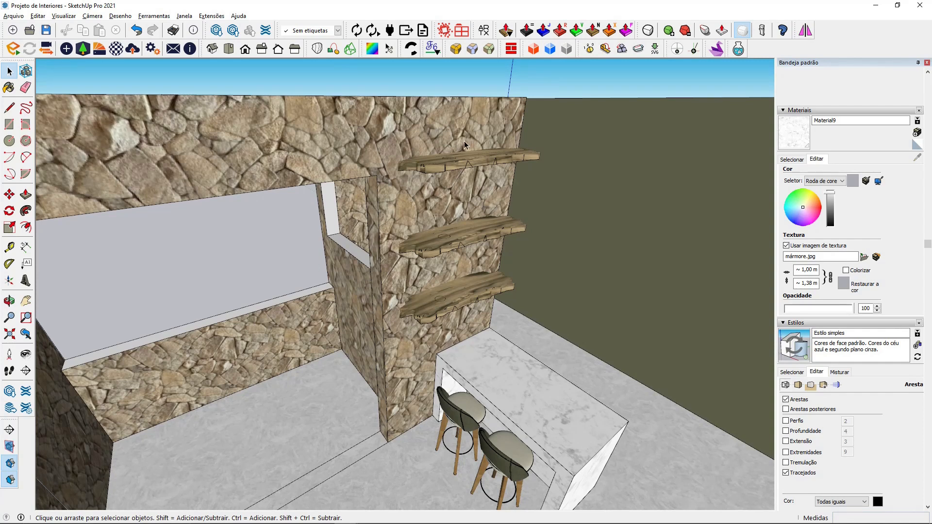
click(13, 16)
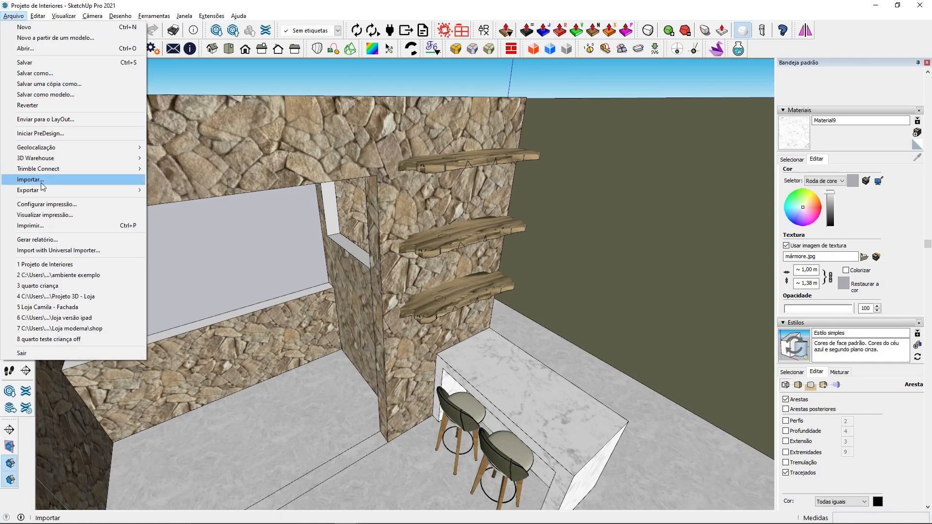
click(39, 179)
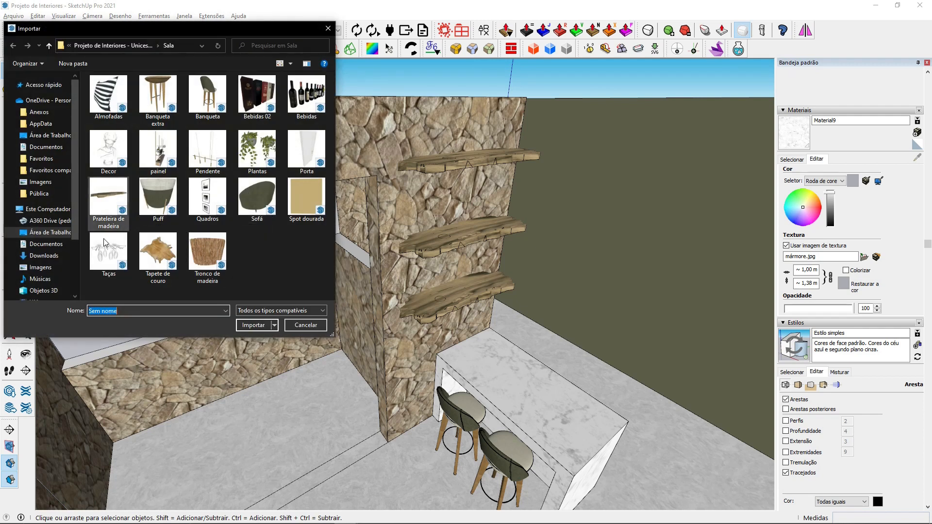
click(105, 243)
click(256, 326)
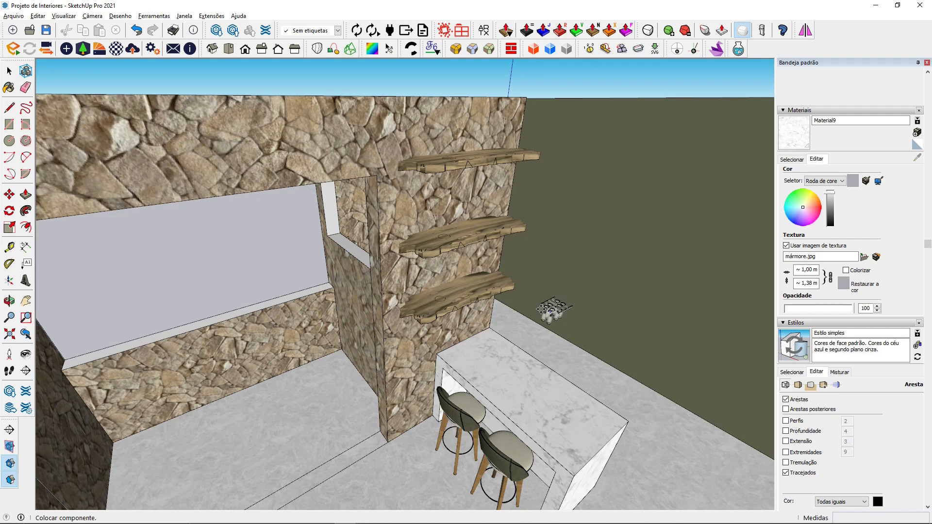
scroll(489, 318, up, 5)
middle_drag(485, 311, 484, 158)
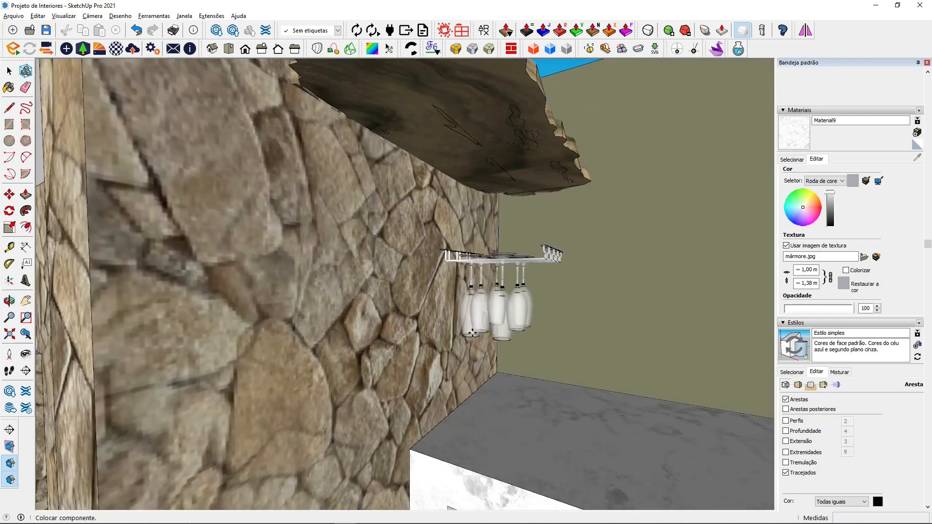
click(337, 266)
click(324, 243)
scroll(406, 242, down, 1)
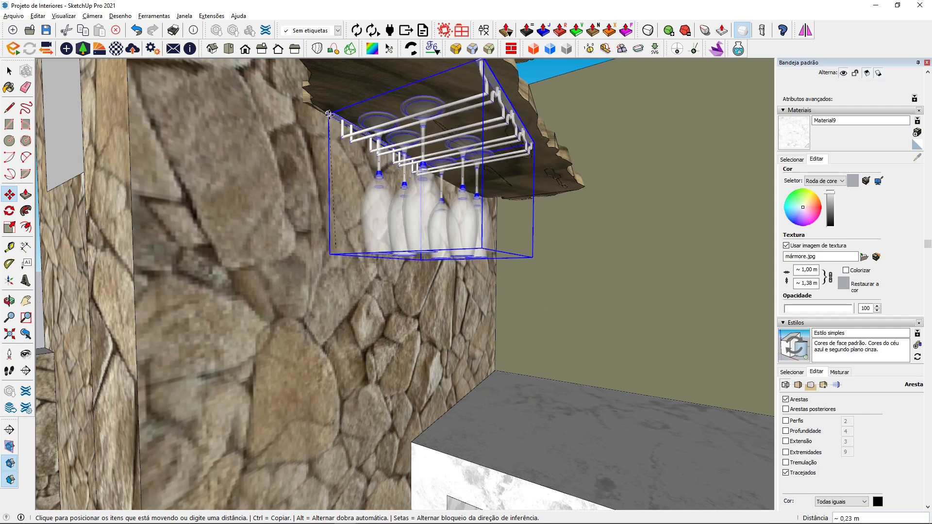
click(330, 115)
- Move the glass rack about 0.04 m along the green axis under the lowest shelf
middle_drag(329, 115, 471, 159)
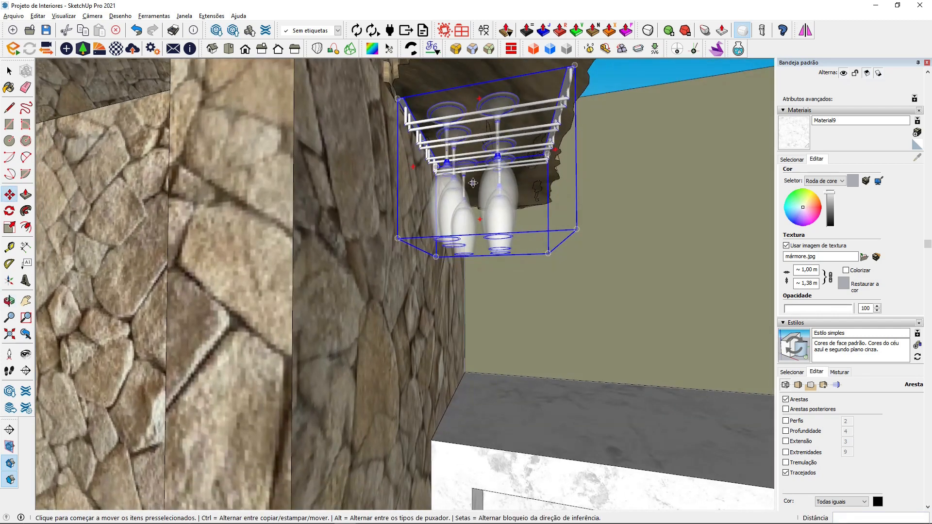
click(471, 181)
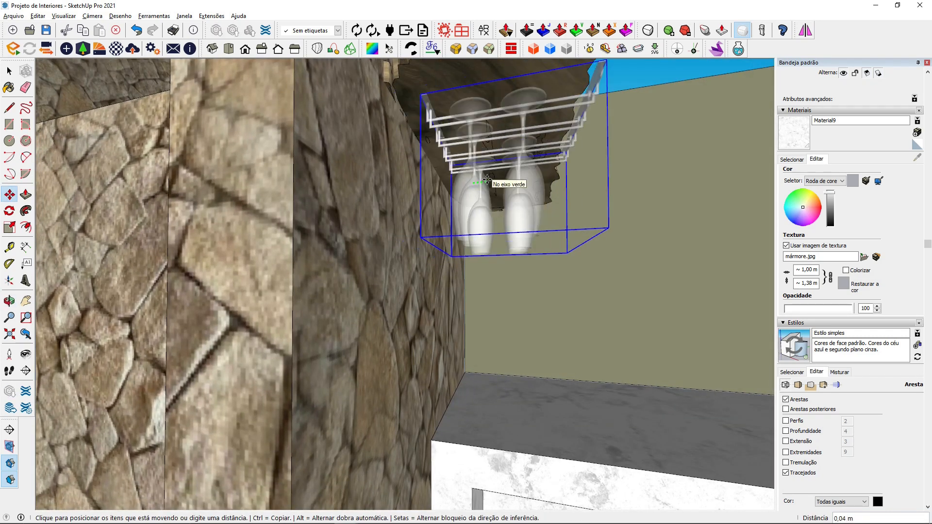
click(492, 167)
middle_drag(493, 167, 315, 216)
click(10, 227)
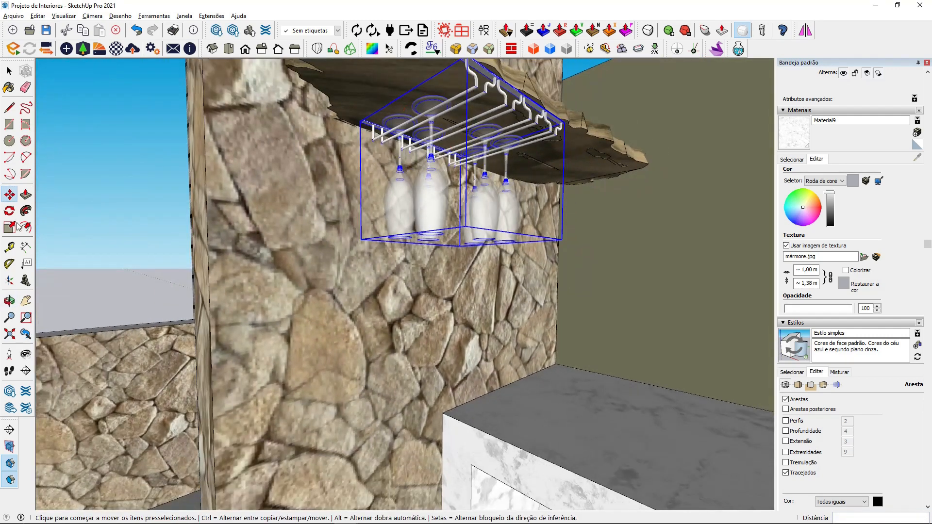
click(565, 123)
key(Escape)
- Raise the glass rack by its upper corner to meet the underside of the lowest wooden shelf
middle_drag(537, 124, 591, 198)
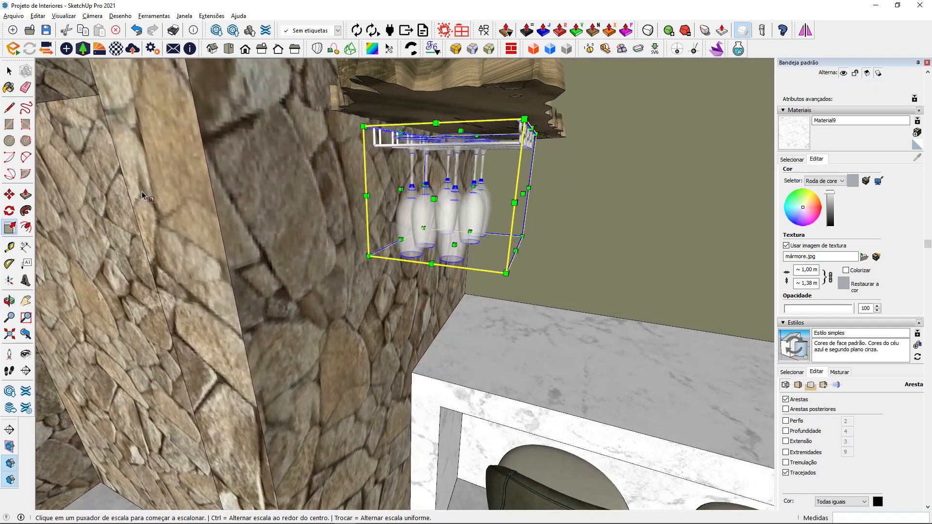
click(9, 194)
scroll(364, 125, up, 2)
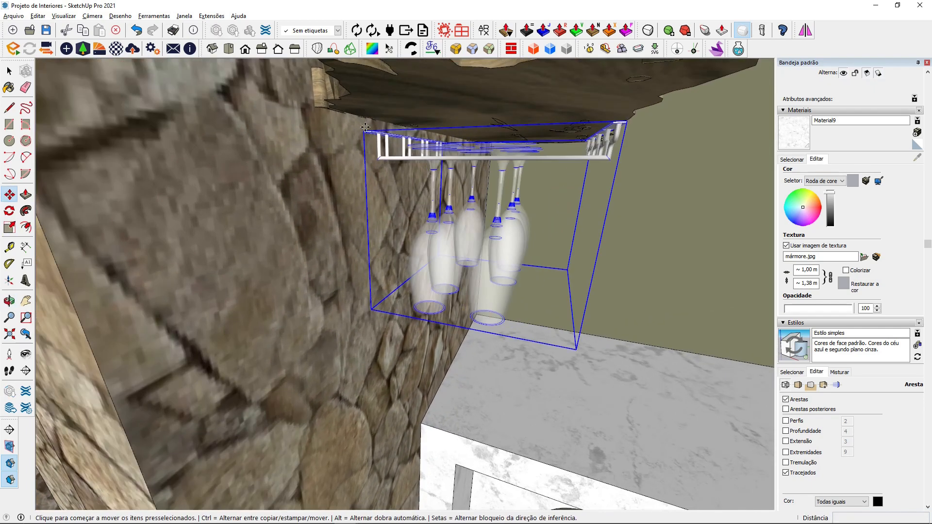
click(365, 131)
click(368, 115)
- Shift the glass rack along the lowest shelf and copy it about 0.44 m along the red axis, leaving nothing selected
middle_drag(534, 138, 402, 166)
scroll(403, 165, down, 3)
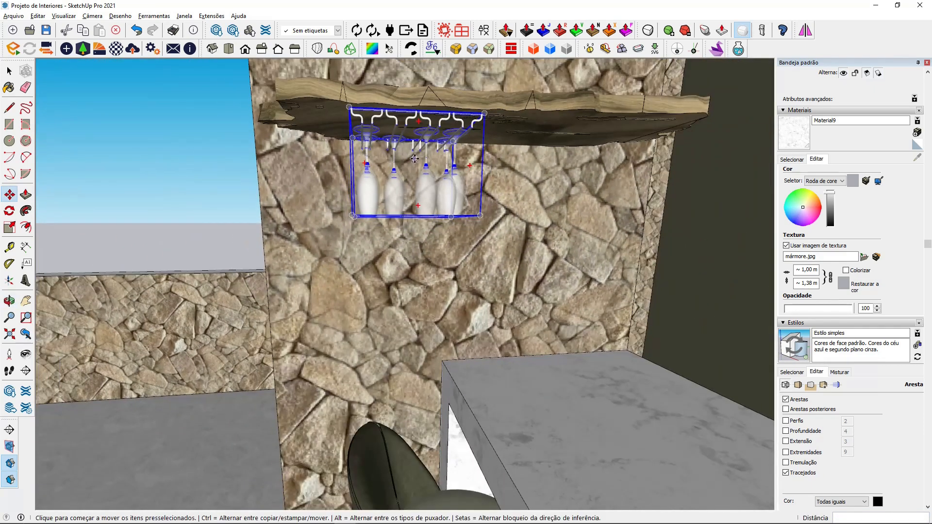
click(415, 159)
key(ctrl)
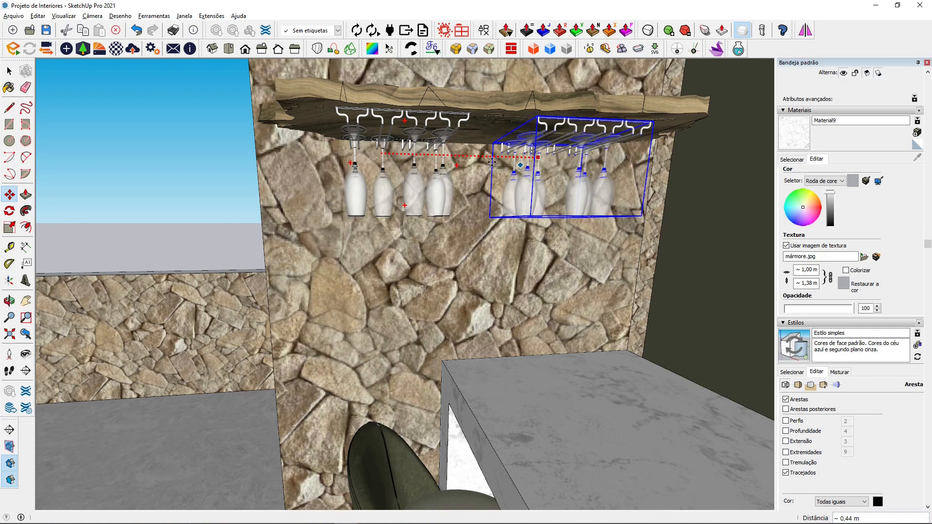
middle_drag(491, 162, 389, 218)
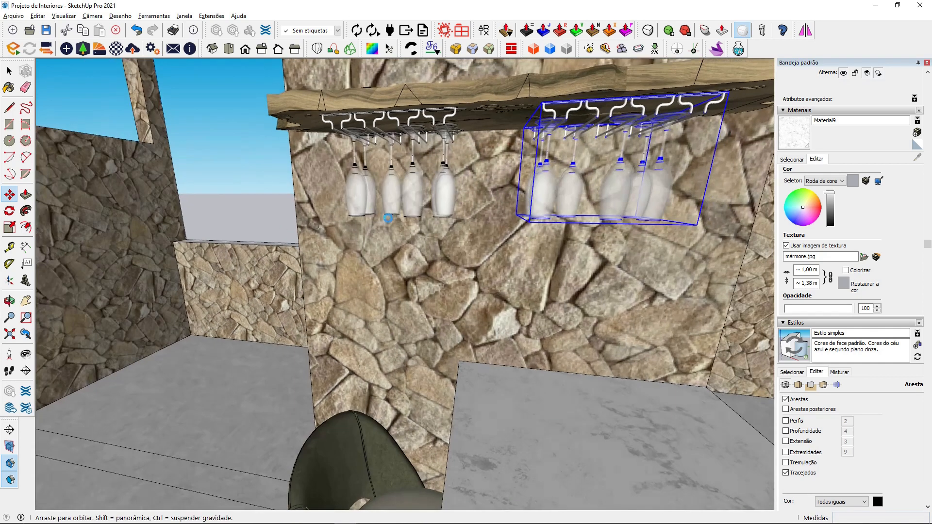
middle_drag(128, 154, 116, 159)
key(space)
click(114, 160)
- Import the Plantas model from the Sala folder and place the potted plants on the top wooden shelf
middle_drag(255, 265, 350, 389)
scroll(402, 338, down, 5)
middle_drag(402, 337, 171, 241)
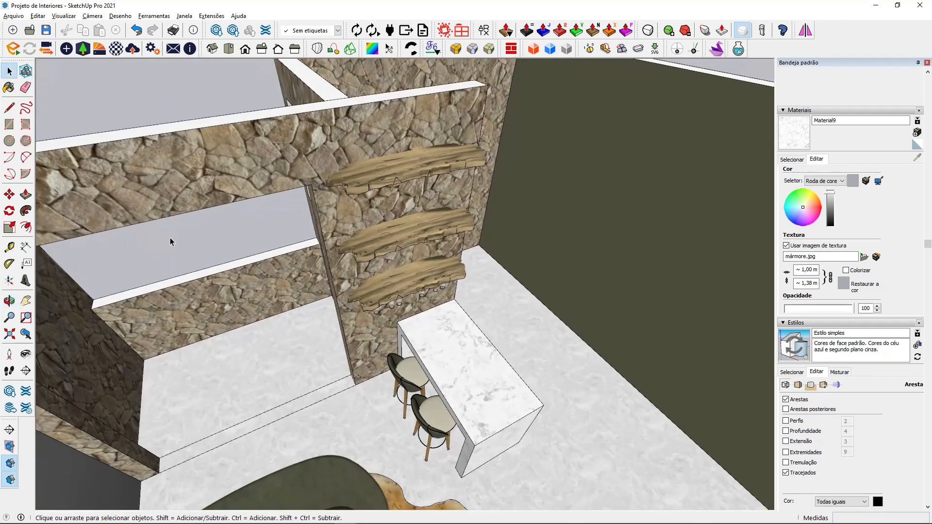
click(13, 18)
click(29, 180)
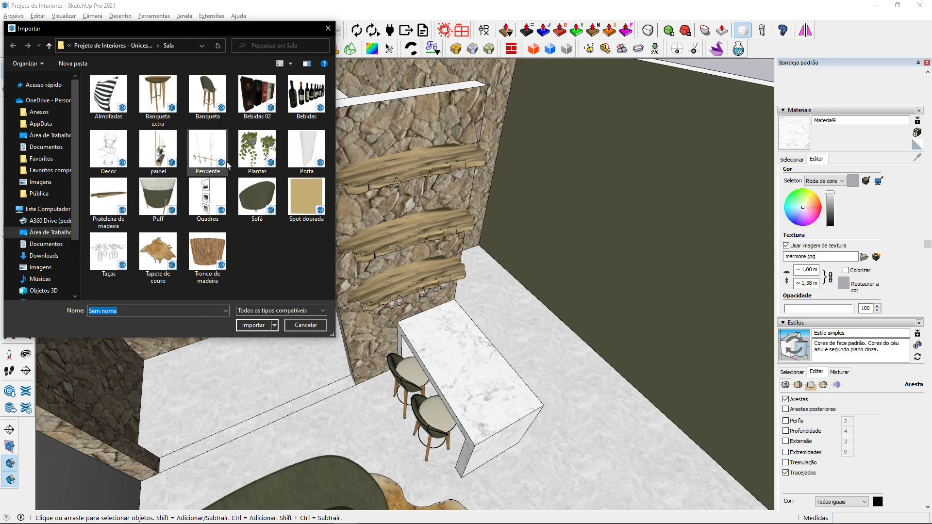
click(249, 325)
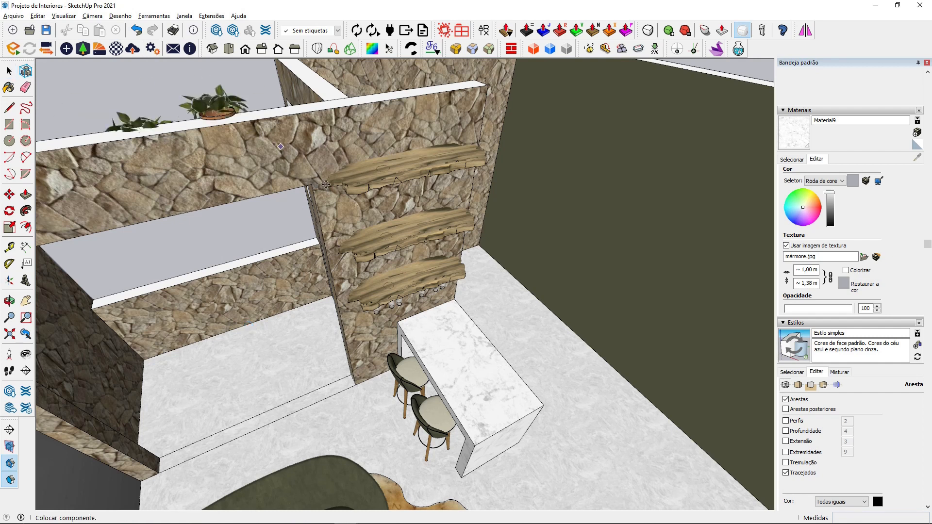
click(479, 166)
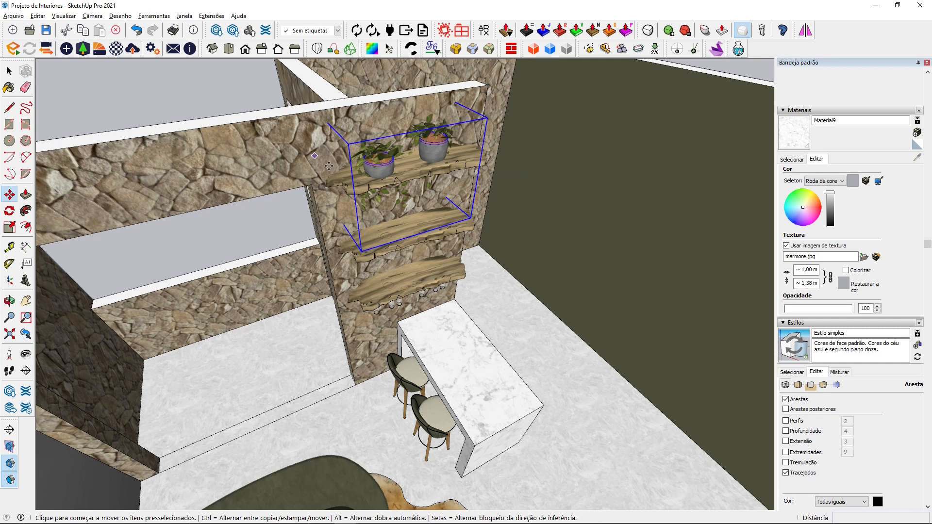
- Rotate the potted plants about the vertical axis so their vines hang away from the stone wall
scroll(479, 166, up, 2)
middle_drag(478, 166, 476, 211)
click(501, 154)
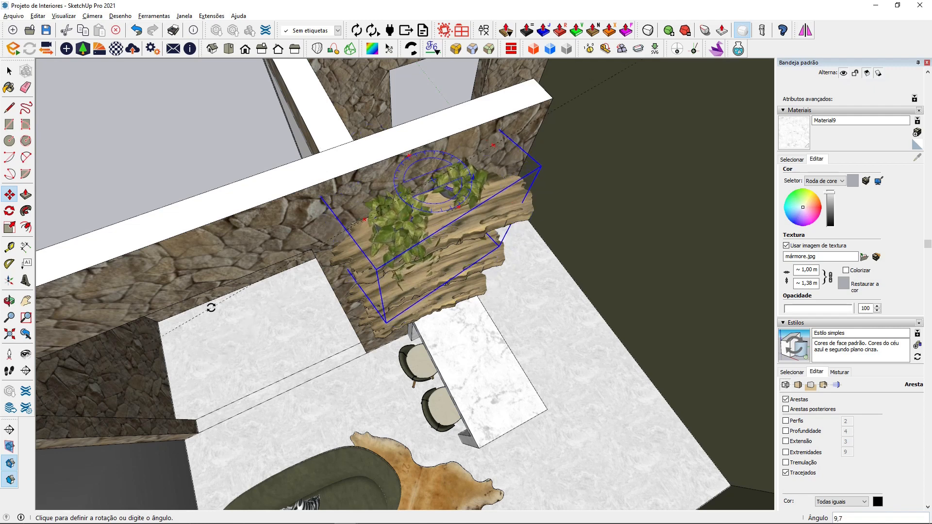
scroll(333, 237, down, 5)
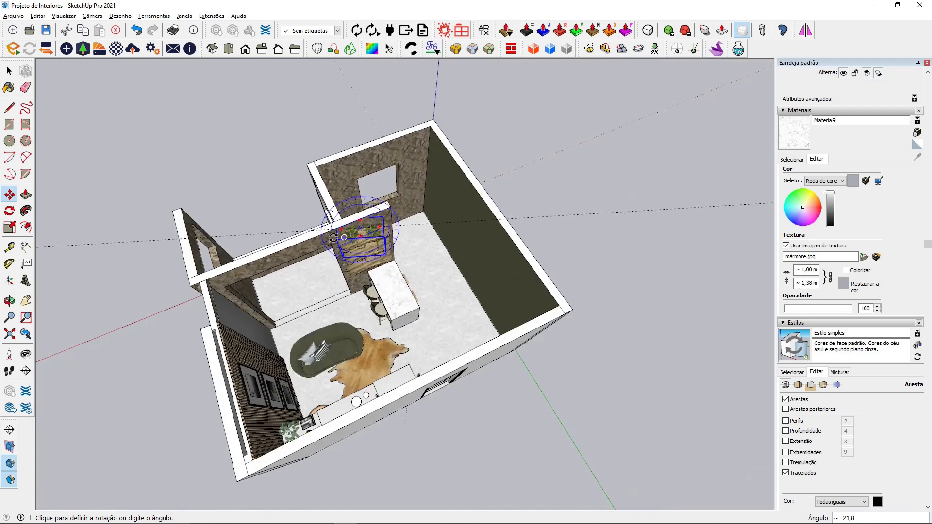
scroll(333, 238, down, 2)
click(126, 325)
- Adjust the potted plants' depth on the top shelf by moving them along the green axis
scroll(342, 255, up, 5)
middle_drag(342, 255, 349, 210)
scroll(432, 182, up, 2)
key(m)
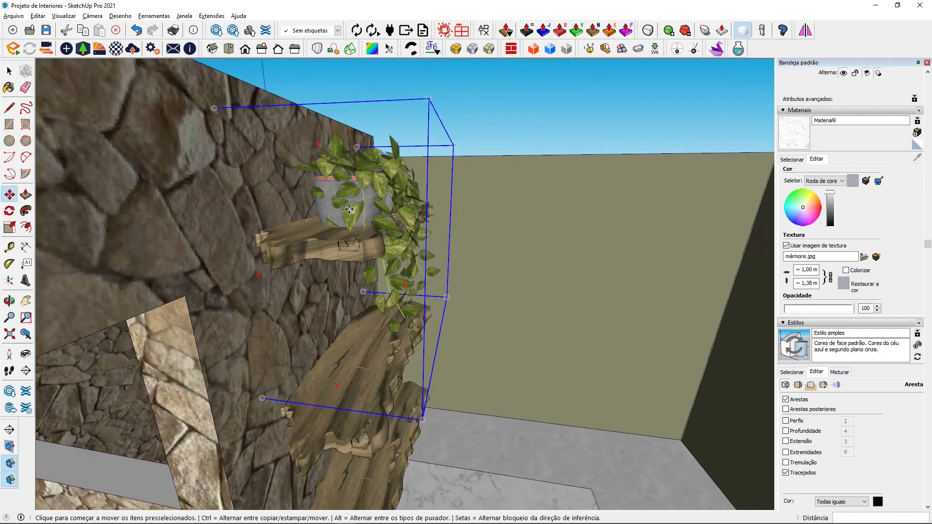
click(350, 210)
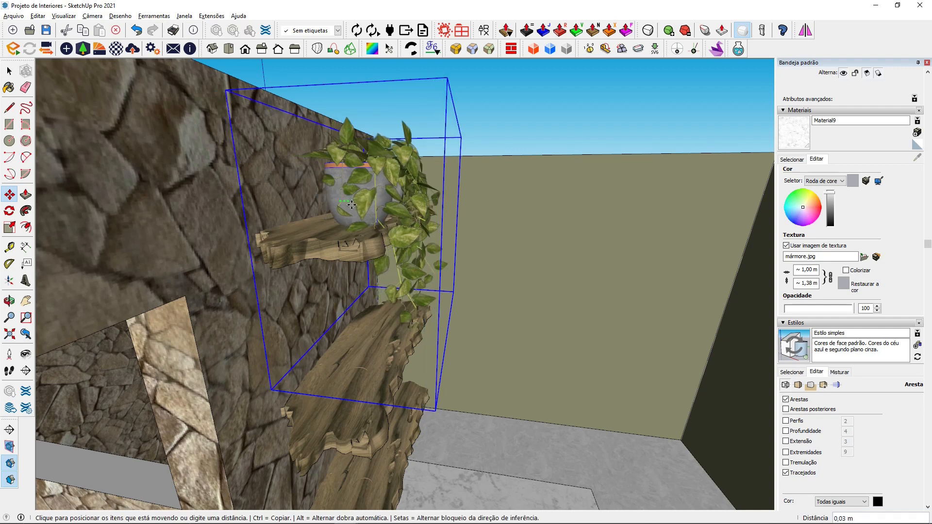
click(357, 206)
middle_drag(357, 206, 253, 212)
middle_drag(524, 170, 435, 227)
scroll(435, 227, up, 5)
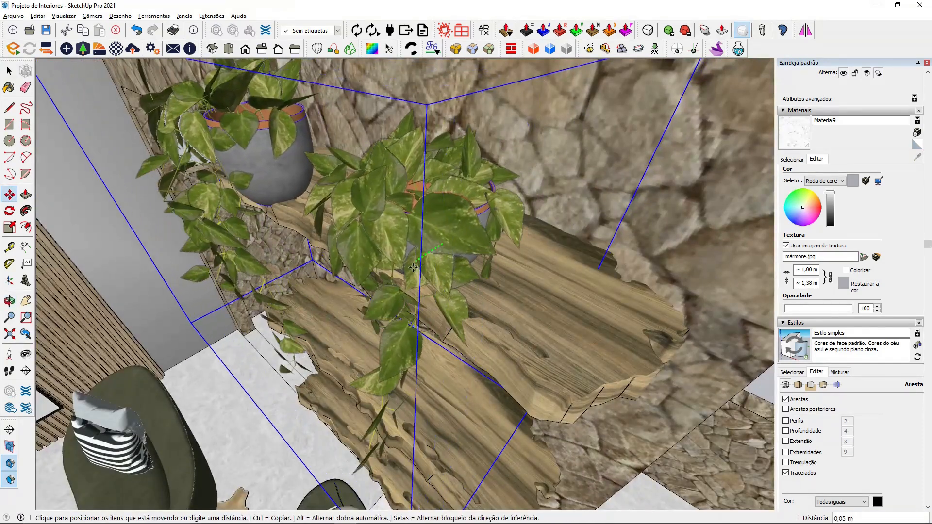
click(453, 243)
- Nudge the potted plants slightly to fine-tune their position on the top shelf, then deselect everything
middle_drag(486, 287, 559, 292)
scroll(584, 338, up, 3)
middle_drag(583, 338, 627, 276)
scroll(437, 272, down, 3)
middle_drag(369, 286, 282, 282)
click(388, 253)
click(400, 253)
key(space)
key(ctrl+t)
scroll(362, 282, down, 5)
scroll(363, 283, up, 3)
- Import the Bebidas model from the Sala folder and position the row of wine bottles on the lowest wooden shelf
click(11, 19)
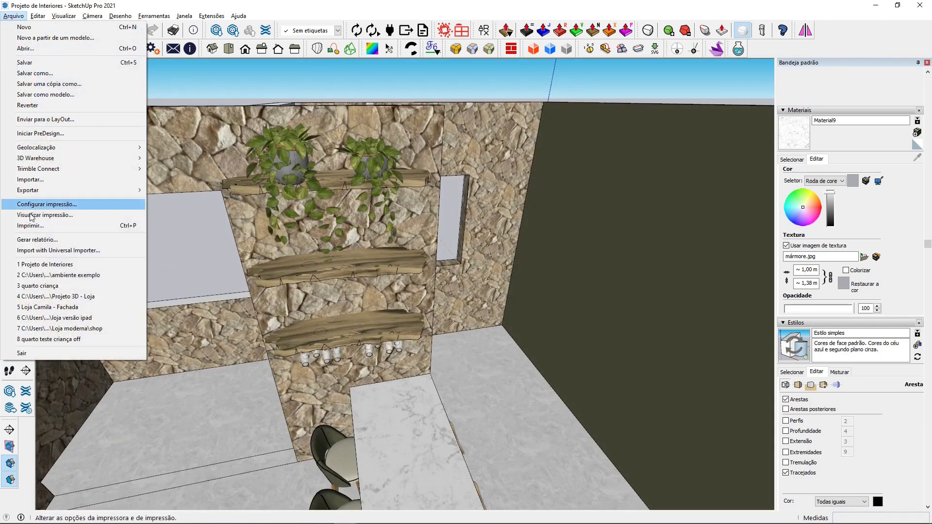
click(48, 181)
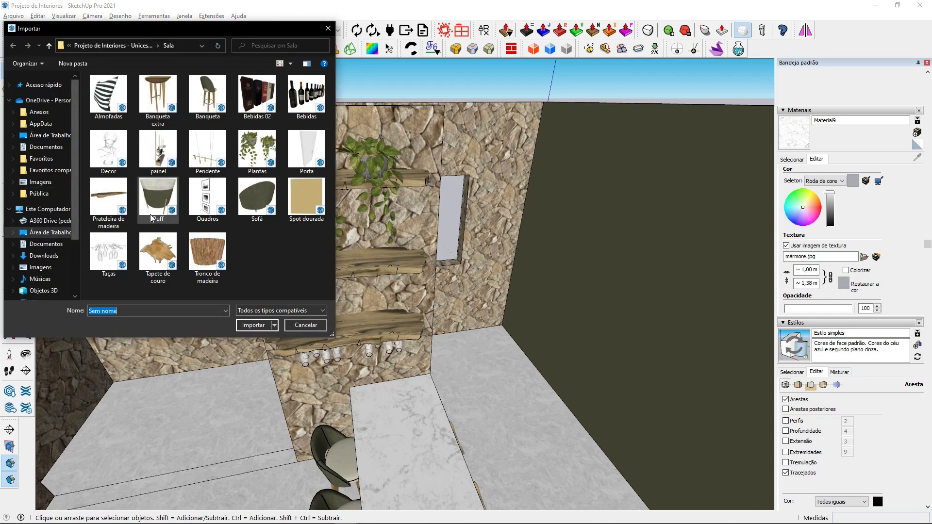
click(302, 104)
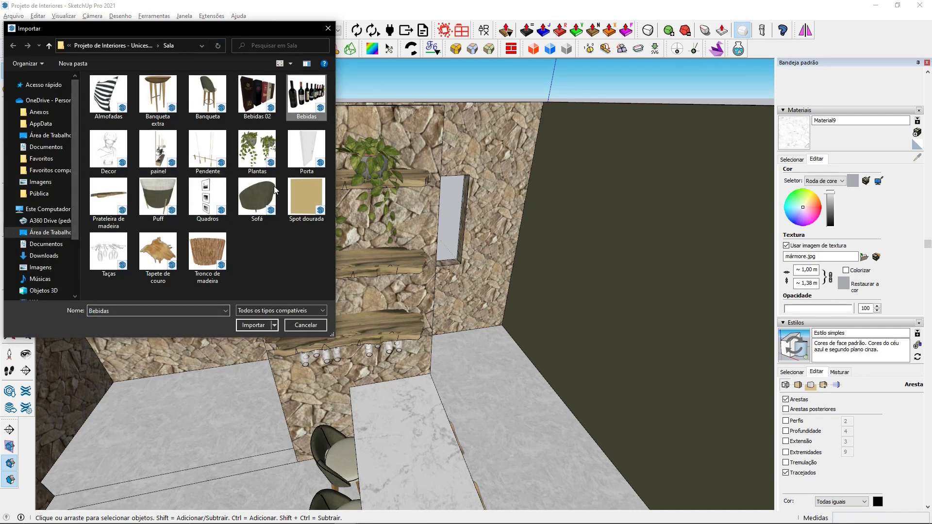
click(249, 326)
click(389, 337)
scroll(392, 336, up, 5)
click(391, 336)
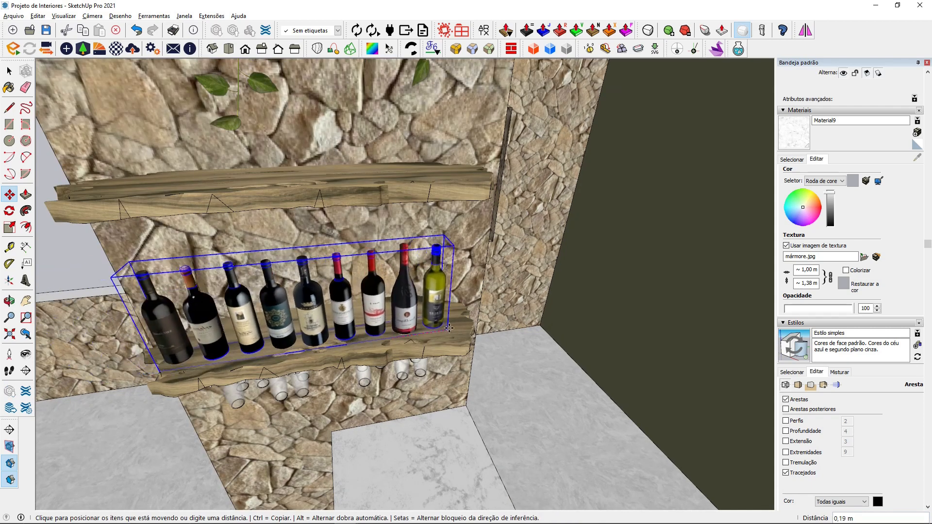
click(454, 327)
- Import the Decor model from the Sala folder and set the white bust near the end of the middle wooden shelf
middle_drag(453, 326, 532, 323)
scroll(463, 275, down, 5)
click(10, 15)
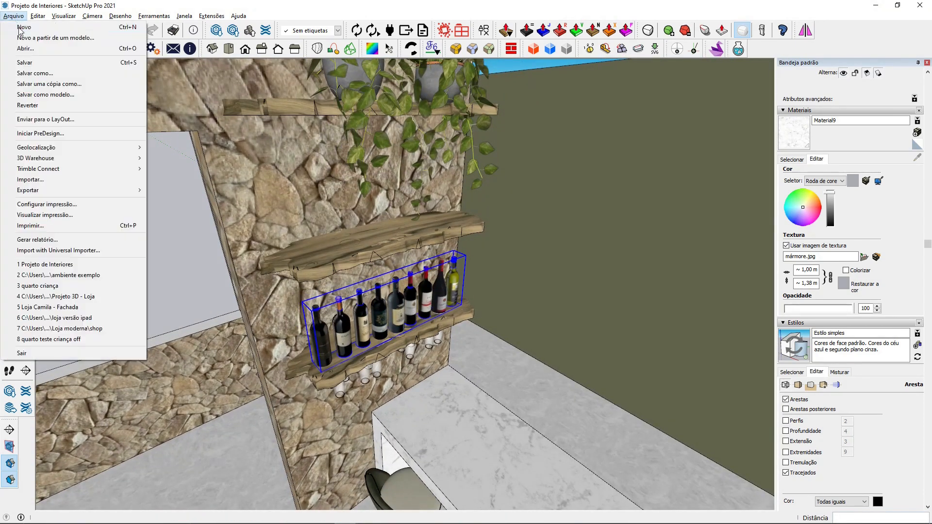
click(53, 183)
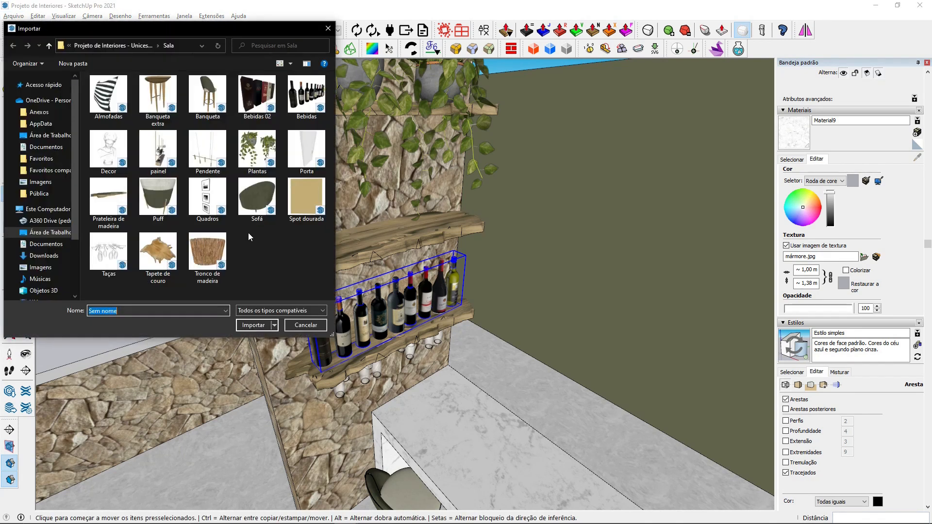
click(108, 151)
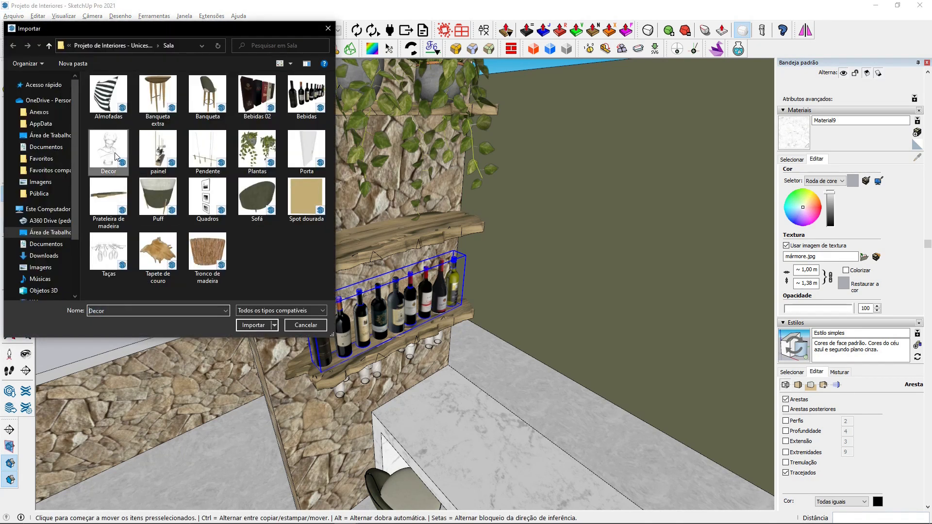
click(253, 326)
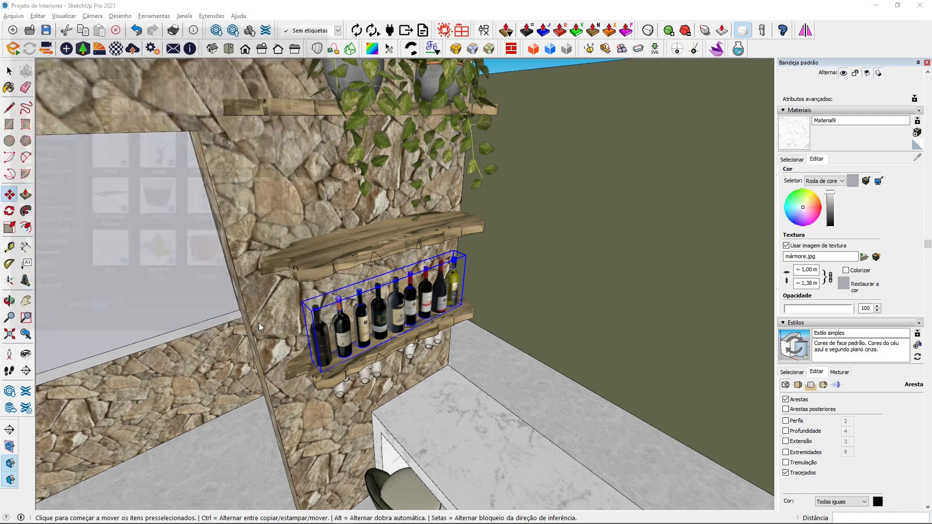
scroll(445, 213, up, 5)
click(448, 220)
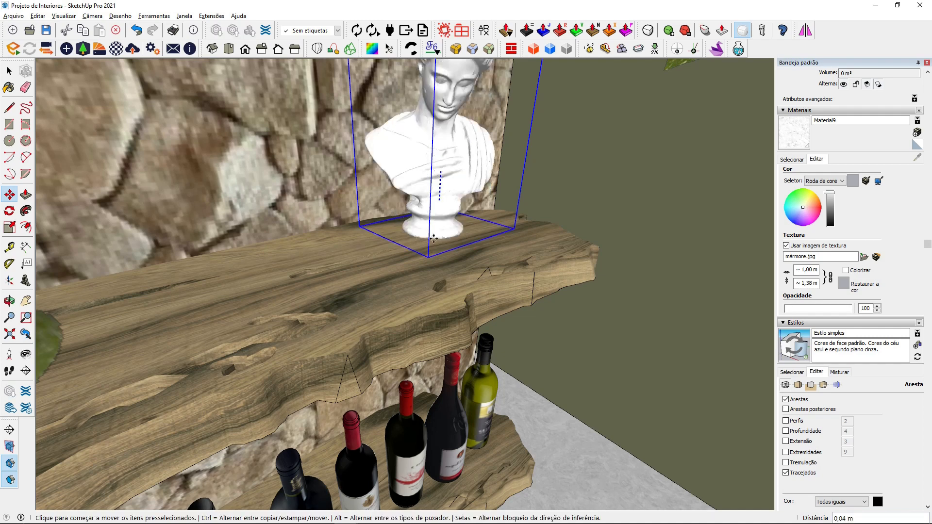
click(386, 300)
- Import the Bebidas 02 model from the Sala folder and place the row of wine boxes on the middle shelf
middle_drag(386, 300, 536, 218)
scroll(507, 302, down, 5)
click(13, 16)
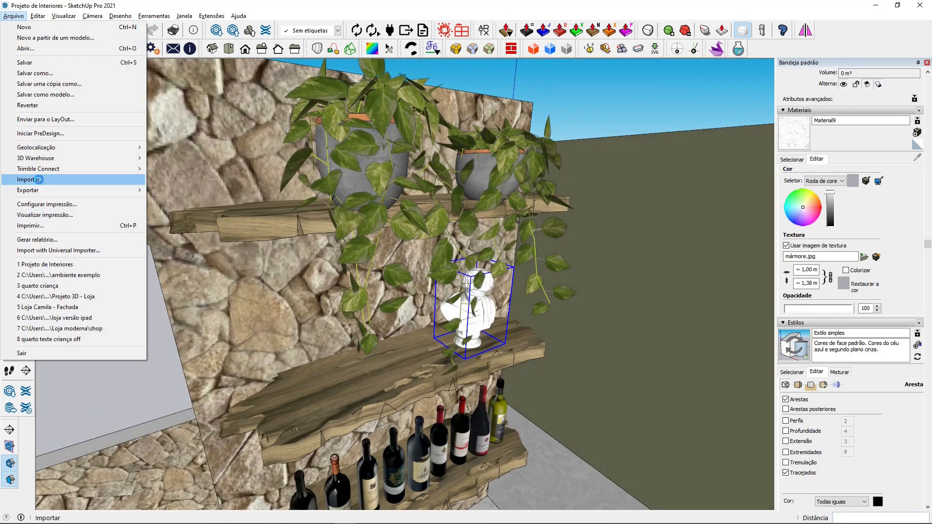
click(68, 179)
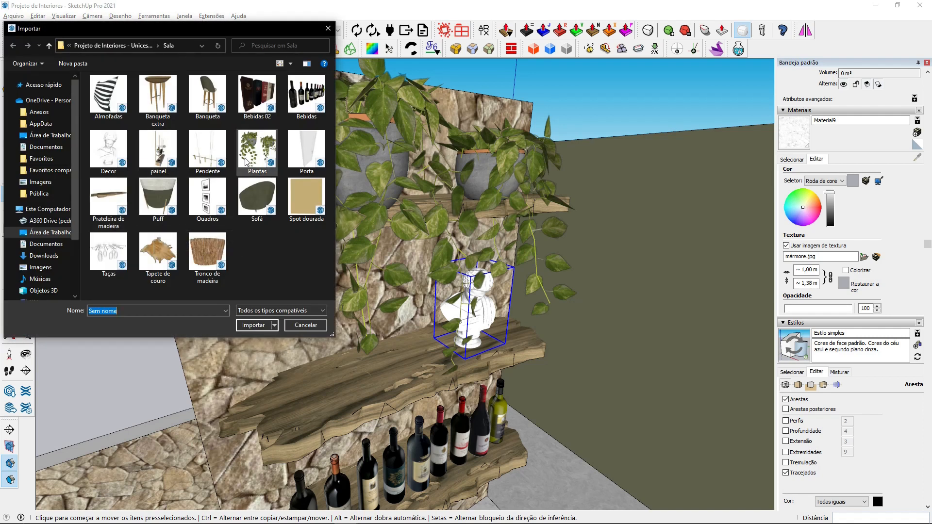
click(257, 96)
click(251, 324)
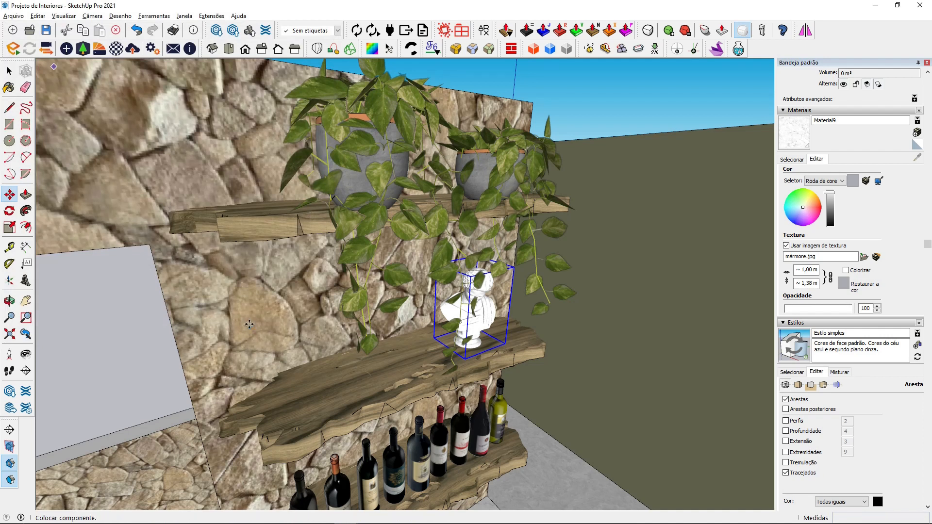
click(337, 323)
- Rotate the wine boxes about the vertical axis so their labelled fronts face the room
middle_drag(228, 330, 240, 364)
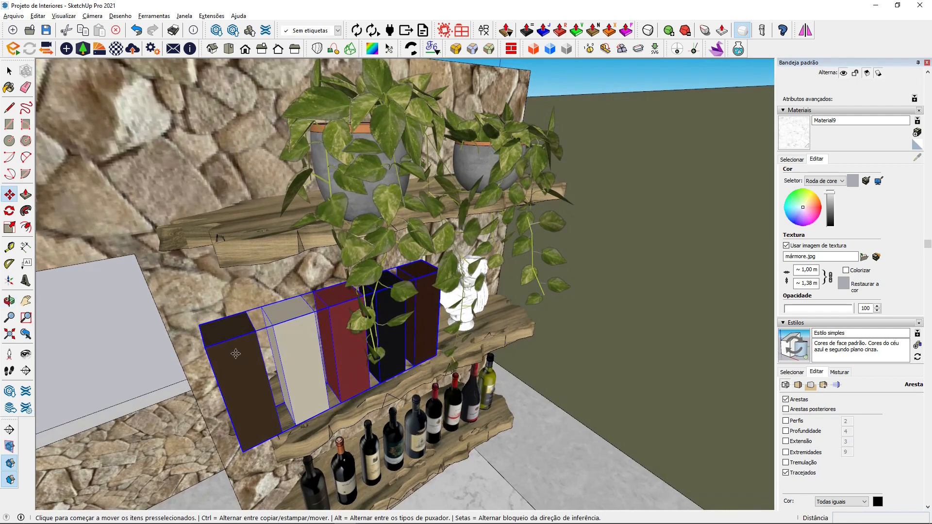
click(233, 327)
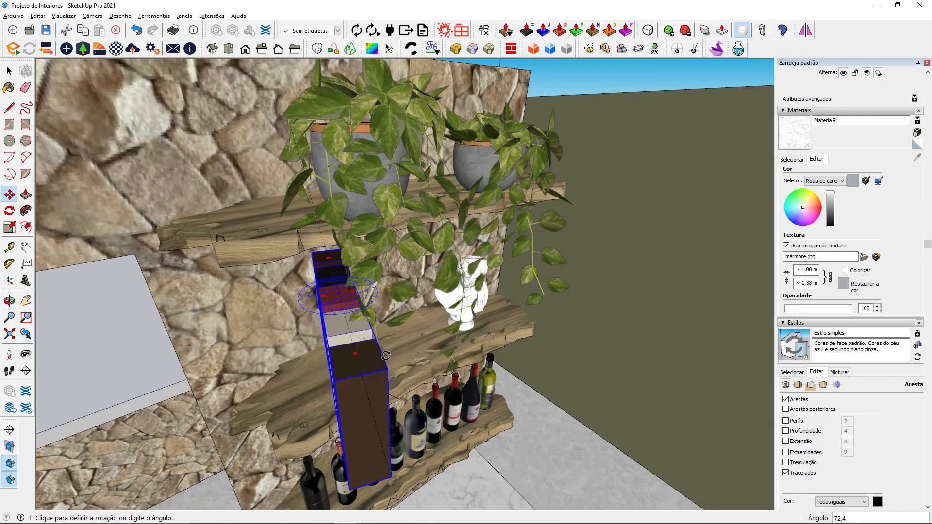
click(585, 217)
- Move the wine boxes by their bottom corner onto the middle shelf's surface, then nudge them into place beside the bust
middle_drag(211, 478, 215, 428)
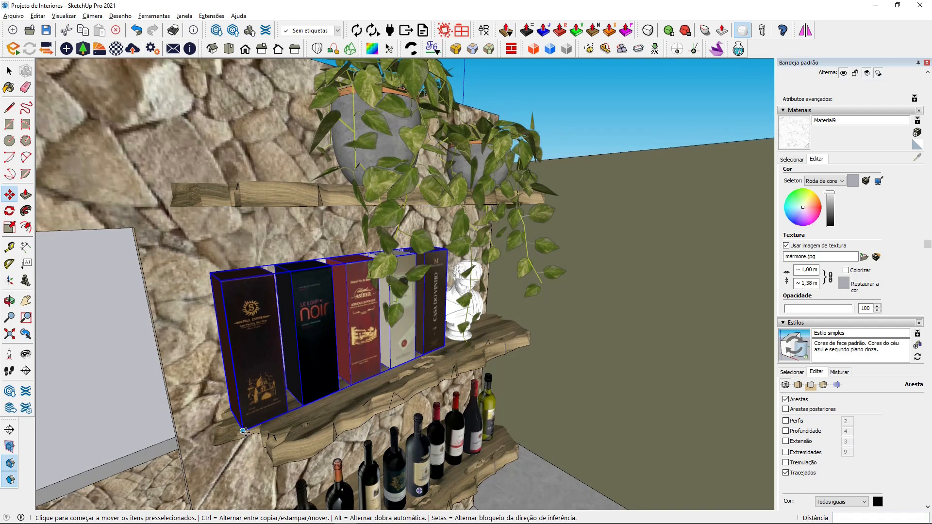
click(244, 432)
scroll(245, 432, up, 5)
middle_drag(292, 434, 336, 369)
click(291, 406)
scroll(103, 476, down, 3)
scroll(336, 368, down, 1)
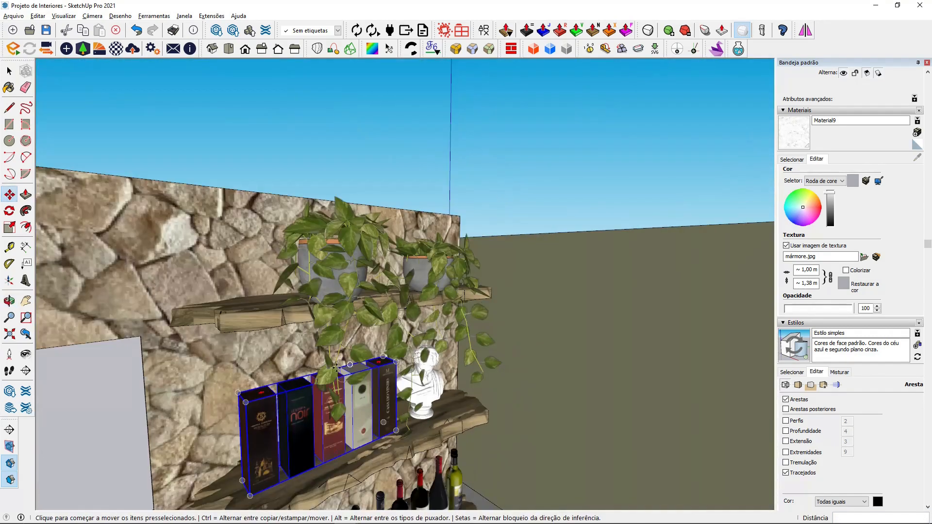
click(272, 449)
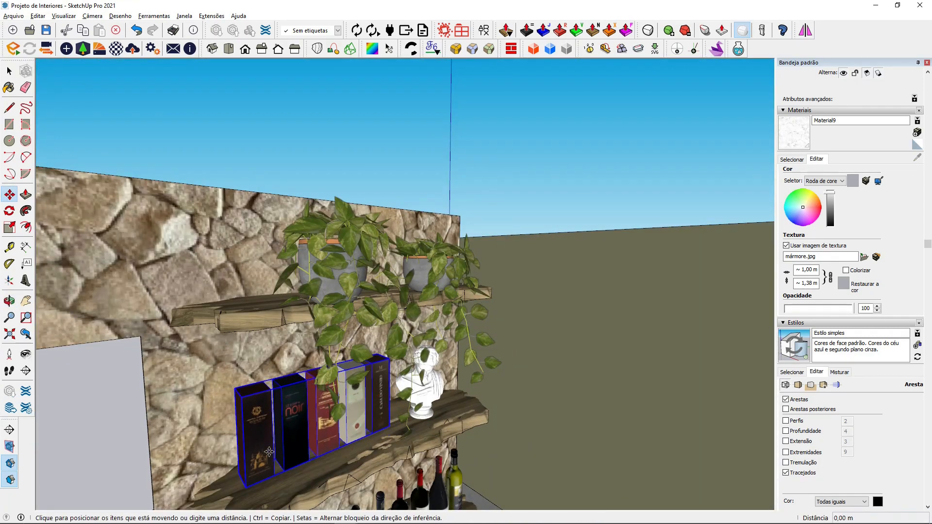
click(278, 437)
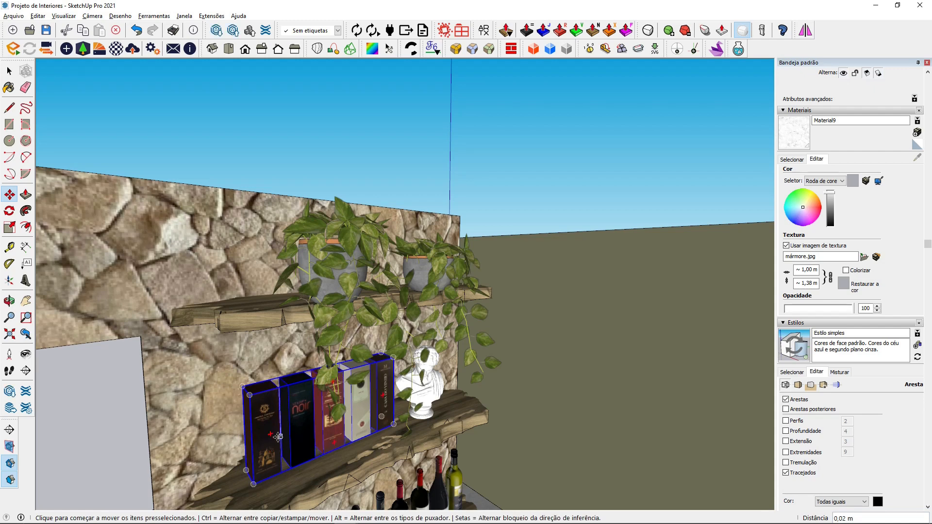
click(9, 71)
- Add the bust to the wine box selection and shift both about 0.07 m along the middle shelf, away from the balcony opening
shift+middle_drag(188, 307, 338, 311)
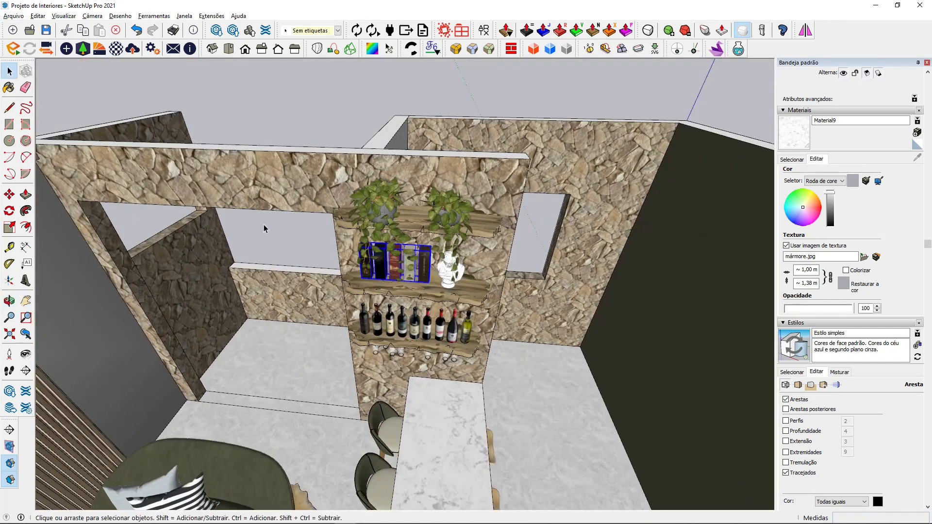
scroll(370, 253, up, 8)
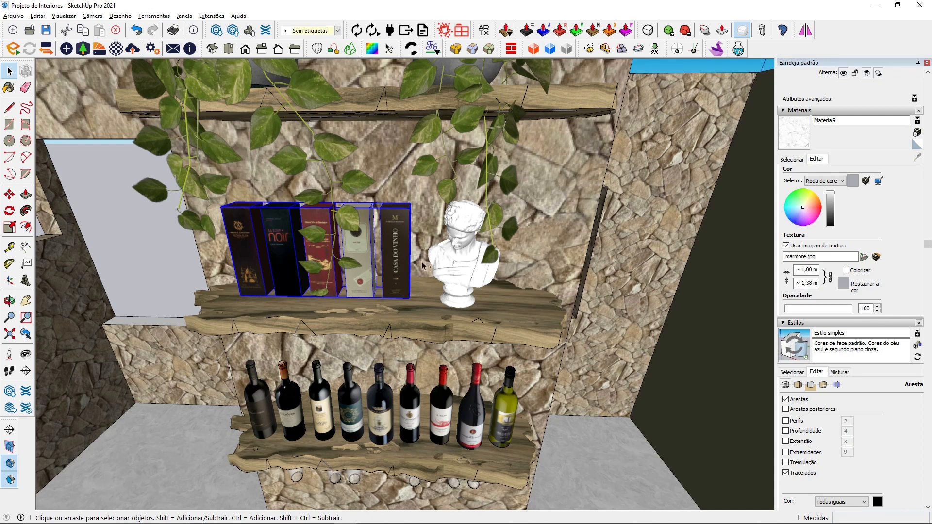
ctrl+click(455, 275)
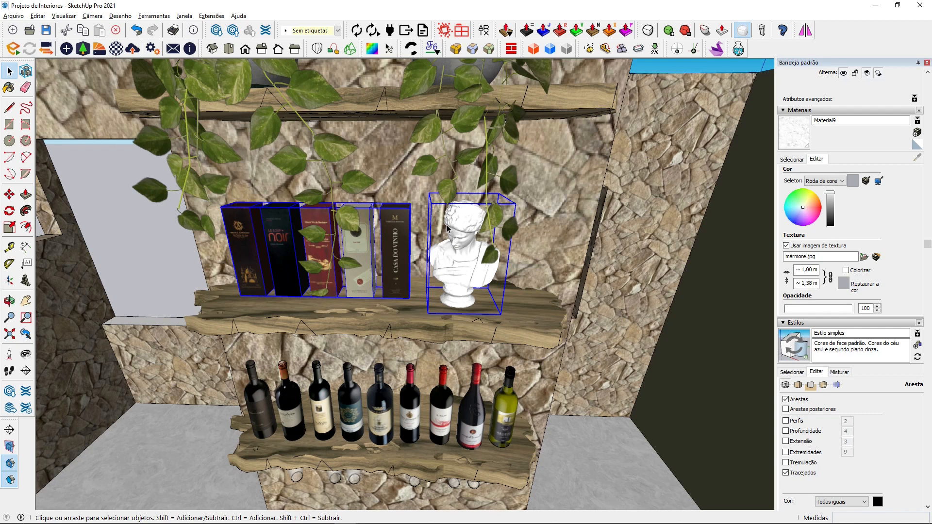
click(9, 194)
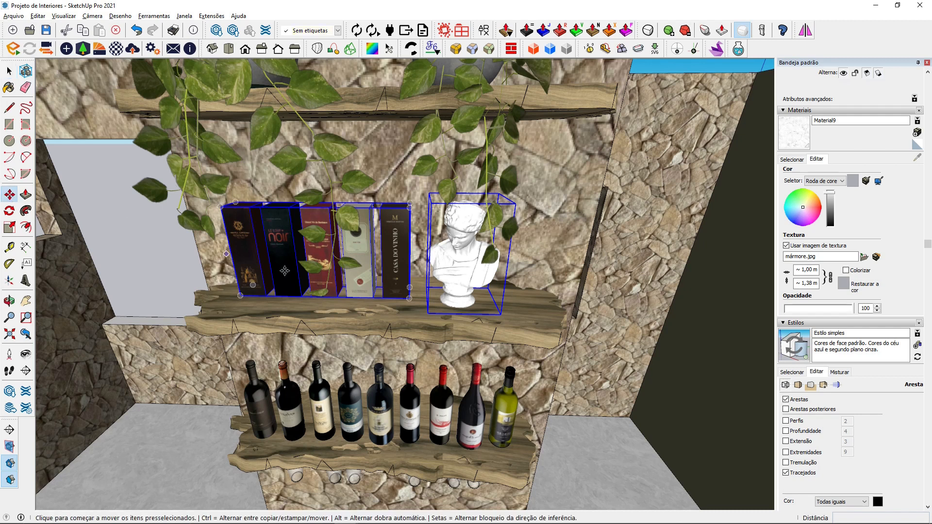
click(367, 288)
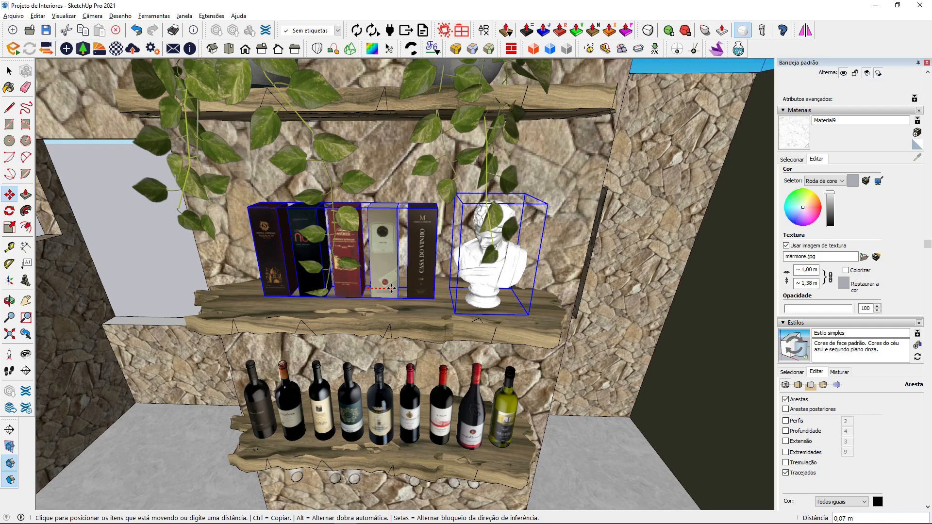
click(392, 289)
click(9, 71)
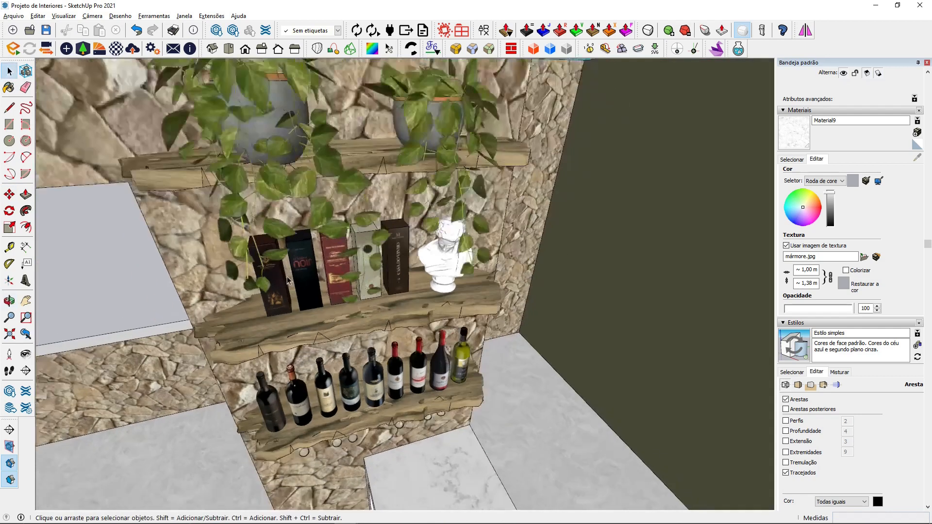
- Import the Porta da varanda model from the Varanda folder and place it in the living room near the balcony opening
scroll(350, 278, down, 7)
scroll(452, 345, up, 2)
middle_drag(450, 350, 272, 388)
scroll(292, 369, down, 3)
middle_drag(369, 311, 374, 332)
scroll(204, 370, up, 3)
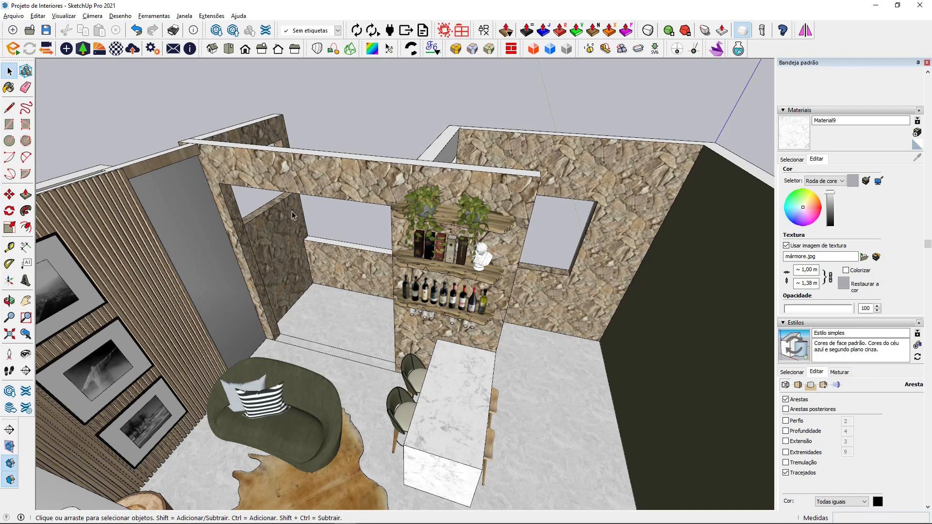
click(13, 16)
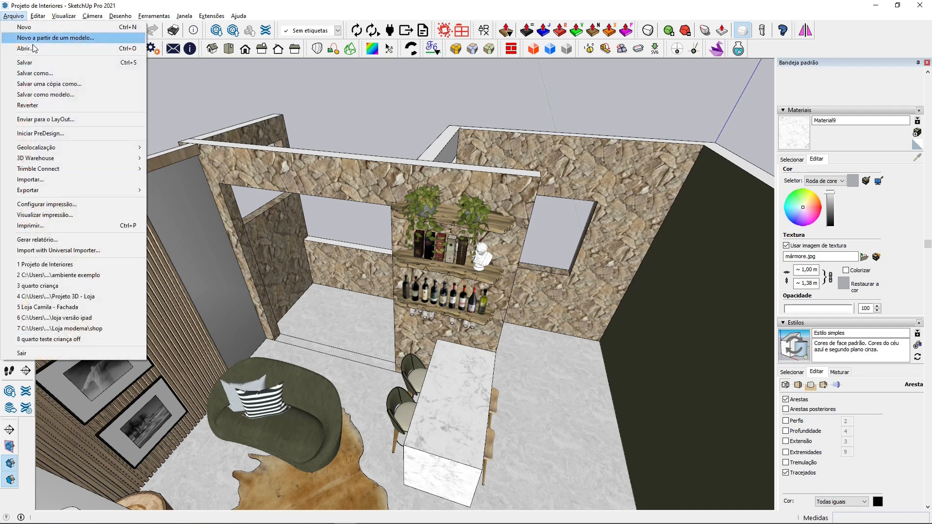
click(40, 183)
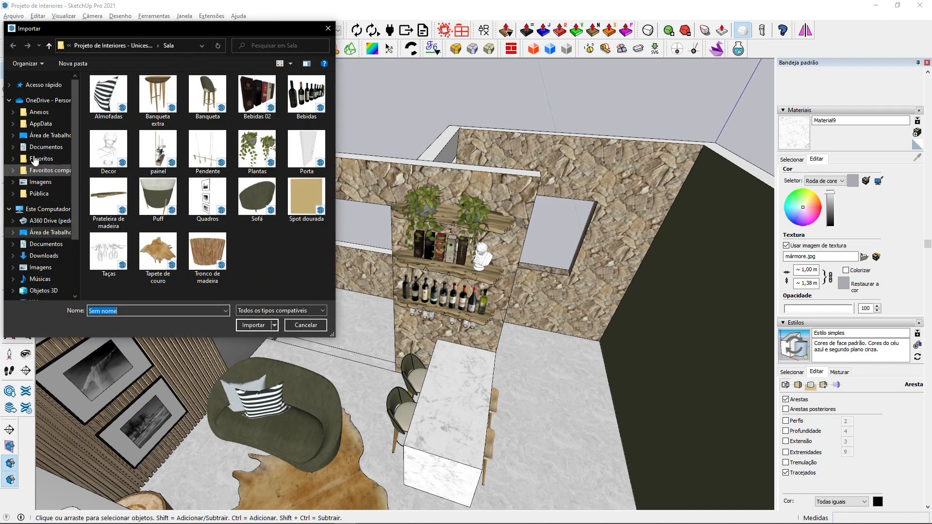
click(121, 45)
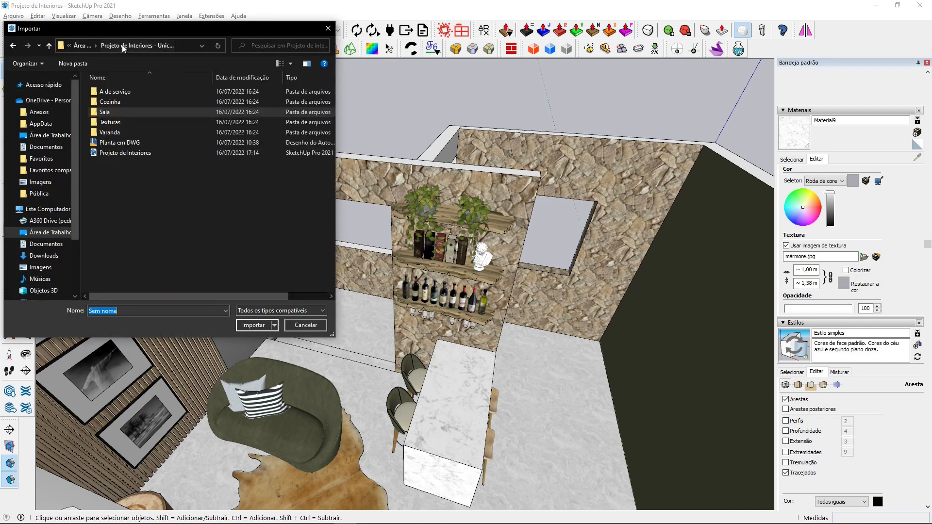
double_click(106, 133)
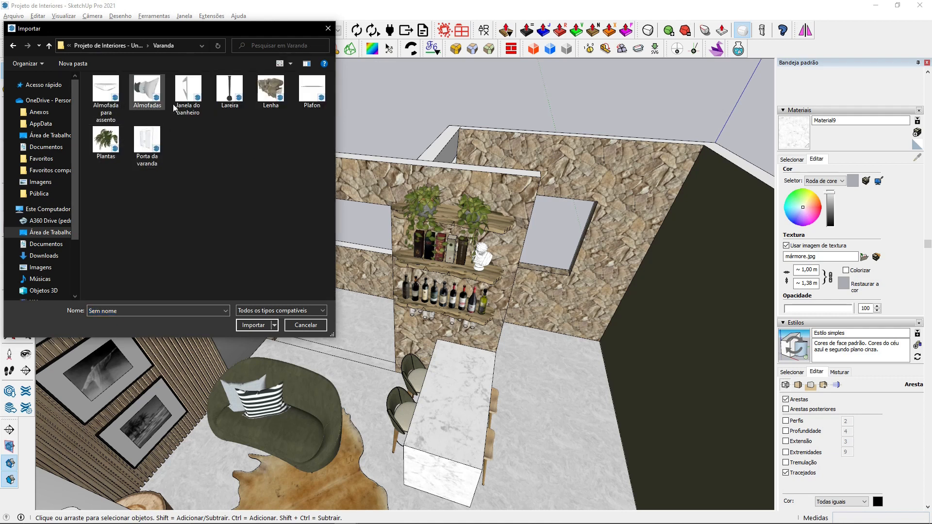
click(149, 137)
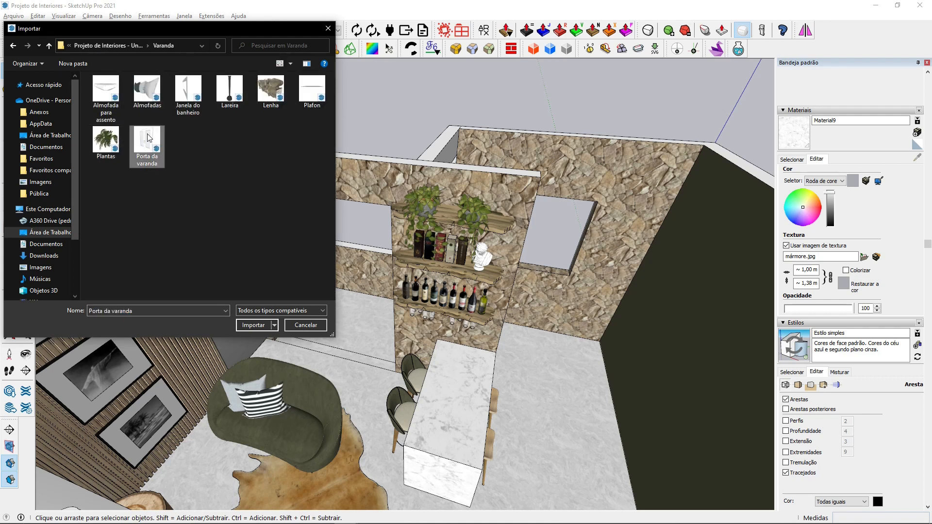
click(249, 325)
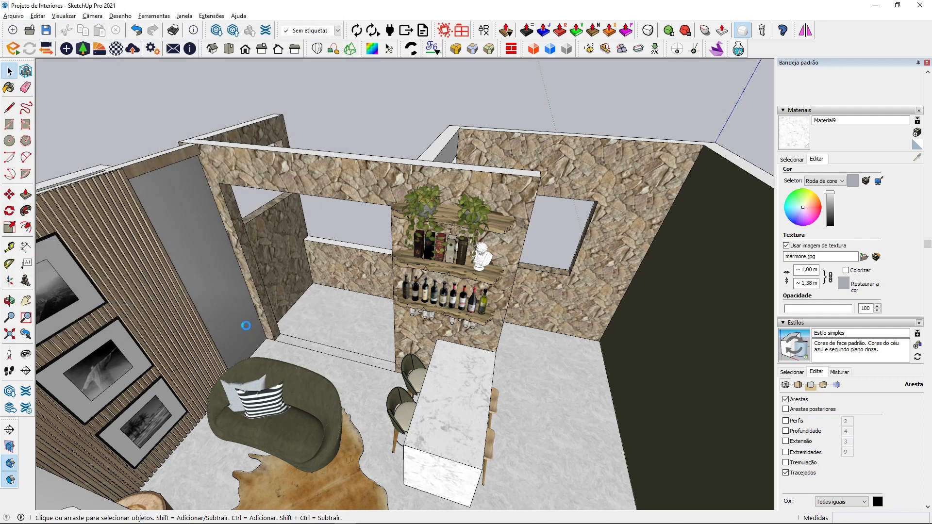
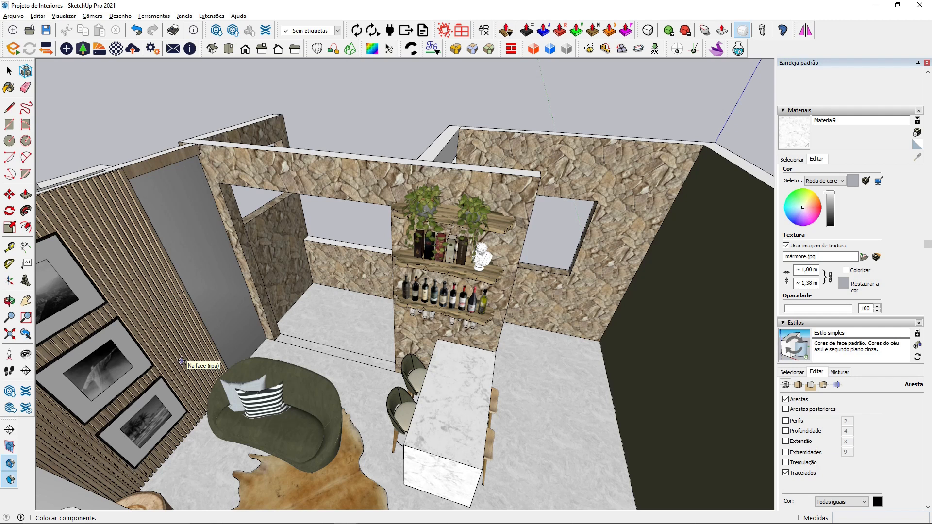
scroll(181, 362, down, 10)
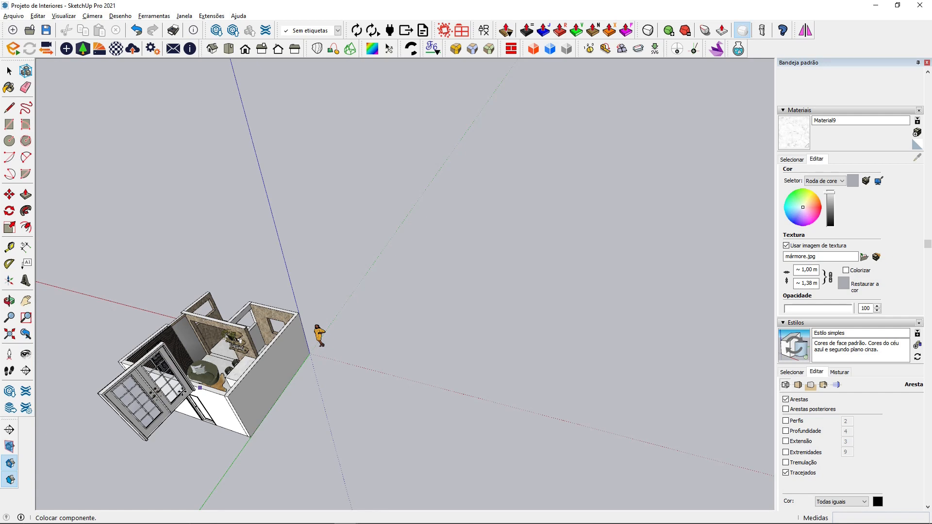
scroll(200, 388, up, 10)
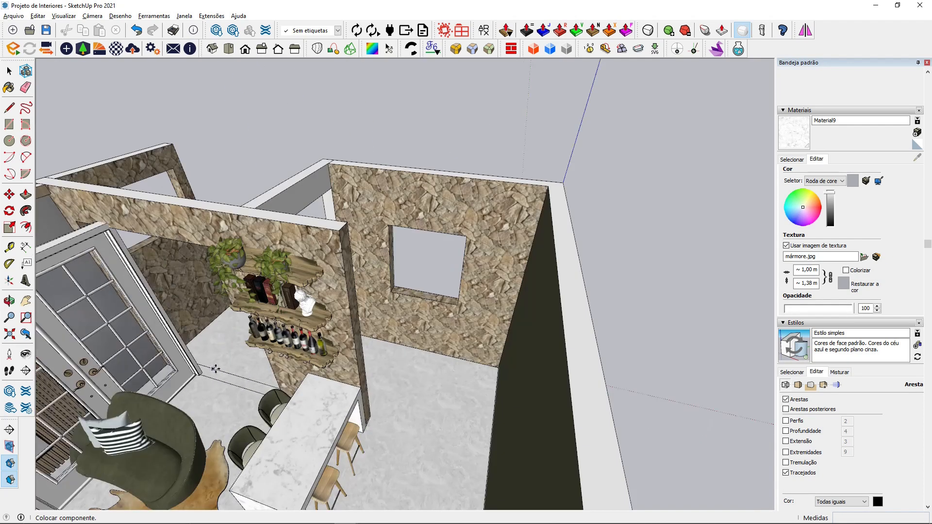
click(250, 358)
- Rotate the balcony door 180° about the vertical axis, keeping it parallel to the stone wall
scroll(331, 357, down, 4)
scroll(194, 330, up, 2)
middle_drag(170, 321, 280, 377)
click(265, 423)
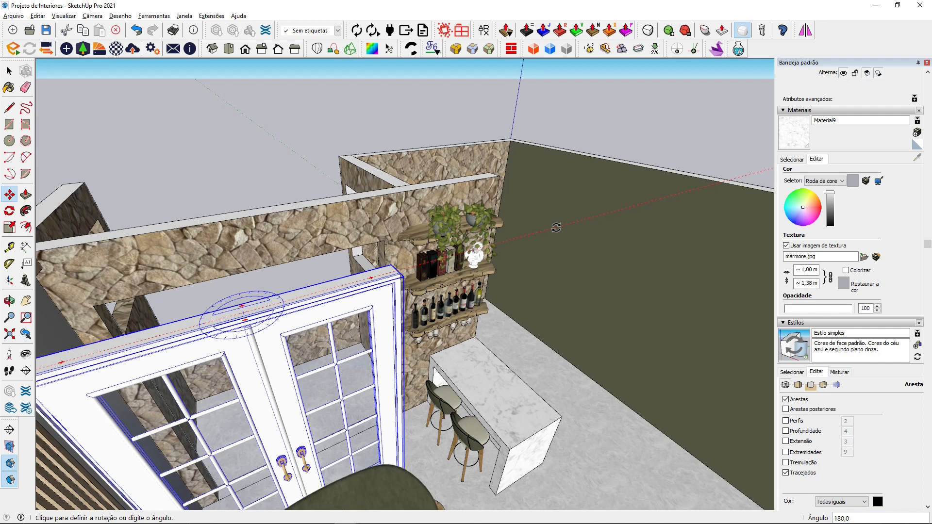
click(557, 228)
- Move the balcony door by its bottom frame corner to the corner of the stone wall opening beside the shelves
middle_drag(533, 252, 500, 291)
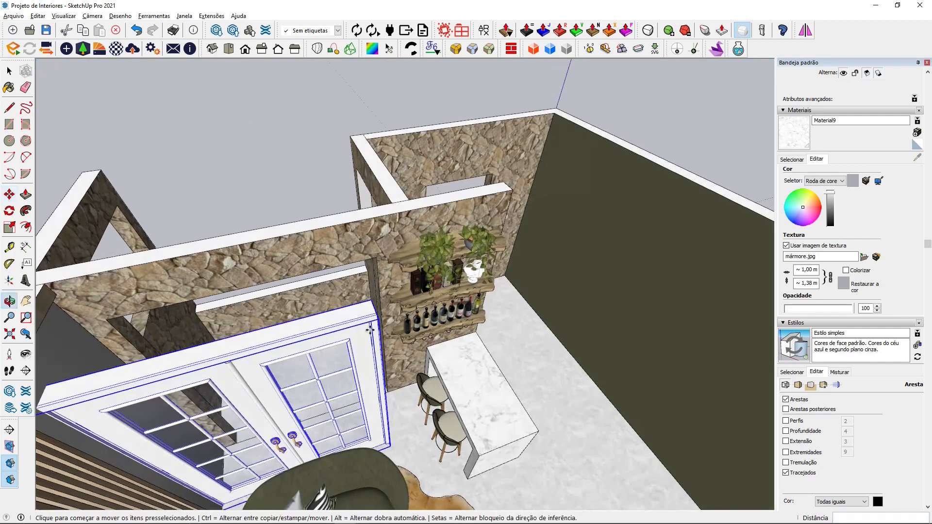
scroll(398, 450, up, 4)
scroll(396, 450, up, 3)
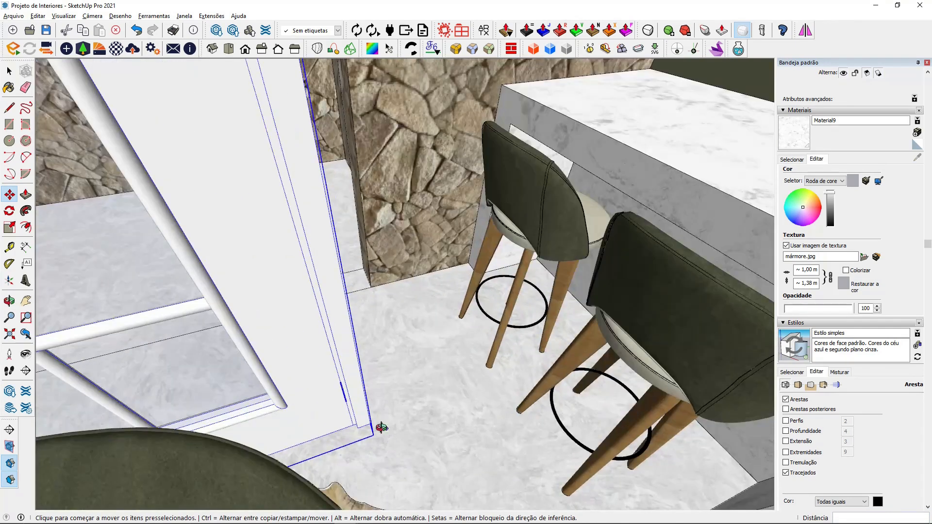
scroll(382, 427, up, 8)
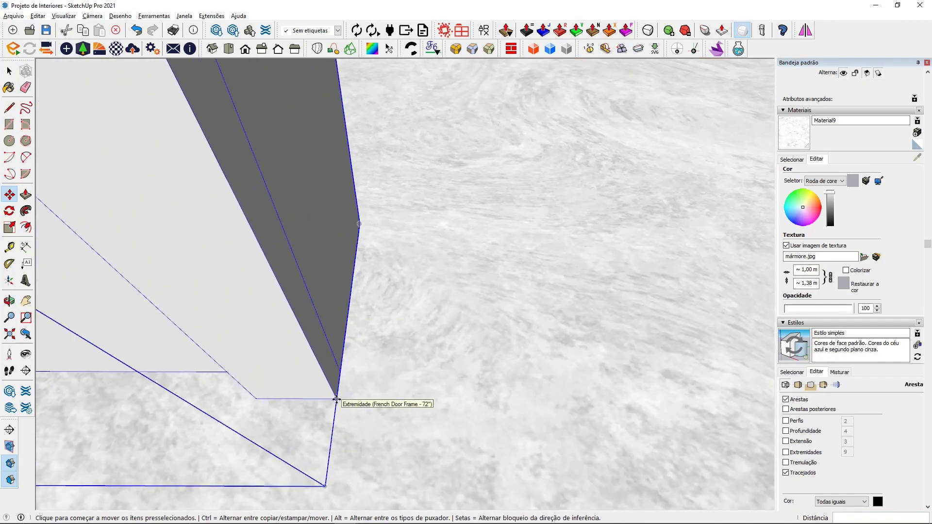
scroll(336, 399, up, 2)
click(337, 400)
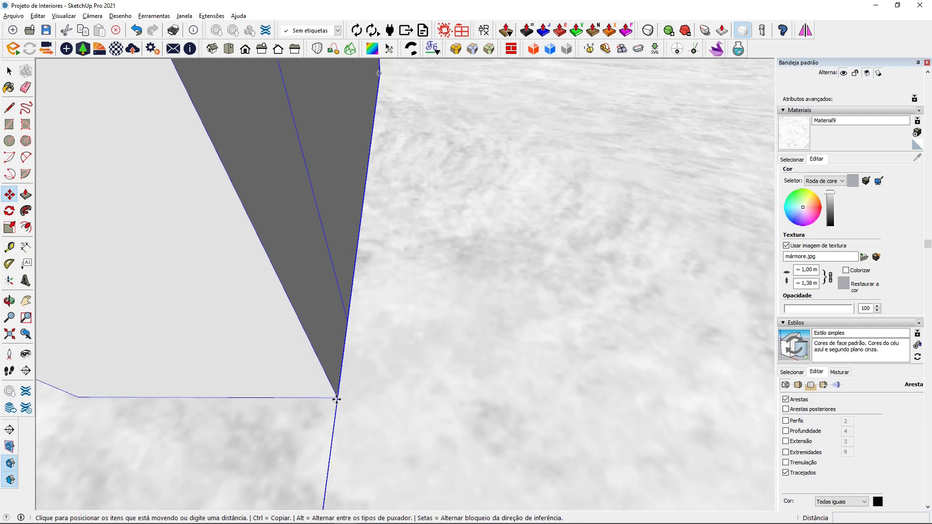
scroll(337, 399, down, 6)
scroll(390, 220, up, 4)
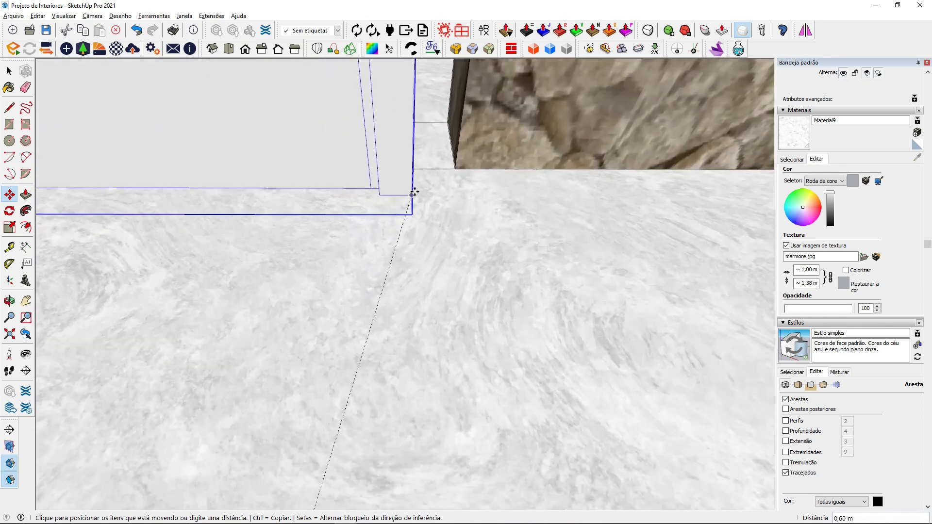
click(468, 163)
- Move the balcony door about 6.62 m away from the opening to a free spot outside the room, and deselect it
scroll(467, 163, down, 4)
scroll(425, 275, down, 10)
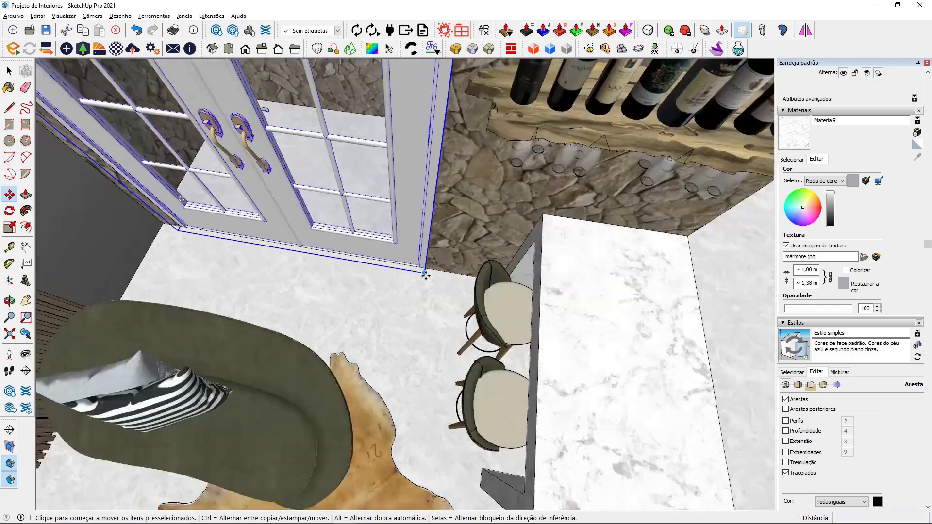
middle_drag(408, 281, 403, 219)
scroll(403, 219, up, 5)
middle_drag(537, 217, 446, 292)
scroll(508, 285, down, 3)
click(10, 197)
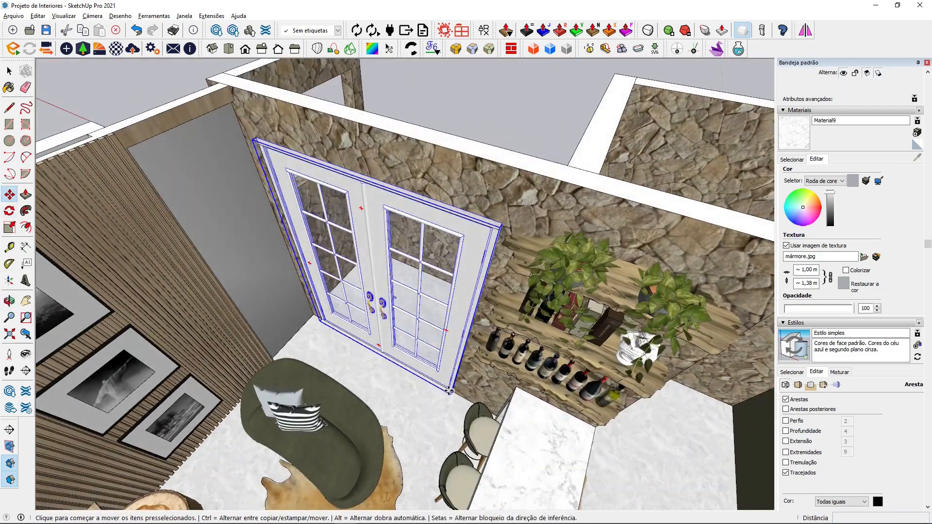
click(450, 391)
scroll(505, 389, down, 5)
click(234, 276)
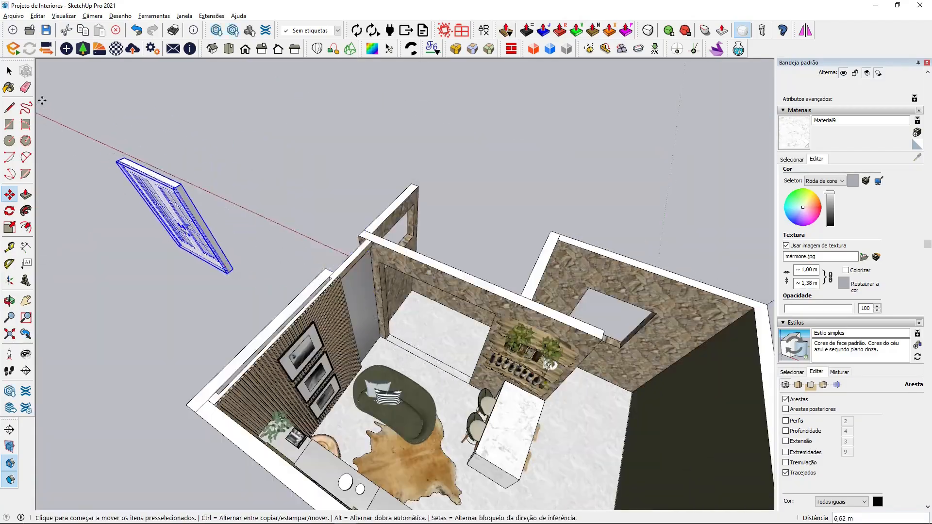
click(9, 72)
click(102, 123)
scroll(426, 380, up, 6)
middle_drag(426, 379, 376, 129)
scroll(437, 401, down, 5)
scroll(408, 301, up, 4)
middle_drag(353, 169, 467, 290)
click(9, 107)
scroll(434, 173, down, 2)
click(508, 459)
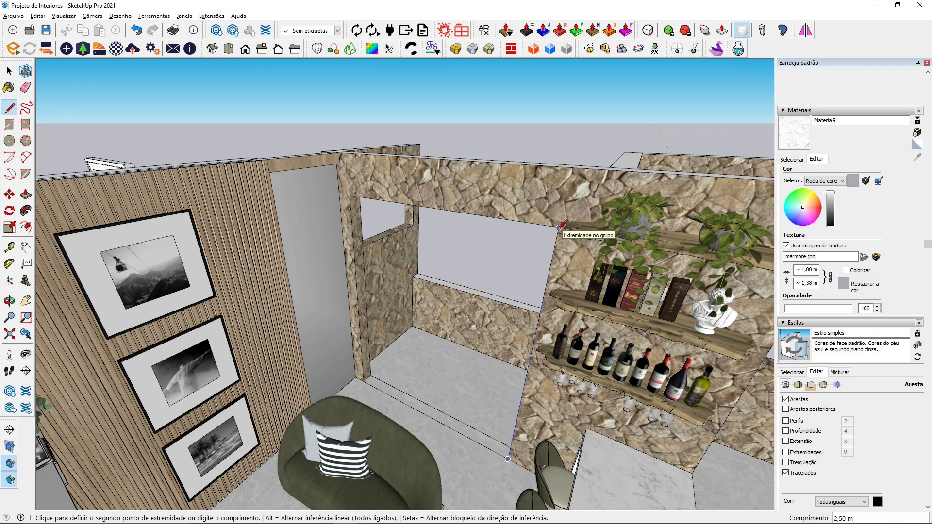
middle_drag(558, 227, 695, 327)
scroll(517, 197, up, 3)
middle_drag(505, 180, 550, 135)
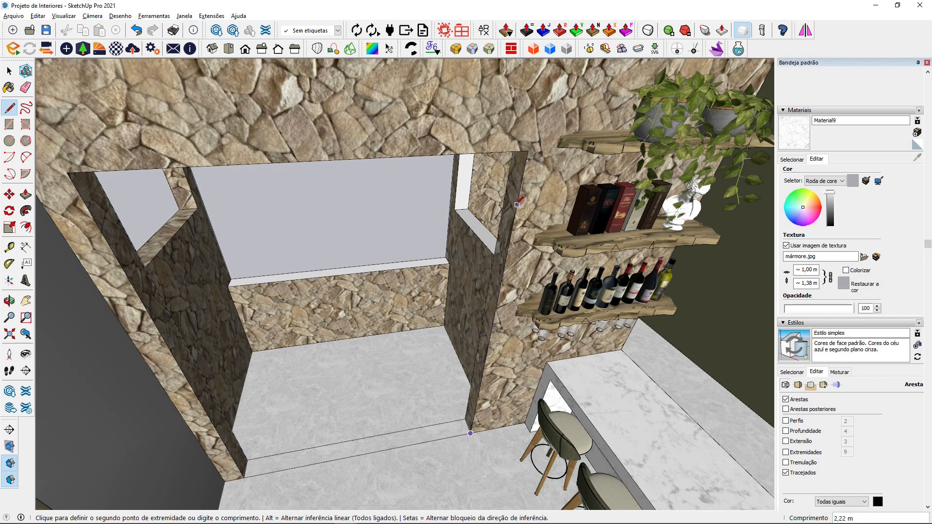
middle_drag(517, 204, 440, 250)
key(space)
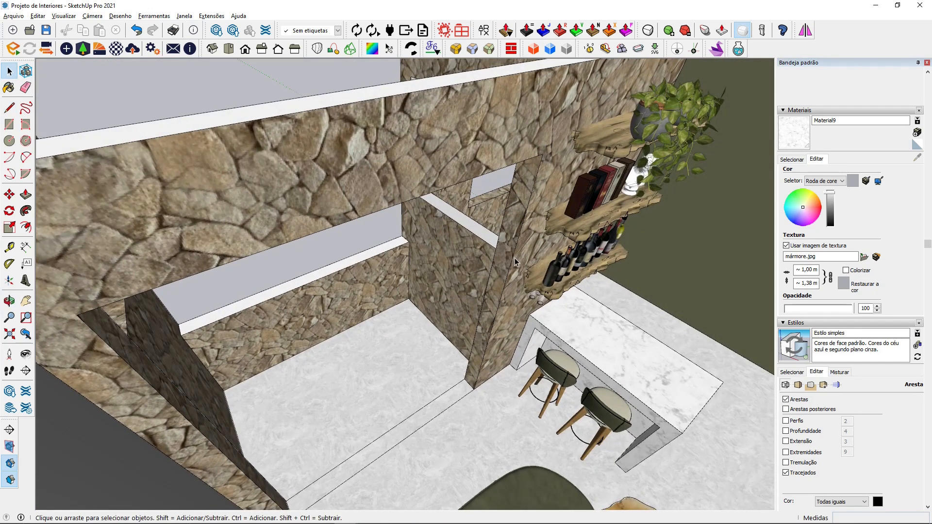
- Inside the stone wall group, draw a line up the opening's jamb beside the shelves and across it to mark the header height
double_click(506, 254)
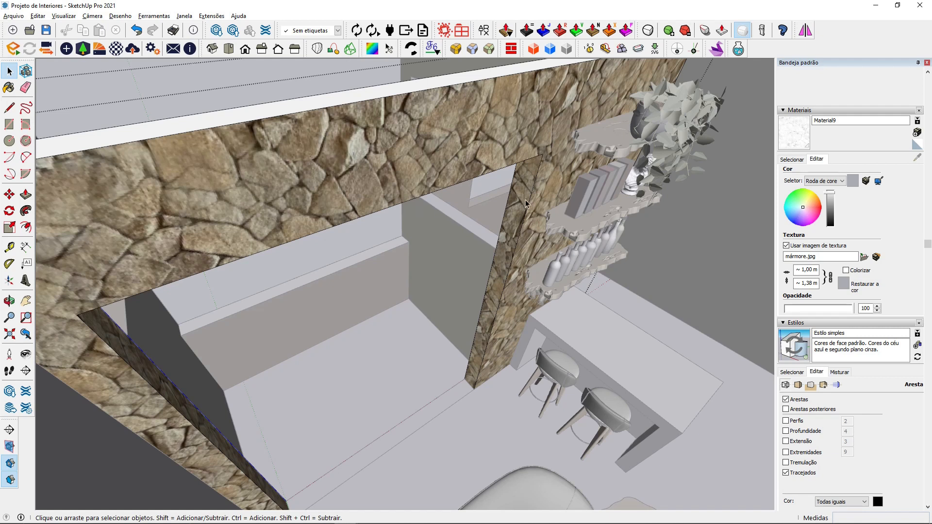
click(10, 108)
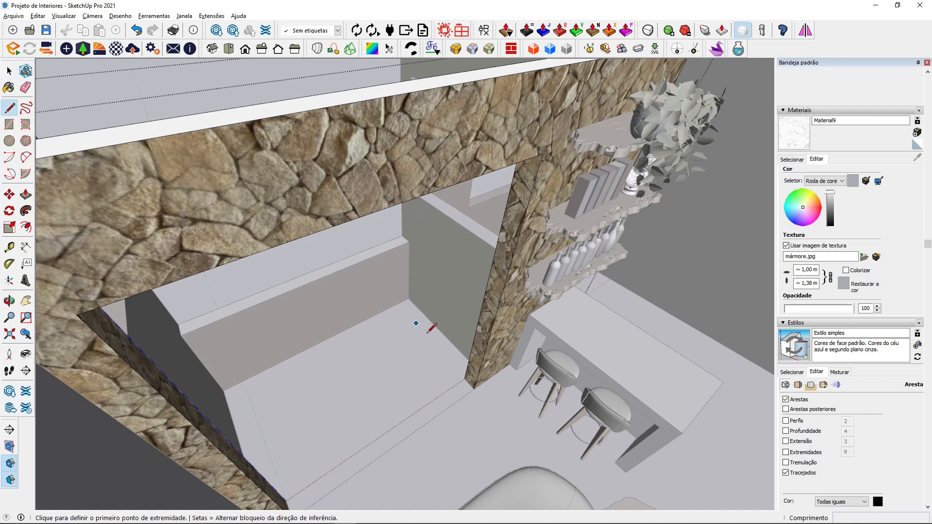
click(474, 389)
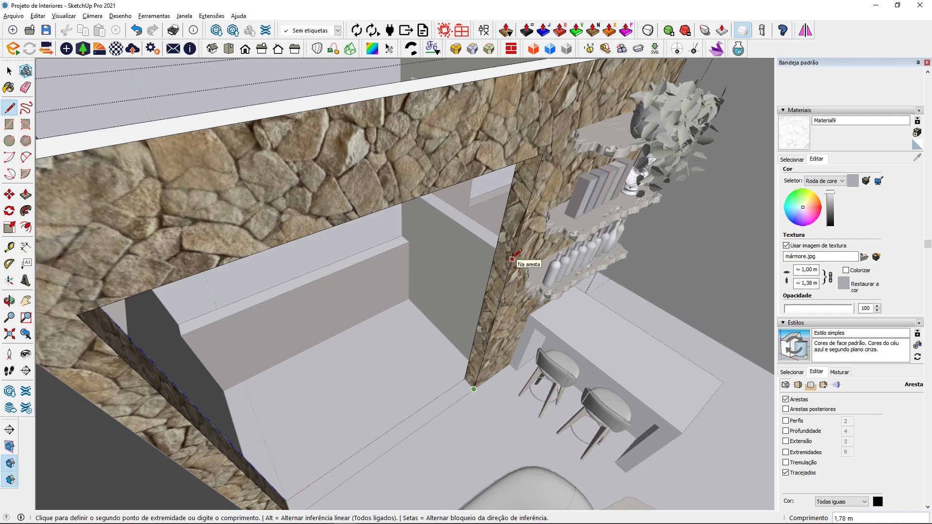
click(512, 259)
middle_drag(512, 259, 505, 206)
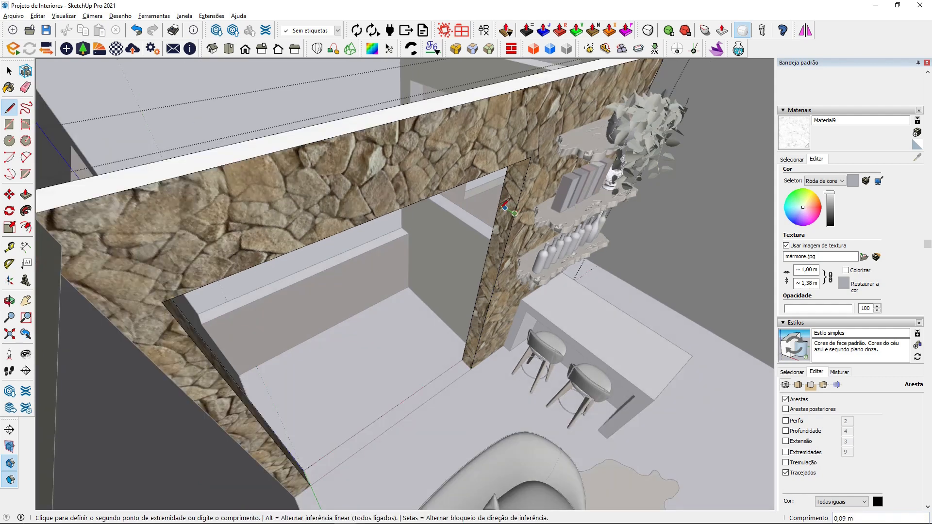
- Push/Pull the upper part of the jamb face about 1.98 m across the opening to the opposite jamb, lowering the header
click(25, 195)
click(411, 198)
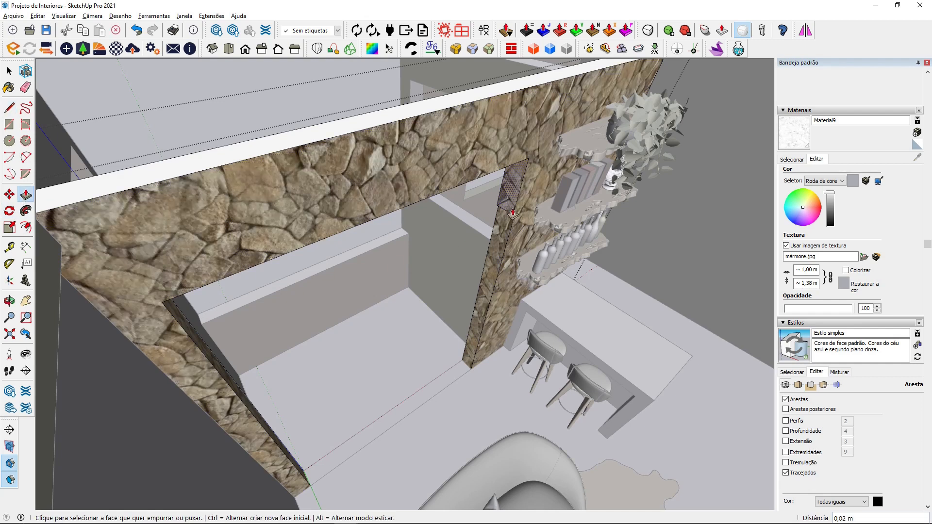
click(161, 307)
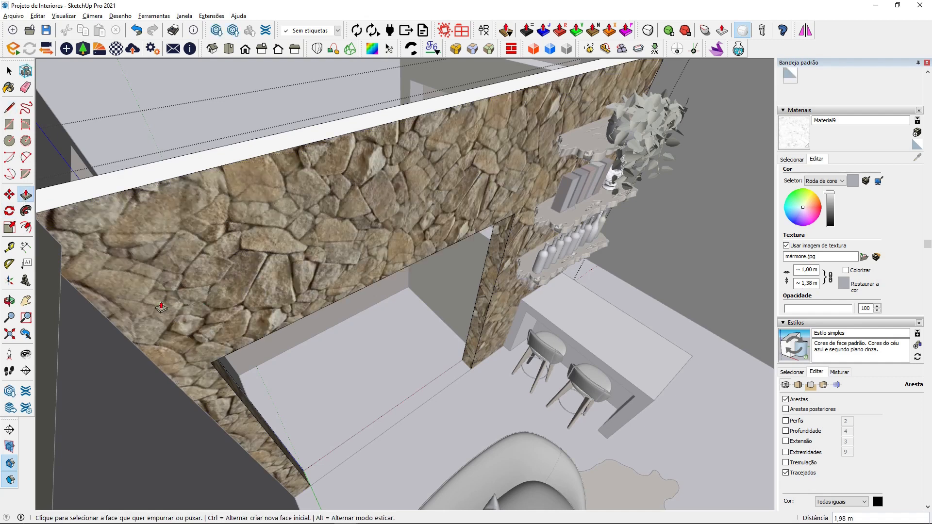
key(space)
middle_drag(422, 200, 410, 283)
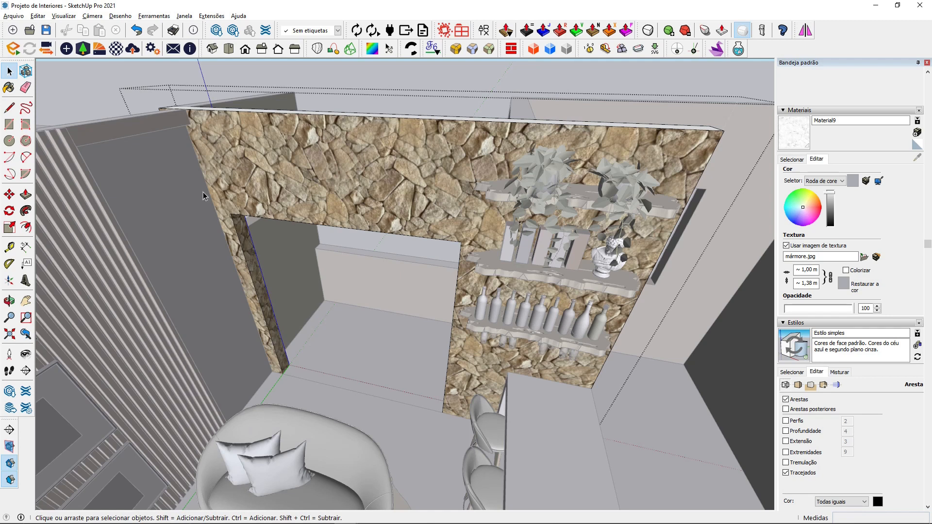
key(l)
click(443, 412)
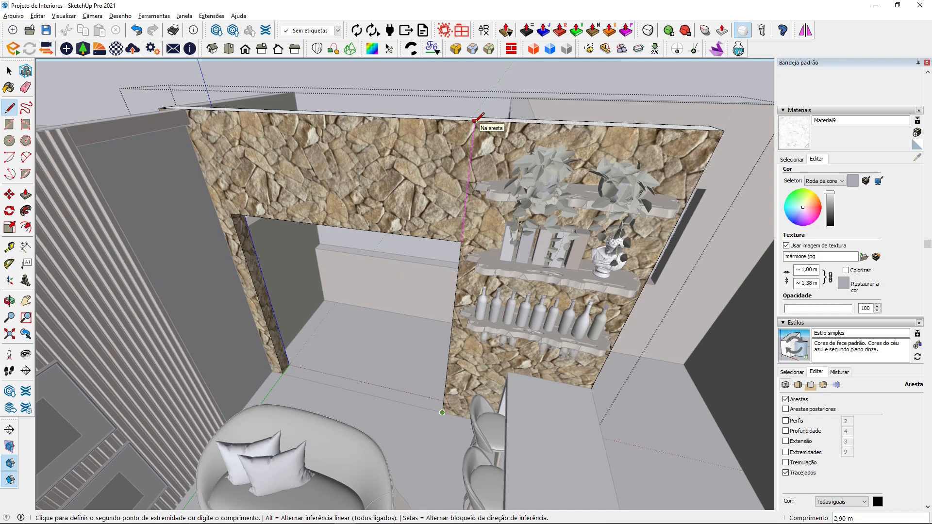
key(Escape)
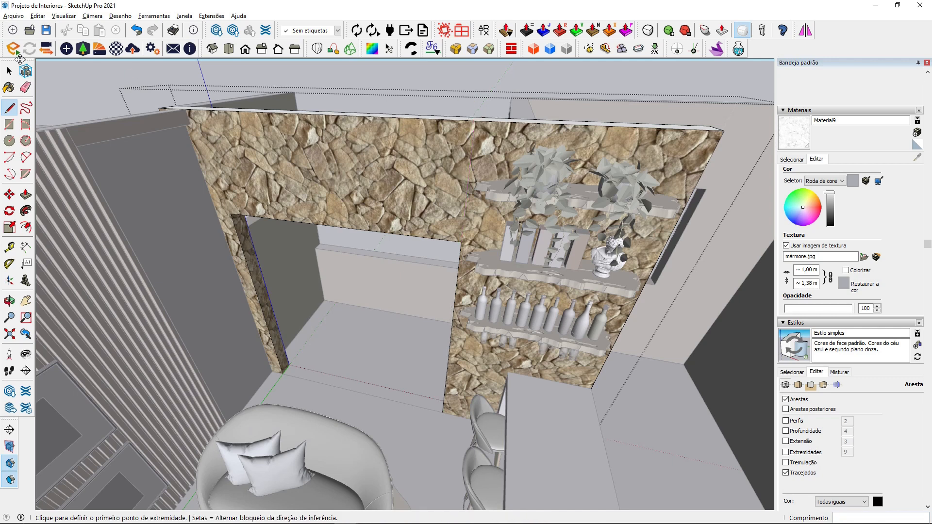
key(space)
- Move the balcony door by its bottom frame corner about 6.62 m back to the stone wall opening's corner beside the shelves
scroll(407, 242, down, 6)
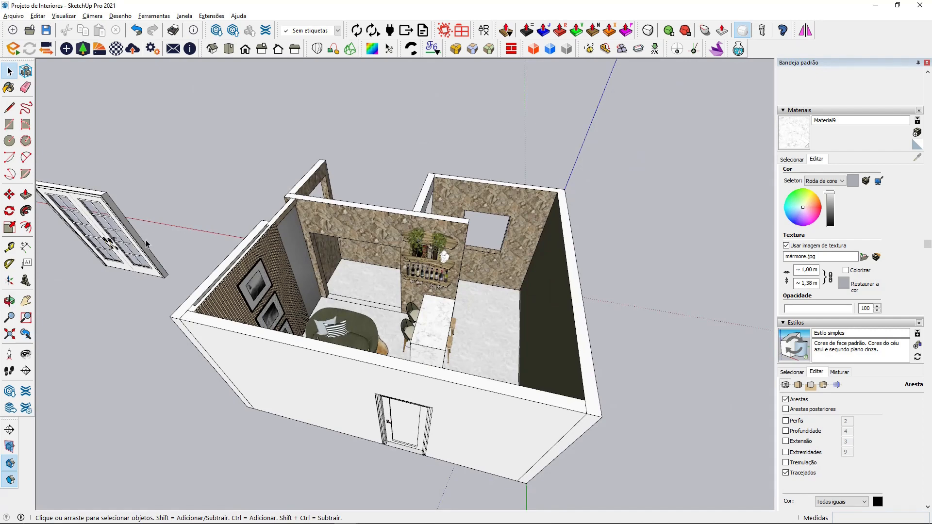
click(146, 240)
key(m)
scroll(164, 273, up, 5)
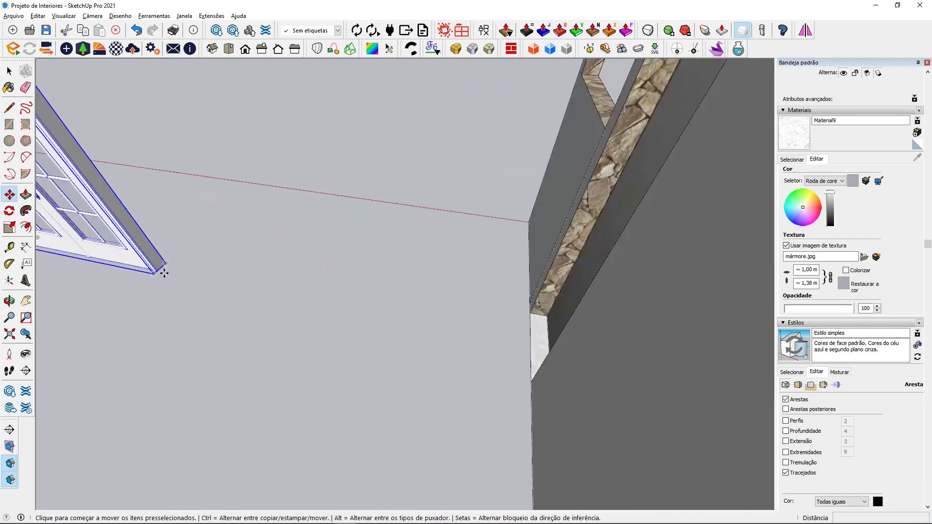
scroll(165, 273, up, 3)
click(151, 270)
scroll(152, 270, down, 6)
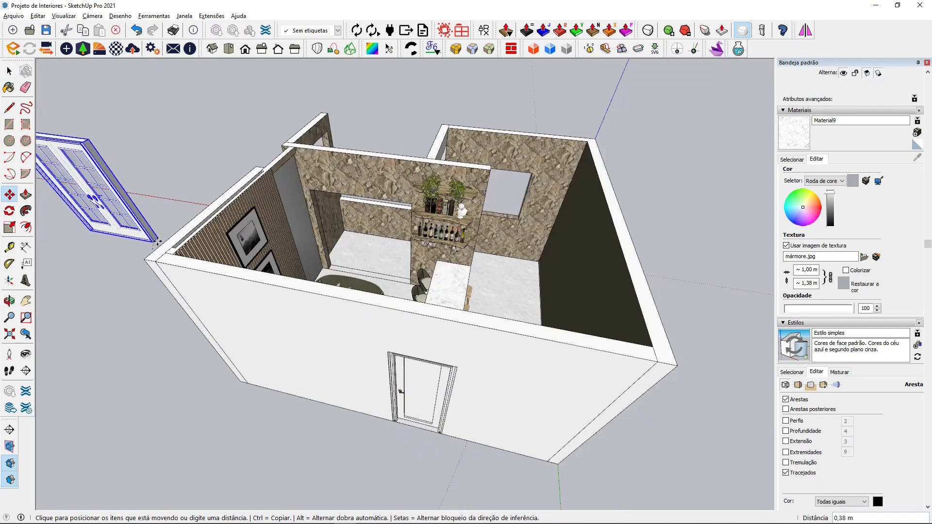
scroll(527, 320, up, 8)
click(539, 338)
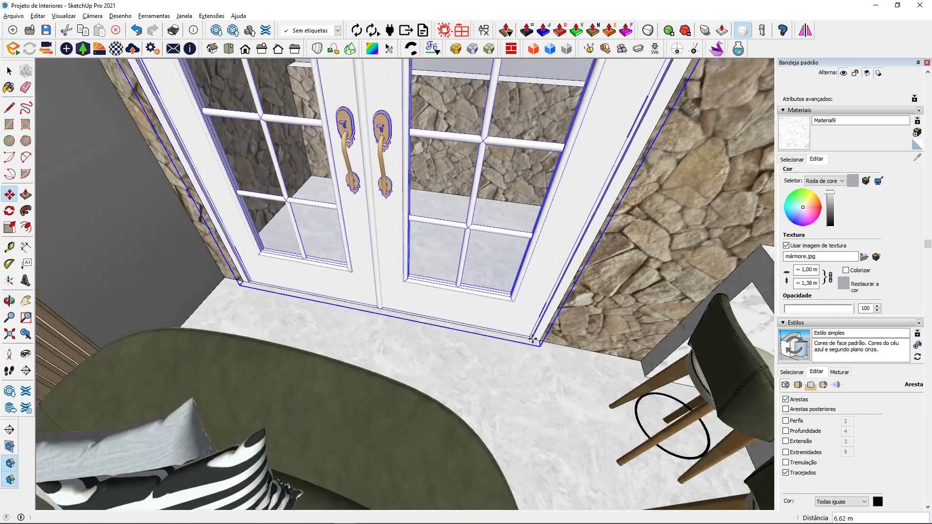
- Scale the balcony door down from its top edge so its height fits the lowered stone wall opening
scroll(446, 334, down, 4)
scroll(435, 248, down, 3)
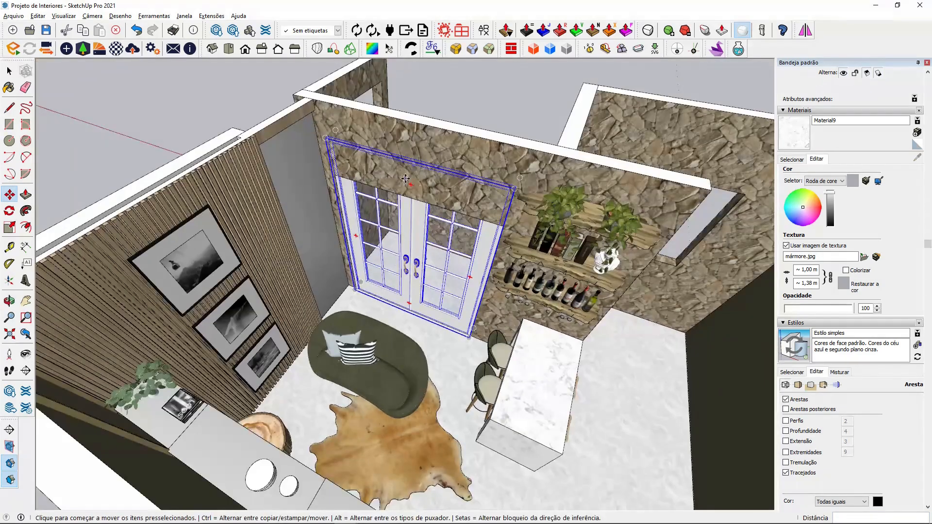
click(15, 234)
scroll(320, 121, up, 6)
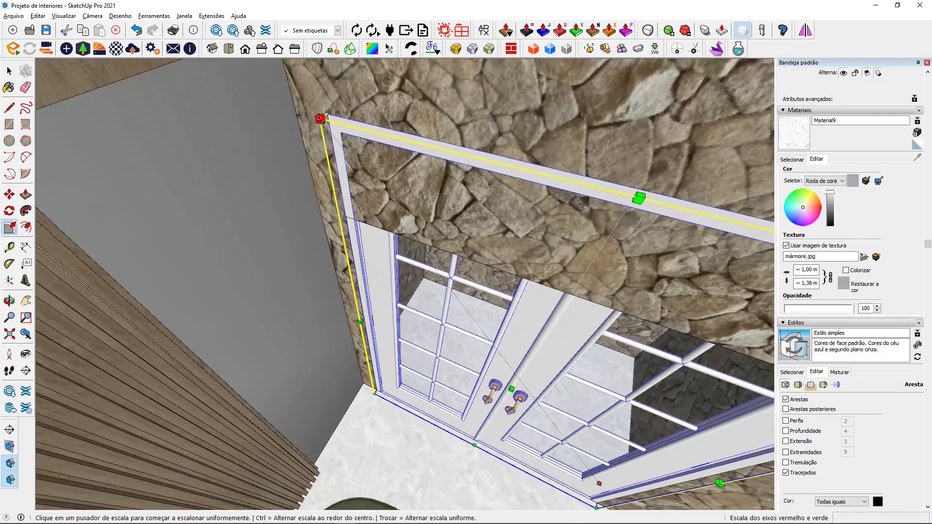
scroll(320, 119, down, 3)
middle_drag(335, 141, 564, 239)
click(408, 175)
click(397, 166)
middle_drag(610, 214, 469, 305)
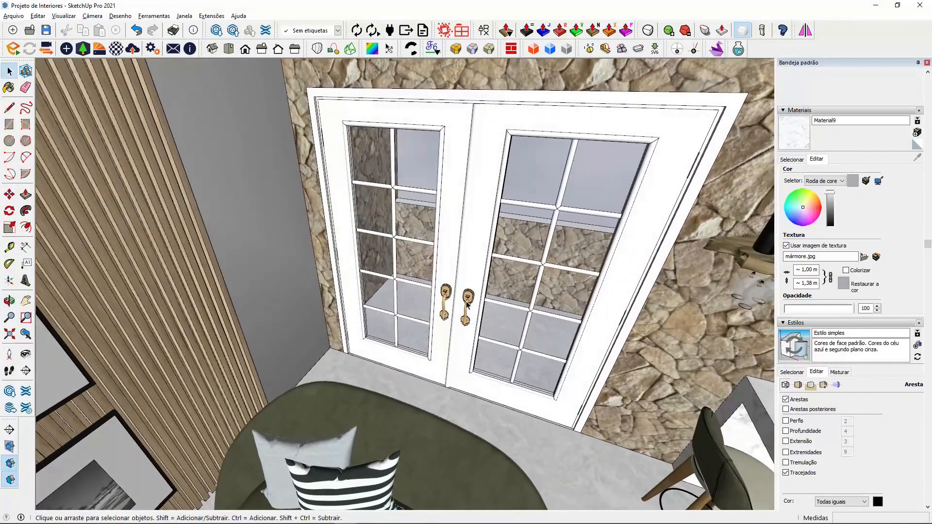
- Open the right leaf of the balcony door for editing and move its handle up about 0.22 m
double_click(468, 304)
double_click(469, 298)
click(9, 194)
click(467, 305)
scroll(466, 301, up, 3)
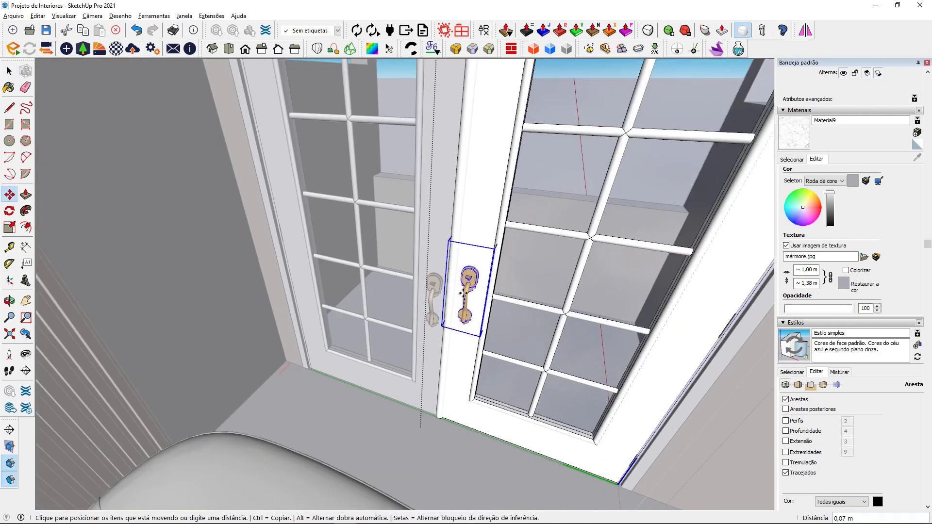
click(470, 289)
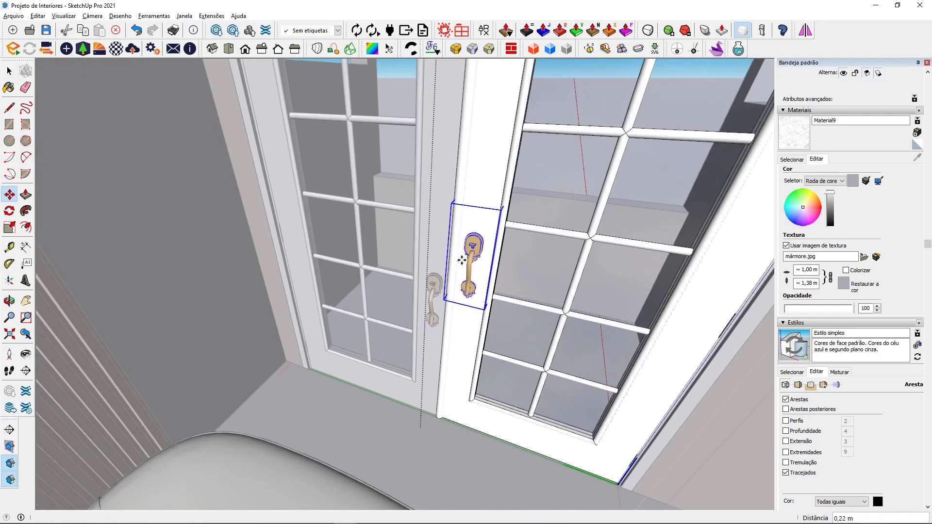
key(space)
- Edit the left door leaf, move its handle up about 0.22 m level with the right one, and leave the door component
double_click(438, 300)
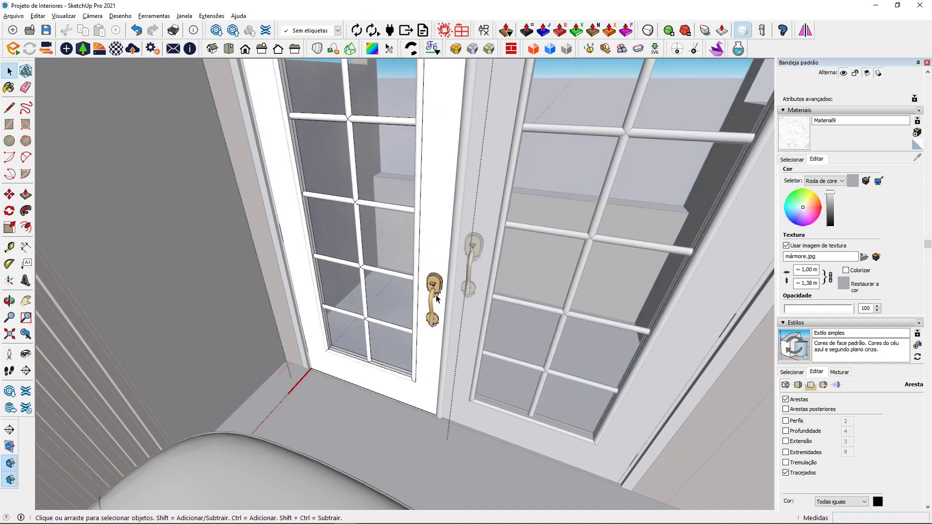
click(9, 194)
scroll(435, 279, up, 5)
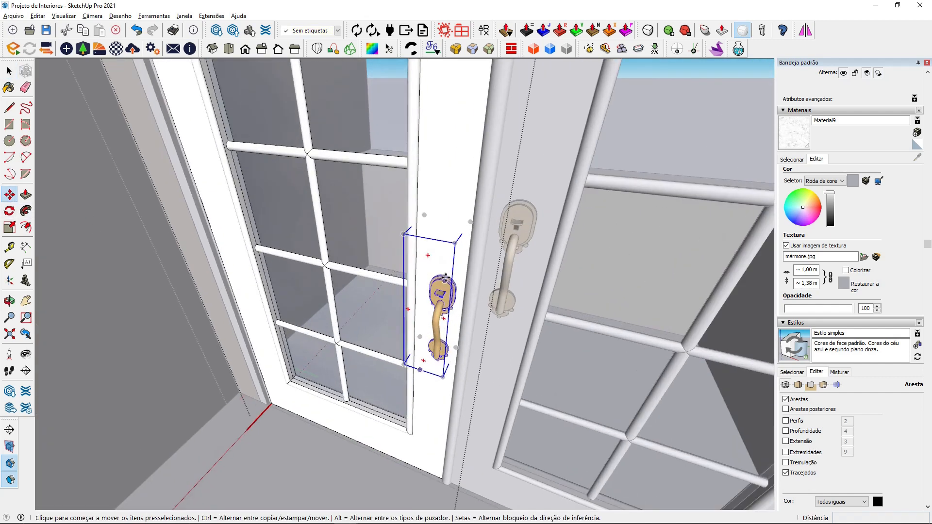
click(444, 274)
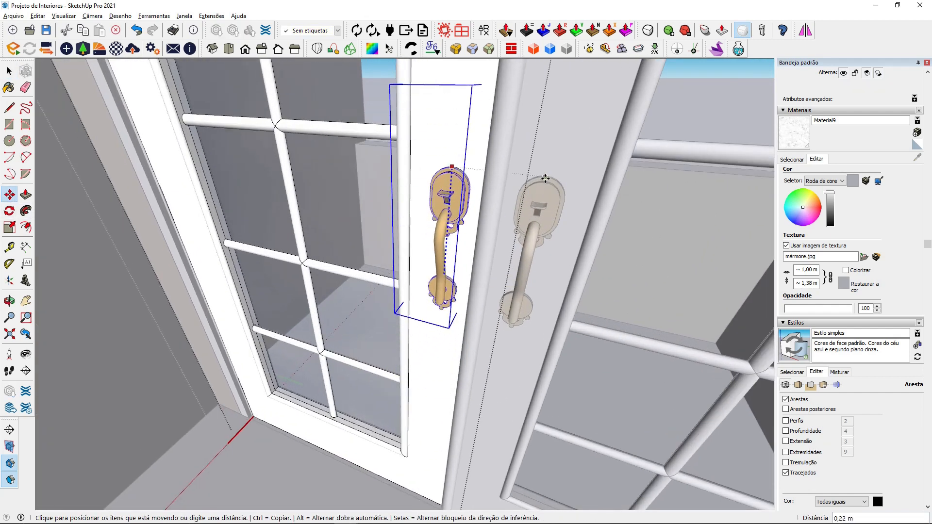
click(547, 176)
click(10, 71)
scroll(327, 240, up, 1)
scroll(327, 240, down, 3)
middle_drag(327, 239, 407, 279)
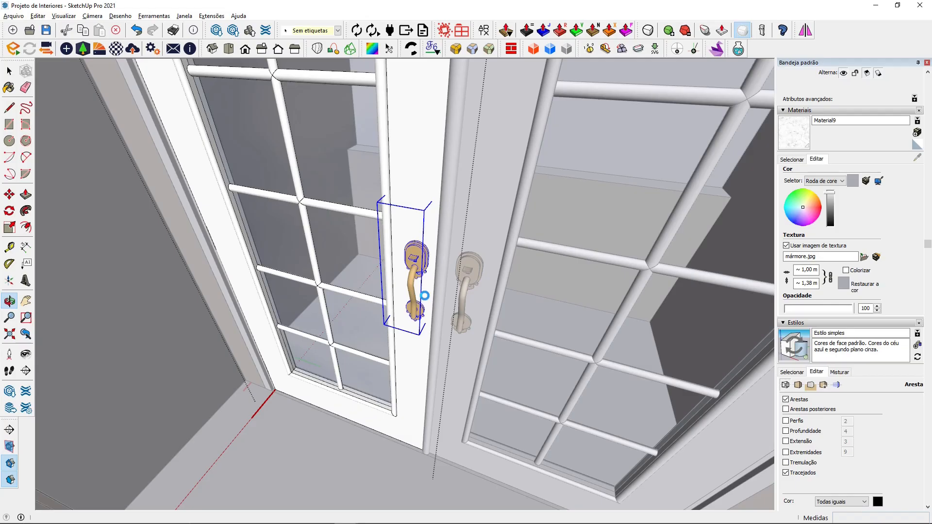
key(Escape)
scroll(425, 296, down, 10)
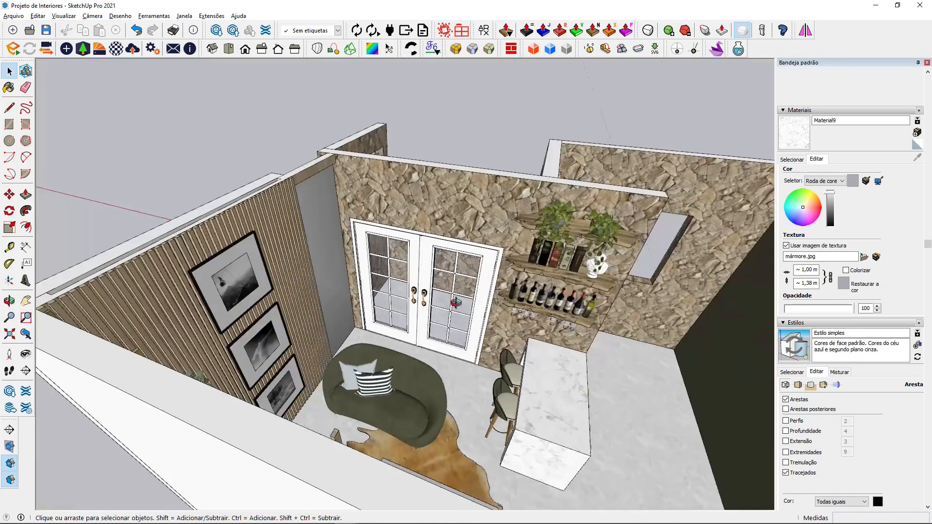
- Import the Janela model from the A de serviço folder and place it near the window opening in the stone wall
middle_drag(425, 295, 389, 243)
middle_drag(507, 316, 408, 241)
middle_drag(448, 378, 527, 375)
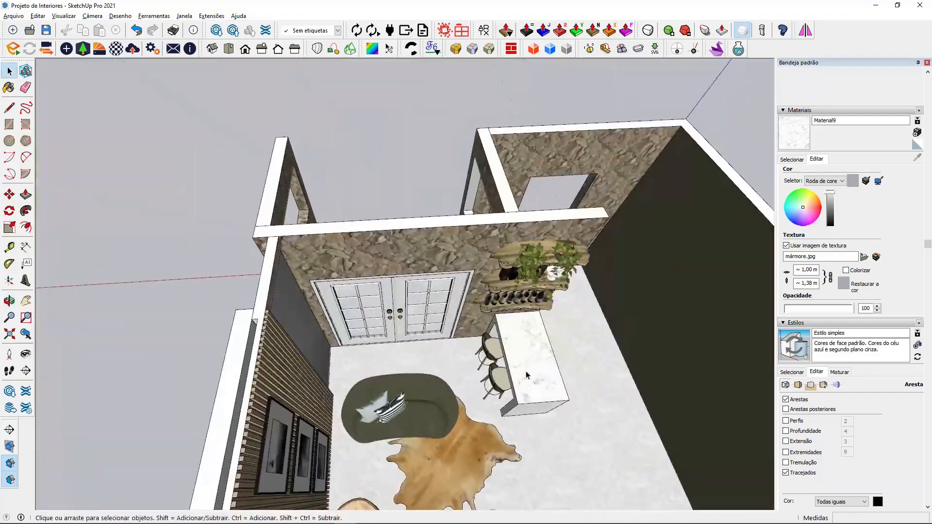
click(28, 300)
middle_drag(354, 335, 194, 146)
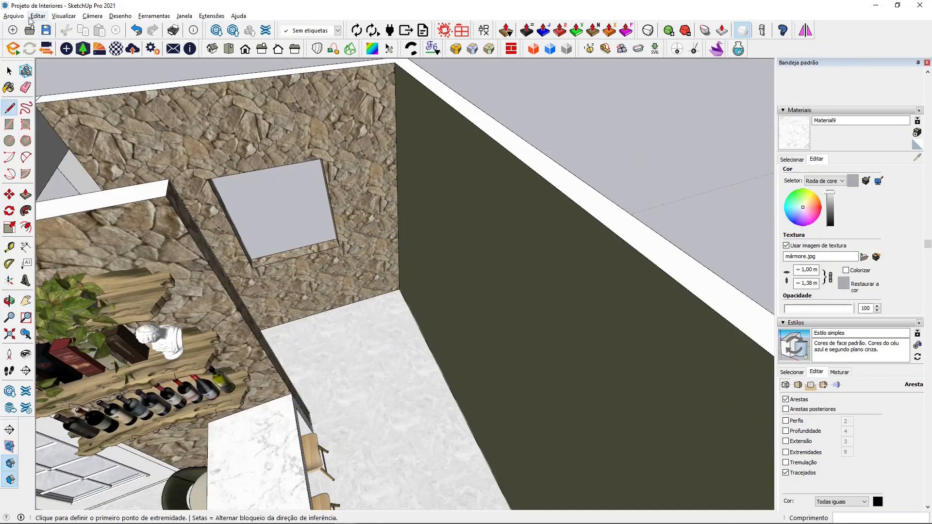
click(14, 16)
click(44, 180)
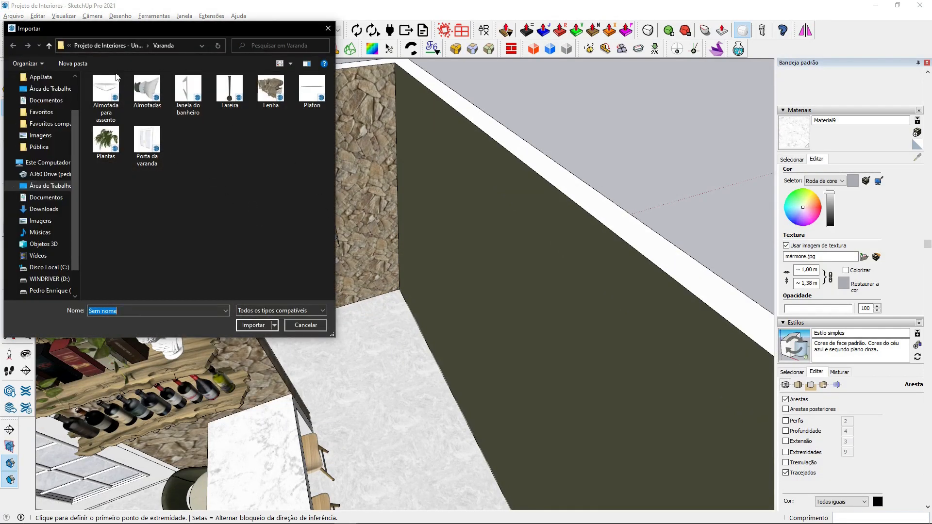
click(111, 45)
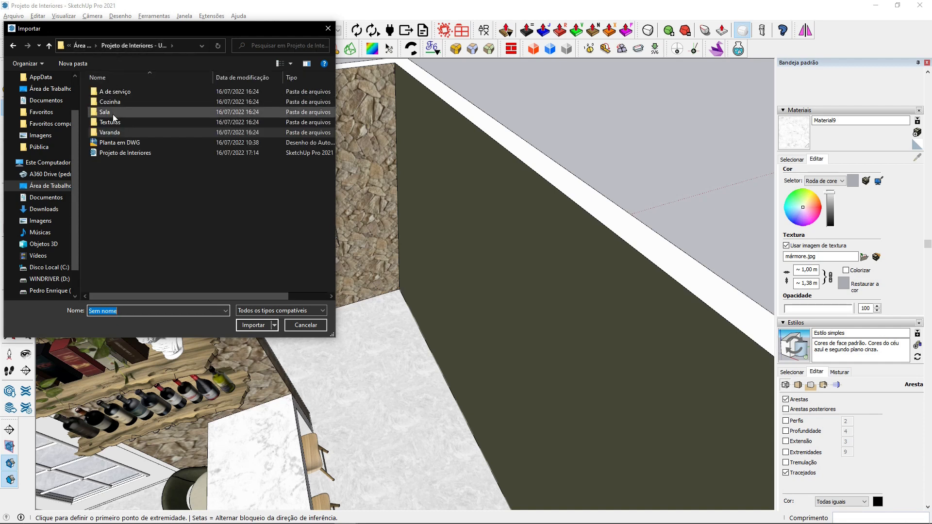
double_click(122, 92)
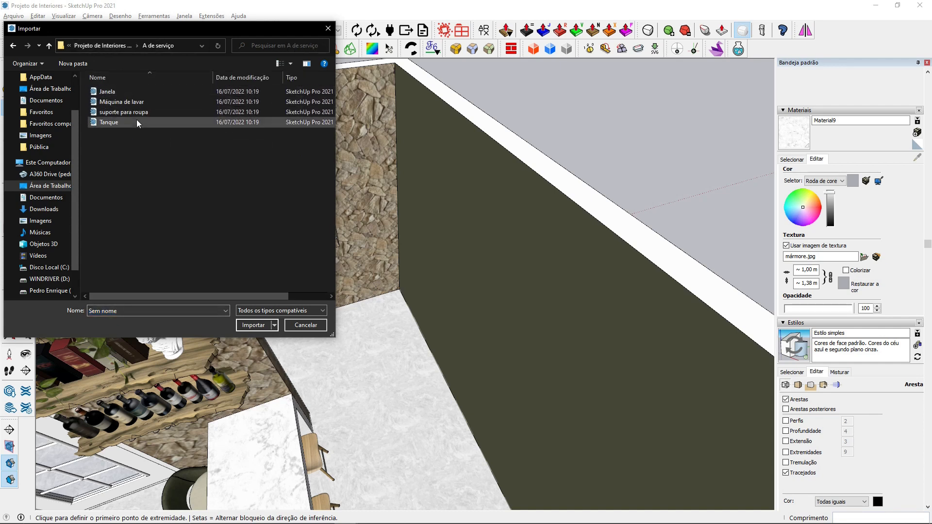
ctrl+scroll(141, 113, up, 4)
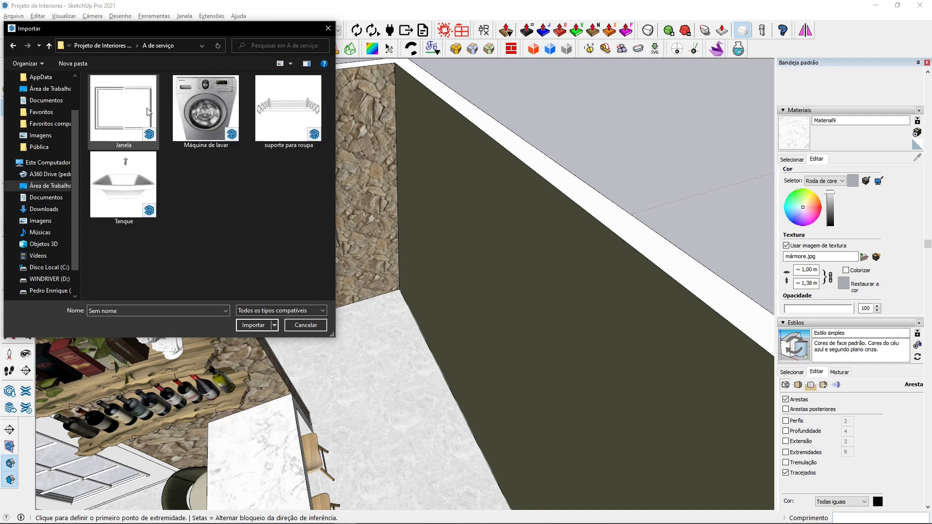
click(132, 118)
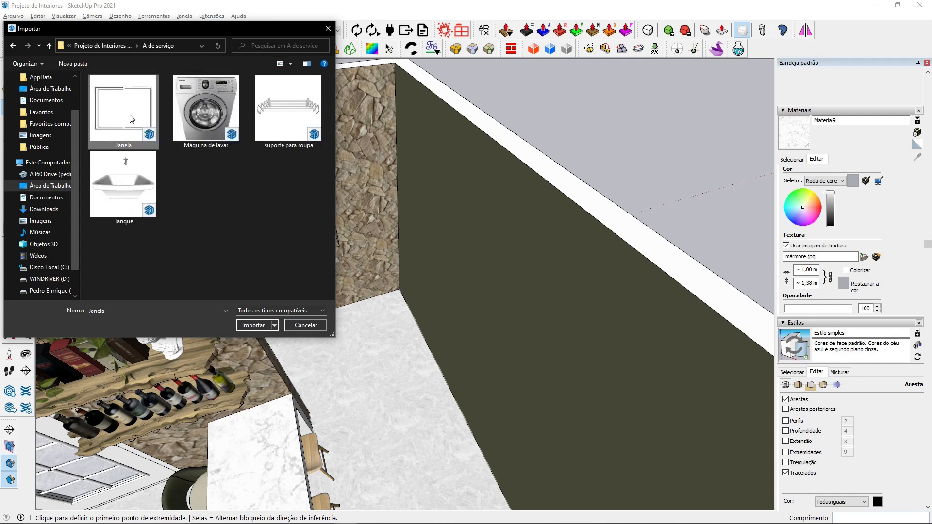
click(253, 326)
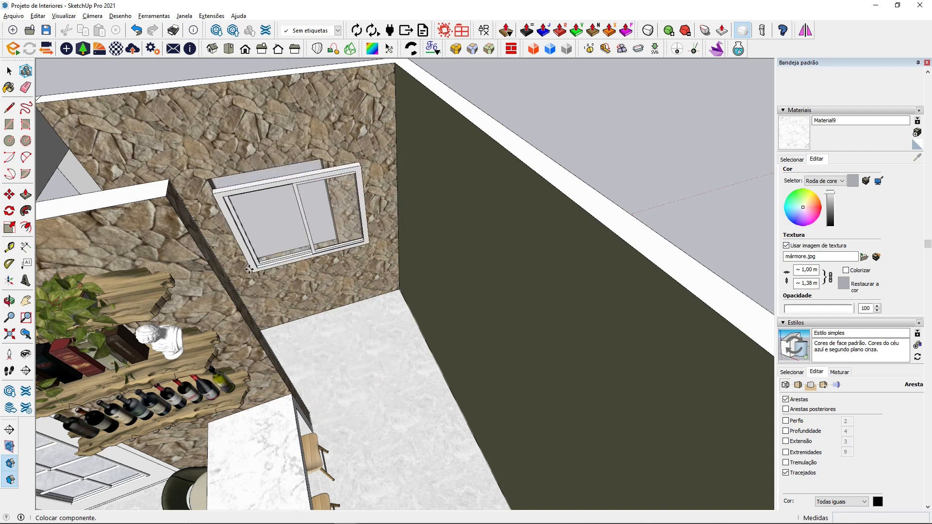
click(249, 268)
- Place the imported Janela window on the stone wall beside the service area window opening
scroll(252, 272, up, 5)
middle_drag(249, 271, 412, 128)
click(179, 374)
middle_drag(291, 292, 206, 392)
scroll(245, 342, down, 4)
middle_drag(247, 340, 329, 396)
scroll(336, 362, up, 3)
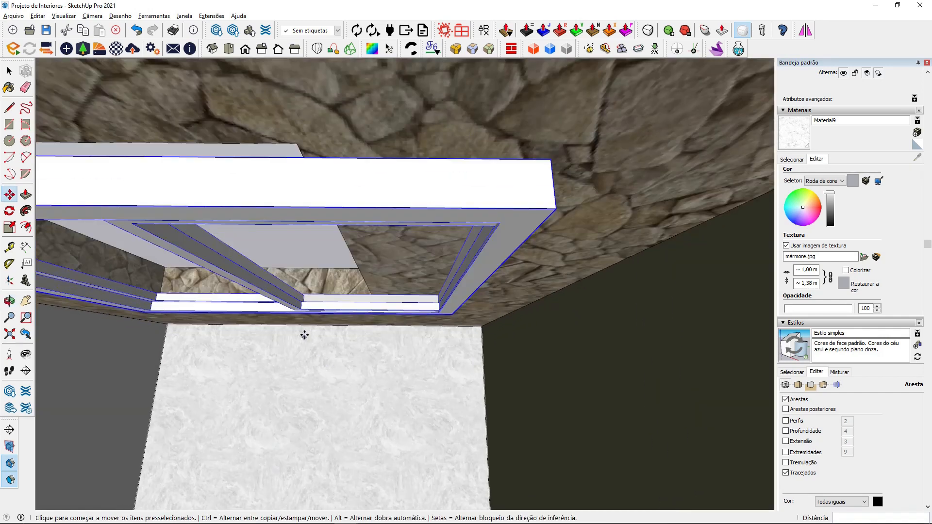
- Move the window about 0.32 m along the stone wall so it sits over its opening
click(304, 321)
middle_drag(305, 315, 348, 337)
scroll(350, 337, down, 3)
scroll(351, 339, up, 3)
middle_drag(371, 297, 413, 259)
scroll(414, 258, up, 3)
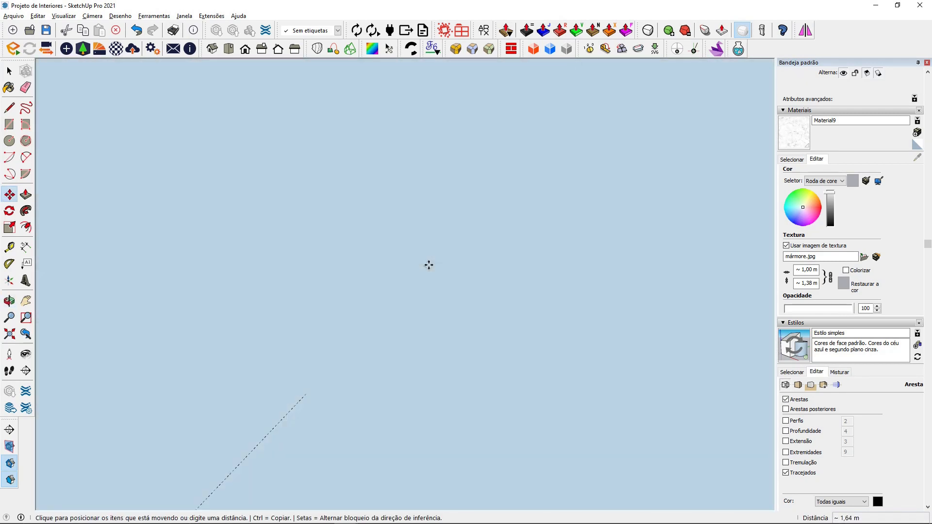
scroll(430, 267, down, 7)
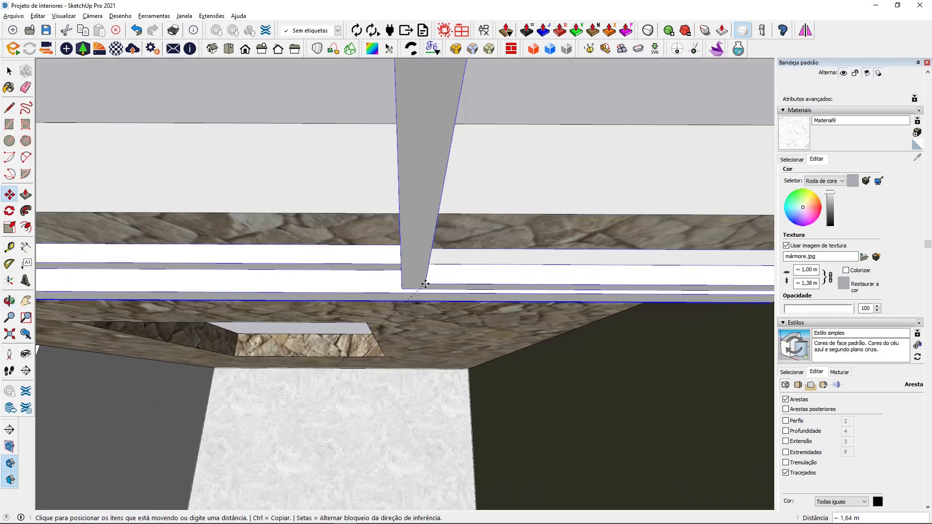
scroll(426, 285, down, 9)
middle_drag(354, 210, 235, 200)
middle_drag(389, 229, 583, 185)
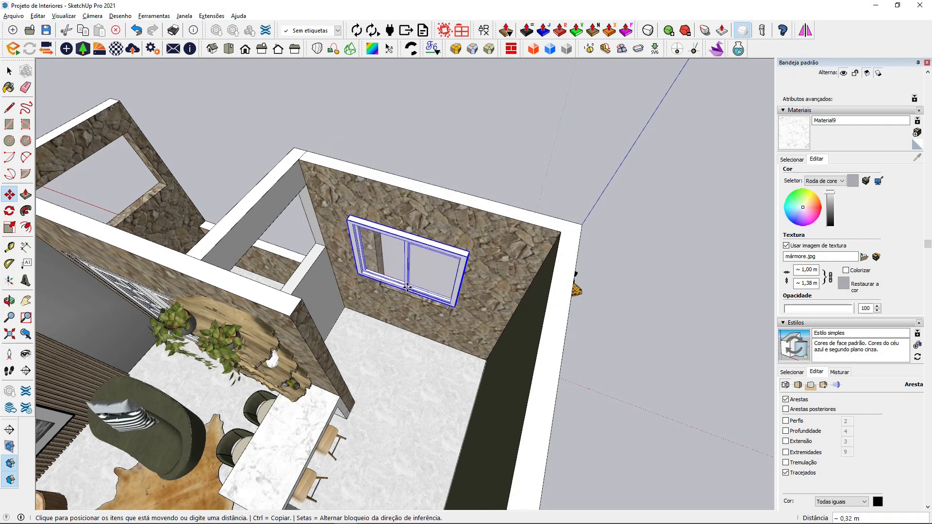
click(409, 291)
- Unglue the window from the stone wall and move it so its lower corner meets the opening's lower corner
scroll(410, 271, up, 4)
key(space)
right_click(395, 223)
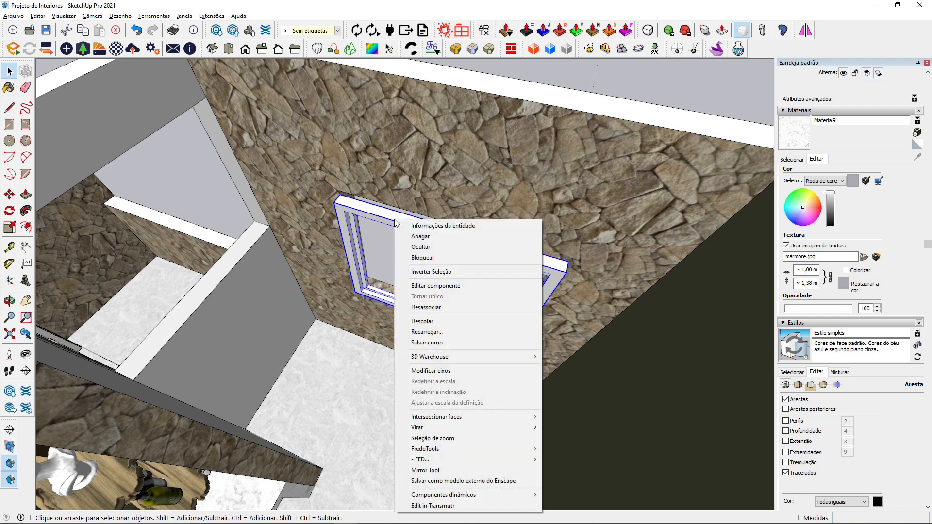
click(423, 323)
key(m)
scroll(356, 297, up, 3)
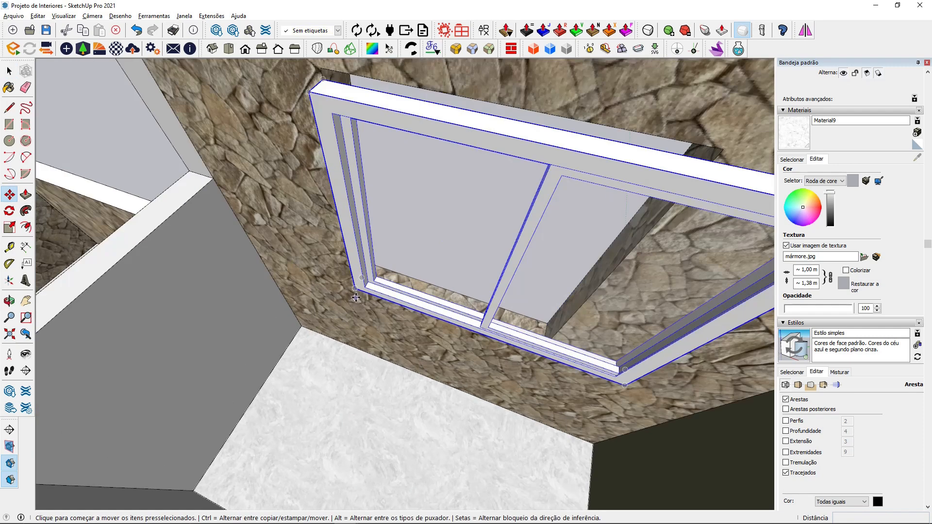
scroll(355, 298, up, 3)
click(358, 290)
scroll(359, 286, up, 4)
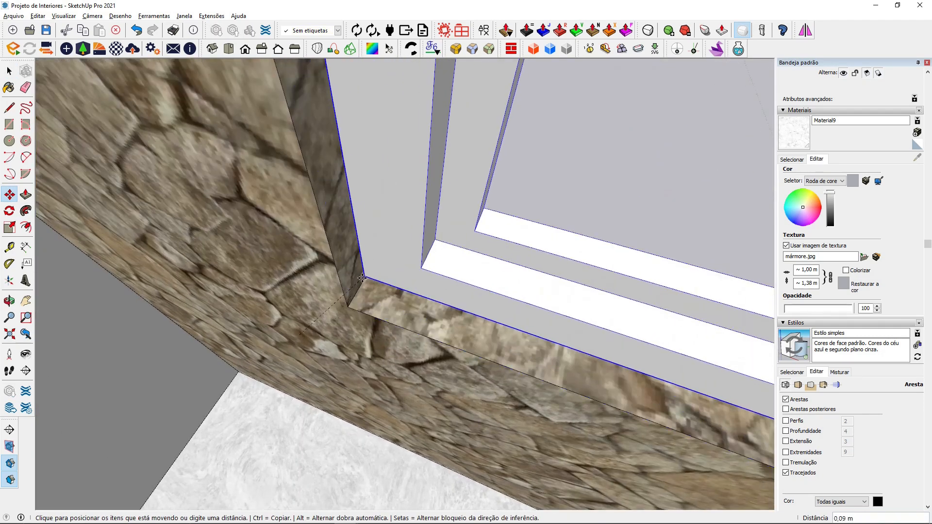
click(348, 307)
scroll(380, 329, down, 3)
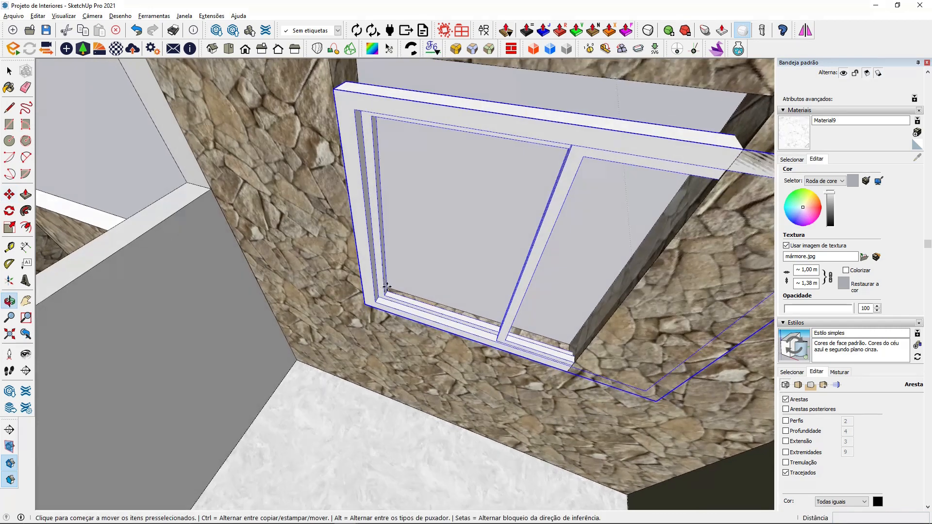
middle_drag(183, 314, 509, 260)
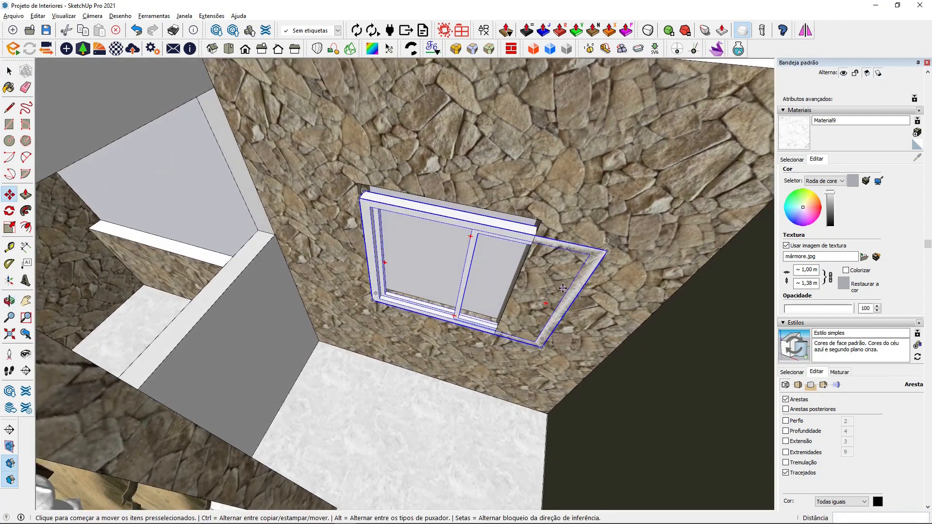
- Scale the window's width and height to match the stone wall opening
click(10, 228)
scroll(568, 294, up, 3)
drag(572, 299, 490, 277)
middle_drag(427, 185, 399, 140)
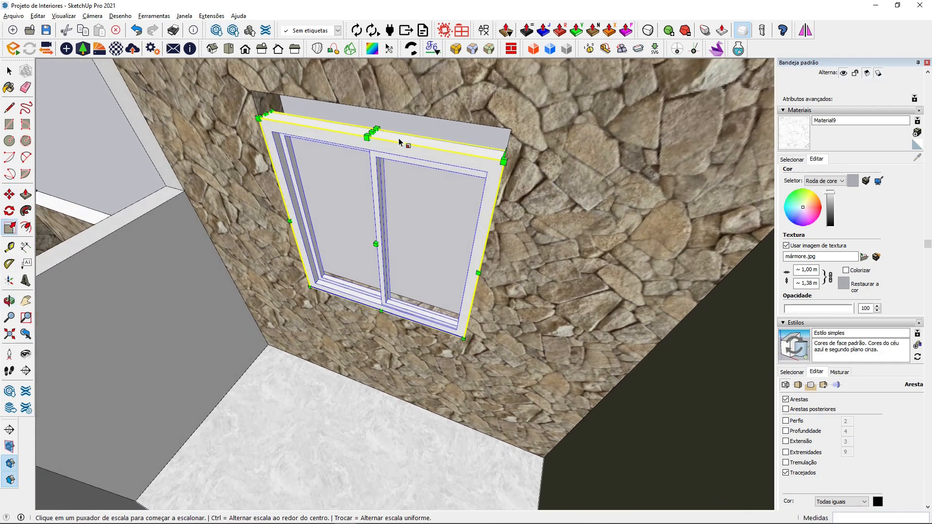
drag(371, 128, 371, 97)
- Move the fitted window 0.03 m into the depth of the stone wall opening
middle_drag(466, 194, 311, 169)
key(m)
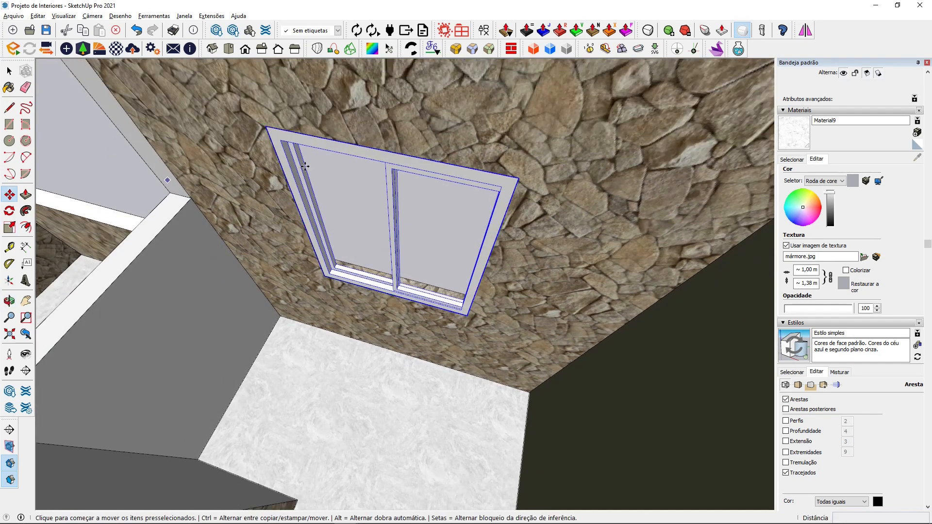
click(495, 166)
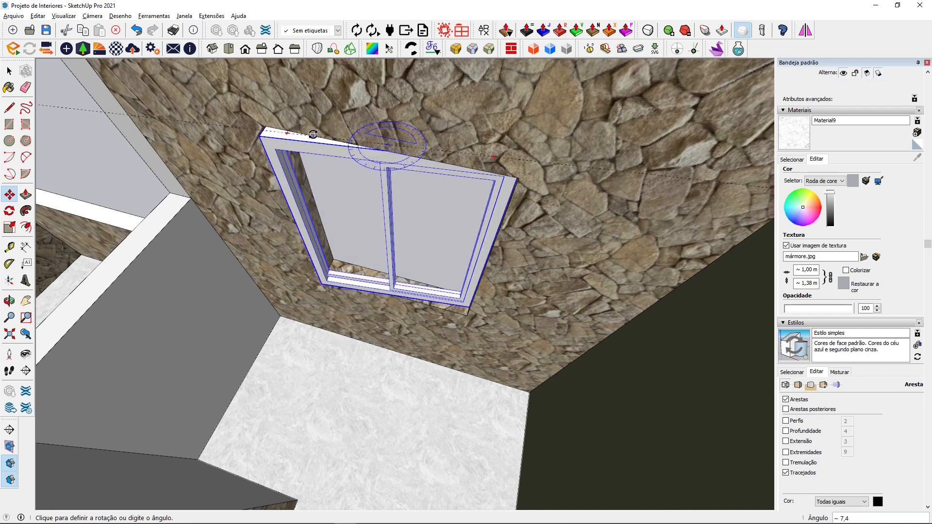
click(309, 129)
scroll(325, 287, up, 5)
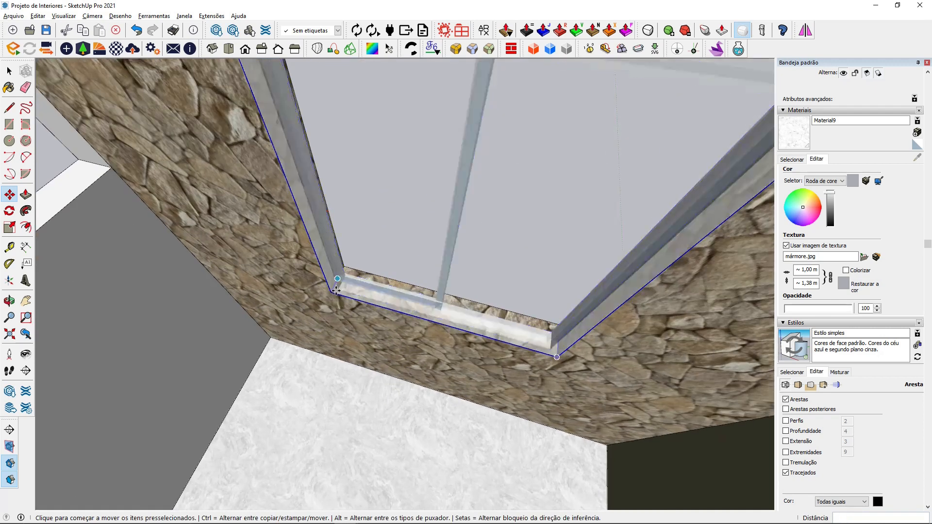
click(318, 272)
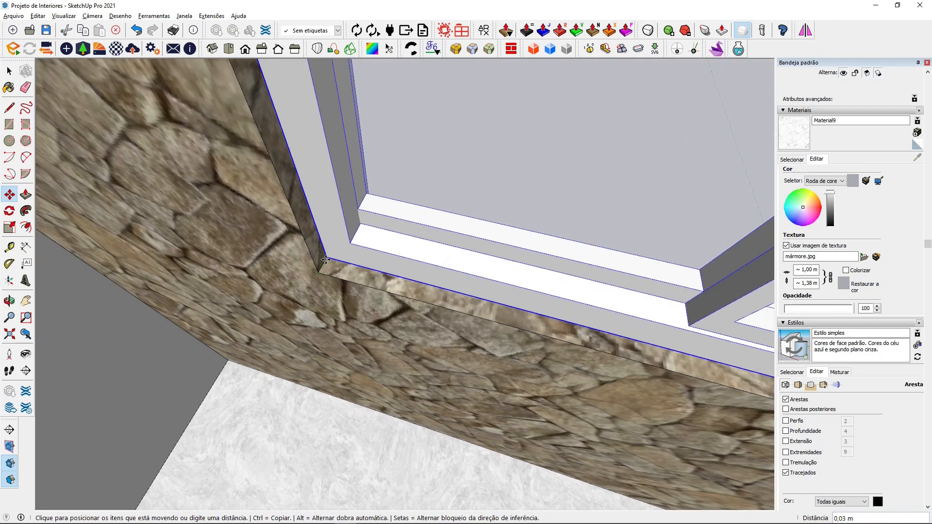
click(325, 260)
scroll(325, 260, down, 5)
- Copy the fitted window off the stone wall into the middle of the service area
click(8, 75)
scroll(387, 335, down, 5)
middle_drag(387, 335, 330, 335)
click(458, 277)
scroll(323, 214, up, 3)
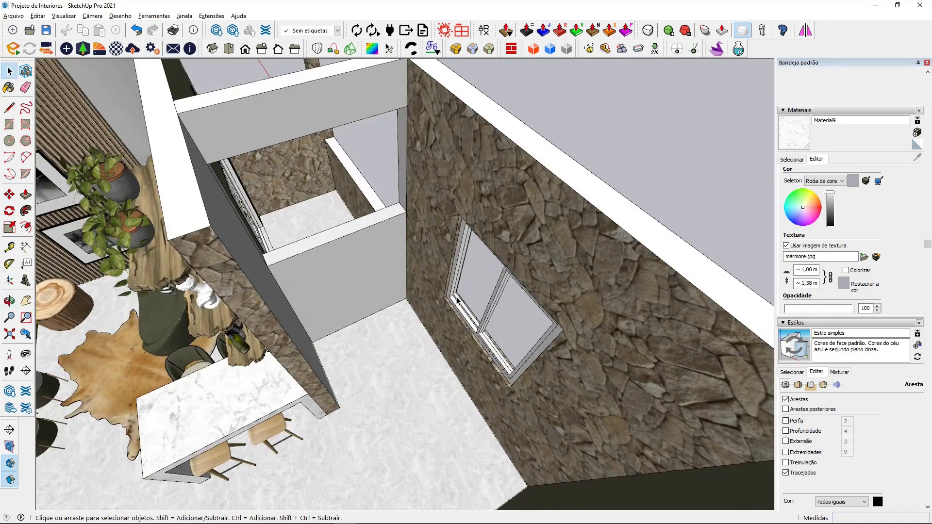
click(9, 195)
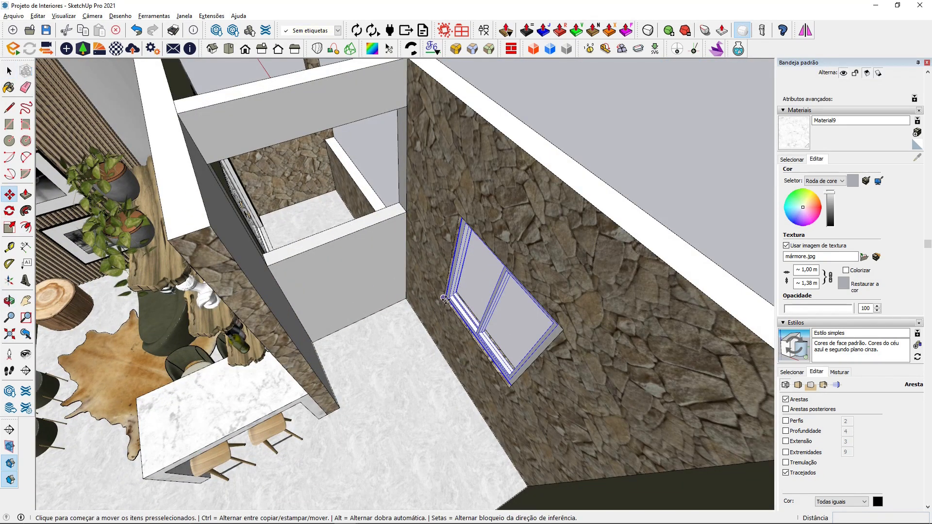
click(447, 297)
click(340, 272)
- Rotate the copied window until it is parallel to the plain partition wall with the open gap
key(q)
click(377, 328)
click(410, 388)
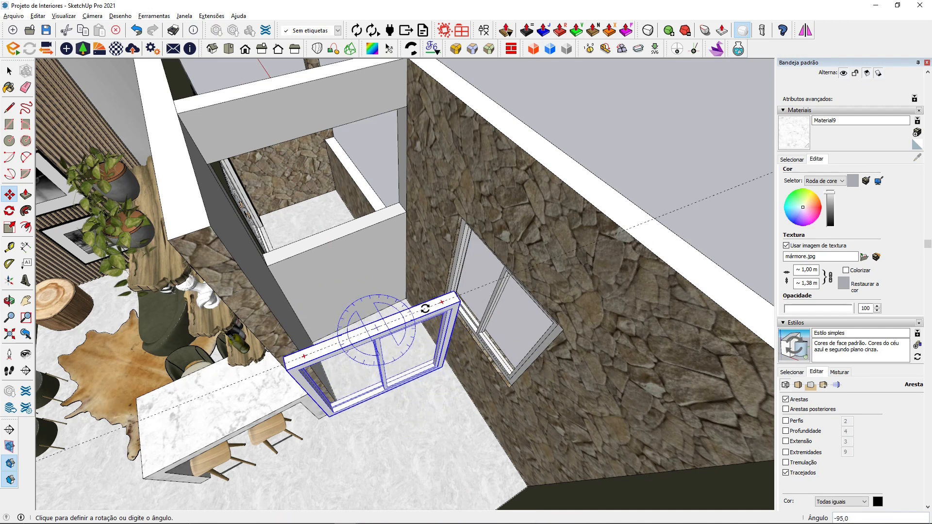
click(422, 307)
middle_drag(421, 307, 302, 398)
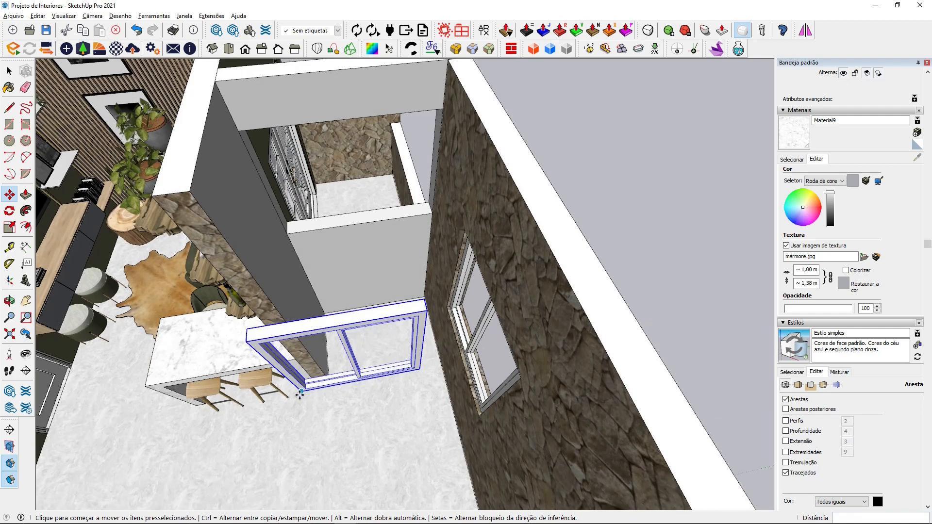
- Move the copied window so its lower corner snaps to the lower corner of the partition wall opening
click(300, 394)
scroll(340, 218, up, 3)
click(250, 244)
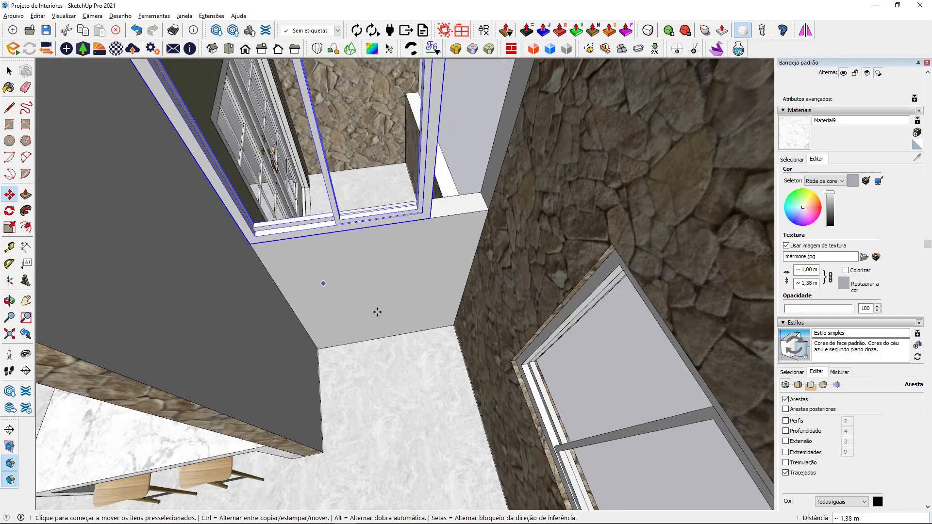
scroll(377, 313, down, 6)
- Scale the copied window to fill the partition opening, its width by about 1.35 and its height by about 0.91
click(15, 229)
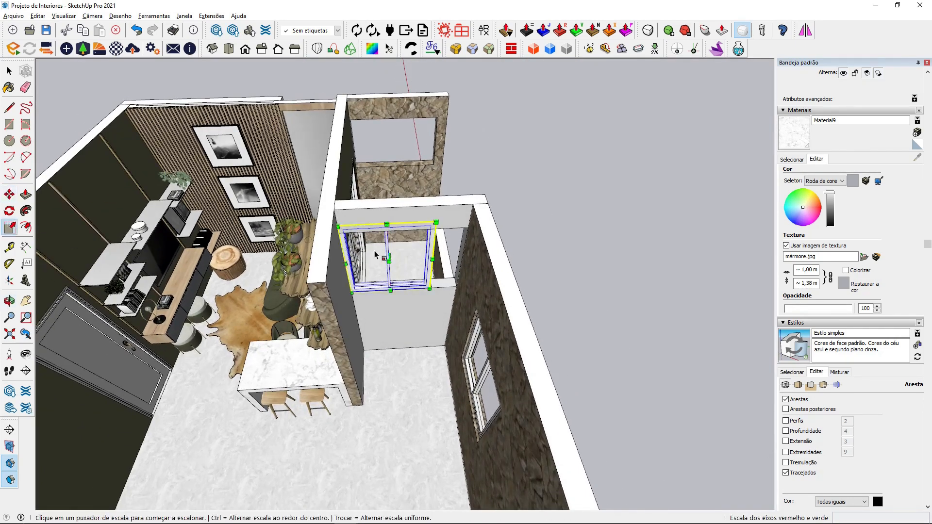
scroll(436, 260, up, 5)
drag(464, 253, 526, 256)
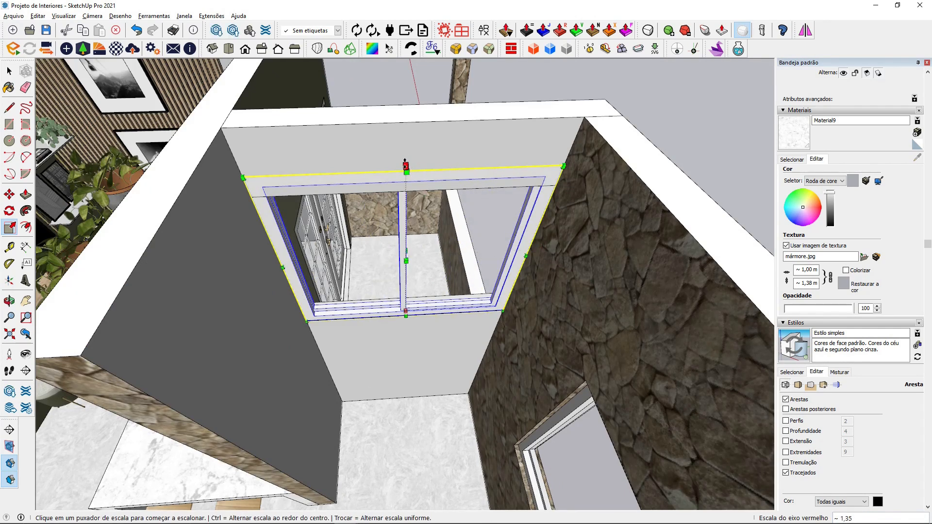
drag(406, 165, 281, 195)
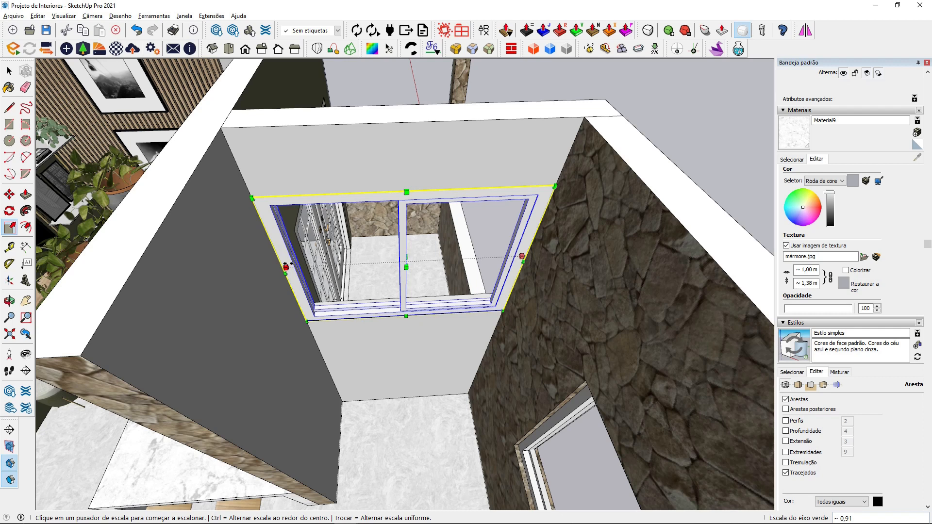
drag(287, 267, 251, 198)
click(251, 197)
middle_drag(362, 243, 436, 179)
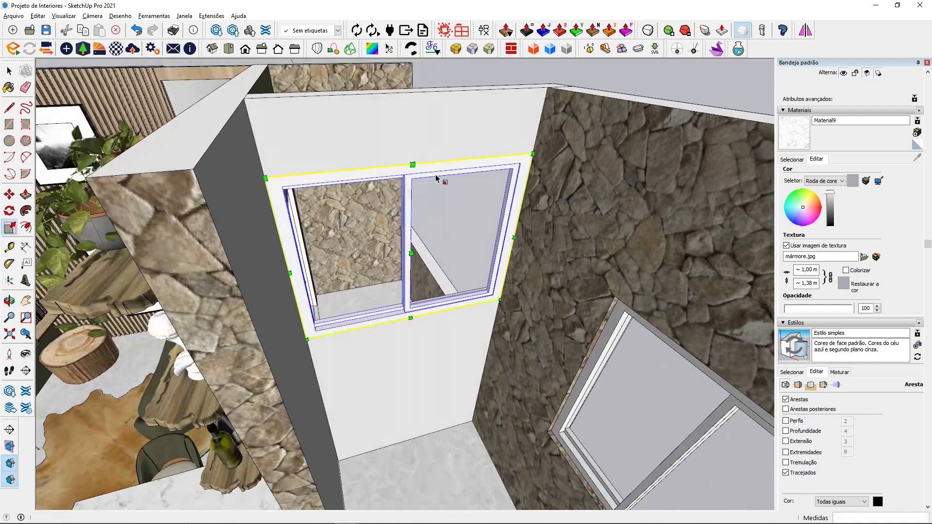
- Move the copied window into the thickness of the partition wall, using its lower corner on the sill as reference
click(9, 71)
scroll(292, 252, up, 2)
middle_drag(272, 272, 633, 391)
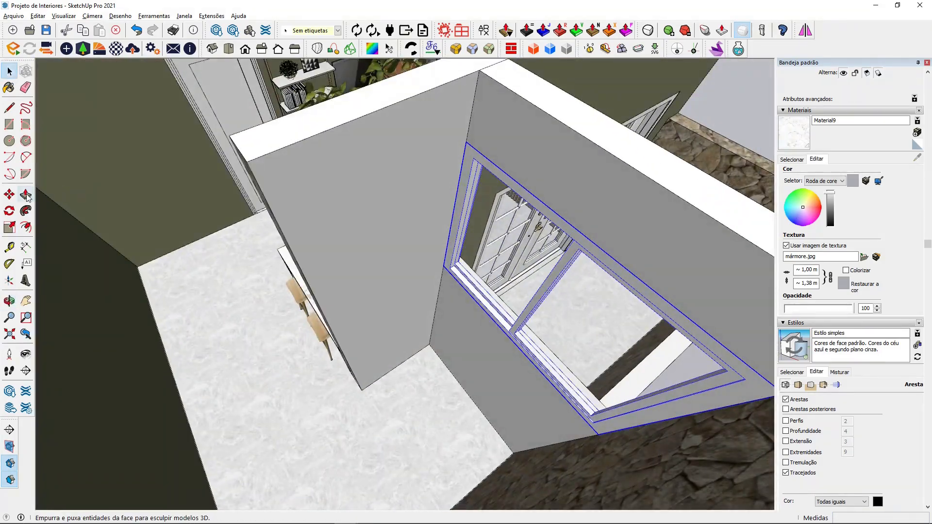
click(10, 195)
scroll(436, 278, up, 5)
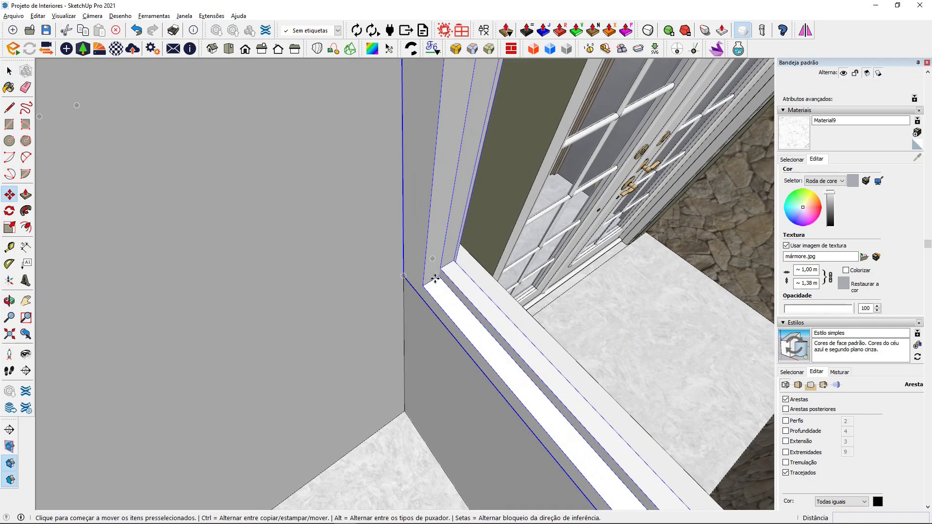
click(435, 279)
click(452, 268)
middle_drag(364, 277, 418, 273)
scroll(418, 271, down, 2)
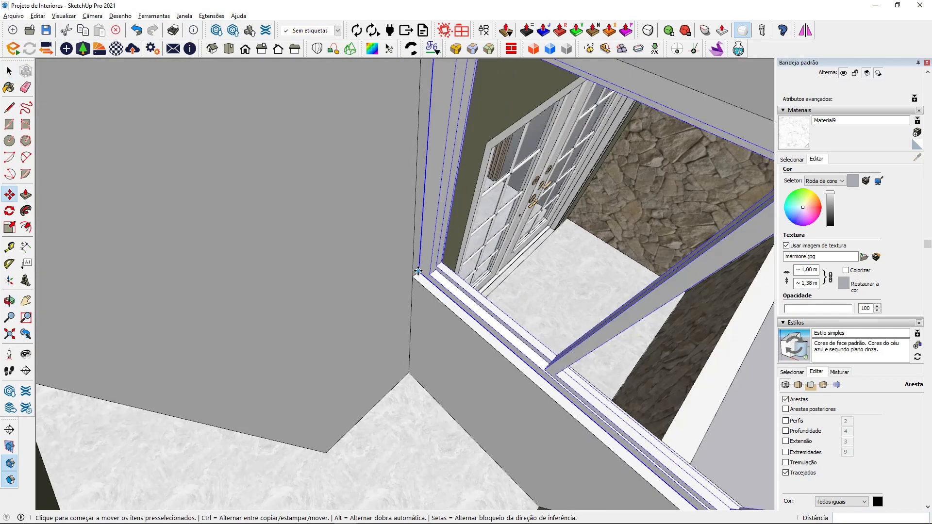
scroll(418, 271, down, 5)
key(Escape)
- Import the Máquina de lavar model from the A de serviço folder and place it on the service area floor
middle_drag(473, 294, 629, 263)
middle_drag(442, 281, 548, 199)
middle_drag(383, 234, 394, 252)
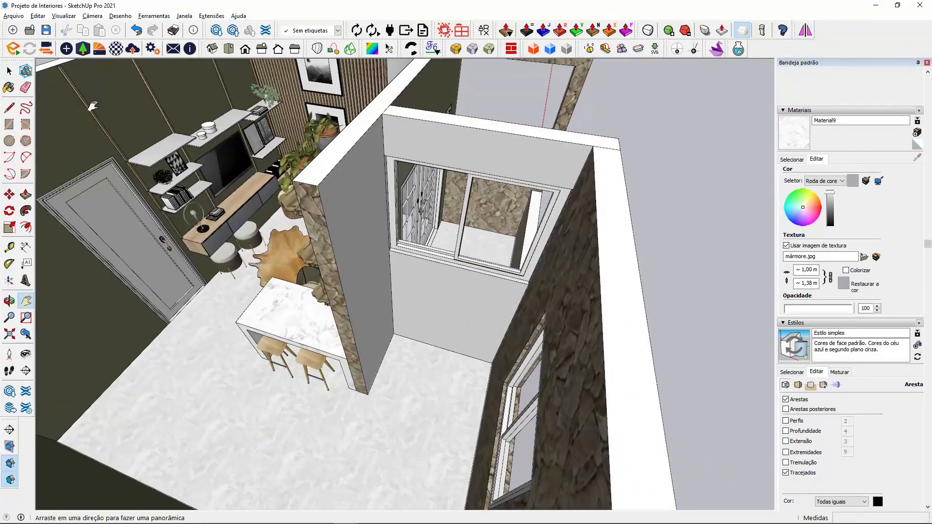
click(13, 16)
click(46, 179)
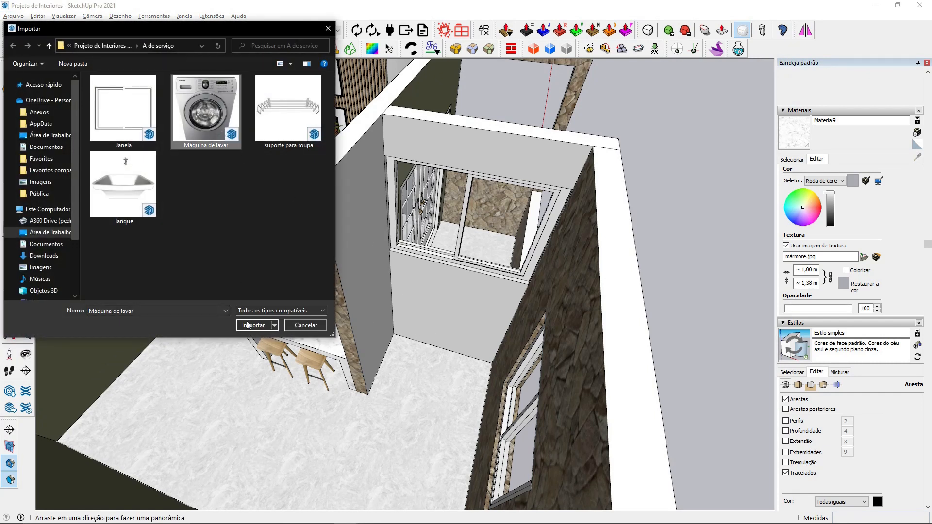
click(254, 325)
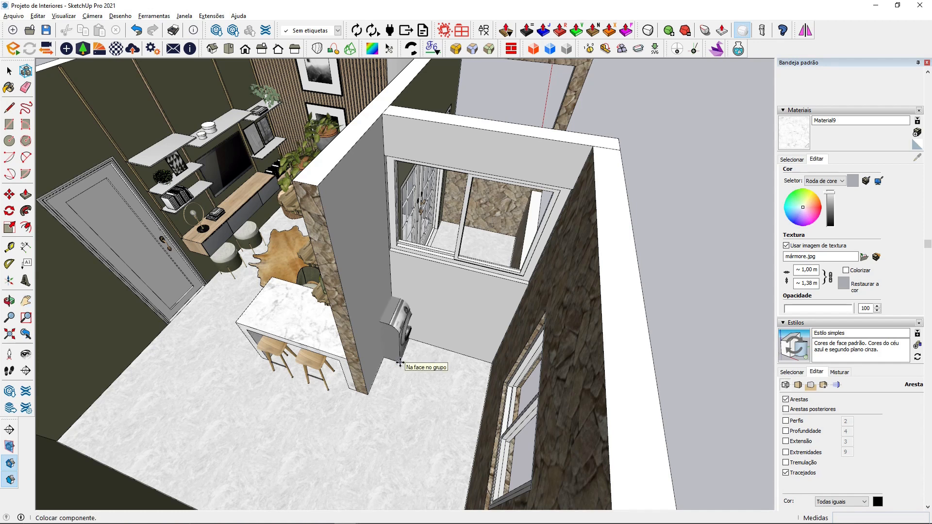
click(425, 400)
scroll(440, 340, up, 2)
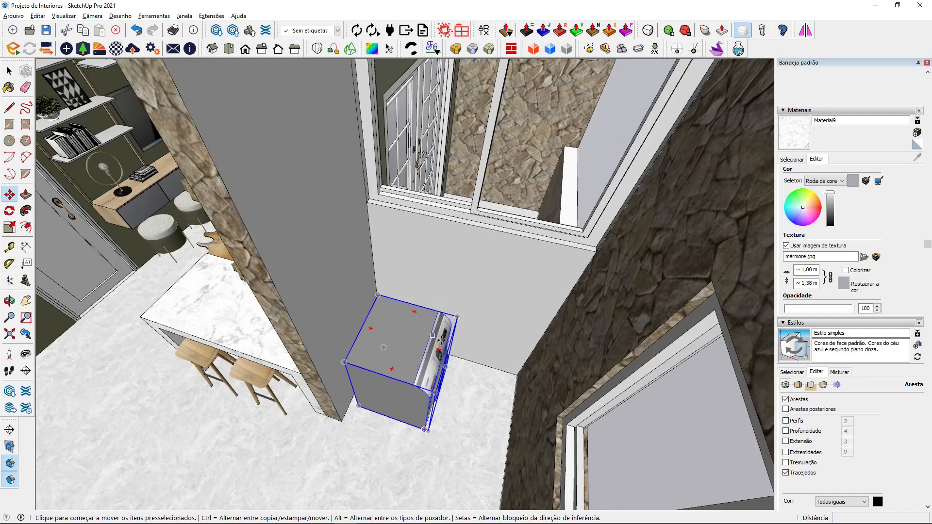
- Rotate the washing machine so its front faces away from the window wall and move it into the corner by the side wall
click(439, 351)
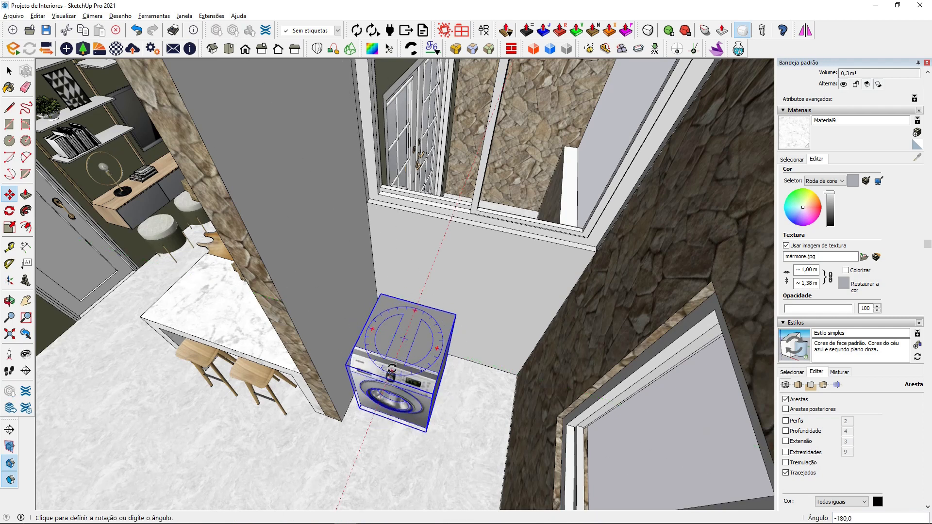
click(392, 368)
scroll(358, 415, up, 3)
click(362, 404)
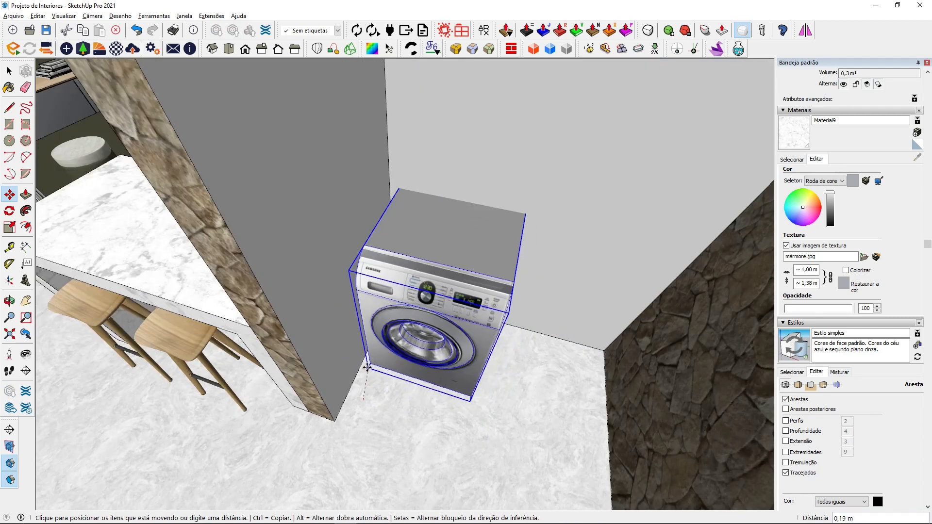
click(367, 398)
middle_drag(367, 398, 425, 362)
click(439, 360)
click(435, 359)
- Import the Tanque model from the A de serviço folder and place it beside the washing machine, rotated 180°
click(14, 16)
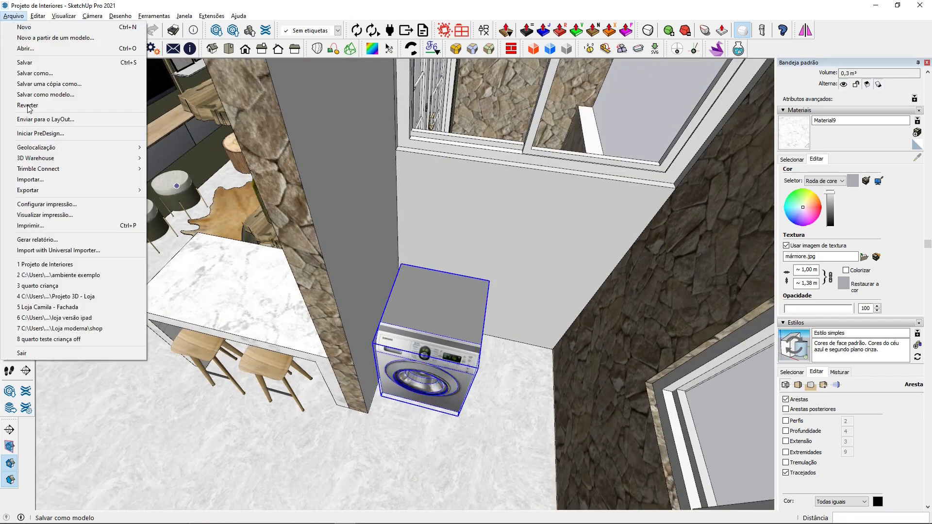
click(29, 181)
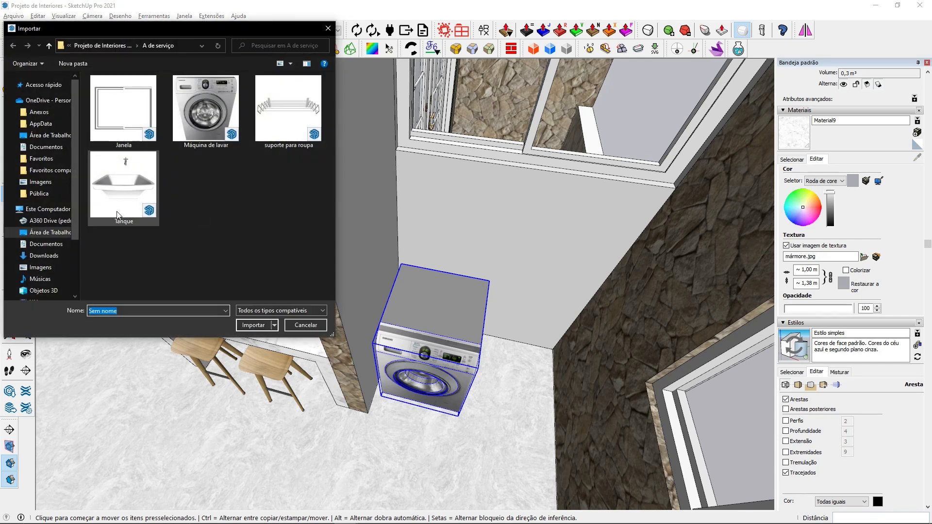
click(252, 326)
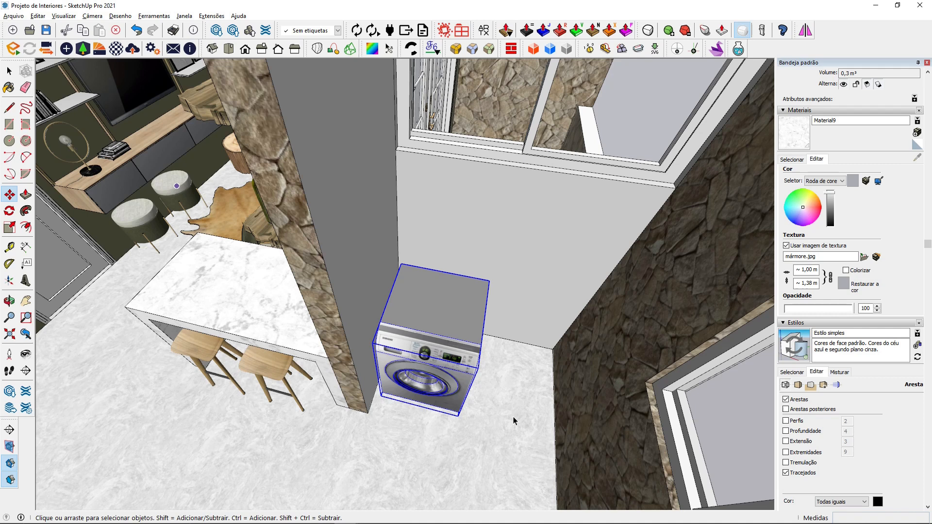
click(602, 337)
click(558, 378)
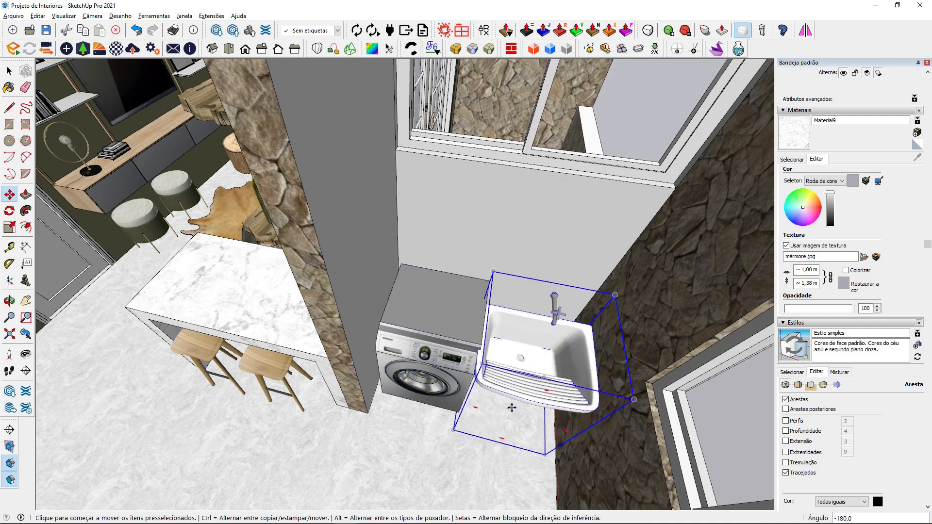
- Lower the laundry sink along the blue axis until its base rests on the service area floor
scroll(503, 389, up, 5)
middle_drag(503, 389, 504, 195)
key(m)
click(504, 196)
click(505, 152)
mouse_move(490, 227)
middle_down()
mouse_move(479, 213)
mouse_move(480, 223)
middle_up()
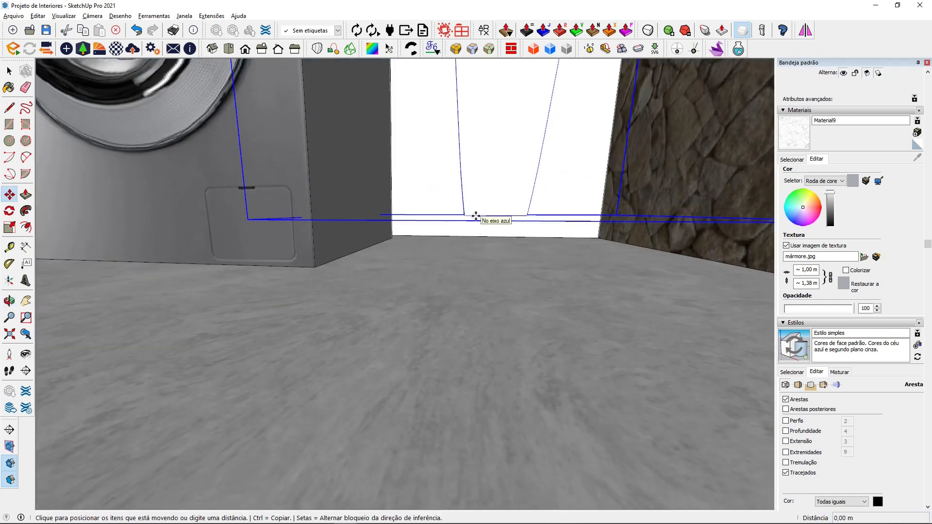
click(447, 263)
- Slide the laundry sink along the window wall, away from the washing machine, using the faucet end as reference
middle_drag(446, 263, 475, 369)
scroll(494, 313, up, 6)
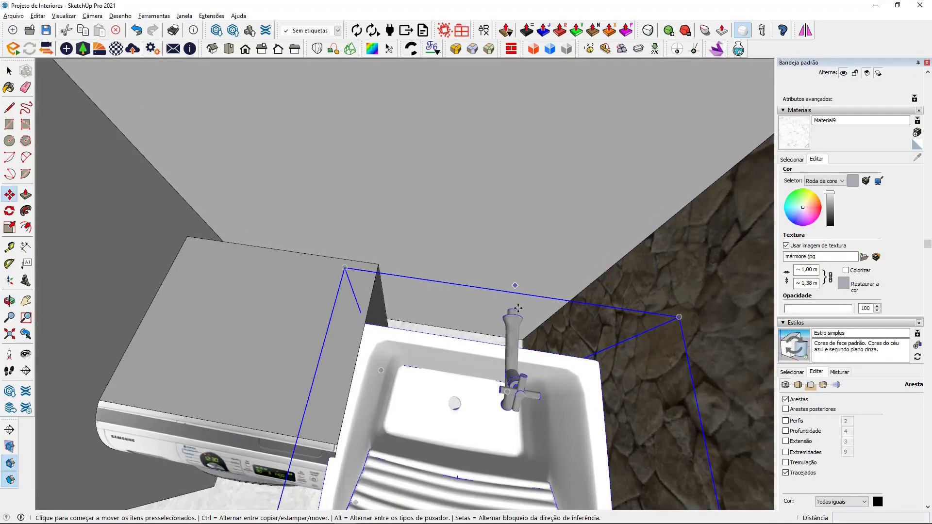
click(503, 341)
scroll(495, 311, down, 5)
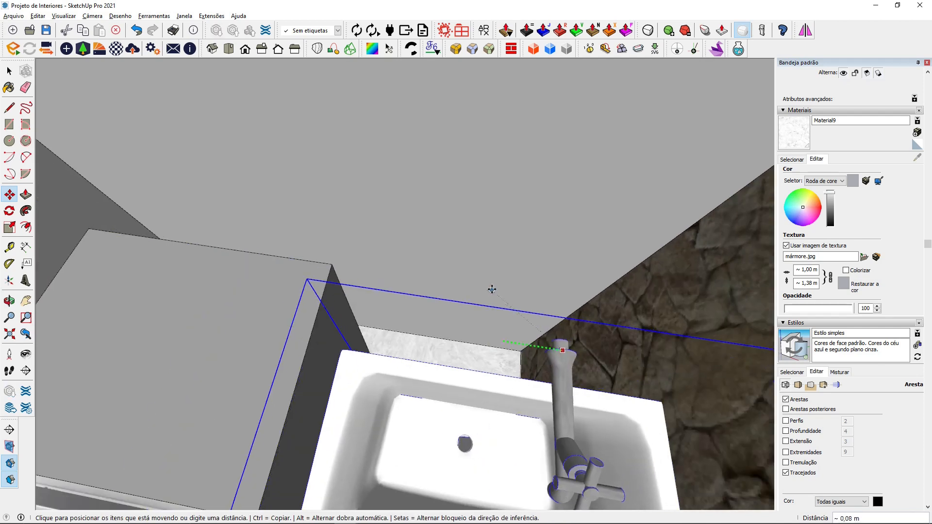
middle_drag(312, 208, 271, 184)
- Adjust the laundry sink's depth so the faucet's end meets the window wall
click(541, 298)
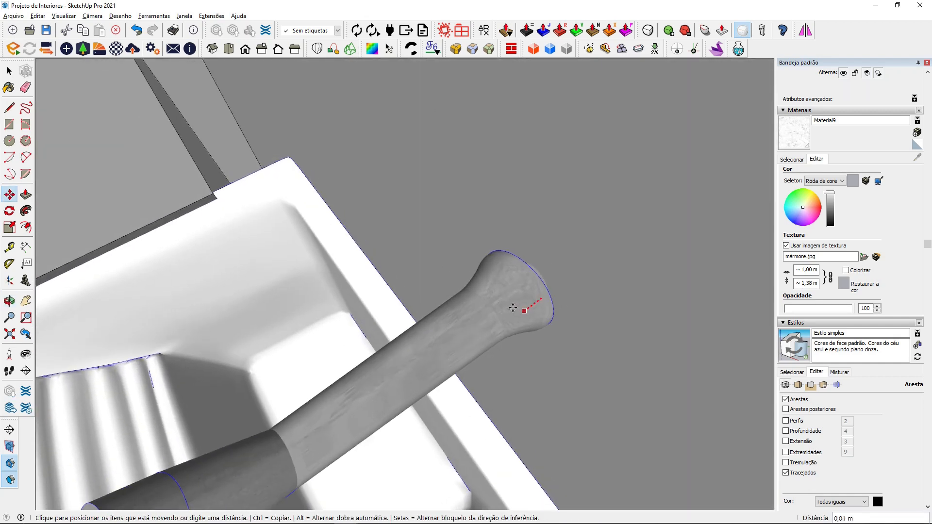
click(513, 308)
middle_drag(515, 304, 444, 260)
scroll(533, 328, up, 4)
middle_drag(533, 326, 427, 272)
scroll(526, 236, down, 7)
scroll(495, 230, down, 2)
scroll(518, 316, up, 4)
click(501, 311)
click(512, 314)
- Push the washing machine back against the window wall and nudge the laundry sink slightly closer to it
middle_drag(346, 318, 342, 292)
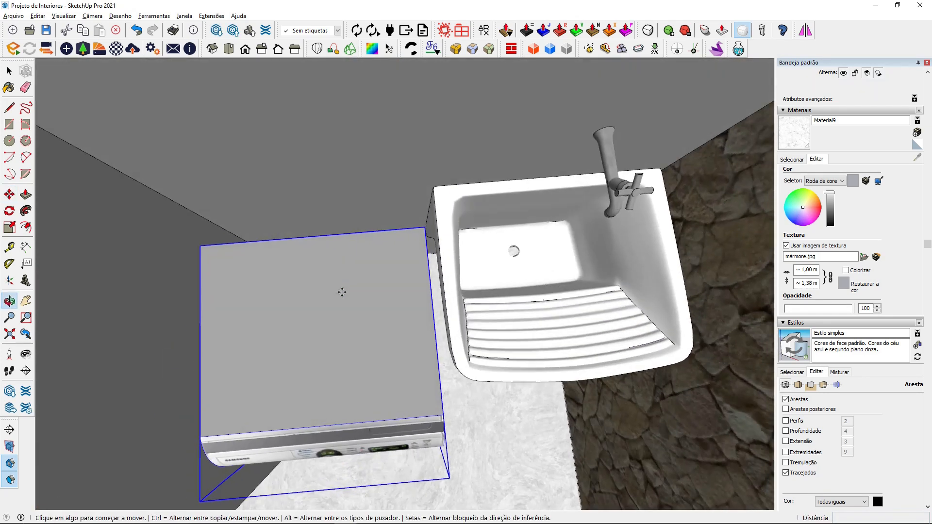
click(352, 333)
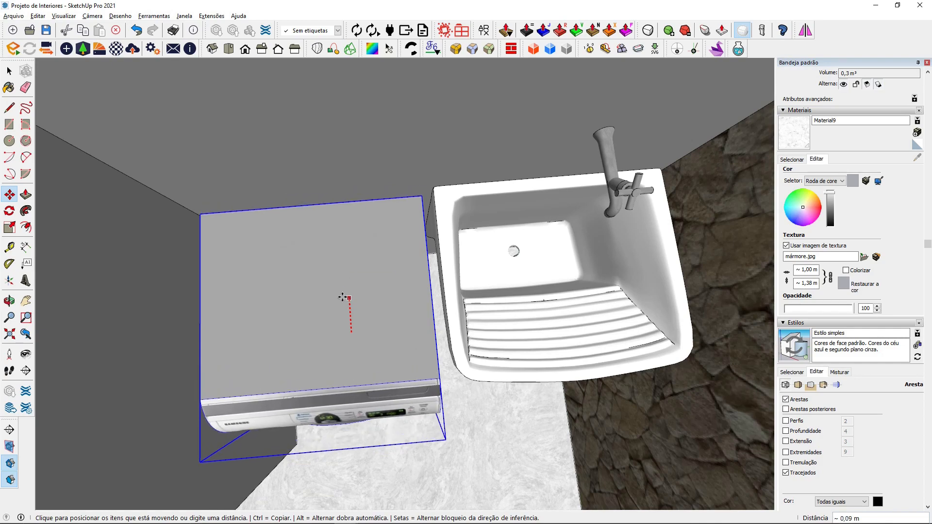
click(349, 286)
middle_drag(349, 286, 360, 261)
scroll(361, 261, up, 2)
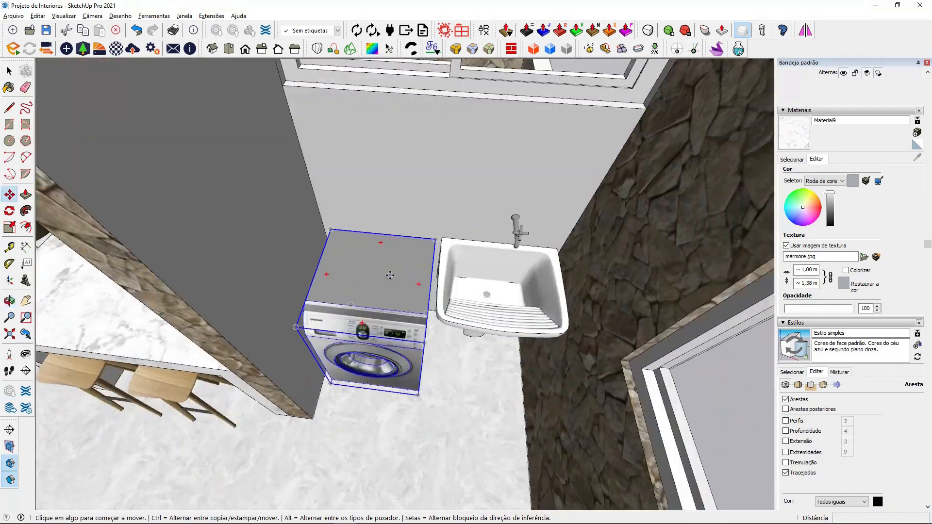
click(504, 264)
click(501, 264)
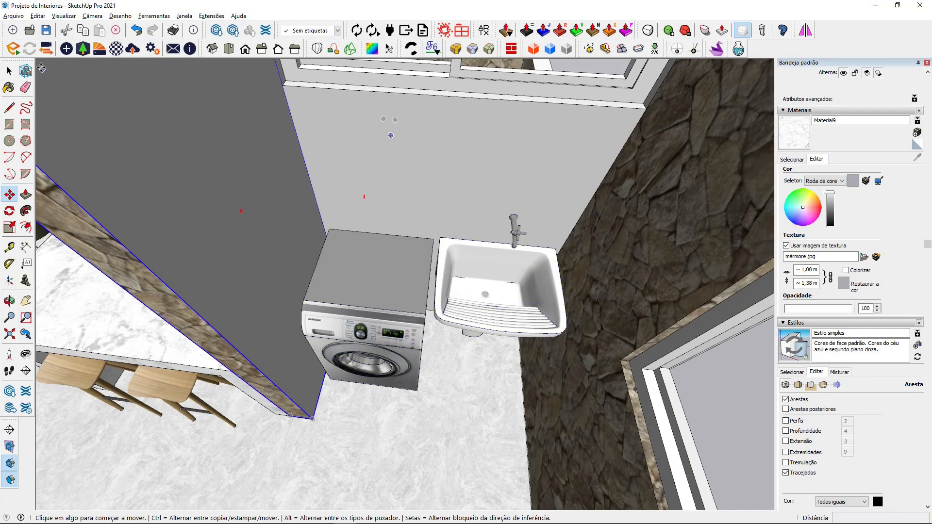
- Import the suporte para roupa model from the A de serviço folder and place it on the ground outside the apartment
click(14, 15)
click(38, 180)
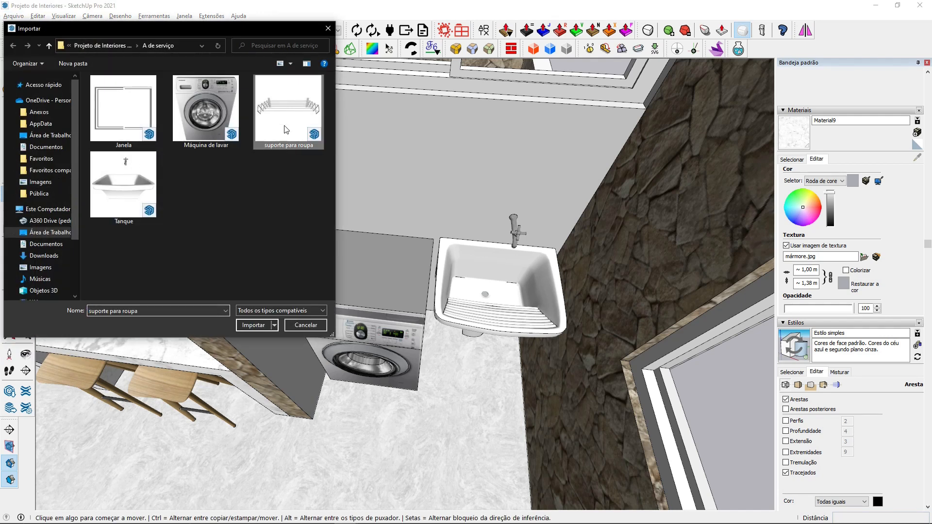
click(253, 325)
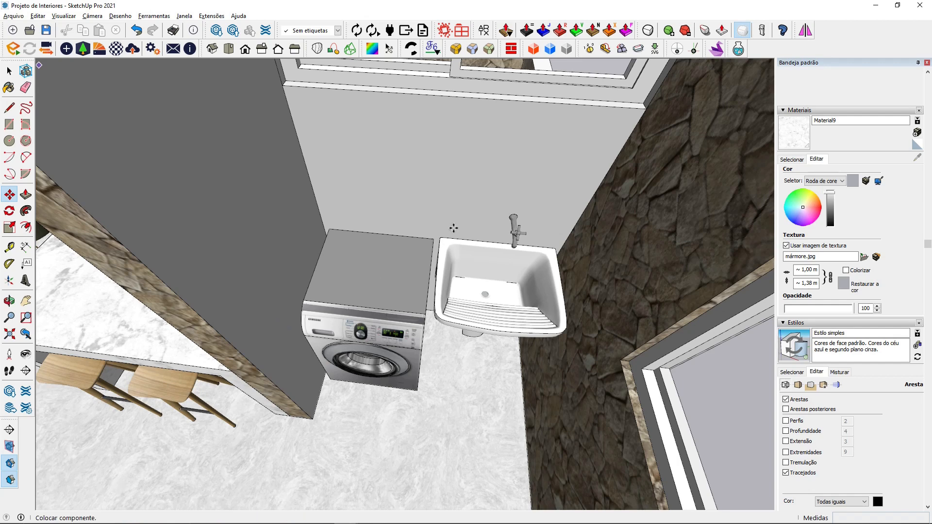
scroll(356, 353, down, 10)
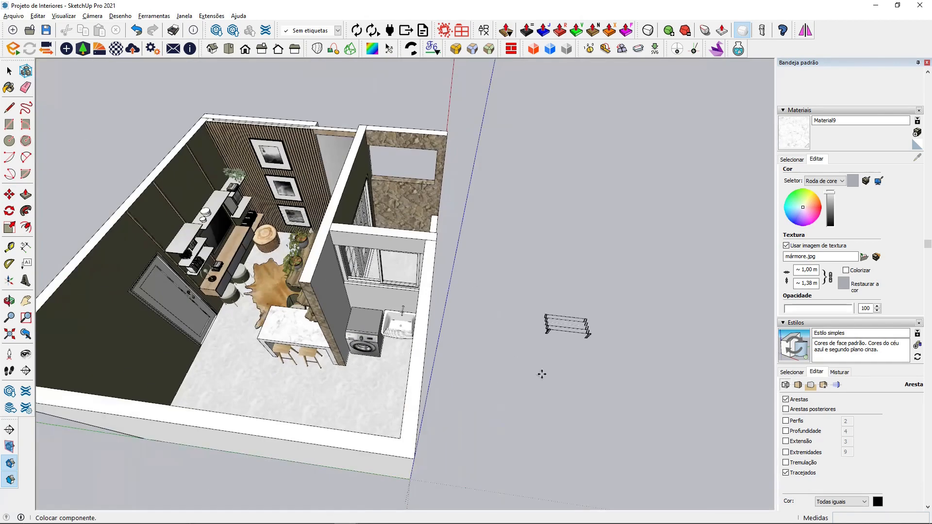
click(542, 375)
- Rotate the clothes rack 90° about its lengthwise axis
scroll(593, 335, up, 5)
scroll(596, 335, up, 3)
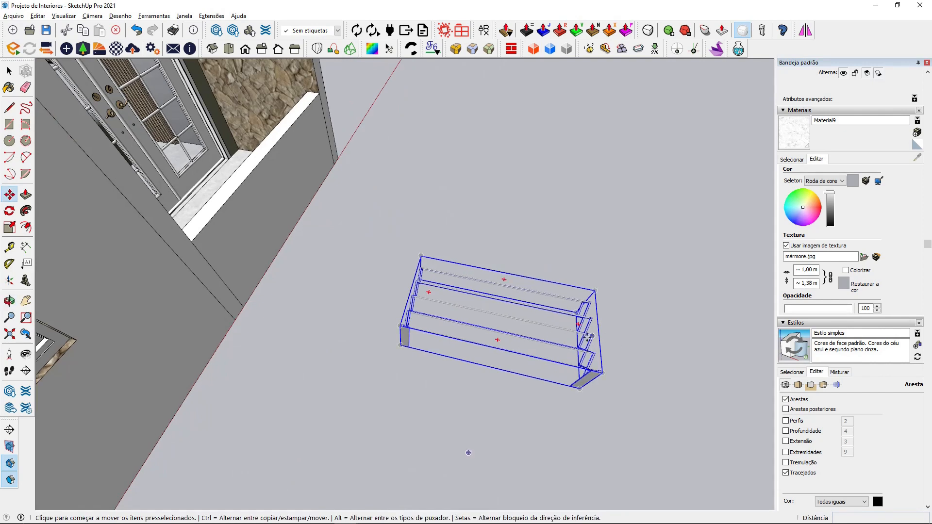
click(578, 324)
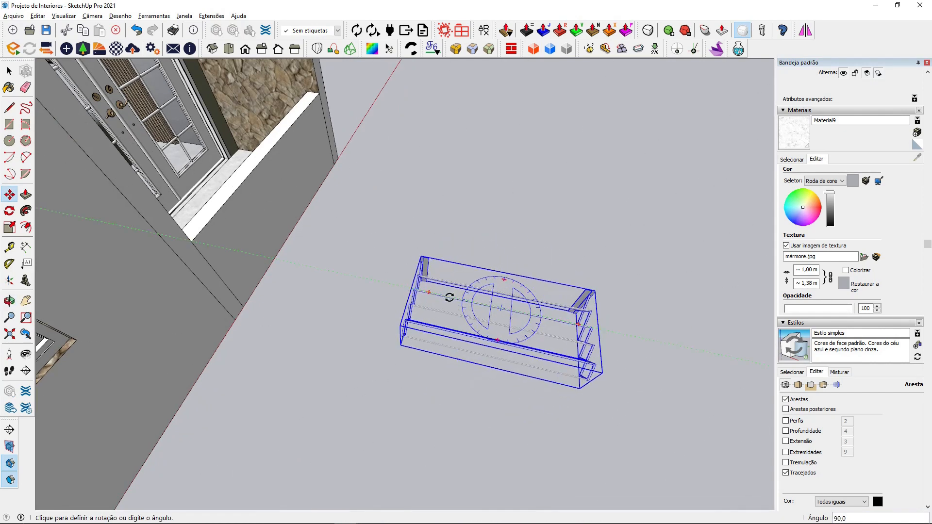
click(450, 297)
- Move the clothes rack by its upper back corner onto the window wall above the washing machine
scroll(422, 271, up, 6)
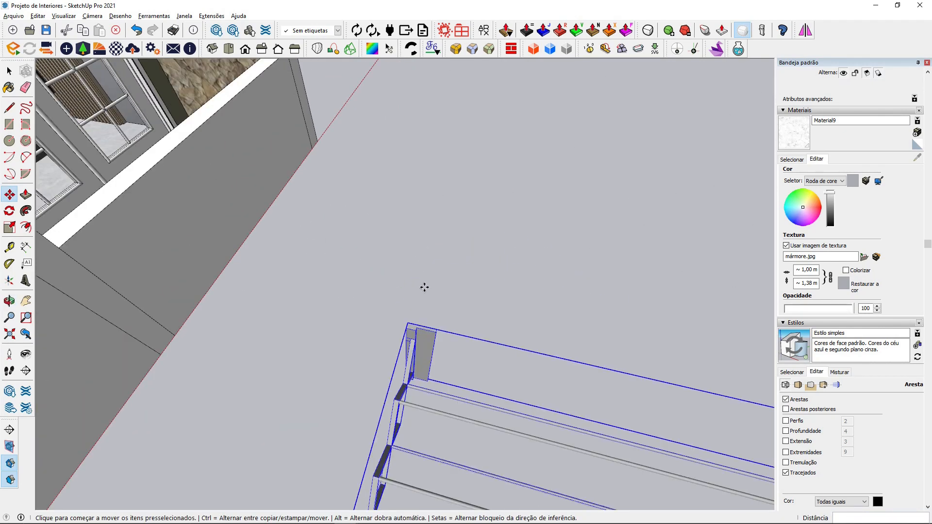
click(408, 320)
scroll(408, 320, down, 8)
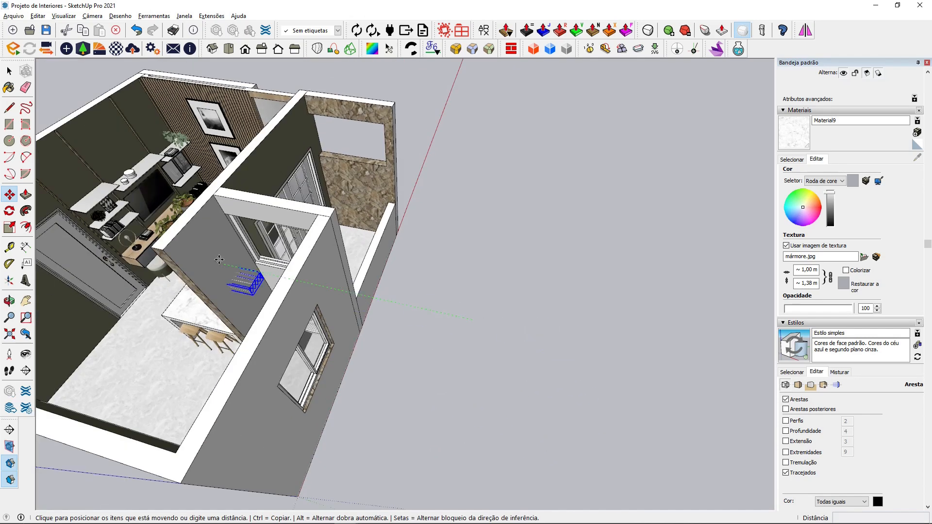
scroll(219, 259, up, 10)
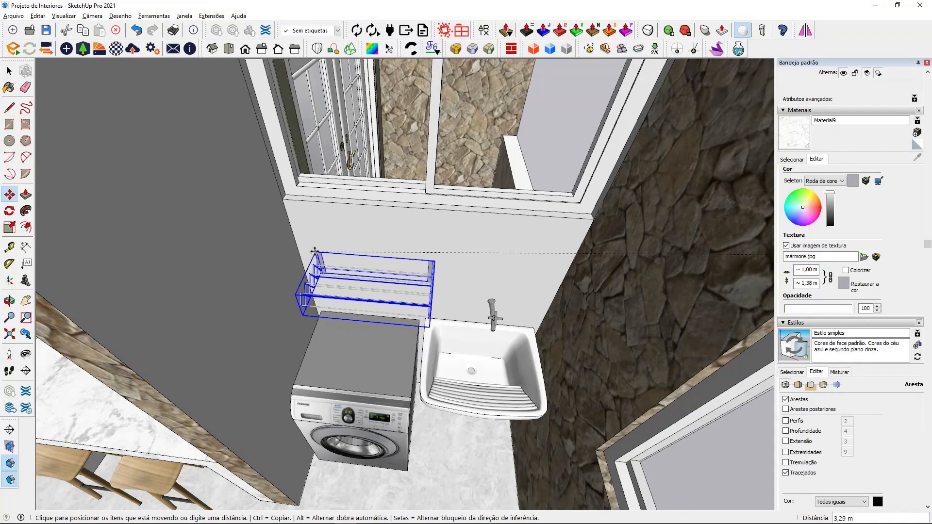
click(326, 240)
- Copy the clothes rack about 0.65 m sideways above the sink and shift both racks 0.03 m toward the partition beside the washing machine
middle_drag(326, 240, 358, 241)
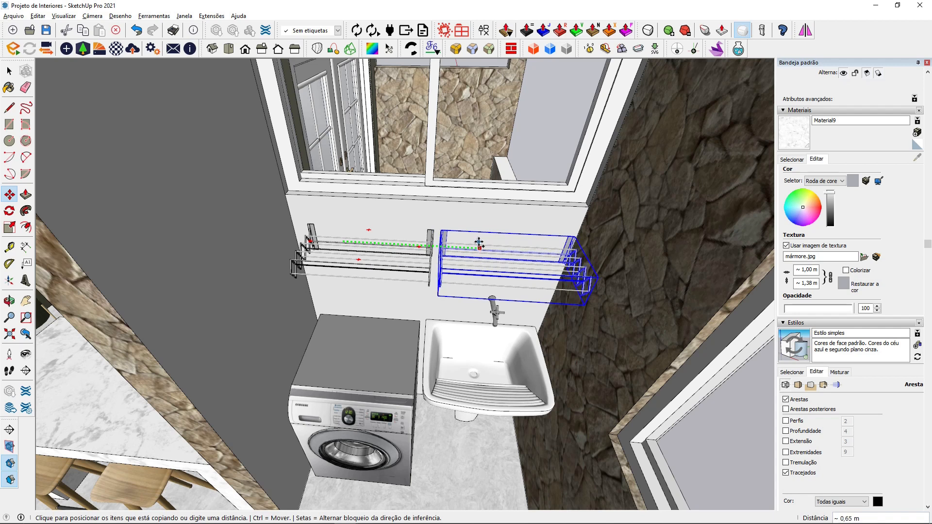
click(480, 241)
click(9, 71)
middle_drag(383, 238, 357, 272)
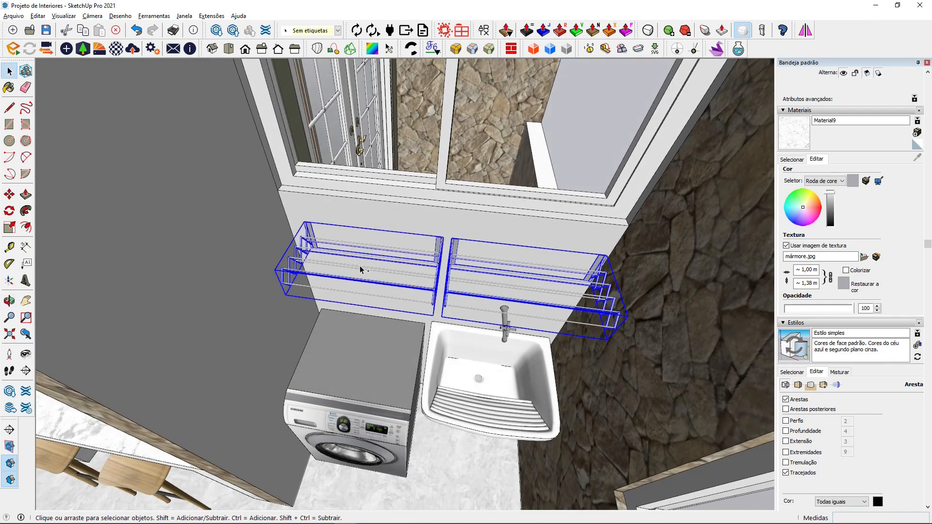
click(9, 195)
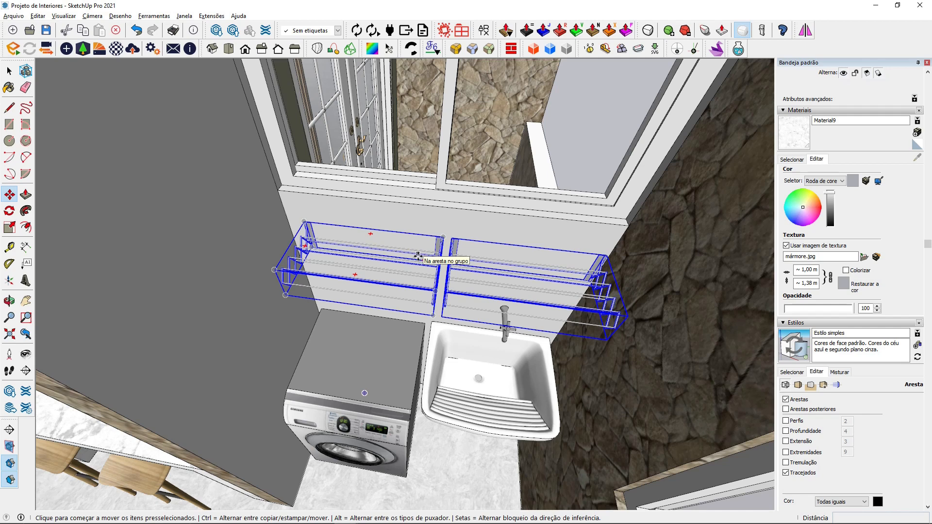
click(419, 256)
click(412, 255)
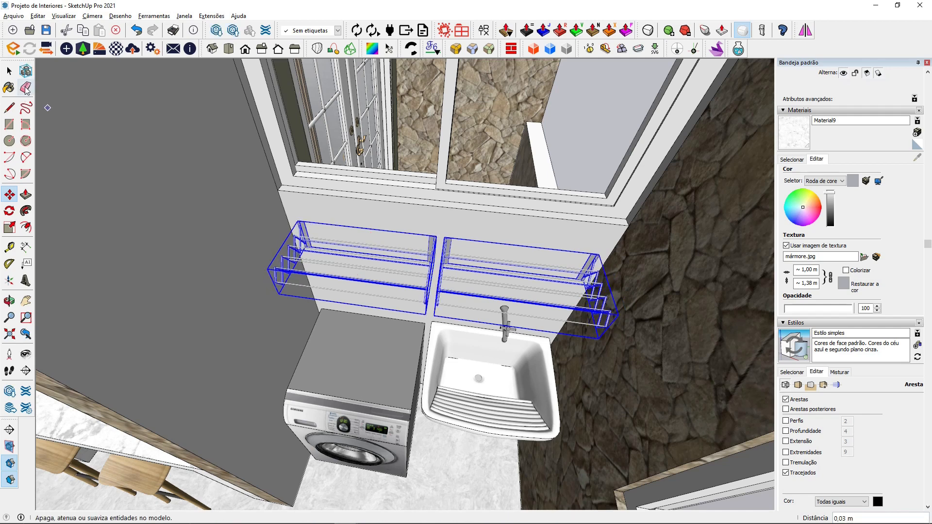
- Raise both clothes racks to just below the window sill
click(10, 72)
middle_drag(373, 377, 351, 257)
click(9, 195)
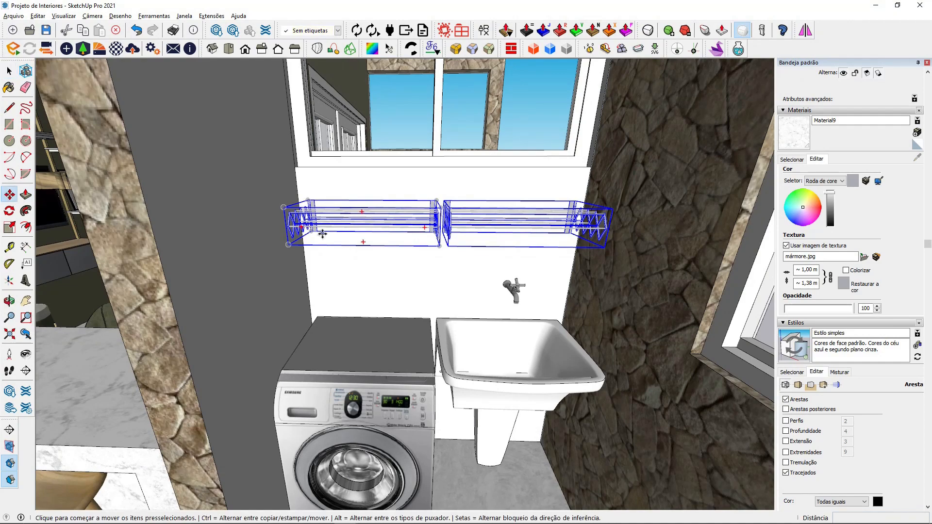
click(323, 234)
click(12, 75)
- Examine the service area with its washing machine, sink and clothes racks from several angles
middle_drag(311, 264, 376, 326)
scroll(373, 349, down, 3)
scroll(373, 349, down, 4)
click(610, 257)
scroll(350, 371, up, 1)
scroll(399, 362, up, 1)
scroll(398, 361, up, 3)
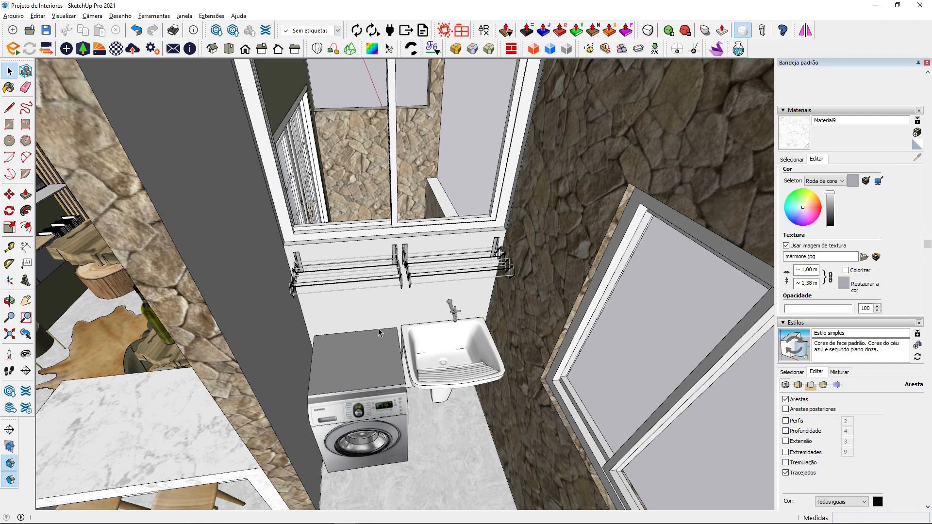
middle_drag(397, 331, 281, 369)
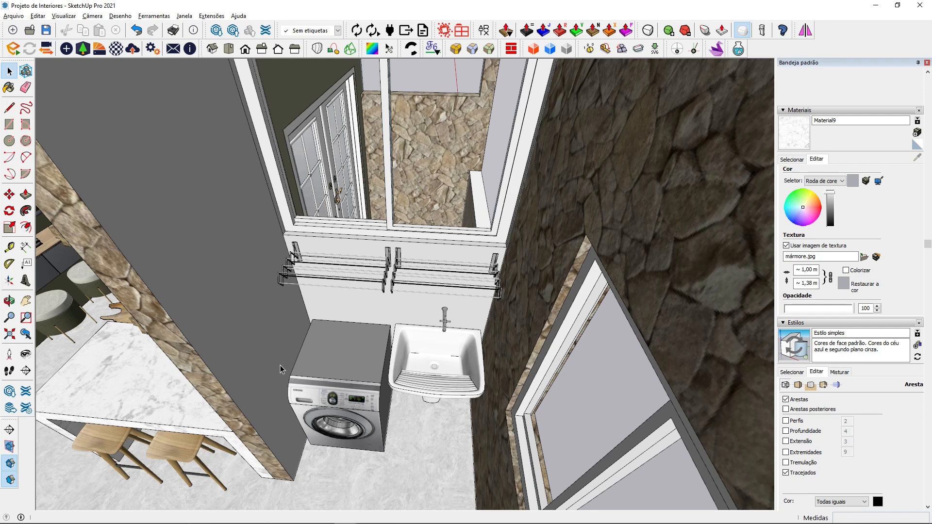
middle_drag(280, 391, 373, 271)
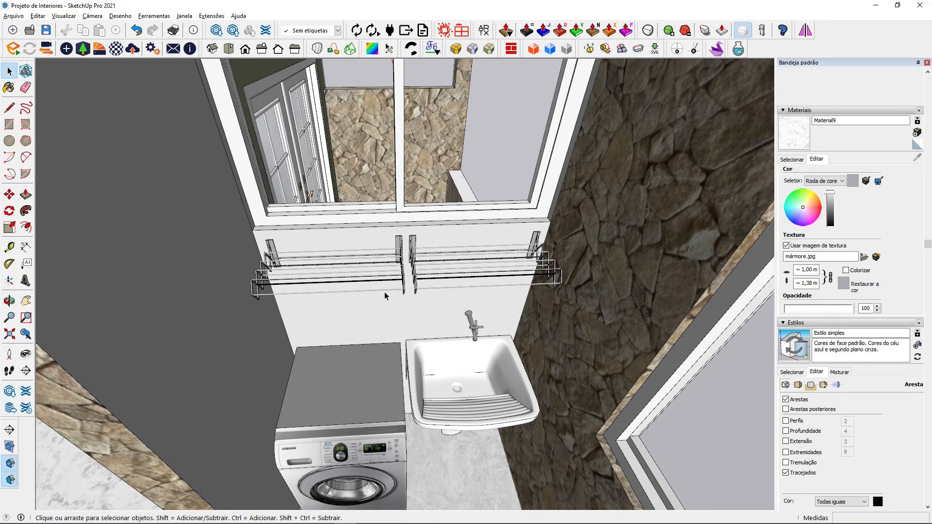
middle_drag(384, 328, 142, 348)
- Import the Janela do banheiro model from the Varanda folder and place it on the ground outside the balcony
scroll(433, 353, down, 10)
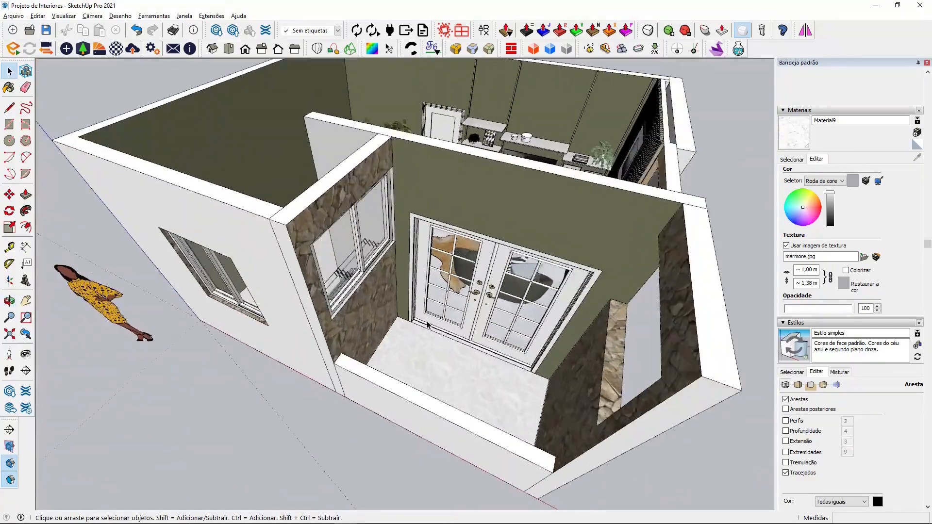
scroll(534, 282, up, 8)
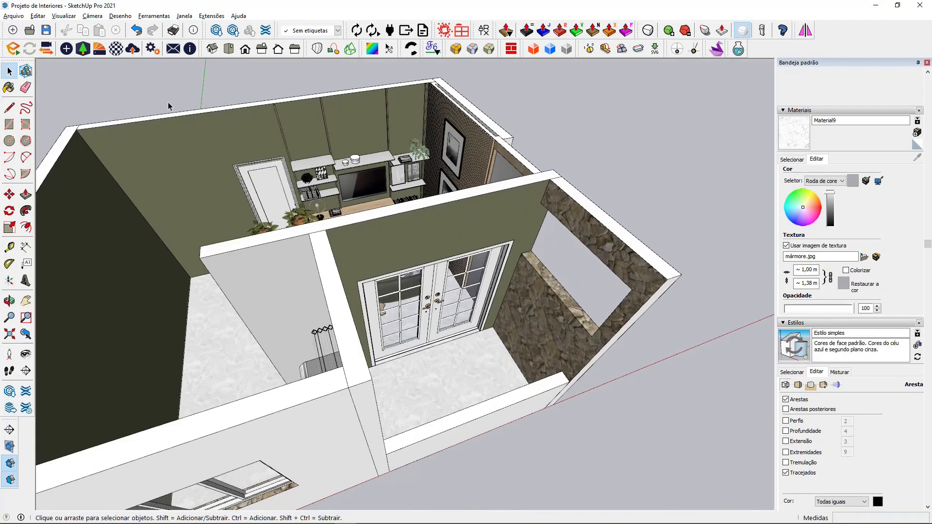
click(13, 16)
click(39, 180)
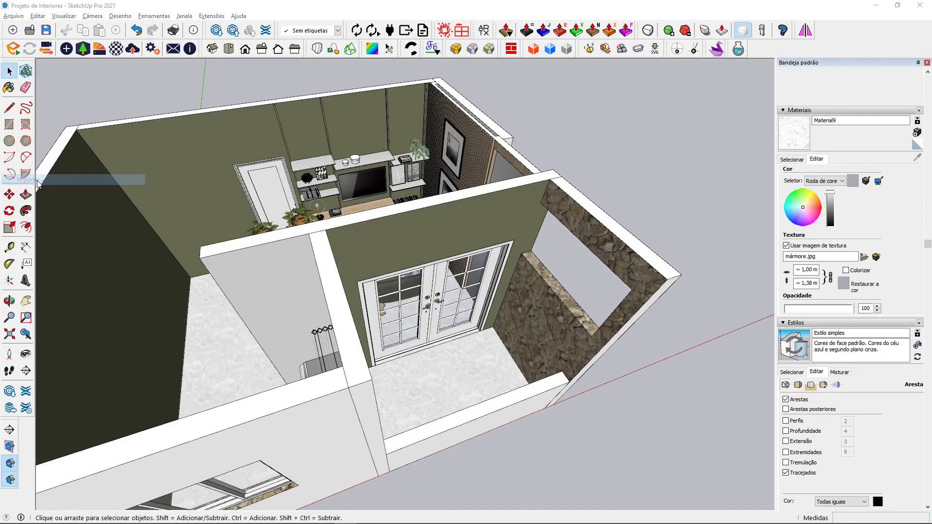
click(103, 45)
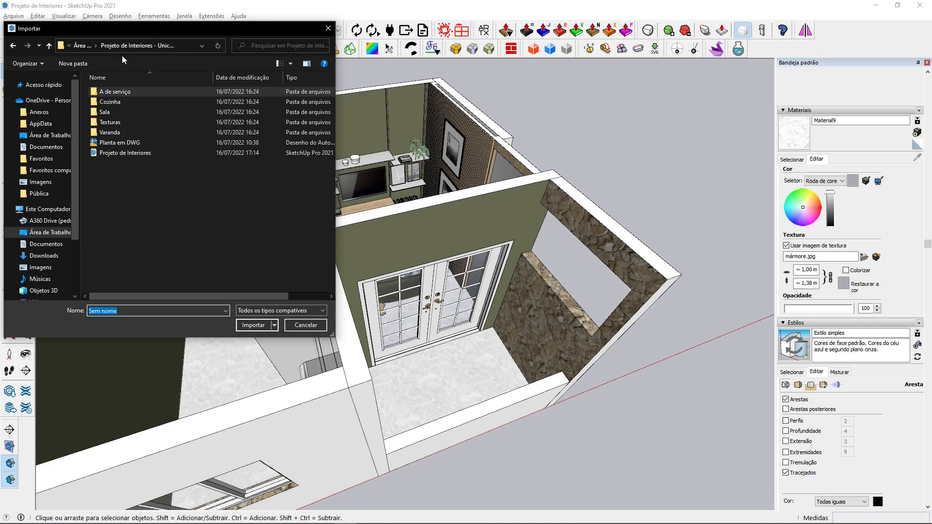
double_click(116, 133)
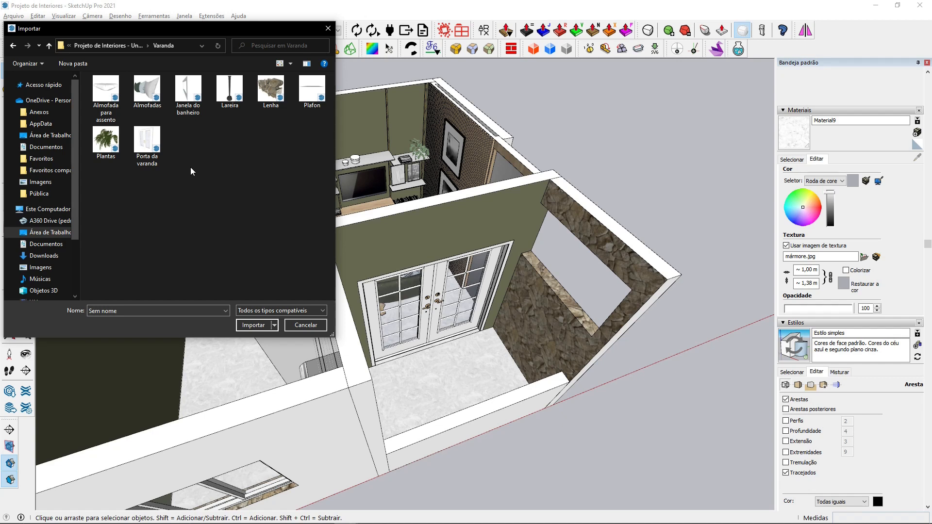
click(198, 119)
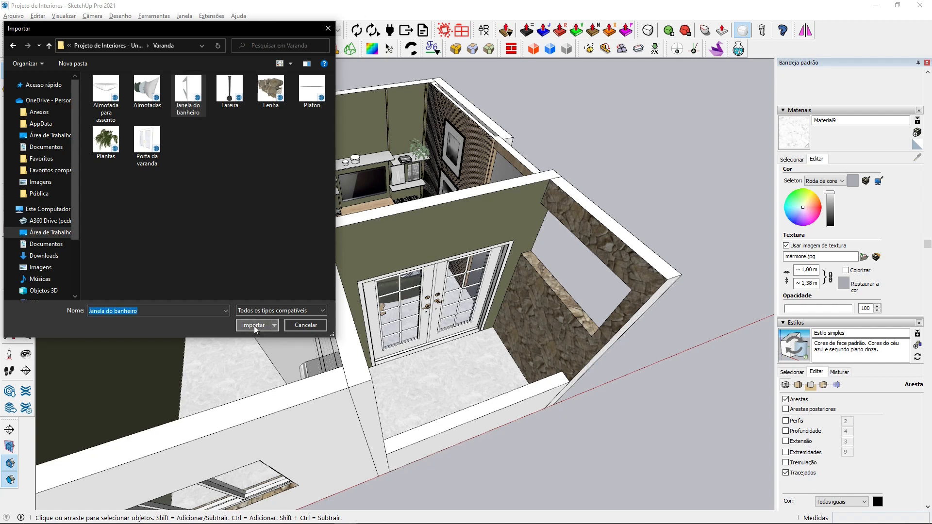
click(254, 324)
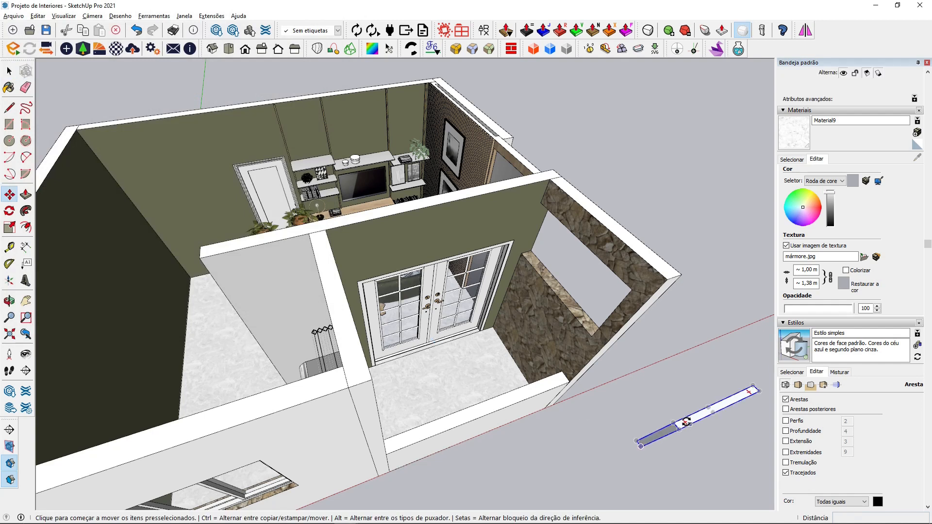
- Rotate the bathroom window model 90° and fit it into the opening in the balcony's stone wall
click(686, 422)
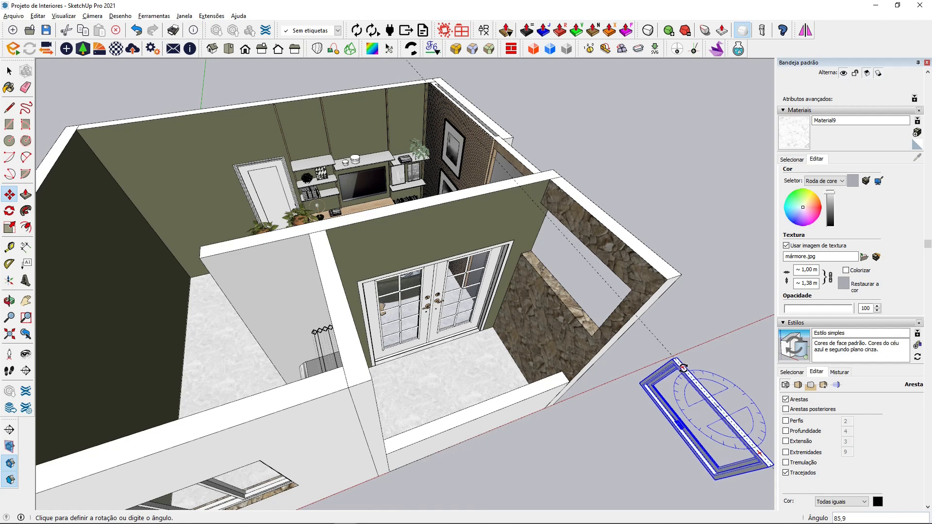
click(683, 369)
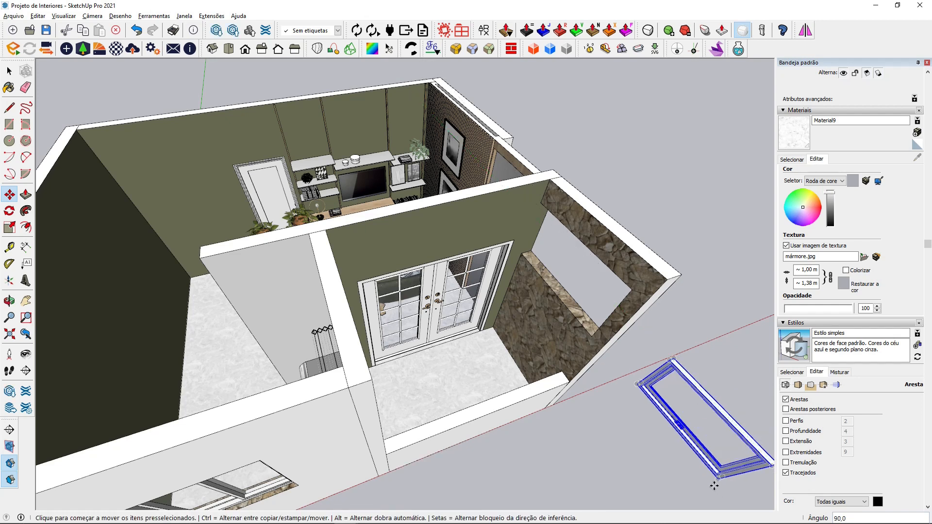
click(593, 336)
middle_drag(593, 337, 648, 250)
scroll(592, 206, up, 2)
middle_drag(592, 206, 548, 200)
scroll(485, 252, down, 5)
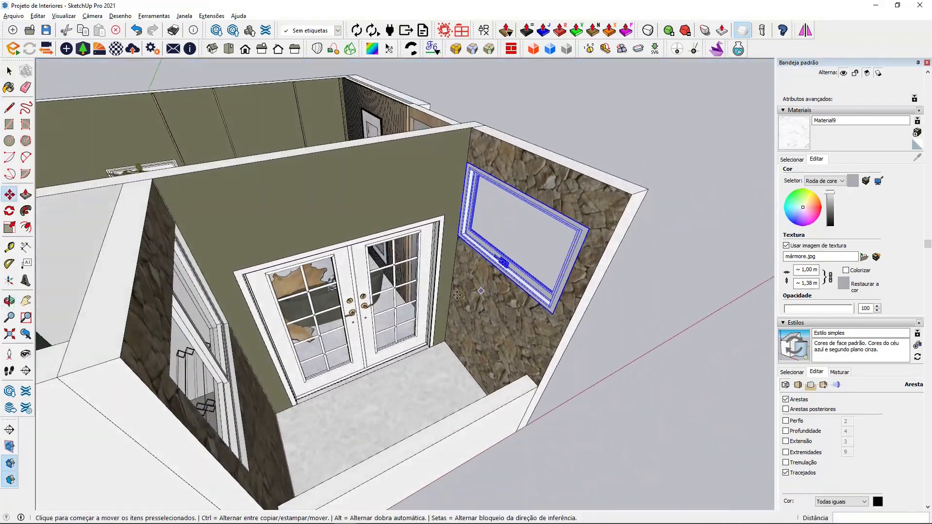
- Import the Lareira model from the Varanda folder and place it on the balcony floor
click(6, 18)
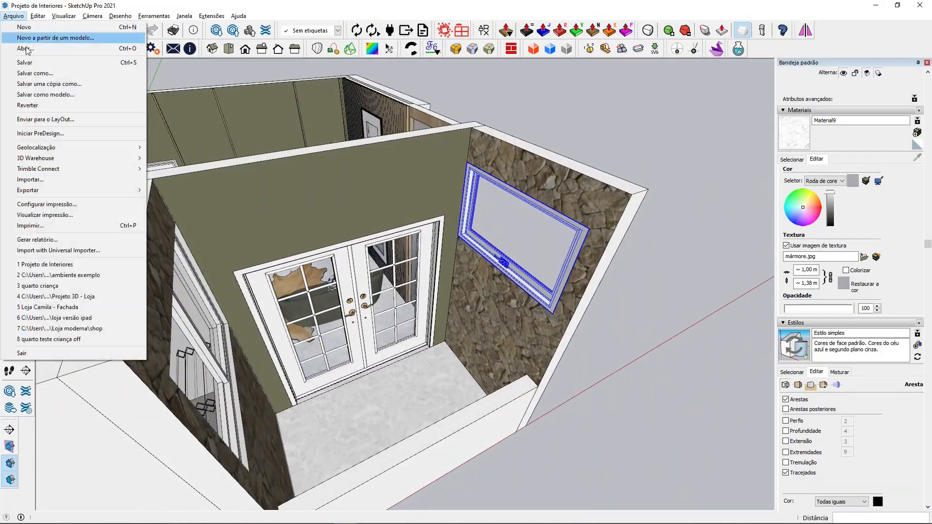
click(43, 185)
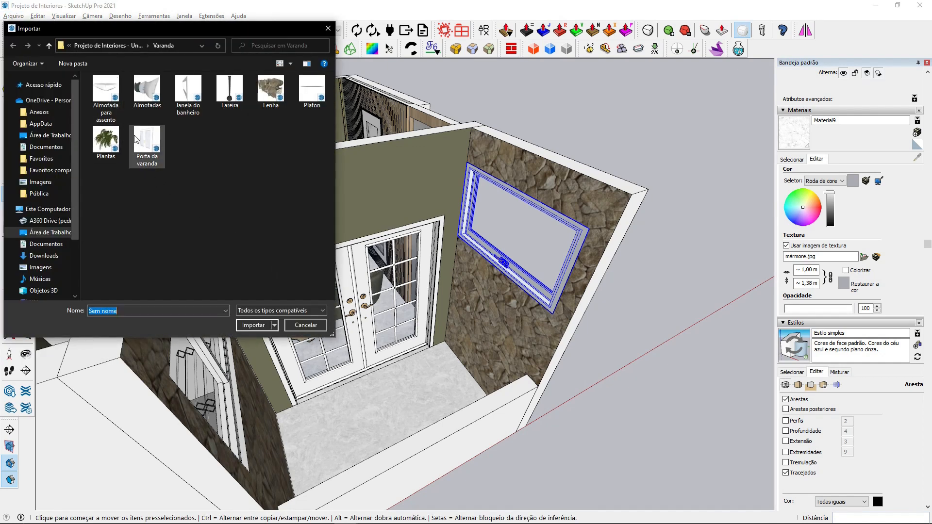
click(229, 91)
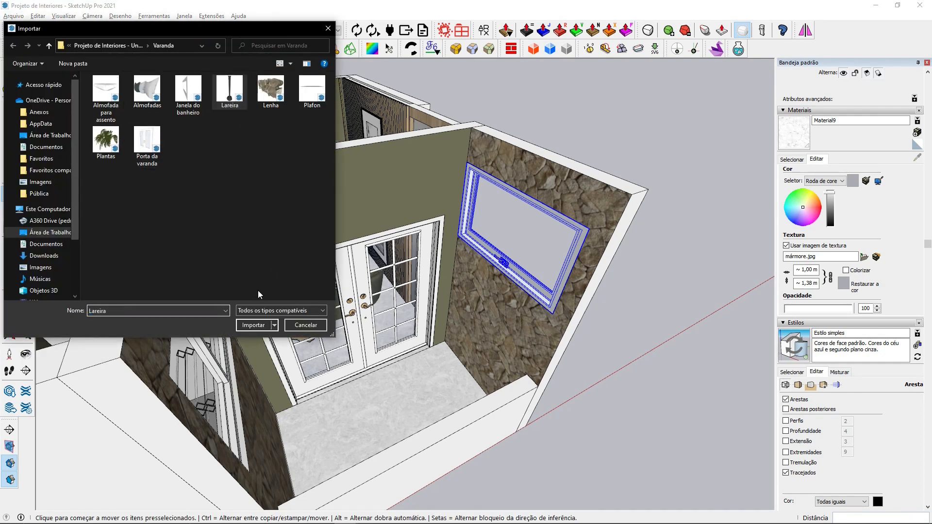
click(254, 327)
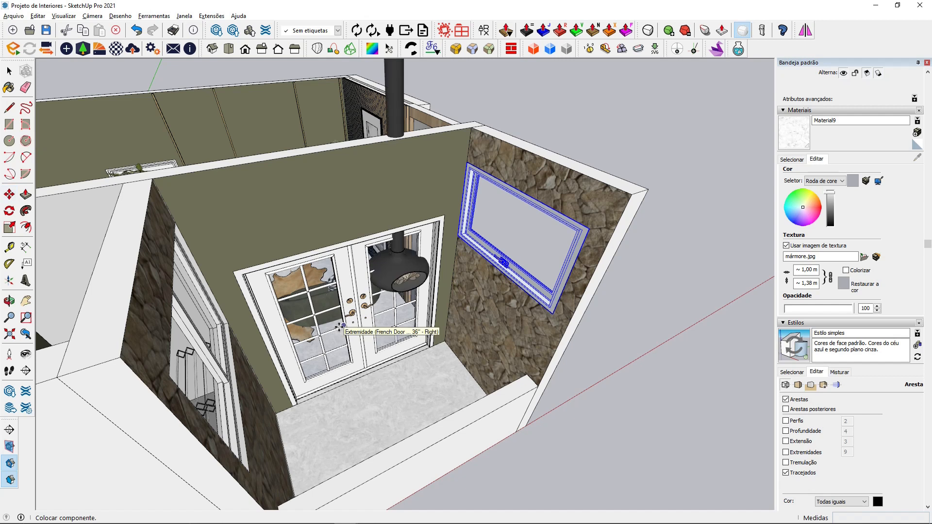
click(327, 432)
middle_drag(328, 432, 370, 409)
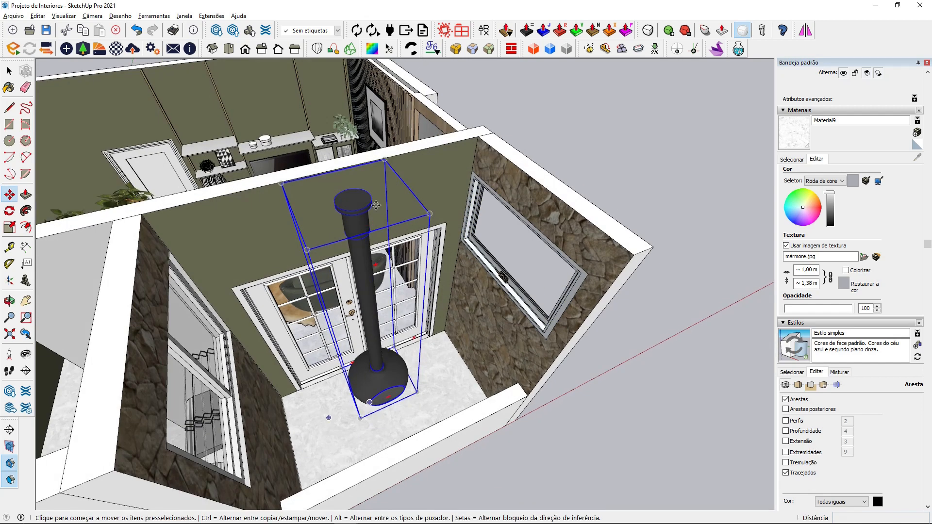
- Rotate the fireplace about 105° around its vertical axis
click(396, 187)
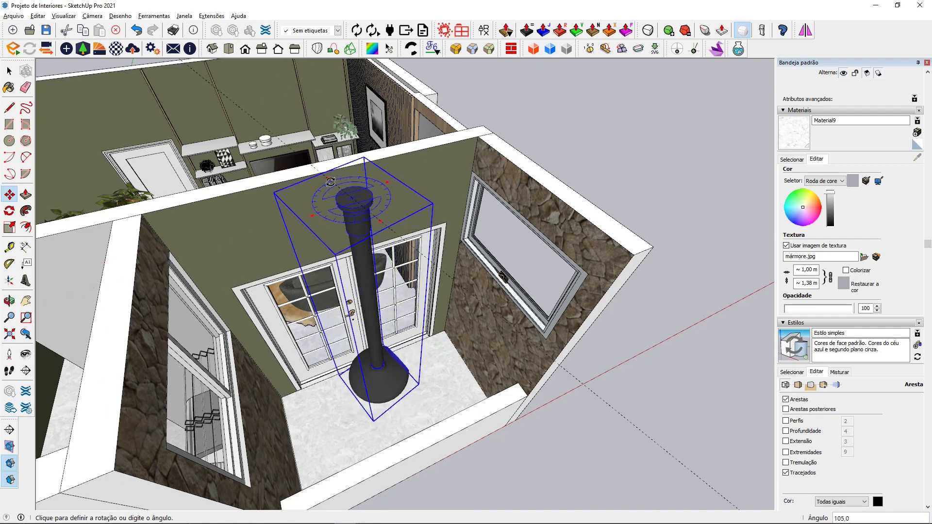
click(331, 181)
middle_drag(331, 182, 141, 330)
scroll(260, 281, up, 2)
scroll(274, 233, down, 4)
middle_drag(274, 233, 367, 179)
- Move the fireplace across the balcony floor toward the stone wall with the service-area window
click(358, 196)
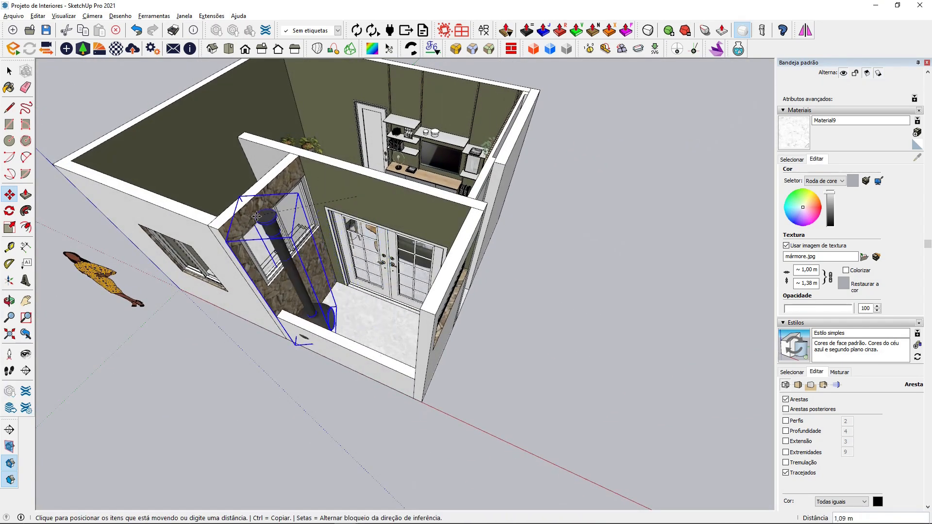
scroll(261, 210, up, 4)
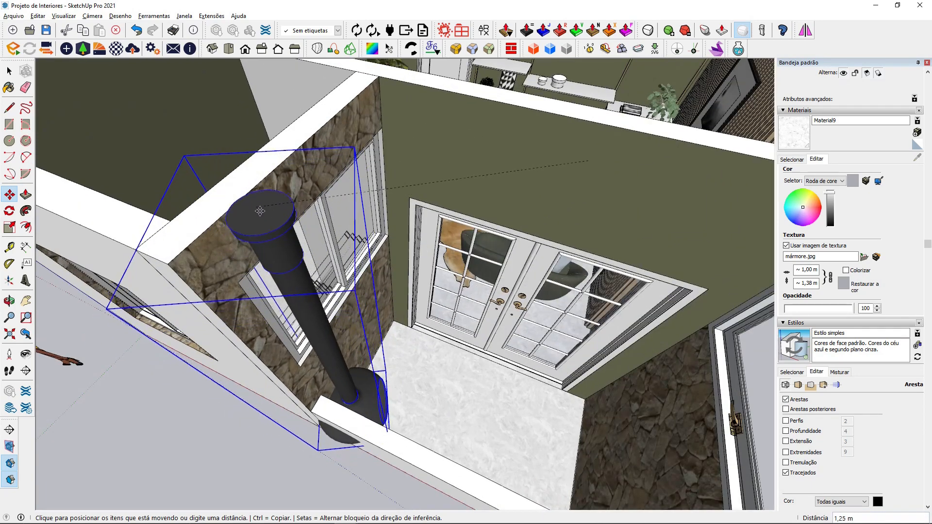
middle_drag(232, 203, 412, 386)
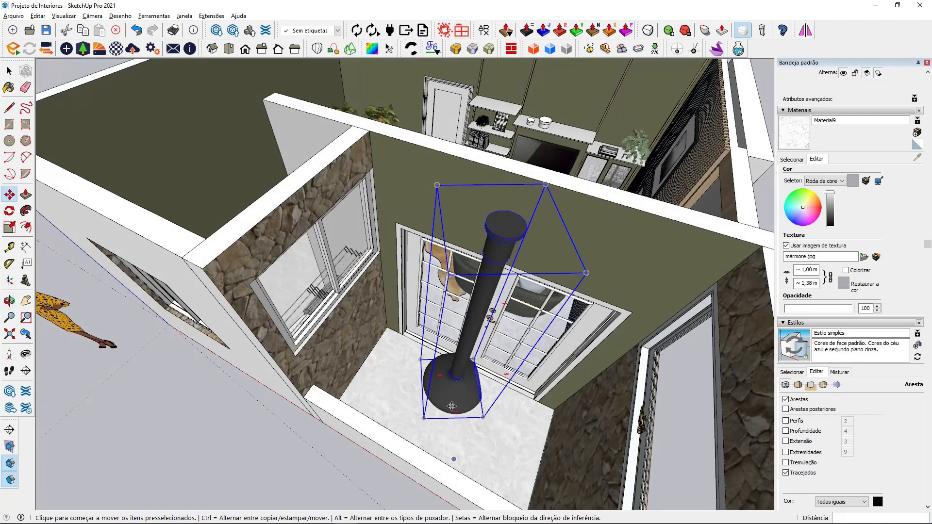
click(387, 418)
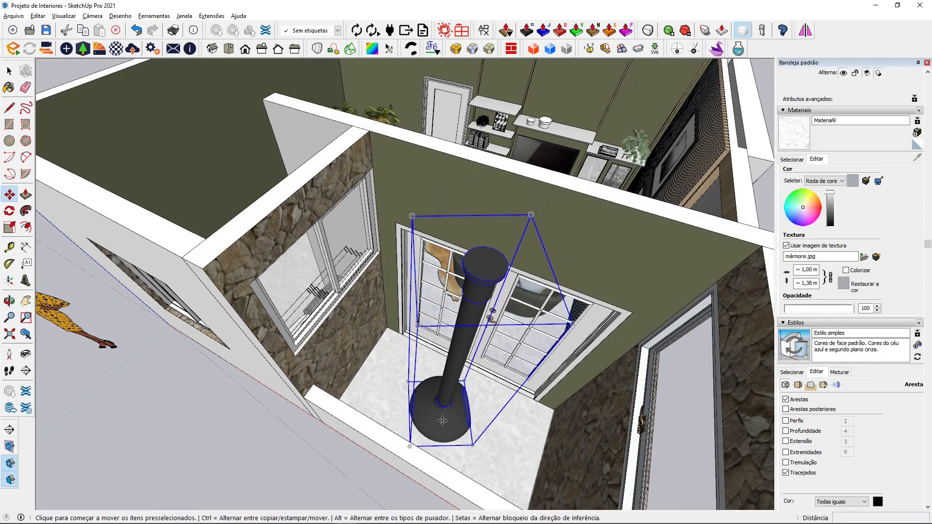
click(408, 422)
click(357, 394)
- Fine-tune the fireplace's position in front of the service-area window and check it from outside
middle_drag(357, 384, 175, 403)
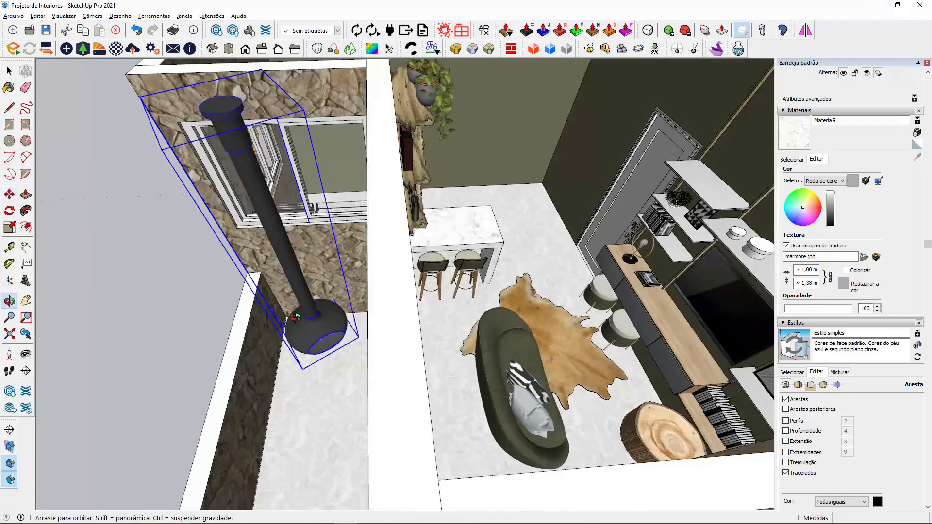
scroll(308, 327, up, 5)
click(320, 334)
click(312, 335)
middle_drag(312, 335, 249, 322)
scroll(359, 362, down, 5)
middle_drag(363, 359, 214, 437)
scroll(340, 381, down, 6)
middle_drag(262, 330, 583, 310)
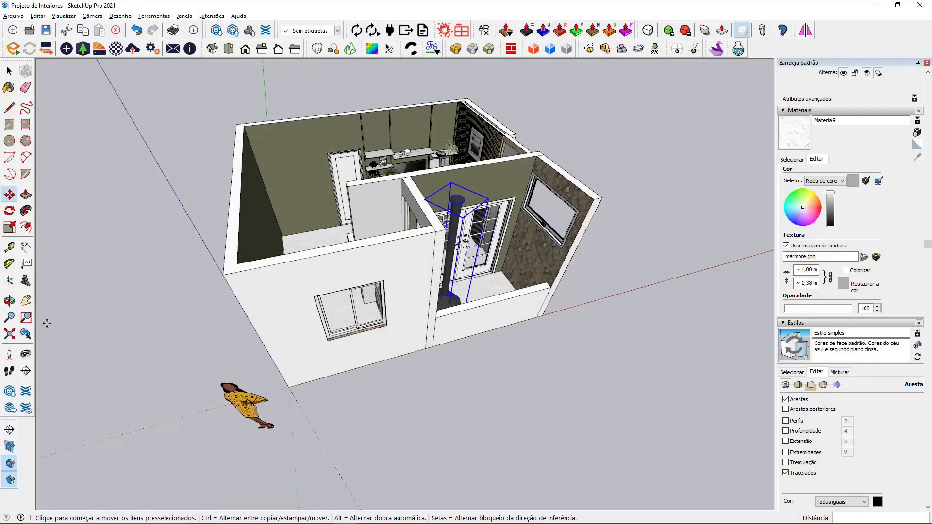
- Import the Plantas model from the Varanda folder and place it on the ground outside the balcony
click(26, 301)
middle_drag(340, 311, 543, 400)
scroll(384, 365, up, 4)
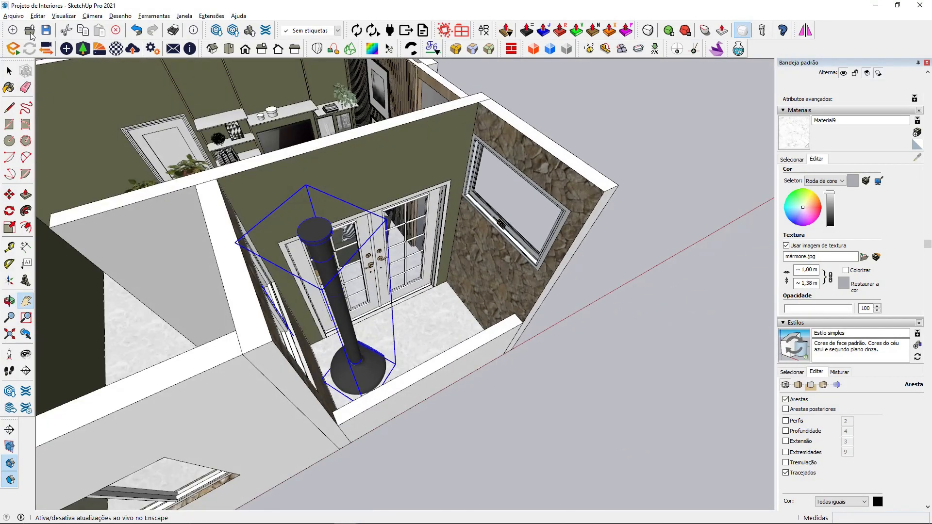
click(13, 16)
click(40, 180)
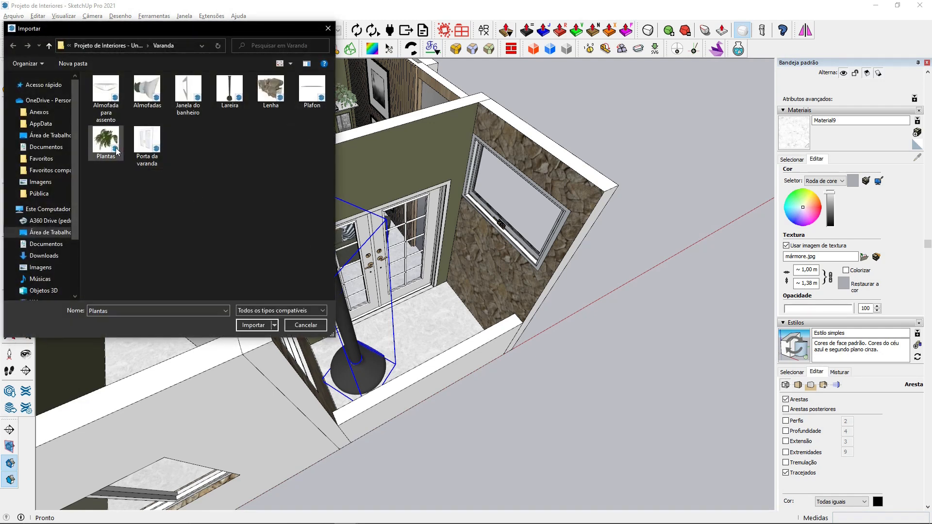
click(258, 326)
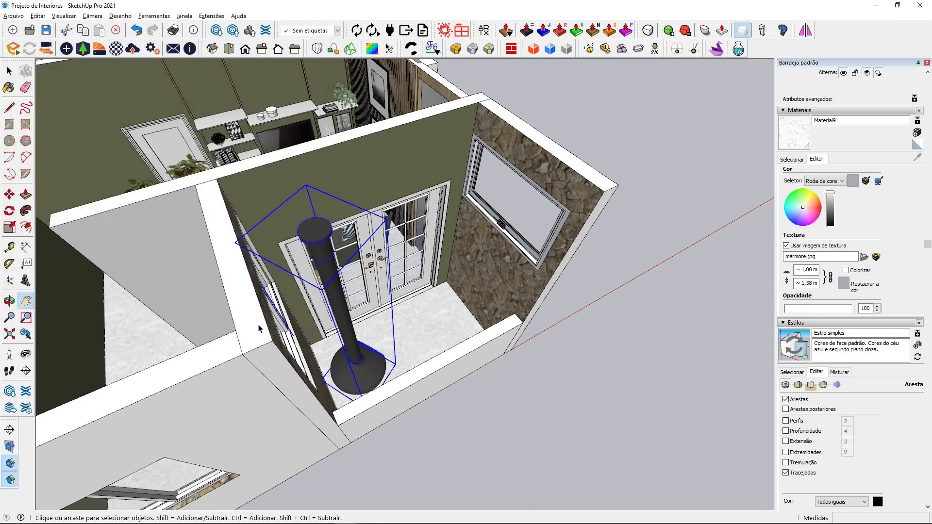
click(548, 416)
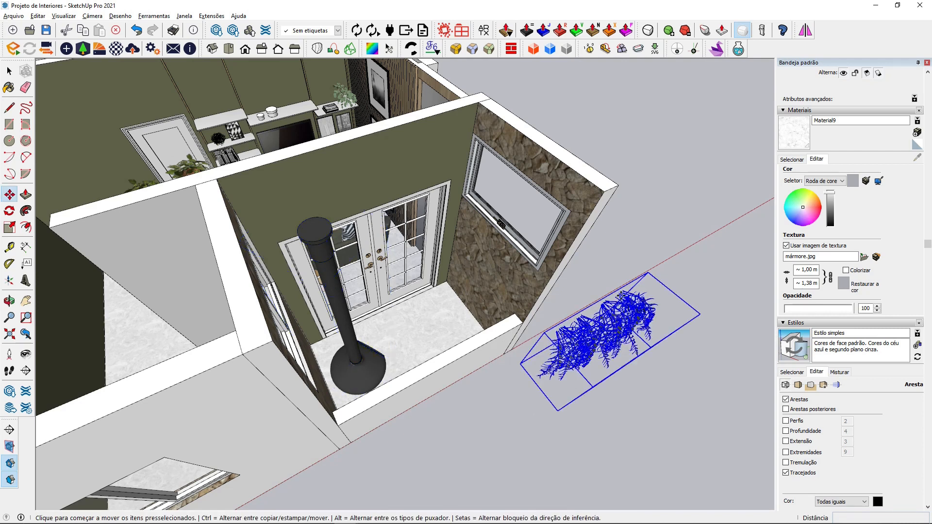
- Rotate the plants 90° and move them to the top inner corner of the stone wall above the balcony window
click(685, 335)
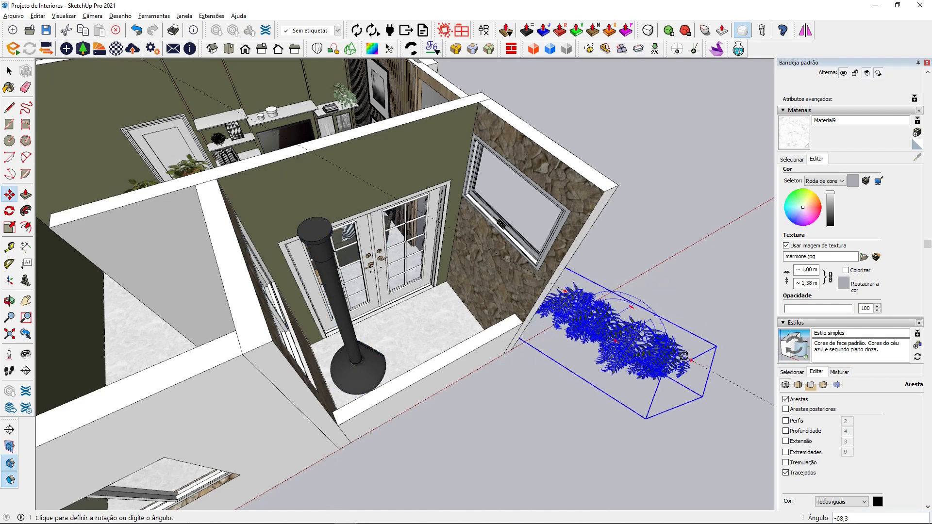
click(678, 373)
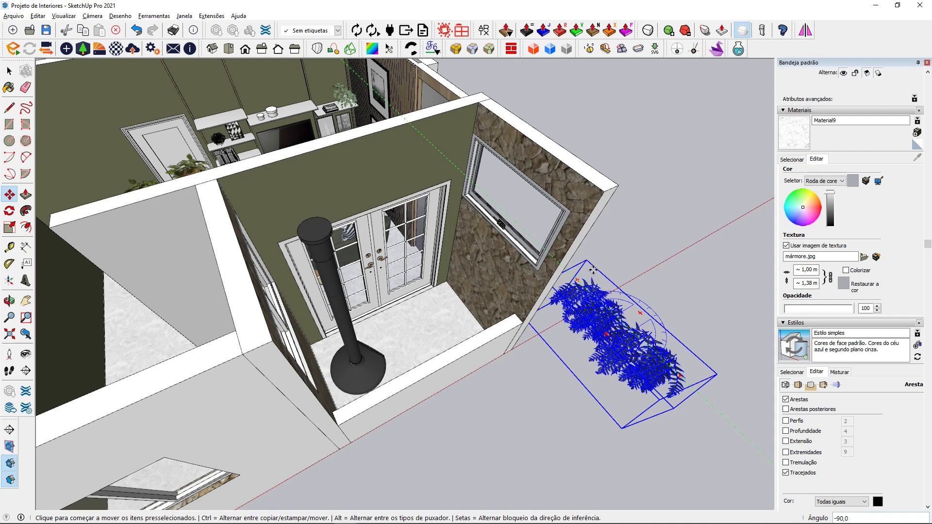
click(586, 261)
click(485, 104)
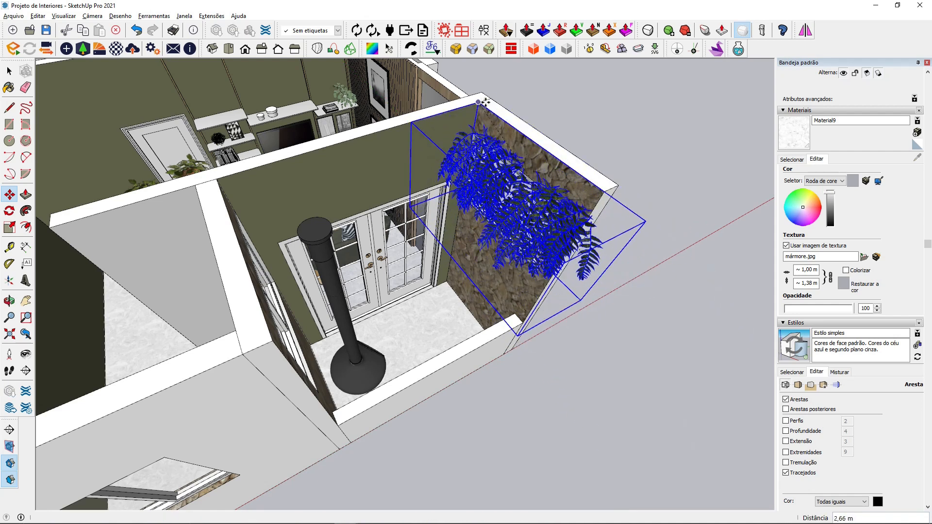
middle_drag(486, 103, 552, 115)
scroll(521, 182, up, 2)
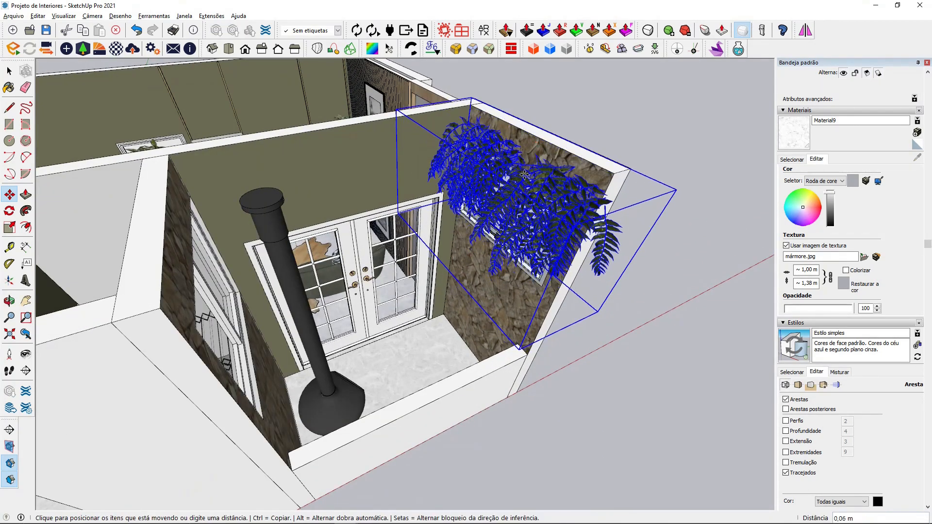
- Scale the hanging plants to suit the stone wall and adjust their height along its top edge
middle_drag(520, 182, 602, 136)
key(s)
drag(601, 130, 572, 140)
click(9, 195)
middle_drag(347, 227, 425, 201)
scroll(450, 183, up, 1)
click(449, 184)
key(Up)
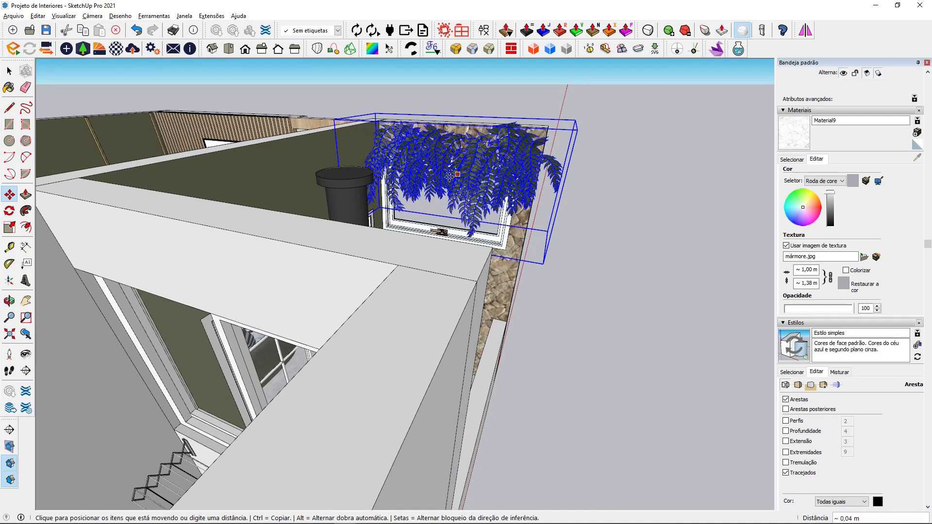
click(450, 180)
click(8, 72)
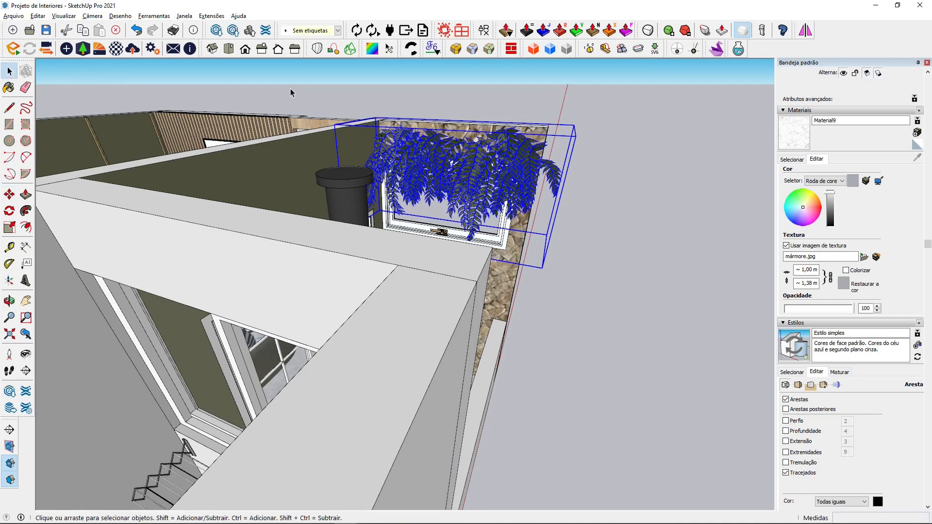
click(291, 88)
- Draw a 1.35 × 0.5 m rectangle on the balcony floor along the stone wall below the hanging plants
middle_drag(290, 89, 297, 210)
scroll(297, 210, up, 3)
middle_drag(311, 243, 481, 408)
scroll(451, 341, down, 2)
scroll(447, 324, down, 2)
scroll(418, 354, up, 4)
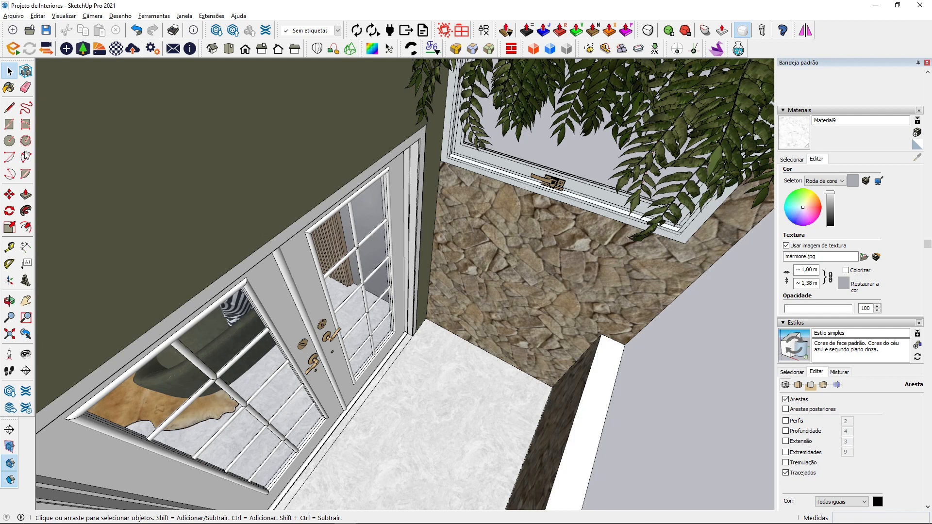
click(7, 126)
scroll(408, 395, up, 4)
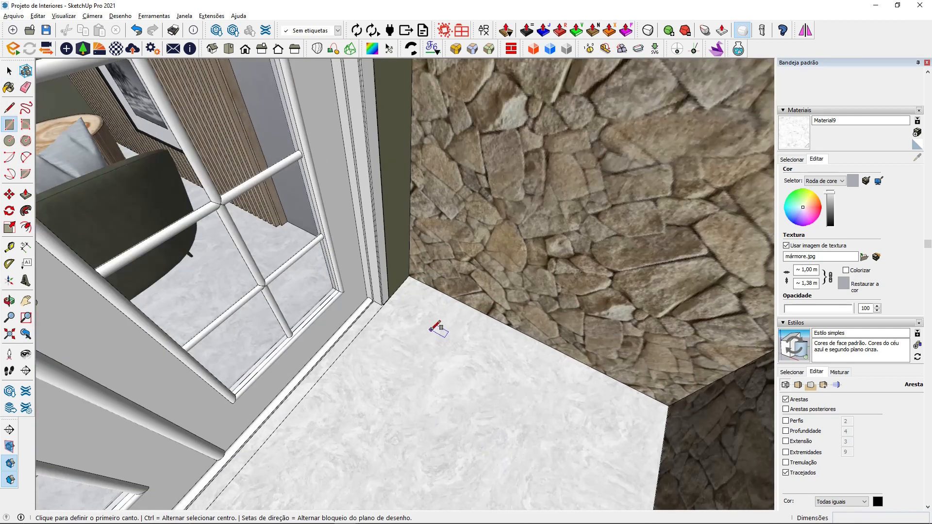
click(411, 280)
middle_drag(412, 279, 456, 311)
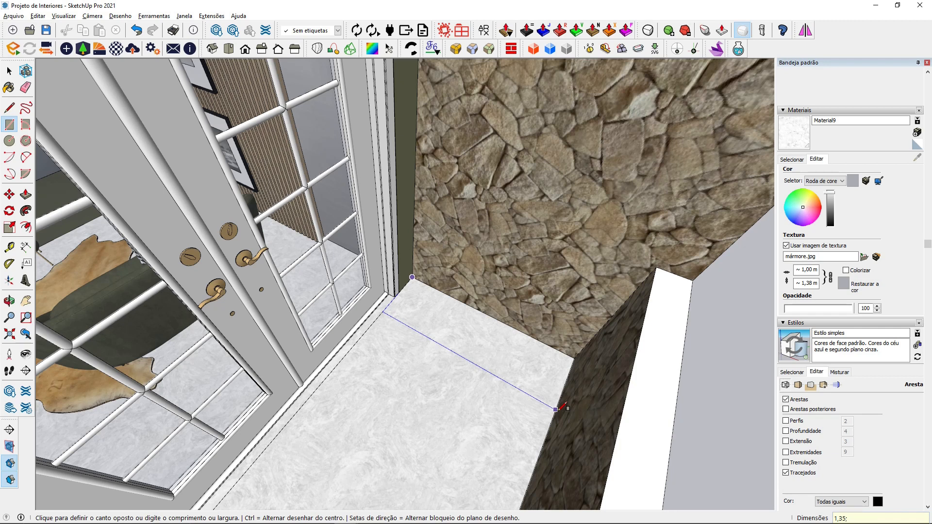
click(556, 409)
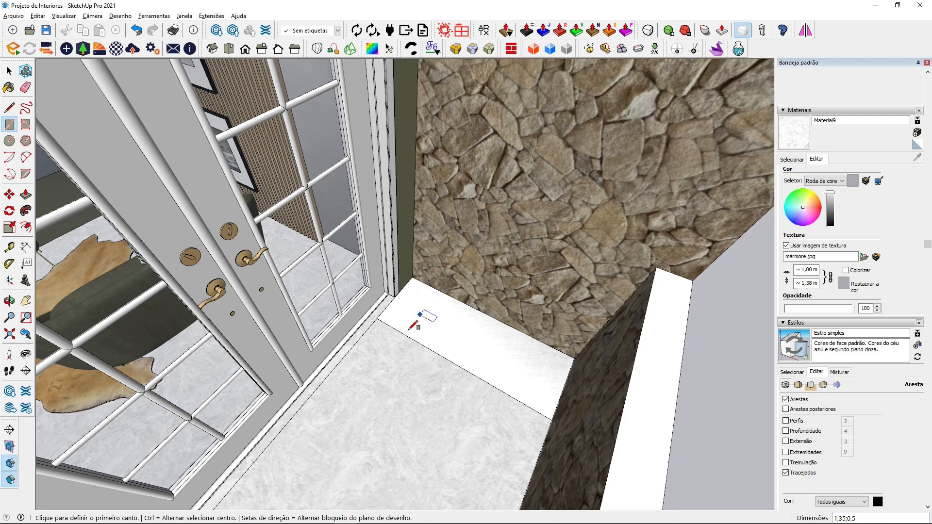
- Extrude the floor rectangle upward 0.45 m to form a bench
click(26, 195)
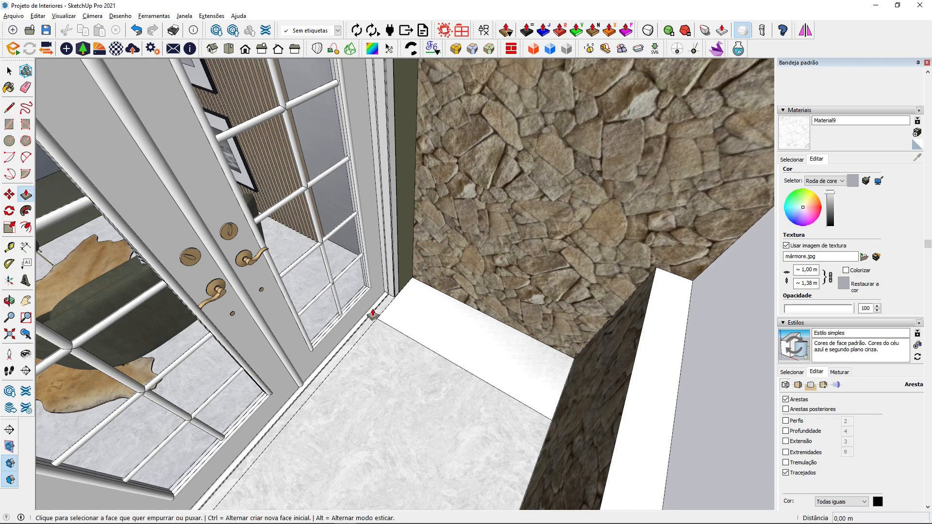
click(378, 318)
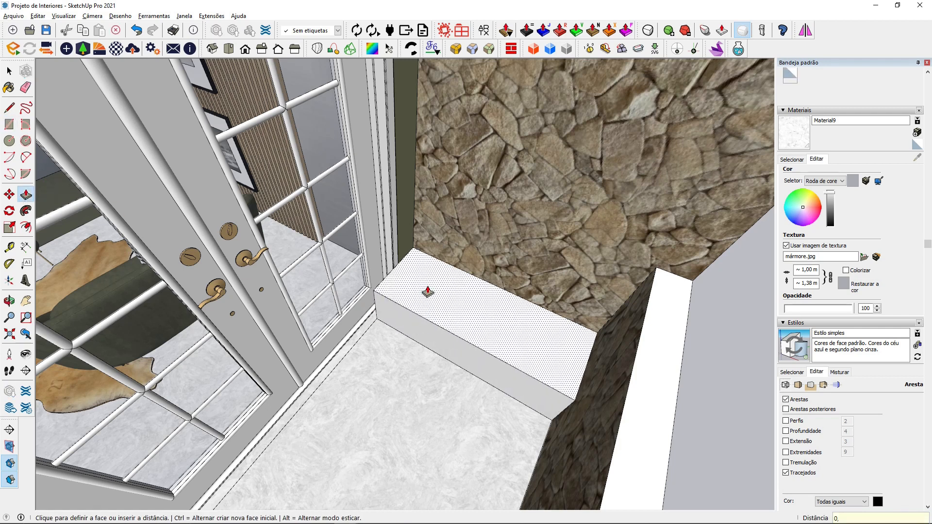
key(Return)
middle_drag(376, 298, 411, 325)
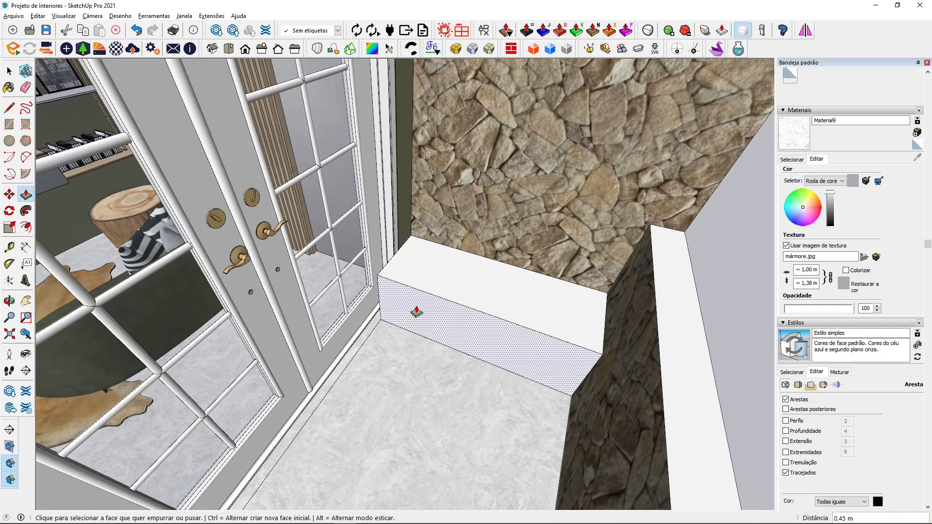
- Offset the outline of the bench's front face 0.05 m inward
key(f)
scroll(393, 313, up, 3)
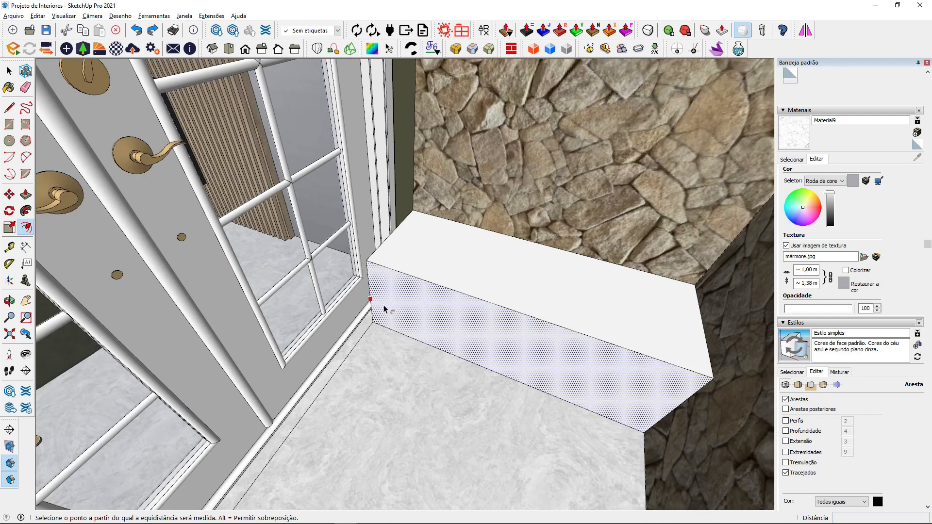
click(384, 309)
text(0,05)
key(Return)
- Draw a 0.05 m line extending the inset outline's door-side edge down to the floor
middle_drag(388, 308, 378, 290)
key(l)
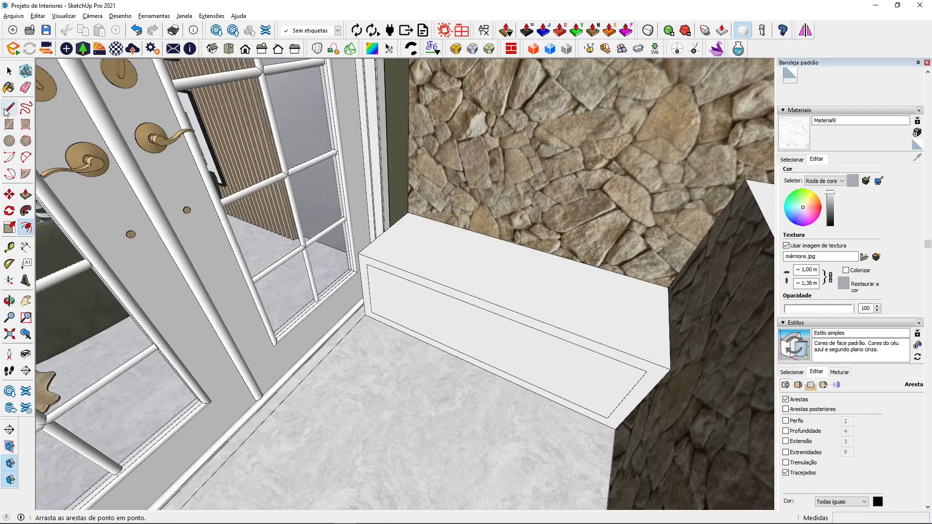
scroll(375, 292, up, 2)
scroll(373, 318, up, 3)
click(374, 333)
click(375, 343)
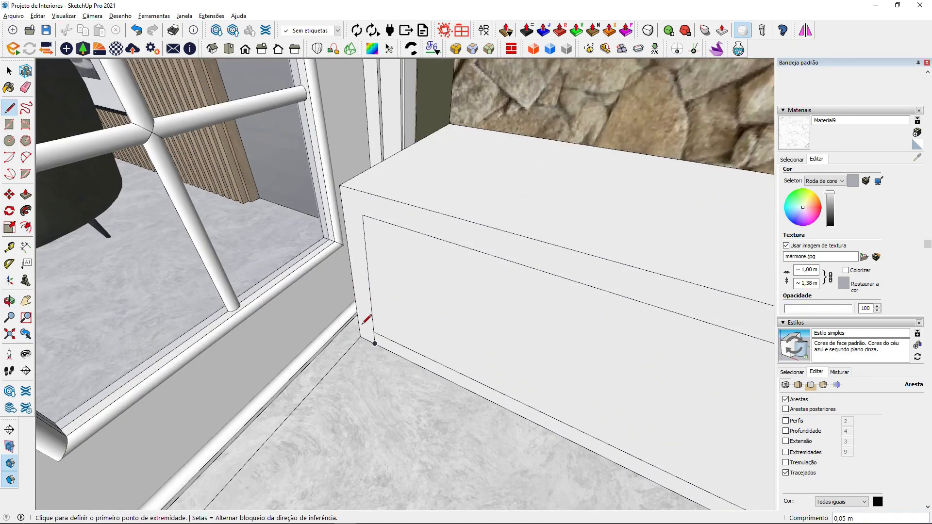
- Draw a line extending the inset outline's far side edge down to the floor and erase the outline's lower edge
scroll(359, 294, down, 4)
click(657, 447)
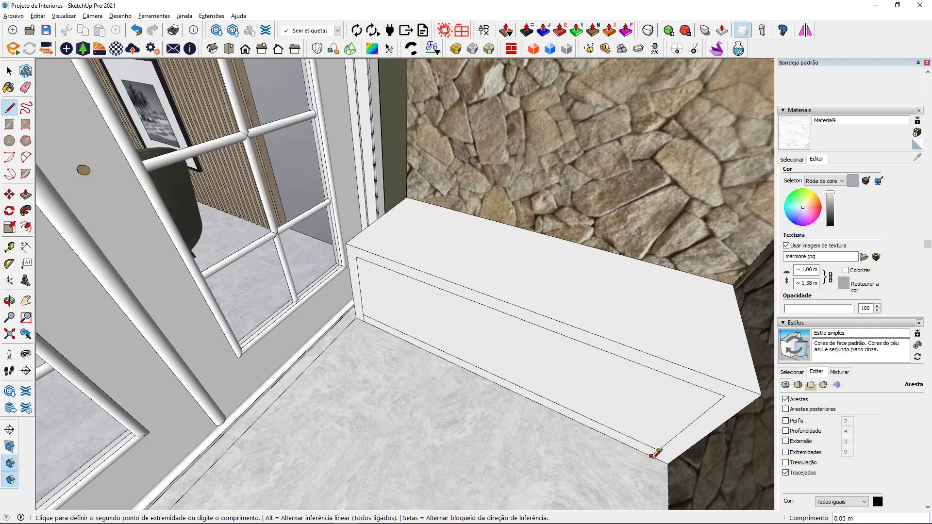
scroll(653, 456, up, 3)
click(675, 431)
scroll(499, 387, down, 3)
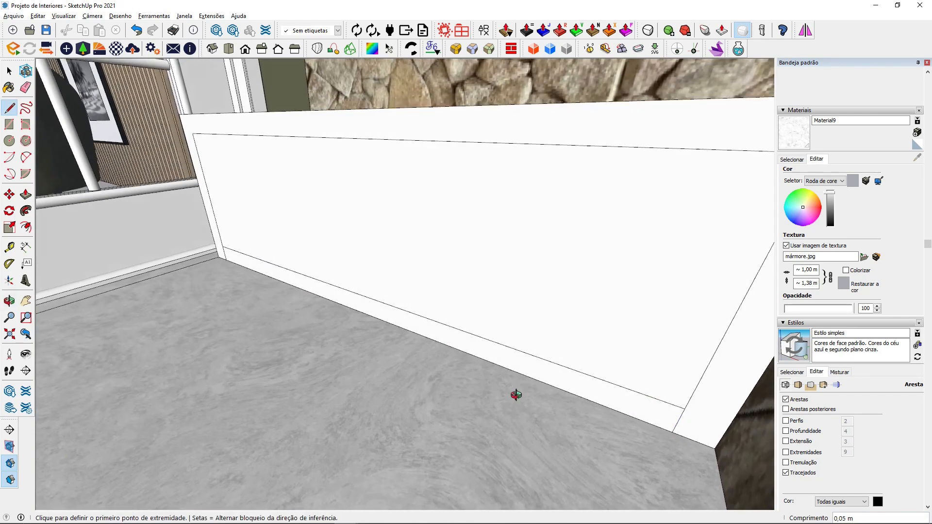
key(e)
click(305, 276)
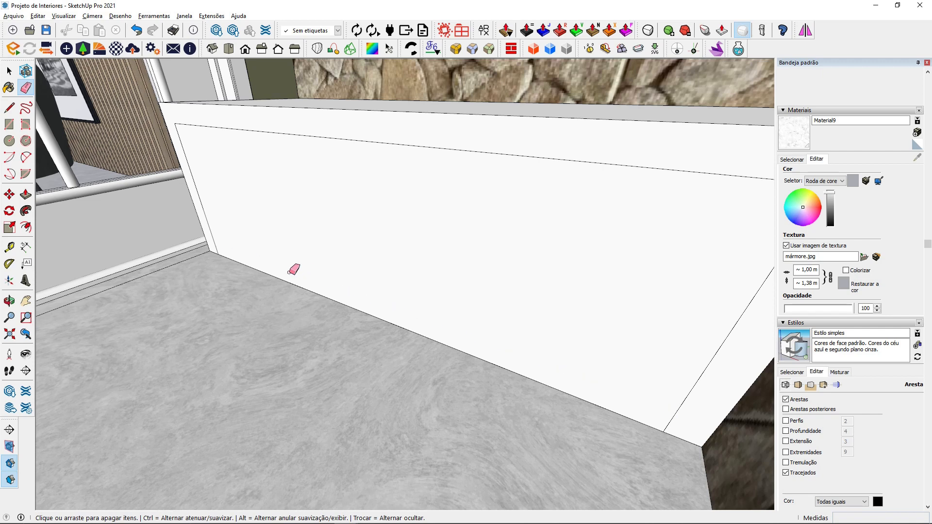
- Push the inset front face 0.5 m back to the stone wall to hollow out the space under the bench
middle_drag(289, 272, 279, 323)
click(26, 195)
middle_drag(290, 273, 322, 317)
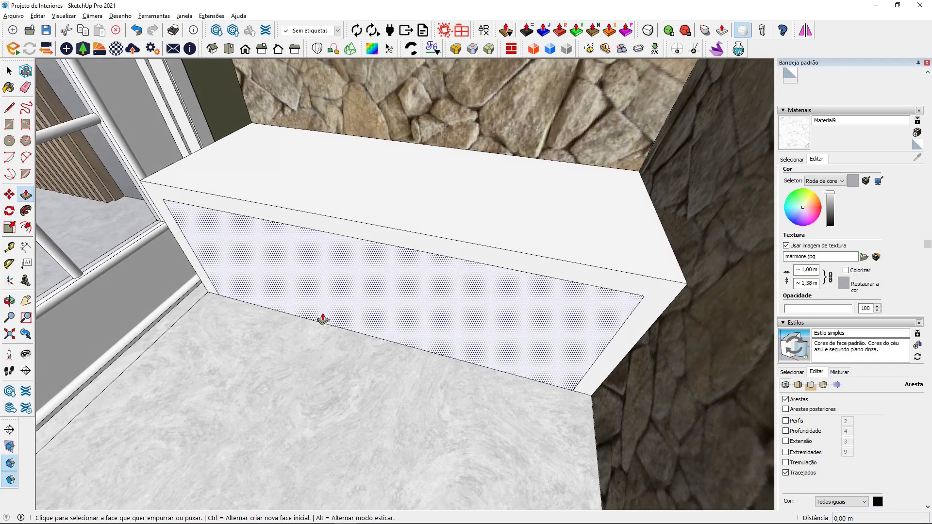
click(322, 316)
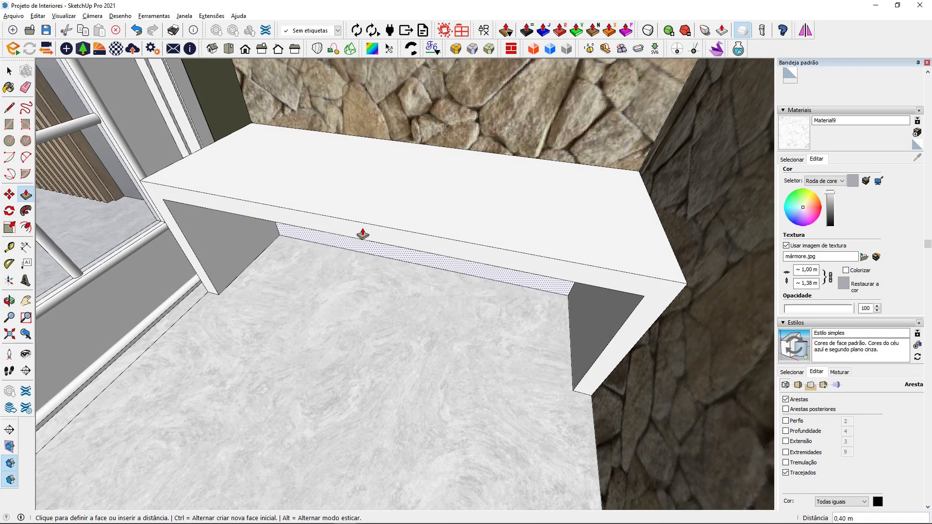
click(251, 129)
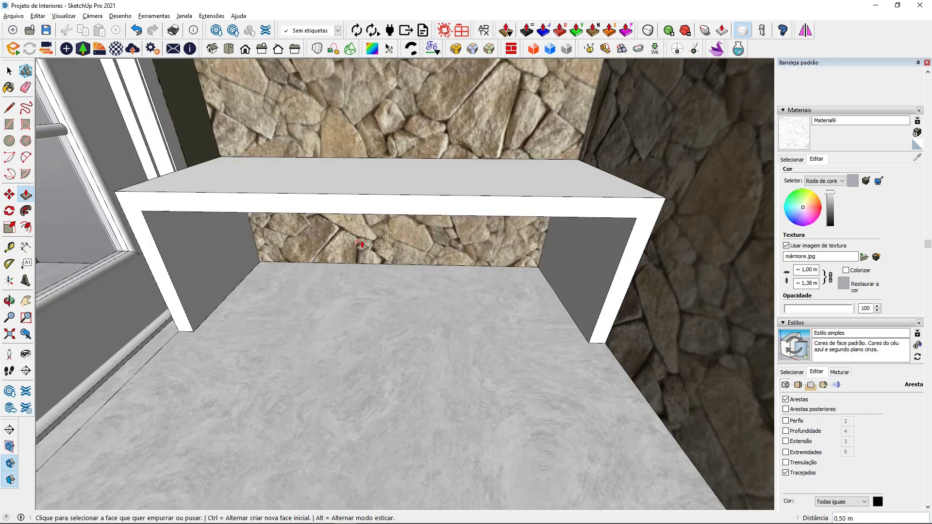
middle_drag(443, 202, 438, 221)
key(p)
middle_drag(470, 274, 484, 320)
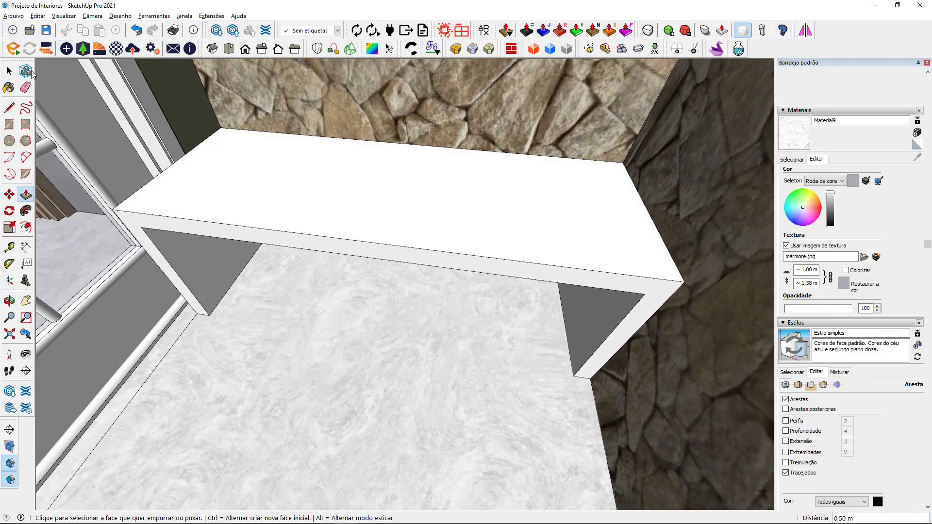
- Select the whole bench geometry and make it a group
click(11, 72)
middle_drag(399, 203, 393, 242)
triple_click(394, 242)
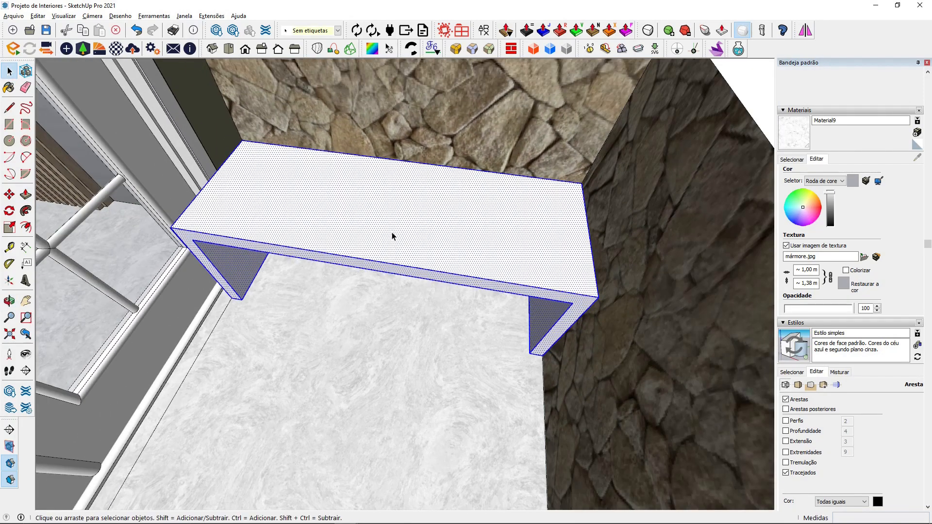
right_click(393, 237)
click(428, 320)
middle_drag(428, 320, 404, 287)
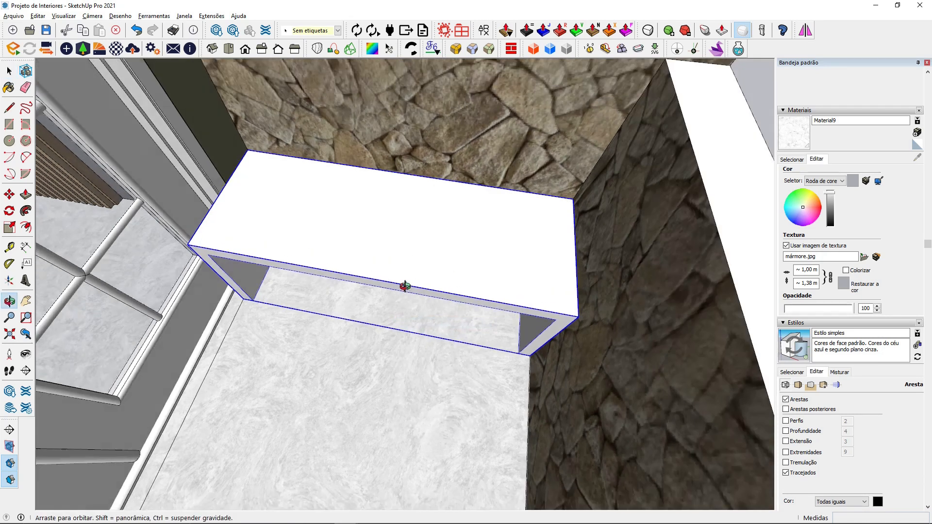
scroll(462, 287, down, 5)
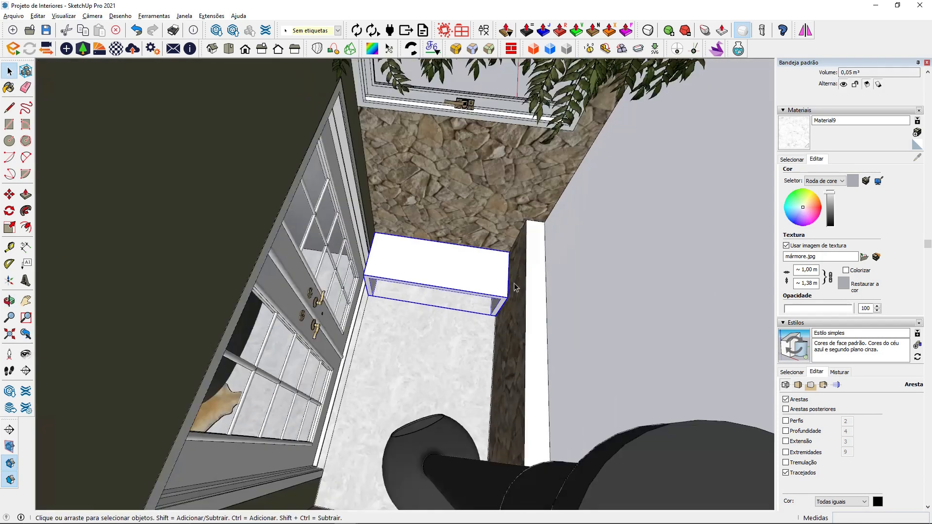
- Sample the wood material Material3 from the interior and apply it to the bench
click(806, 160)
scroll(457, 262, down, 10)
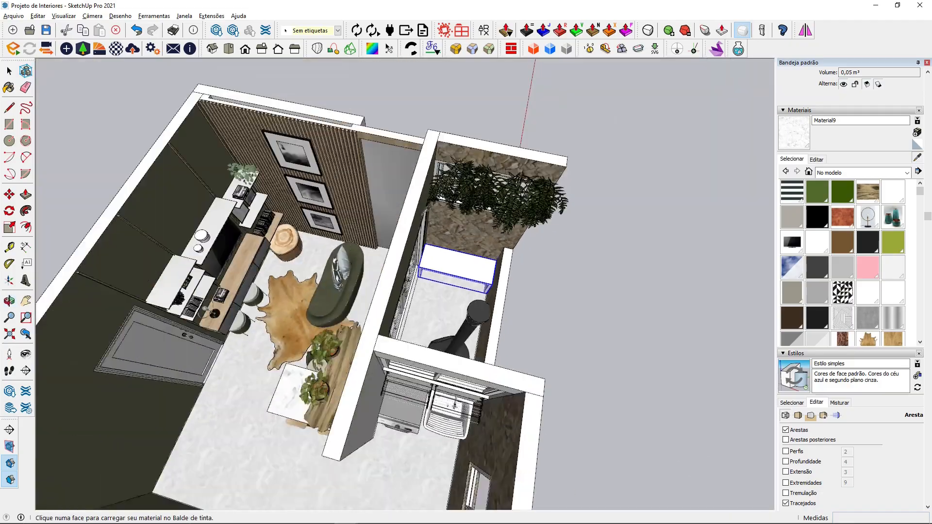
scroll(434, 125, up, 8)
alt+click(435, 125)
scroll(561, 345, up, 3)
click(561, 345)
mouse_move(561, 345)
middle_down()
mouse_move(481, 219)
mouse_move(462, 296)
mouse_move(340, 294)
mouse_move(312, 262)
middle_up()
scroll(436, 270, down, 3)
mouse_move(499, 266)
middle_down()
mouse_move(483, 327)
mouse_move(291, 194)
middle_up()
scroll(480, 325, up, 4)
- Import the "Almofada para assento" model and position it on the bench seat at the end away from the door
click(13, 16)
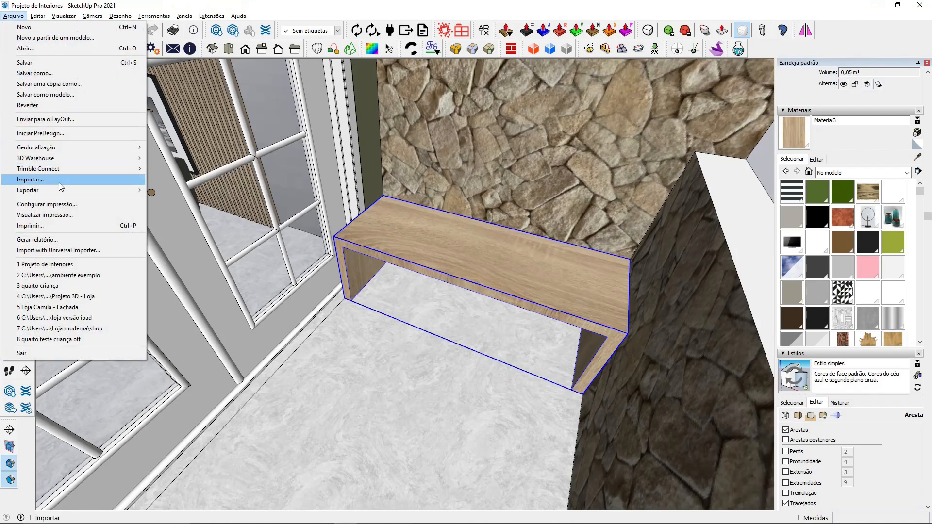
click(59, 183)
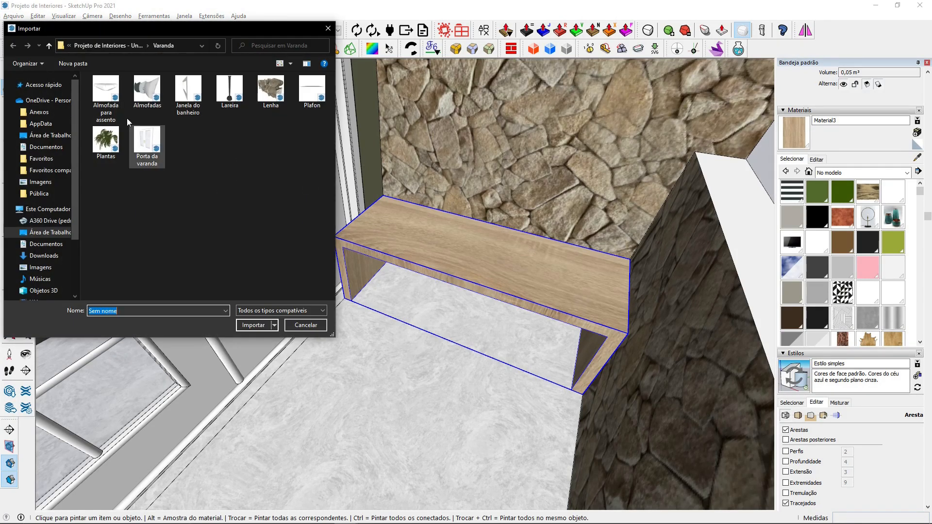
click(253, 326)
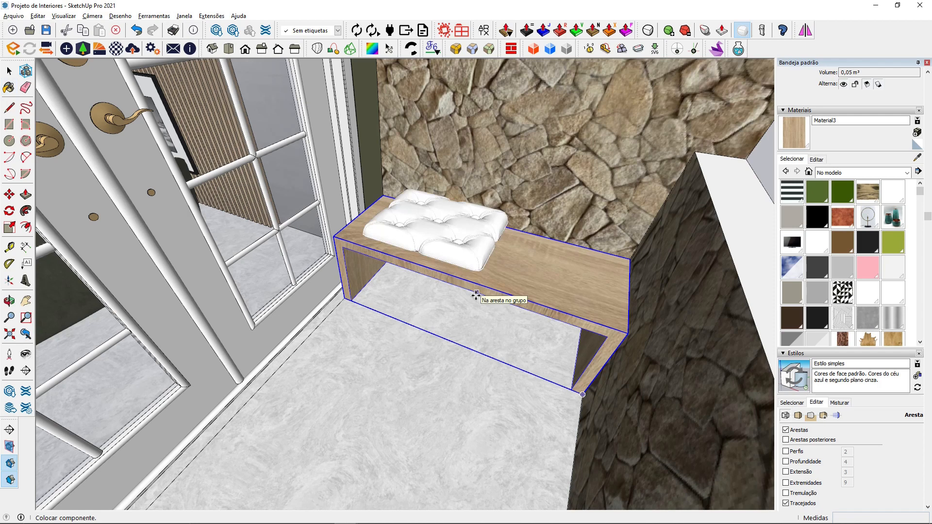
click(602, 301)
middle_drag(603, 298, 585, 334)
click(609, 223)
click(606, 230)
click(533, 243)
click(538, 247)
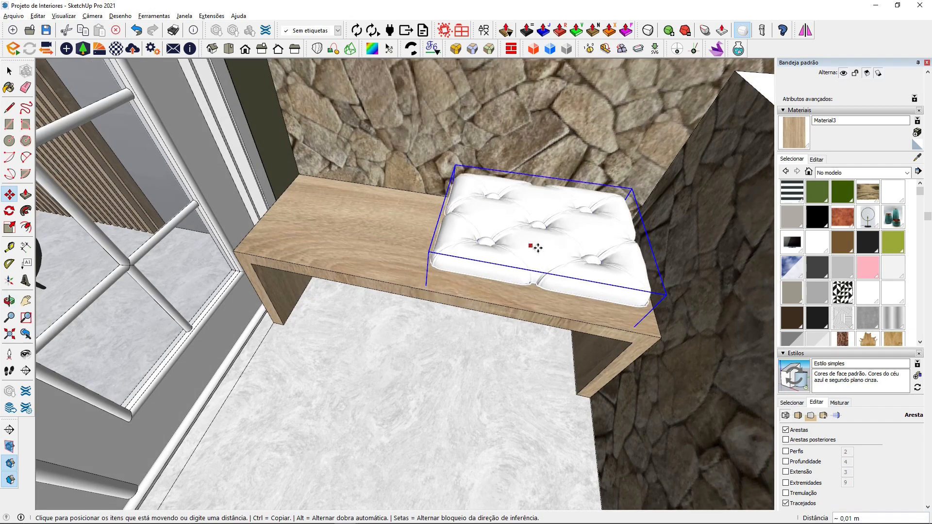
- Scale the seat cushion down vertically to make it thinner
middle_drag(536, 248, 575, 132)
key(s)
middle_drag(429, 291, 537, 185)
middle_drag(505, 230, 530, 152)
click(531, 152)
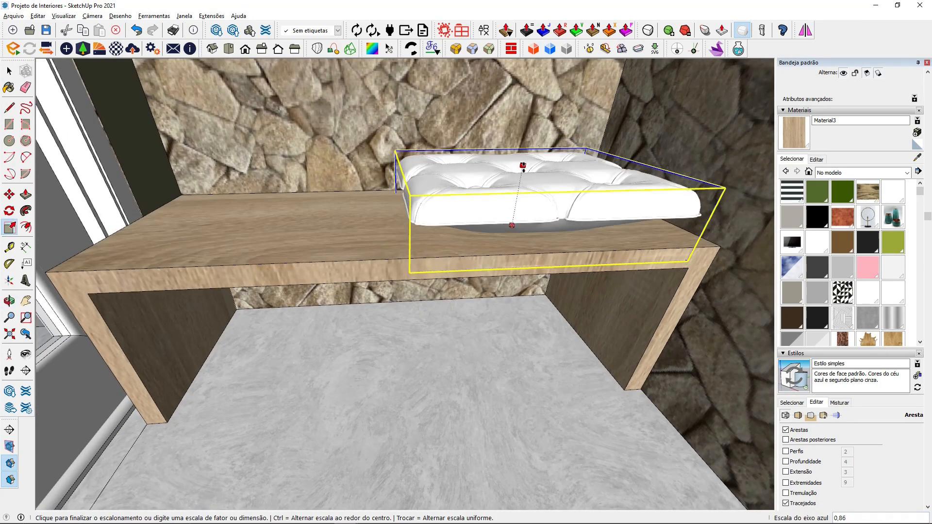
click(520, 184)
middle_drag(528, 231, 530, 154)
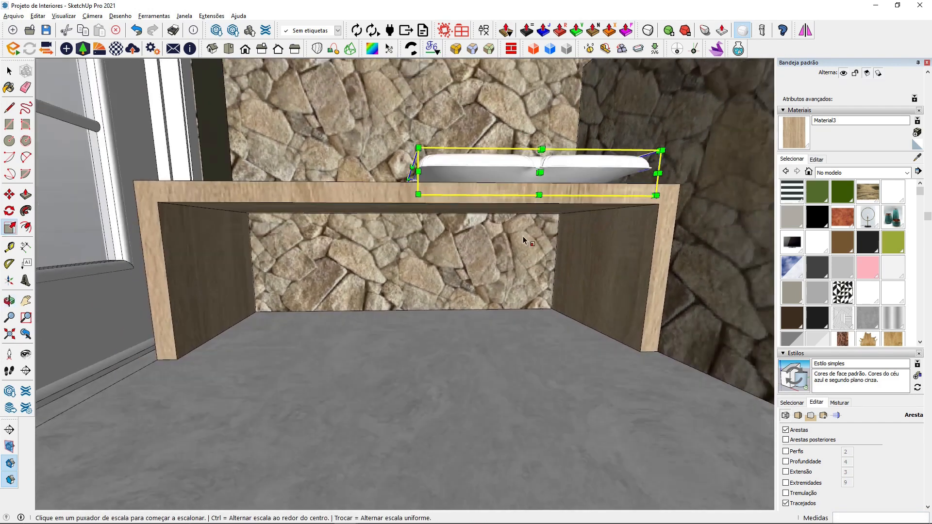
scroll(531, 207, up, 2)
middle_drag(511, 214, 469, 333)
scroll(491, 331, down, 3)
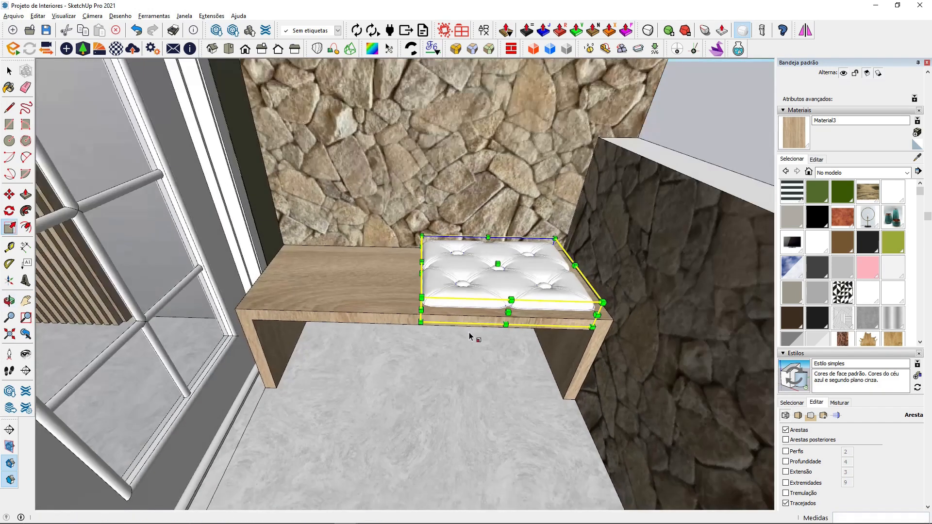
- Scale the seat cushion uniformly to about 0.86 and shift it back toward the stone wall
click(9, 195)
middle_drag(292, 316, 496, 310)
scroll(496, 309, up, 2)
click(9, 227)
drag(421, 242, 440, 260)
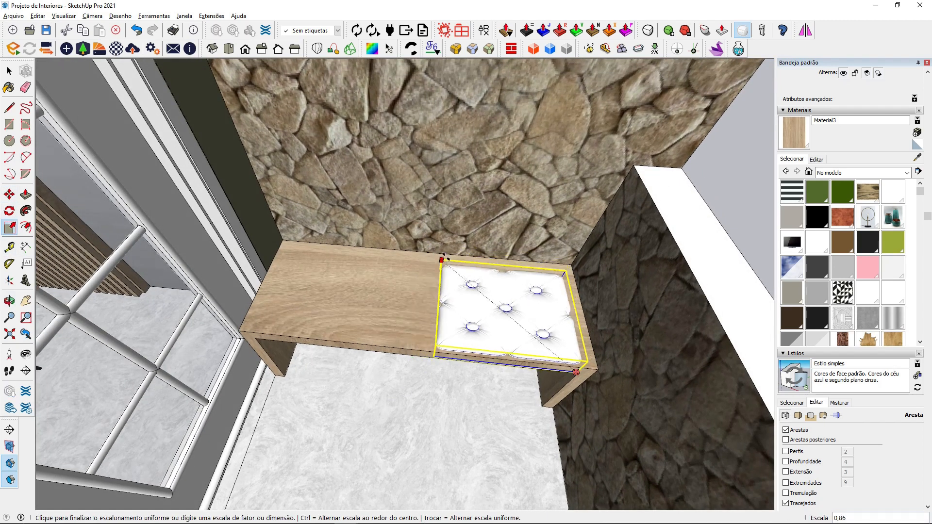
key(m)
click(503, 329)
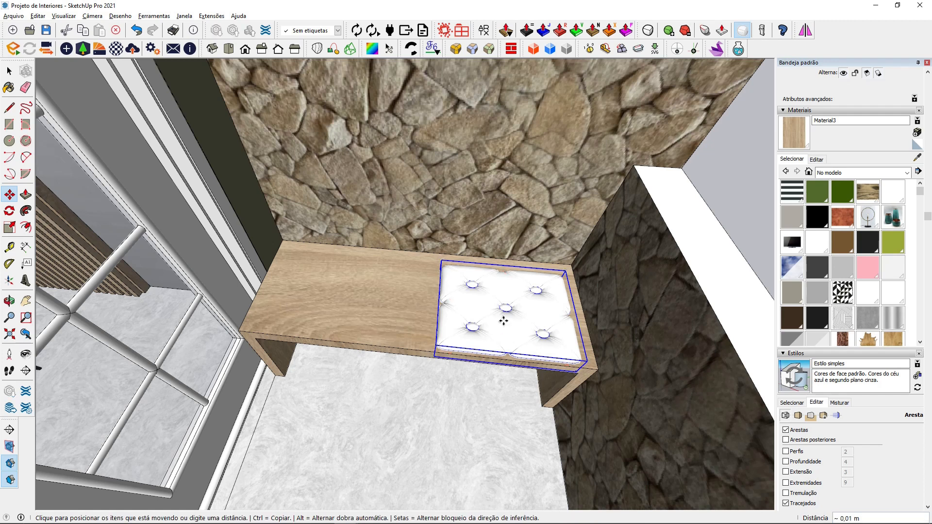
click(503, 322)
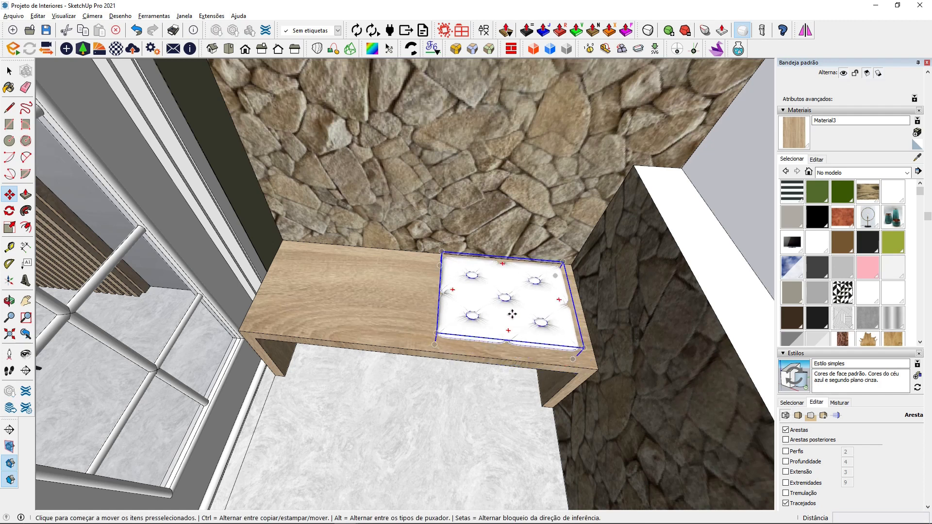
- Copy the seat cushion about 0.56 m along the bench toward the door
click(512, 314)
key(ctrl)
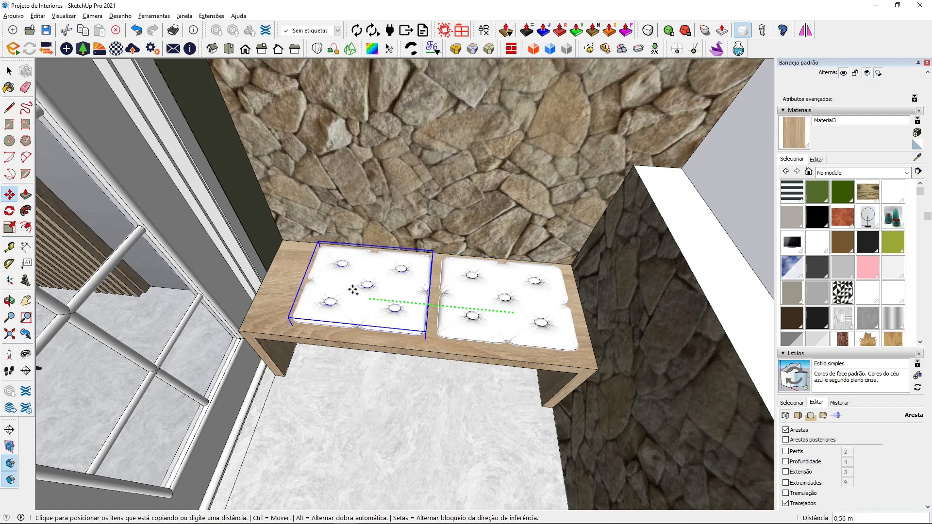
click(353, 290)
- Select both seat cushions and move them about 0.10 m toward the door
key(space)
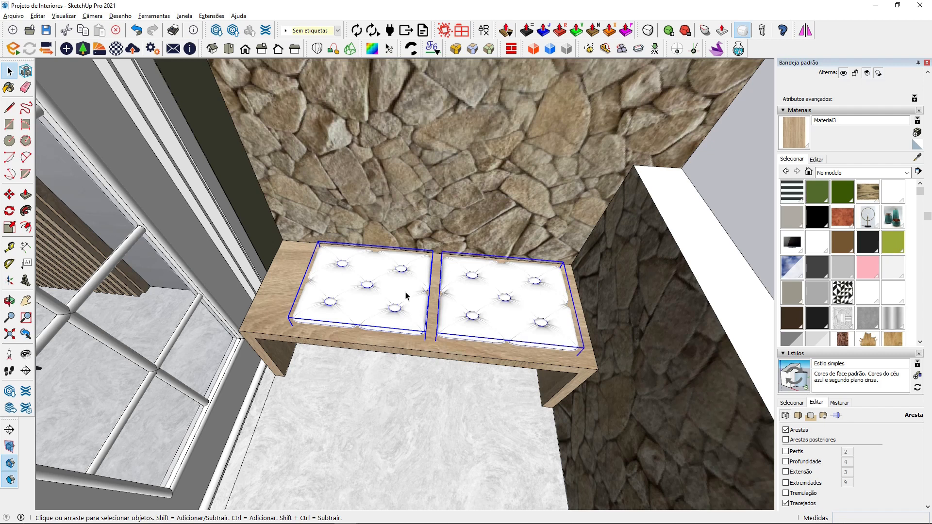
key(m)
click(372, 292)
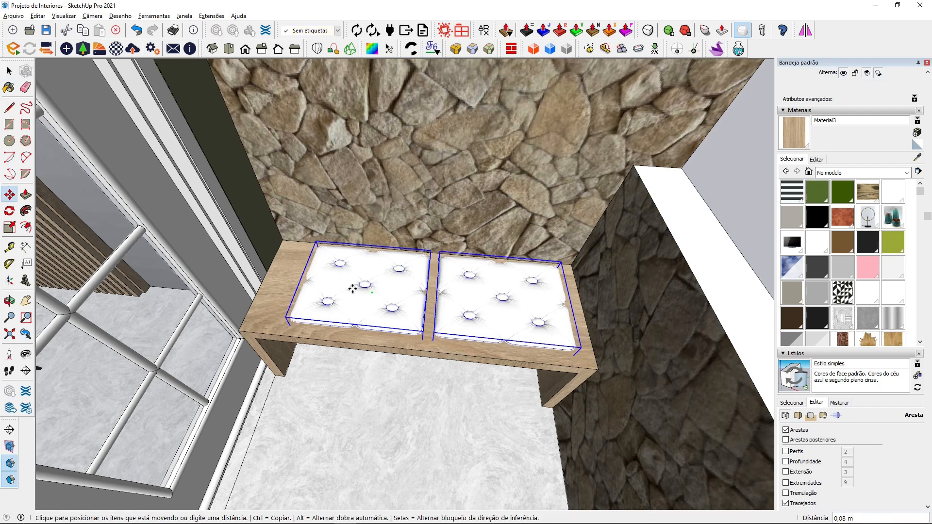
click(349, 290)
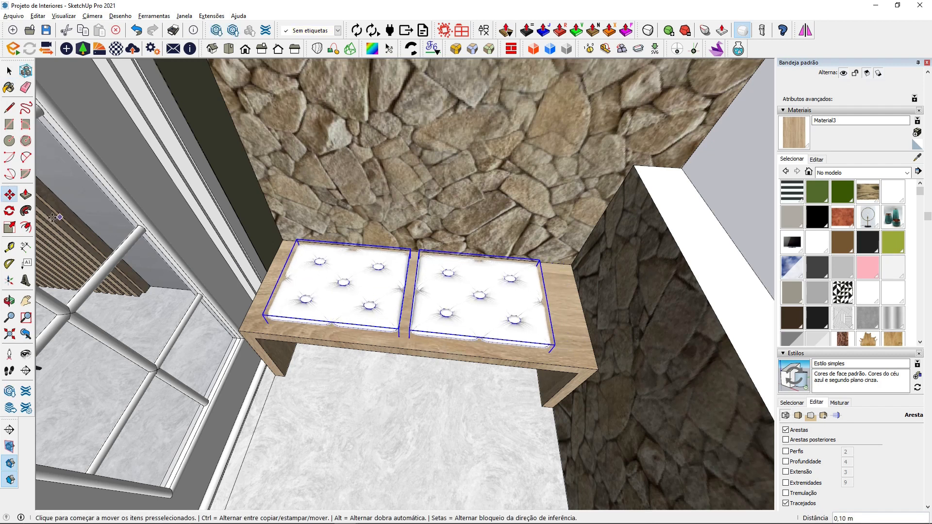
- Stretch both seat cushions along the bench's length to a scale of about 1.08
middle_drag(483, 327, 511, 288)
key(s)
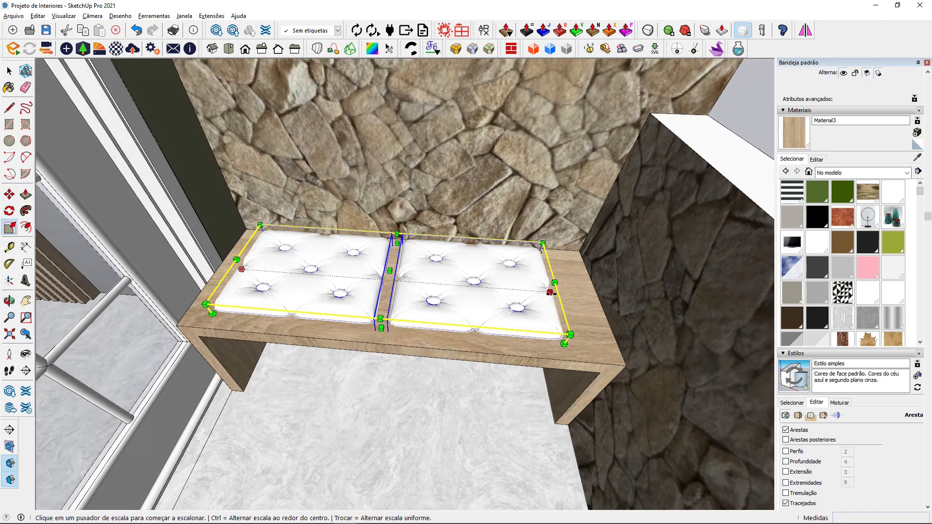
click(549, 293)
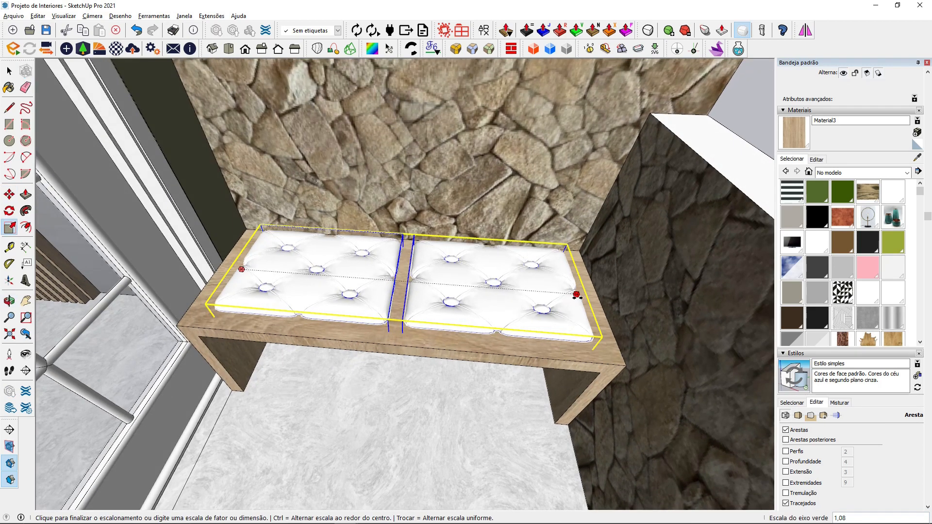
click(486, 284)
- Nudge both seat cushions along the bench to centre them on the seat, and clear the selection
middle_drag(485, 284, 456, 332)
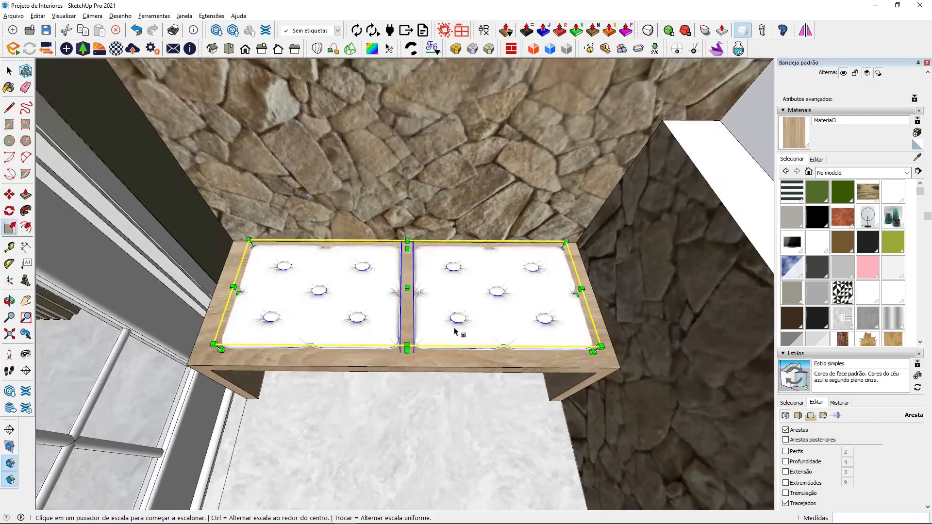
click(9, 194)
click(316, 299)
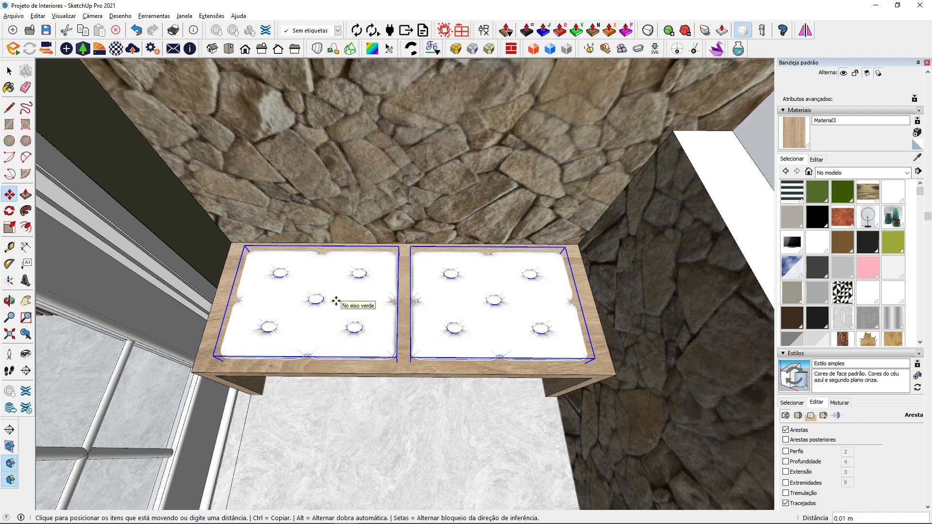
key(space)
middle_drag(345, 285, 377, 339)
click(613, 378)
scroll(376, 342, up, 3)
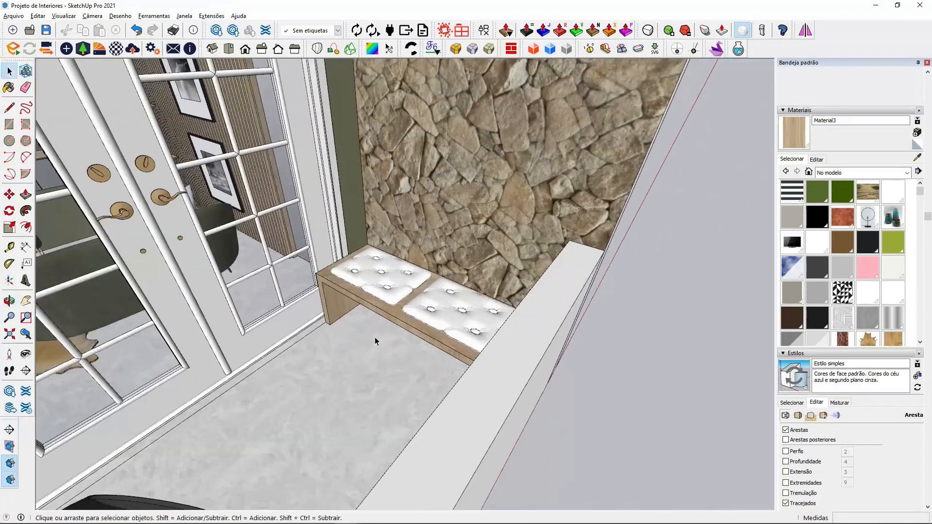
- Import the "Lenha" firewood model and place it on the balcony floor in front of the bench
click(15, 16)
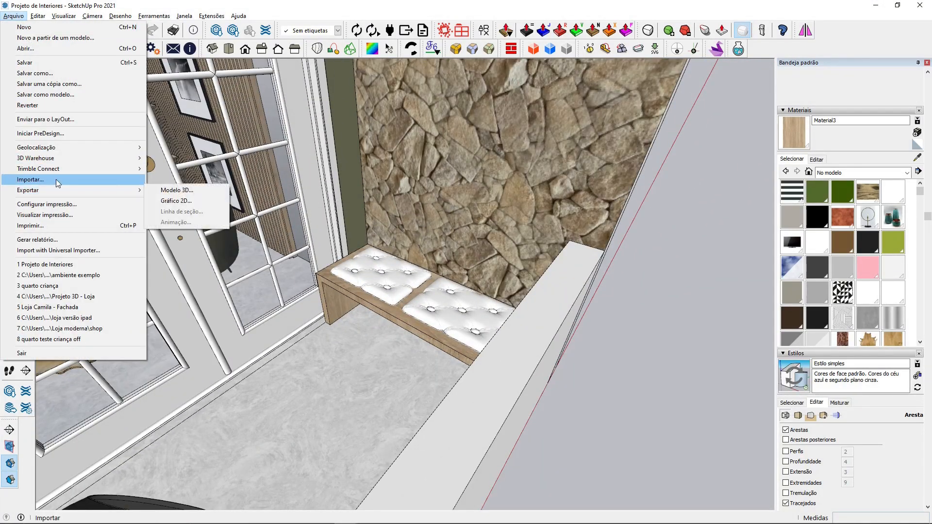
click(57, 179)
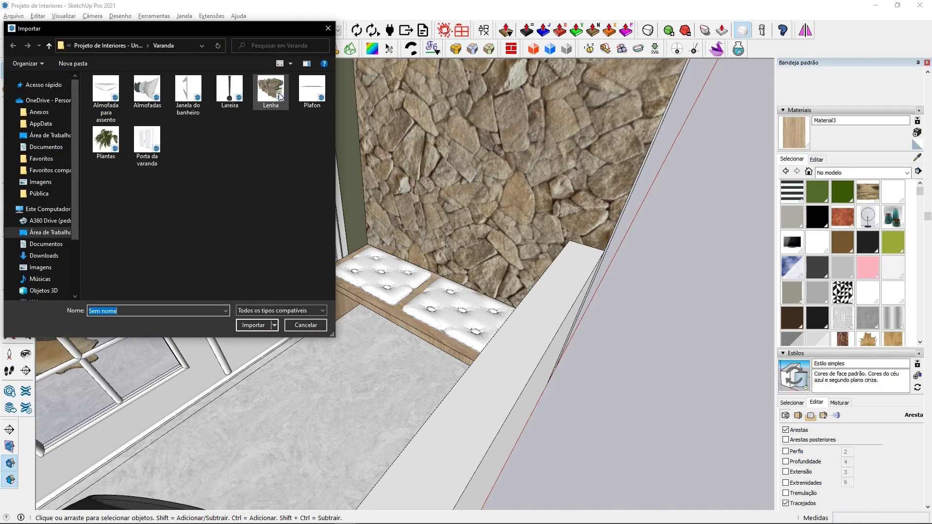
click(252, 326)
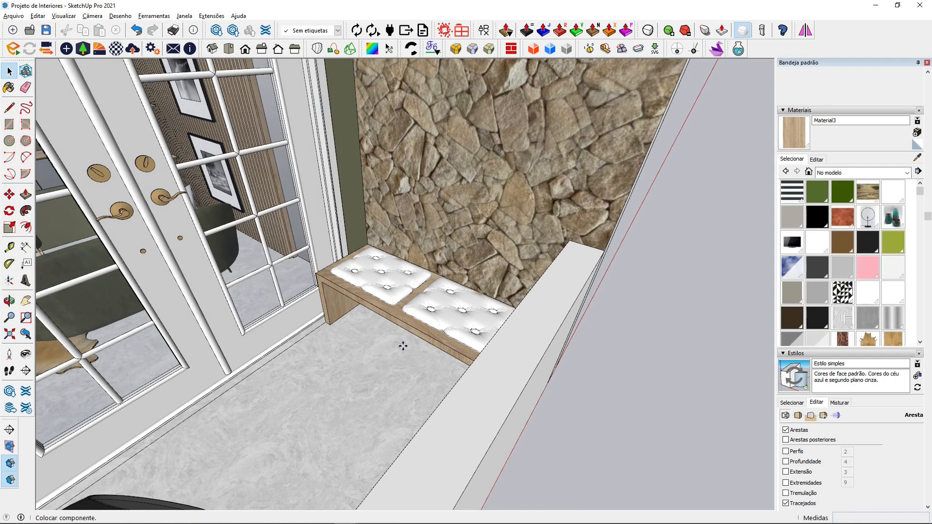
click(363, 372)
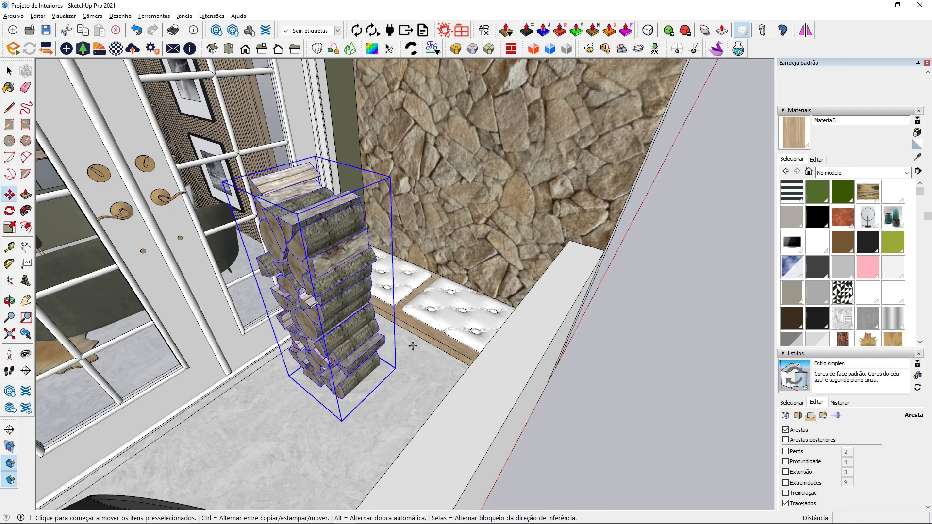
scroll(285, 224, up, 3)
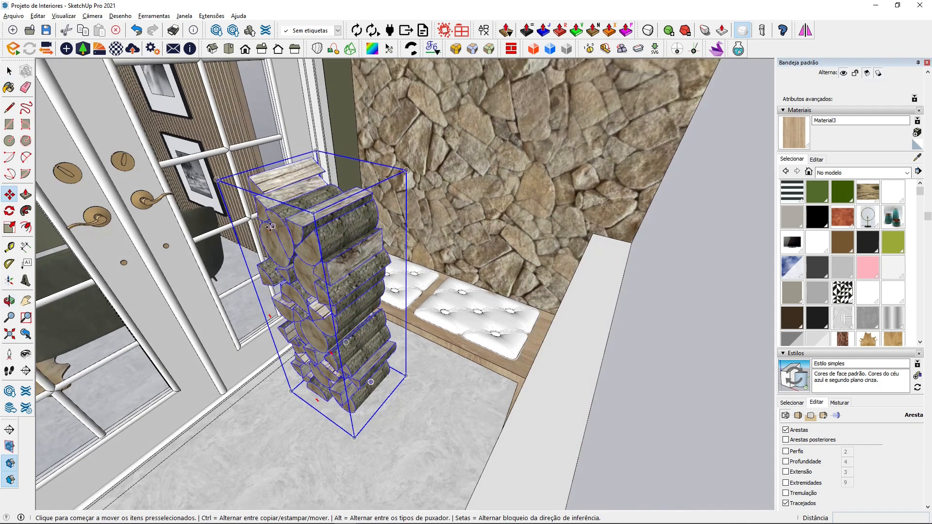
- Rotate the firewood stack onto its side so it runs parallel to the bench, and set it down
click(270, 316)
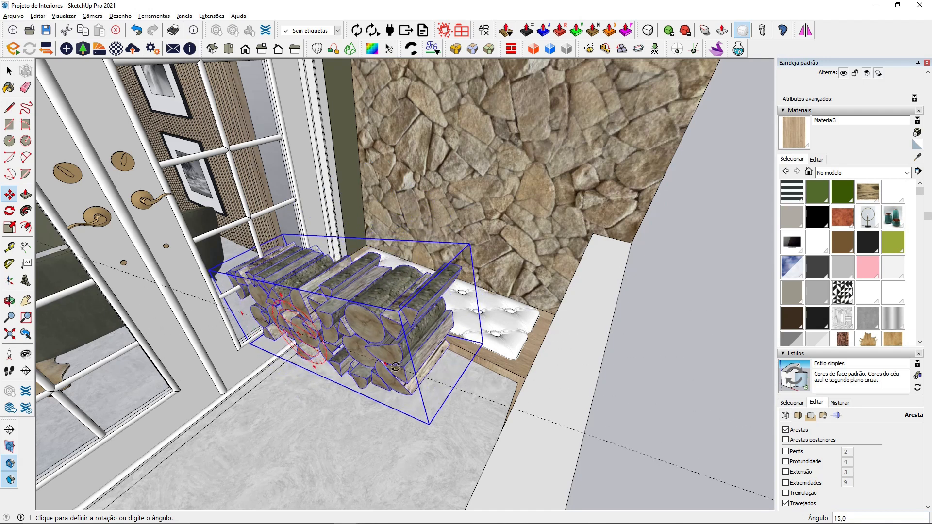
click(393, 389)
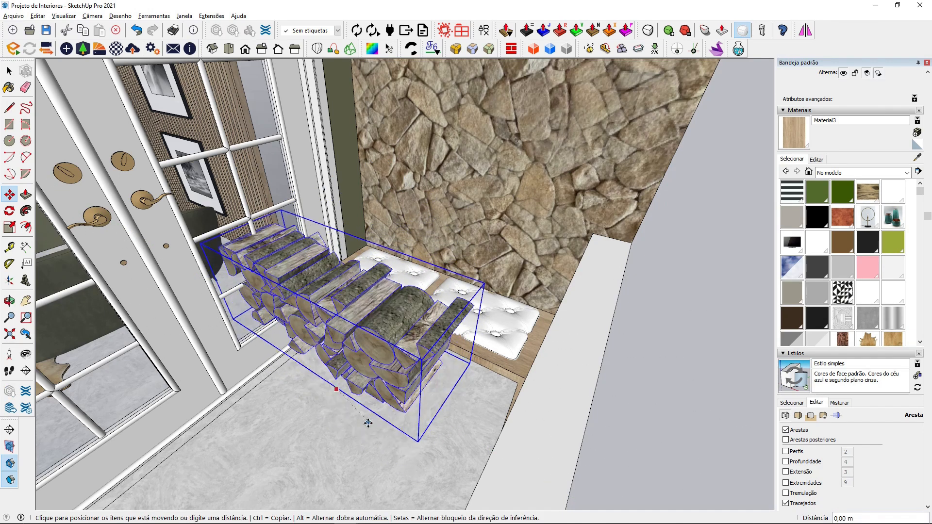
click(318, 435)
- Lower the firewood stack vertically by about 0.38 m towards the balcony floor in front of the bench
middle_drag(318, 436, 396, 313)
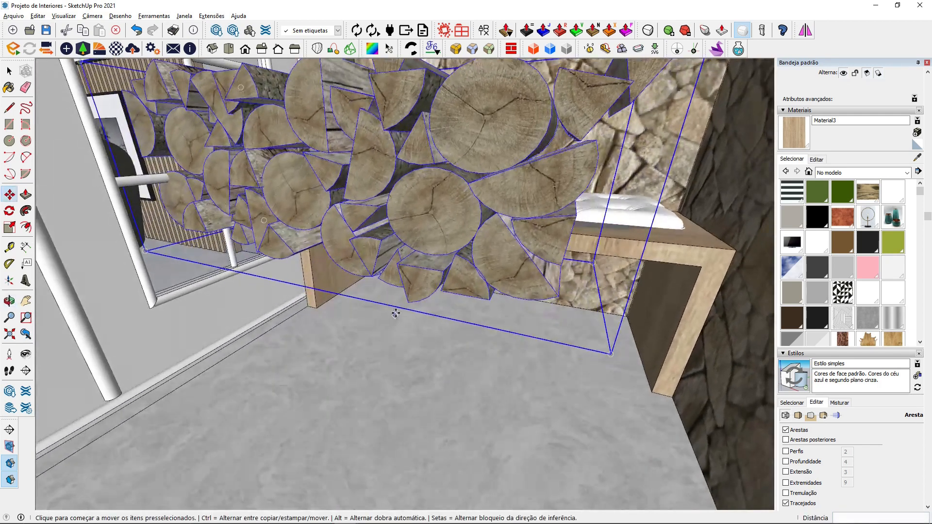
click(398, 309)
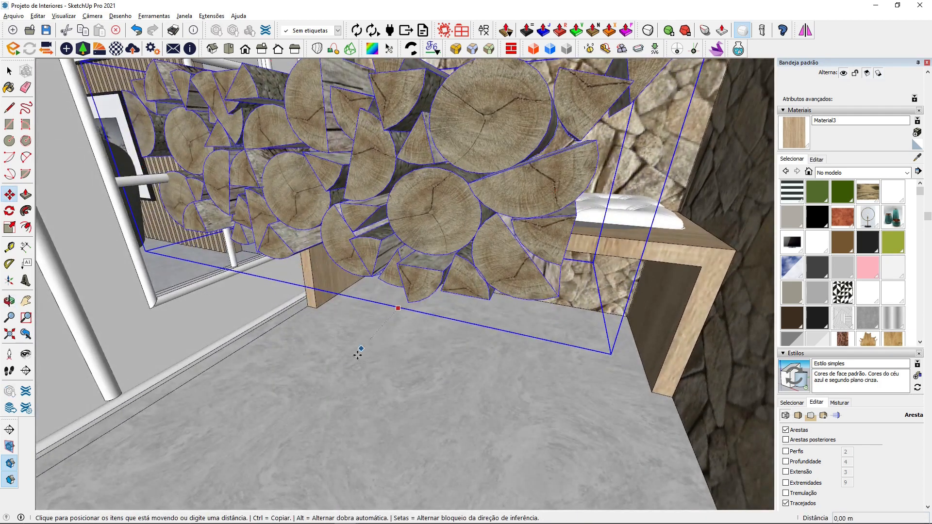
key(Escape)
click(611, 355)
key(Up)
click(650, 445)
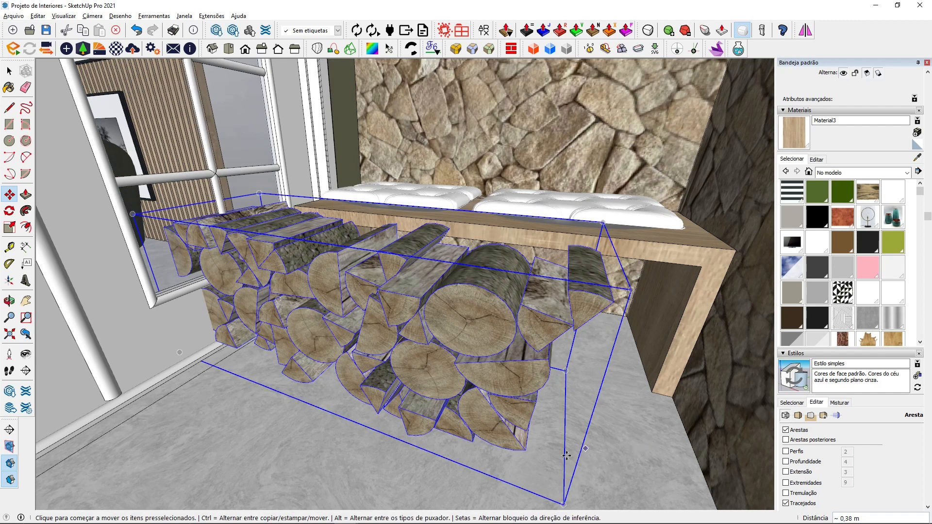
- Move the firewood by its lower corner to the inner corner of the bench's far leg and scale it uniformly to about 0.84
click(564, 503)
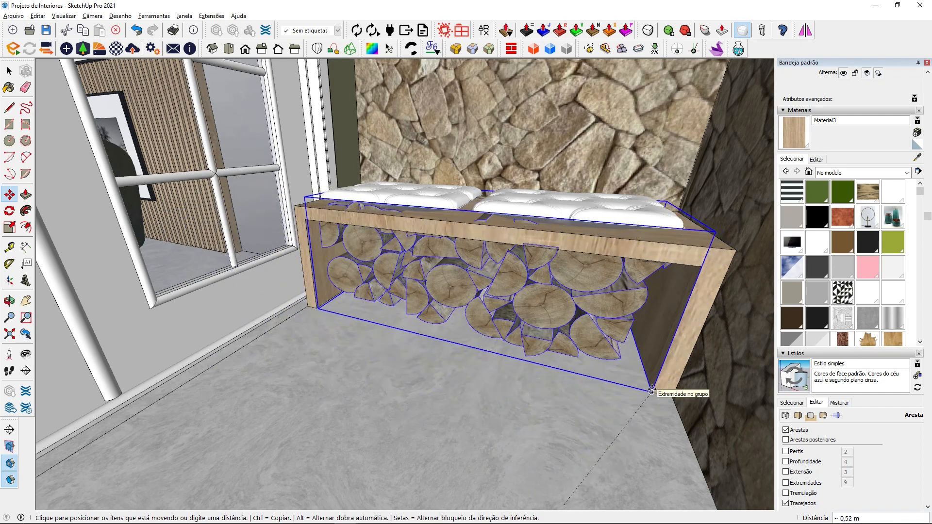
click(651, 391)
key(s)
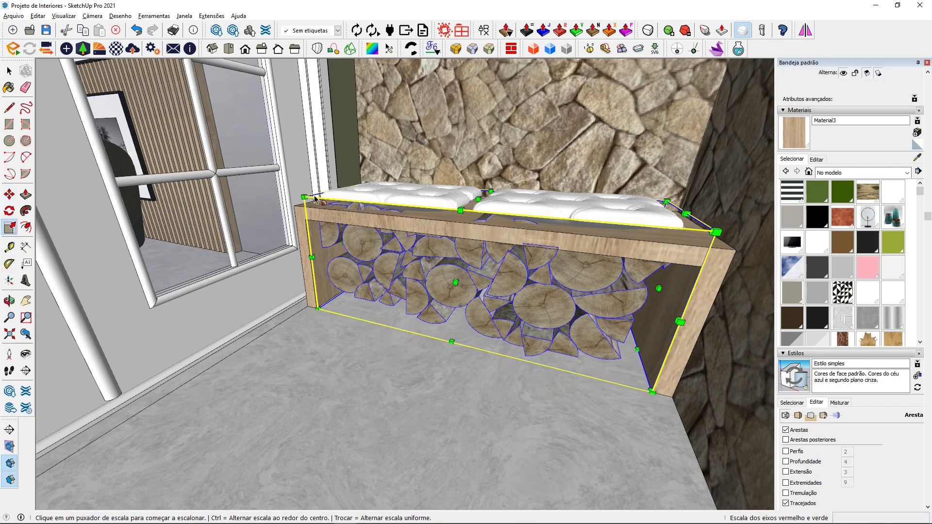
drag(304, 196, 363, 219)
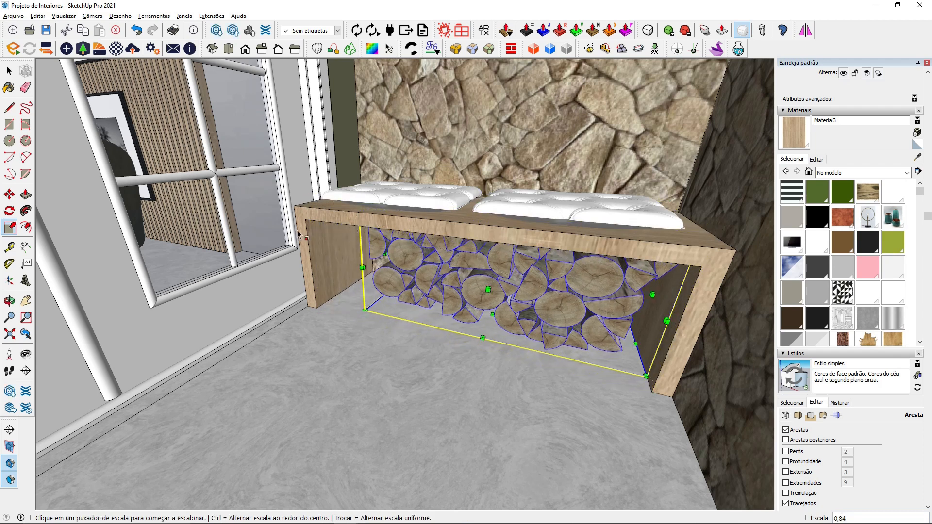
- Slide the firewood under the bench until it meets the leg nearest the door
click(11, 195)
middle_drag(438, 284, 446, 303)
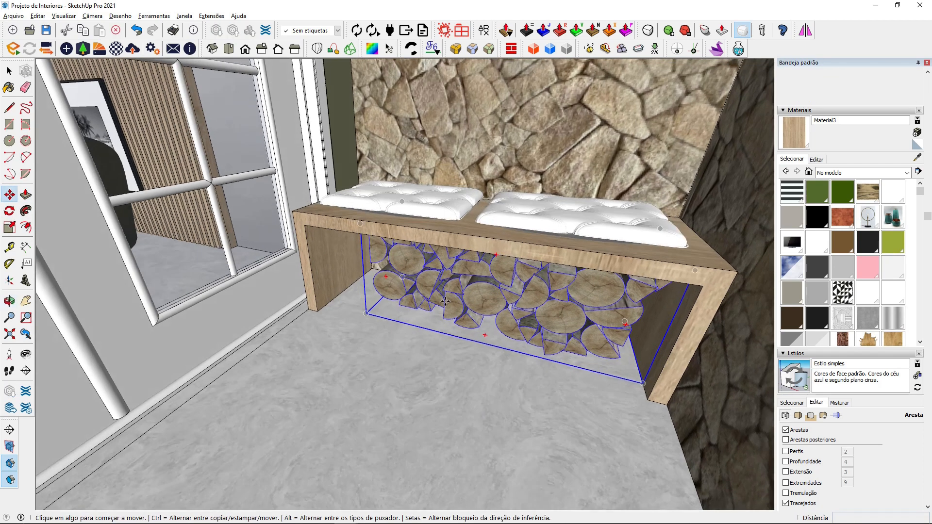
click(446, 303)
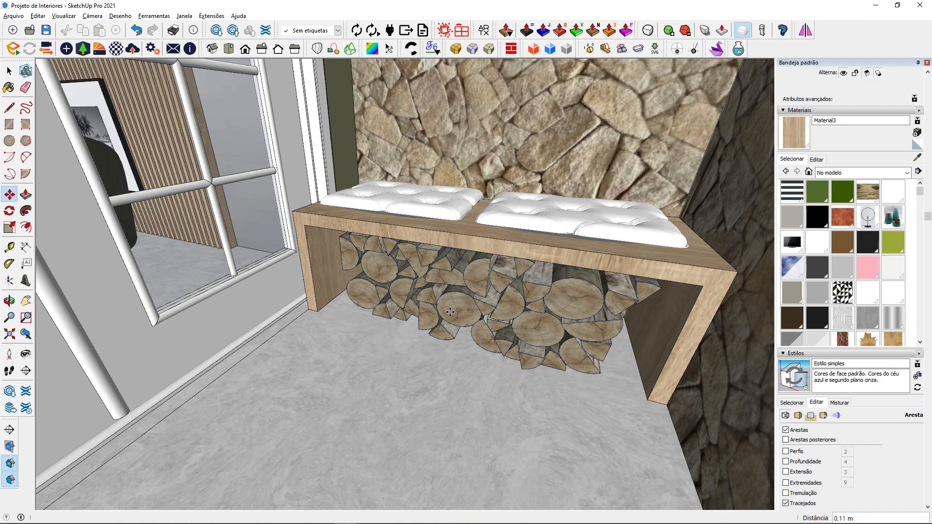
click(438, 308)
- Stretch the firewood along the bench's length to a scale of about 1.12
key(s)
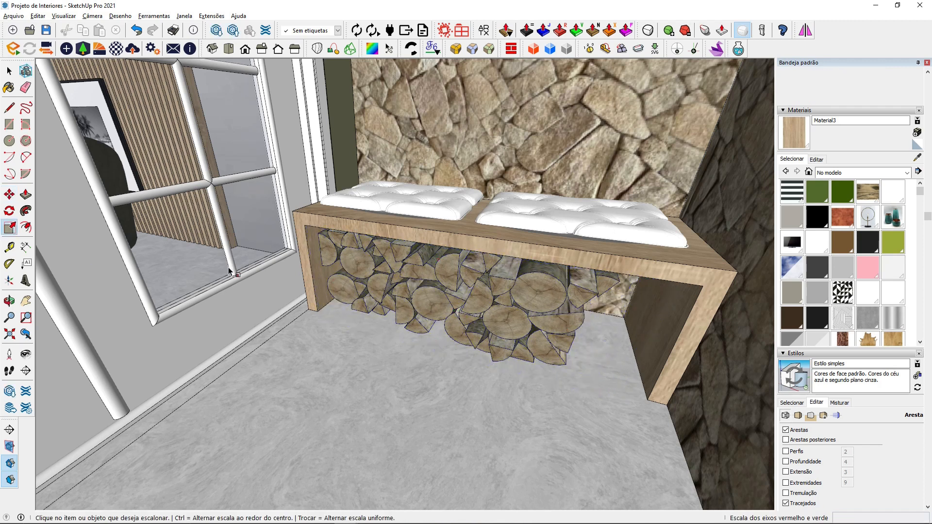
click(562, 316)
click(610, 315)
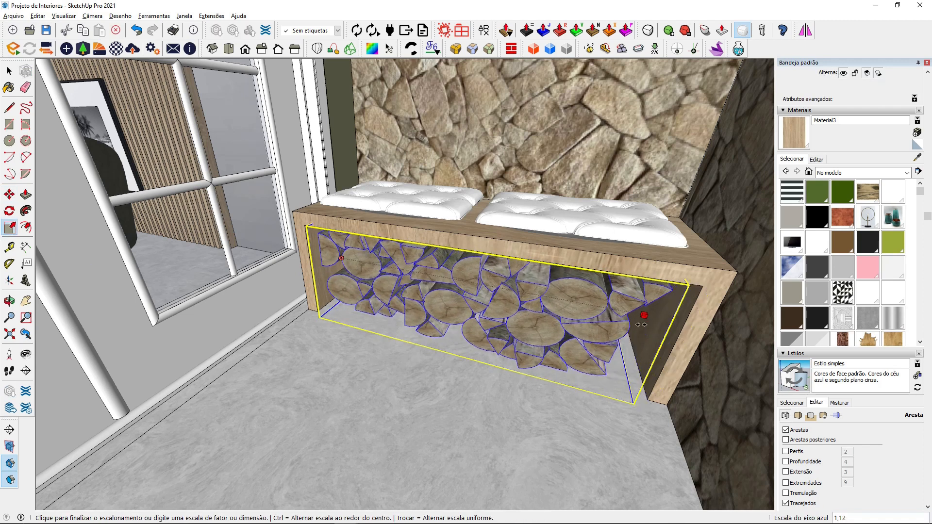
click(641, 320)
middle_drag(642, 320, 634, 293)
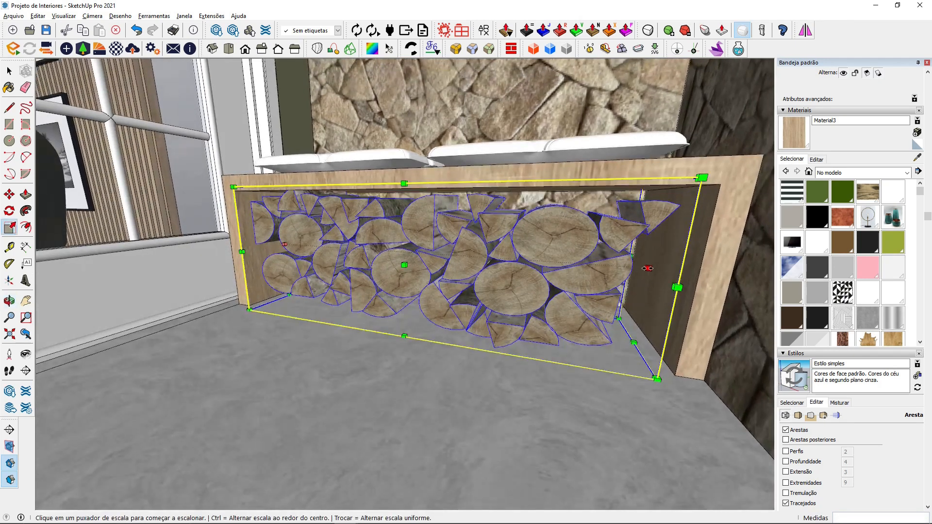
click(648, 268)
click(648, 269)
- Delete the split log that sticks out at the upper corner of the firewood, near the bench's far leg
click(9, 71)
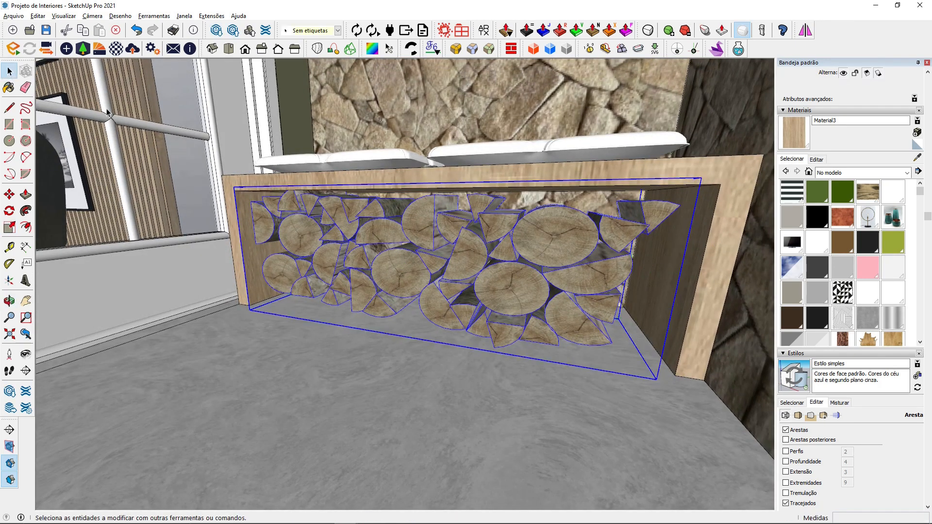
double_click(654, 217)
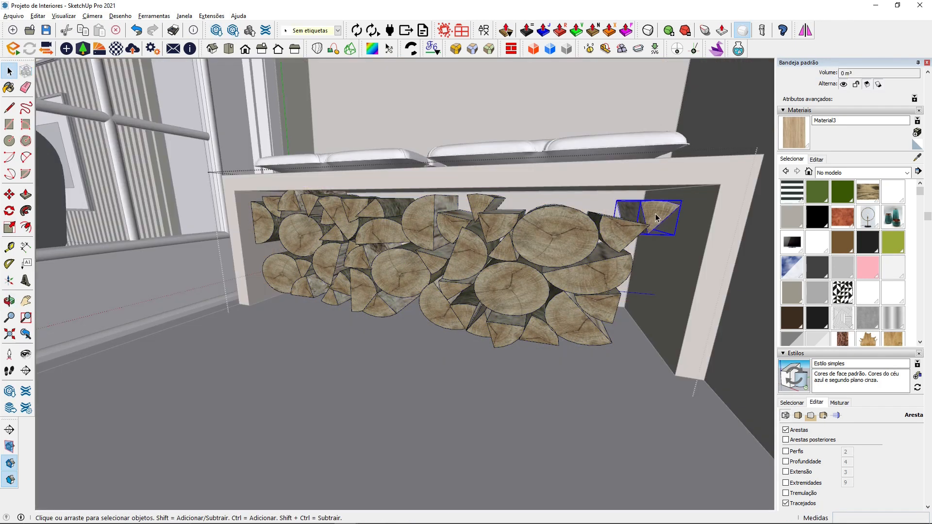
key(Delete)
middle_drag(656, 216, 624, 243)
key(Escape)
- Nudge the firewood about 0.04 m towards the front of the bench
click(394, 277)
click(10, 200)
middle_drag(274, 284, 293, 327)
click(341, 288)
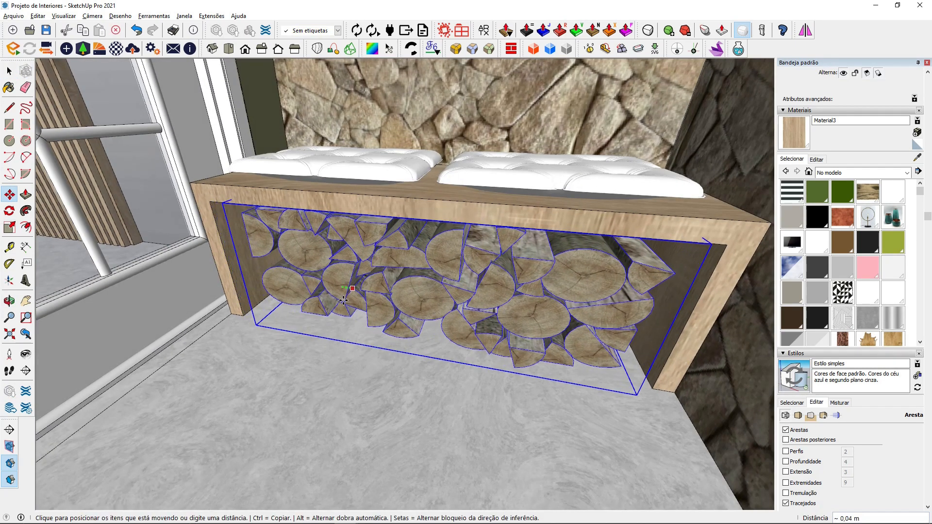
click(345, 301)
middle_drag(345, 301, 325, 364)
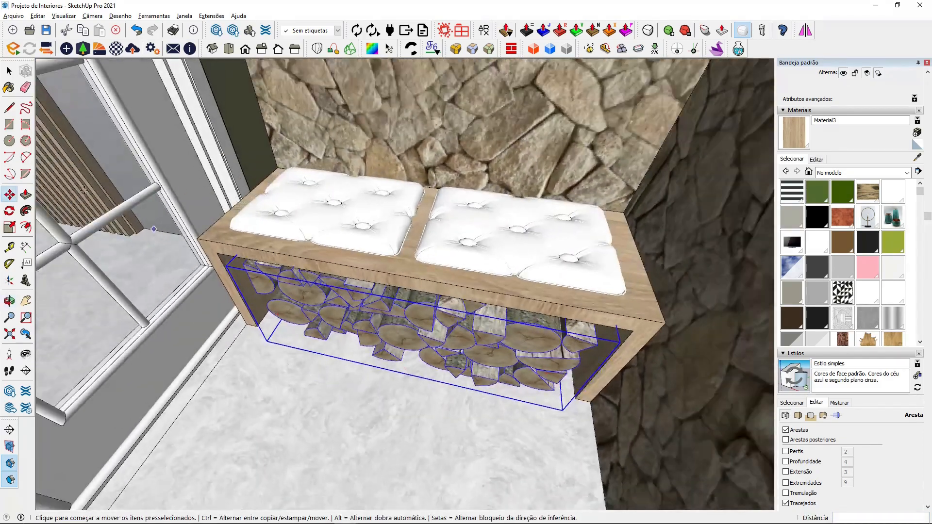
click(10, 76)
- Clear the selection and examine the bench with its firewood within the whole balcony
middle_drag(218, 253, 311, 284)
scroll(316, 287, down, 5)
click(593, 336)
scroll(535, 381, down, 4)
middle_drag(441, 322, 411, 212)
scroll(529, 310, down, 2)
scroll(529, 311, down, 2)
mouse_move(403, 272)
middle_down()
mouse_move(326, 301)
mouse_move(409, 279)
middle_up()
scroll(415, 214, up, 4)
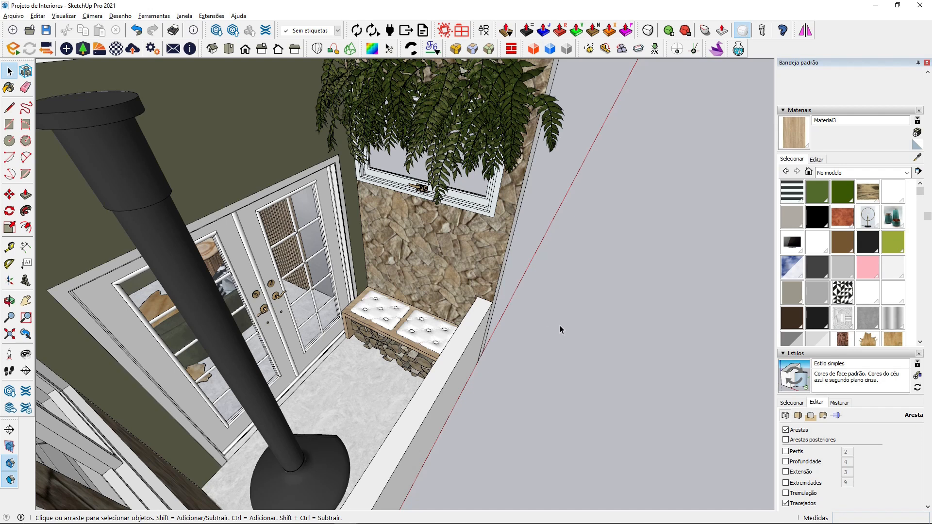
- Import the "Almofadas" pillow model and place it on the ground outside the balcony
click(13, 15)
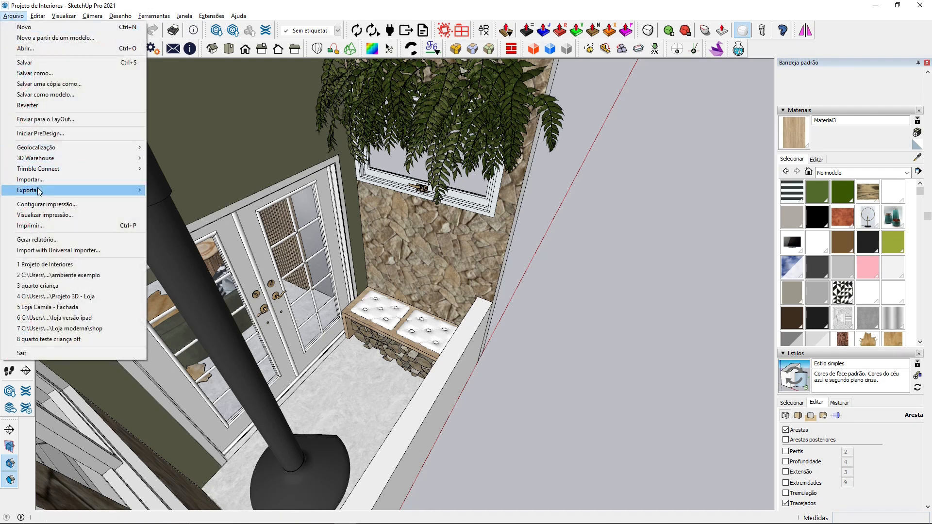
click(37, 179)
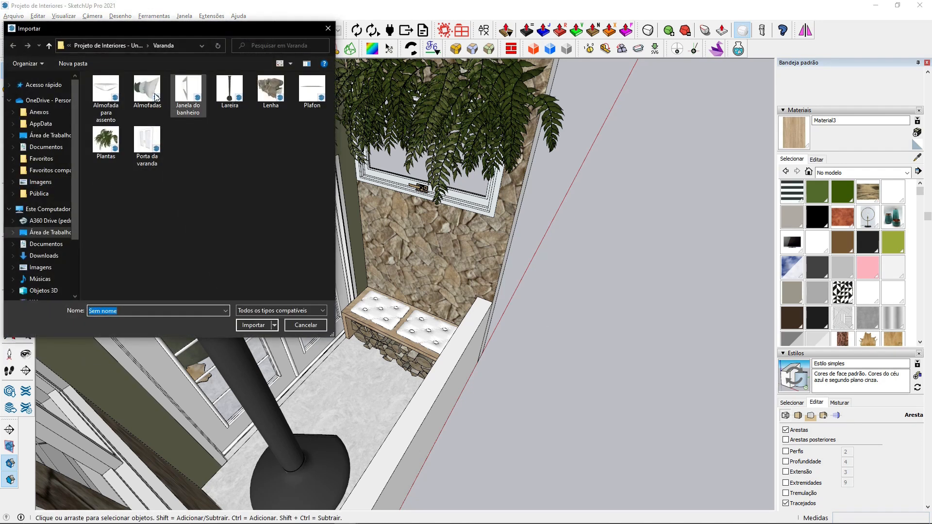
click(155, 96)
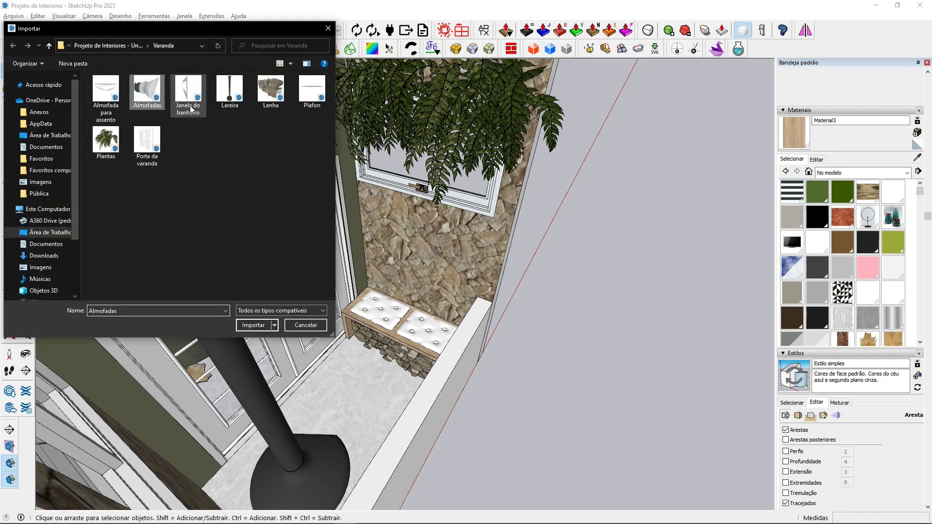
click(252, 325)
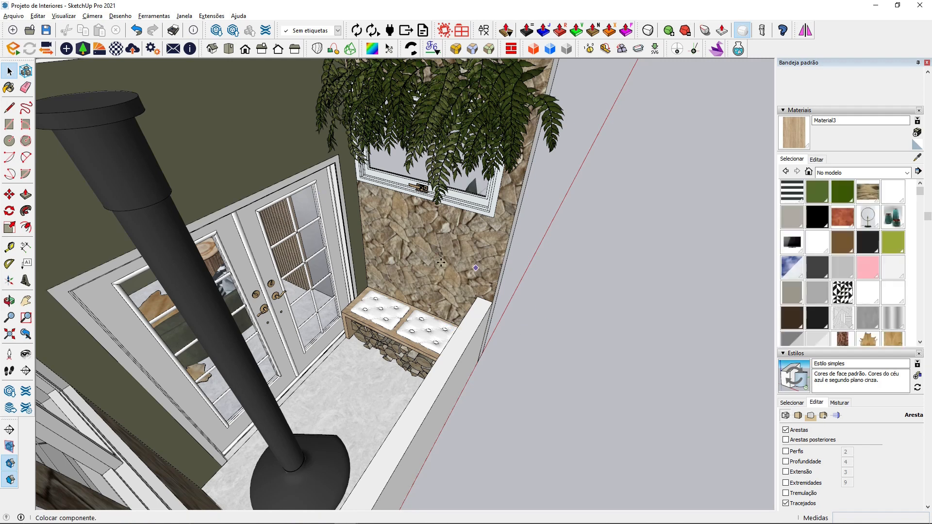
click(563, 437)
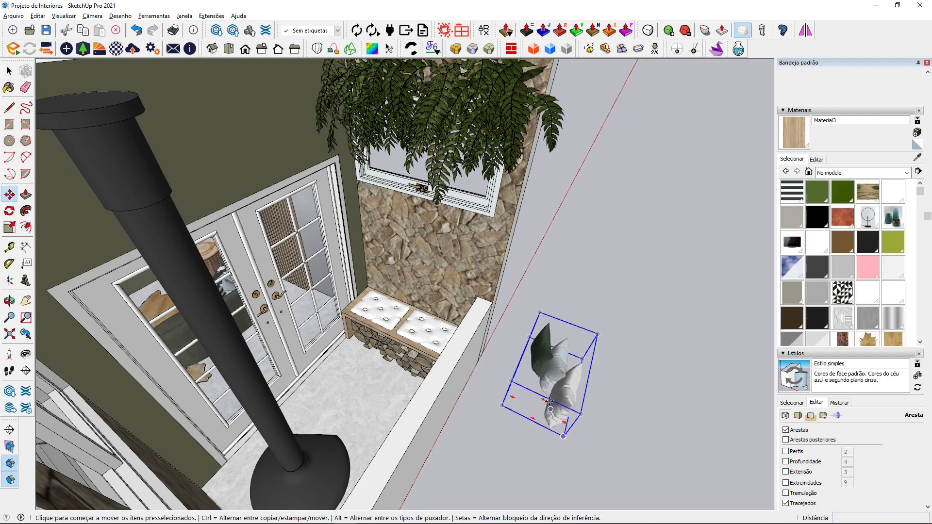
- Rotate the pillow set to line up with the bench and move it onto the seat near the door
click(547, 390)
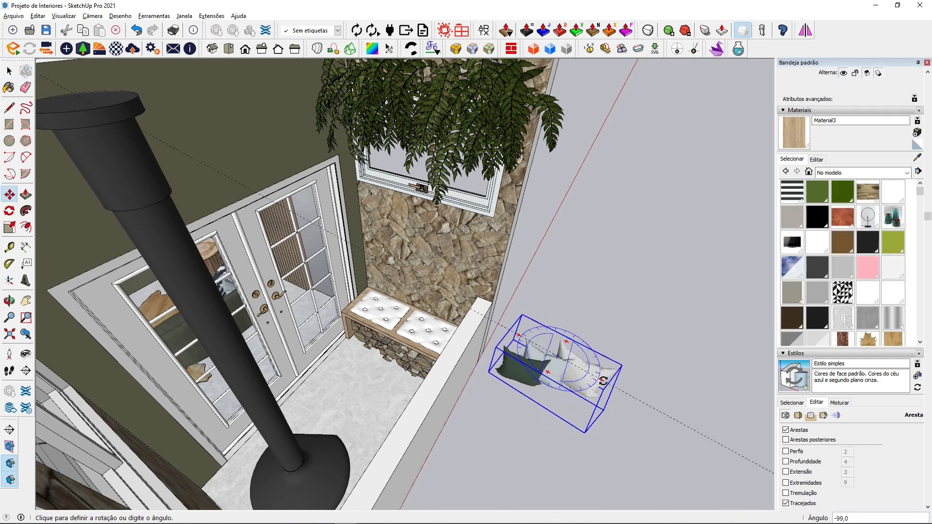
click(606, 377)
click(487, 380)
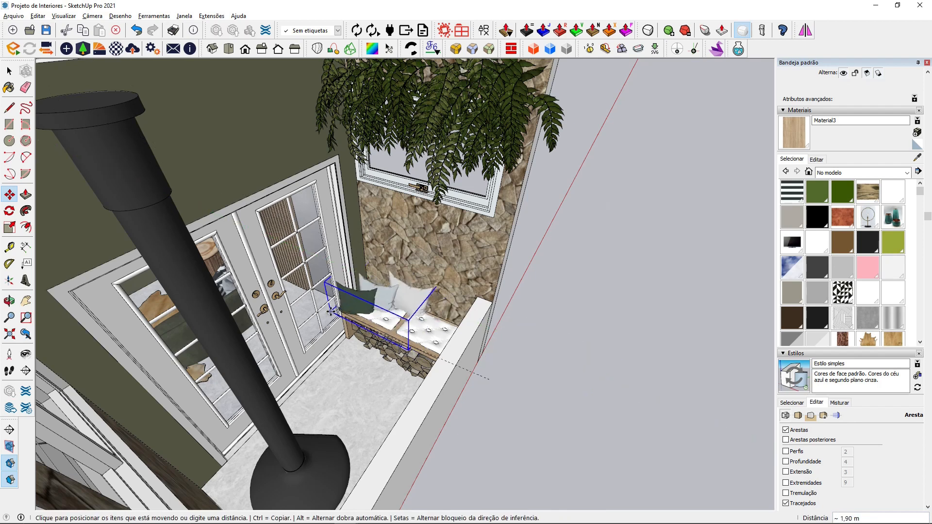
scroll(347, 317, up, 6)
click(347, 317)
- Raise the pillow set about 0.03 m so it rests on the seat cushions
middle_drag(347, 317, 437, 297)
scroll(432, 244, up, 3)
middle_drag(434, 246, 410, 225)
scroll(439, 225, up, 1)
click(441, 227)
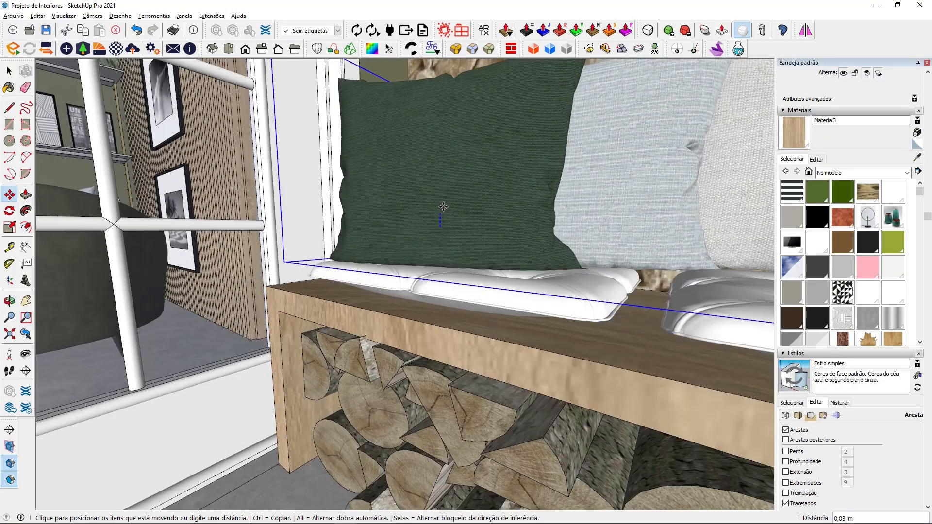
click(443, 221)
middle_drag(444, 221, 434, 338)
scroll(439, 321, down, 2)
middle_drag(505, 291, 503, 339)
click(454, 329)
scroll(502, 344, down, 1)
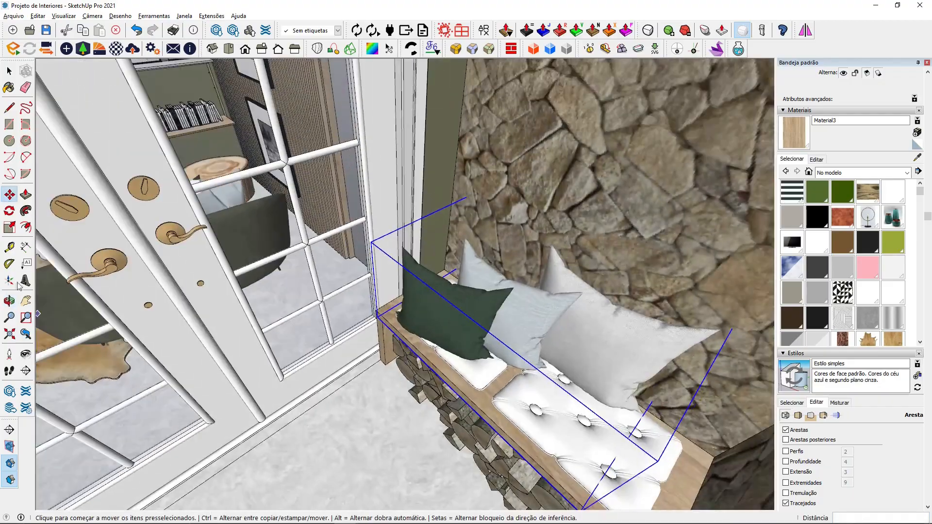
- Examine the furnished balcony from outside and above, including the fireplace, hanging plants and bench with pillows
key(h)
middle_drag(187, 311, 420, 282)
scroll(425, 370, down, 3)
middle_drag(412, 361, 287, 307)
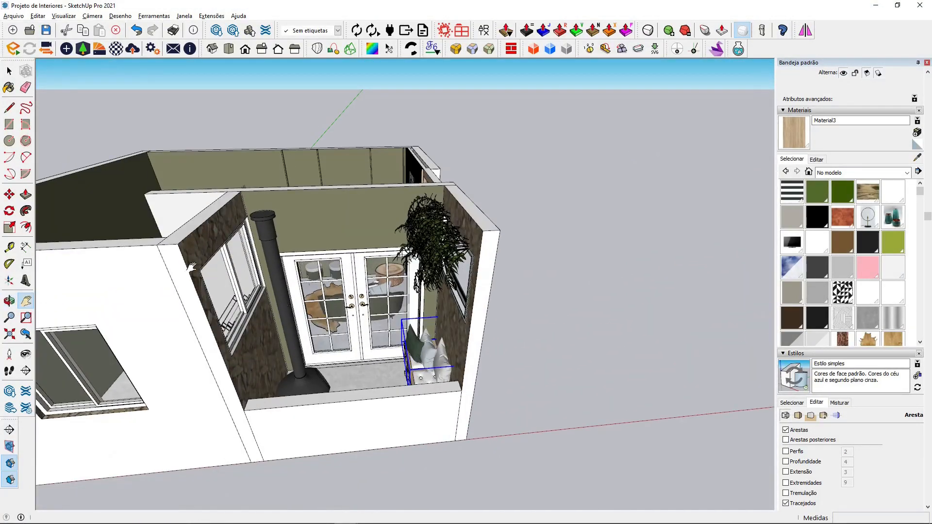
middle_drag(434, 415, 457, 444)
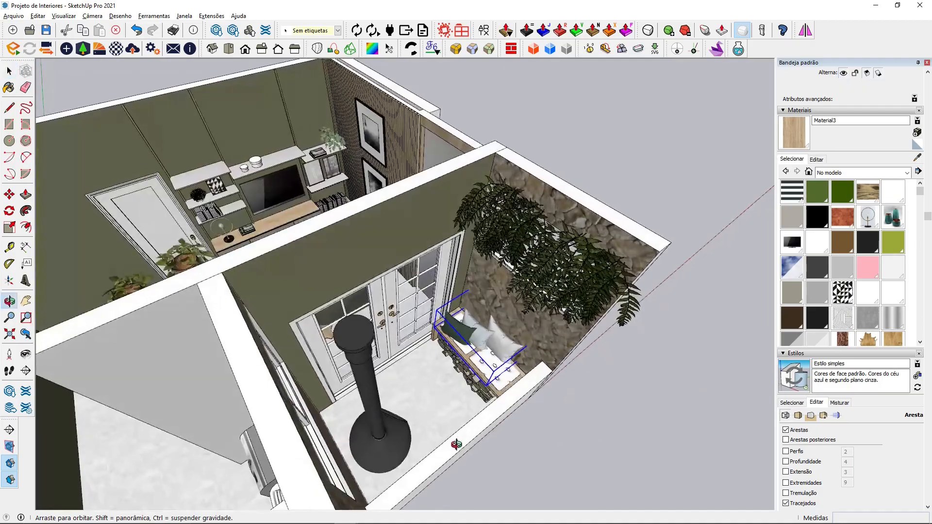
middle_drag(425, 351, 457, 385)
scroll(456, 385, down, 2)
- Examine the rest of the apartment from above, including the living area, service area and the empty floor beside the table
middle_drag(538, 300, 81, 362)
scroll(311, 287, down, 3)
middle_drag(320, 279, 116, 262)
scroll(363, 146, up, 6)
mouse_move(335, 170)
middle_down()
mouse_move(277, 217)
mouse_move(304, 257)
middle_up()
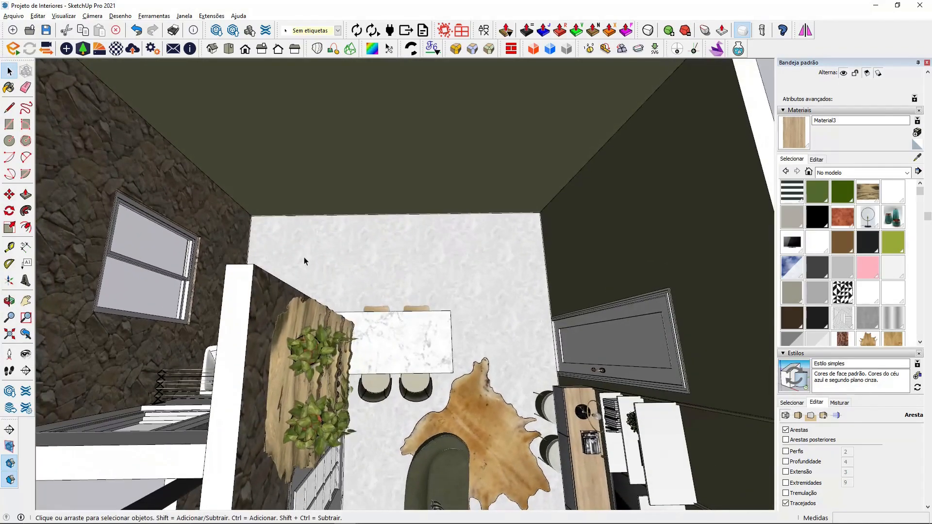
scroll(322, 245, down, 3)
middle_drag(401, 275, 213, 223)
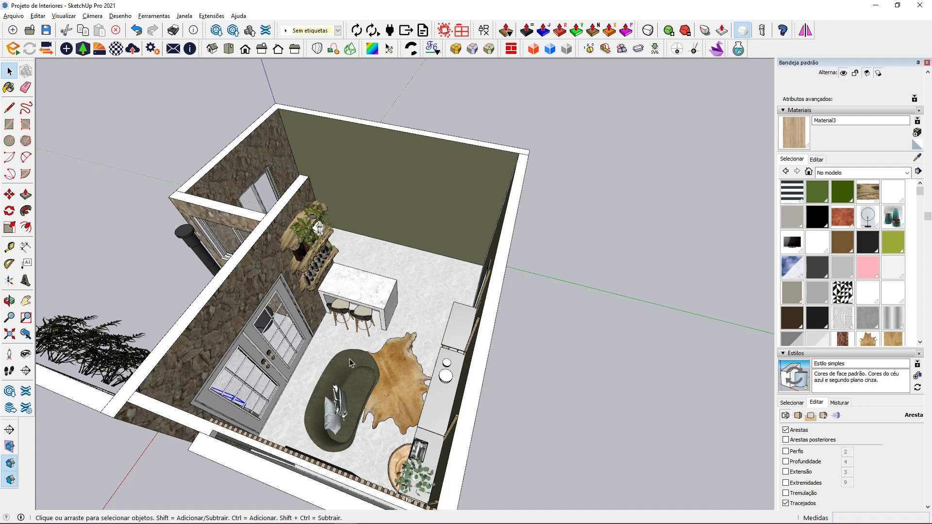
scroll(273, 246, up, 3)
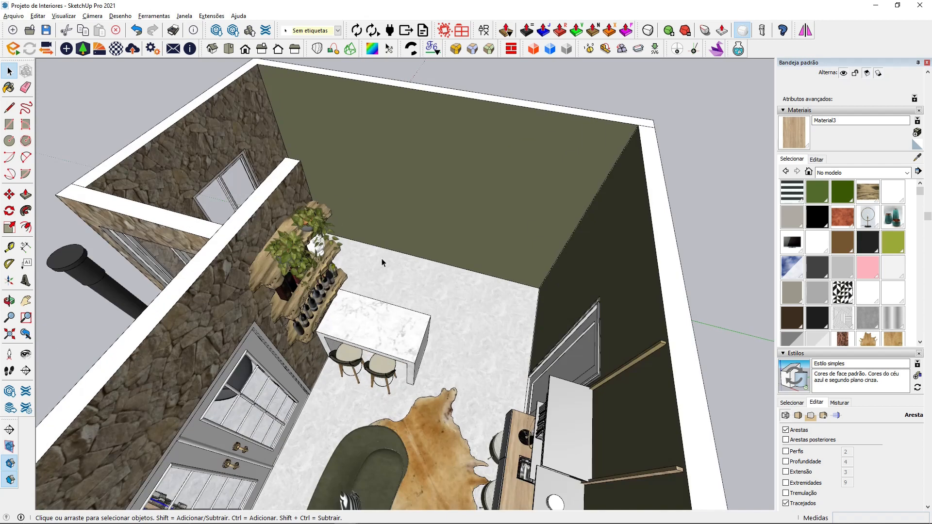
middle_drag(382, 258, 439, 340)
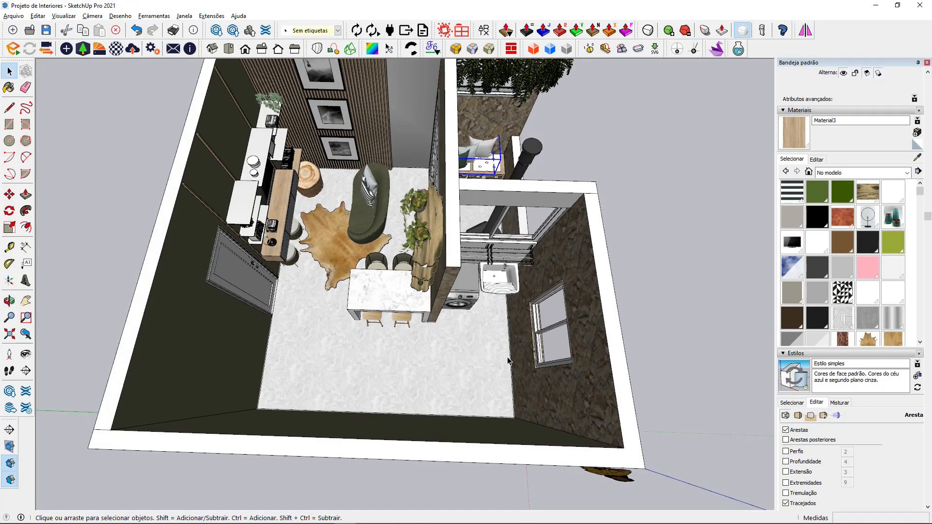
middle_drag(536, 339, 280, 340)
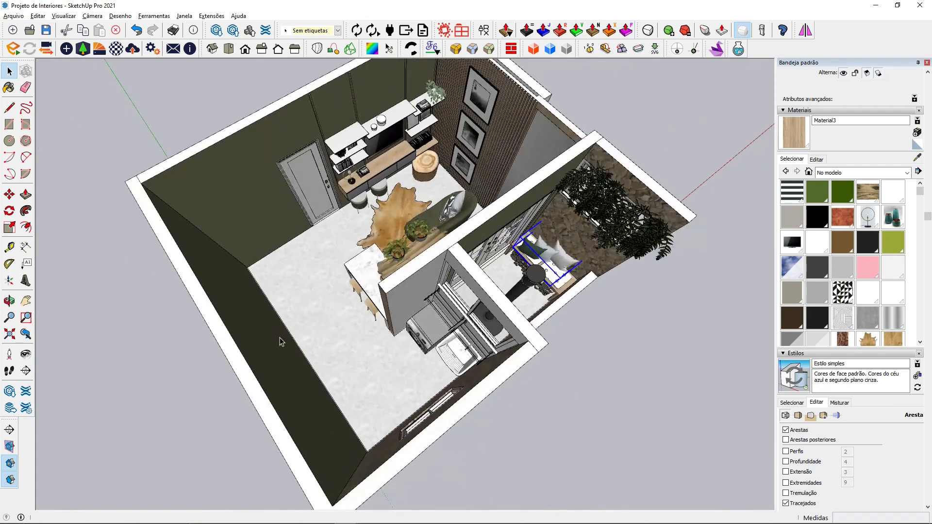
middle_drag(441, 369, 284, 318)
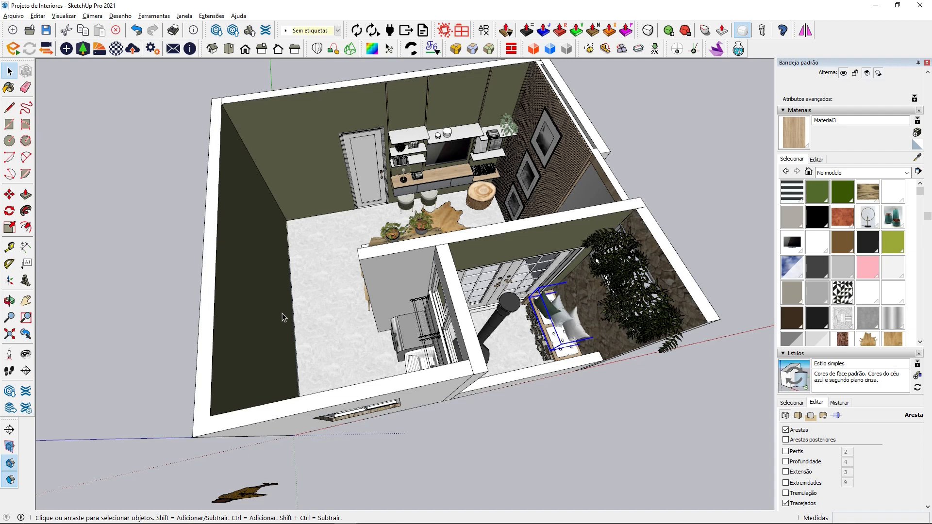
- Examine the whole apartment from above and the balcony's low front wall from outside
middle_drag(499, 325, 257, 279)
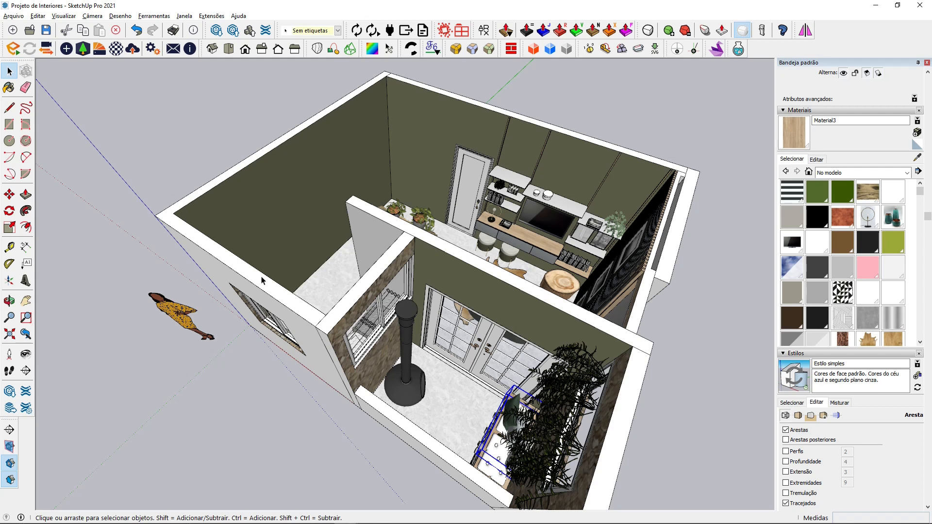
middle_drag(269, 271, 505, 291)
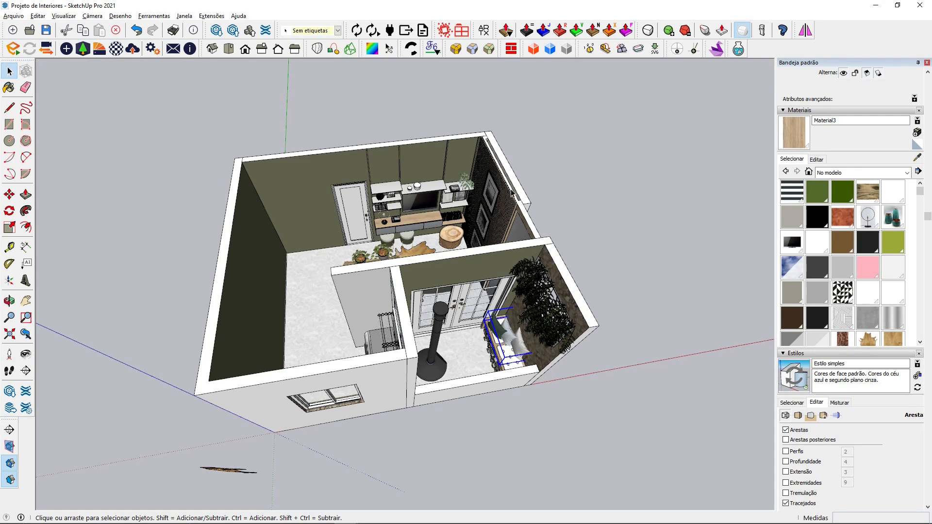
middle_drag(428, 233, 530, 222)
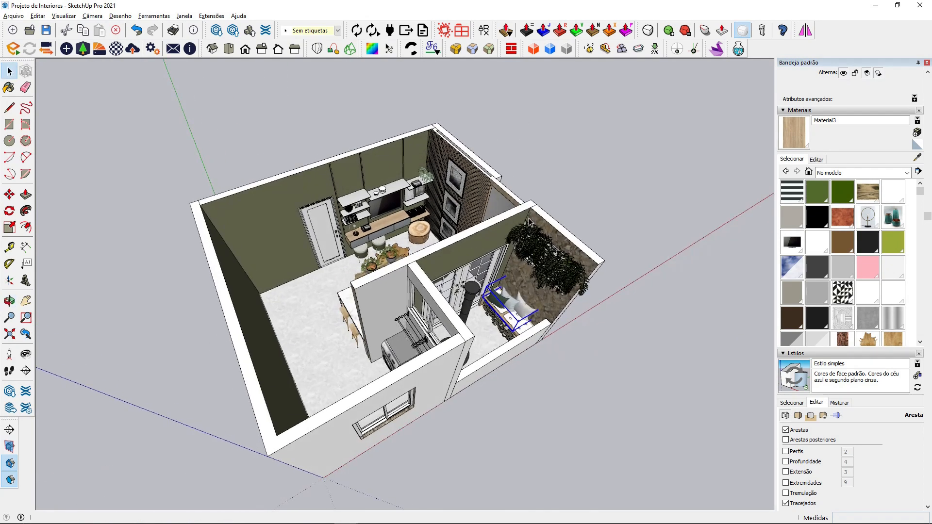
scroll(525, 245, up, 3)
middle_drag(524, 245, 657, 305)
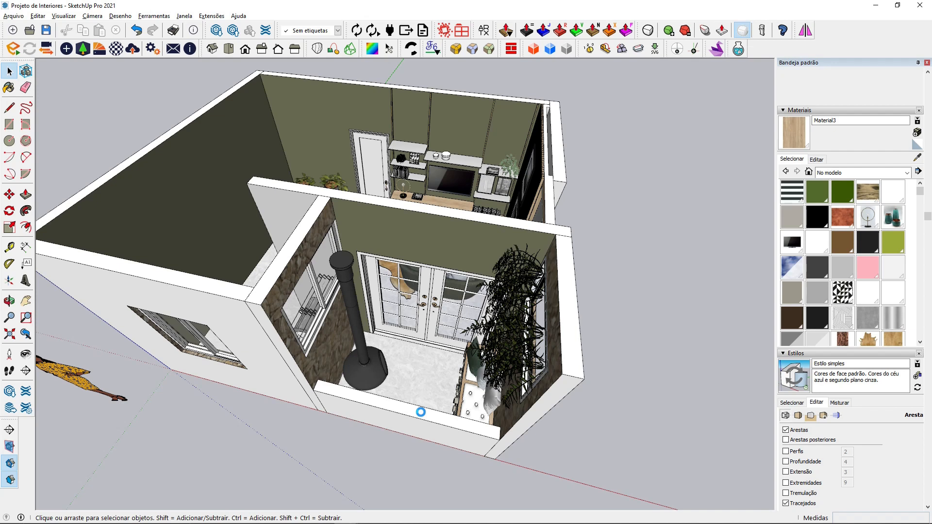
- Draw a rectangle covering the full top face of the balcony's low front wall
click(9, 124)
scroll(337, 383, up, 5)
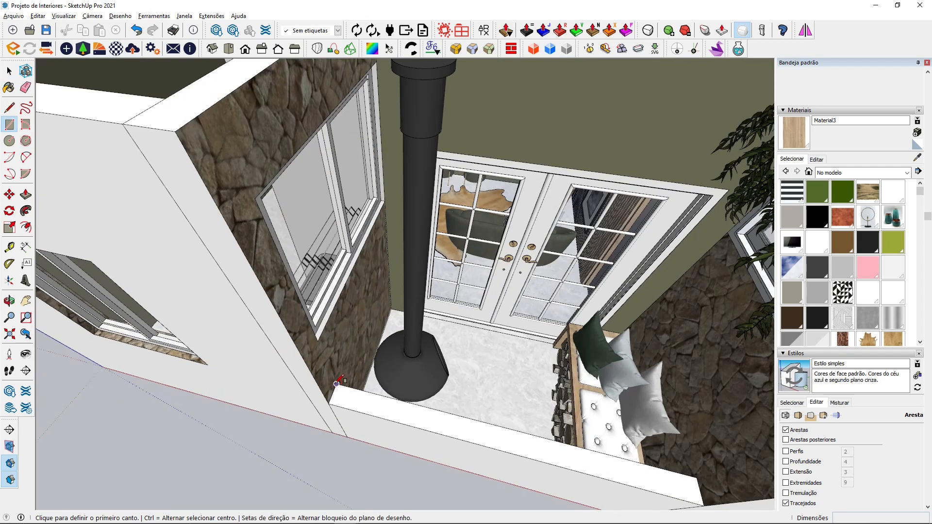
click(337, 384)
scroll(337, 384, down, 3)
click(580, 465)
- Extrude the rectangle on the low wall 0.05 m into a sill and extend its inner side by 0.03 m
click(26, 195)
scroll(326, 378, down, 2)
scroll(326, 377, up, 5)
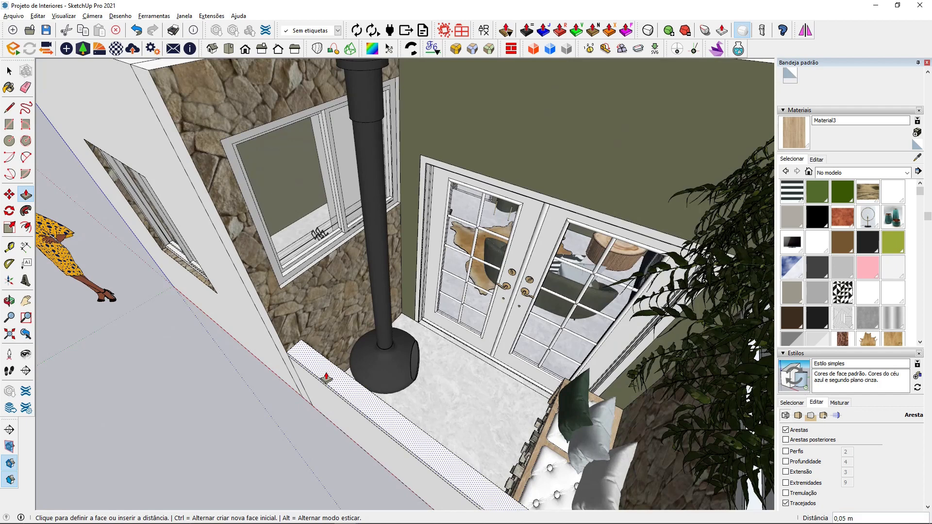
scroll(326, 379, up, 3)
middle_drag(316, 384, 260, 339)
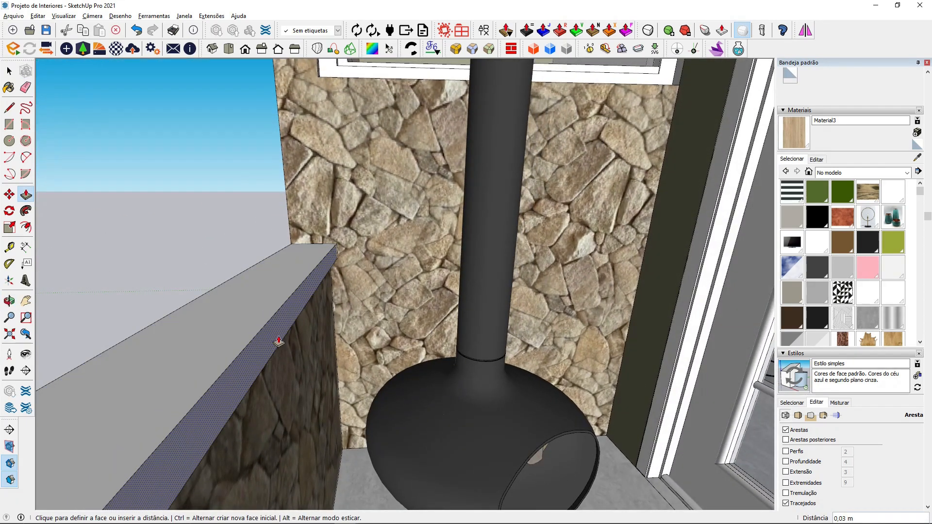
key(space)
- Select all the connected geometry of the balcony sill and turn it into a group
middle_drag(188, 223, 292, 223)
scroll(420, 357, up, 3)
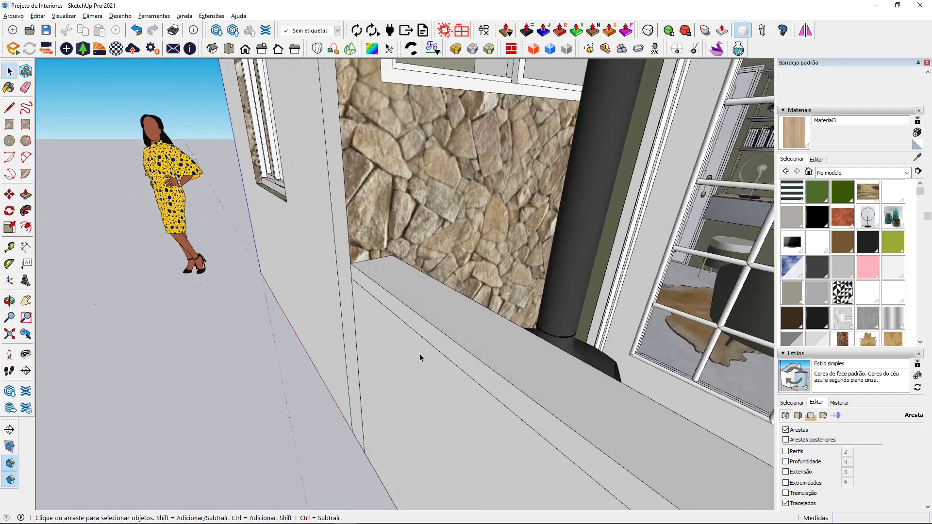
scroll(419, 358, down, 6)
click(463, 367)
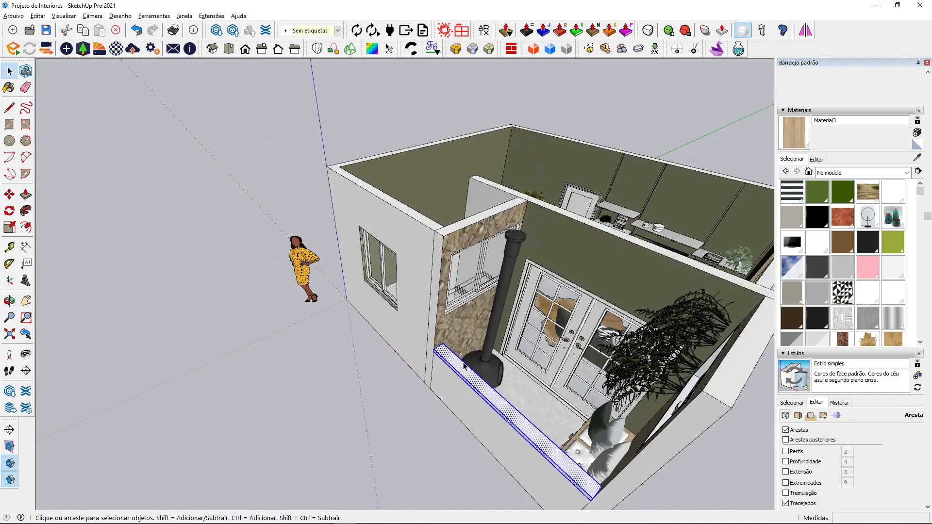
right_click(464, 367)
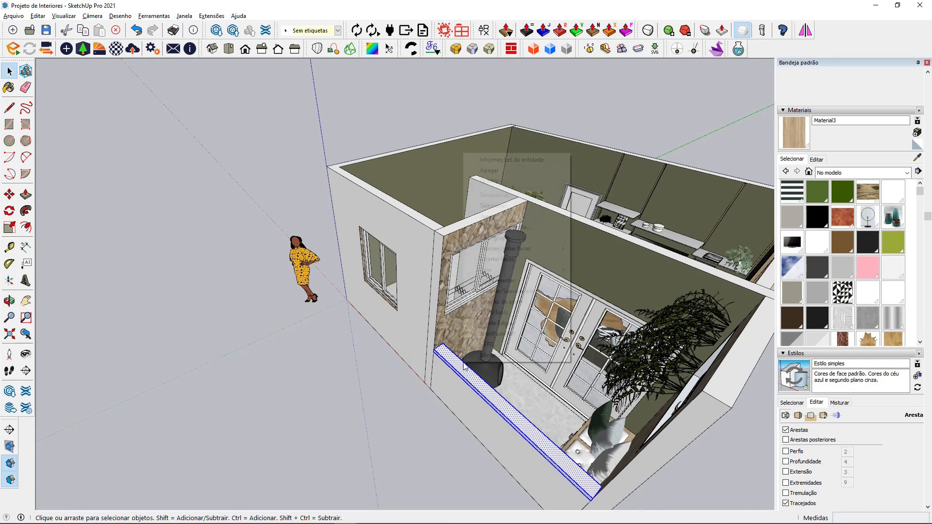
click(494, 239)
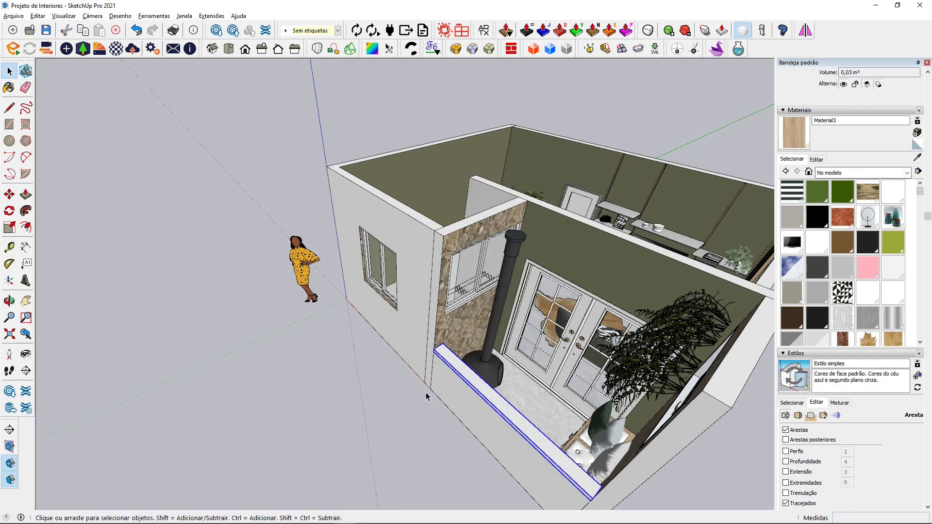
- Sample the white marble material from the countertop beside the partition wall and apply it to the balcony sill
click(916, 162)
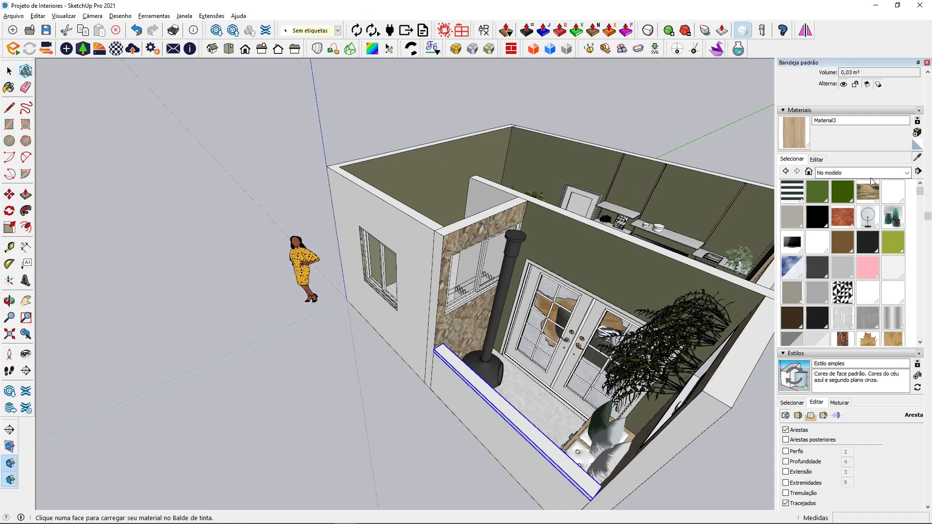
middle_drag(527, 251, 521, 356)
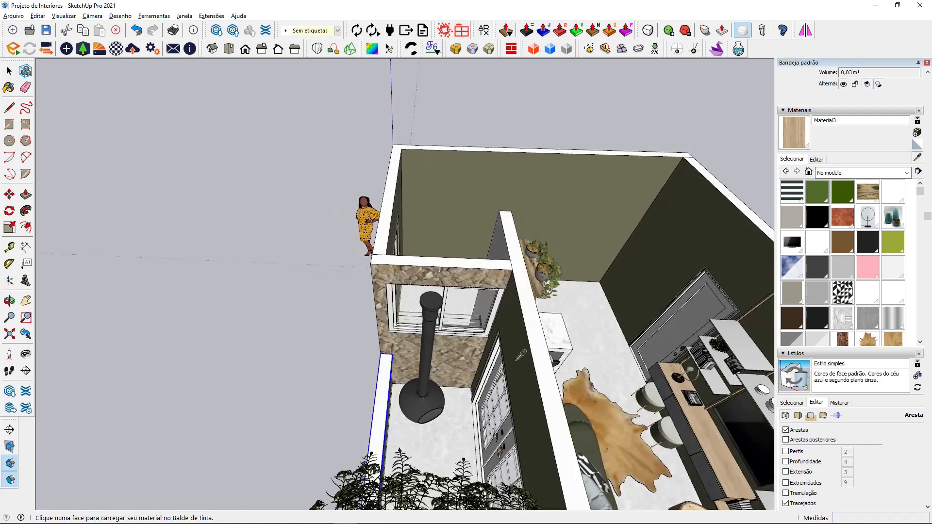
click(551, 334)
middle_drag(369, 388, 463, 362)
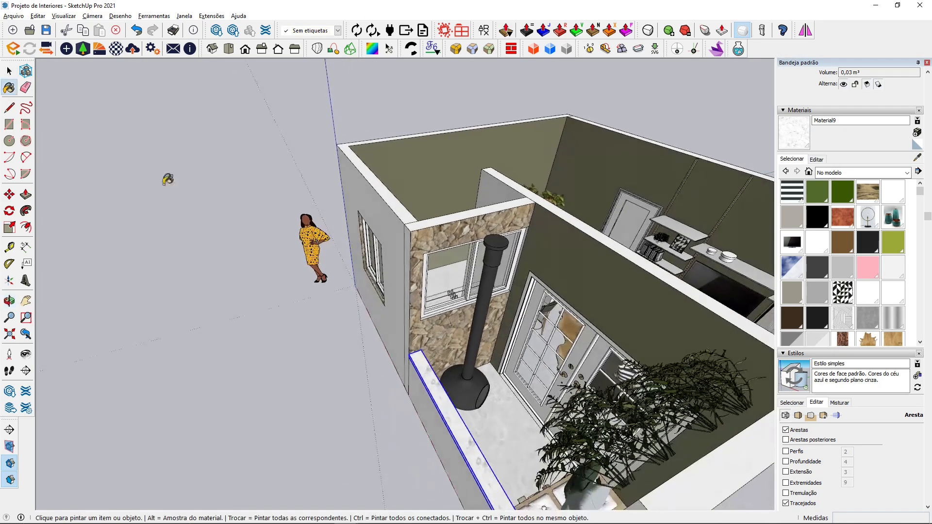
click(9, 72)
click(343, 435)
- Move the hanging plants above the balcony bench slightly toward the stone window wall and clear the selection
middle_drag(342, 435, 182, 439)
scroll(340, 452, up, 3)
middle_drag(341, 451, 77, 358)
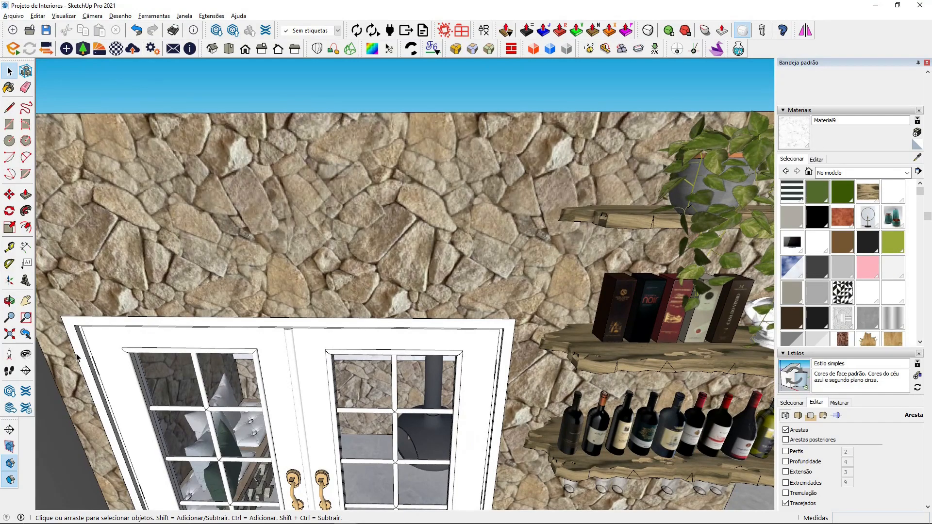
middle_drag(440, 223, 126, 262)
scroll(514, 202, up, 5)
middle_drag(454, 223, 362, 204)
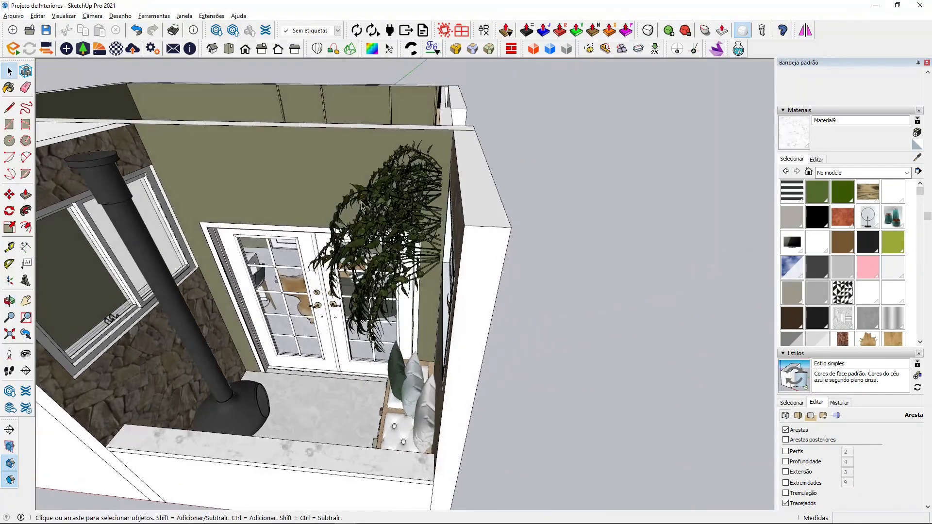
click(362, 205)
key(m)
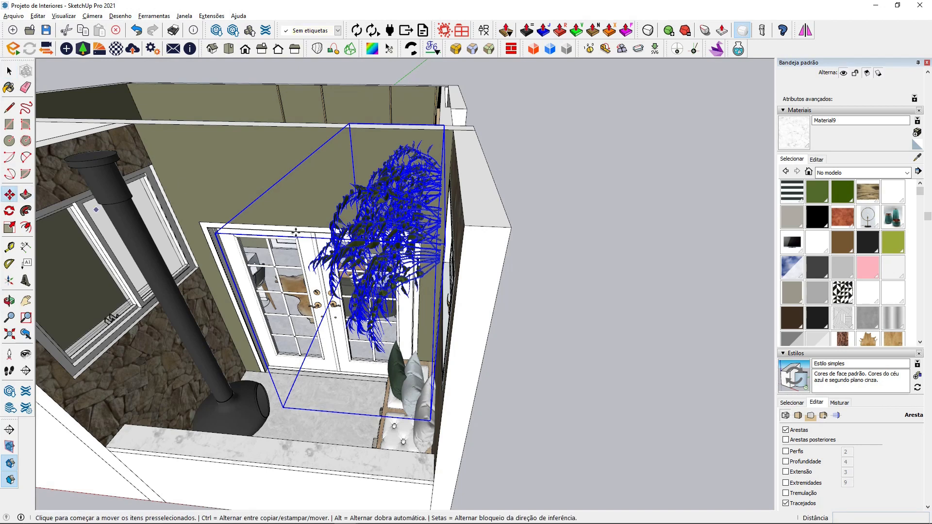
click(415, 181)
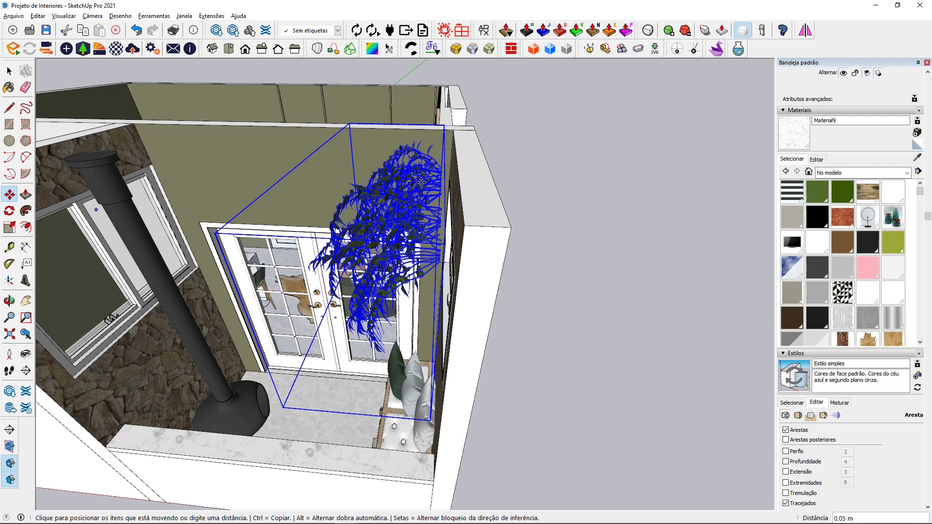
middle_drag(421, 182, 590, 205)
click(424, 185)
click(10, 72)
click(147, 77)
- Examine the balcony's hanging plants, bench and marble sill, and the whole apartment from above
middle_drag(473, 169, 438, 129)
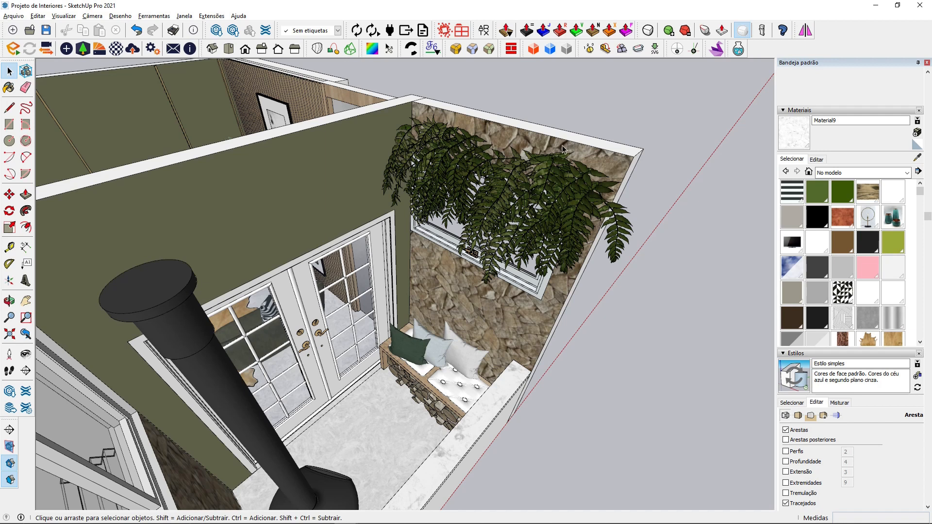
middle_drag(563, 148, 516, 205)
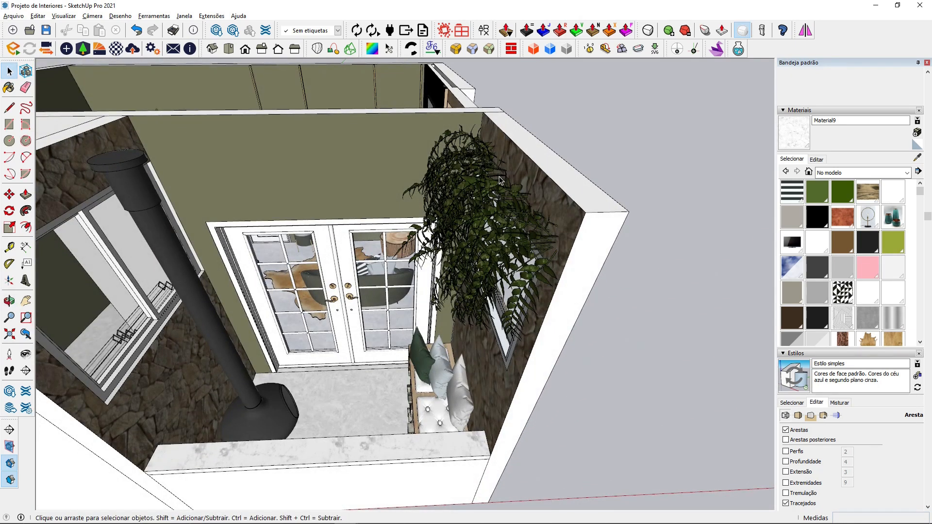
middle_drag(505, 192, 595, 196)
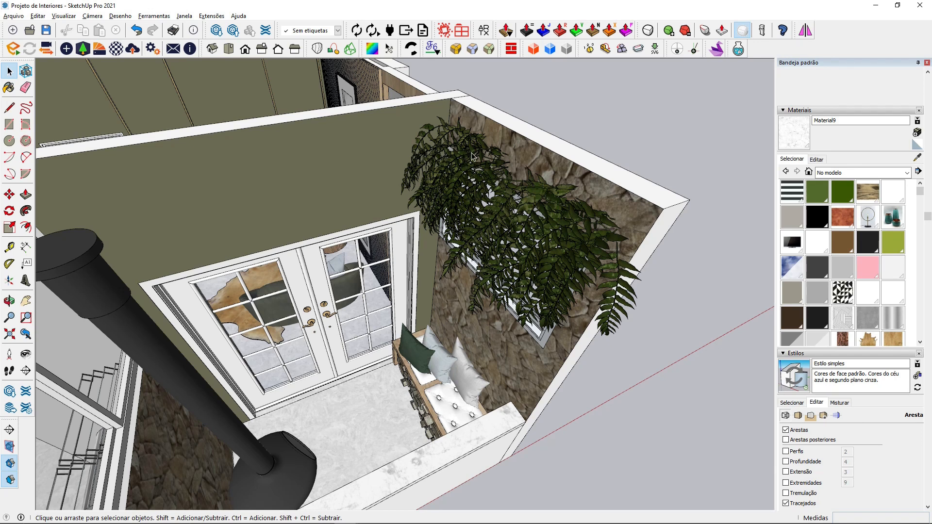
middle_drag(485, 156, 538, 149)
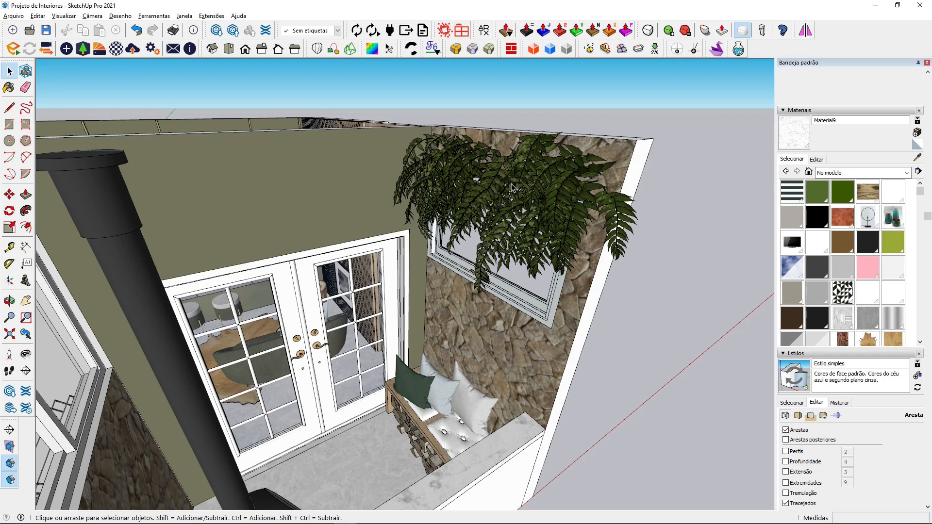
scroll(523, 216, down, 5)
middle_drag(291, 194, 372, 266)
shift+middle_drag(371, 265, 143, 345)
drag(311, 347, 361, 382)
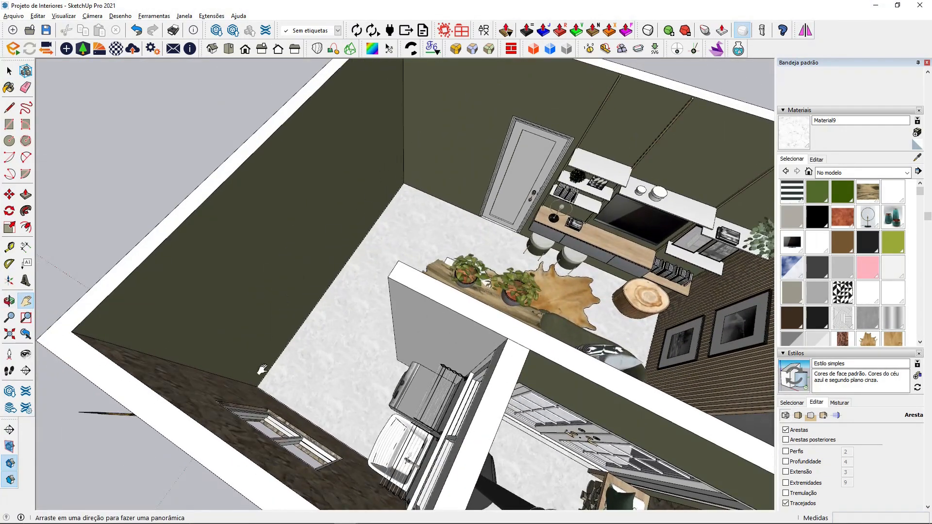
scroll(311, 365, down, 5)
middle_drag(362, 376, 393, 293)
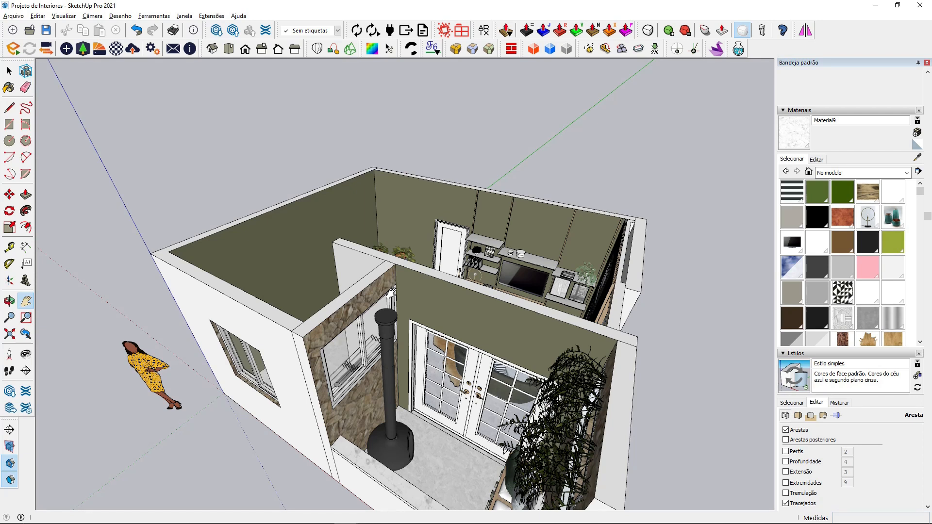
shift+middle_drag(402, 318, 442, 345)
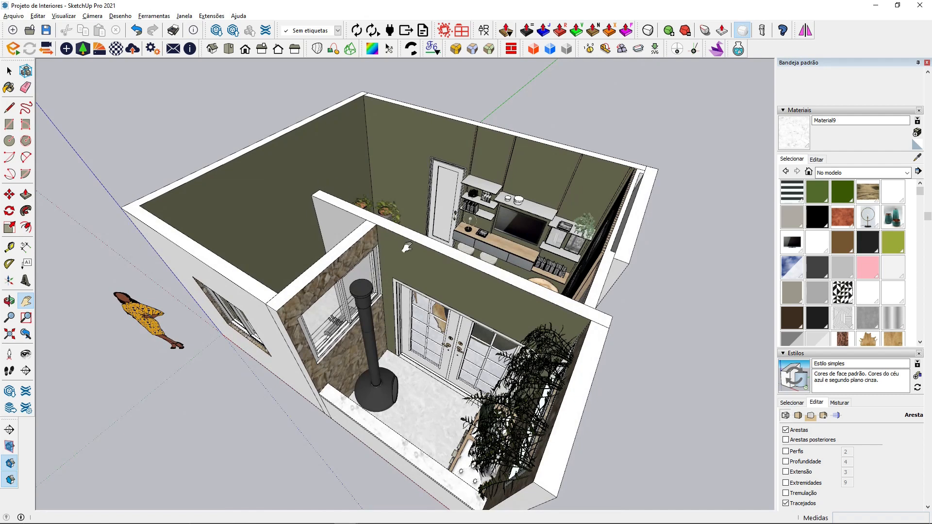